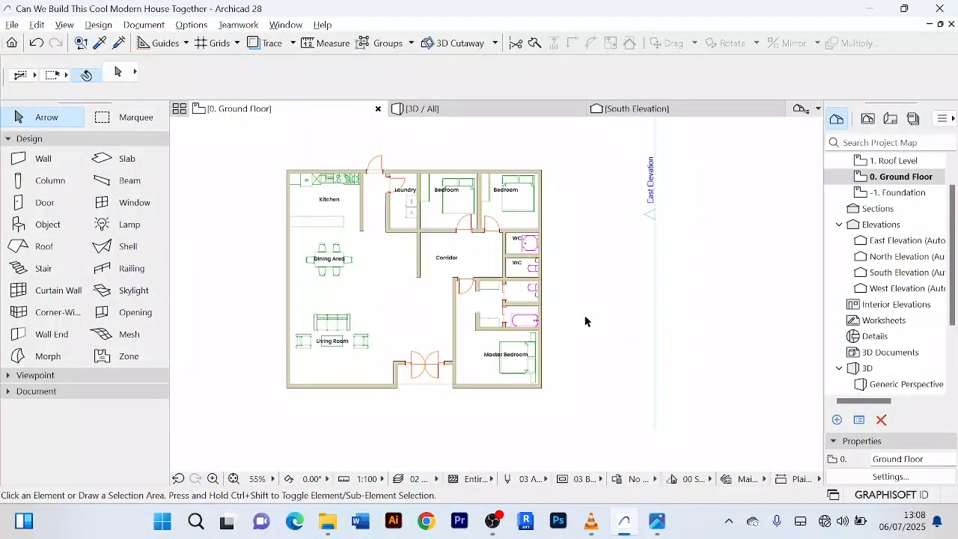
- Examine the ground floor plan's room layout, doors and exterior walls
{"action": "scroll", "coordinate": [572, 283], "scroll_direction": "up", "scroll_amount": 3}
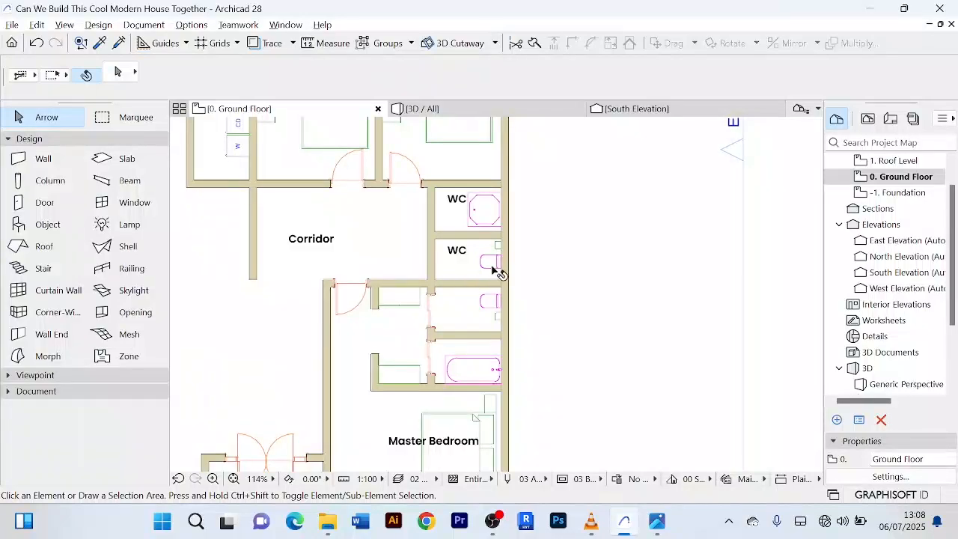
{"action": "scroll", "coordinate": [464, 263], "scroll_direction": "down", "scroll_amount": 3}
{"action": "scroll", "coordinate": [377, 184], "scroll_direction": "up", "scroll_amount": 3}
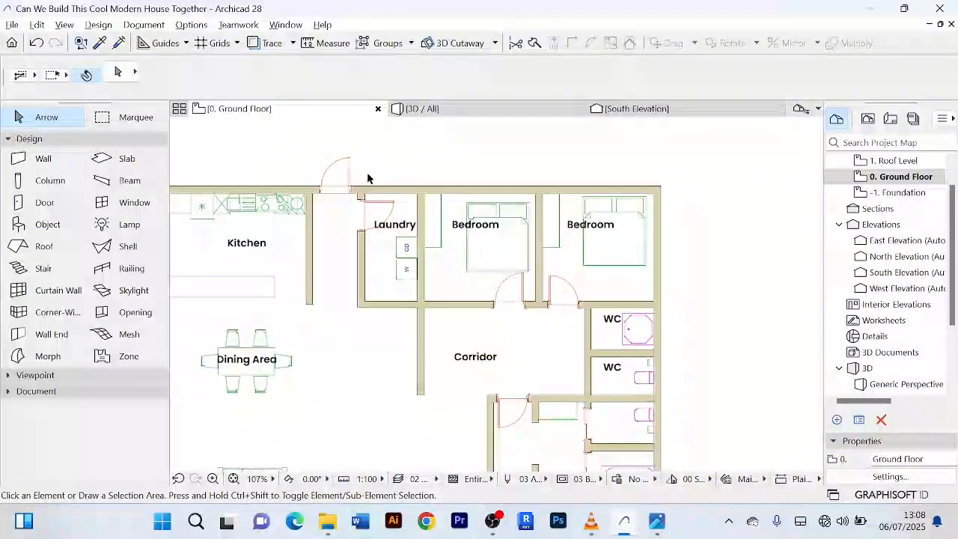
{"action": "scroll", "coordinate": [367, 178], "scroll_direction": "down", "scroll_amount": 3}
{"action": "scroll", "coordinate": [353, 193], "scroll_direction": "up", "scroll_amount": 3}
{"action": "scroll", "coordinate": [374, 182], "scroll_direction": "down", "scroll_amount": 1}
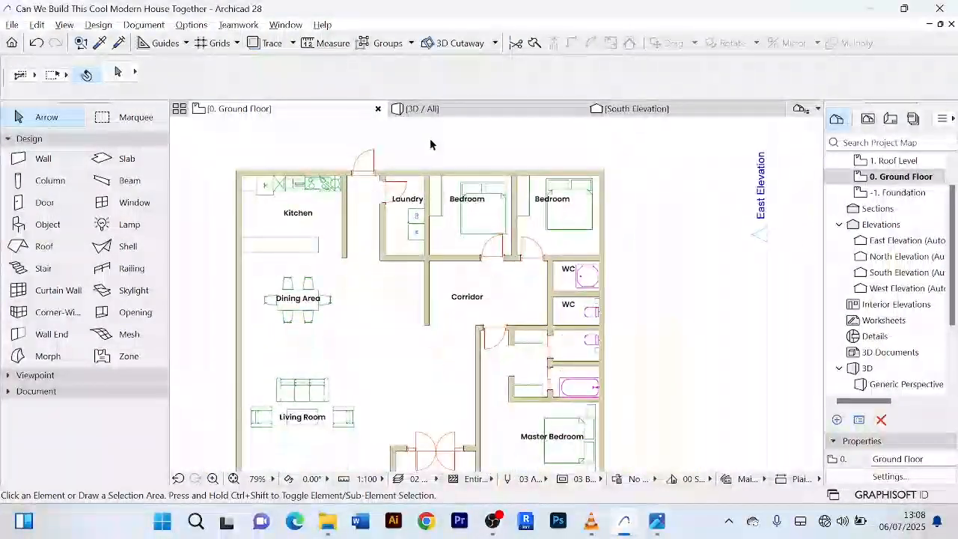
{"action": "scroll", "coordinate": [391, 165], "scroll_direction": "up", "scroll_amount": 3}
{"action": "scroll", "coordinate": [439, 214], "scroll_direction": "down", "scroll_amount": 4}
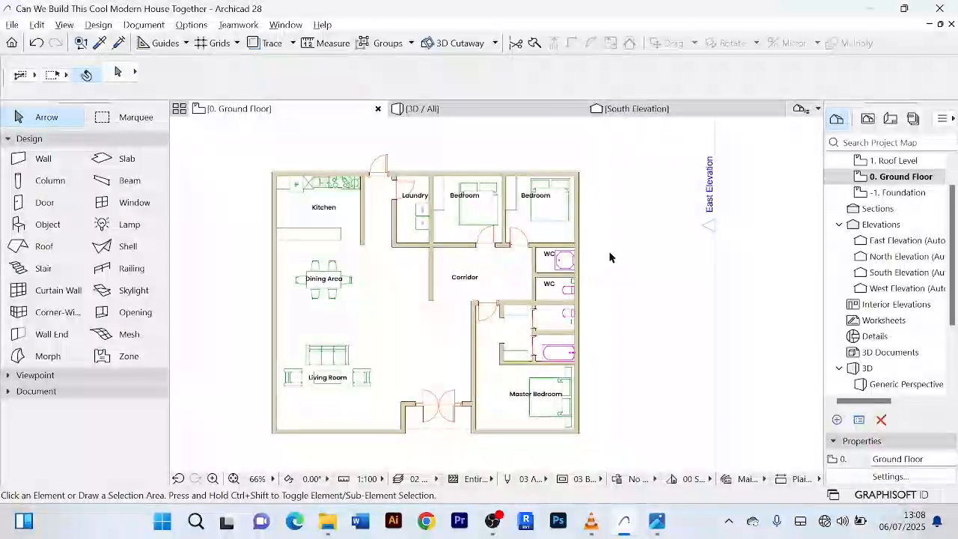
{"action": "scroll", "coordinate": [610, 257], "scroll_direction": "down", "scroll_amount": 3}
{"action": "scroll", "coordinate": [601, 257], "scroll_direction": "up", "scroll_amount": 4}
{"action": "scroll", "coordinate": [604, 271], "scroll_direction": "down", "scroll_amount": 3}
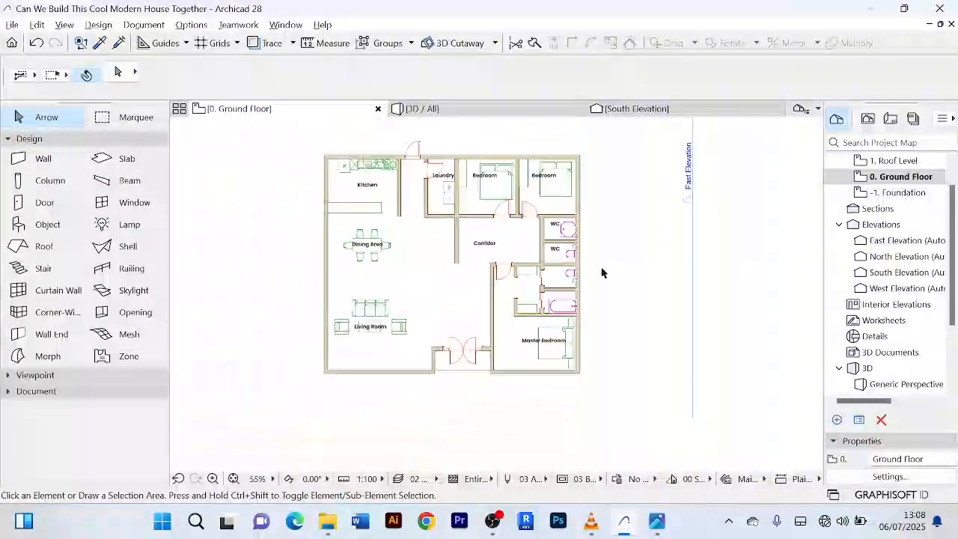
{"action": "middle_click_drag", "start_coordinate": [603, 272], "coordinate": [615, 292]}
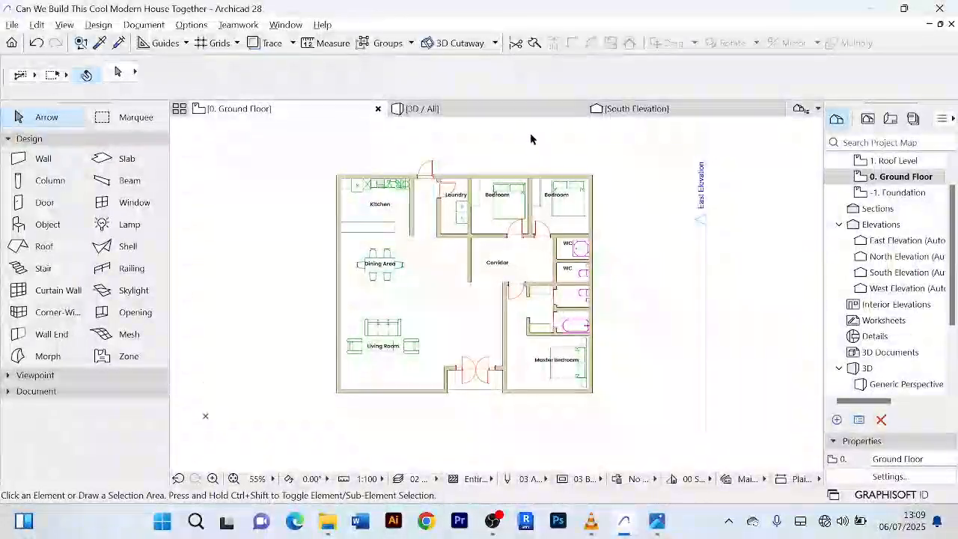
- Inspect the house's front facade and entrance in the 3D view, and return to the ground floor plan
{"action": "left_click", "coordinate": [524, 109]}
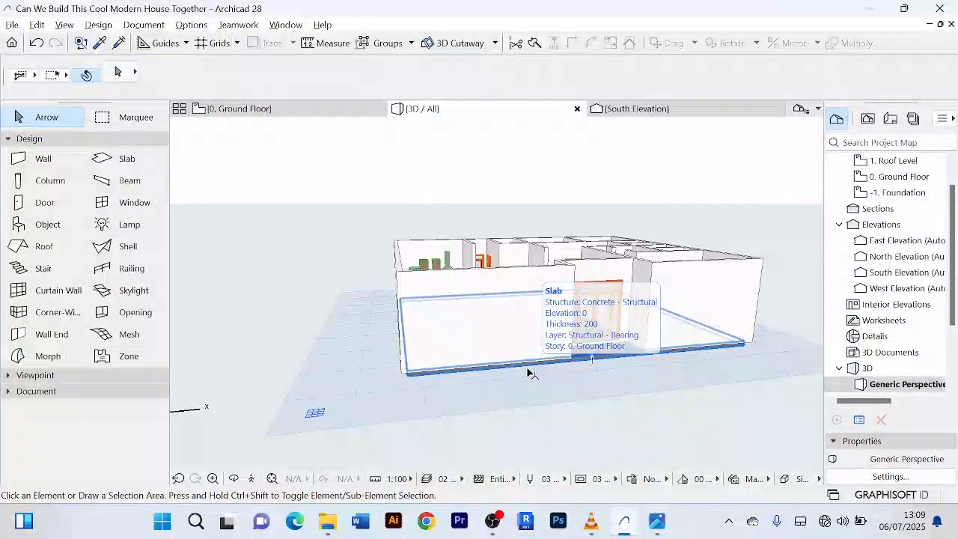
{"action": "middle_click_drag", "start_coordinate": [528, 373], "coordinate": [569, 371], "text": "shift"}
{"action": "scroll", "coordinate": [356, 361], "scroll_direction": "up", "scroll_amount": 5}
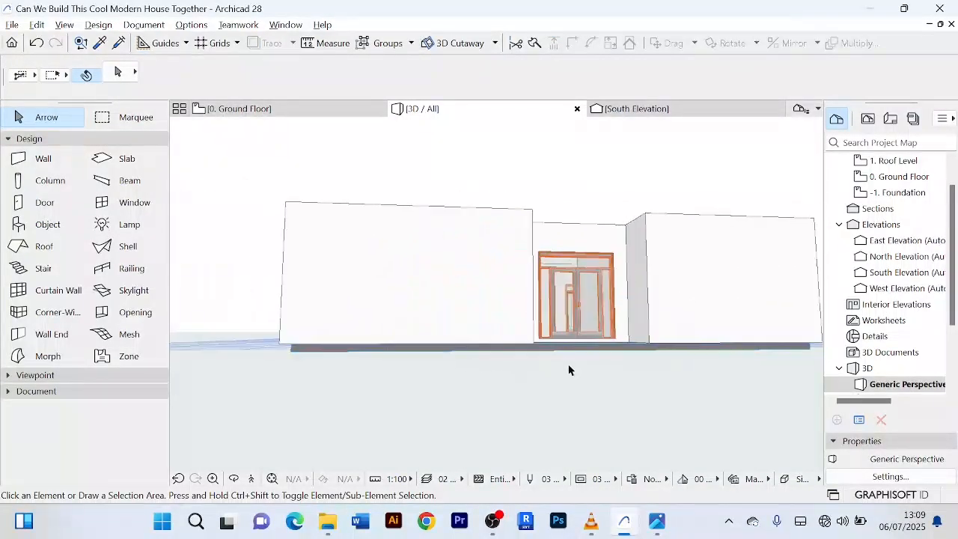
{"action": "scroll", "coordinate": [569, 371], "scroll_direction": "down", "scroll_amount": 3}
{"action": "left_click", "coordinate": [271, 114]}
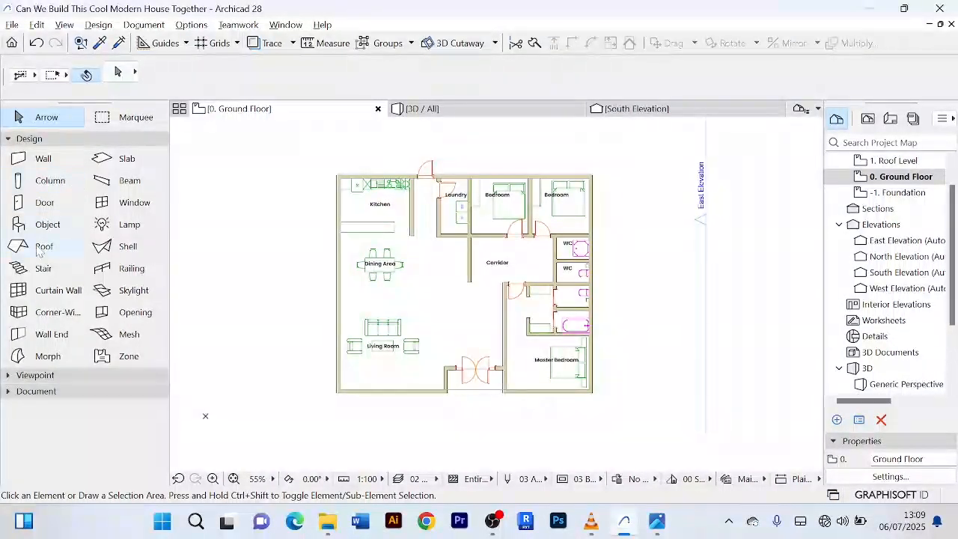
- Open the Window tool's default settings, choose Double Window from the Basic Windows library, and show its 3D preview
{"action": "left_click", "coordinate": [121, 210]}
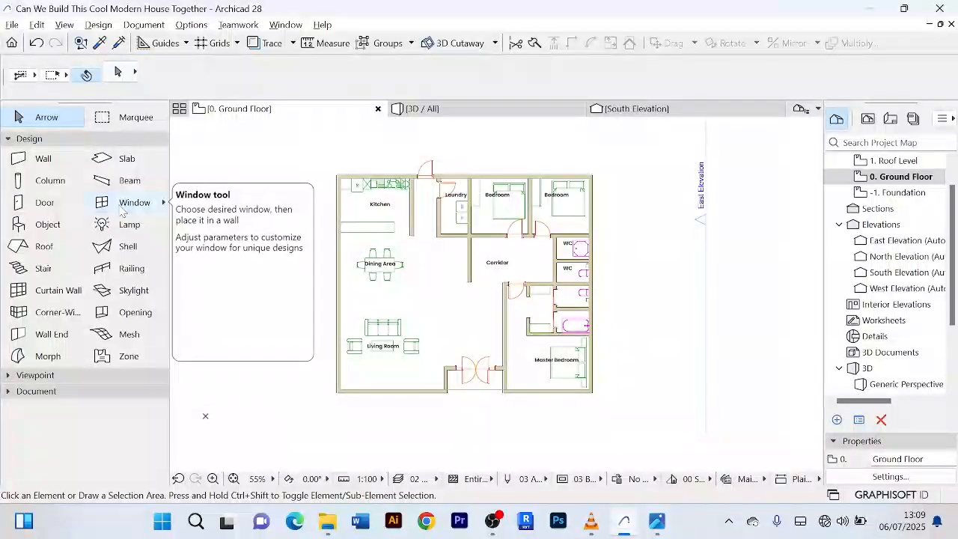
{"action": "double_click", "coordinate": [121, 211]}
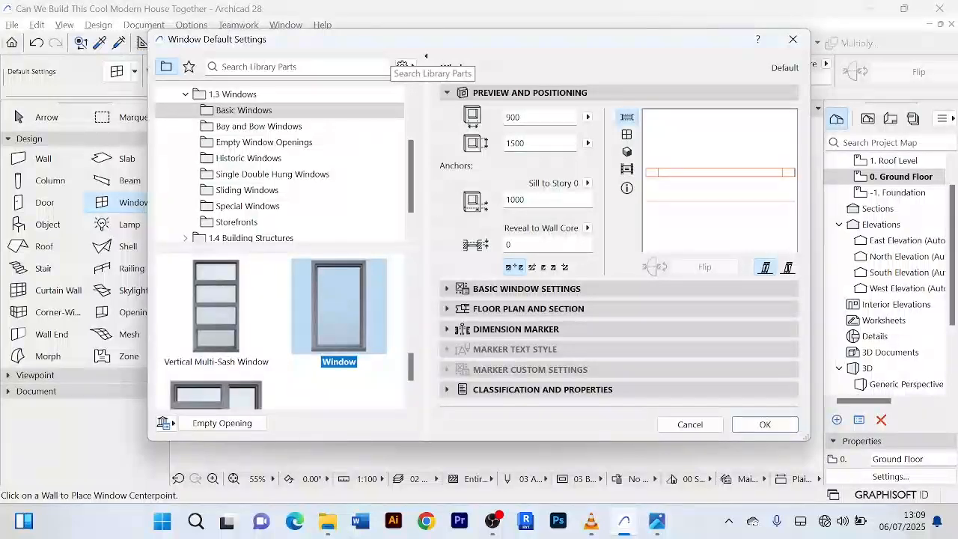
{"action": "scroll", "coordinate": [310, 166], "scroll_direction": "down", "scroll_amount": 1}
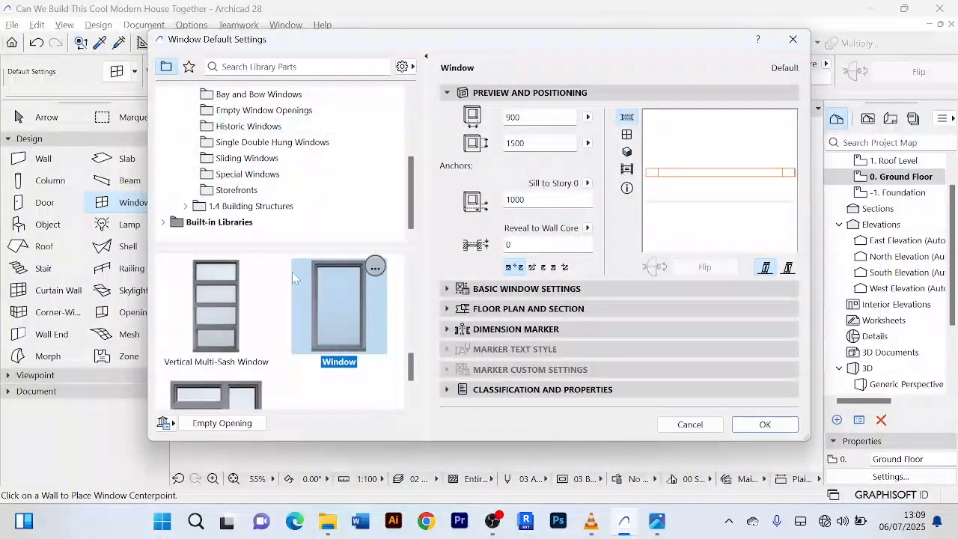
{"action": "scroll", "coordinate": [300, 307], "scroll_direction": "down", "scroll_amount": 2}
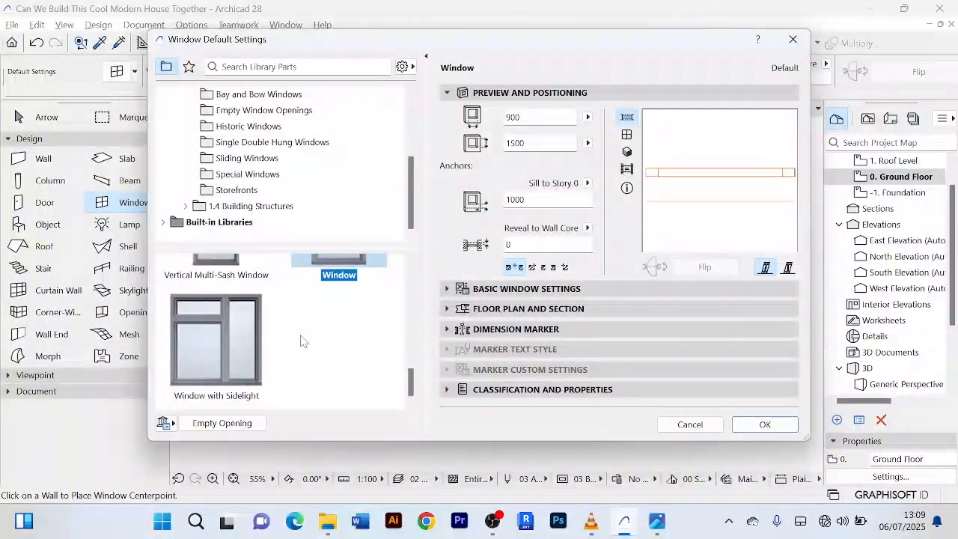
{"action": "scroll", "coordinate": [302, 341], "scroll_direction": "up", "scroll_amount": 6}
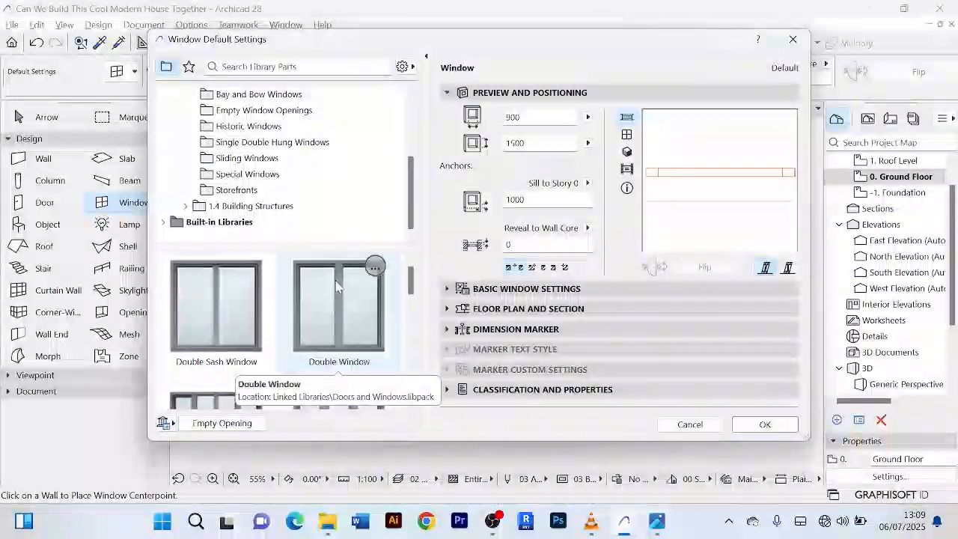
{"action": "scroll", "coordinate": [257, 275], "scroll_direction": "down", "scroll_amount": 1}
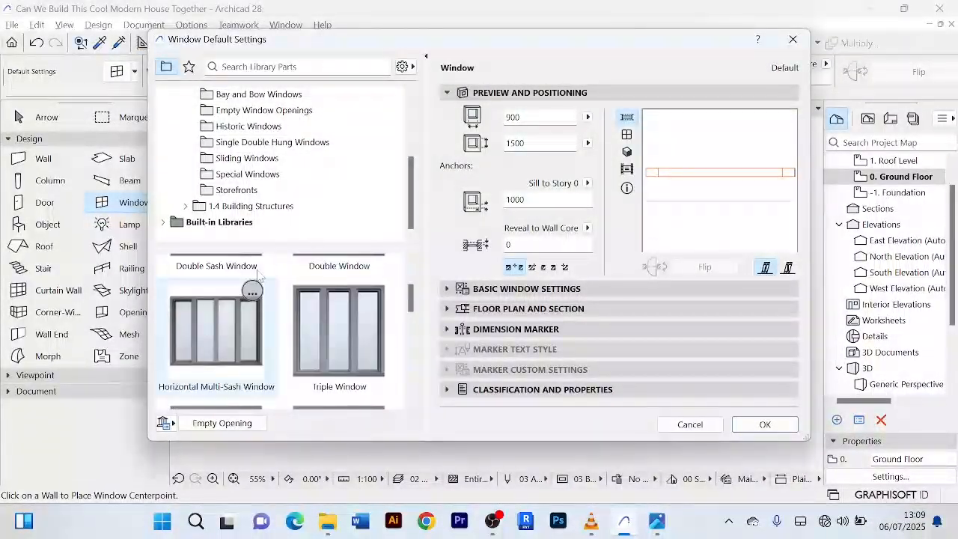
{"action": "scroll", "coordinate": [278, 318], "scroll_direction": "up", "scroll_amount": 1}
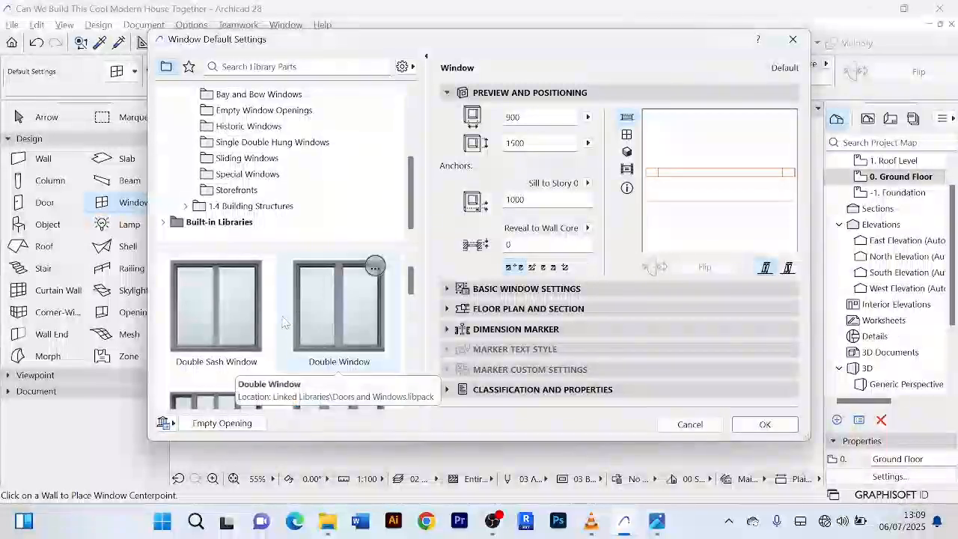
{"action": "scroll", "coordinate": [283, 322], "scroll_direction": "down", "scroll_amount": 2}
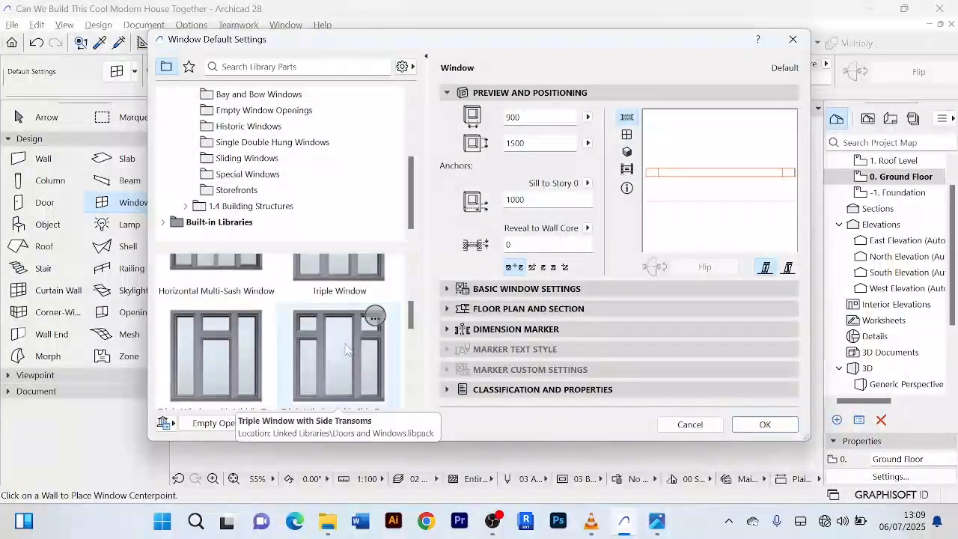
{"action": "scroll", "coordinate": [346, 340], "scroll_direction": "up", "scroll_amount": 2}
{"action": "scroll", "coordinate": [346, 324], "scroll_direction": "down", "scroll_amount": 1}
{"action": "scroll", "coordinate": [346, 323], "scroll_direction": "up", "scroll_amount": 1}
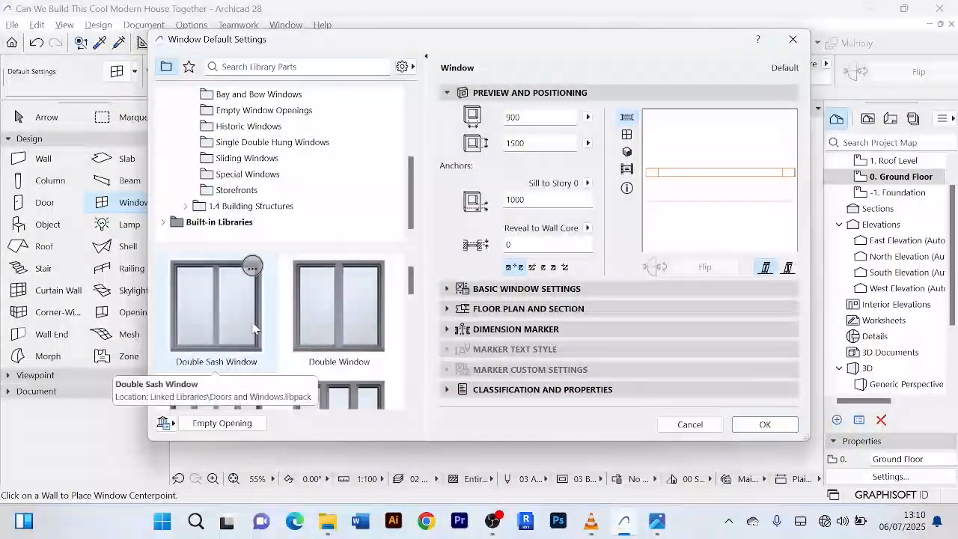
{"action": "left_click", "coordinate": [346, 315]}
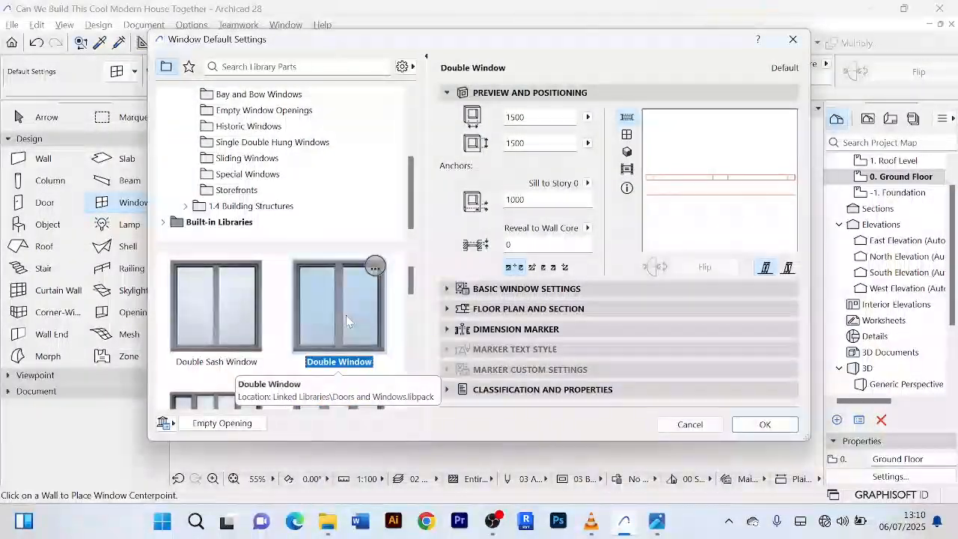
{"action": "left_click", "coordinate": [627, 152]}
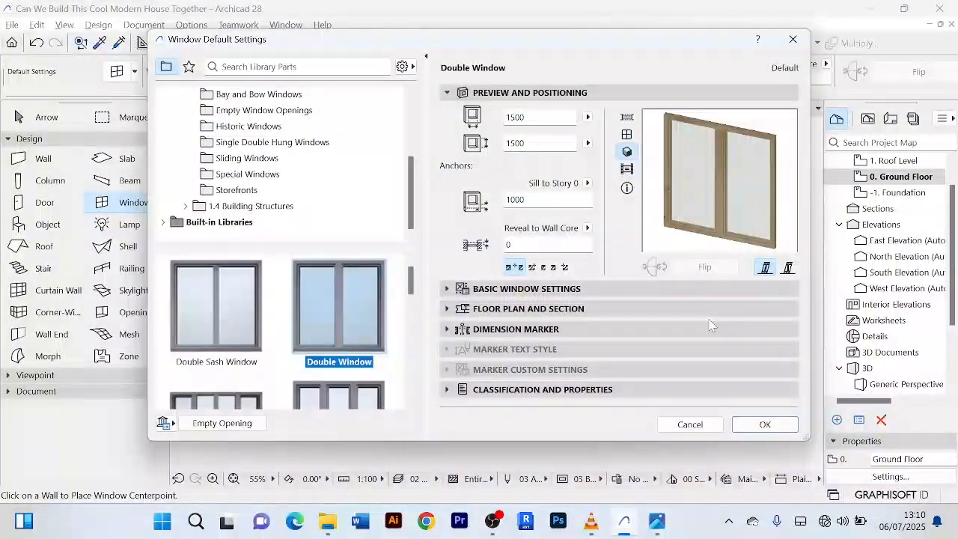
- Review the double window's basic settings, covering opening type, frame and sash, frame widths, sash options, handle, ventilation and opening angle
{"action": "left_click", "coordinate": [447, 290]}
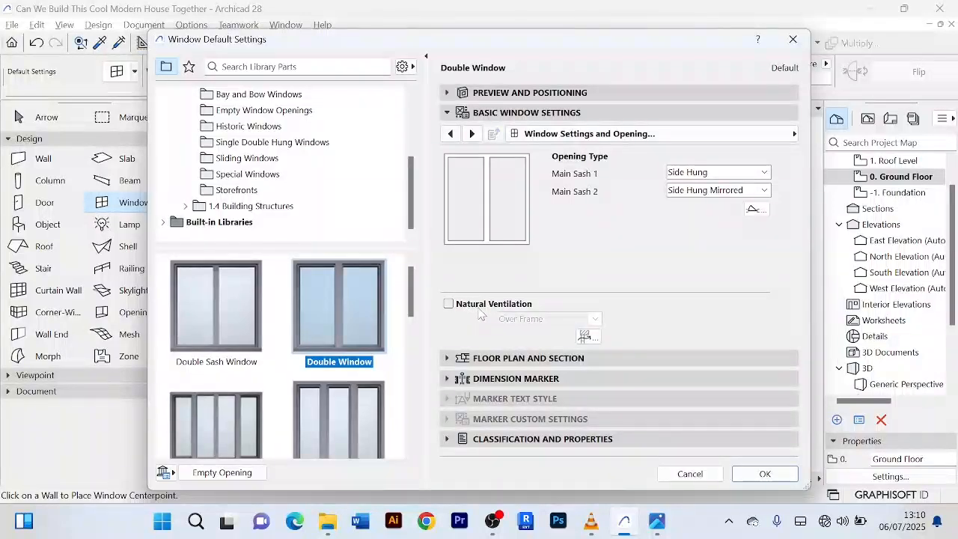
{"action": "left_click", "coordinate": [473, 135]}
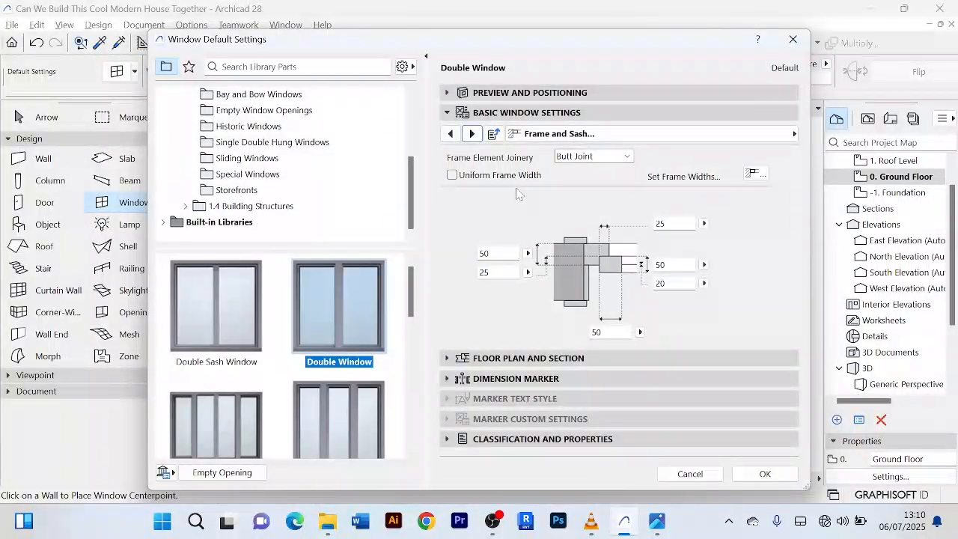
{"action": "left_click", "coordinate": [471, 134]}
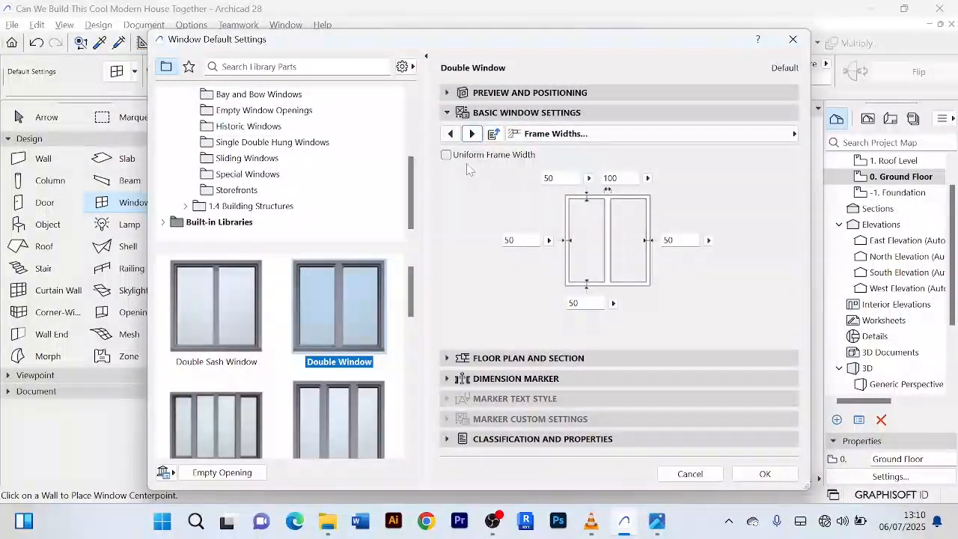
{"action": "left_click", "coordinate": [471, 134]}
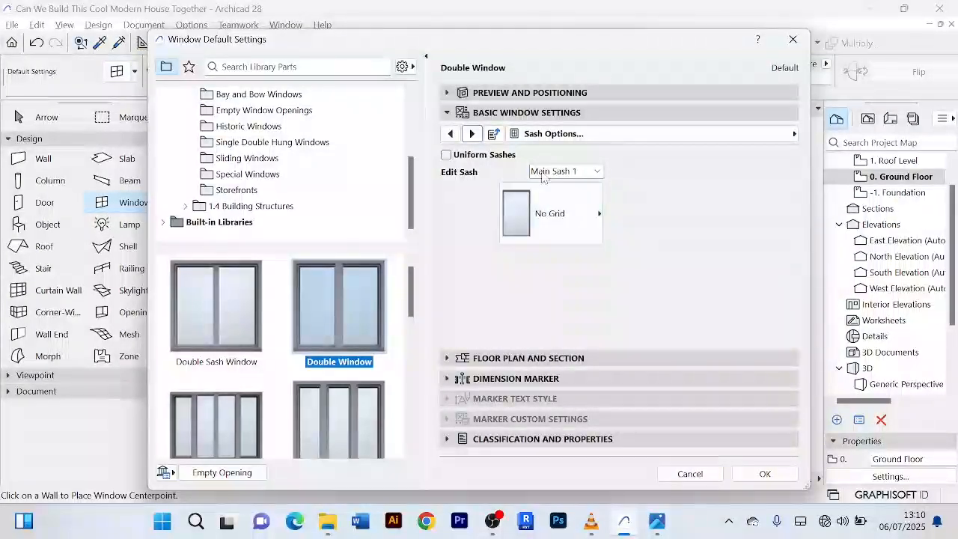
{"action": "left_click", "coordinate": [472, 134]}
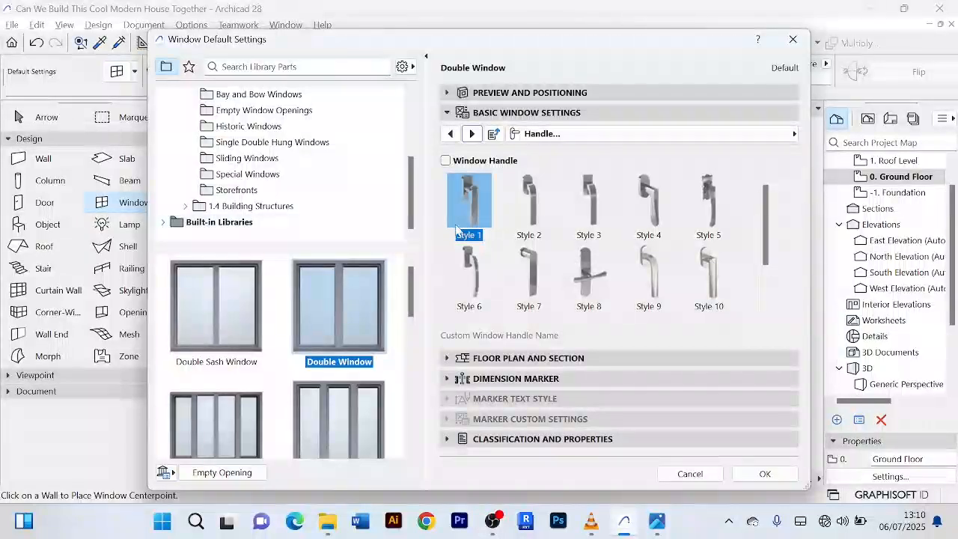
{"action": "left_click", "coordinate": [472, 134]}
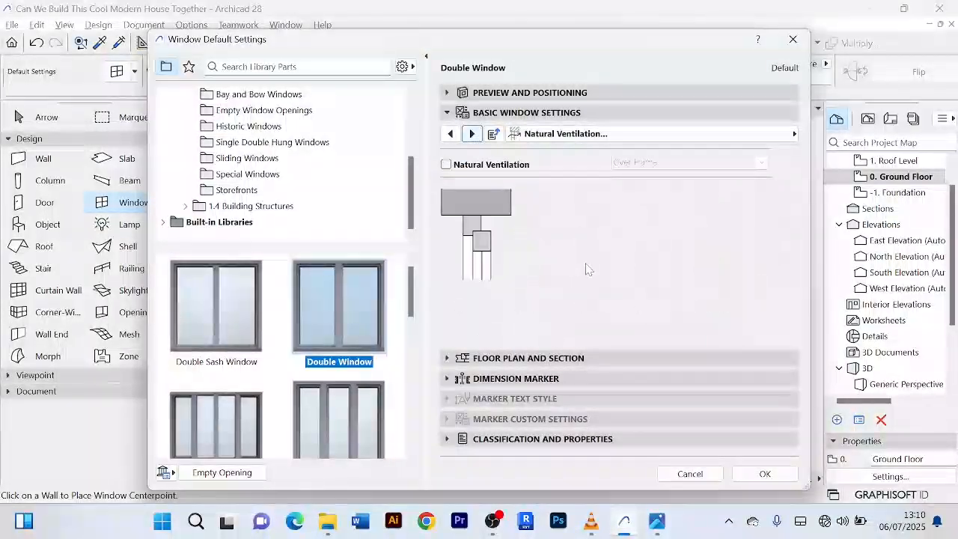
{"action": "left_click", "coordinate": [472, 134]}
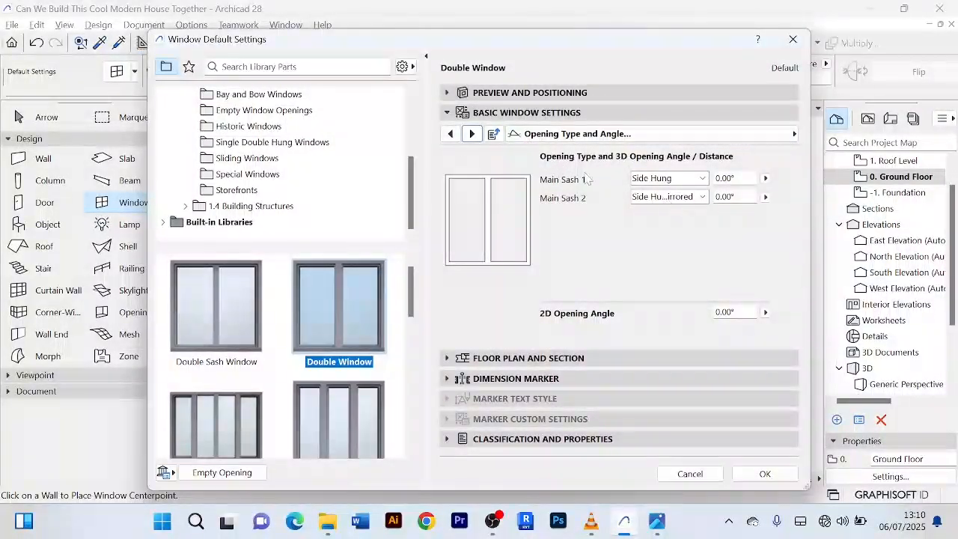
- Set the double window's outside frame surface to Metal - Stainless Steel and enable uniform window surfaces
{"action": "left_click", "coordinate": [472, 134]}
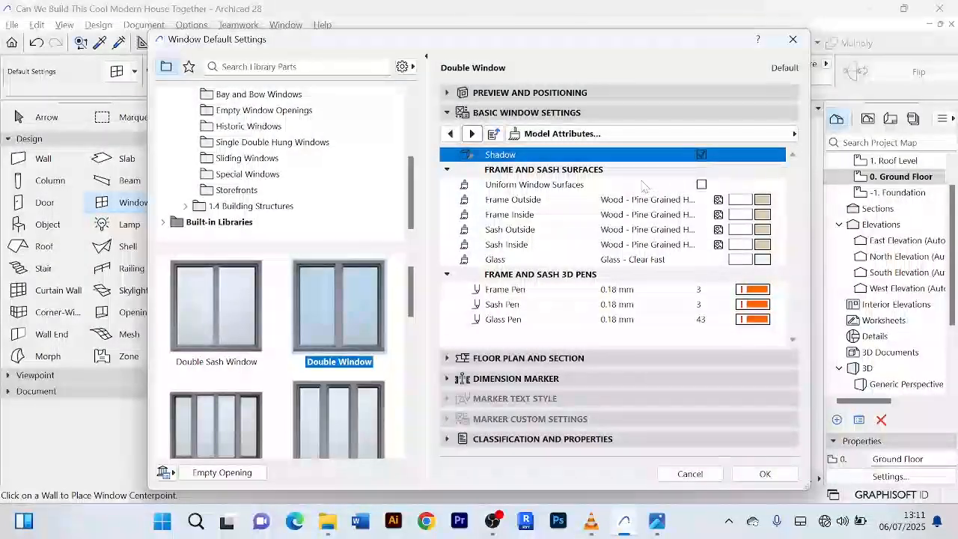
{"action": "left_click", "coordinate": [749, 204]}
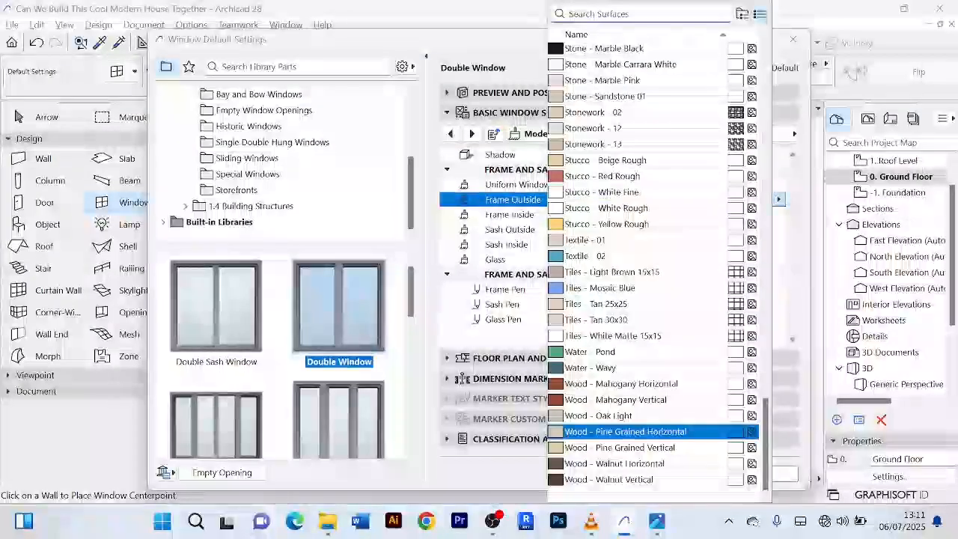
{"action": "type", "text": "stee"}
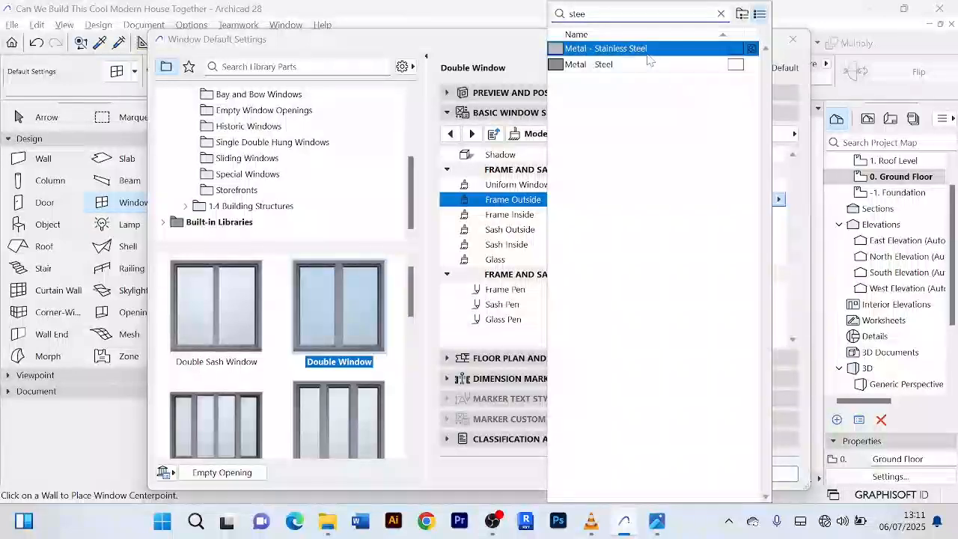
{"action": "left_click", "coordinate": [642, 49]}
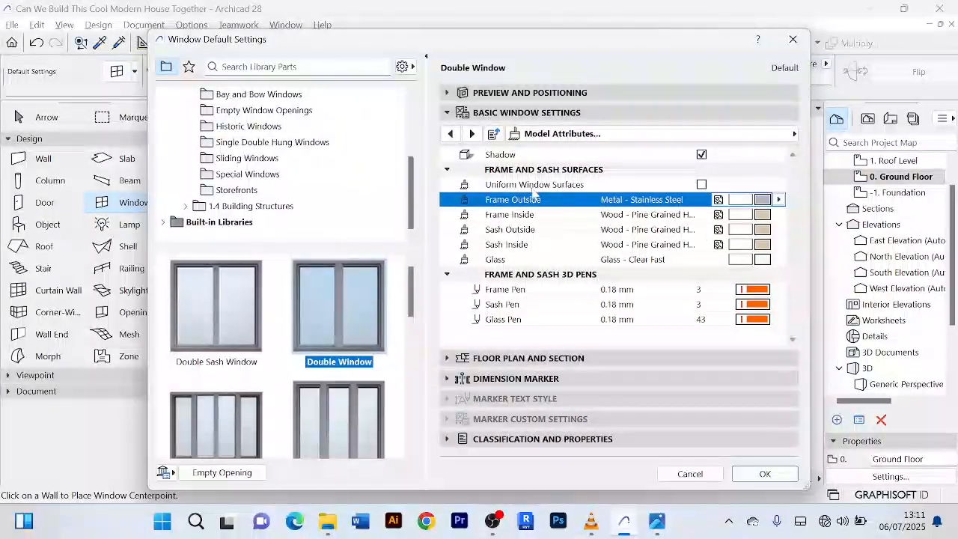
{"action": "left_click", "coordinate": [702, 184]}
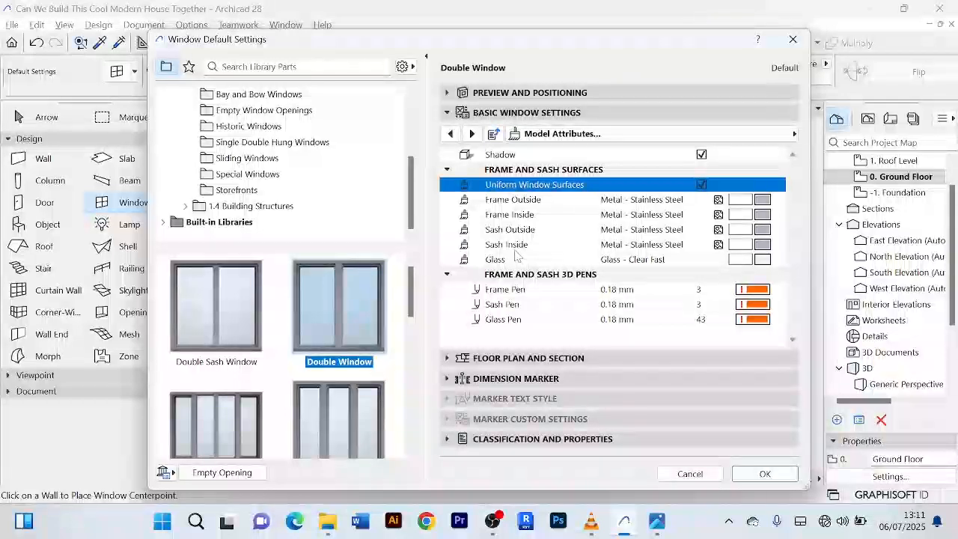
- Set the window's glass surface to Glass - Blue and choose a different 3D pen colour for the frame
{"action": "left_click", "coordinate": [750, 262]}
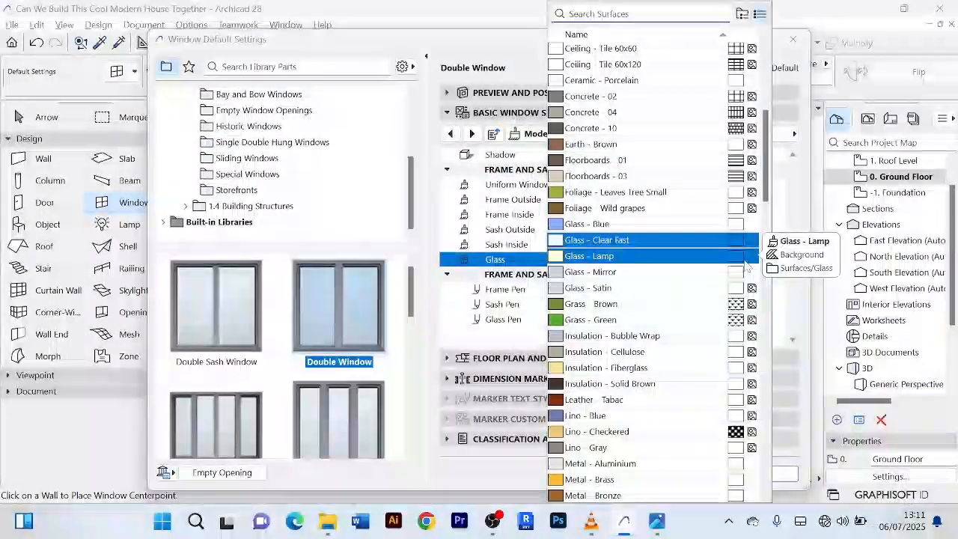
{"action": "left_click", "coordinate": [627, 228]}
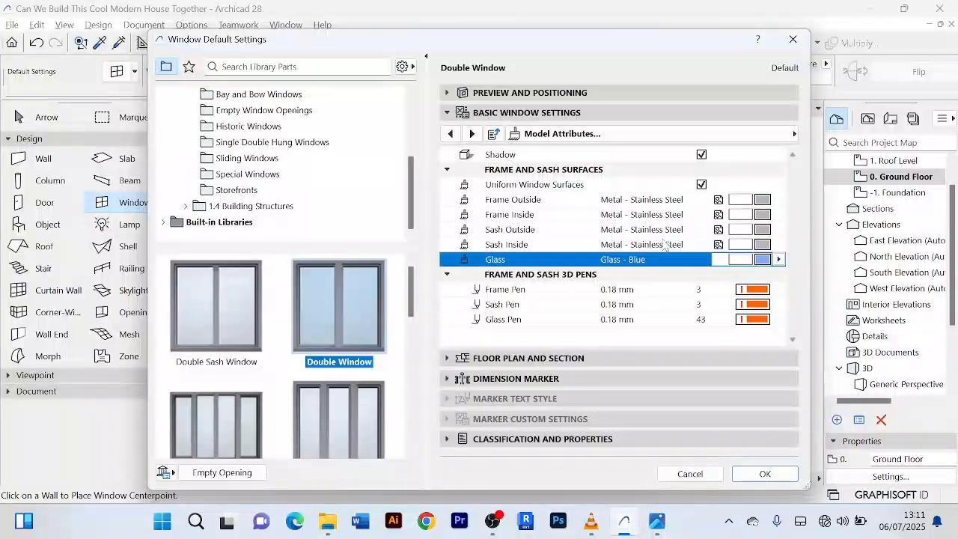
{"action": "left_click", "coordinate": [756, 294]}
{"action": "left_click", "coordinate": [690, 323]}
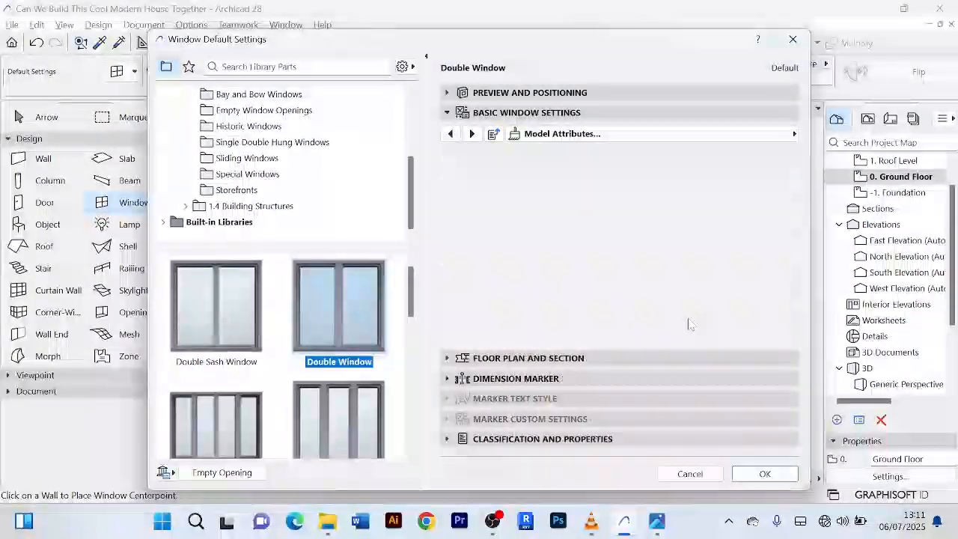
- Set both the sash pen and the glass pen of the double window to the grey pen 162
{"action": "left_click", "coordinate": [755, 305]}
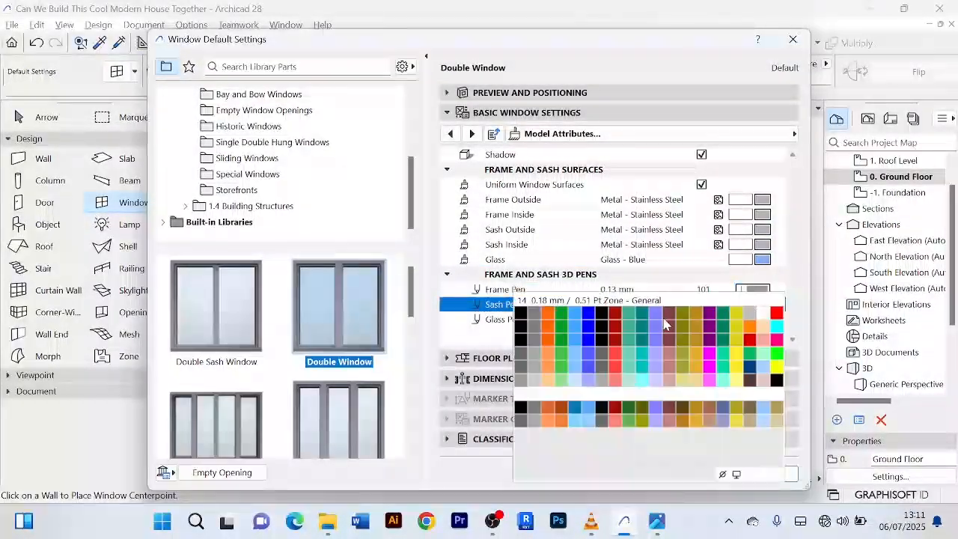
{"action": "left_click", "coordinate": [521, 421]}
{"action": "left_click", "coordinate": [753, 322]}
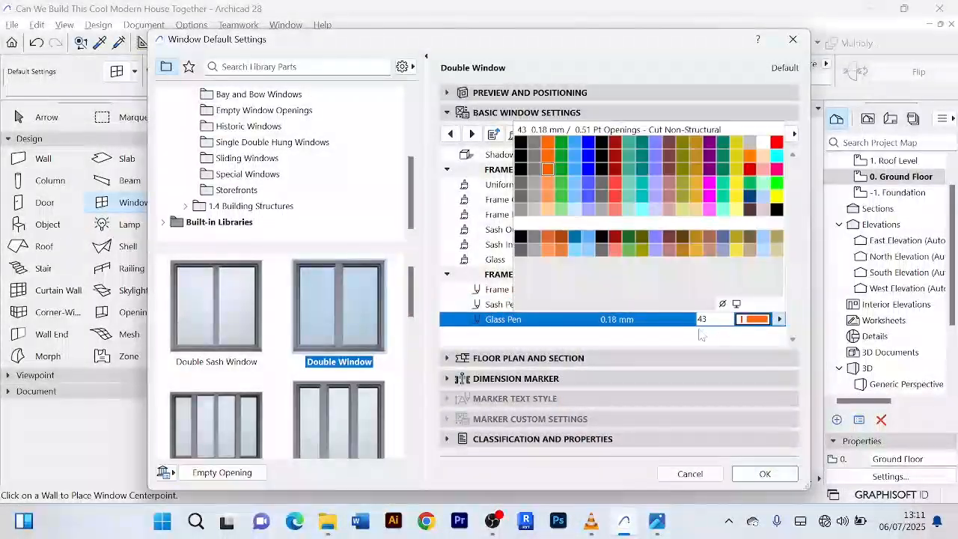
{"action": "left_click", "coordinate": [533, 238]}
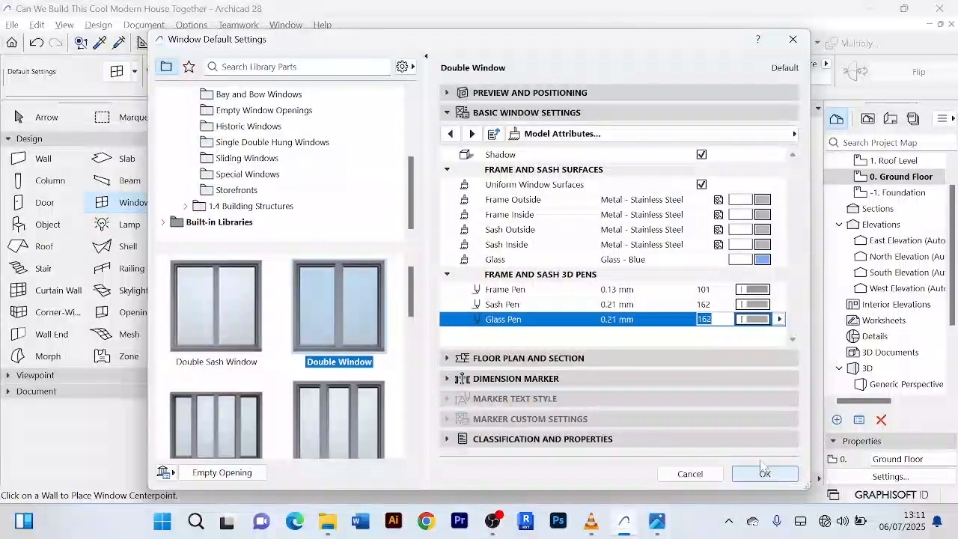
- Review the double window's wall opening, reveal, wall closure, masonry arch, fixtures and fittings, sill, outside casing and sunshade settings
{"action": "left_click", "coordinate": [472, 133]}
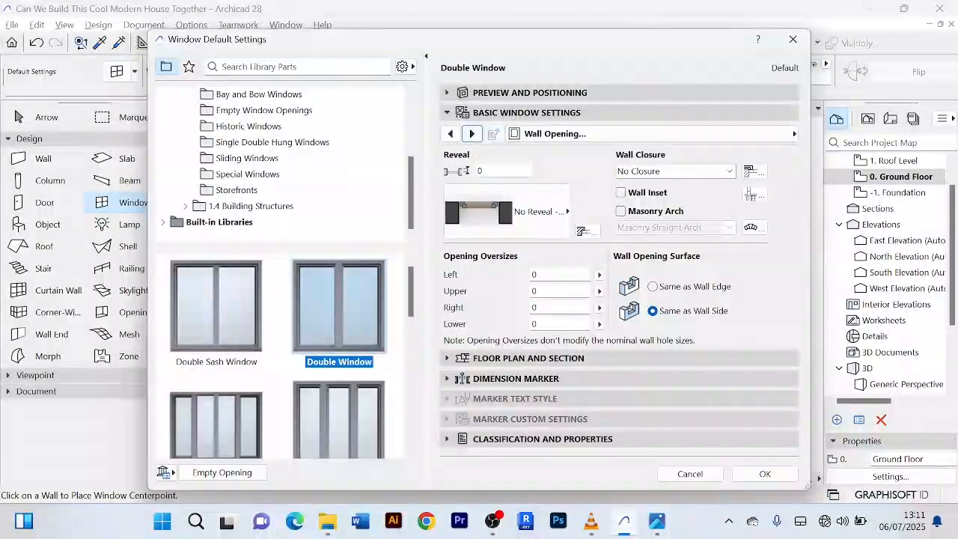
{"action": "left_click", "coordinate": [471, 133]}
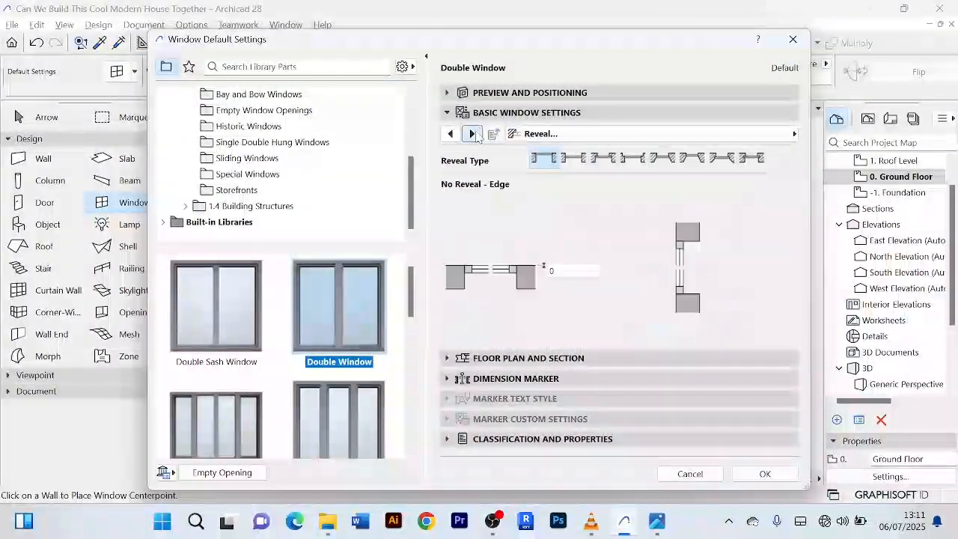
{"action": "left_click", "coordinate": [472, 134]}
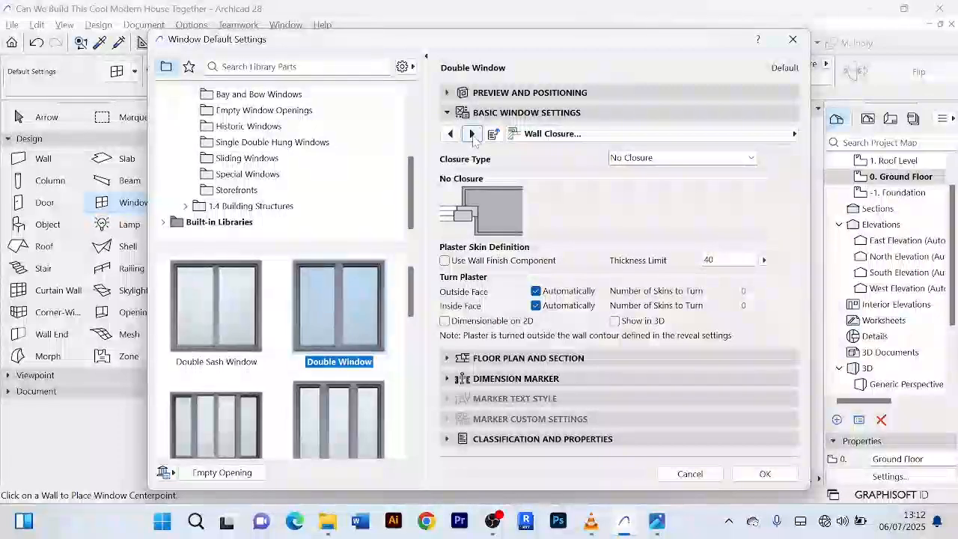
{"action": "left_click", "coordinate": [472, 134]}
{"action": "left_click", "coordinate": [471, 134]}
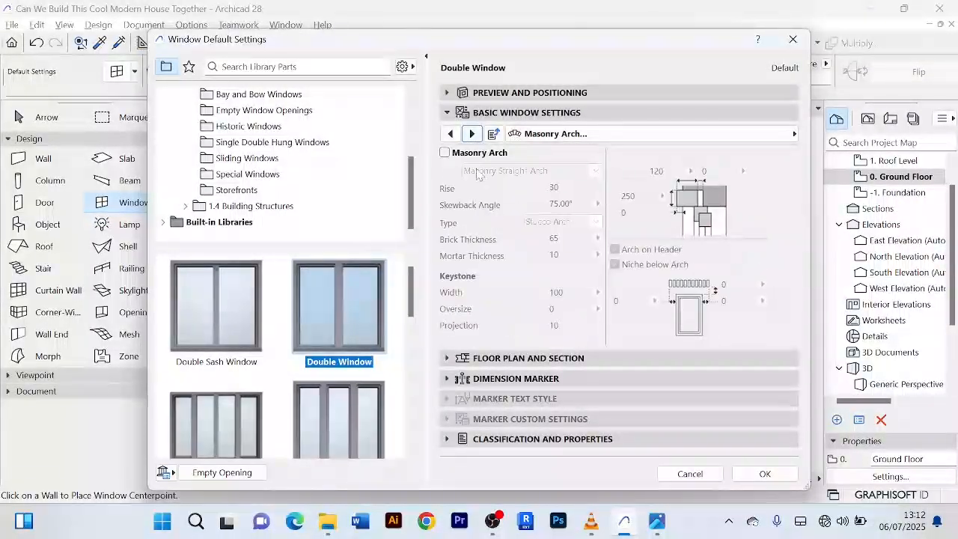
{"action": "left_click", "coordinate": [472, 134]}
{"action": "left_click", "coordinate": [473, 134]}
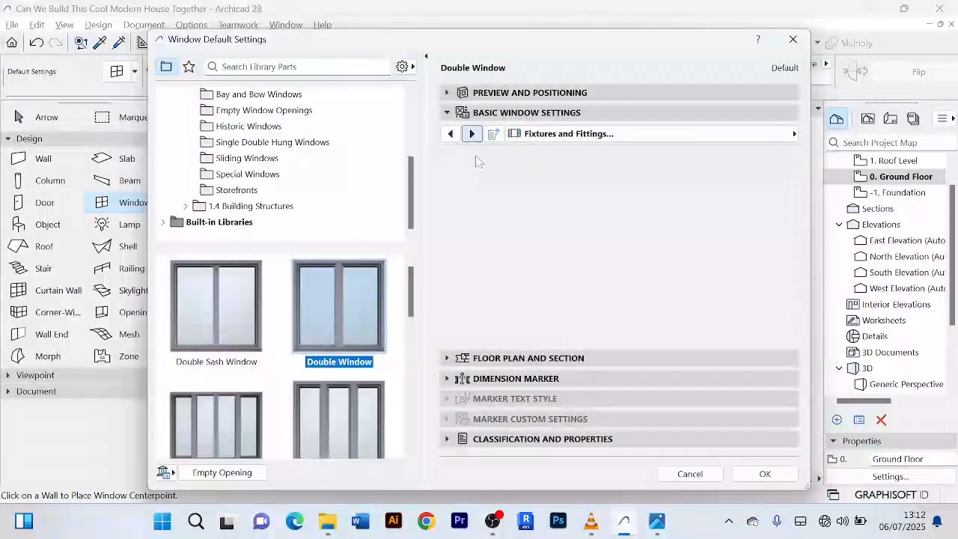
{"action": "left_click", "coordinate": [471, 134]}
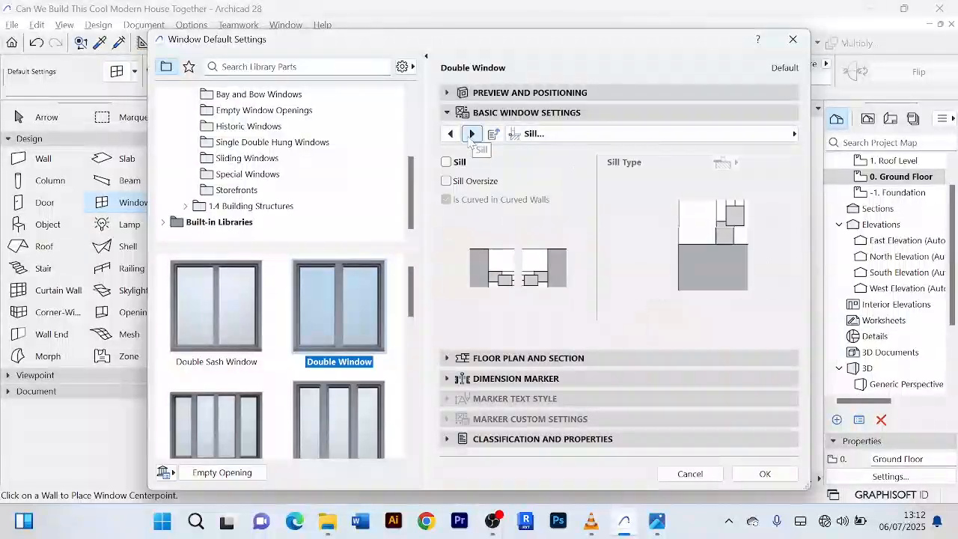
{"action": "left_click", "coordinate": [472, 134]}
{"action": "left_click", "coordinate": [472, 134]}
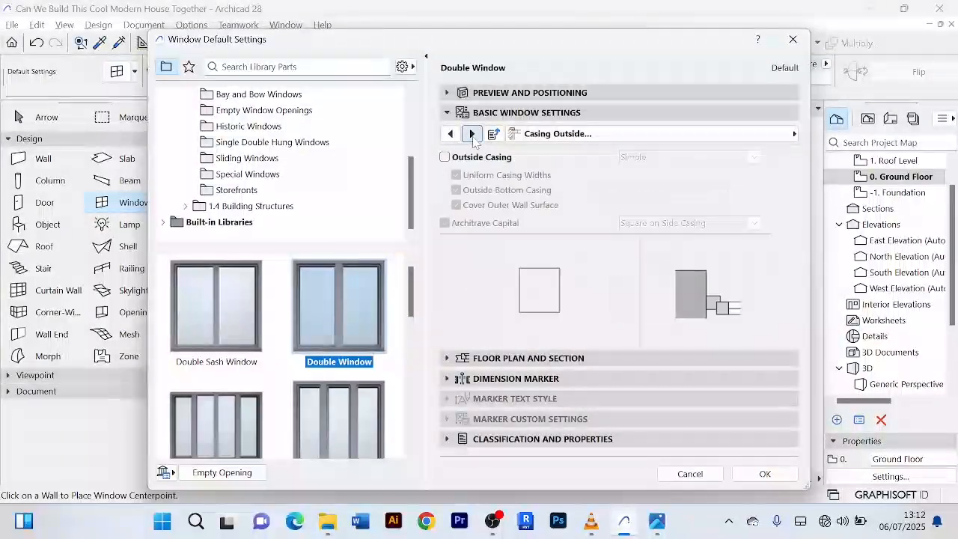
{"action": "left_click", "coordinate": [472, 134]}
{"action": "left_click", "coordinate": [472, 134]}
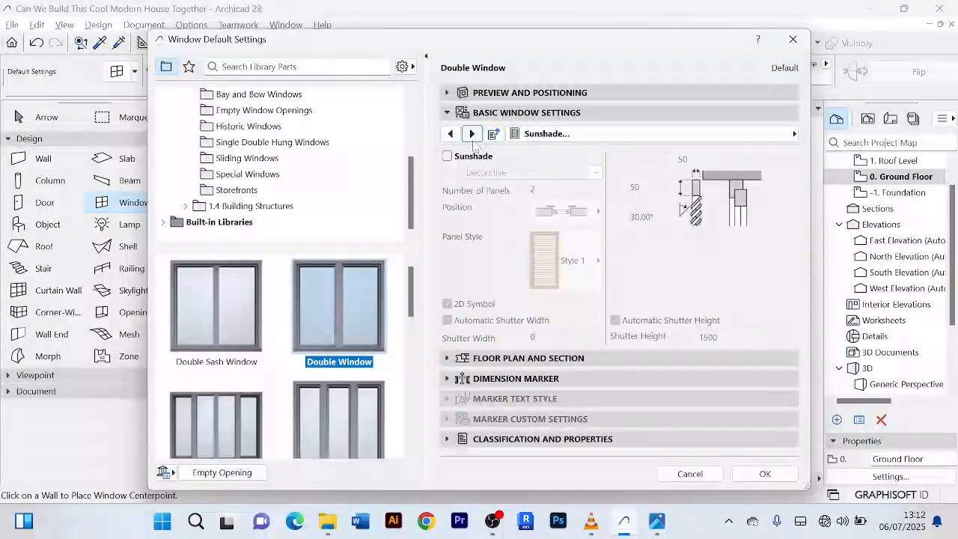
{"action": "left_click", "coordinate": [472, 134]}
{"action": "left_click", "coordinate": [473, 134]}
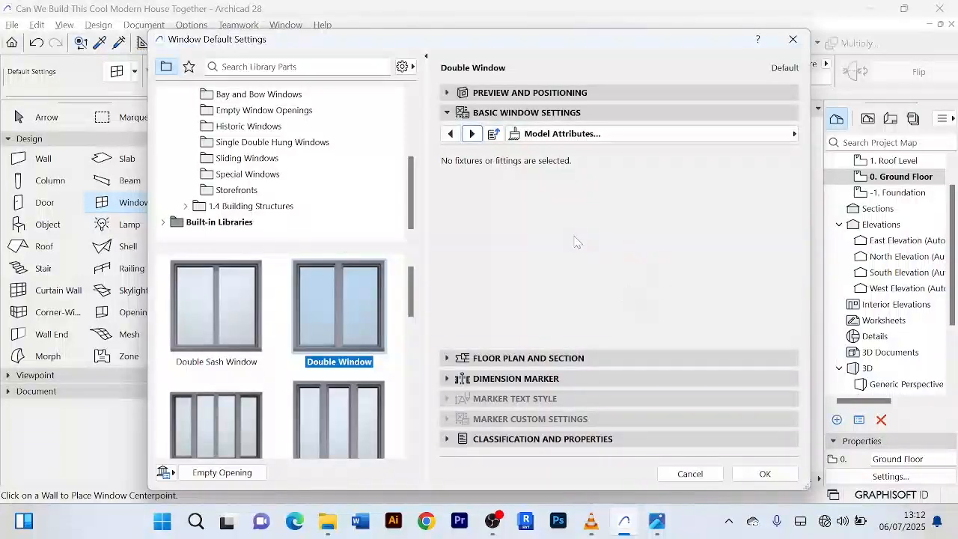
- Accept the default settings and place the double window in the living room's left exterior wall beside the sofa, oriented towards the outside
{"action": "left_click", "coordinate": [763, 474]}
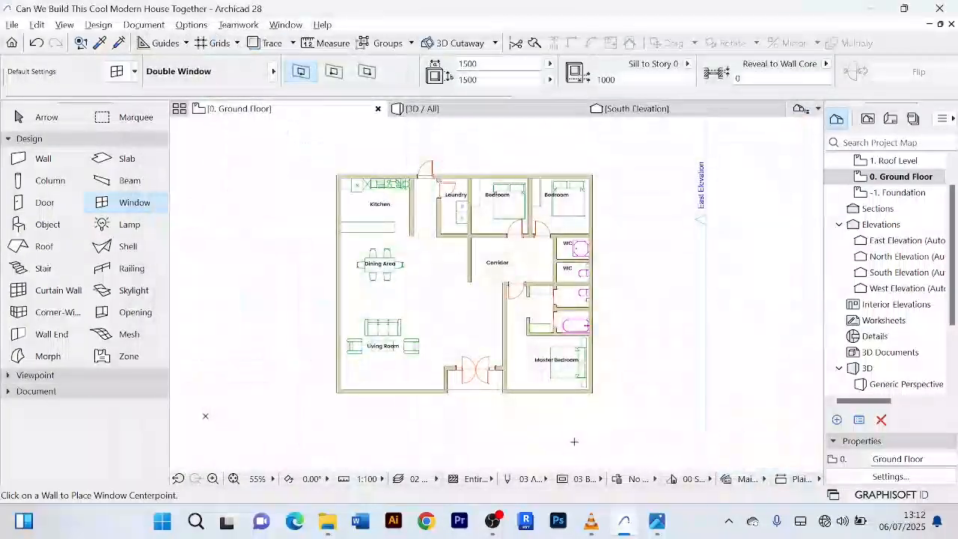
{"action": "scroll", "coordinate": [389, 400], "scroll_direction": "up", "scroll_amount": 4}
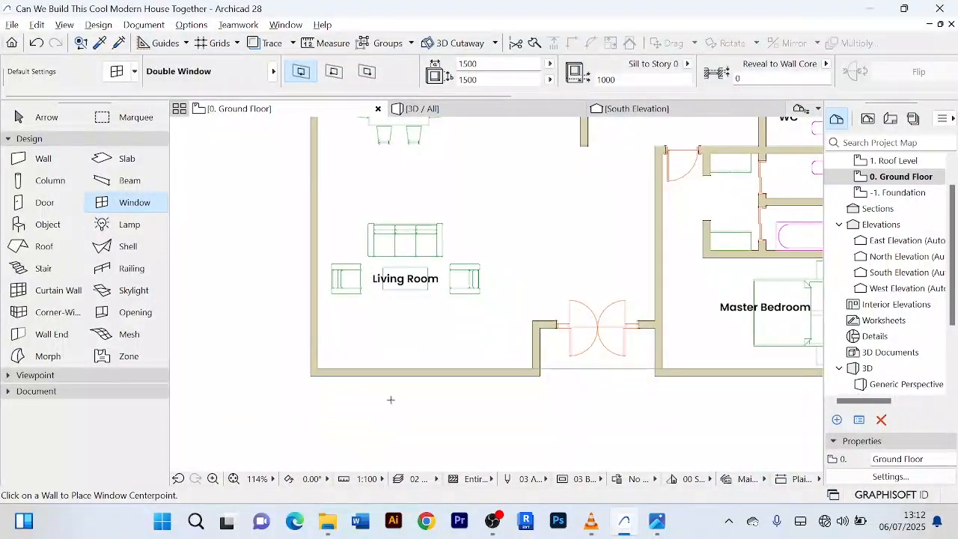
{"action": "scroll", "coordinate": [390, 400], "scroll_direction": "down", "scroll_amount": 2}
{"action": "scroll", "coordinate": [332, 278], "scroll_direction": "down", "scroll_amount": 2}
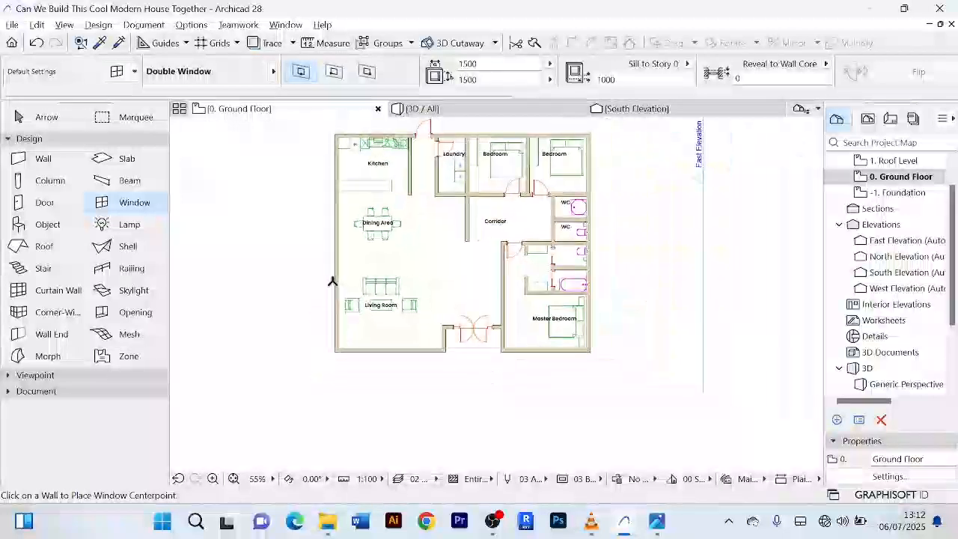
{"action": "scroll", "coordinate": [326, 282], "scroll_direction": "up", "scroll_amount": 3}
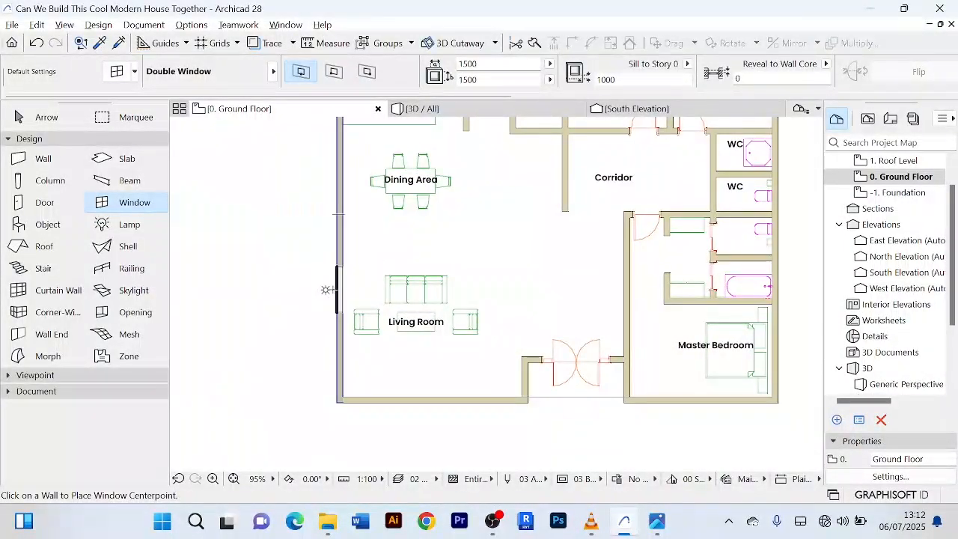
{"action": "left_click", "coordinate": [326, 290]}
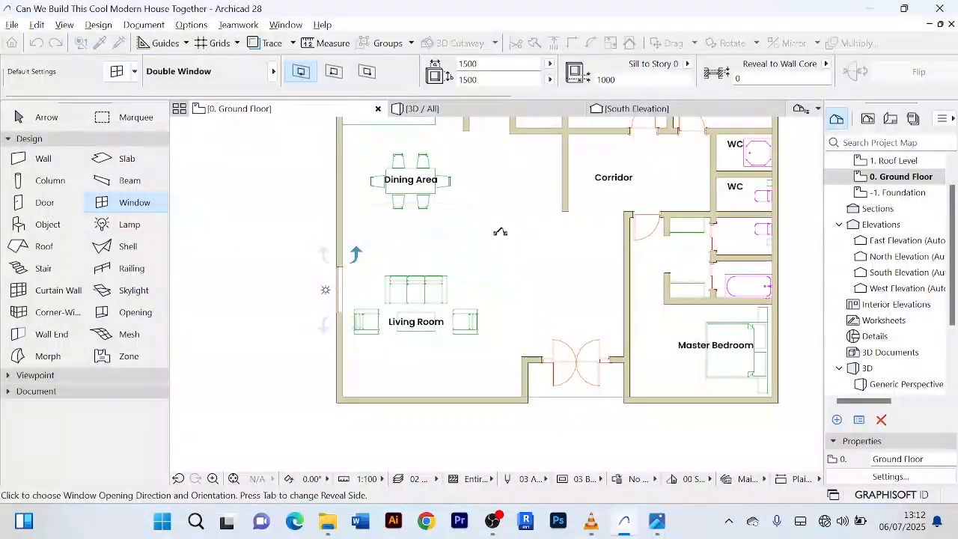
{"action": "left_click", "coordinate": [303, 258]}
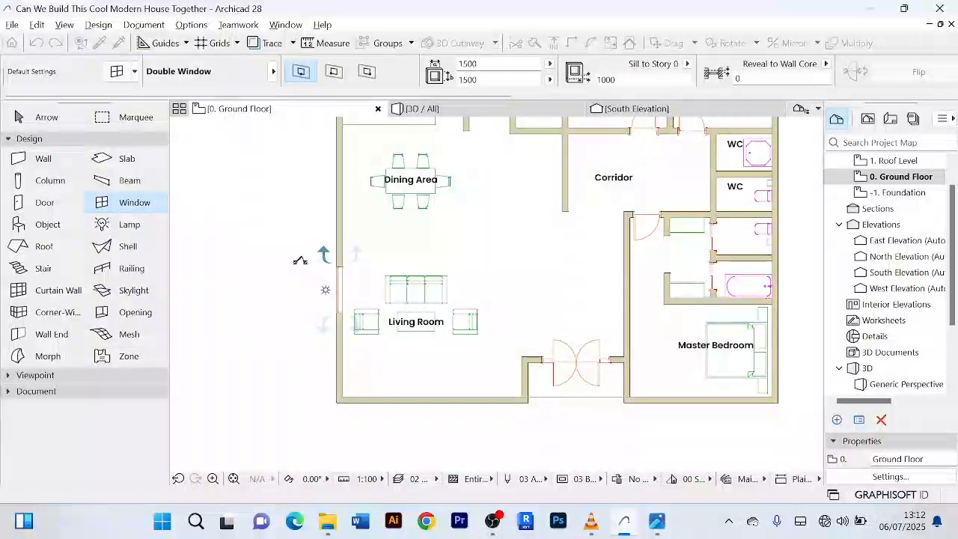
{"action": "scroll", "coordinate": [360, 255], "scroll_direction": "down", "scroll_amount": 3}
{"action": "middle_click_drag", "start_coordinate": [361, 255], "coordinate": [348, 304]}
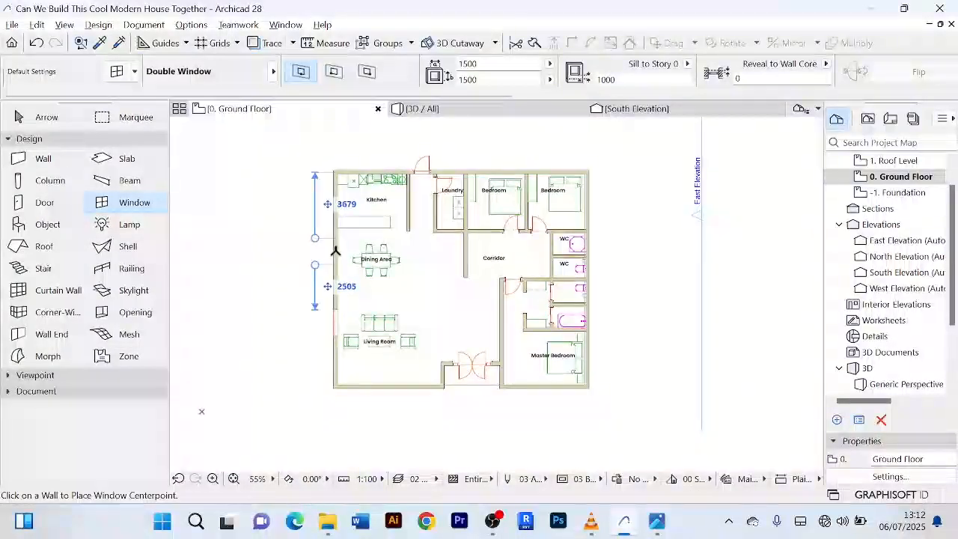
{"action": "scroll", "coordinate": [334, 250], "scroll_direction": "up", "scroll_amount": 2}
- Switch to the Arrow tool and select the double window placed in the living room's exterior wall
{"action": "left_click", "coordinate": [45, 117]}
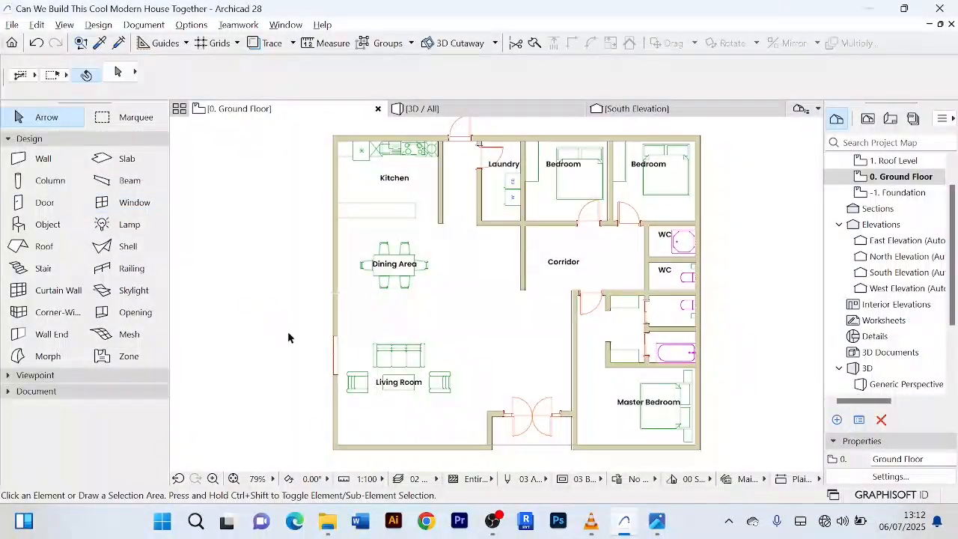
{"action": "scroll", "coordinate": [289, 337], "scroll_direction": "up", "scroll_amount": 6}
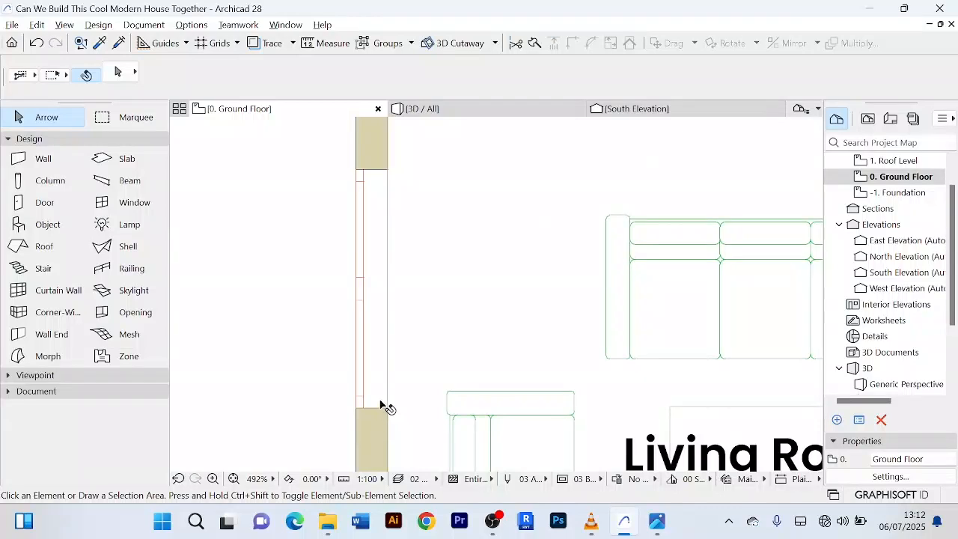
{"action": "left_click", "coordinate": [360, 405]}
{"action": "scroll", "coordinate": [364, 404], "scroll_direction": "down", "scroll_amount": 3}
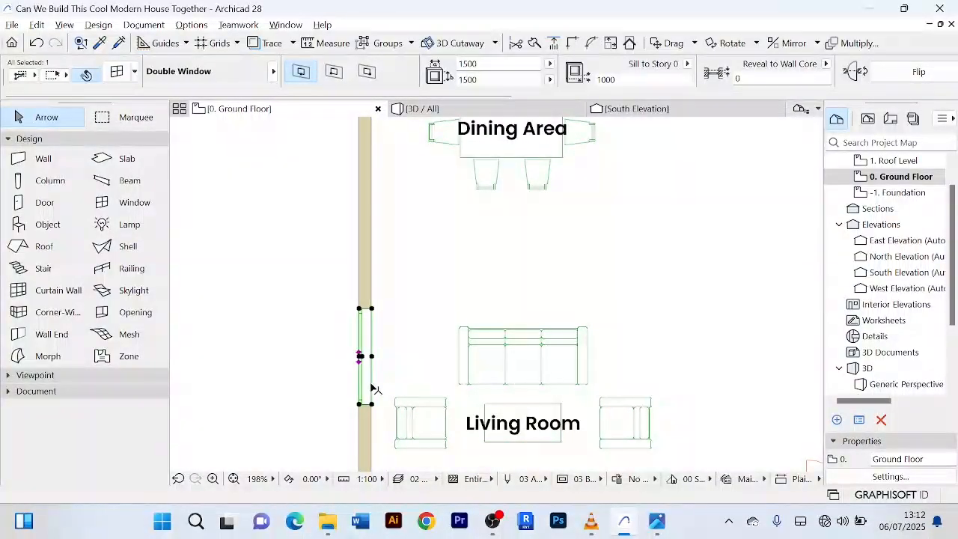
{"action": "right_click", "coordinate": [364, 384]}
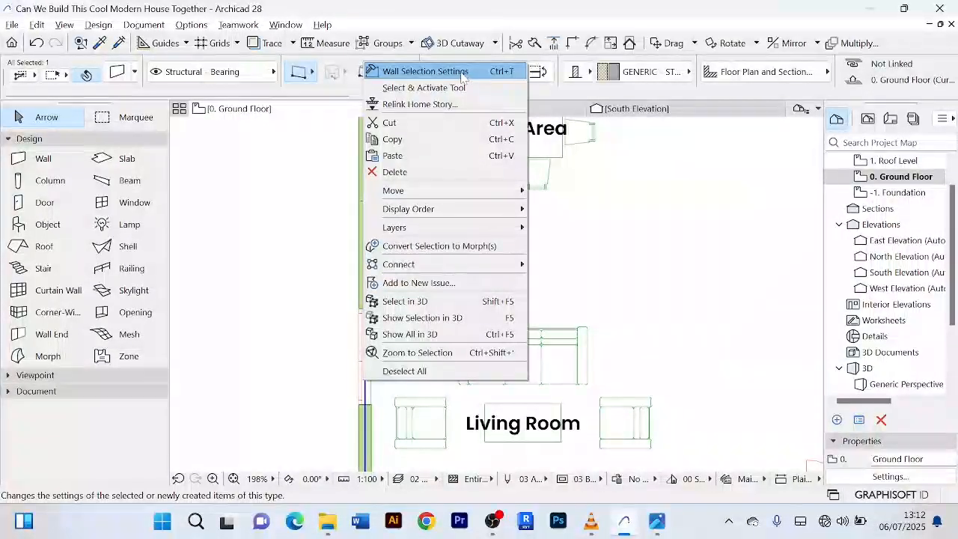
{"action": "right_click", "coordinate": [119, 79]}
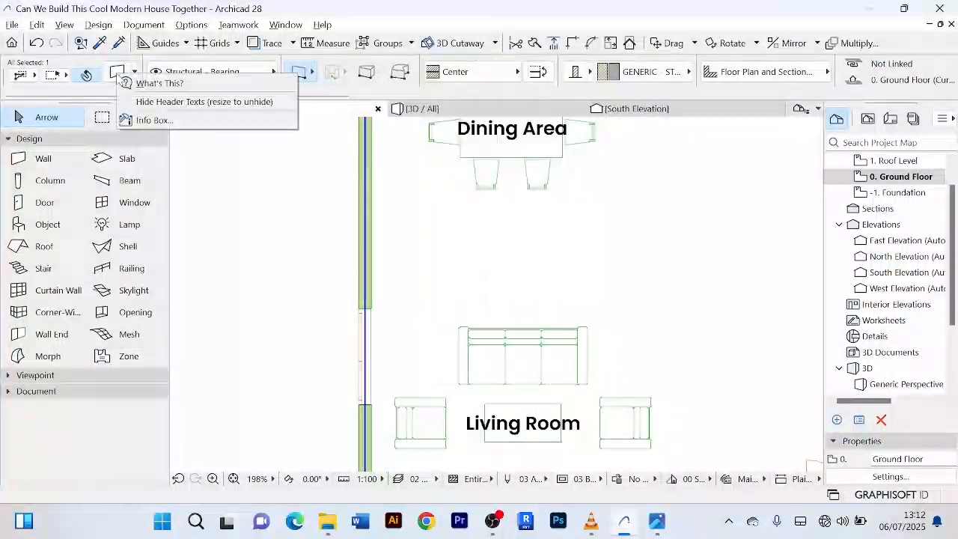
{"action": "left_click", "coordinate": [116, 74]}
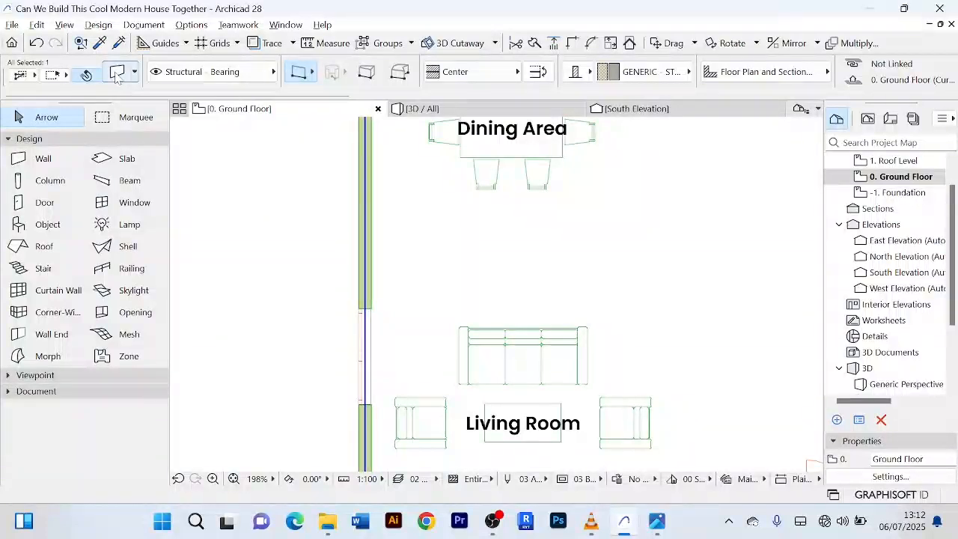
{"action": "left_click", "coordinate": [263, 317]}
{"action": "scroll", "coordinate": [349, 352], "scroll_direction": "up", "scroll_amount": 4}
{"action": "left_click", "coordinate": [372, 275]}
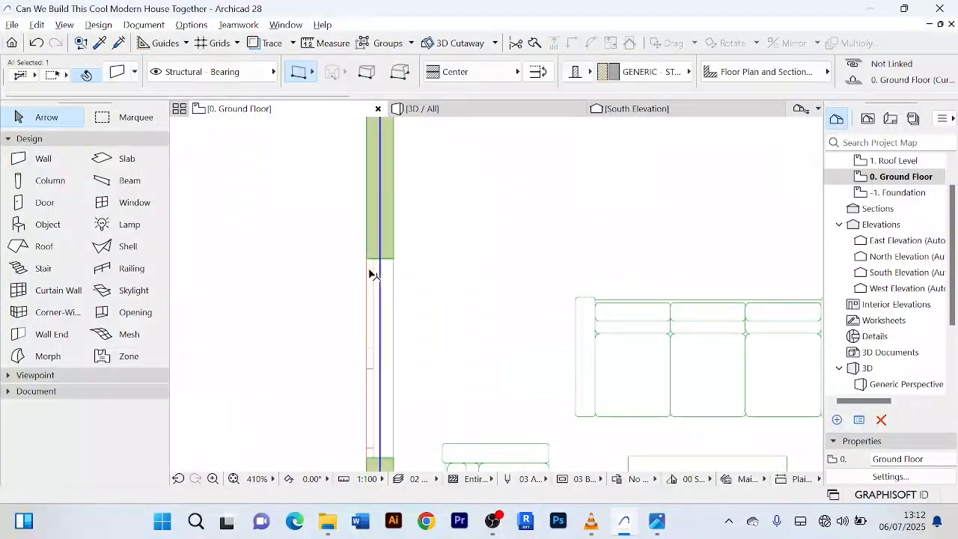
{"action": "left_click", "coordinate": [453, 299]}
{"action": "left_click", "coordinate": [317, 311]}
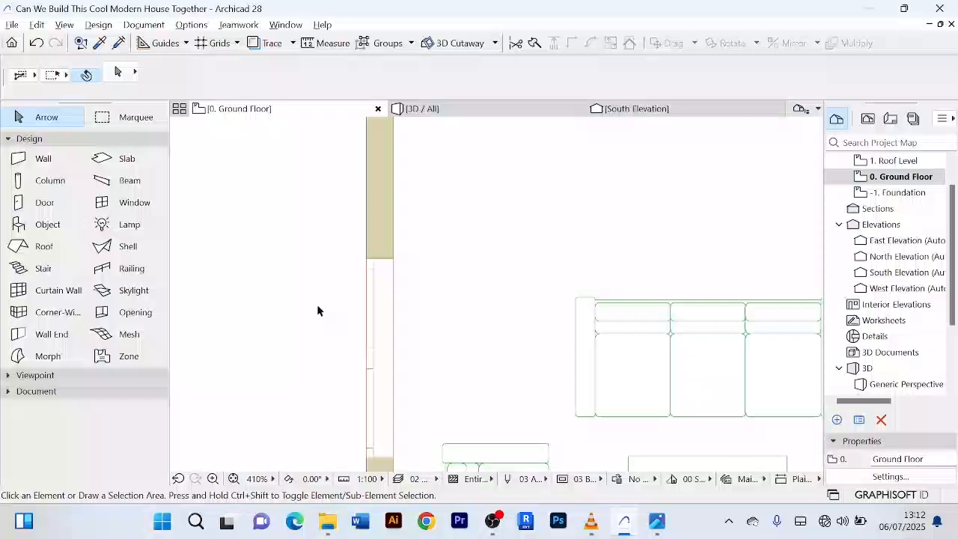
{"action": "left_click", "coordinate": [367, 455]}
{"action": "scroll", "coordinate": [335, 427], "scroll_direction": "down", "scroll_amount": 3}
{"action": "middle_click_drag", "start_coordinate": [338, 437], "coordinate": [341, 328]}
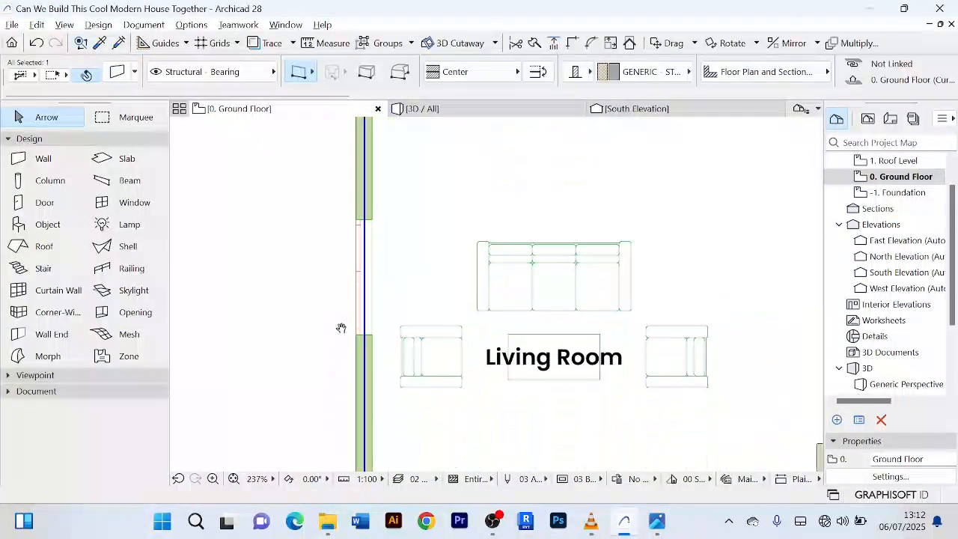
{"action": "left_click", "coordinate": [341, 333]}
{"action": "scroll", "coordinate": [340, 336], "scroll_direction": "up", "scroll_amount": 8}
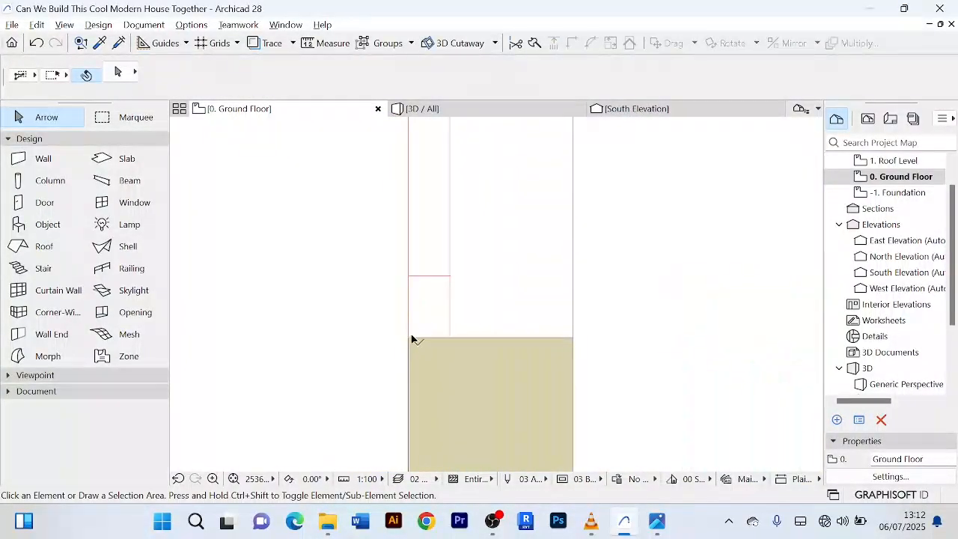
{"action": "left_click", "coordinate": [412, 338]}
{"action": "left_click", "coordinate": [517, 322]}
{"action": "left_click", "coordinate": [408, 277]}
{"action": "left_click", "coordinate": [374, 297]}
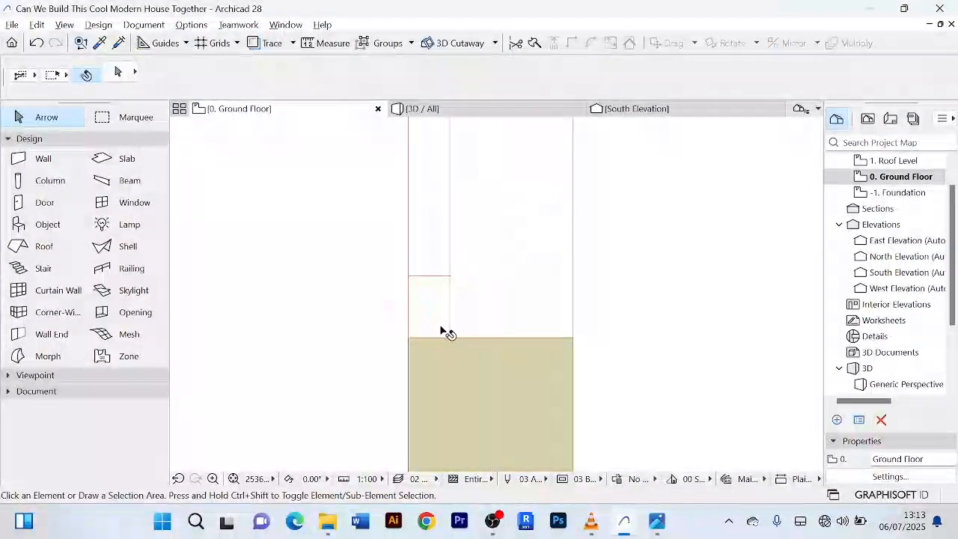
- Select the living room's double window and review its size and sill anchor in the selection settings
{"action": "left_click", "coordinate": [442, 337]}
{"action": "scroll", "coordinate": [351, 285], "scroll_direction": "down", "scroll_amount": 5}
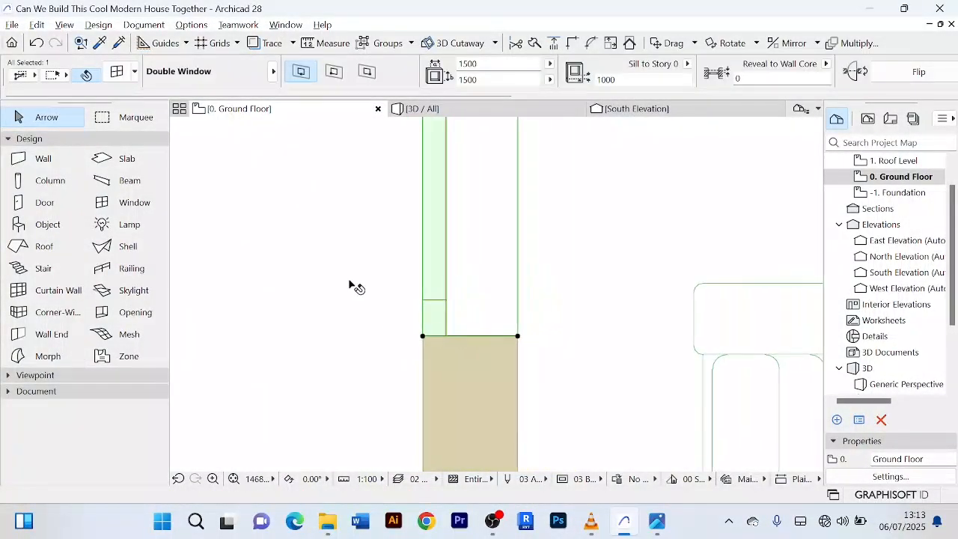
{"action": "scroll", "coordinate": [458, 249], "scroll_direction": "down", "scroll_amount": 1}
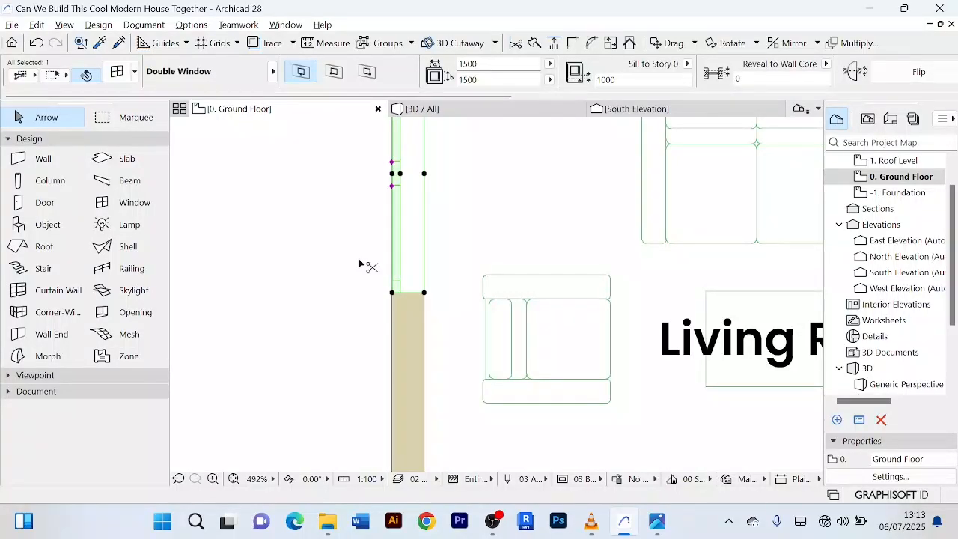
{"action": "key", "text": "ctrl+t"}
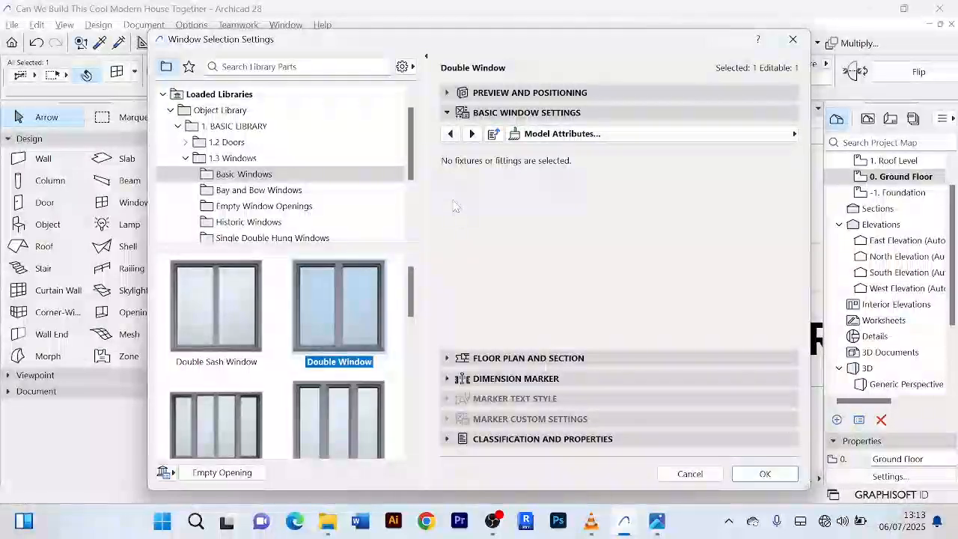
{"action": "left_click", "coordinate": [447, 93]}
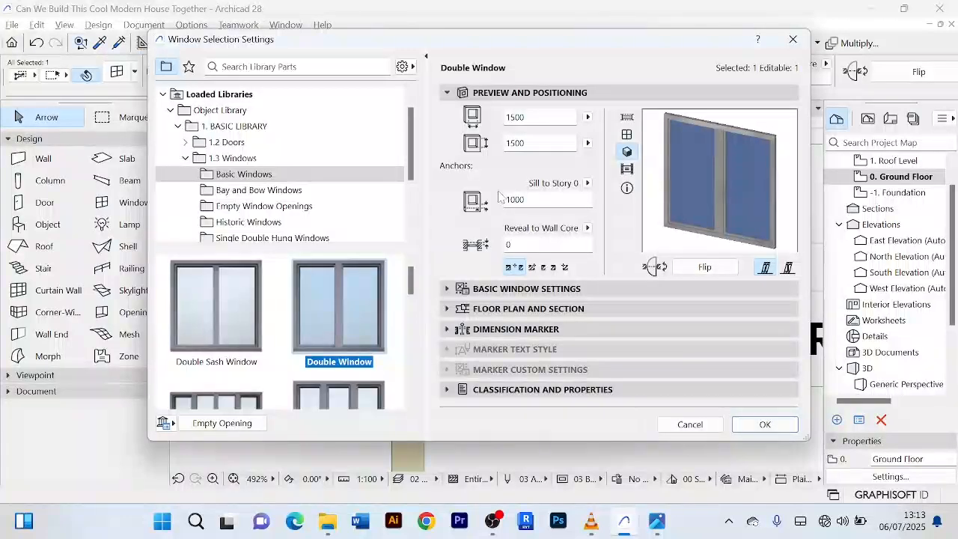
{"action": "left_click", "coordinate": [474, 201]}
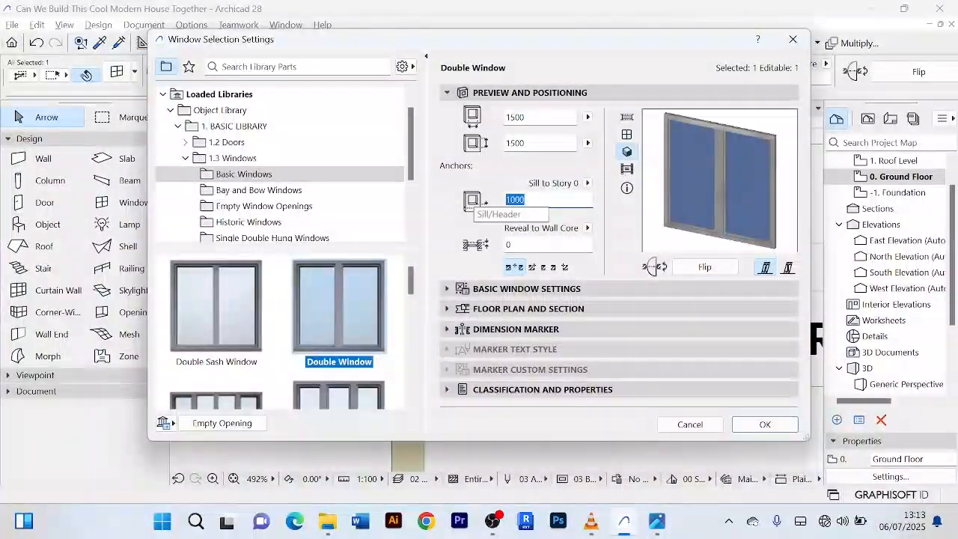
{"action": "left_click", "coordinate": [765, 424]}
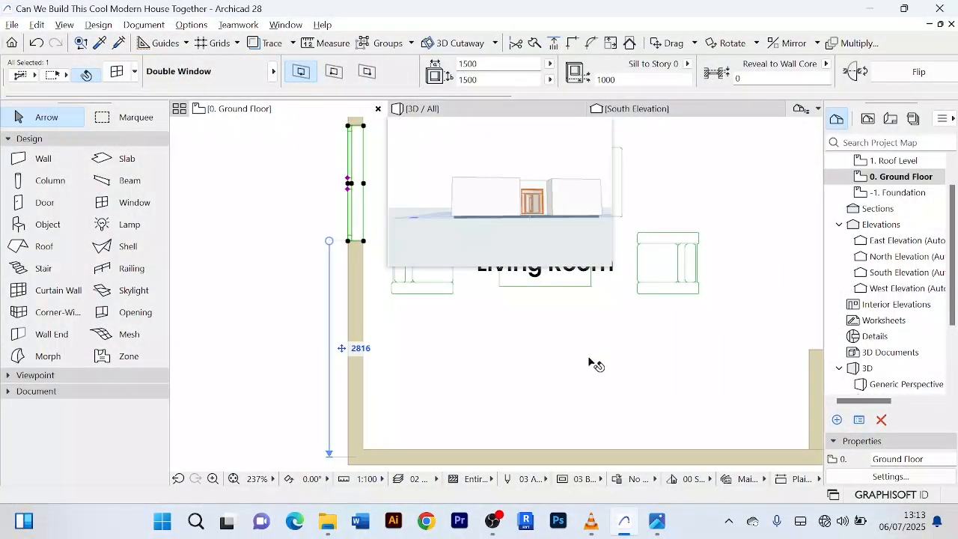
- Select the entrance double door with sidelights and check its width, height and sill, leaving its settings as they are
{"action": "scroll", "coordinate": [598, 366], "scroll_direction": "down", "scroll_amount": 2}
{"action": "scroll", "coordinate": [659, 375], "scroll_direction": "up", "scroll_amount": 2}
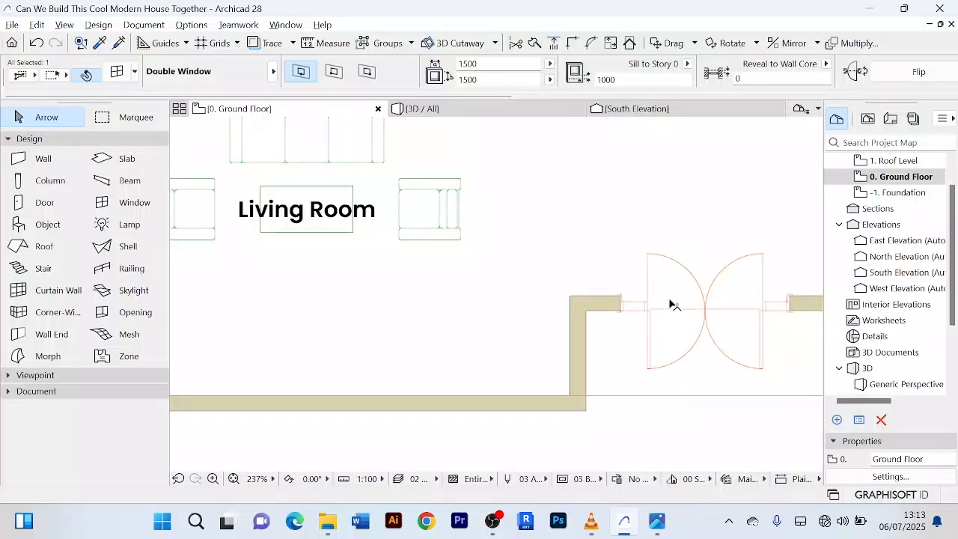
{"action": "scroll", "coordinate": [671, 304], "scroll_direction": "up", "scroll_amount": 3}
{"action": "left_click", "coordinate": [646, 198]}
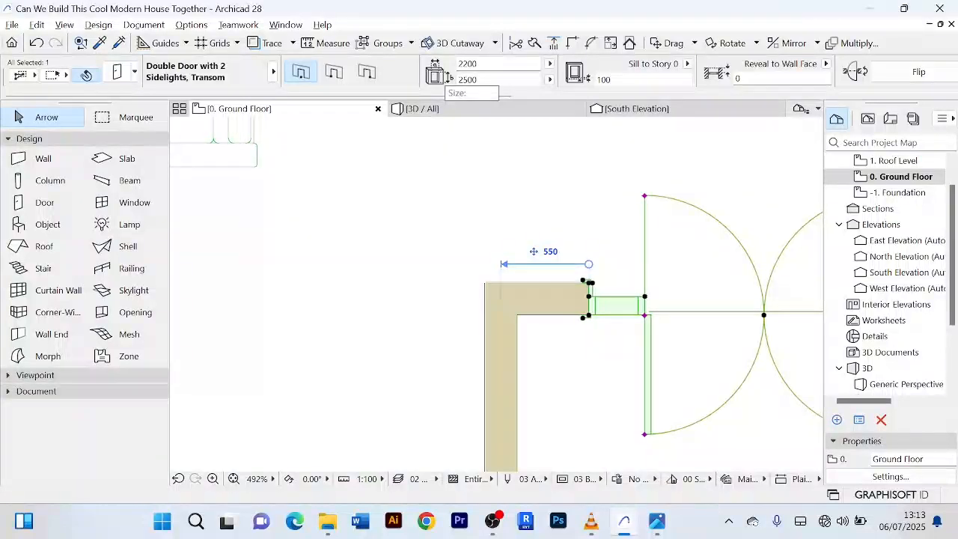
{"action": "key", "text": "ctrl+t"}
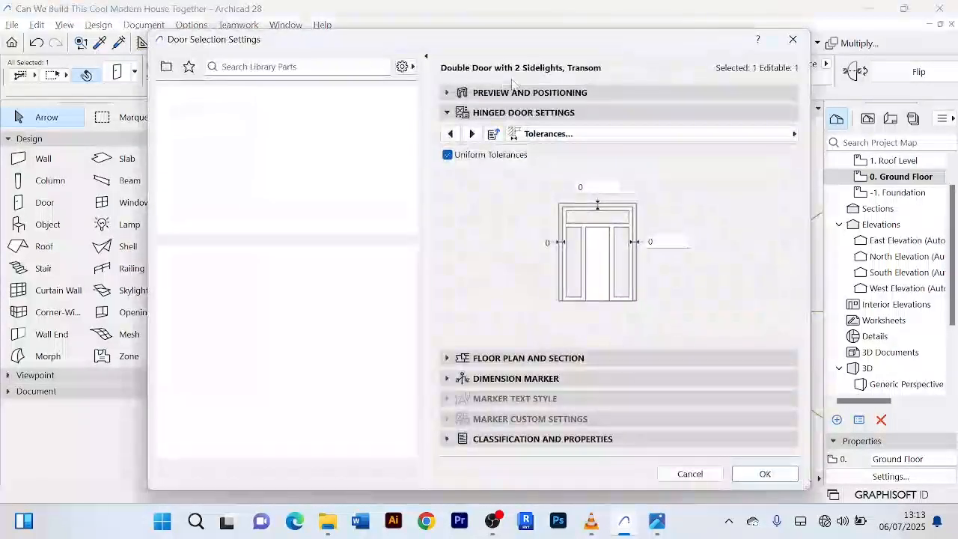
{"action": "left_click", "coordinate": [448, 93]}
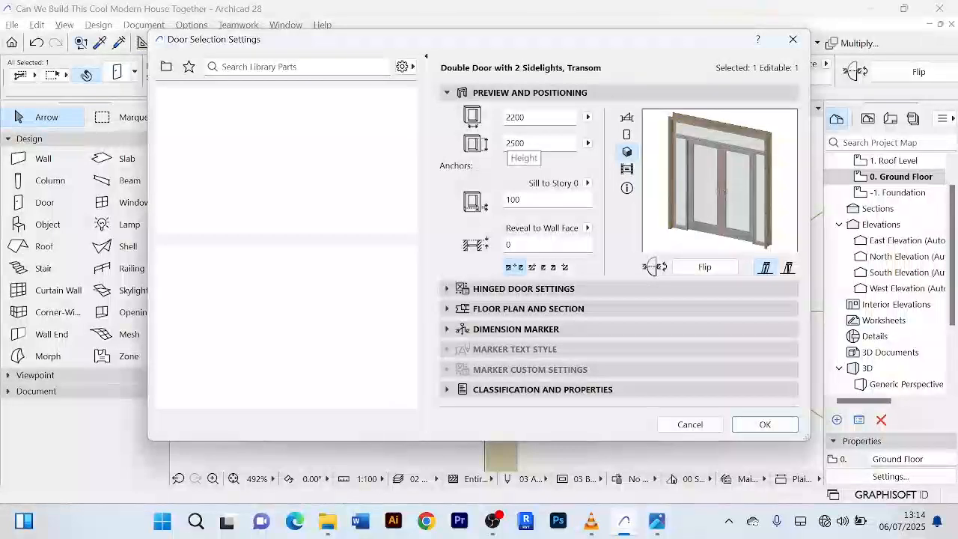
{"action": "left_click", "coordinate": [693, 422]}
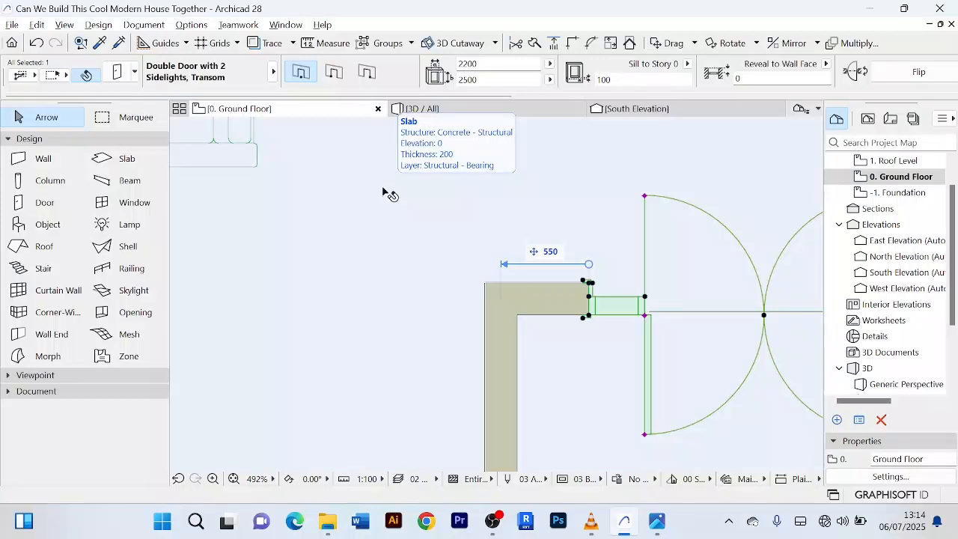
- Recheck the living room window's height and sill against the entrance door, keep its settings and deselect it
{"action": "scroll", "coordinate": [390, 194], "scroll_direction": "down", "scroll_amount": 6}
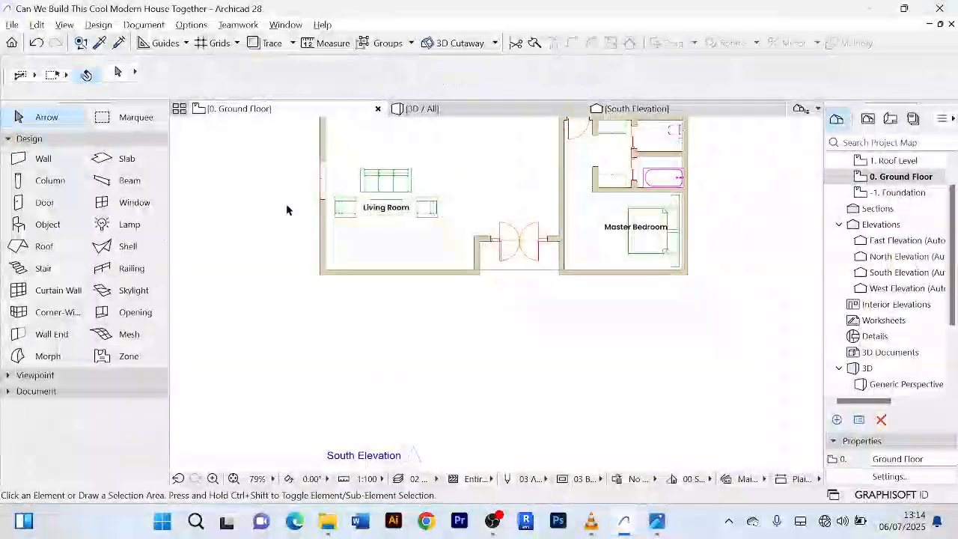
{"action": "scroll", "coordinate": [393, 148], "scroll_direction": "up", "scroll_amount": 8}
{"action": "scroll", "coordinate": [404, 337], "scroll_direction": "up", "scroll_amount": 4}
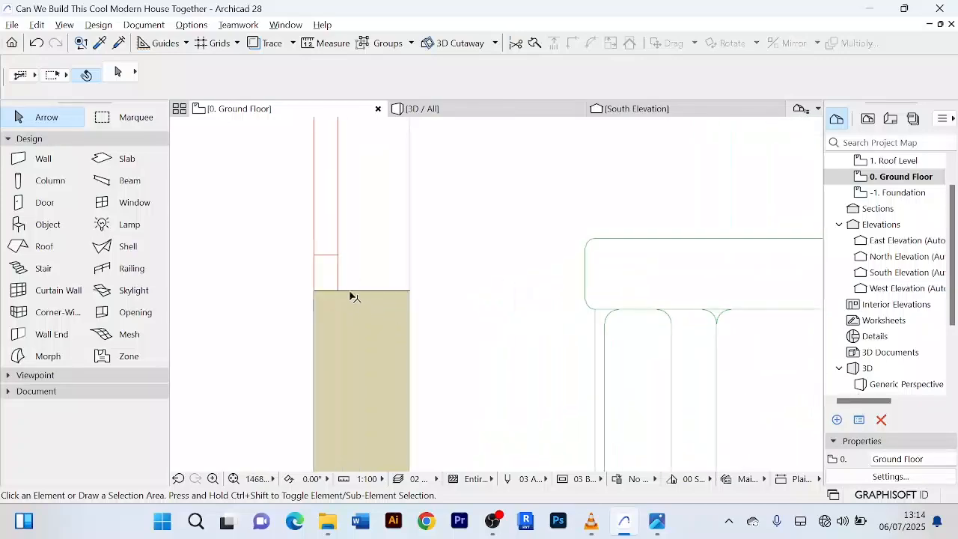
{"action": "left_click", "coordinate": [340, 289]}
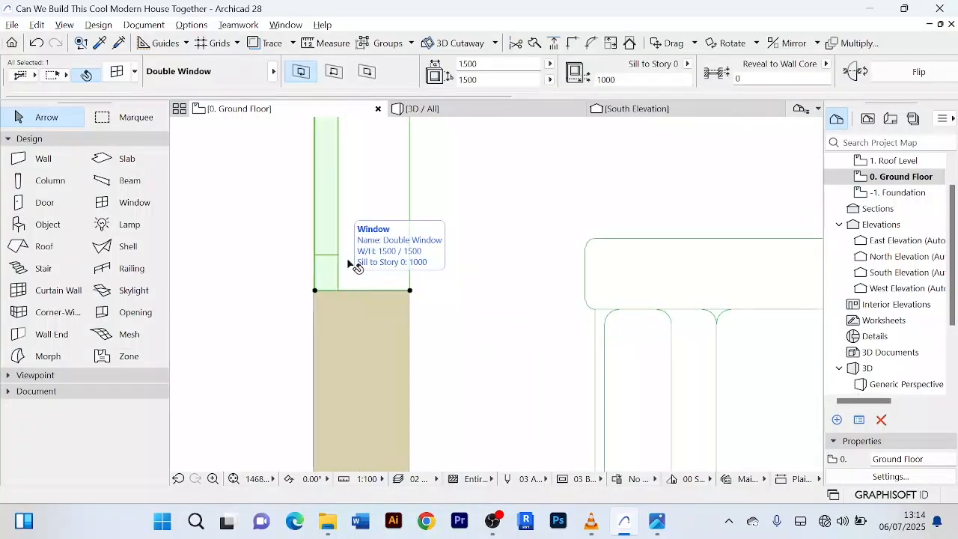
{"action": "scroll", "coordinate": [352, 262], "scroll_direction": "down", "scroll_amount": 2}
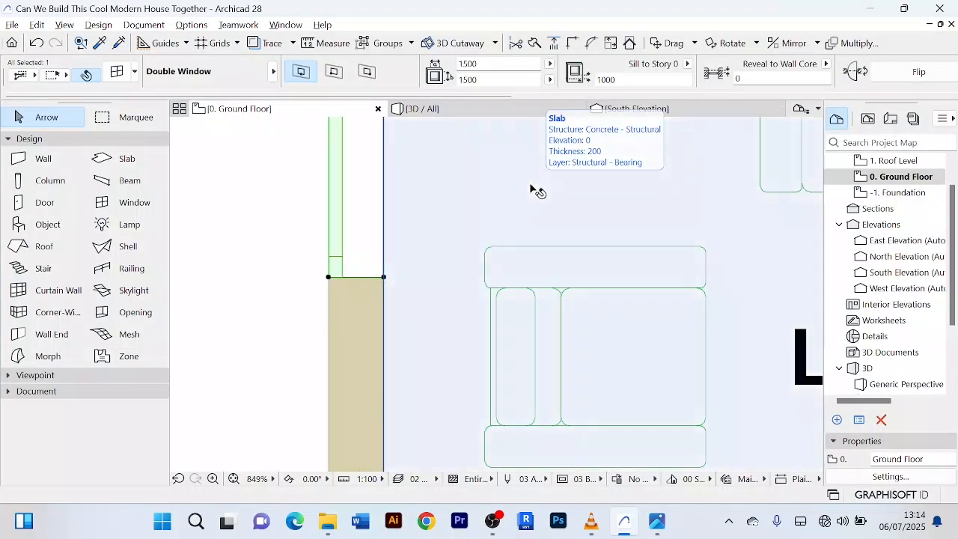
{"action": "key", "text": "ctrl+t"}
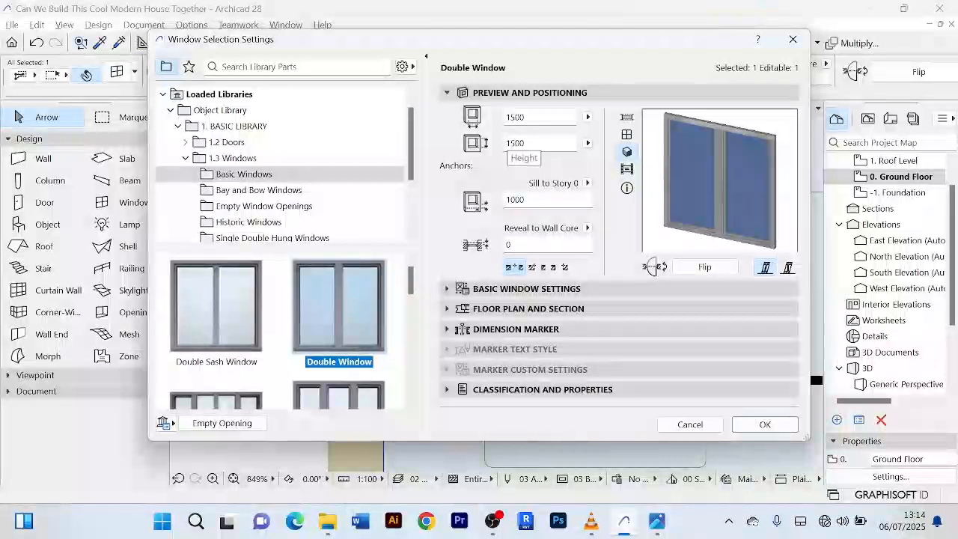
{"action": "left_click", "coordinate": [764, 424]}
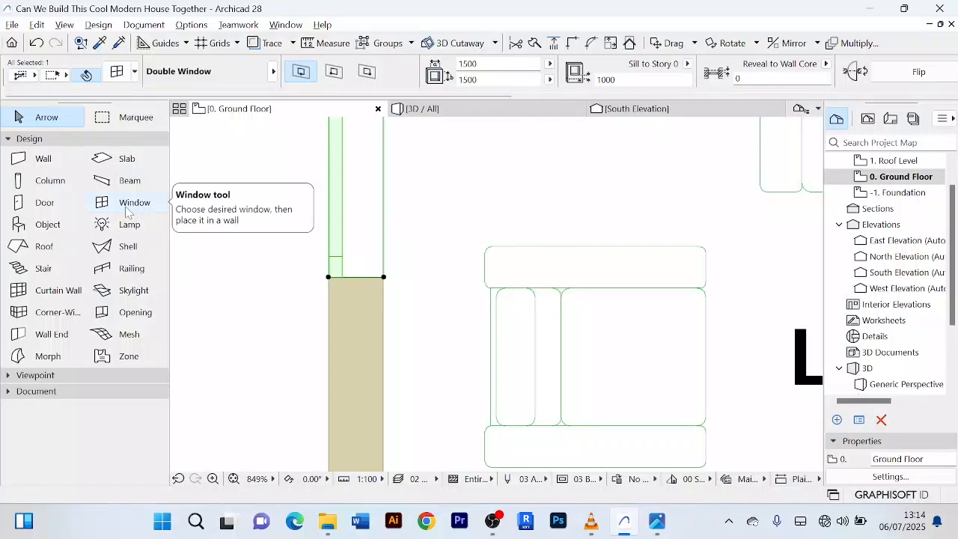
{"action": "left_click", "coordinate": [254, 238]}
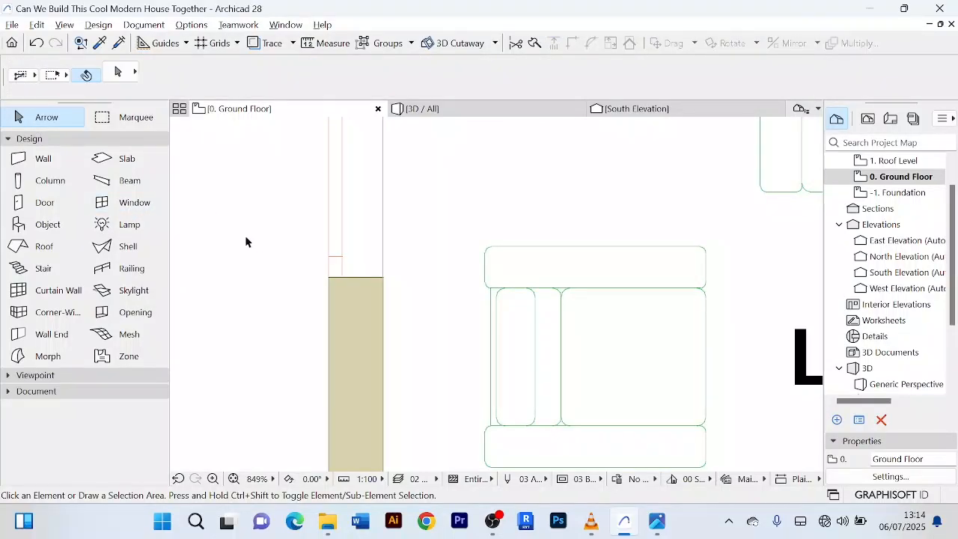
- Place a 1500 × 1500 double window with a 1000 sill in the west exterior wall beside the dining area, oriented outwards
{"action": "scroll", "coordinate": [245, 235], "scroll_direction": "down", "scroll_amount": 2}
{"action": "middle_click_drag", "start_coordinate": [212, 218], "coordinate": [235, 261]}
{"action": "double_click", "coordinate": [130, 203]}
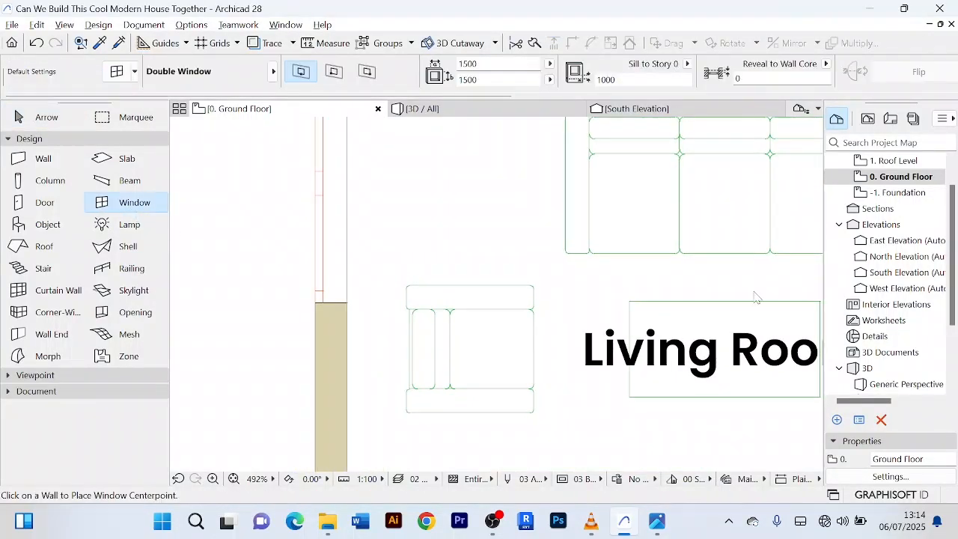
{"action": "left_click", "coordinate": [765, 424]}
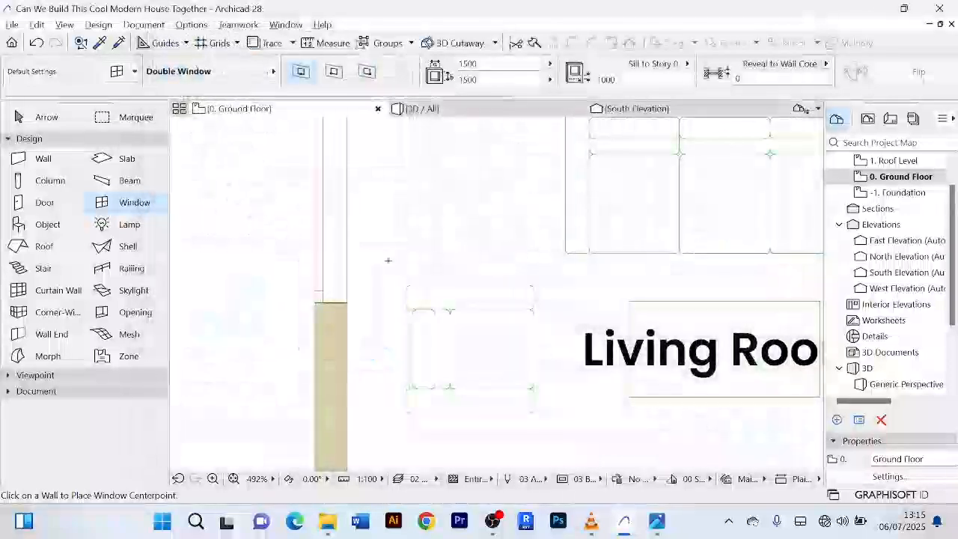
{"action": "scroll", "coordinate": [279, 225], "scroll_direction": "down", "scroll_amount": 2}
{"action": "middle_click_drag", "start_coordinate": [278, 224], "coordinate": [345, 389]}
{"action": "scroll", "coordinate": [359, 262], "scroll_direction": "down", "scroll_amount": 3}
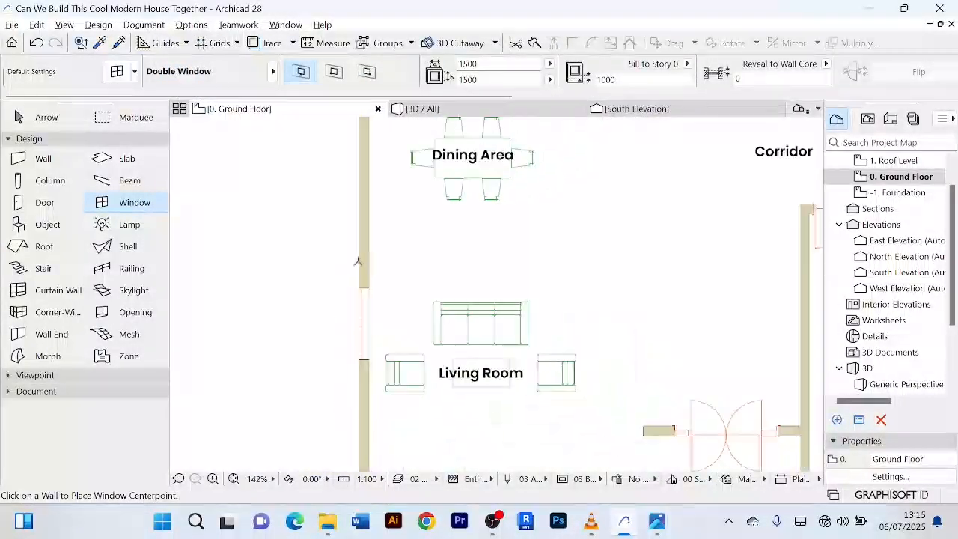
{"action": "middle_click_drag", "start_coordinate": [359, 260], "coordinate": [368, 353]}
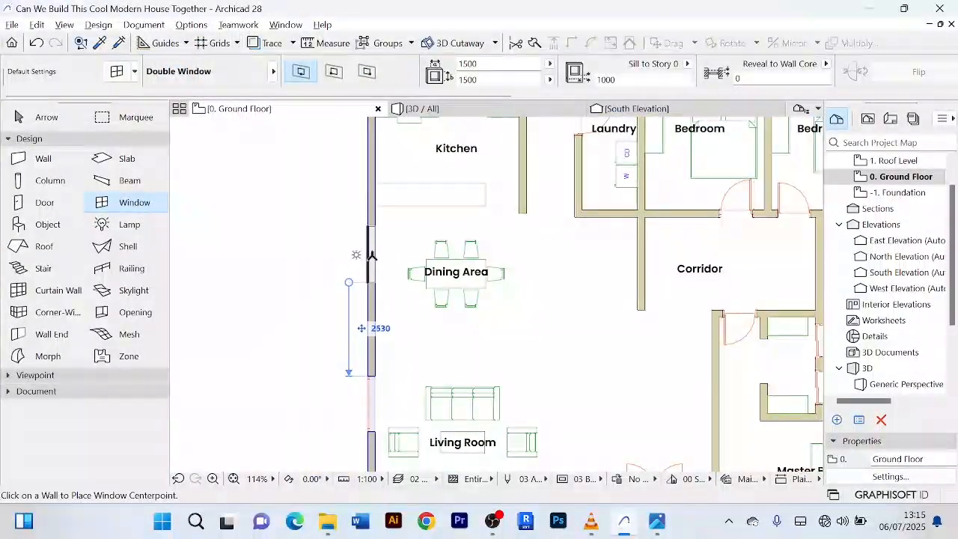
{"action": "left_click", "coordinate": [371, 251]}
{"action": "scroll", "coordinate": [308, 196], "scroll_direction": "down", "scroll_amount": 3}
{"action": "scroll", "coordinate": [306, 206], "scroll_direction": "down", "scroll_amount": 1}
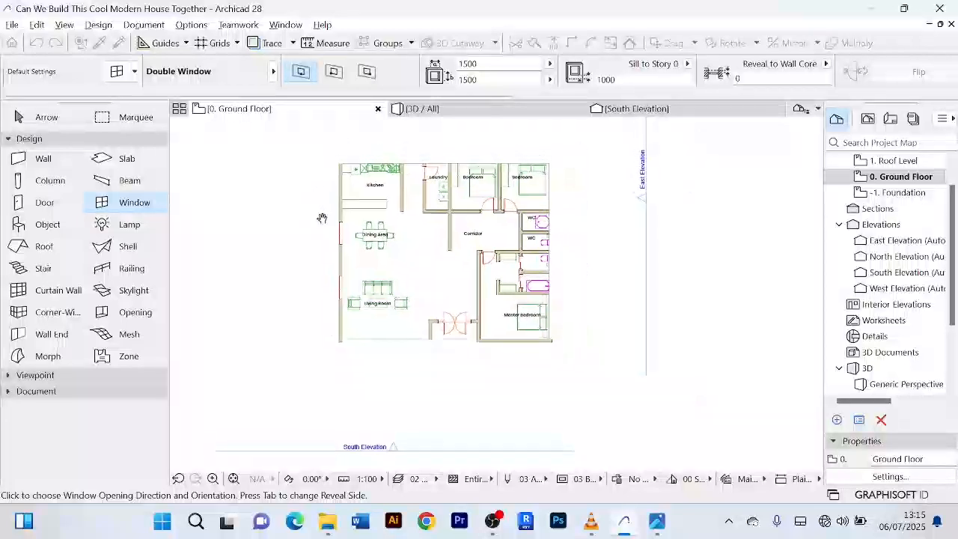
{"action": "middle_click_drag", "start_coordinate": [304, 212], "coordinate": [344, 262]}
{"action": "left_click", "coordinate": [310, 255]}
- Place a matching double window in the kitchen's west exterior wall, oriented towards the outside
{"action": "scroll", "coordinate": [340, 238], "scroll_direction": "up", "scroll_amount": 5}
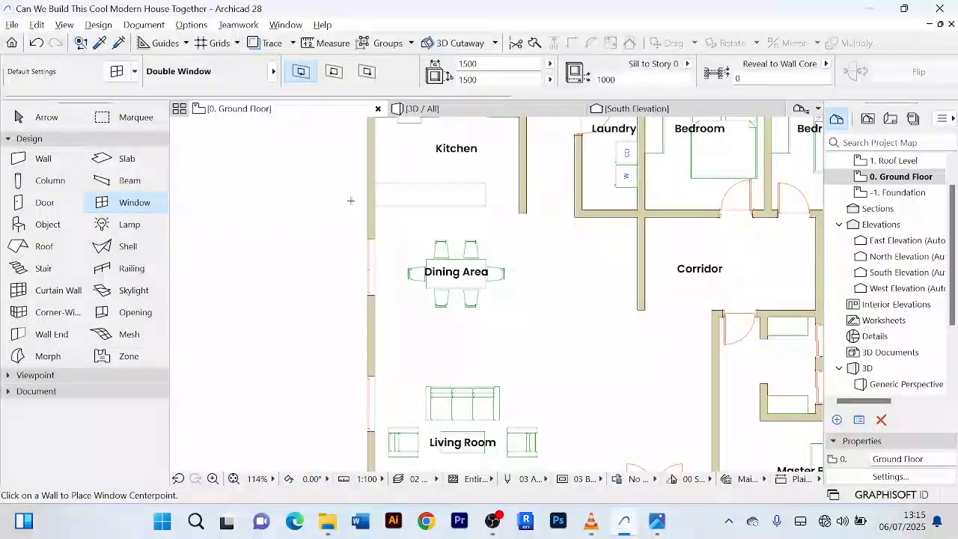
{"action": "scroll", "coordinate": [350, 201], "scroll_direction": "down", "scroll_amount": 4}
{"action": "middle_click_drag", "start_coordinate": [350, 201], "coordinate": [343, 294]}
{"action": "scroll", "coordinate": [362, 250], "scroll_direction": "up", "scroll_amount": 2}
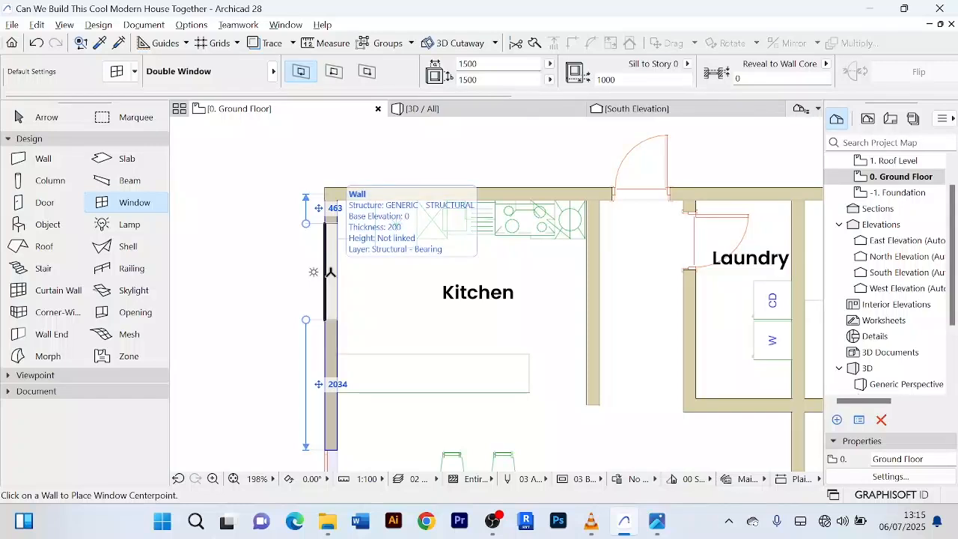
{"action": "left_click", "coordinate": [330, 271]}
{"action": "left_click", "coordinate": [274, 250]}
- Place one double window in the north exterior wall of each of the two bedrooms, both oriented outwards
{"action": "scroll", "coordinate": [539, 148], "scroll_direction": "down", "scroll_amount": 3}
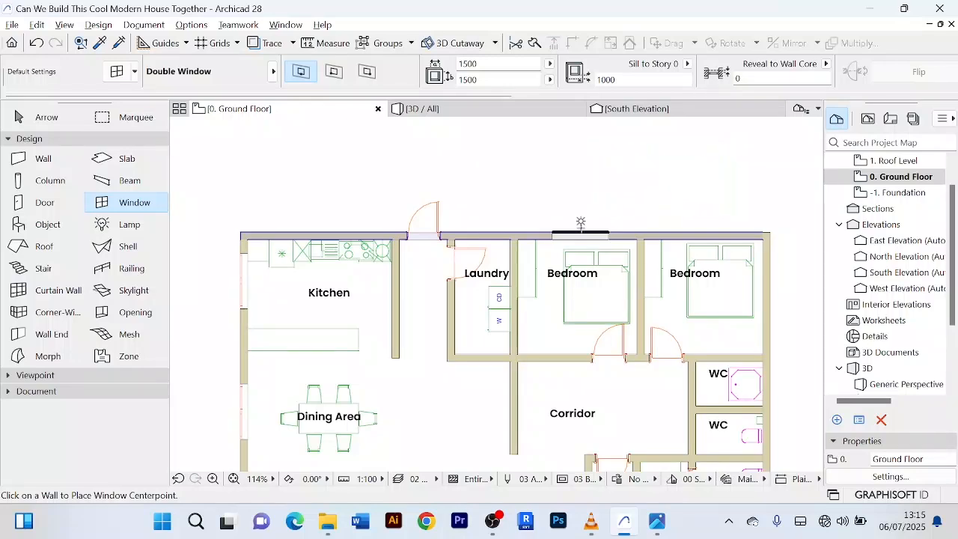
{"action": "left_click", "coordinate": [580, 225]}
{"action": "left_click", "coordinate": [584, 184]}
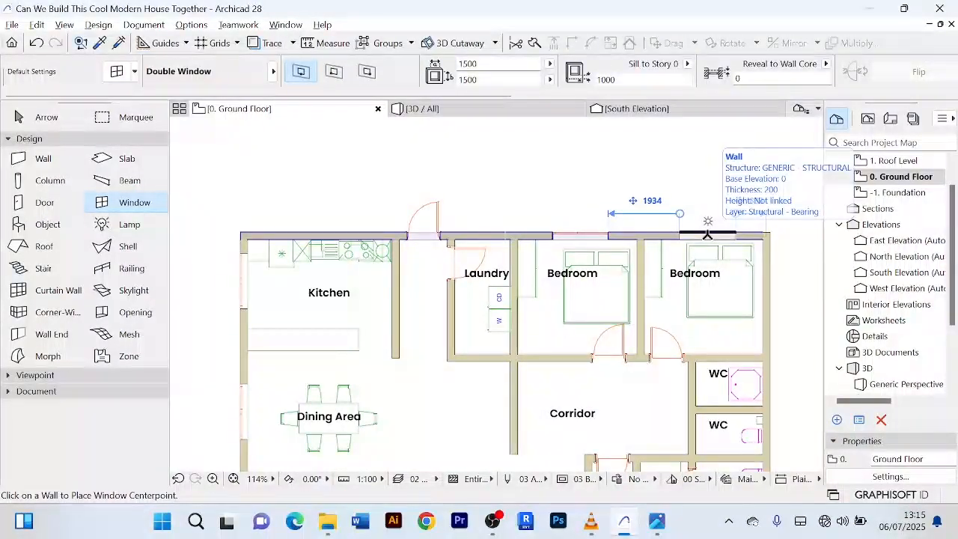
{"action": "left_click", "coordinate": [708, 234]}
{"action": "left_click", "coordinate": [723, 189]}
- Place a double window in the master bedroom's south exterior wall, oriented towards the outside
{"action": "scroll", "coordinate": [724, 189], "scroll_direction": "down", "scroll_amount": 4}
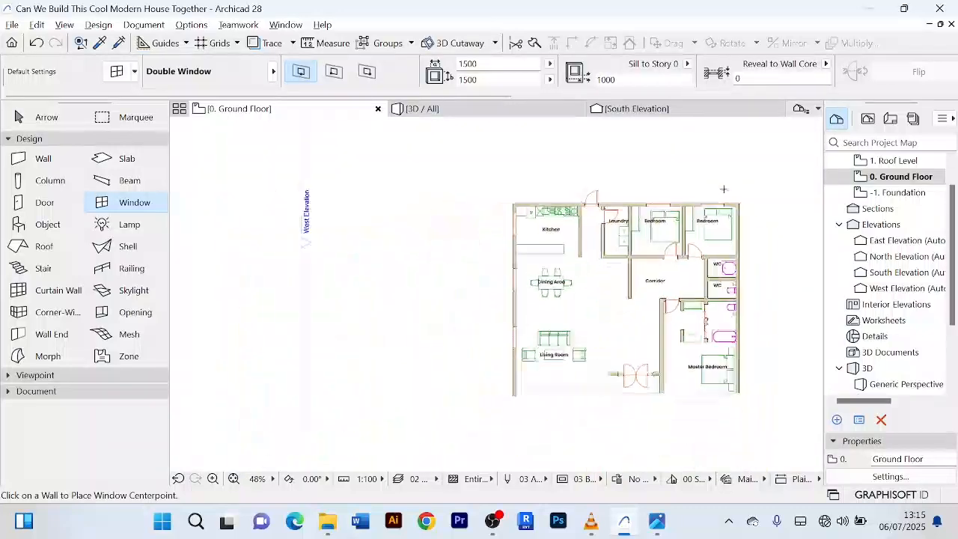
{"action": "middle_click_drag", "start_coordinate": [764, 228], "coordinate": [656, 184]}
{"action": "scroll", "coordinate": [625, 227], "scroll_direction": "up", "scroll_amount": 4}
{"action": "scroll", "coordinate": [625, 227], "scroll_direction": "down", "scroll_amount": 3}
{"action": "scroll", "coordinate": [632, 229], "scroll_direction": "up", "scroll_amount": 3}
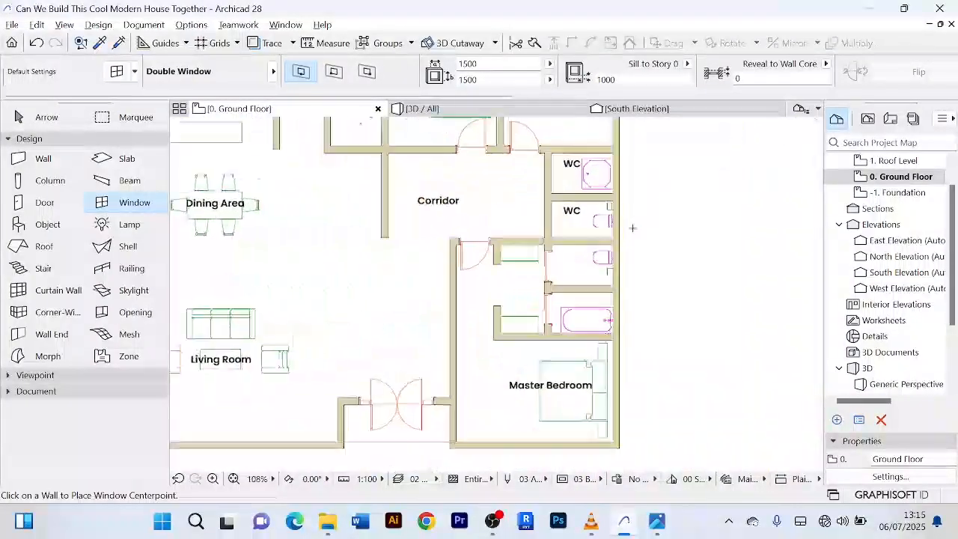
{"action": "middle_click_drag", "start_coordinate": [655, 254], "coordinate": [693, 174]}
{"action": "middle_click_drag", "start_coordinate": [690, 309], "coordinate": [713, 240]}
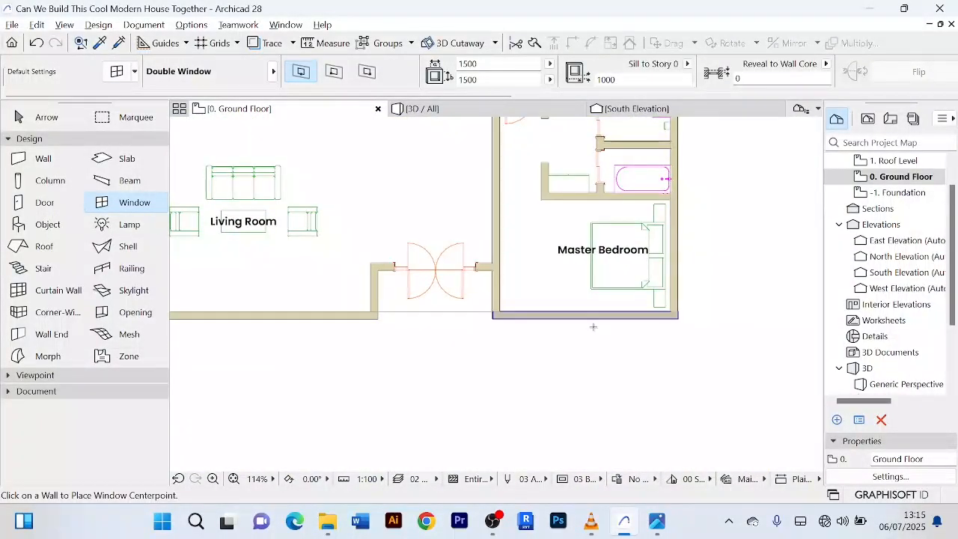
{"action": "left_click", "coordinate": [583, 320]}
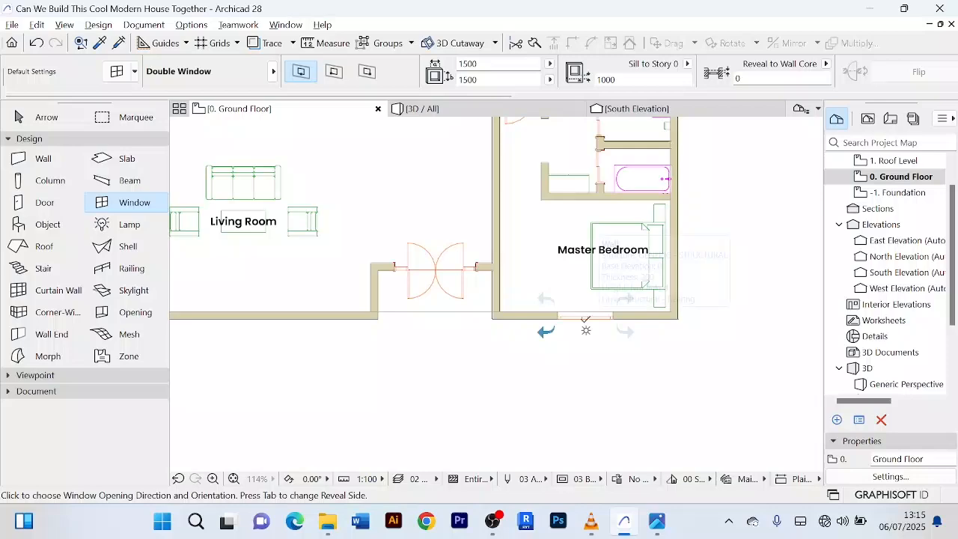
{"action": "left_click", "coordinate": [589, 371]}
- Examine the ground floor plan's exterior walls around the living room, kitchen, master bedroom and bathrooms for remaining window positions
{"action": "scroll", "coordinate": [591, 370], "scroll_direction": "down", "scroll_amount": 5}
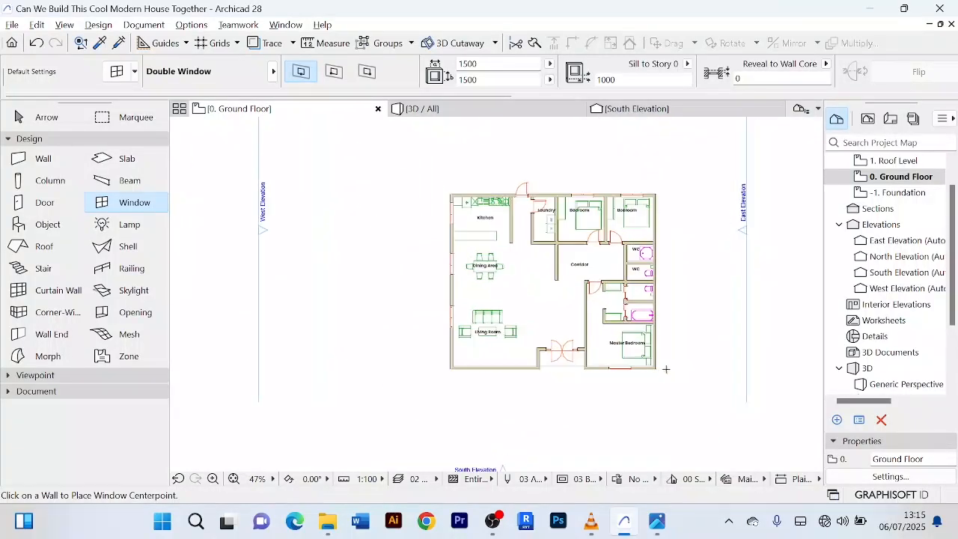
{"action": "scroll", "coordinate": [667, 369], "scroll_direction": "up", "scroll_amount": 4}
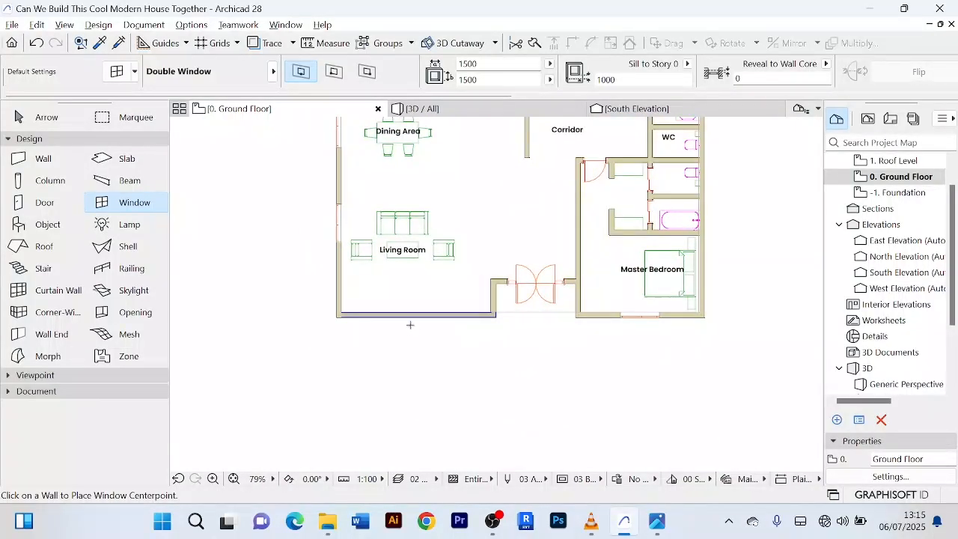
{"action": "scroll", "coordinate": [455, 369], "scroll_direction": "up", "scroll_amount": 4}
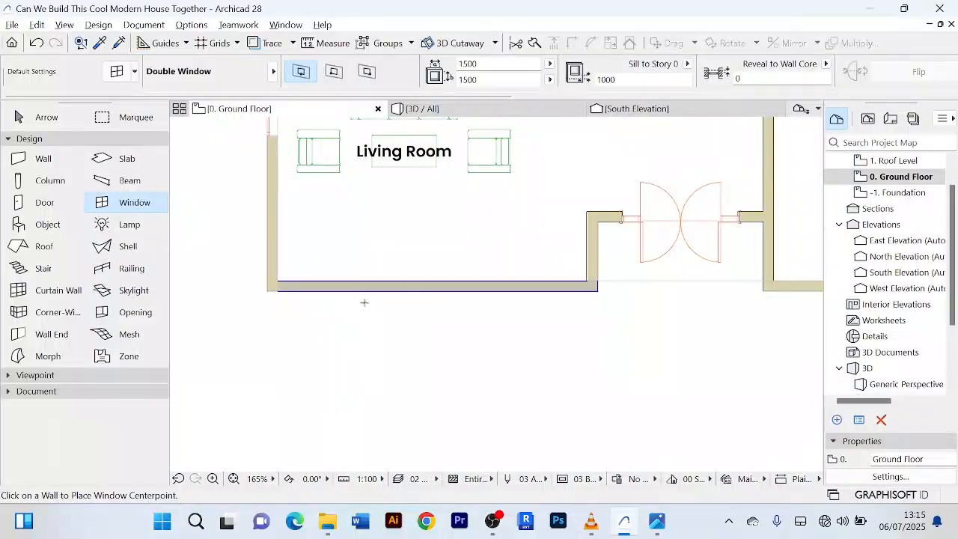
{"action": "scroll", "coordinate": [437, 321], "scroll_direction": "down", "scroll_amount": 4}
{"action": "scroll", "coordinate": [427, 332], "scroll_direction": "up", "scroll_amount": 3}
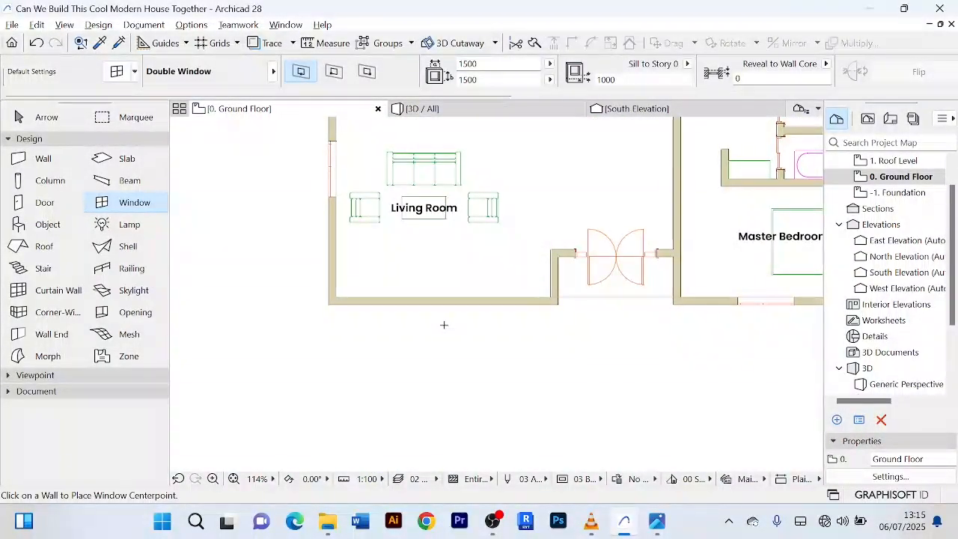
{"action": "scroll", "coordinate": [444, 325], "scroll_direction": "down", "scroll_amount": 5}
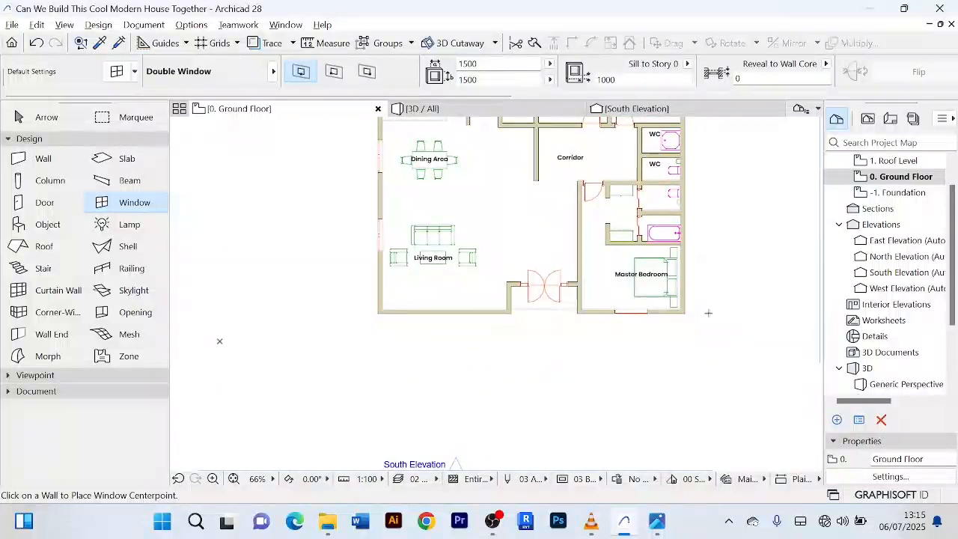
{"action": "scroll", "coordinate": [671, 319], "scroll_direction": "up", "scroll_amount": 4}
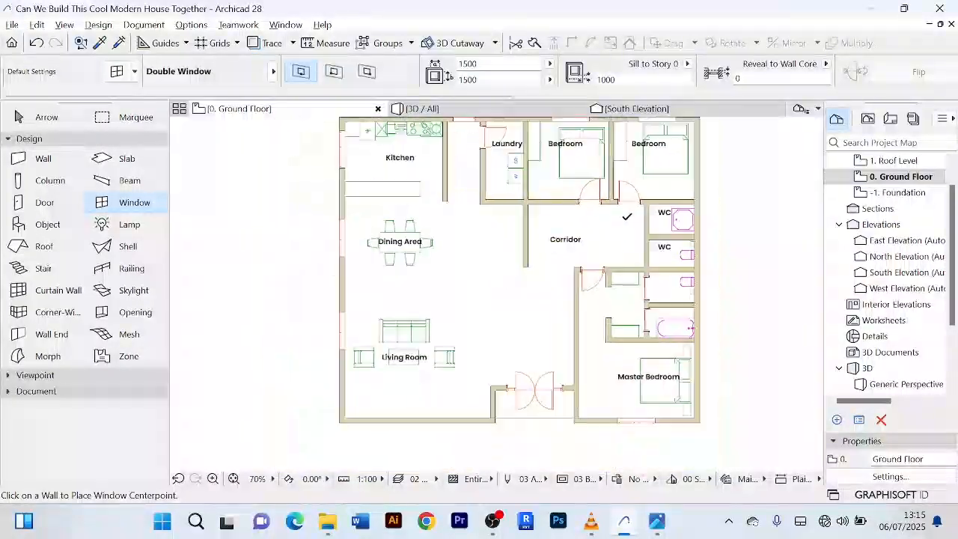
{"action": "scroll", "coordinate": [704, 180], "scroll_direction": "down", "scroll_amount": 4}
{"action": "scroll", "coordinate": [693, 182], "scroll_direction": "up", "scroll_amount": 4}
{"action": "scroll", "coordinate": [693, 182], "scroll_direction": "up", "scroll_amount": 2}
{"action": "scroll", "coordinate": [693, 182], "scroll_direction": "down", "scroll_amount": 4}
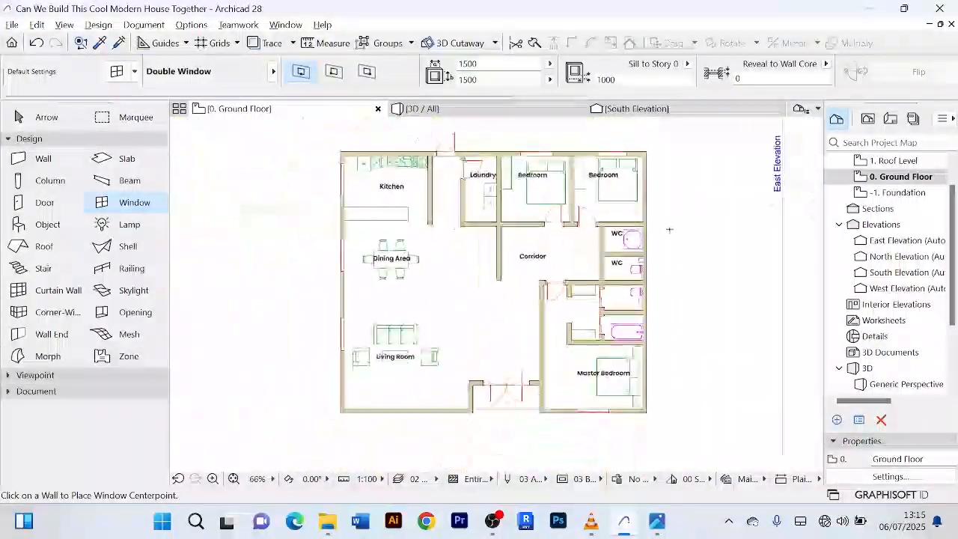
{"action": "scroll", "coordinate": [449, 143], "scroll_direction": "up", "scroll_amount": 3}
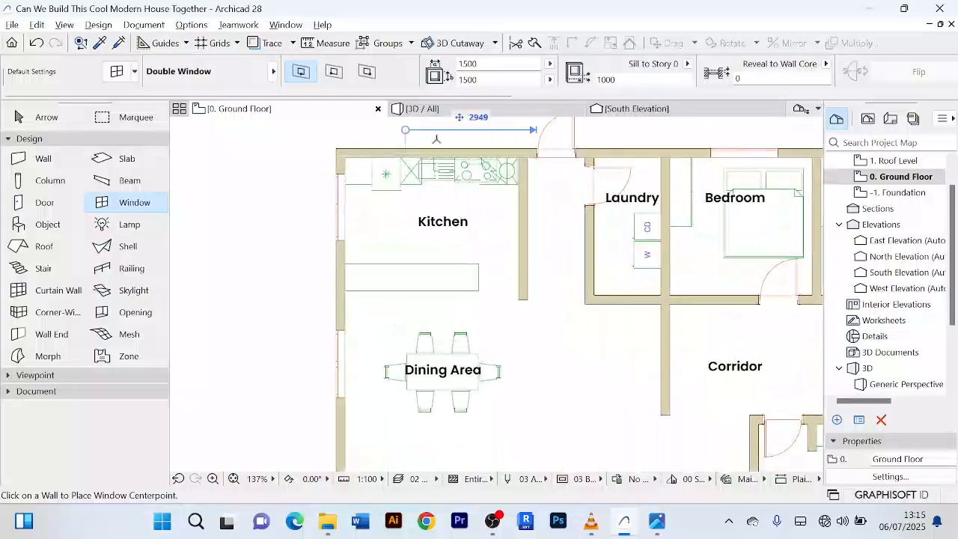
{"action": "scroll", "coordinate": [768, 244], "scroll_direction": "down", "scroll_amount": 4}
{"action": "scroll", "coordinate": [768, 244], "scroll_direction": "down", "scroll_amount": 1}
{"action": "scroll", "coordinate": [717, 231], "scroll_direction": "up", "scroll_amount": 5}
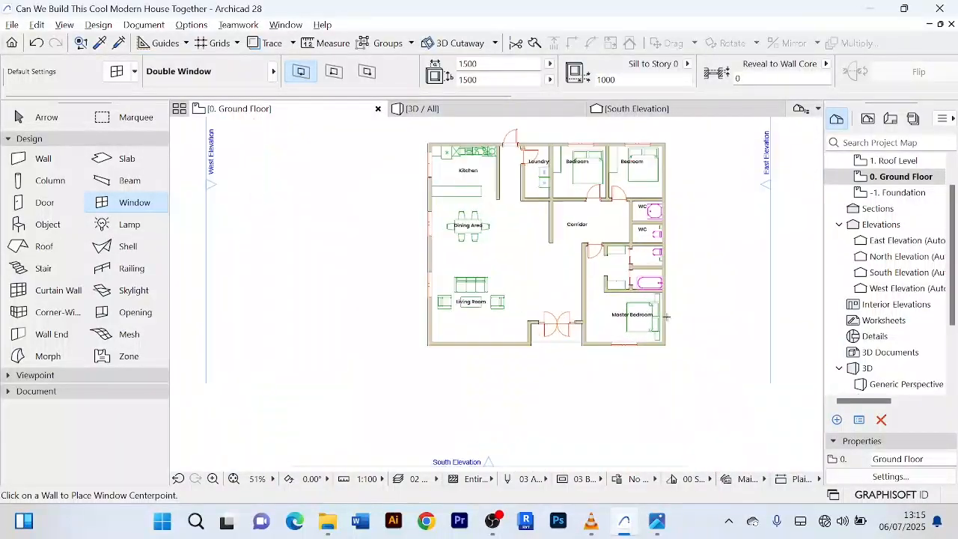
{"action": "scroll", "coordinate": [659, 248], "scroll_direction": "up", "scroll_amount": 3}
{"action": "scroll", "coordinate": [702, 228], "scroll_direction": "down", "scroll_amount": 4}
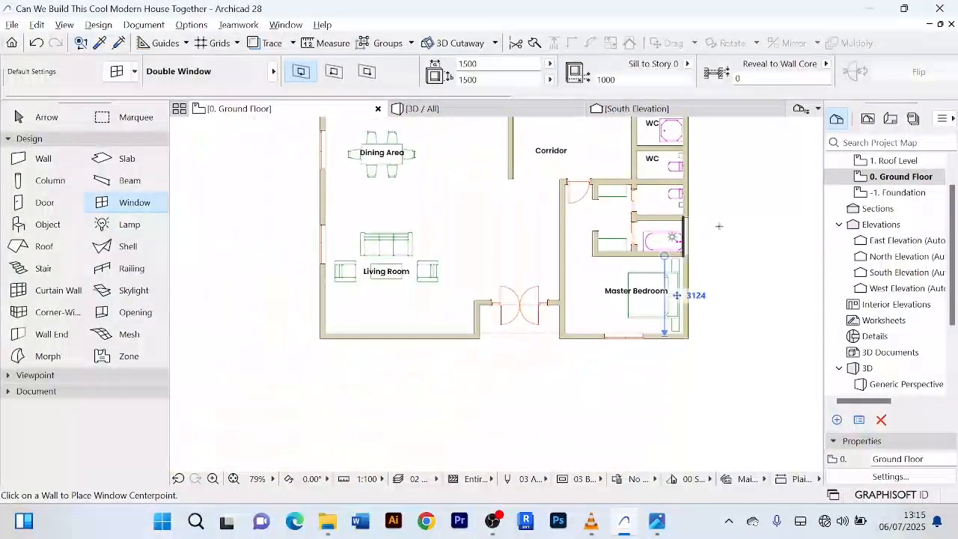
{"action": "middle_click_drag", "start_coordinate": [720, 227], "coordinate": [690, 259]}
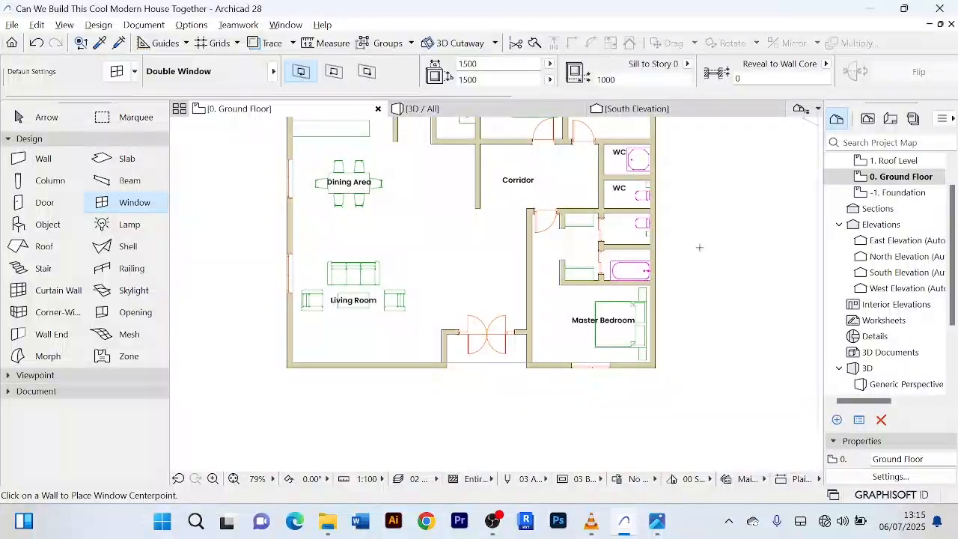
{"action": "scroll", "coordinate": [692, 253], "scroll_direction": "up", "scroll_amount": 2}
{"action": "scroll", "coordinate": [691, 267], "scroll_direction": "down", "scroll_amount": 3}
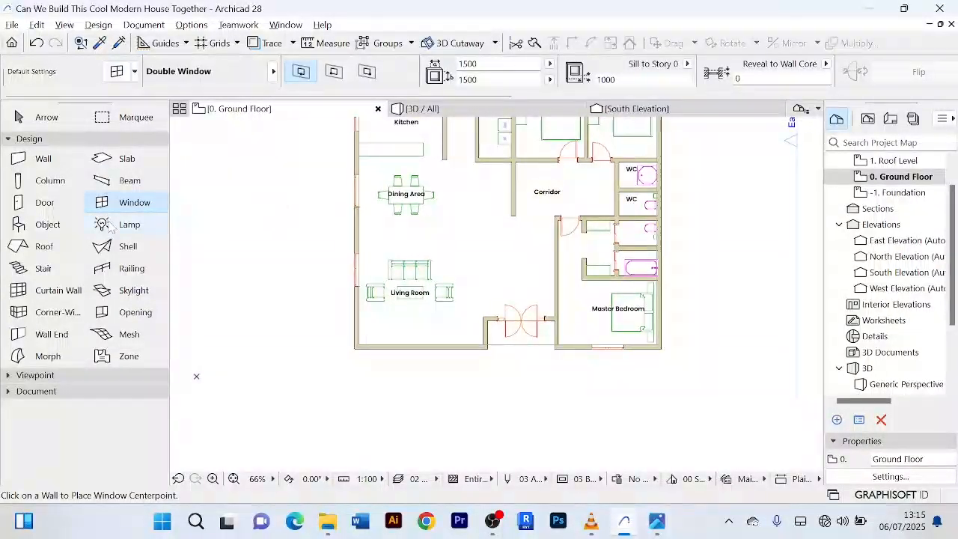
- Choose the single Window from the Basic Windows library as the default window type
{"action": "double_click", "coordinate": [119, 204]}
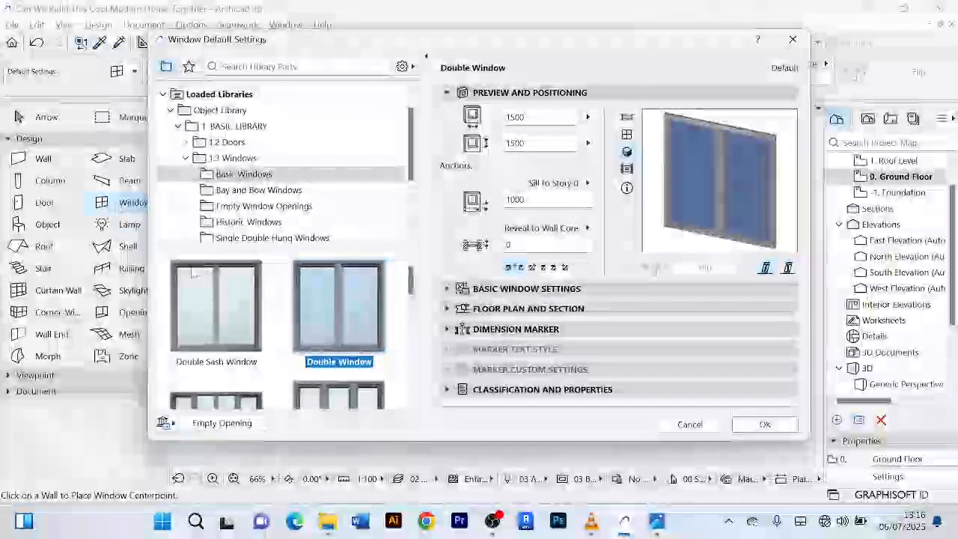
{"action": "scroll", "coordinate": [304, 304], "scroll_direction": "down", "scroll_amount": 8}
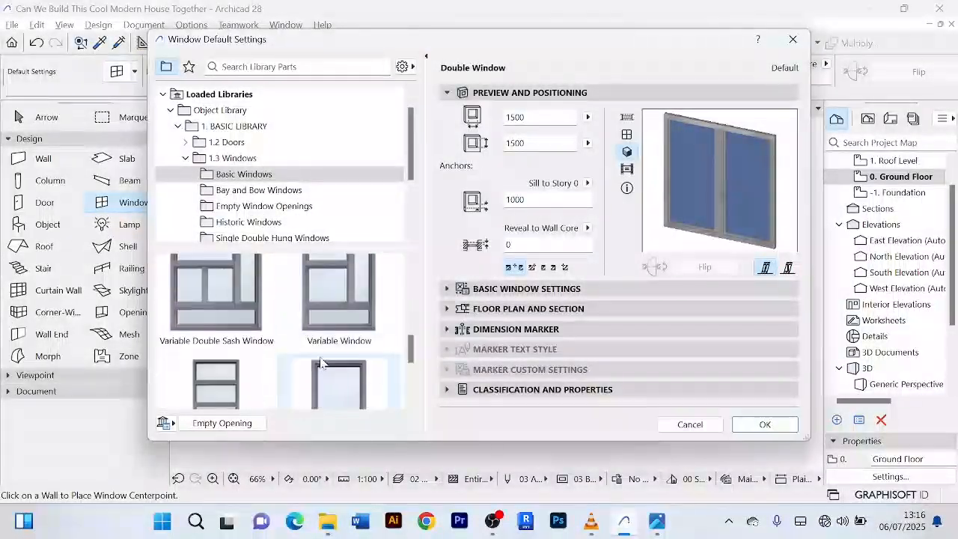
{"action": "left_click", "coordinate": [346, 325]}
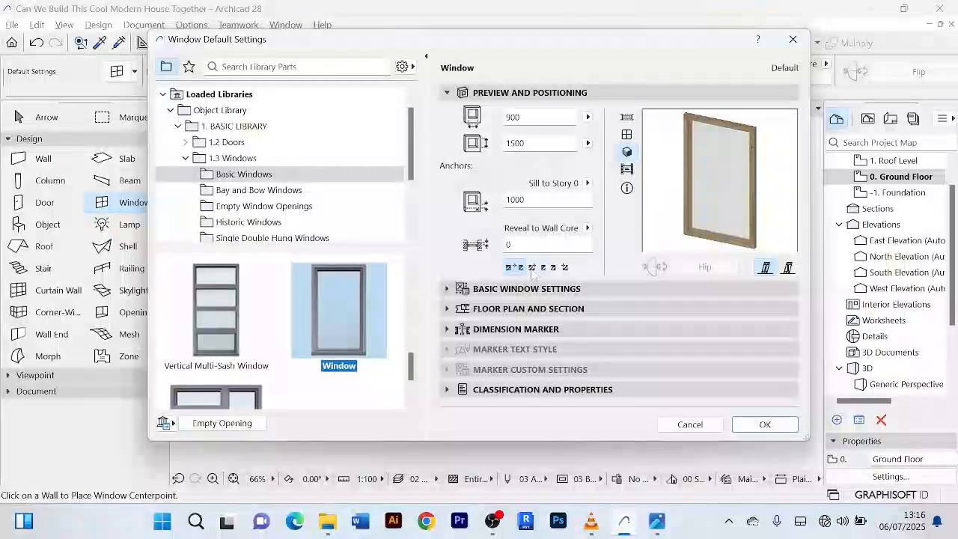
- Give the window uniform Metal - Stainless Steel frame and sash surfaces and set its glass to Glass - Blue
{"action": "left_click", "coordinate": [450, 290]}
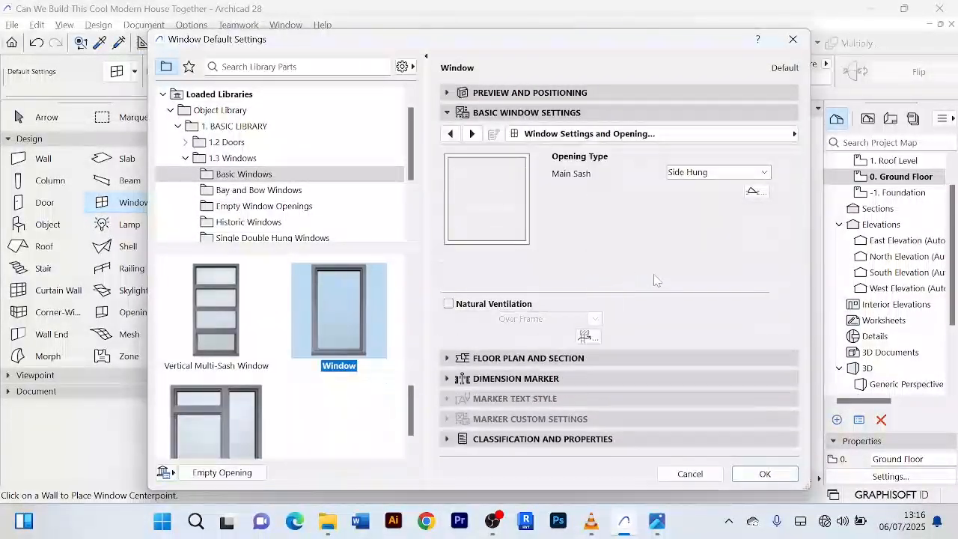
{"action": "left_click", "coordinate": [472, 133]}
{"action": "left_click", "coordinate": [472, 133]}
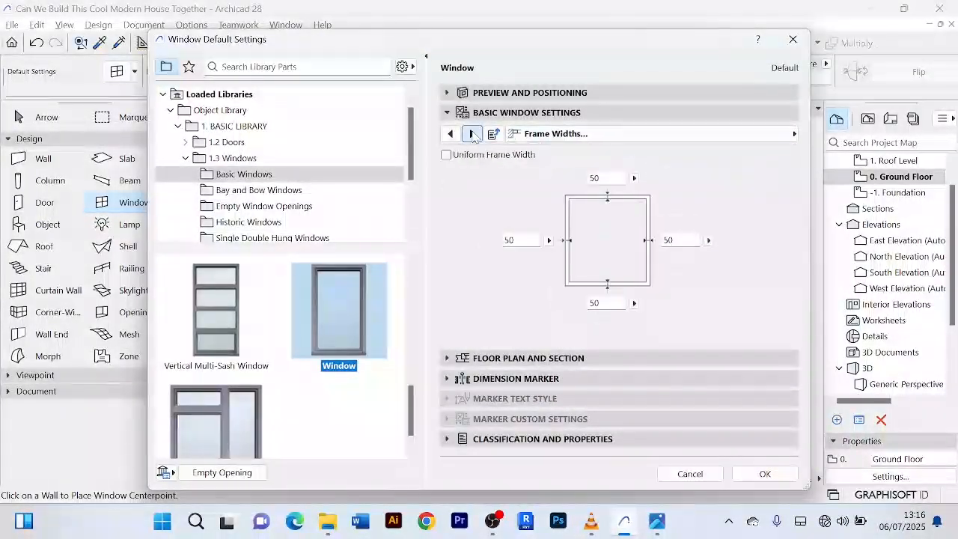
{"action": "left_click", "coordinate": [472, 133]}
{"action": "left_click", "coordinate": [472, 133]}
{"action": "left_click", "coordinate": [471, 133]}
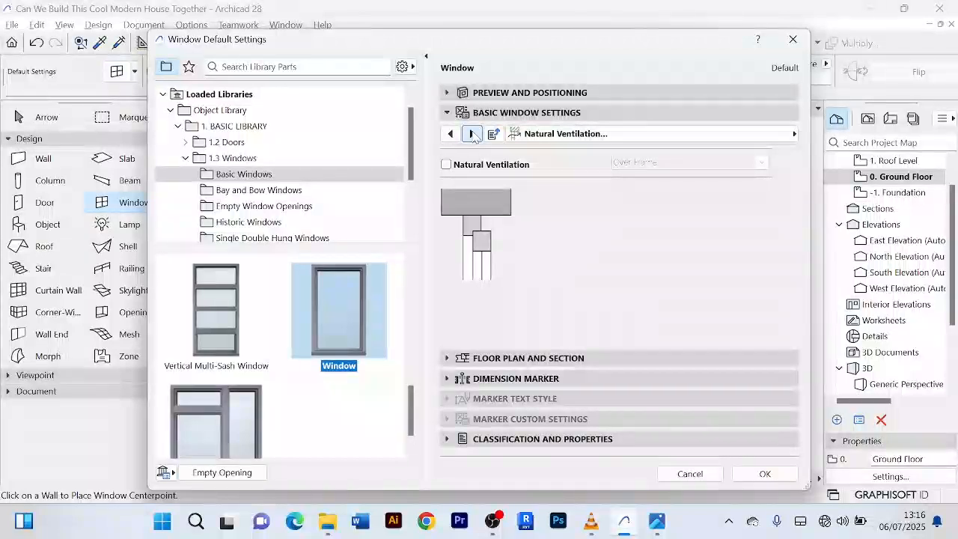
{"action": "left_click", "coordinate": [472, 133]}
{"action": "left_click", "coordinate": [472, 133]}
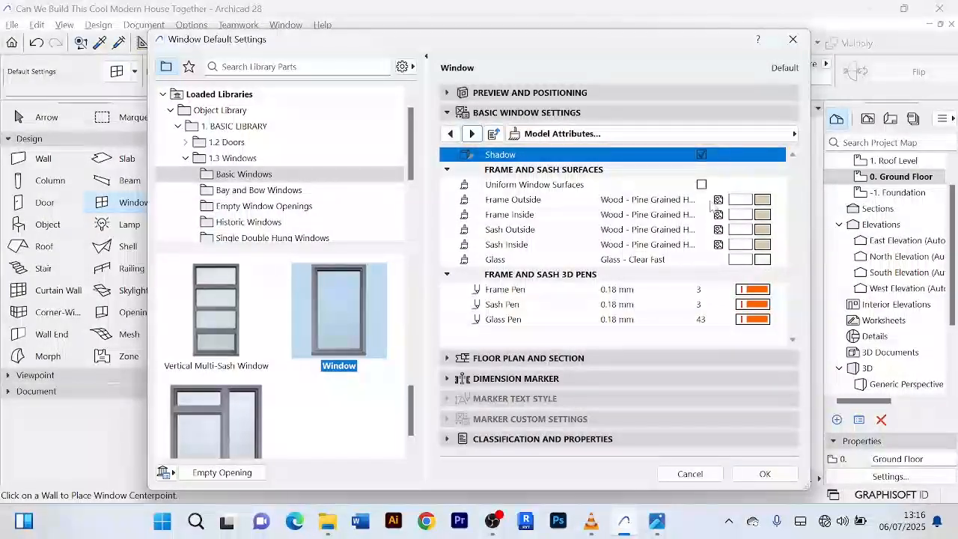
{"action": "left_click", "coordinate": [762, 199]}
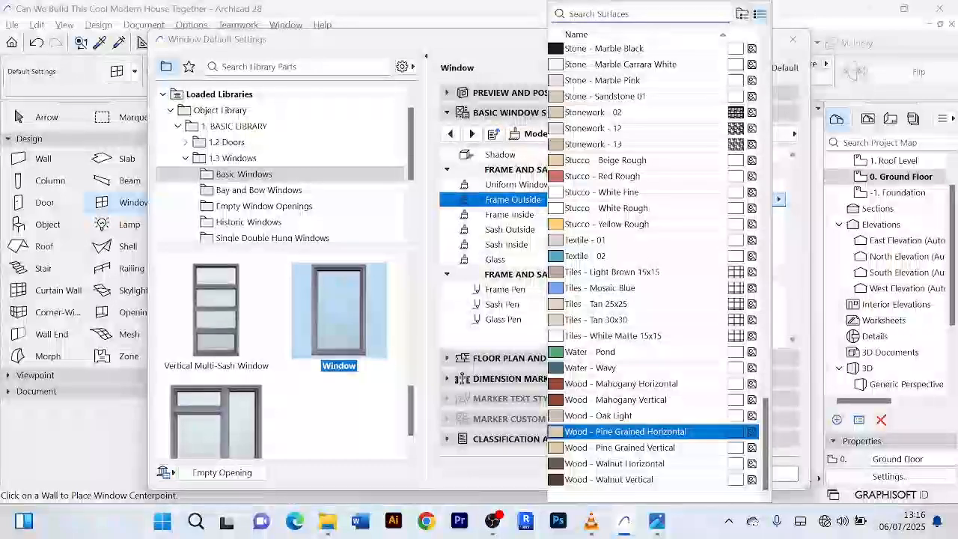
{"action": "type", "text": "ste"}
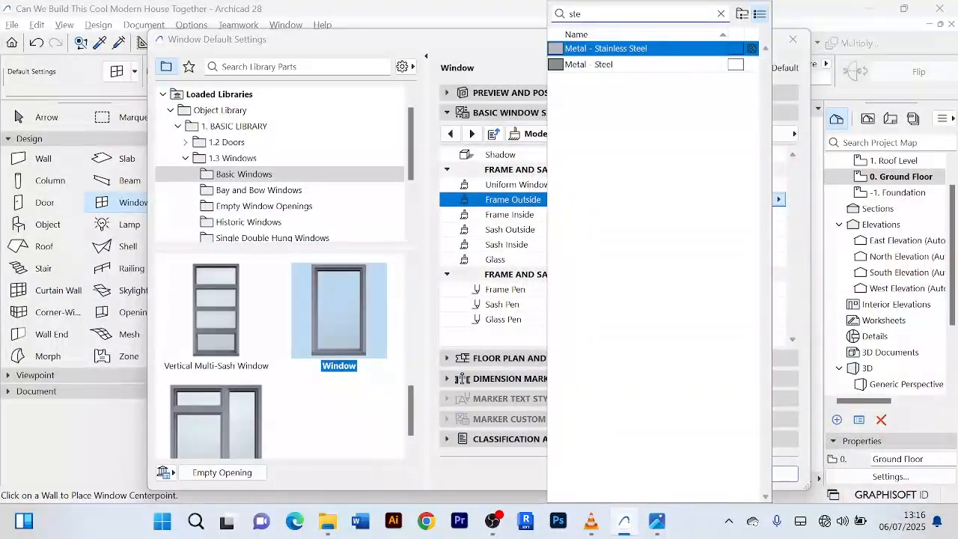
{"action": "left_click", "coordinate": [602, 50]}
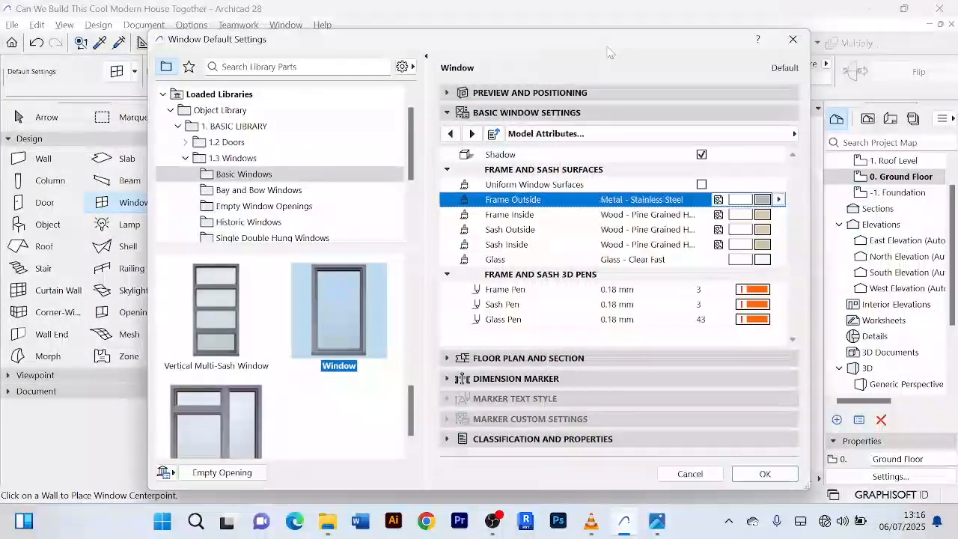
{"action": "left_click", "coordinate": [701, 185]}
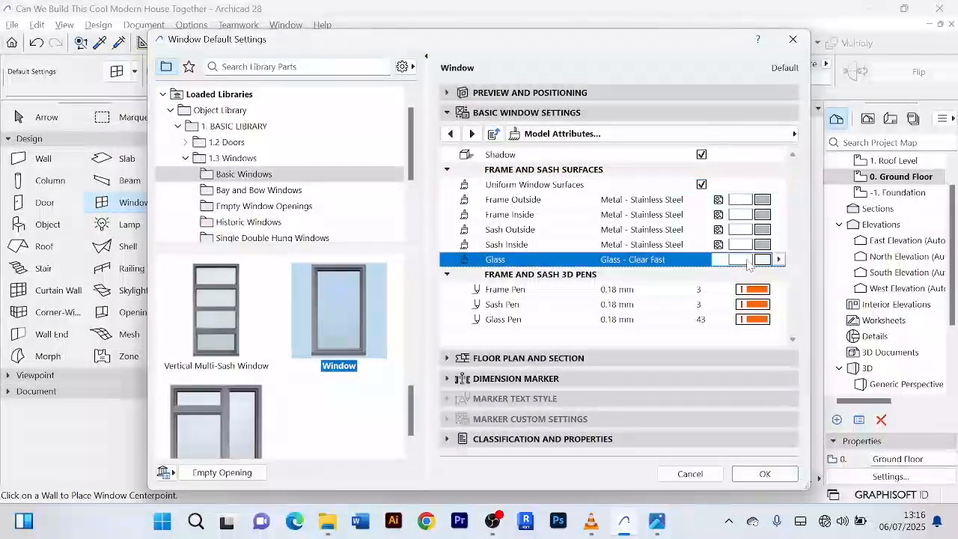
{"action": "left_click", "coordinate": [747, 262]}
{"action": "left_click", "coordinate": [647, 224]}
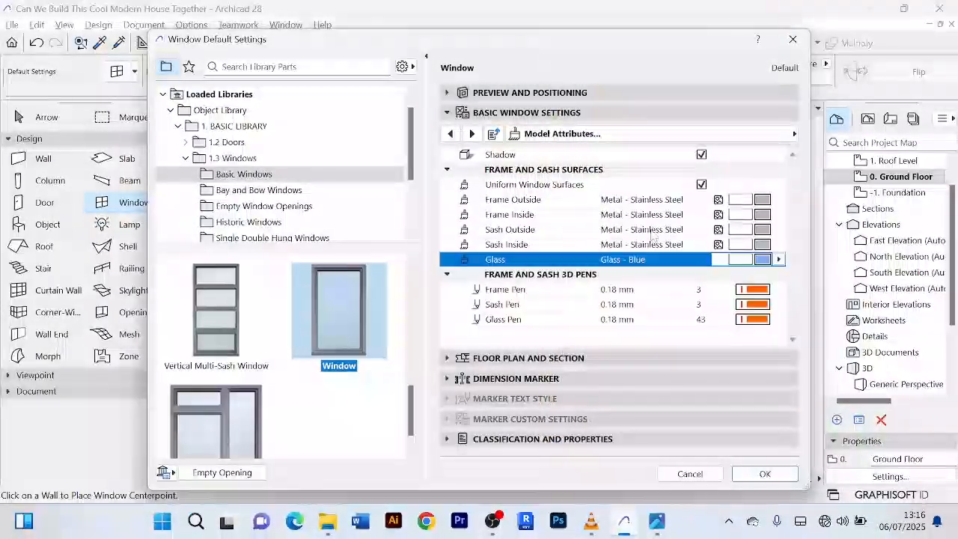
- Set the window's frame, sash and glass 3D pens to grey pen 102 and apply the default settings
{"action": "left_click", "coordinate": [762, 290]}
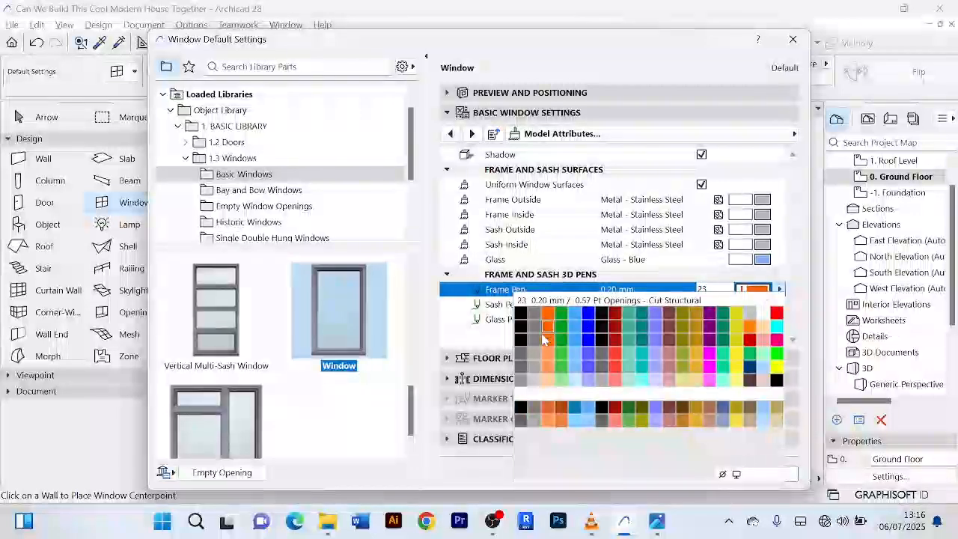
{"action": "left_click", "coordinate": [534, 407]}
{"action": "left_click", "coordinate": [754, 304]}
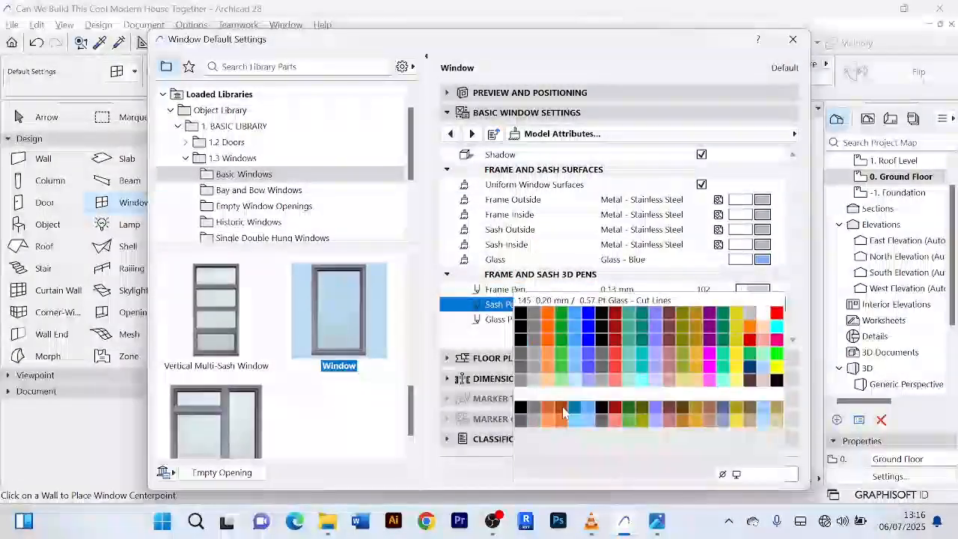
{"action": "left_click", "coordinate": [547, 339]}
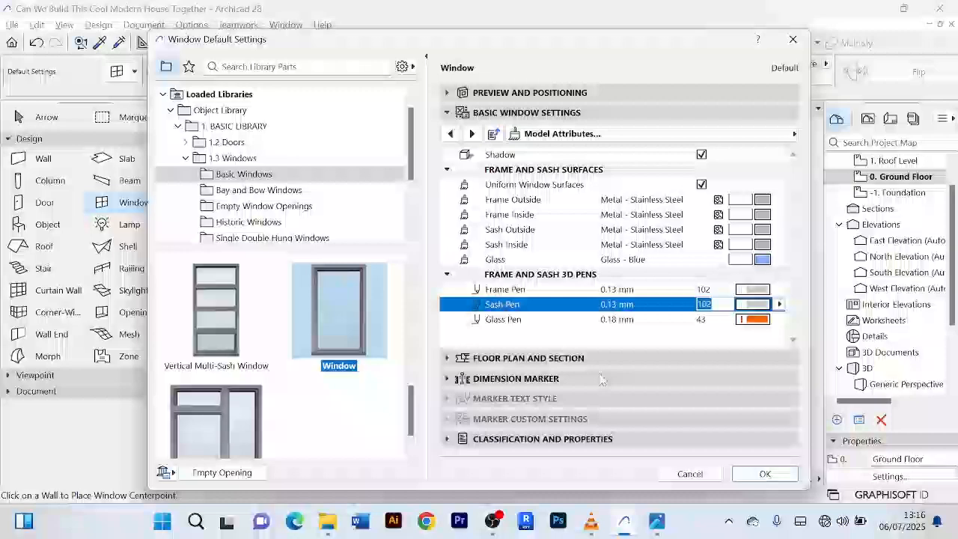
{"action": "left_click", "coordinate": [755, 320]}
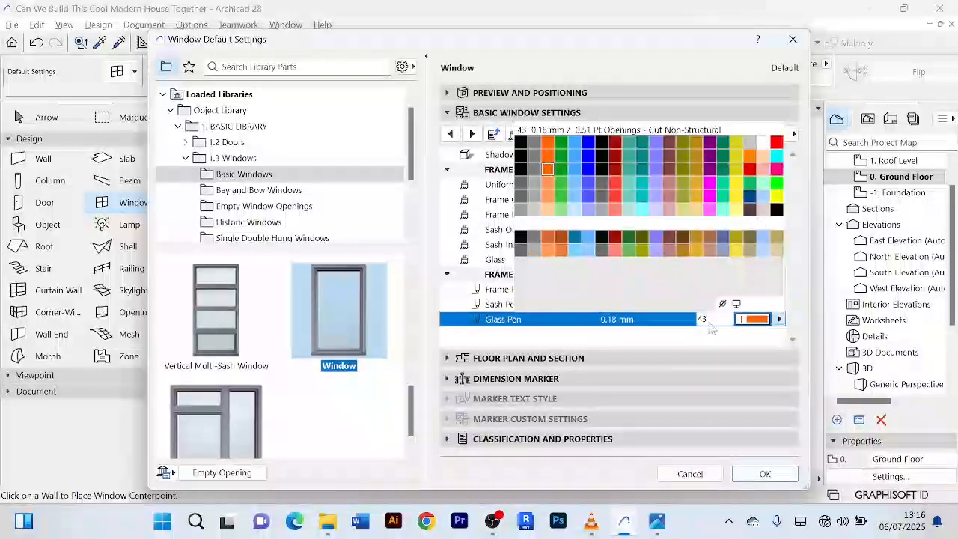
{"action": "left_click", "coordinate": [533, 208]}
{"action": "left_click", "coordinate": [765, 475]}
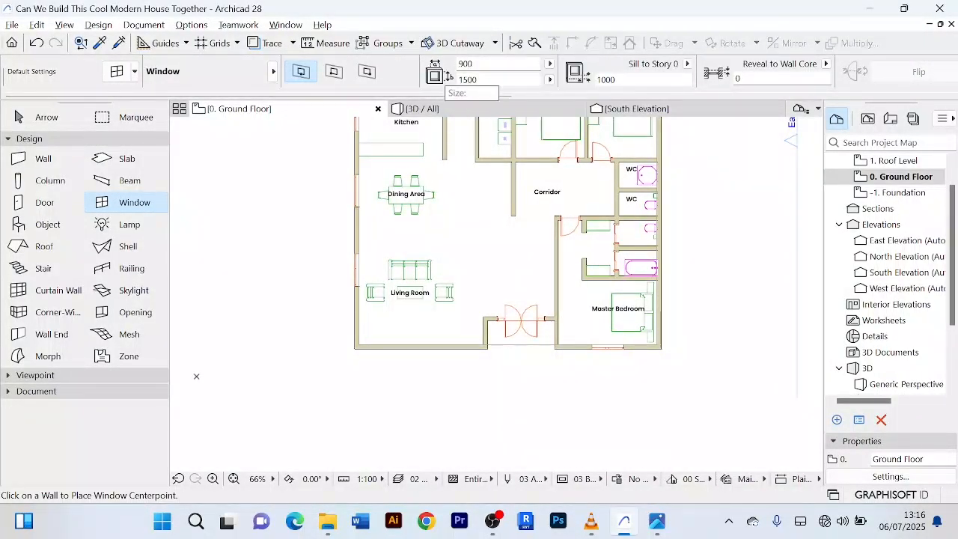
- Check the single window's 3D preview, size and sill values in the window default settings
{"action": "key", "text": "ctrl+t"}
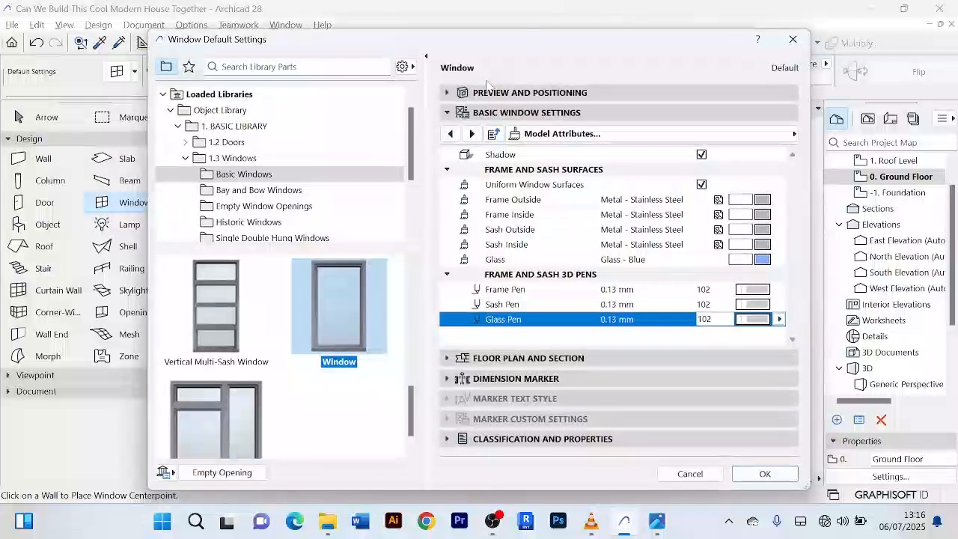
{"action": "left_click", "coordinate": [494, 112]}
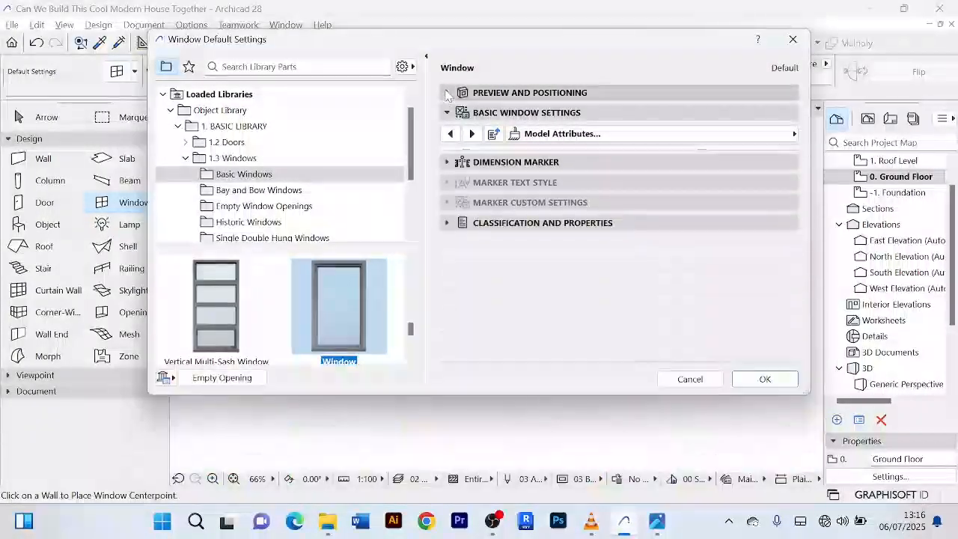
{"action": "left_click", "coordinate": [494, 92]}
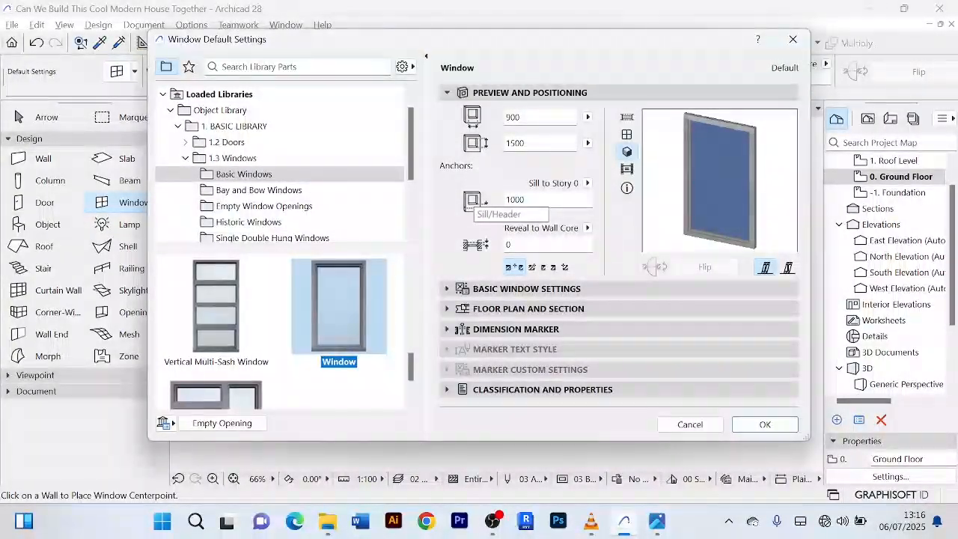
{"action": "left_click", "coordinate": [765, 424]}
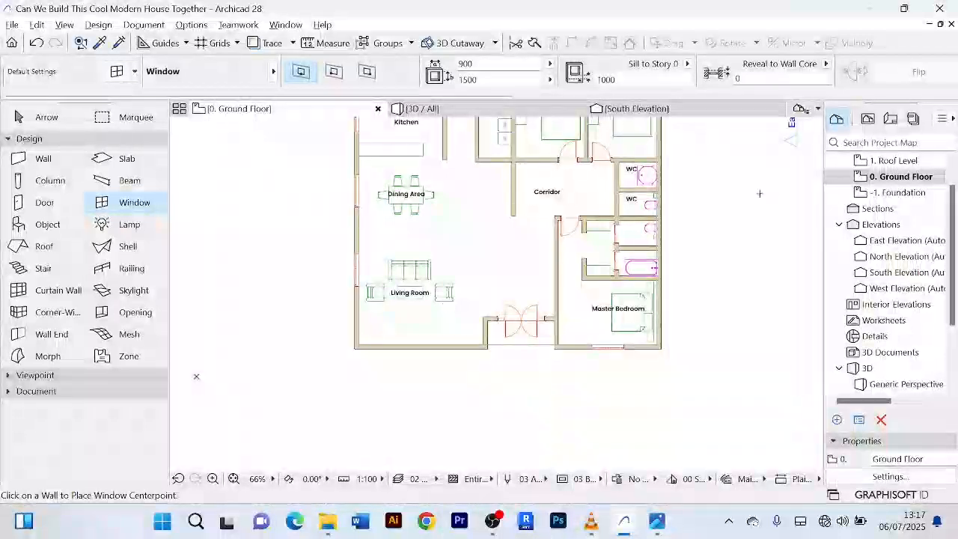
- Place a 900 × 1500 single window with a 1000 sill in the east exterior wall beside the bathtub, oriented outwards
{"action": "scroll", "coordinate": [657, 262], "scroll_direction": "up", "scroll_amount": 4}
{"action": "scroll", "coordinate": [655, 263], "scroll_direction": "up", "scroll_amount": 4}
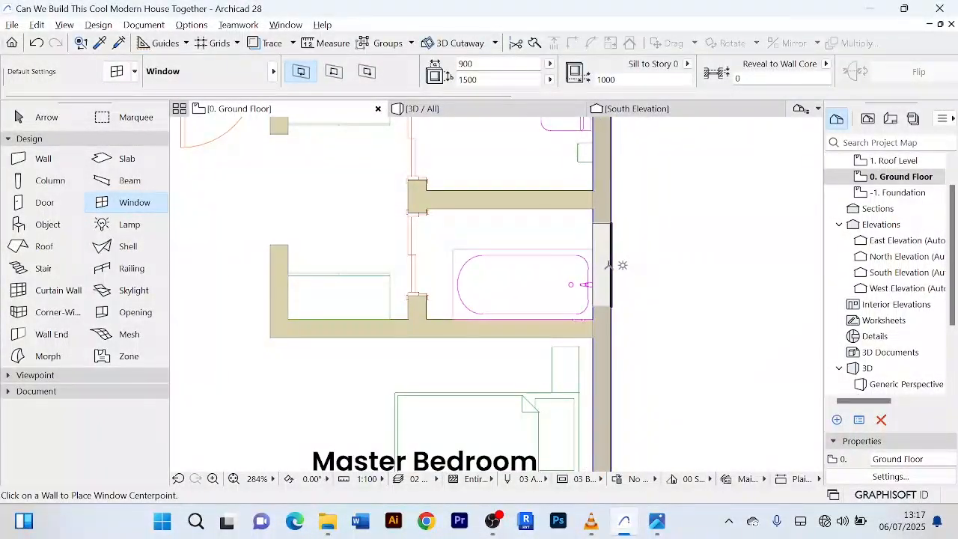
{"action": "left_click", "coordinate": [608, 265]}
{"action": "left_click", "coordinate": [667, 267]}
- Place an outward-oriented 900 × 1500 single window in the east exterior wall beside the toilet next to the bathtub room
{"action": "scroll", "coordinate": [681, 251], "scroll_direction": "down", "scroll_amount": 4}
{"action": "scroll", "coordinate": [637, 306], "scroll_direction": "up", "scroll_amount": 5}
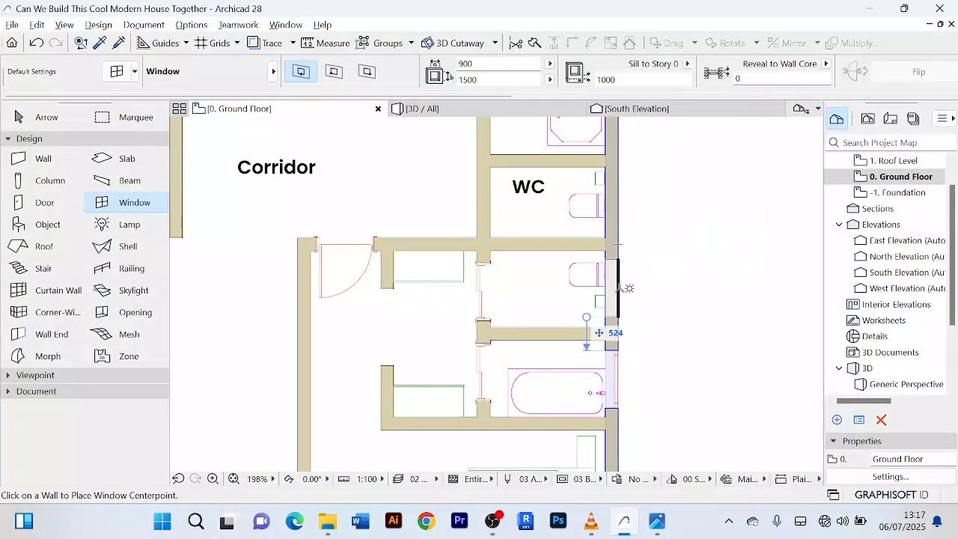
{"action": "left_click", "coordinate": [618, 288]}
{"action": "left_click", "coordinate": [693, 265]}
{"action": "scroll", "coordinate": [659, 336], "scroll_direction": "down", "scroll_amount": 3}
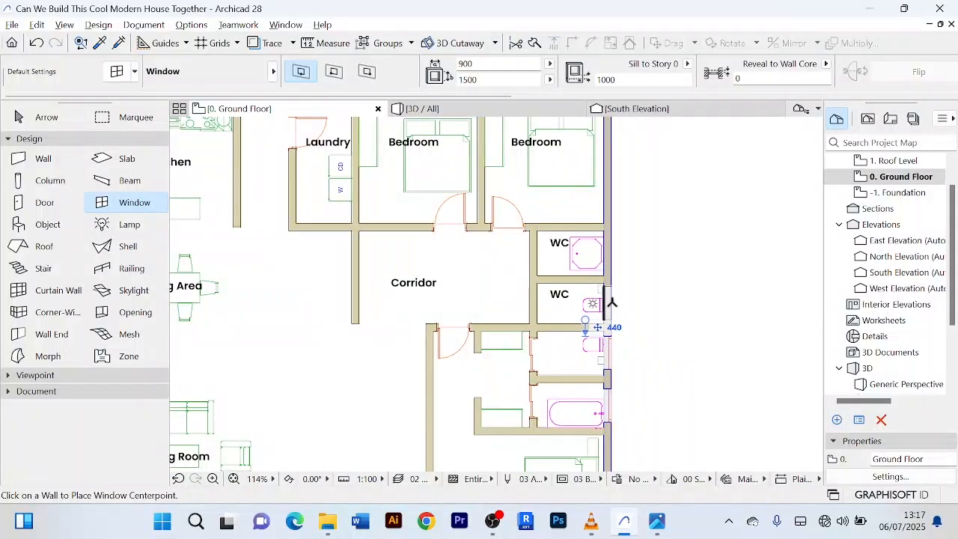
- Place outward-oriented 900 × 1500 single windows in the east exterior wall of the two WCs off the corridor
{"action": "scroll", "coordinate": [612, 304], "scroll_direction": "up", "scroll_amount": 3}
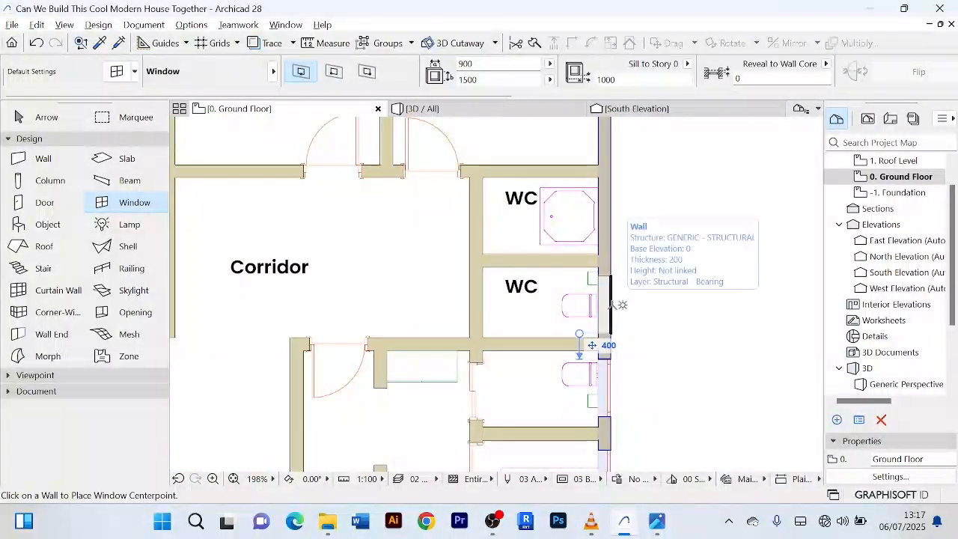
{"action": "left_click", "coordinate": [612, 304]}
{"action": "left_click", "coordinate": [682, 302]}
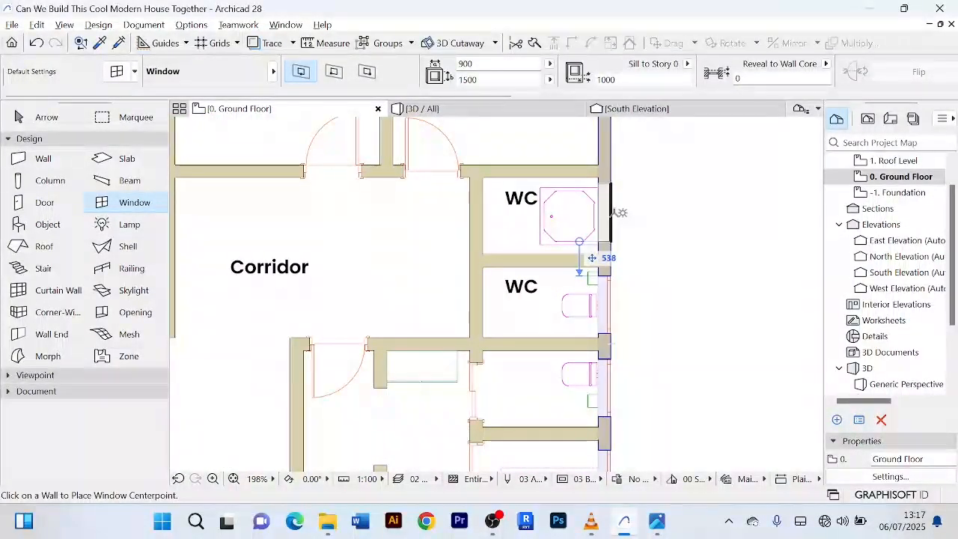
{"action": "left_click", "coordinate": [606, 214]}
{"action": "left_click", "coordinate": [682, 214]}
- Place two outward-oriented 900 × 1500 single windows in the kitchen's north exterior wall, behind the counter
{"action": "scroll", "coordinate": [699, 217], "scroll_direction": "down", "scroll_amount": 4}
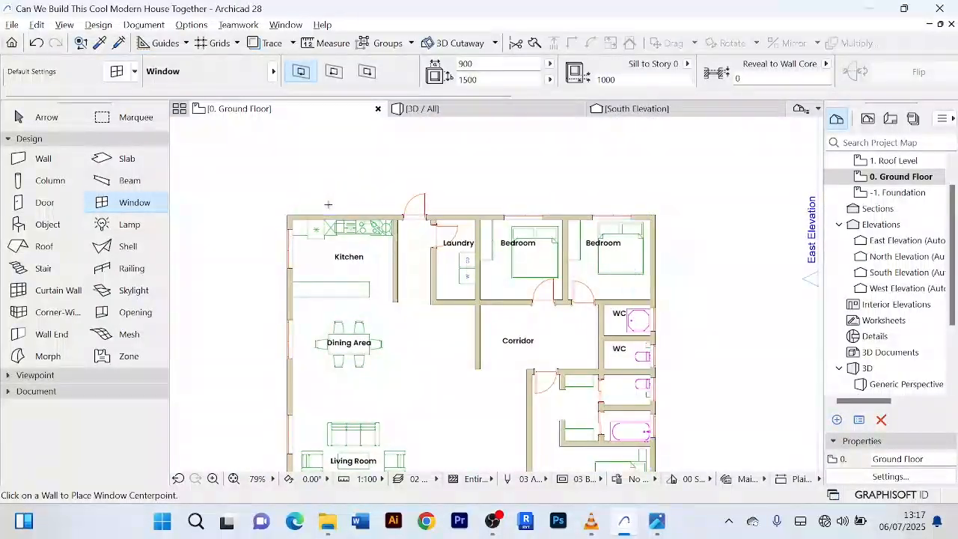
{"action": "scroll", "coordinate": [328, 205], "scroll_direction": "up", "scroll_amount": 4}
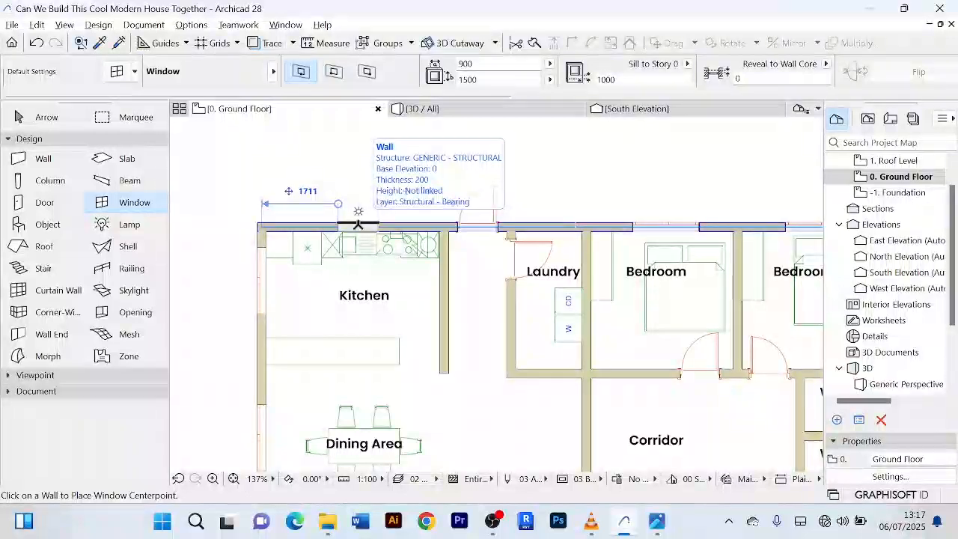
{"action": "left_click", "coordinate": [318, 223]}
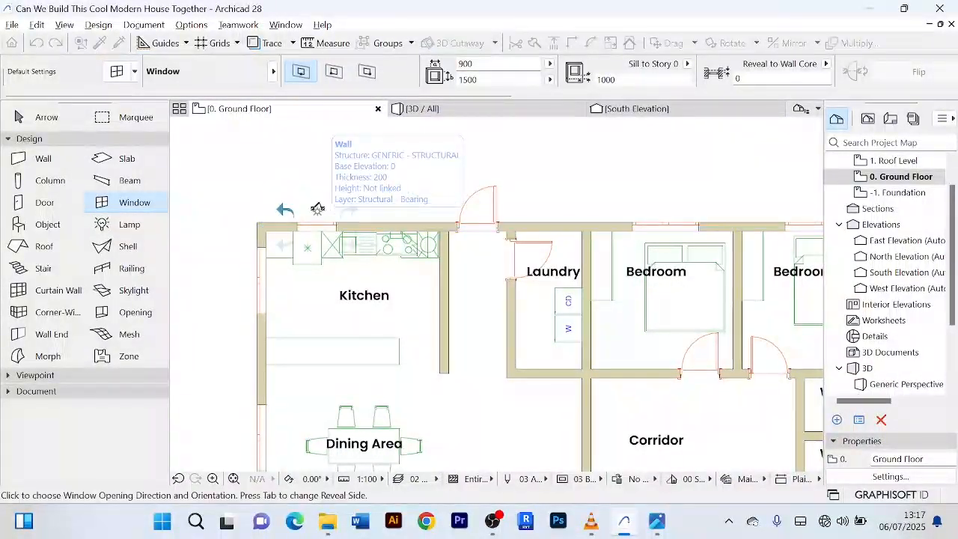
{"action": "left_click", "coordinate": [324, 213]}
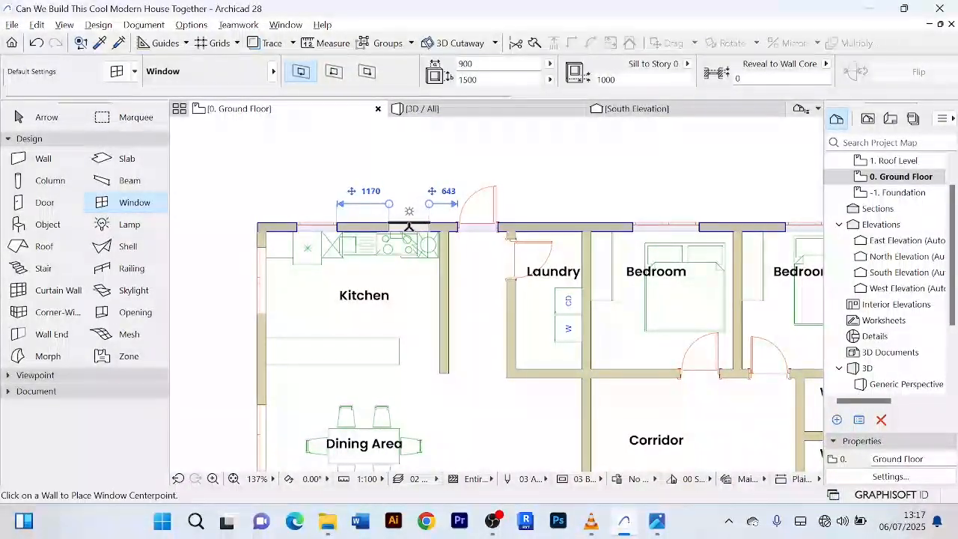
{"action": "left_click", "coordinate": [409, 224]}
{"action": "left_click", "coordinate": [439, 207]}
{"action": "scroll", "coordinate": [417, 167], "scroll_direction": "down", "scroll_amount": 5}
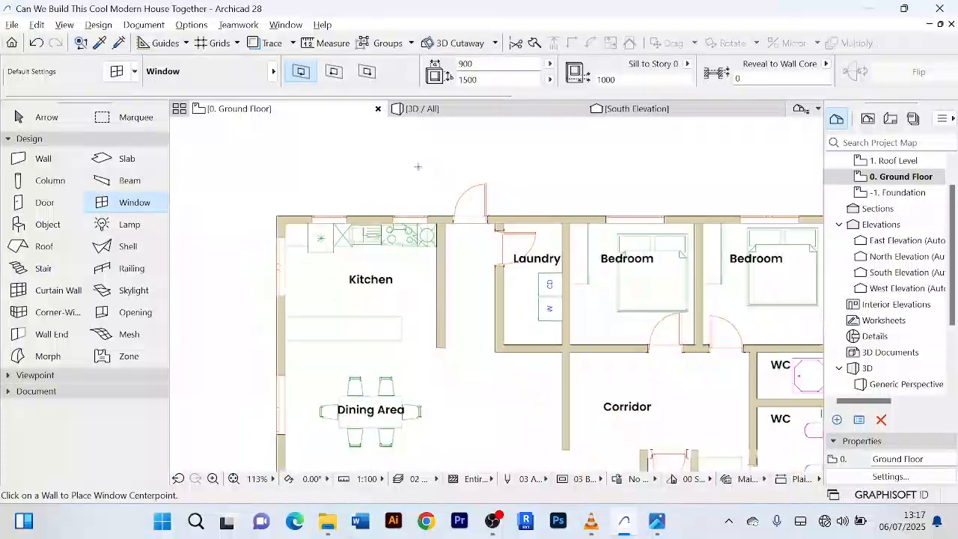
- Examine the placed windows on the floor plan and on the south and east facades in the 3D view
{"action": "scroll", "coordinate": [416, 405], "scroll_direction": "up", "scroll_amount": 3}
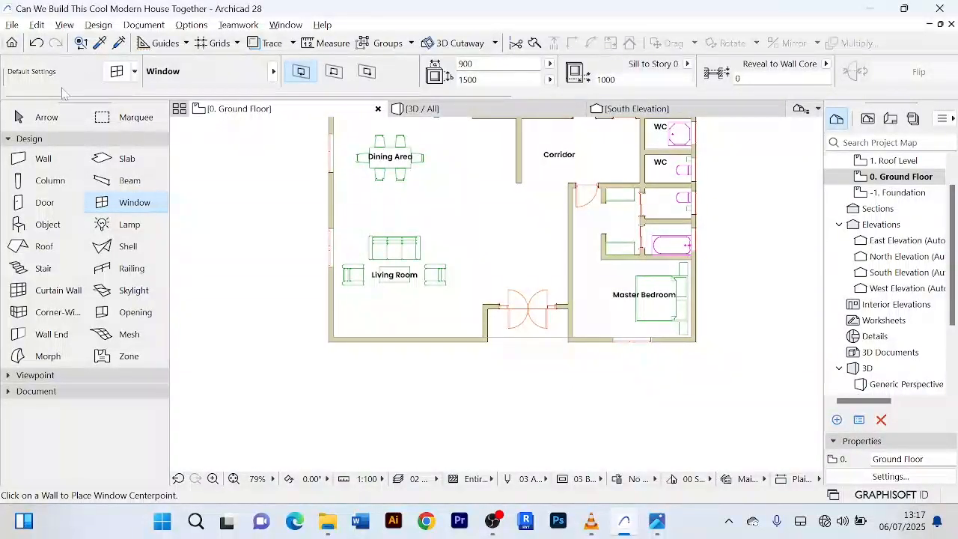
{"action": "left_click", "coordinate": [37, 117]}
{"action": "scroll", "coordinate": [654, 240], "scroll_direction": "up", "scroll_amount": 8}
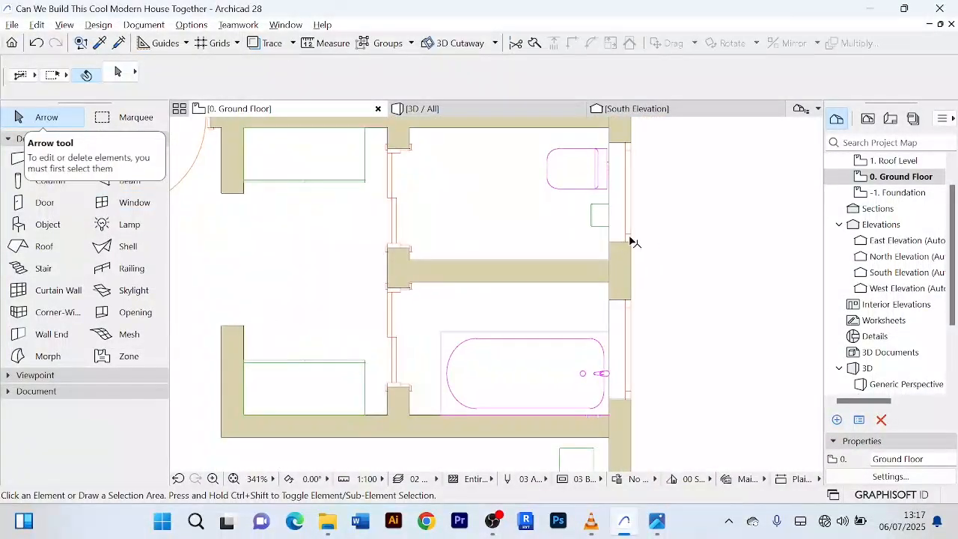
{"action": "scroll", "coordinate": [632, 240], "scroll_direction": "down", "scroll_amount": 3}
{"action": "left_click", "coordinate": [457, 112]}
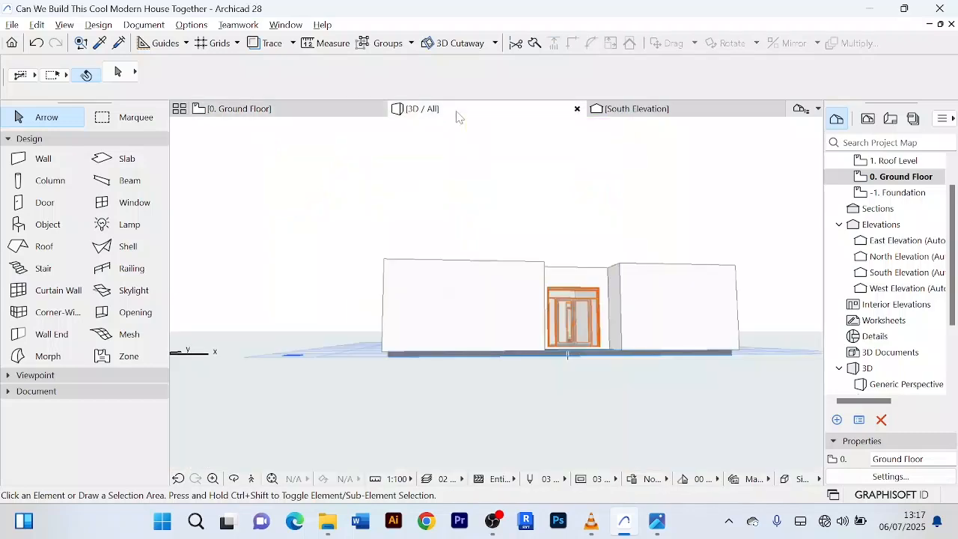
{"action": "scroll", "coordinate": [686, 333], "scroll_direction": "up", "scroll_amount": 8}
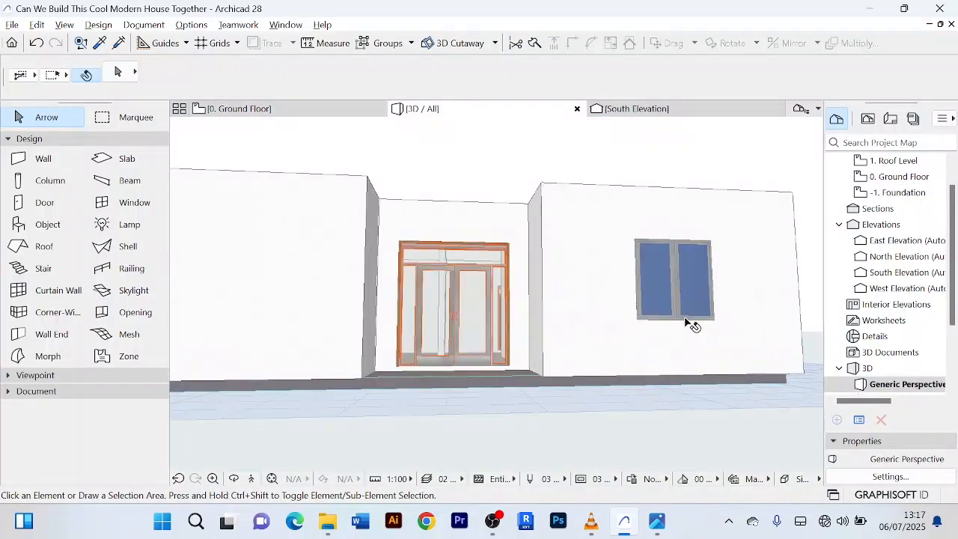
{"action": "scroll", "coordinate": [682, 323], "scroll_direction": "down", "scroll_amount": 5}
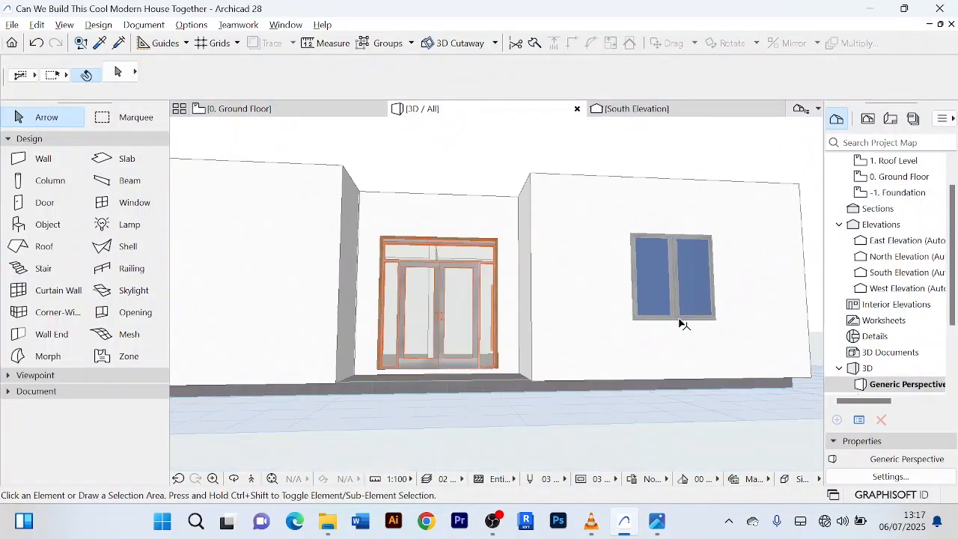
{"action": "middle_click_drag", "start_coordinate": [676, 331], "coordinate": [381, 297], "text": "shift"}
{"action": "scroll", "coordinate": [441, 272], "scroll_direction": "down", "scroll_amount": 6}
{"action": "scroll", "coordinate": [677, 324], "scroll_direction": "up", "scroll_amount": 4}
{"action": "middle_click_drag", "start_coordinate": [642, 297], "coordinate": [698, 291], "text": "shift"}
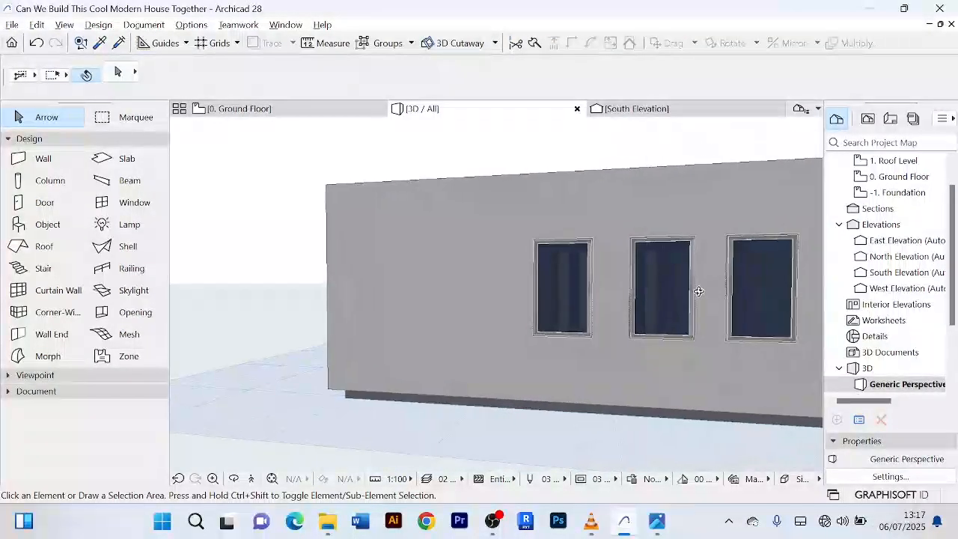
- Set the width of the bathtub room's window in the east facade to 800
{"action": "scroll", "coordinate": [589, 274], "scroll_direction": "up", "scroll_amount": 2}
{"action": "left_click", "coordinate": [584, 237]}
{"action": "scroll", "coordinate": [585, 240], "scroll_direction": "down", "scroll_amount": 2}
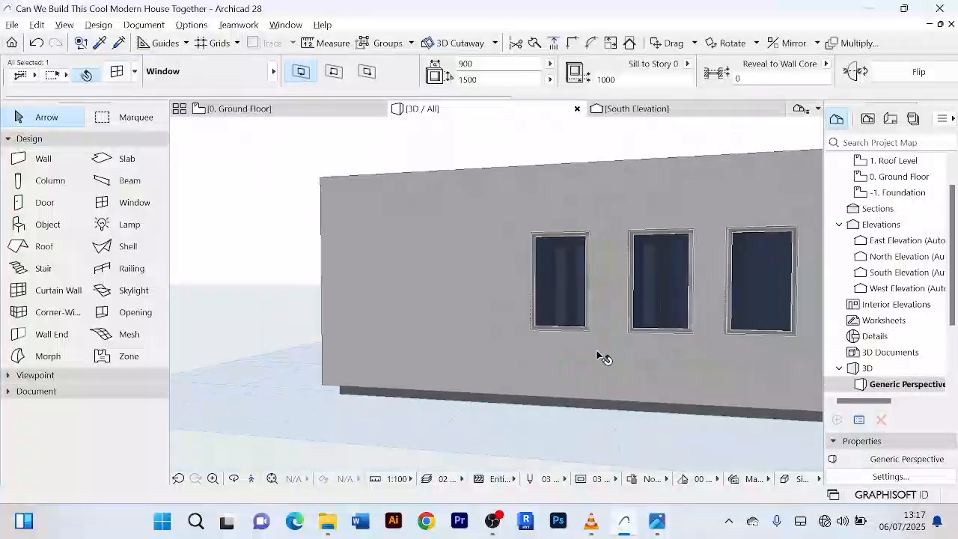
{"action": "scroll", "coordinate": [649, 353], "scroll_direction": "up", "scroll_amount": 4}
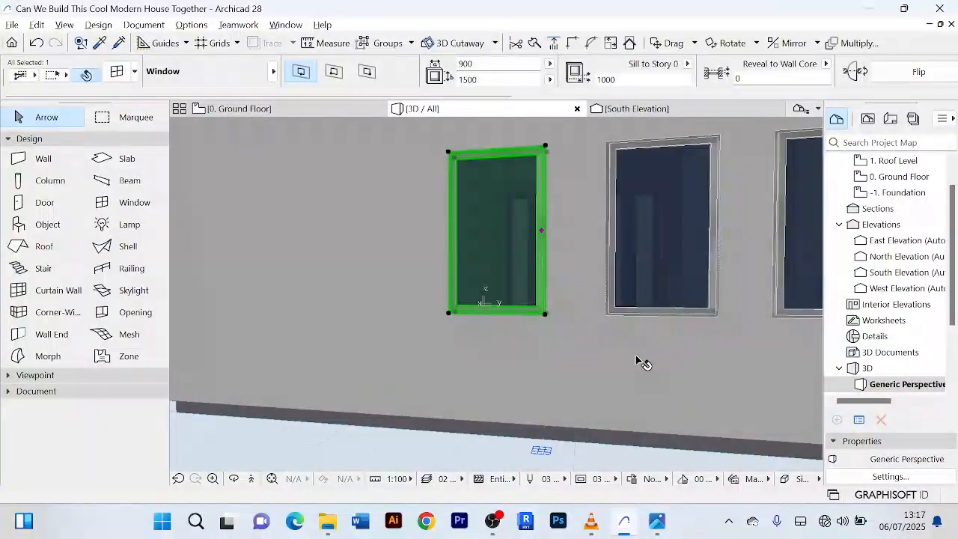
{"action": "key", "text": "ctrl+t"}
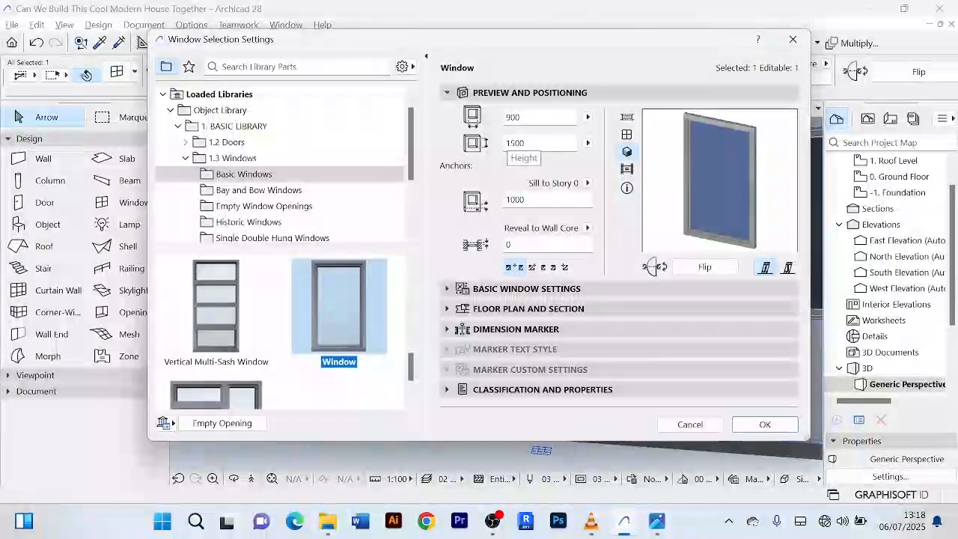
{"action": "double_click", "coordinate": [513, 117]}
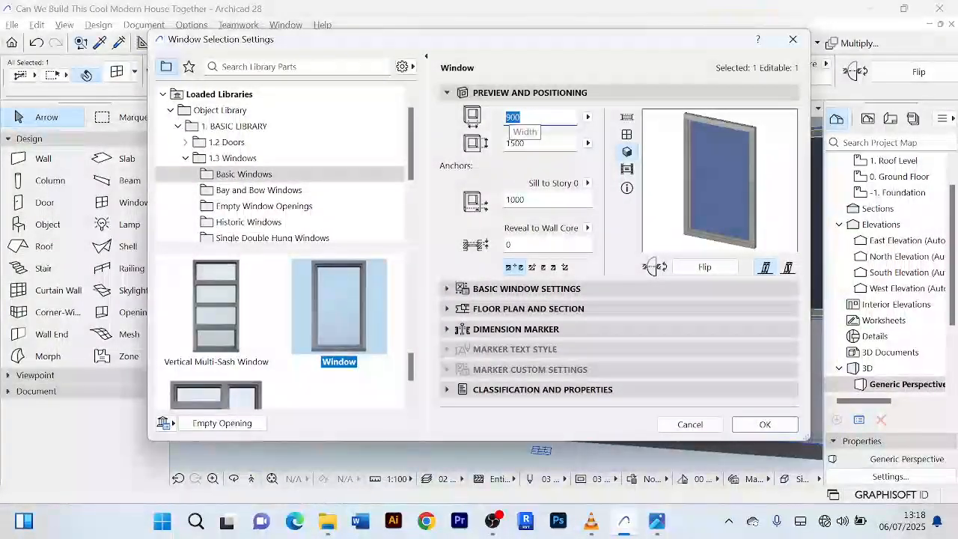
{"action": "type", "text": "800"}
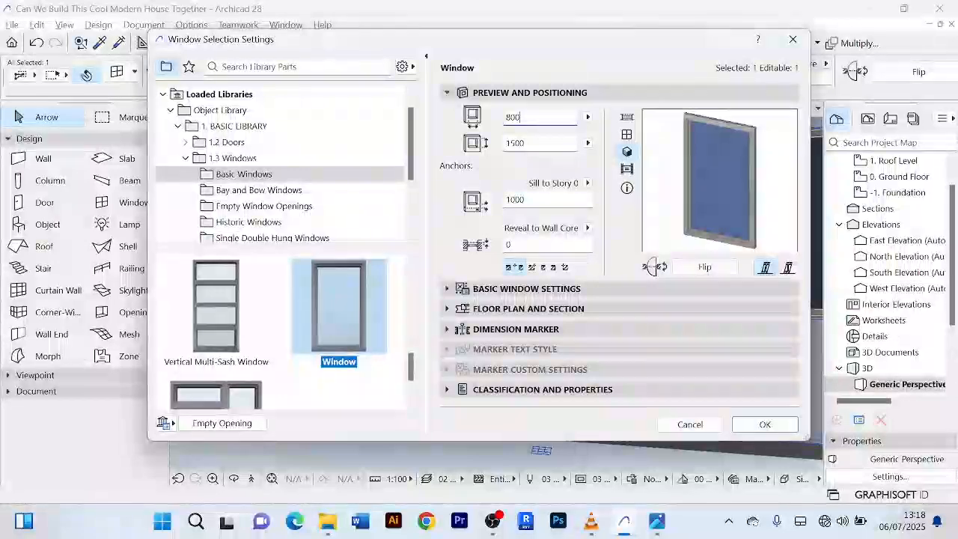
{"action": "left_click", "coordinate": [765, 425]}
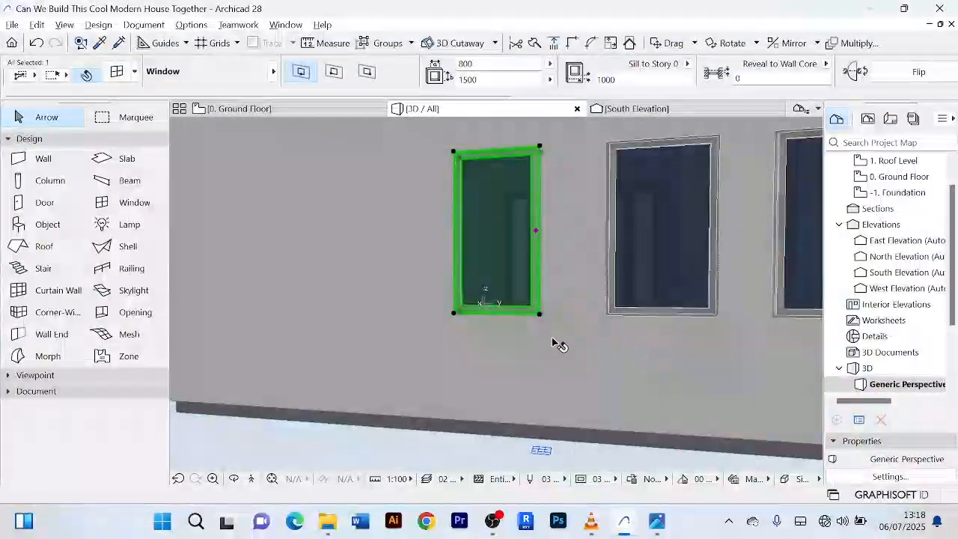
- Pick up the 800-wide window's parameters and transfer them to the adjacent window in the east facade
{"action": "scroll", "coordinate": [553, 342], "scroll_direction": "down", "scroll_amount": 2}
{"action": "middle_click_drag", "start_coordinate": [553, 342], "coordinate": [462, 321]}
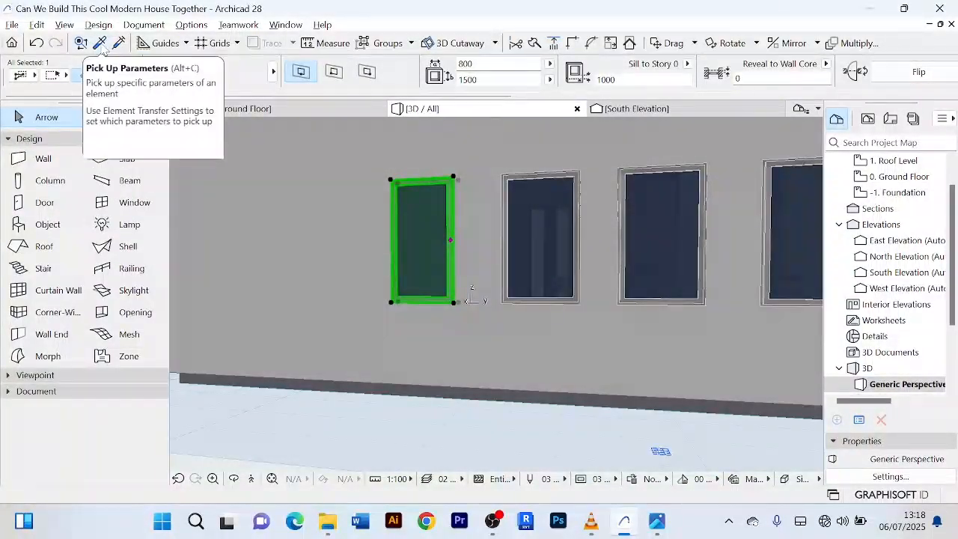
{"action": "left_click", "coordinate": [101, 45]}
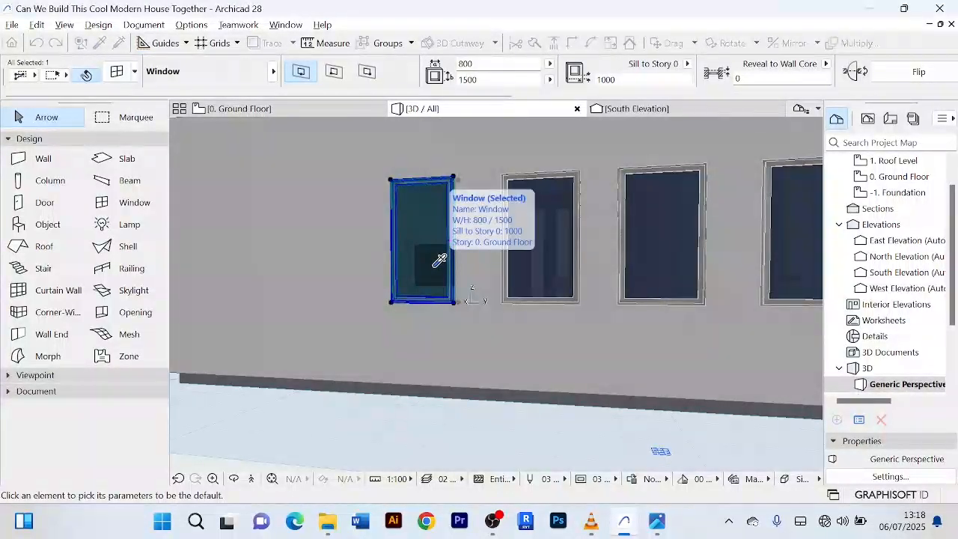
{"action": "left_click", "coordinate": [435, 264], "text": "alt"}
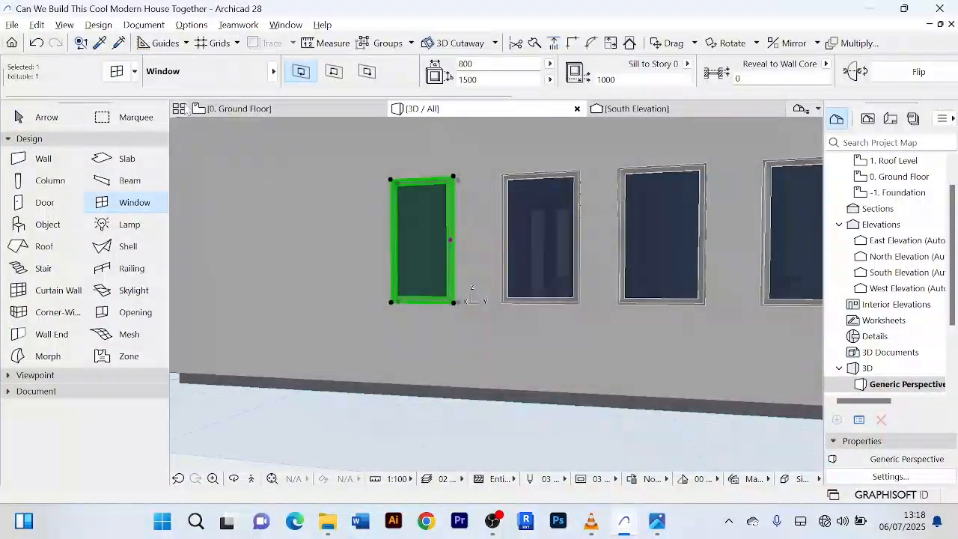
{"action": "left_click", "coordinate": [118, 43]}
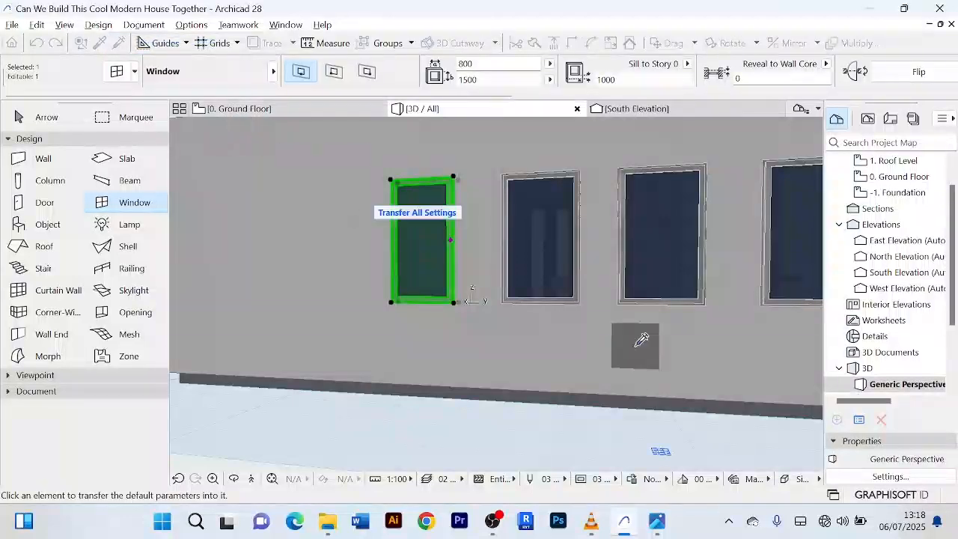
{"action": "left_click", "coordinate": [569, 174]}
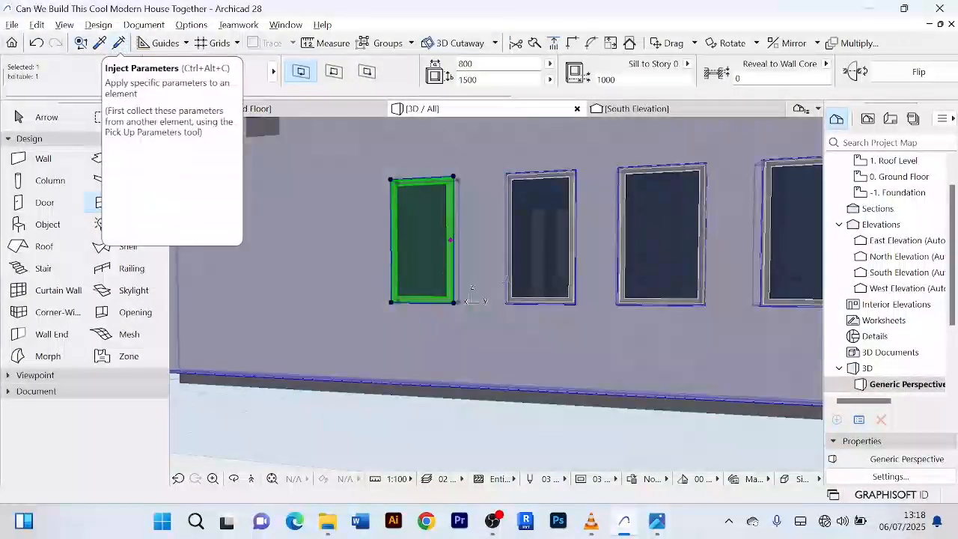
- Transfer the 800-wide window's parameters to the two remaining single windows of the WCs in the east facade
{"action": "left_click", "coordinate": [120, 43]}
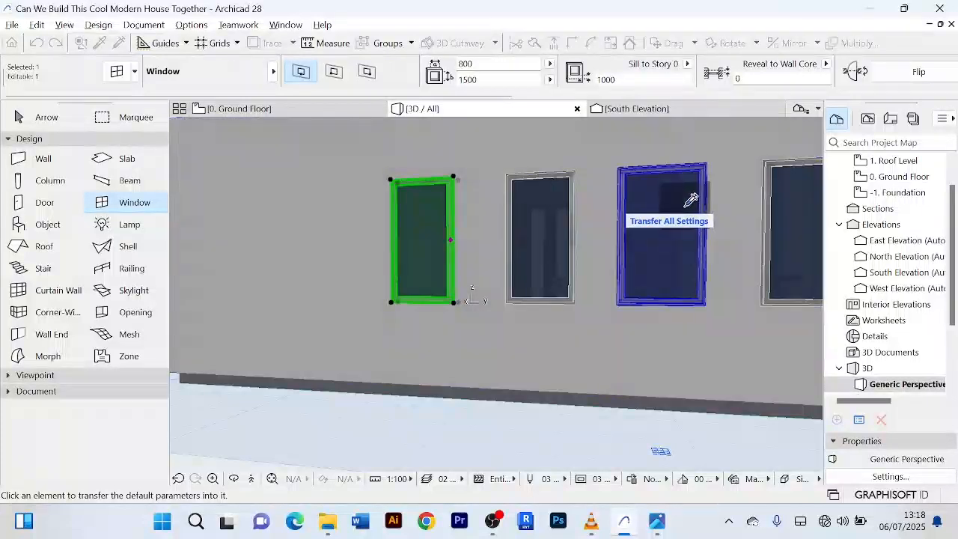
{"action": "left_click", "coordinate": [687, 206]}
{"action": "scroll", "coordinate": [687, 217], "scroll_direction": "down", "scroll_amount": 2}
{"action": "middle_click_drag", "start_coordinate": [691, 245], "coordinate": [500, 256]}
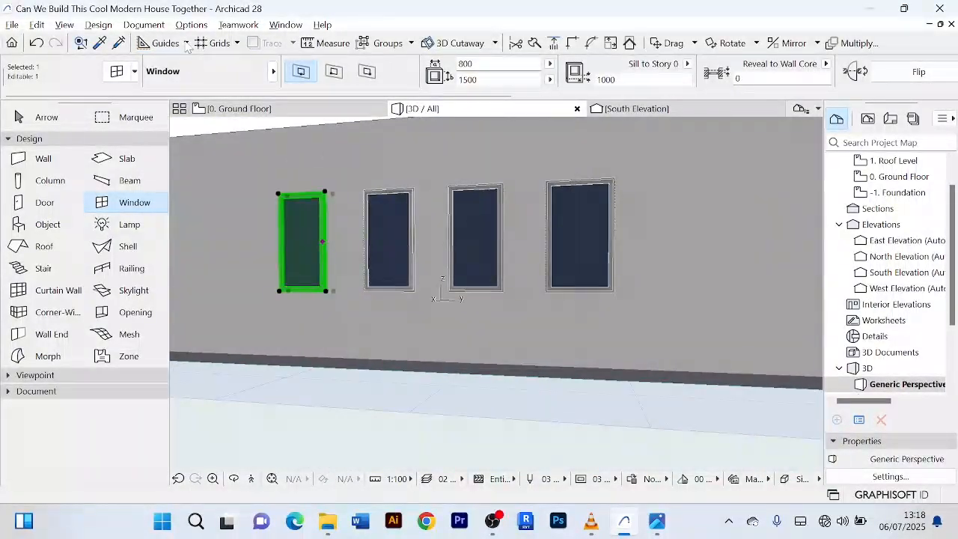
{"action": "left_click", "coordinate": [101, 44]}
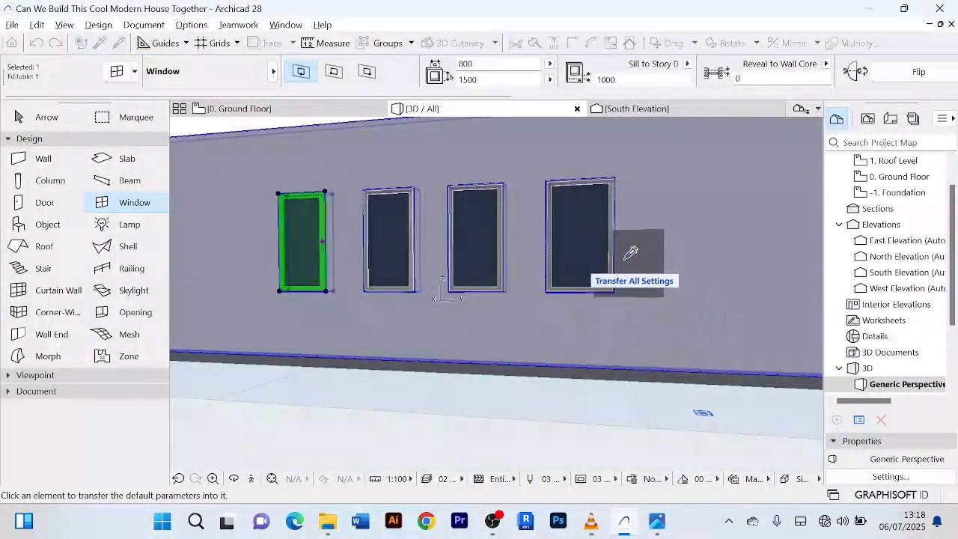
{"action": "left_click", "coordinate": [612, 232]}
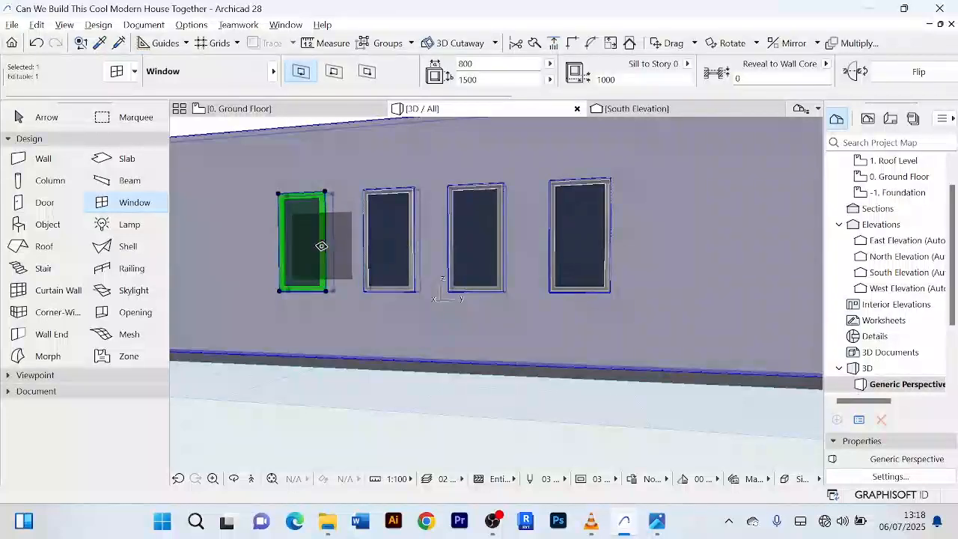
- Transfer the 800-wide window's parameters to the two single windows beside the single exterior door in the north facade
{"action": "scroll", "coordinate": [299, 234], "scroll_direction": "up", "scroll_amount": 2}
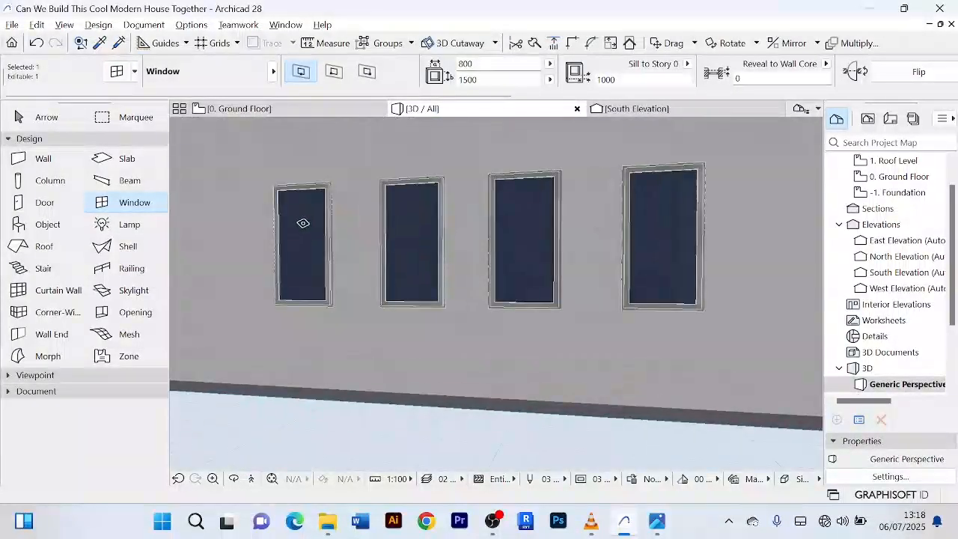
{"action": "scroll", "coordinate": [404, 306], "scroll_direction": "down", "scroll_amount": 6}
{"action": "scroll", "coordinate": [544, 421], "scroll_direction": "down", "scroll_amount": 2}
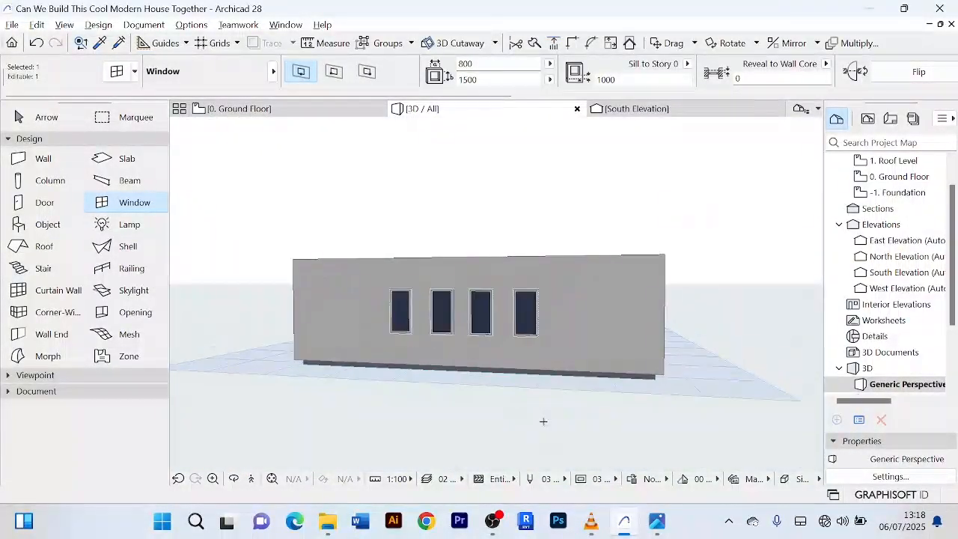
{"action": "middle_click_drag", "start_coordinate": [543, 421], "coordinate": [415, 369], "text": "shift"}
{"action": "scroll", "coordinate": [456, 370], "scroll_direction": "down", "scroll_amount": 6}
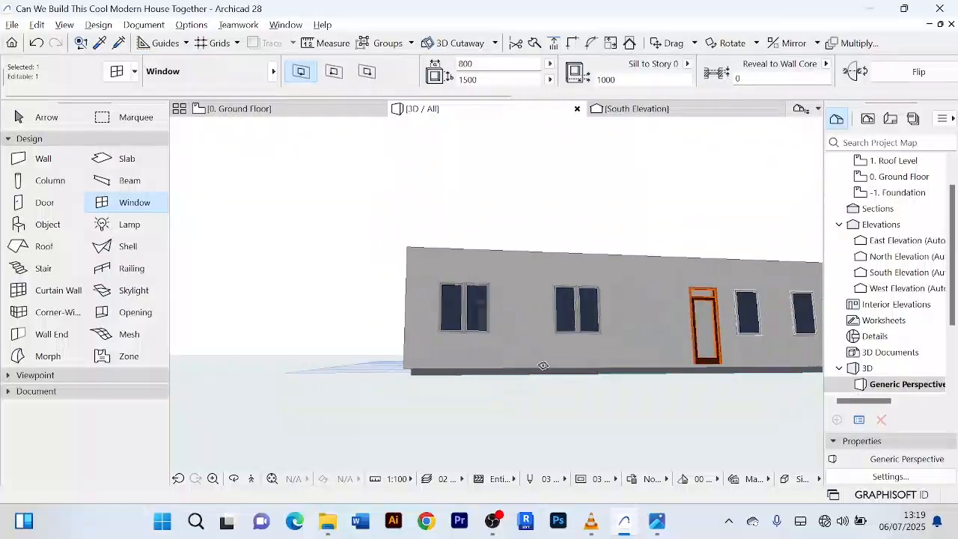
{"action": "middle_click_drag", "start_coordinate": [574, 364], "coordinate": [502, 374], "text": "shift"}
{"action": "scroll", "coordinate": [442, 329], "scroll_direction": "up", "scroll_amount": 5}
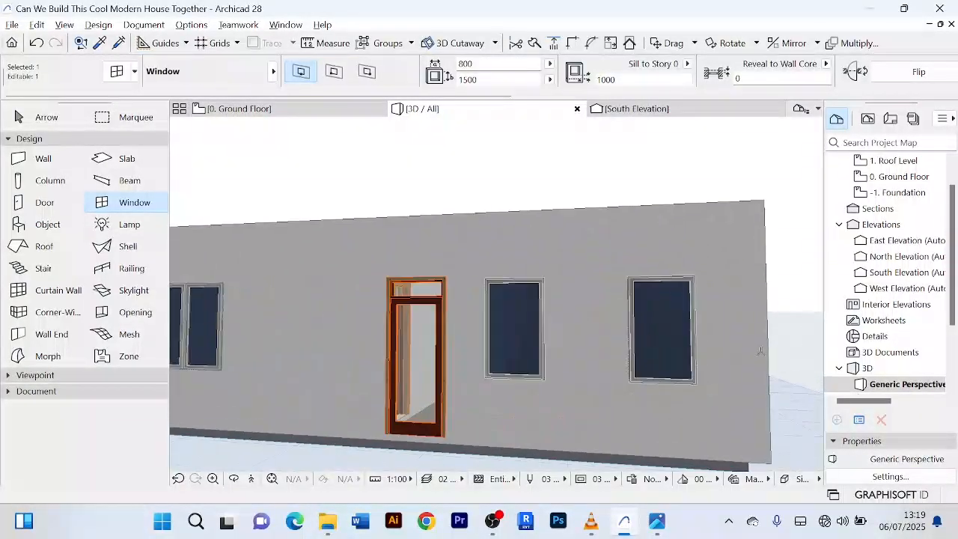
{"action": "left_click", "coordinate": [118, 43]}
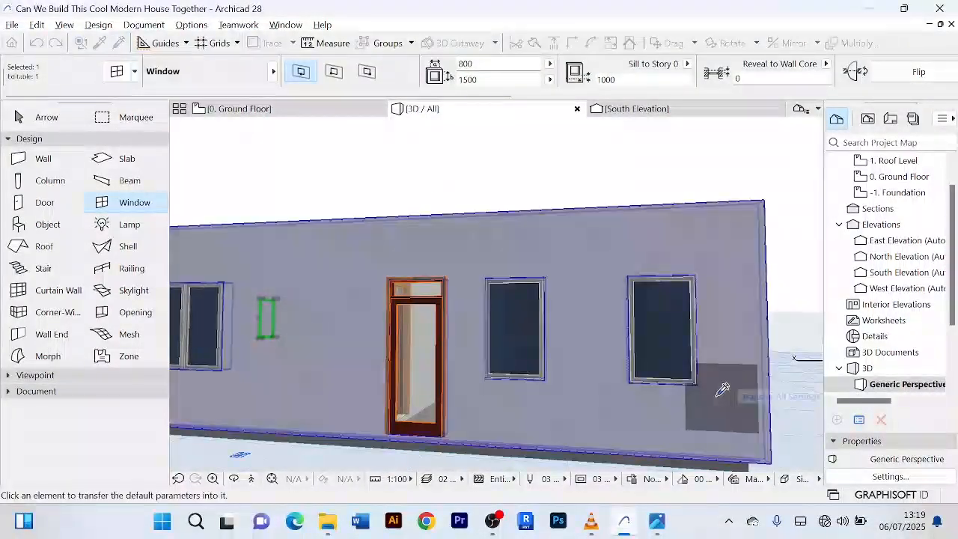
{"action": "left_click", "coordinate": [539, 291]}
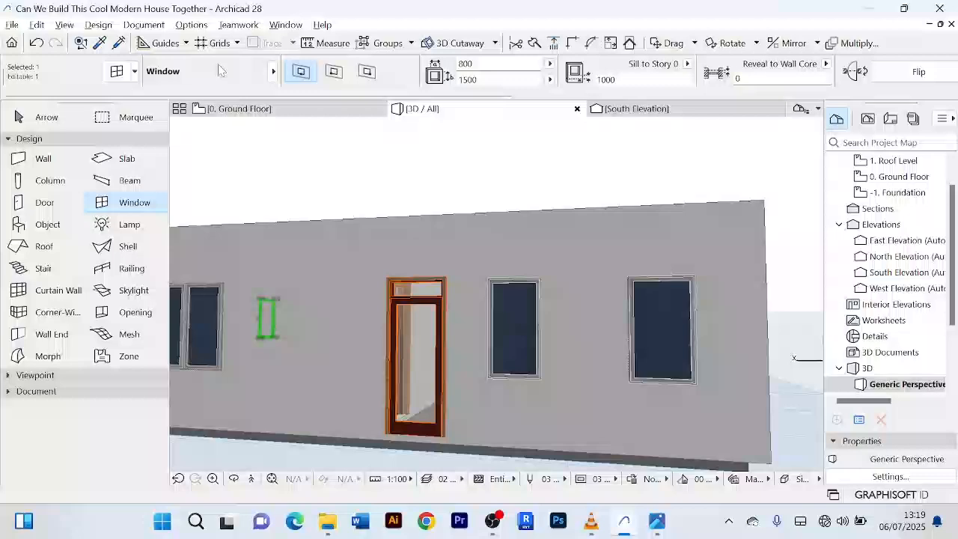
{"action": "left_click", "coordinate": [99, 43]}
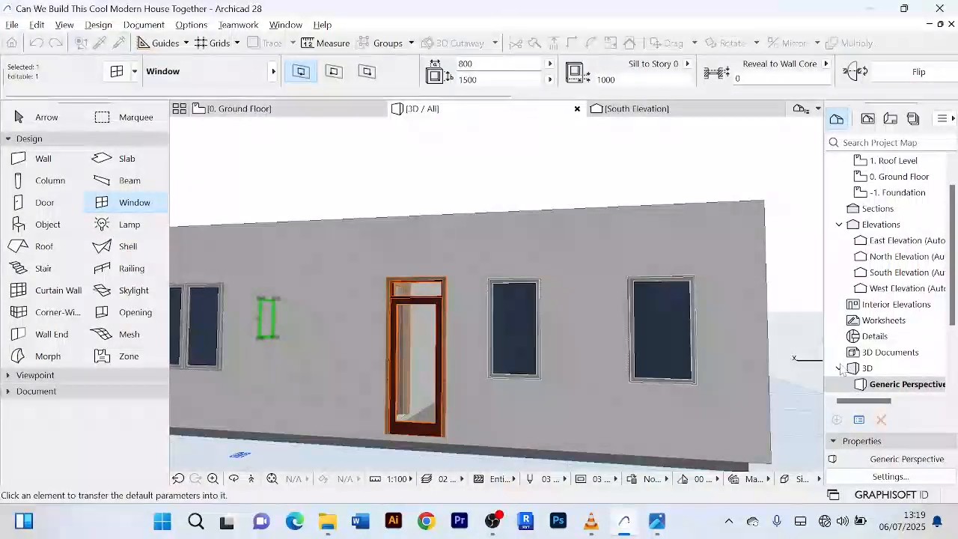
{"action": "left_click", "coordinate": [689, 279]}
{"action": "scroll", "coordinate": [688, 285], "scroll_direction": "down", "scroll_amount": 5}
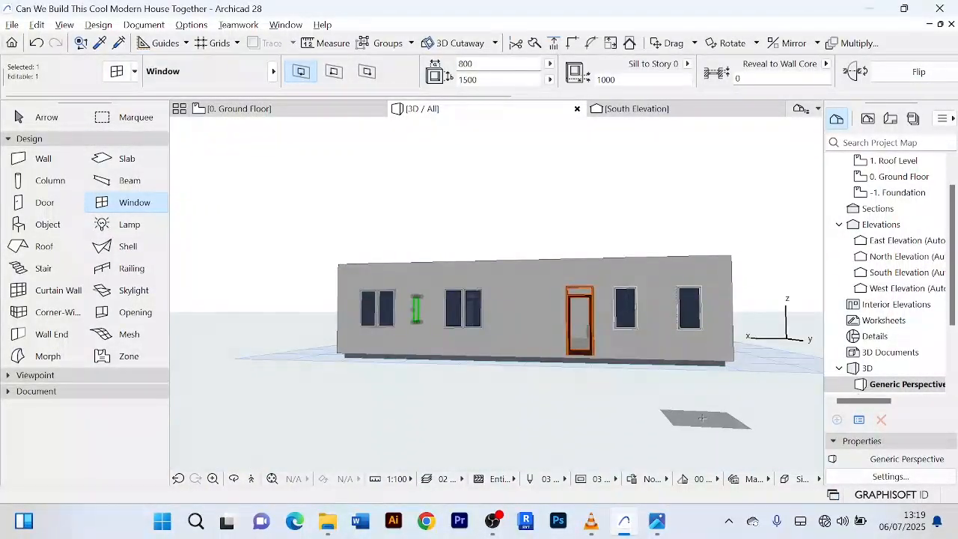
{"action": "middle_click_drag", "start_coordinate": [702, 418], "coordinate": [688, 366], "text": "shift"}
- Examine the room layout and the living room's exterior walls on the ground floor plan
{"action": "left_click", "coordinate": [326, 112]}
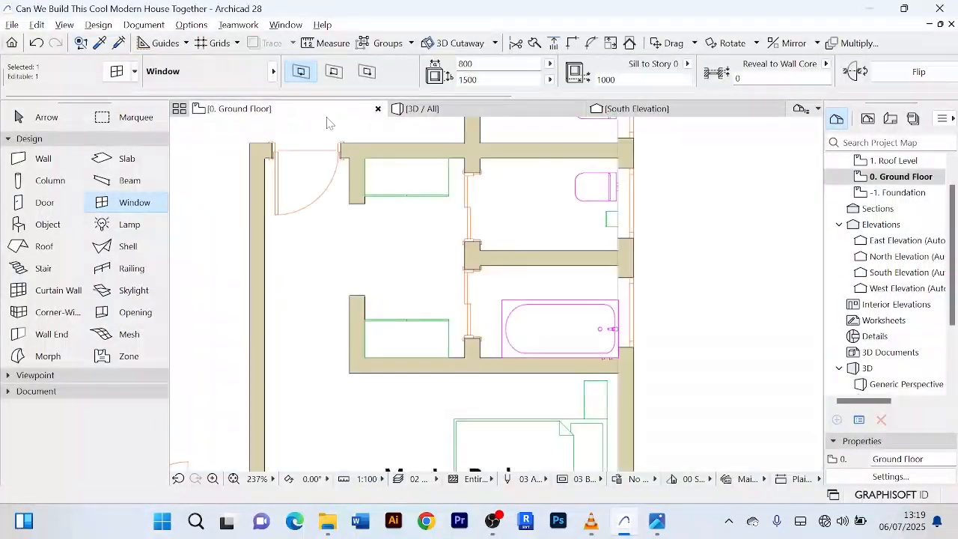
{"action": "scroll", "coordinate": [558, 265], "scroll_direction": "down", "scroll_amount": 8}
{"action": "middle_click_drag", "start_coordinate": [610, 290], "coordinate": [590, 216]}
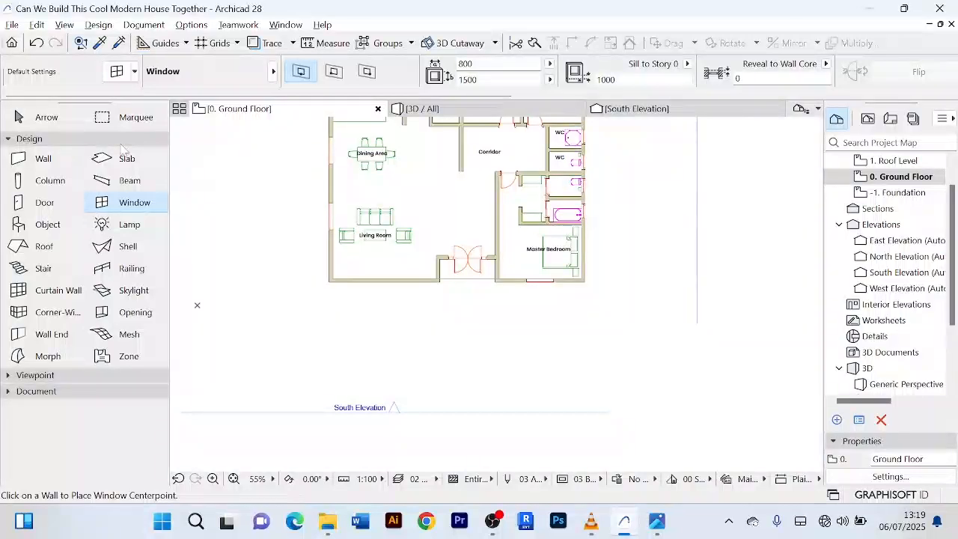
{"action": "left_click", "coordinate": [53, 121]}
{"action": "left_click", "coordinate": [276, 204]}
{"action": "scroll", "coordinate": [272, 207], "scroll_direction": "up", "scroll_amount": 5}
{"action": "right_click", "coordinate": [272, 208]}
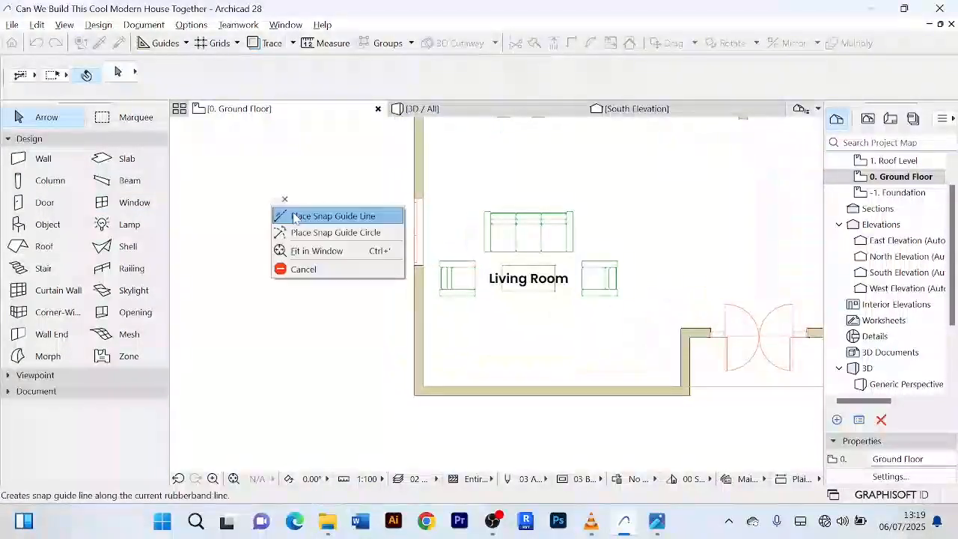
{"action": "left_click", "coordinate": [303, 269]}
{"action": "scroll", "coordinate": [529, 364], "scroll_direction": "down", "scroll_amount": 6}
{"action": "middle_click_drag", "start_coordinate": [529, 364], "coordinate": [595, 402]}
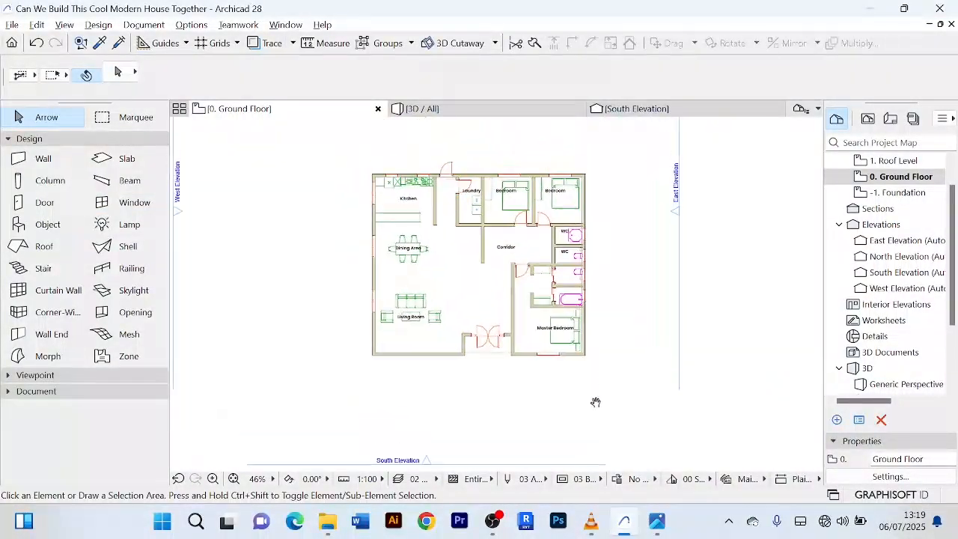
{"action": "scroll", "coordinate": [621, 285], "scroll_direction": "up", "scroll_amount": 4}
{"action": "scroll", "coordinate": [617, 299], "scroll_direction": "down", "scroll_amount": 2}
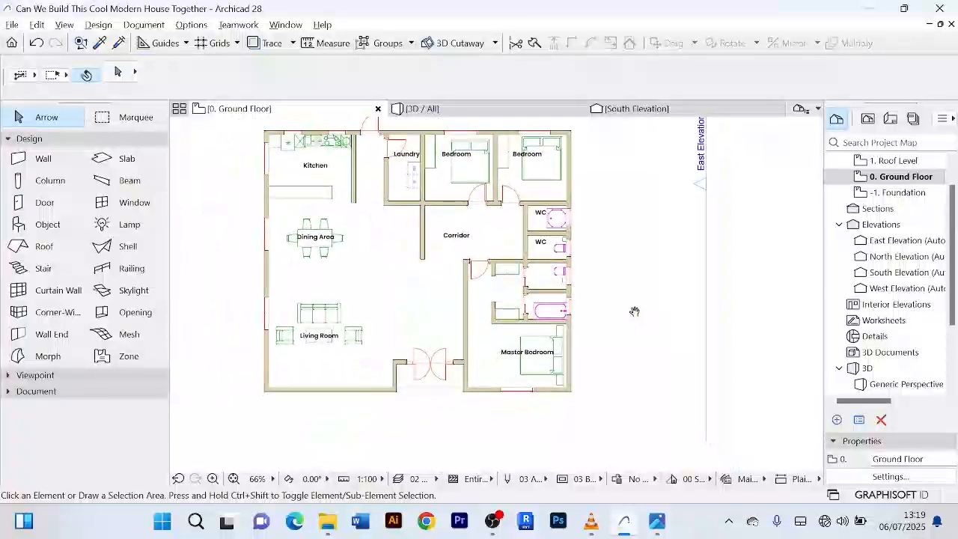
{"action": "middle_click_drag", "start_coordinate": [635, 312], "coordinate": [645, 284]}
{"action": "middle_click_drag", "start_coordinate": [639, 346], "coordinate": [671, 302]}
{"action": "scroll", "coordinate": [411, 339], "scroll_direction": "up", "scroll_amount": 4}
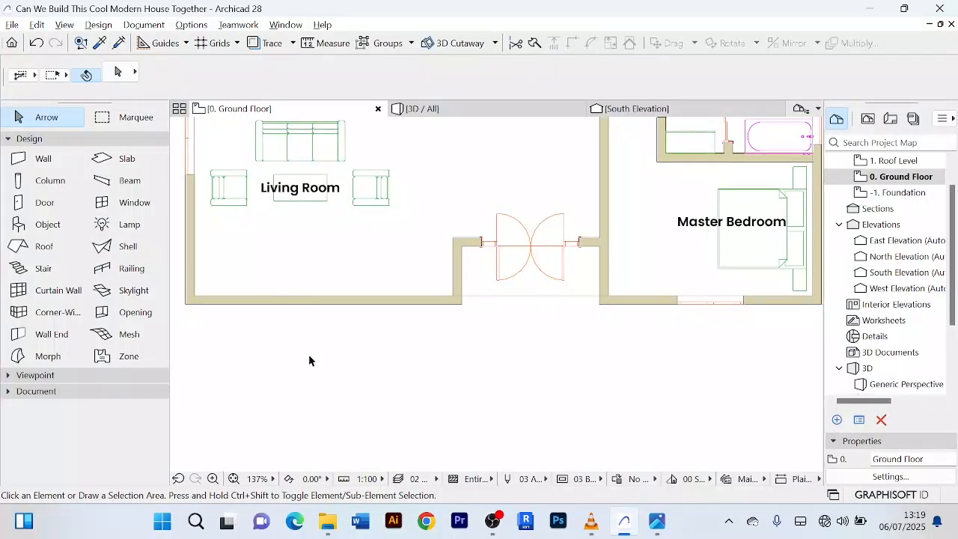
{"action": "scroll", "coordinate": [314, 357], "scroll_direction": "down", "scroll_amount": 2}
{"action": "middle_click_drag", "start_coordinate": [324, 360], "coordinate": [369, 342]}
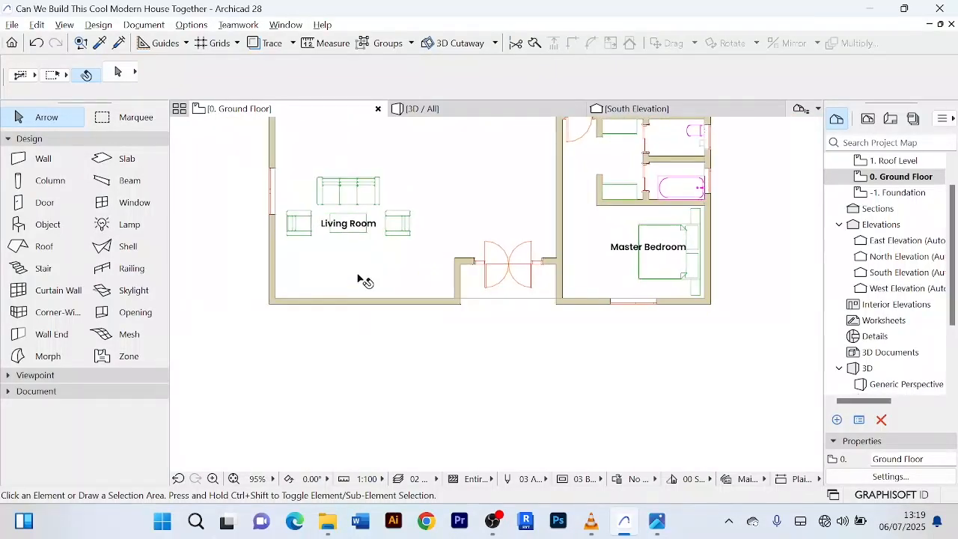
{"action": "scroll", "coordinate": [357, 277], "scroll_direction": "up", "scroll_amount": 4}
- Examine the living room's south wall in the 3D view and return to the ground floor plan with nothing selected
{"action": "left_click", "coordinate": [400, 327]}
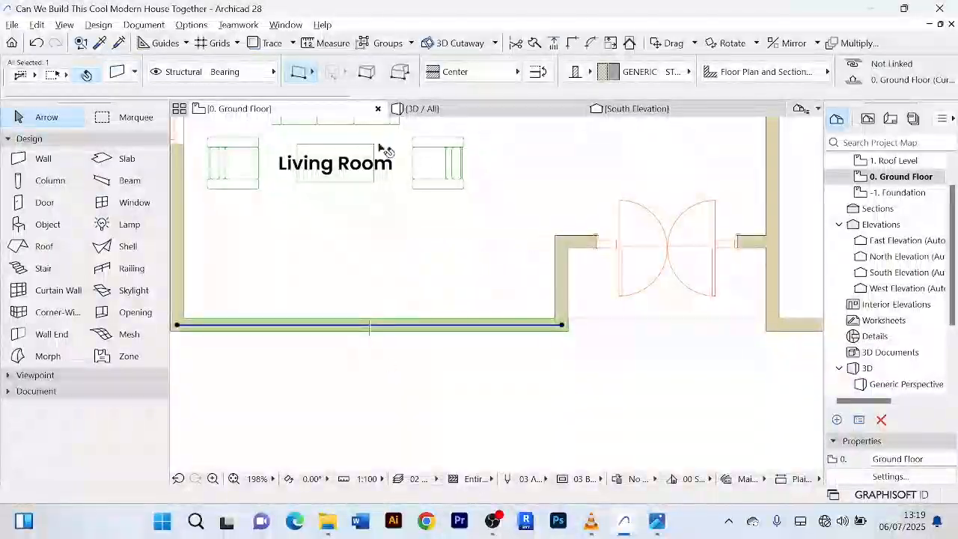
{"action": "left_click", "coordinate": [461, 112]}
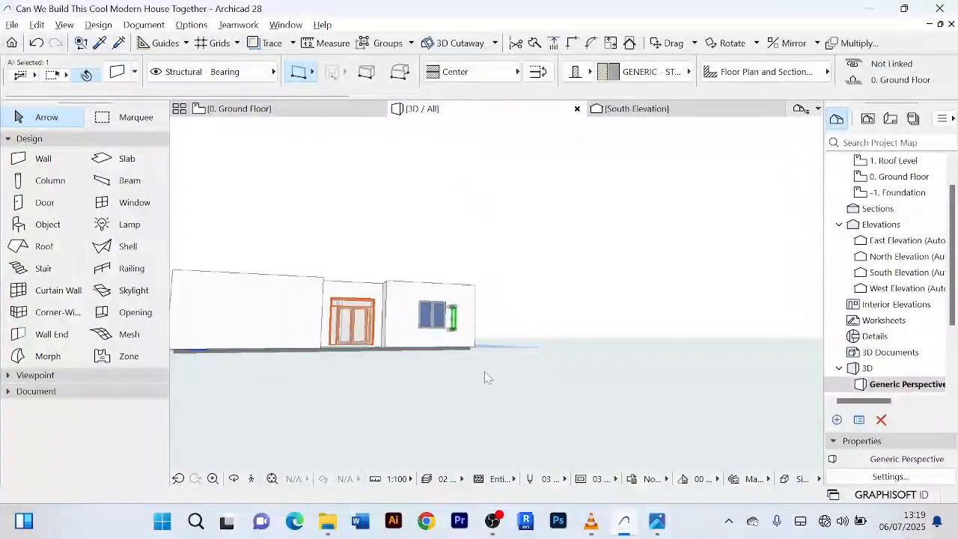
{"action": "left_click", "coordinate": [300, 340]}
{"action": "scroll", "coordinate": [300, 341], "scroll_direction": "up", "scroll_amount": 5}
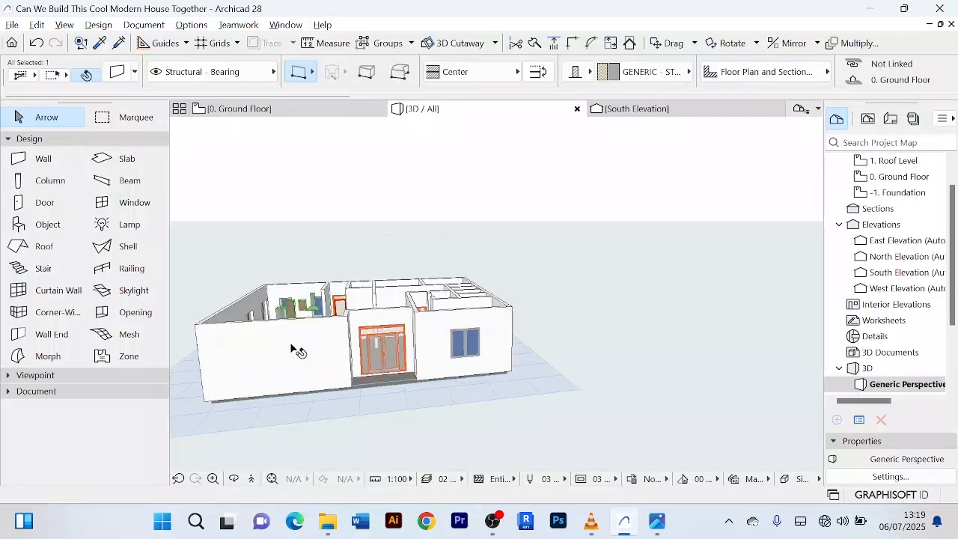
{"action": "scroll", "coordinate": [291, 354], "scroll_direction": "down", "scroll_amount": 4}
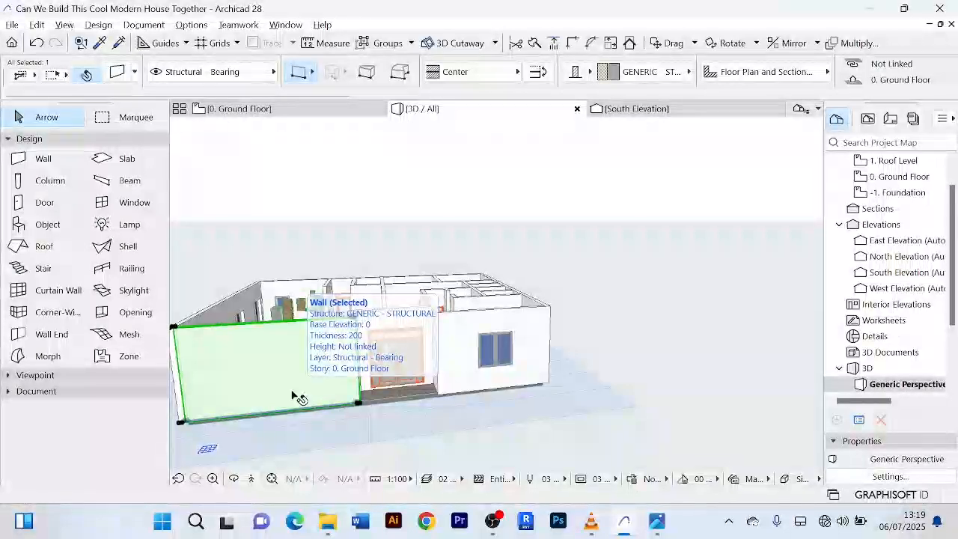
{"action": "left_click", "coordinate": [306, 112]}
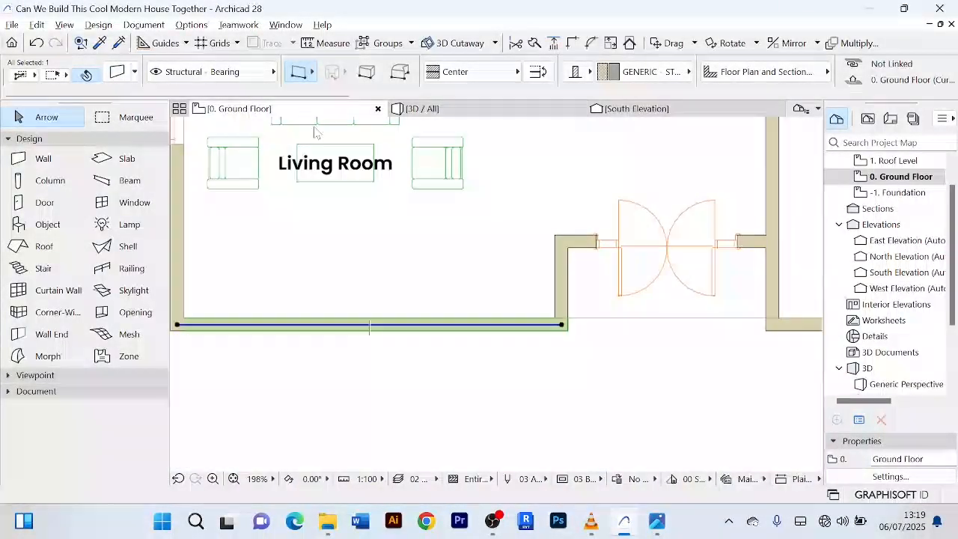
{"action": "scroll", "coordinate": [531, 389], "scroll_direction": "down", "scroll_amount": 4}
{"action": "middle_click_drag", "start_coordinate": [531, 393], "coordinate": [557, 353]}
{"action": "left_click", "coordinate": [529, 376]}
{"action": "middle_click_drag", "start_coordinate": [509, 373], "coordinate": [462, 351]}
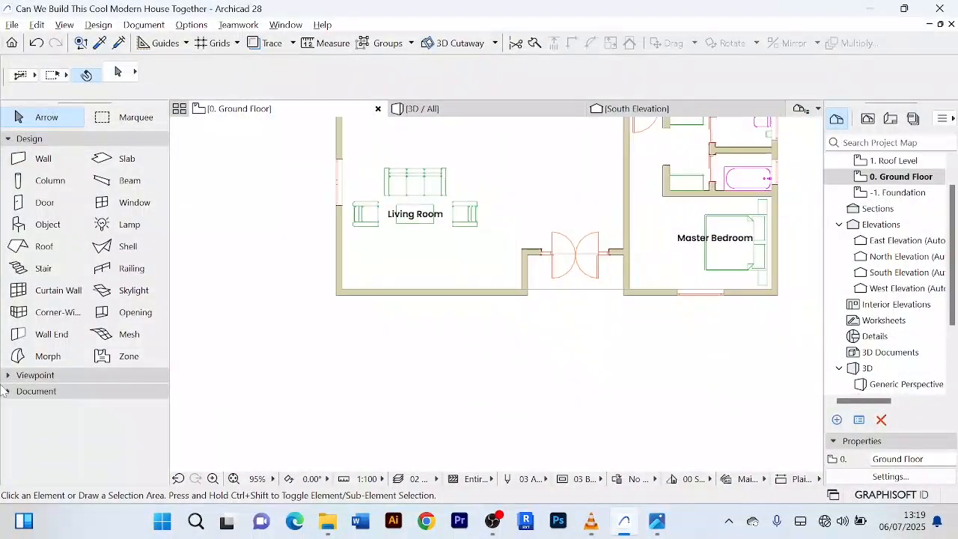
- Draw a vertical drafting line about 3984 long southward along the outer face of the living room wall at the entrance recess
{"action": "left_click", "coordinate": [11, 142]}
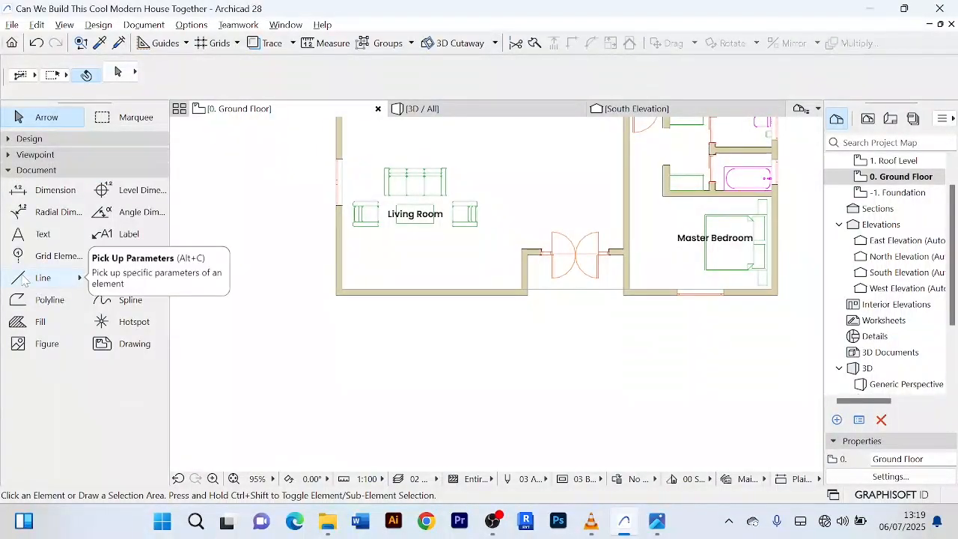
{"action": "left_click", "coordinate": [24, 280]}
{"action": "scroll", "coordinate": [489, 334], "scroll_direction": "up", "scroll_amount": 3}
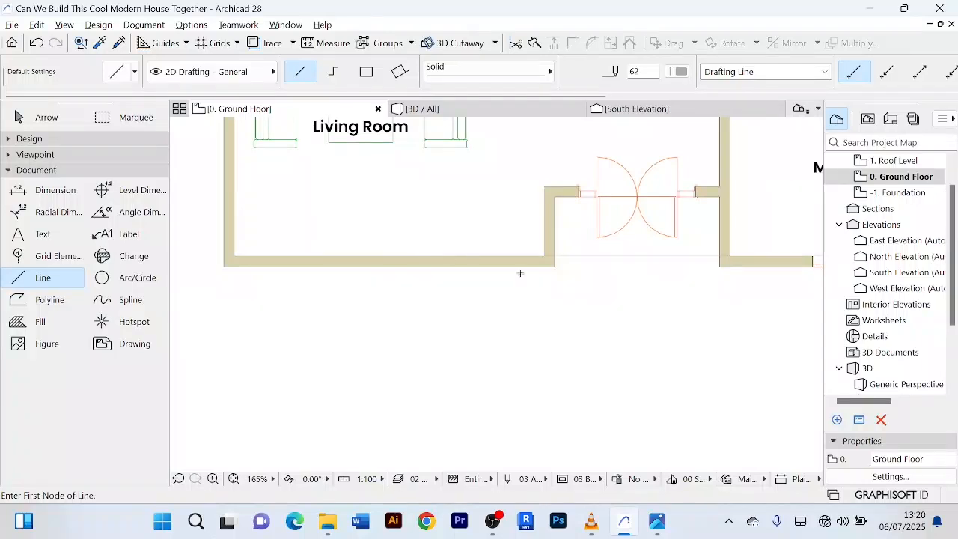
{"action": "left_click", "coordinate": [555, 238]}
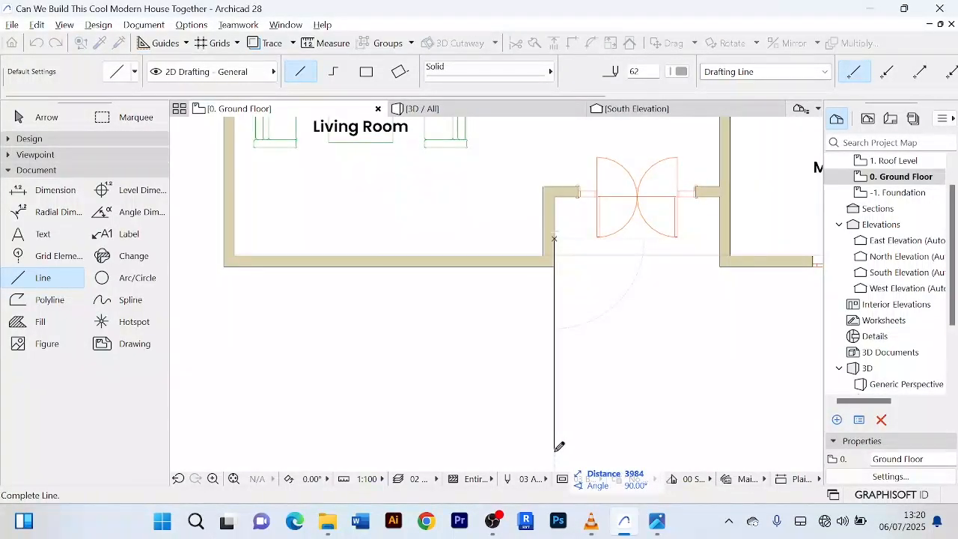
{"action": "left_click", "coordinate": [555, 451]}
{"action": "left_click", "coordinate": [21, 118]}
- Measure the living room's south wall along its outer face, from the drafting line to the southwest corner
{"action": "scroll", "coordinate": [446, 310], "scroll_direction": "down", "scroll_amount": 3}
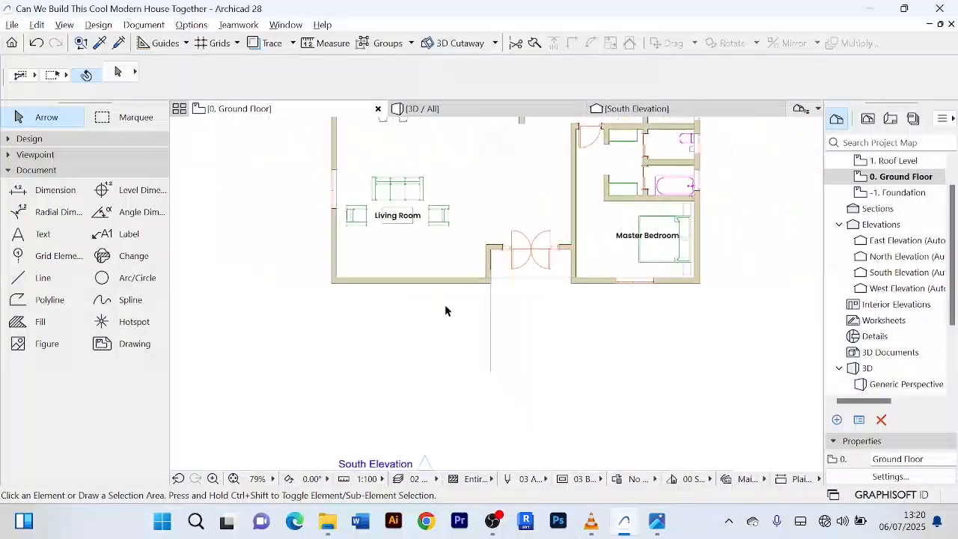
{"action": "left_click", "coordinate": [326, 43]}
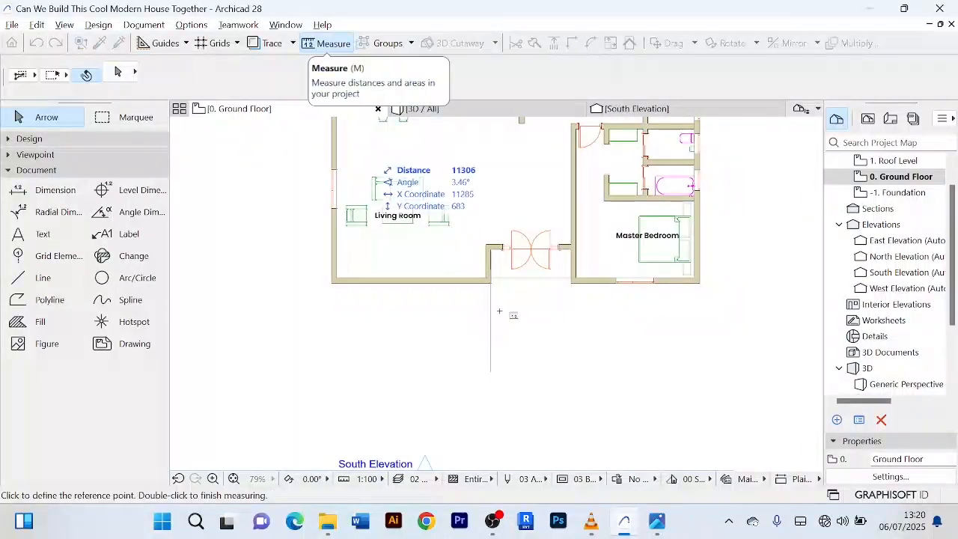
{"action": "scroll", "coordinate": [483, 268], "scroll_direction": "up", "scroll_amount": 4}
{"action": "left_click", "coordinate": [480, 263]}
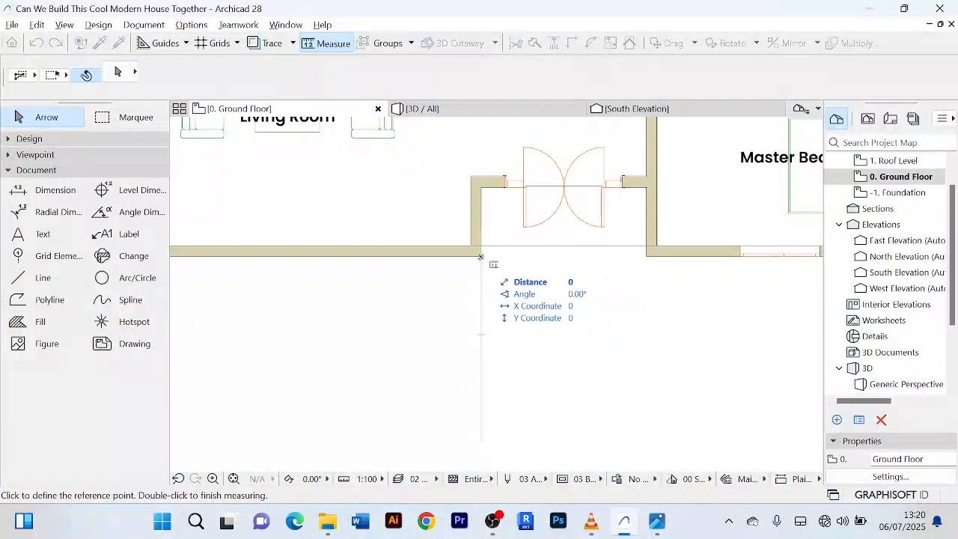
{"action": "scroll", "coordinate": [482, 262], "scroll_direction": "down", "scroll_amount": 3}
{"action": "scroll", "coordinate": [359, 273], "scroll_direction": "up", "scroll_amount": 4}
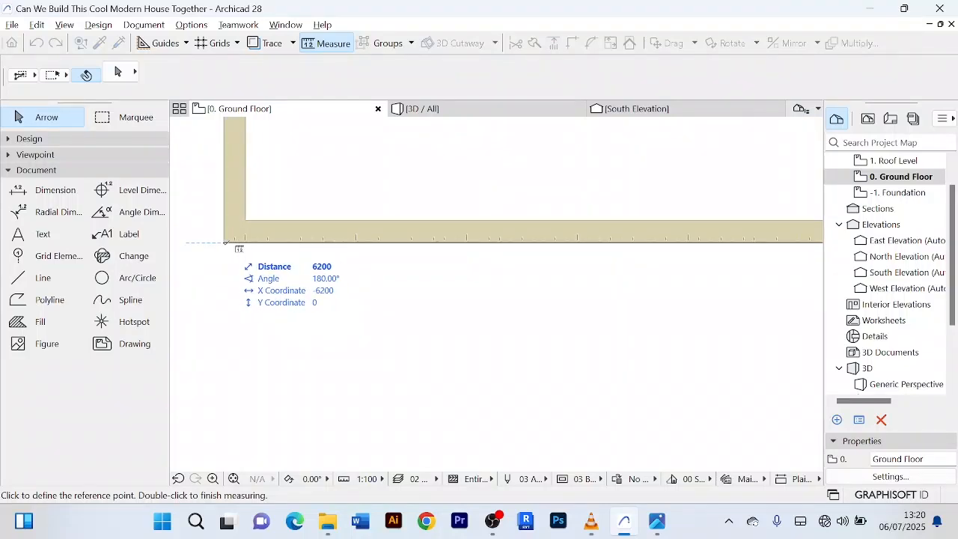
{"action": "right_click", "coordinate": [245, 269]}
{"action": "left_click", "coordinate": [280, 336]}
- Copy the vertical drafting line 3100 westward from the entrance recess to across the living room's south wall
{"action": "scroll", "coordinate": [524, 315], "scroll_direction": "down", "scroll_amount": 5}
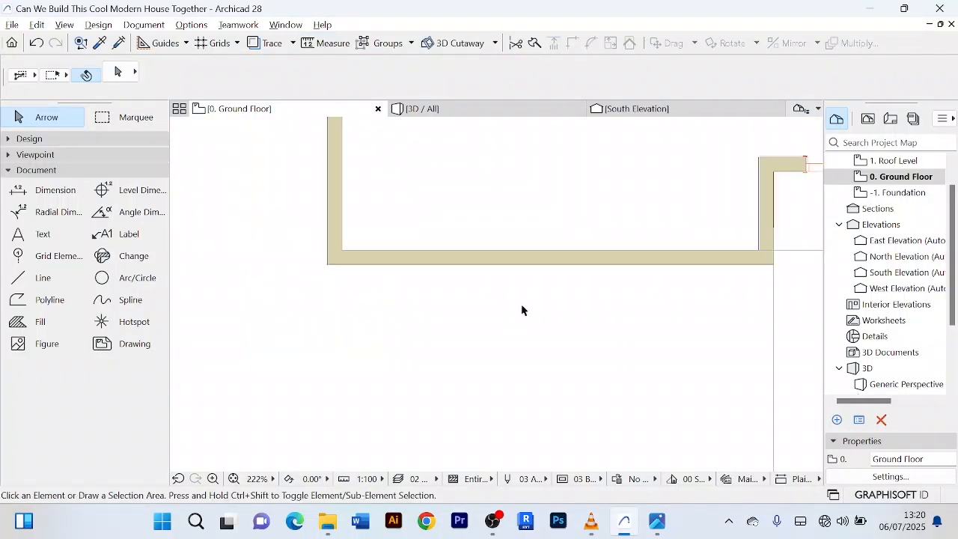
{"action": "middle_click_drag", "start_coordinate": [529, 321], "coordinate": [381, 307]}
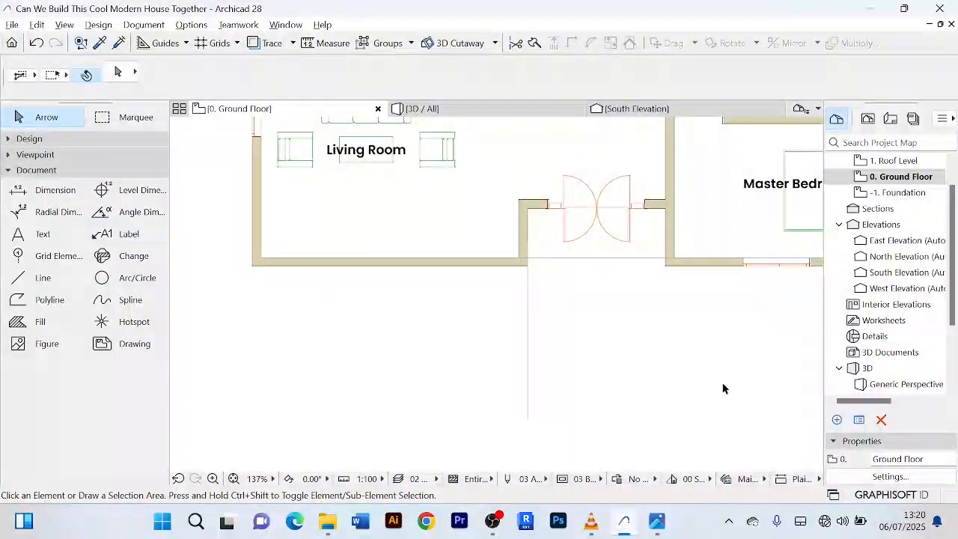
{"action": "left_click", "coordinate": [552, 353]}
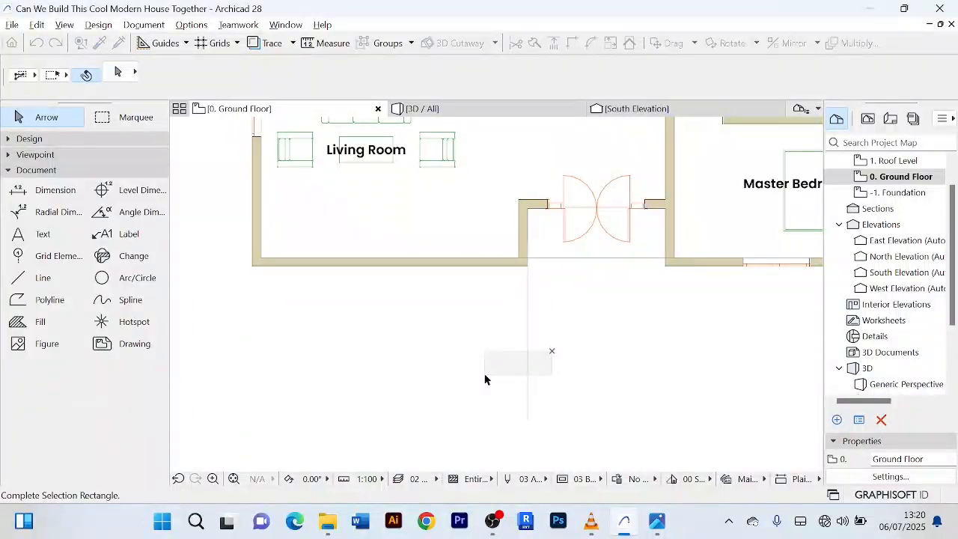
{"action": "left_click", "coordinate": [485, 380]}
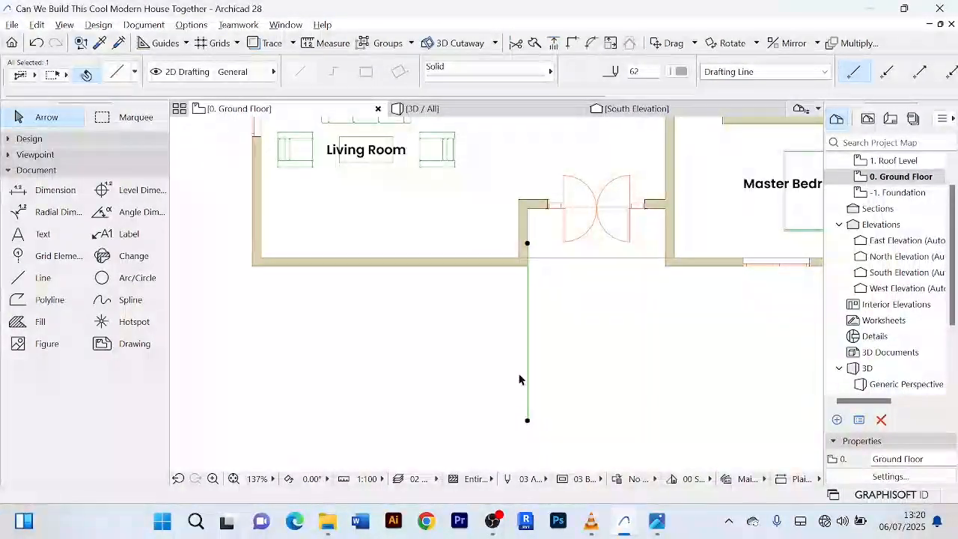
{"action": "scroll", "coordinate": [519, 379], "scroll_direction": "up", "scroll_amount": 2}
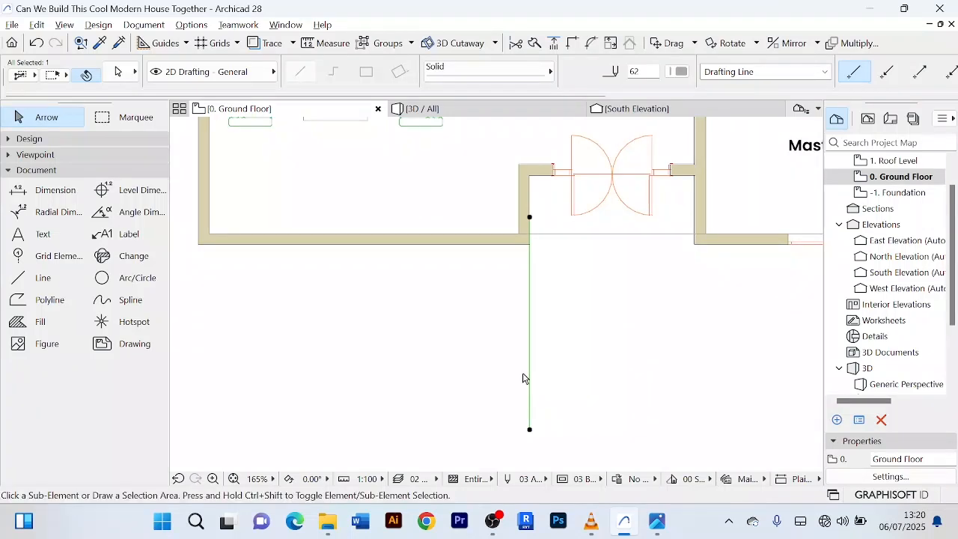
{"action": "key", "text": "ctrl+d"}
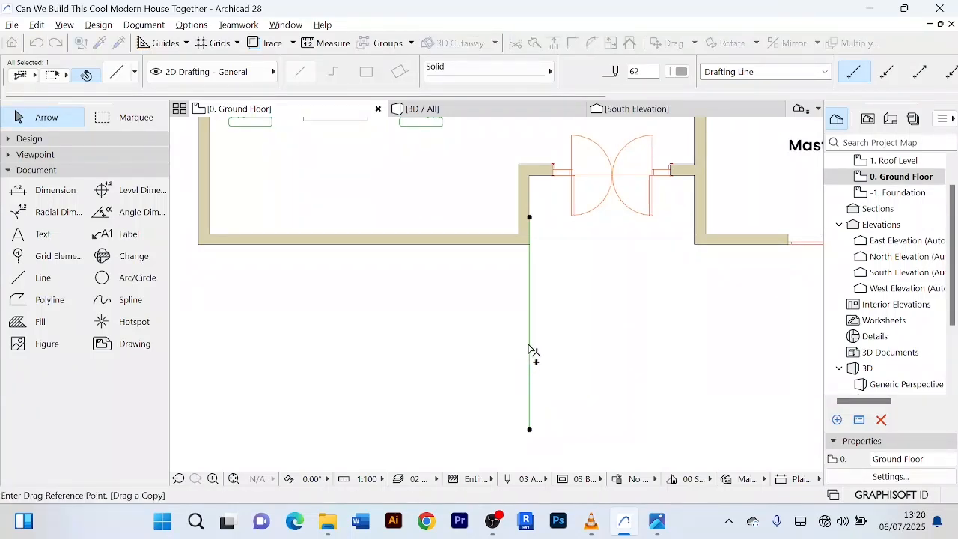
{"action": "left_click", "coordinate": [530, 345]}
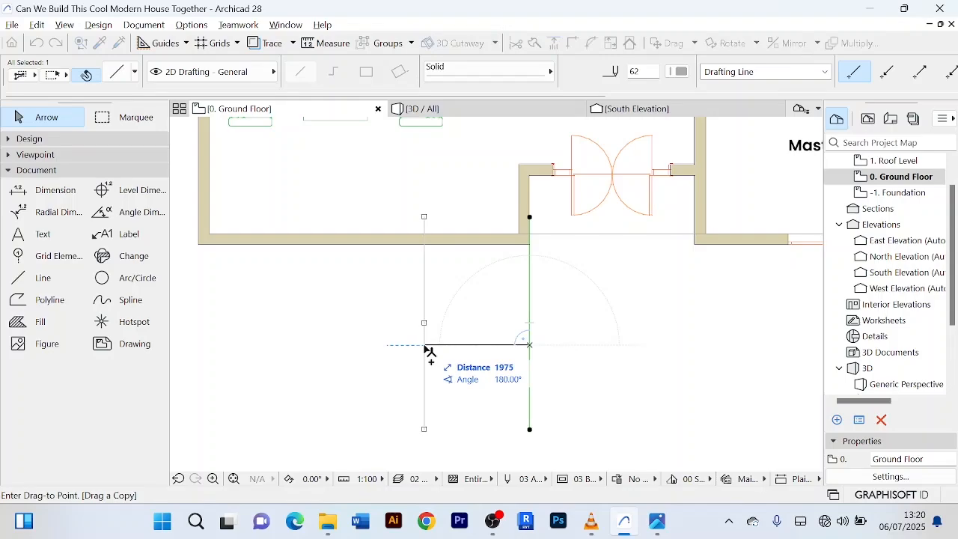
{"action": "type", "text": "3100"}
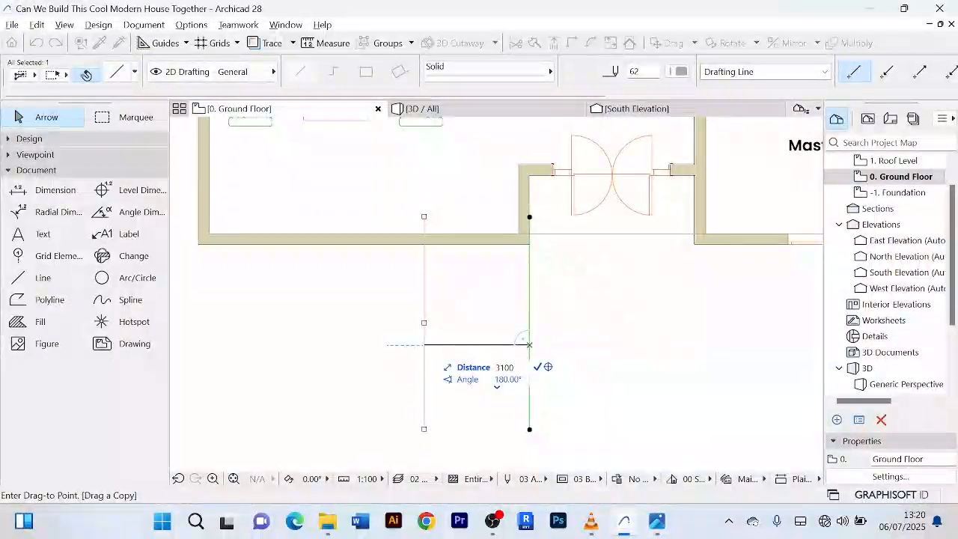
{"action": "key", "text": "Return"}
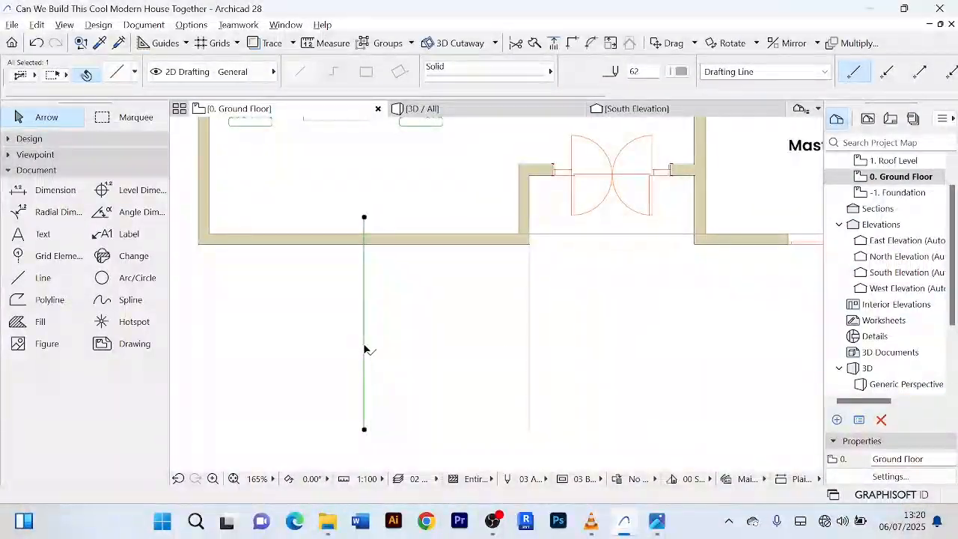
{"action": "left_click", "coordinate": [451, 329]}
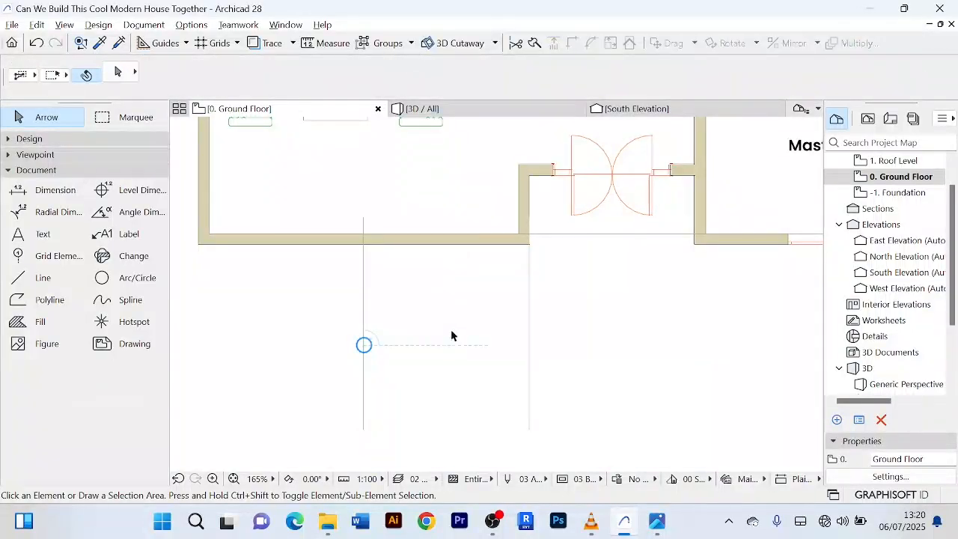
{"action": "left_click", "coordinate": [451, 241]}
{"action": "scroll", "coordinate": [352, 247], "scroll_direction": "up", "scroll_amount": 4}
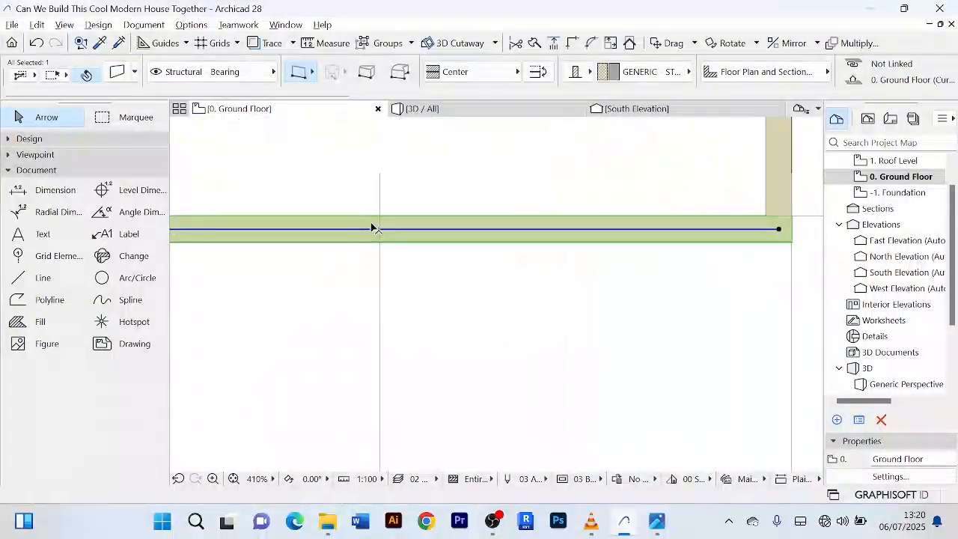
{"action": "left_click", "coordinate": [534, 44]}
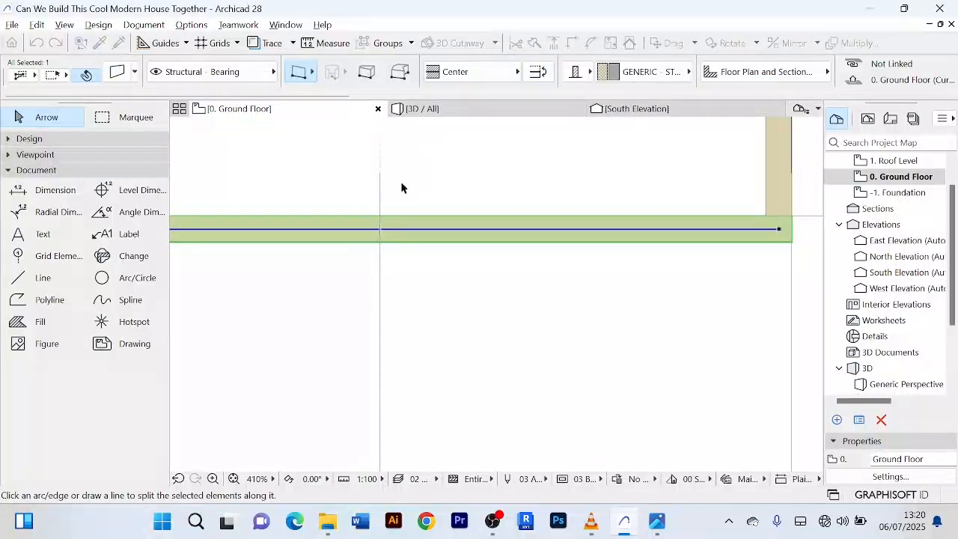
{"action": "left_click", "coordinate": [381, 210]}
{"action": "right_click", "coordinate": [446, 176]}
{"action": "left_click", "coordinate": [485, 203]}
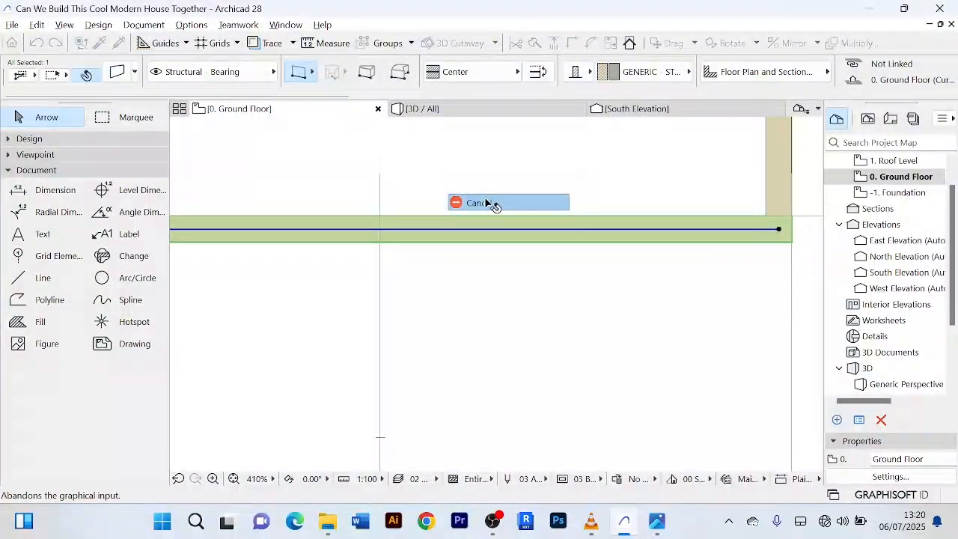
{"action": "left_click", "coordinate": [492, 320]}
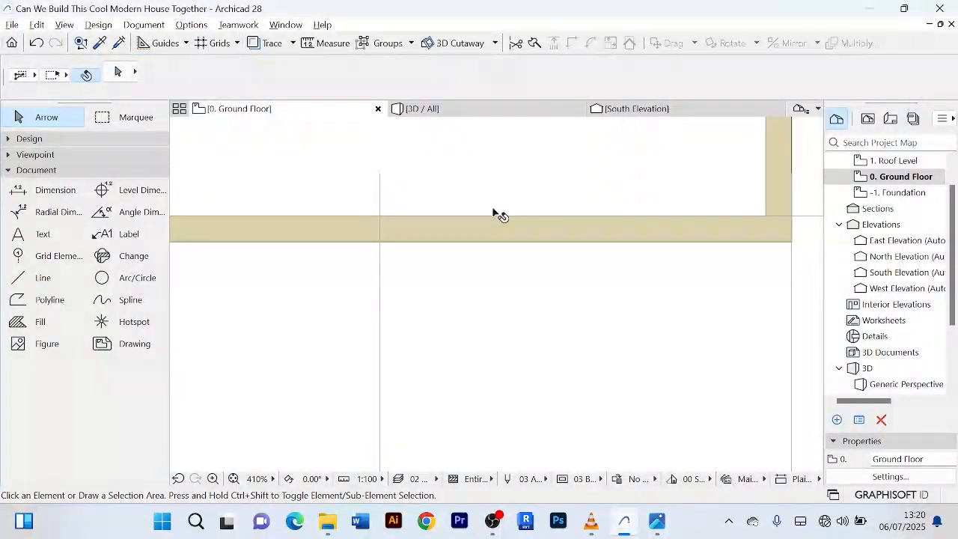
- Split the living room's south wall along the copied drafting line, keep its eastern segment selected, and finally clear the selection
{"action": "left_click", "coordinate": [488, 238]}
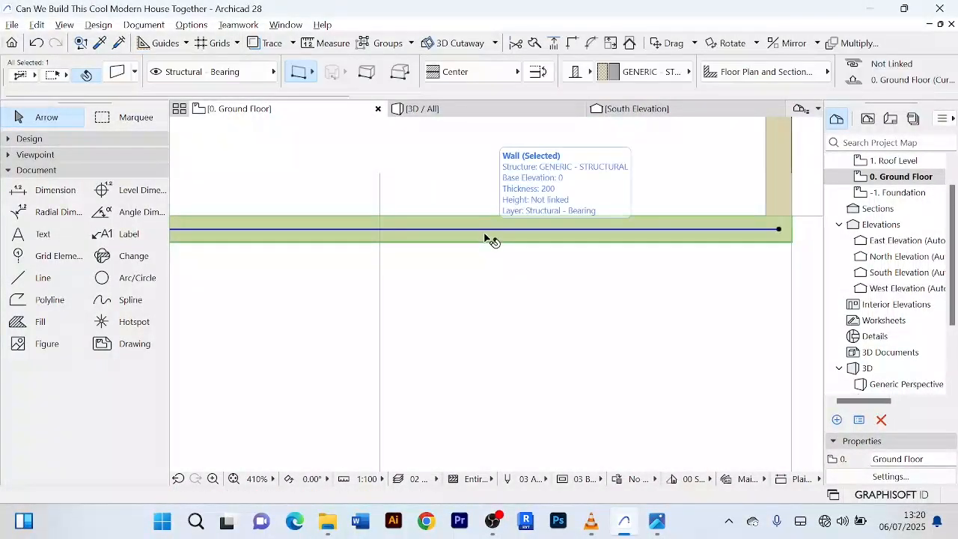
{"action": "left_click", "coordinate": [535, 45]}
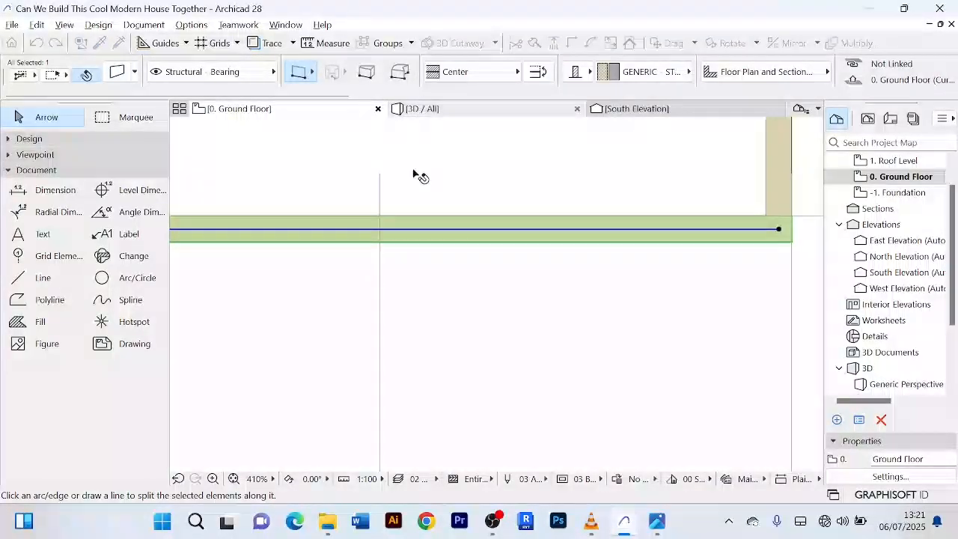
{"action": "left_click", "coordinate": [381, 252]}
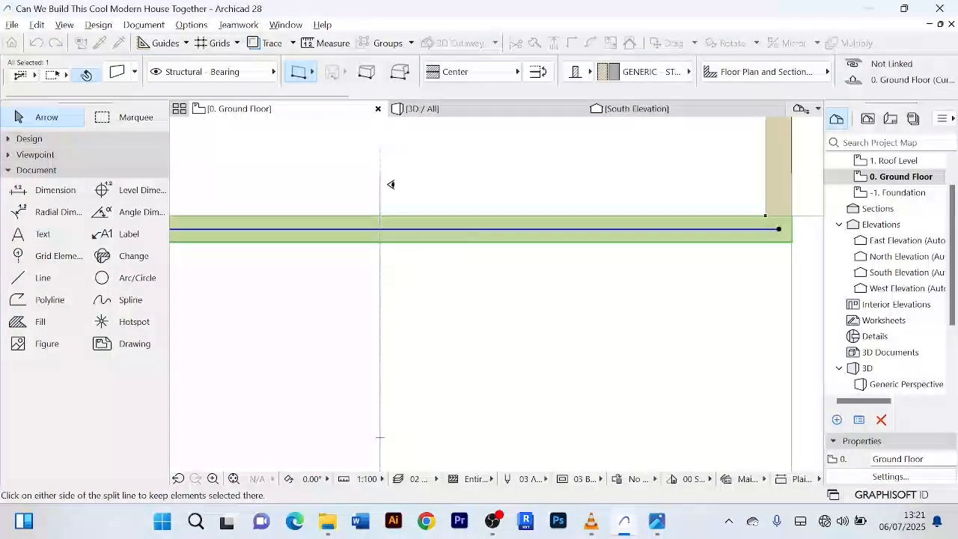
{"action": "left_click", "coordinate": [401, 227]}
{"action": "scroll", "coordinate": [446, 232], "scroll_direction": "down", "scroll_amount": 5}
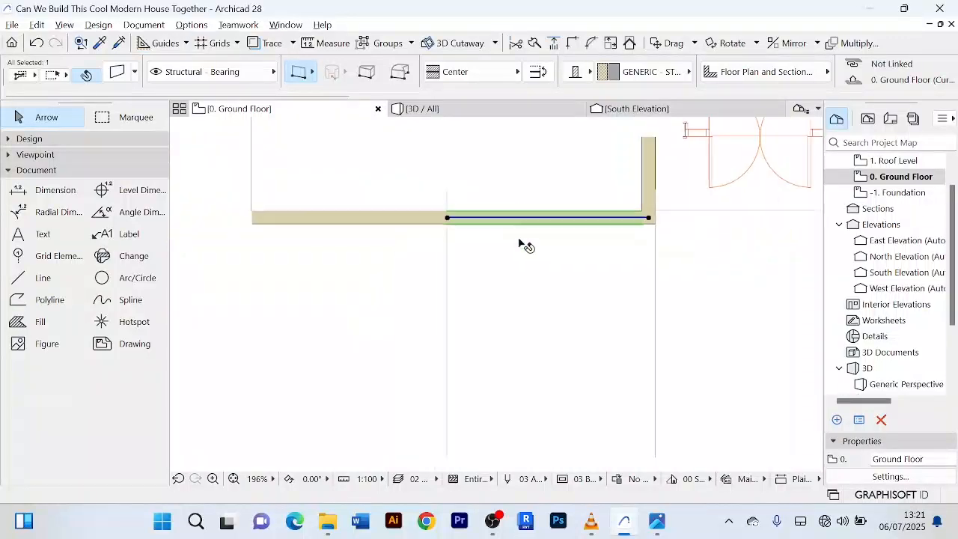
{"action": "middle_click_drag", "start_coordinate": [442, 264], "coordinate": [380, 281]}
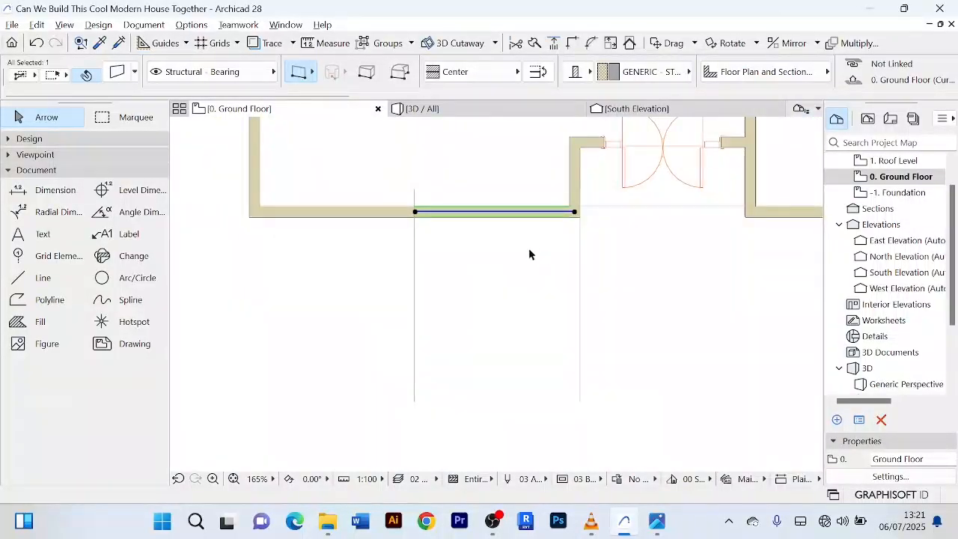
{"action": "scroll", "coordinate": [412, 255], "scroll_direction": "up", "scroll_amount": 5}
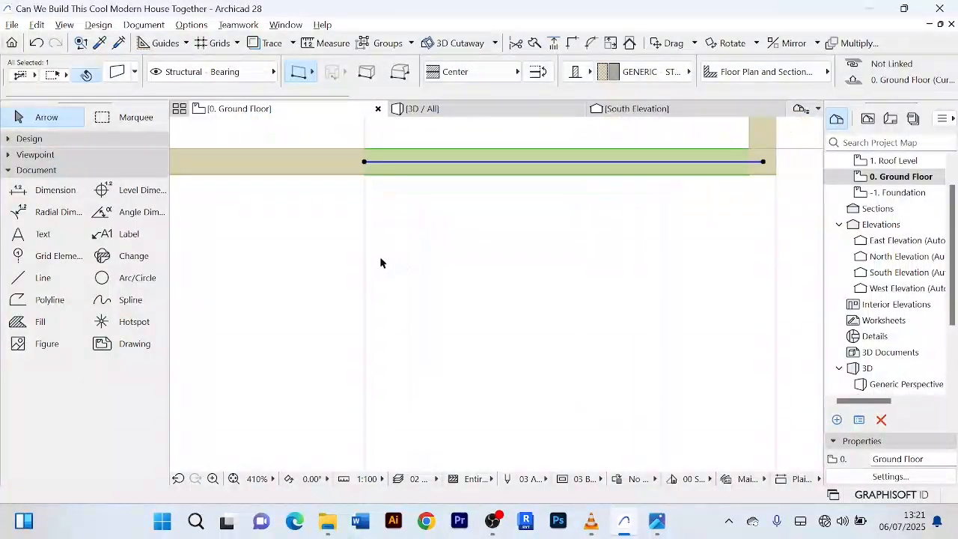
{"action": "scroll", "coordinate": [385, 254], "scroll_direction": "down", "scroll_amount": 4}
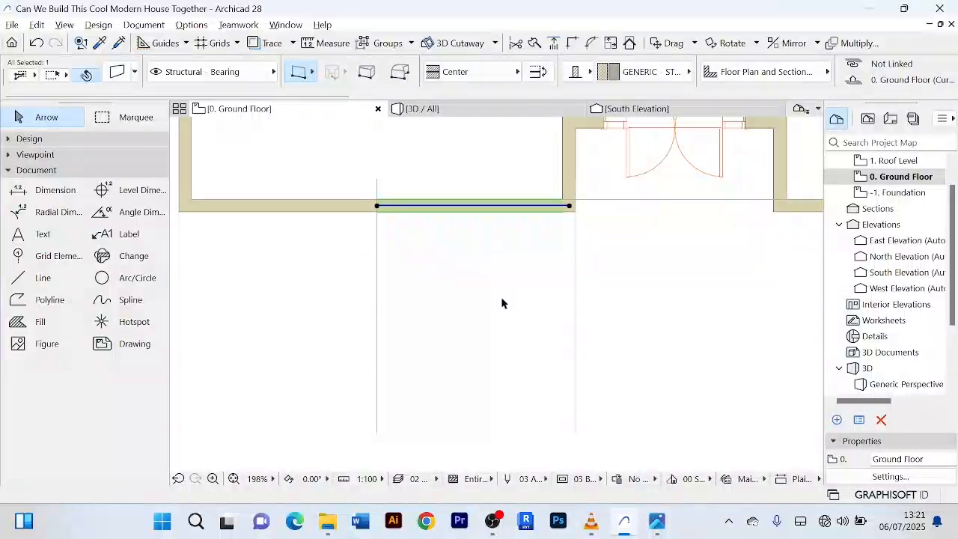
{"action": "key", "text": "Escape"}
- Copy the drafting line at the entrance recess a short distance westward, just past the recess wall's inner face
{"action": "scroll", "coordinate": [581, 202], "scroll_direction": "up", "scroll_amount": 4}
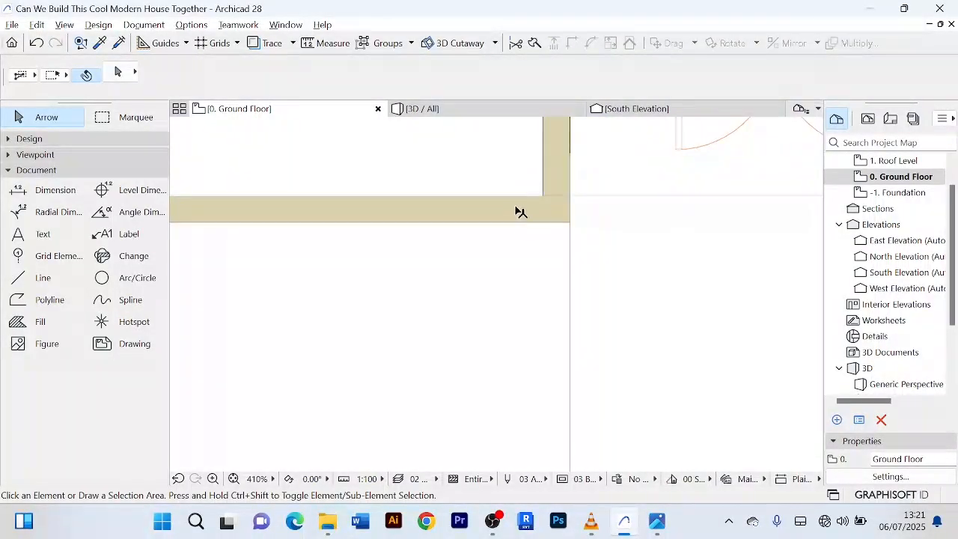
{"action": "scroll", "coordinate": [518, 193], "scroll_direction": "down", "scroll_amount": 3}
{"action": "middle_click_drag", "start_coordinate": [509, 248], "coordinate": [539, 250]}
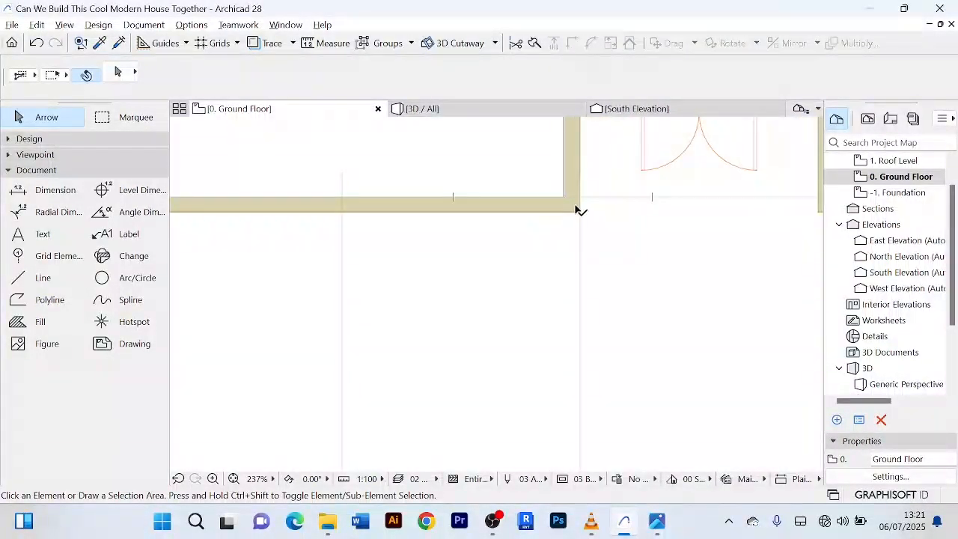
{"action": "scroll", "coordinate": [582, 210], "scroll_direction": "up", "scroll_amount": 3}
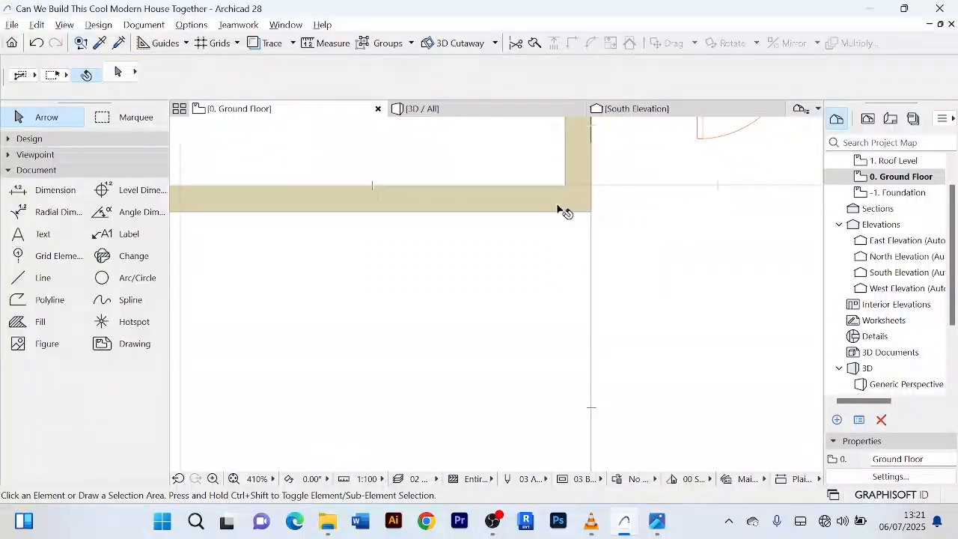
{"action": "scroll", "coordinate": [554, 217], "scroll_direction": "down", "scroll_amount": 3}
{"action": "left_click", "coordinate": [575, 292]}
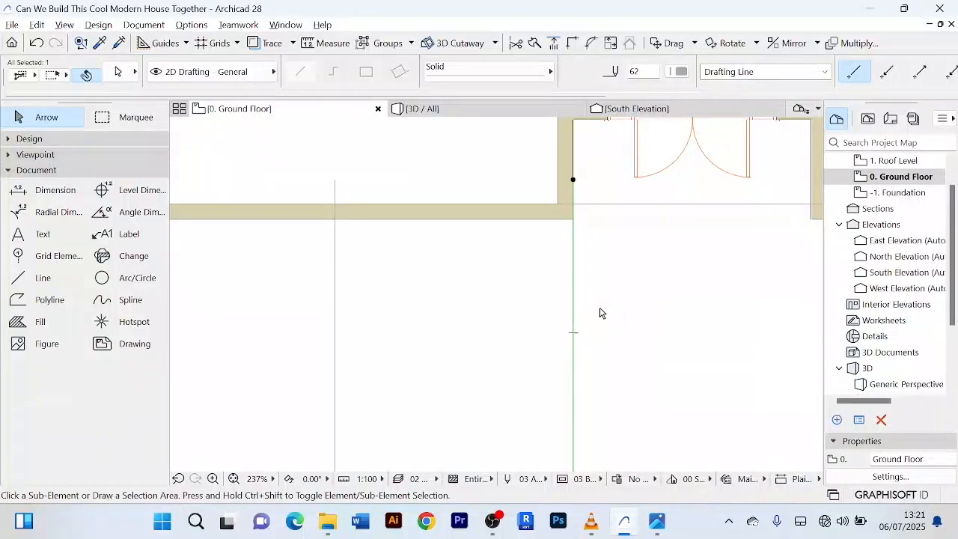
{"action": "key", "text": "ctrl+shift+d"}
{"action": "left_click", "coordinate": [574, 300]}
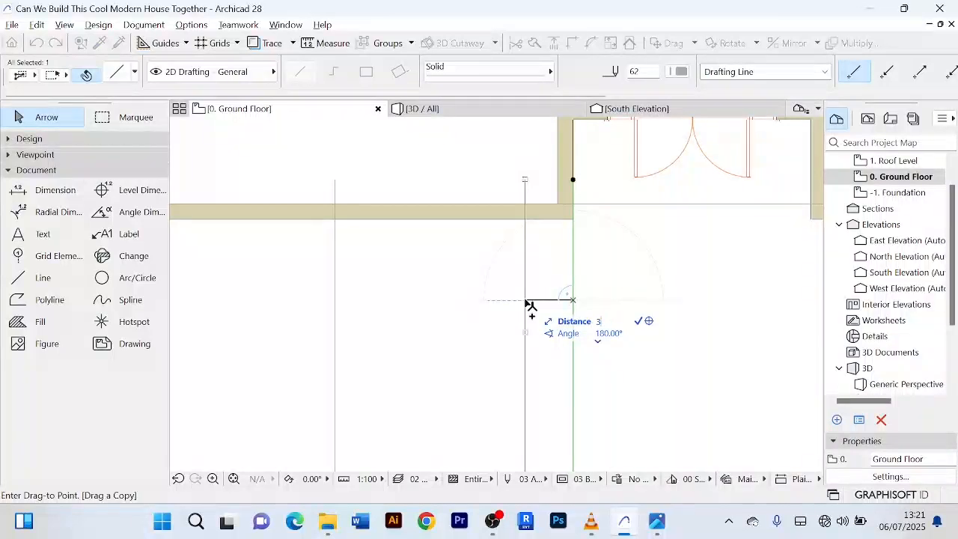
{"action": "left_click", "coordinate": [551, 305]}
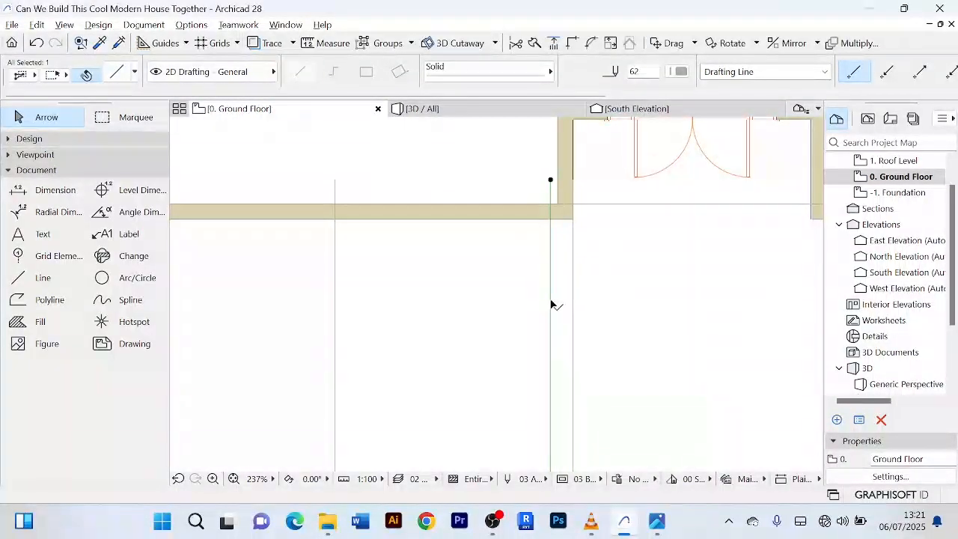
{"action": "left_click", "coordinate": [659, 315]}
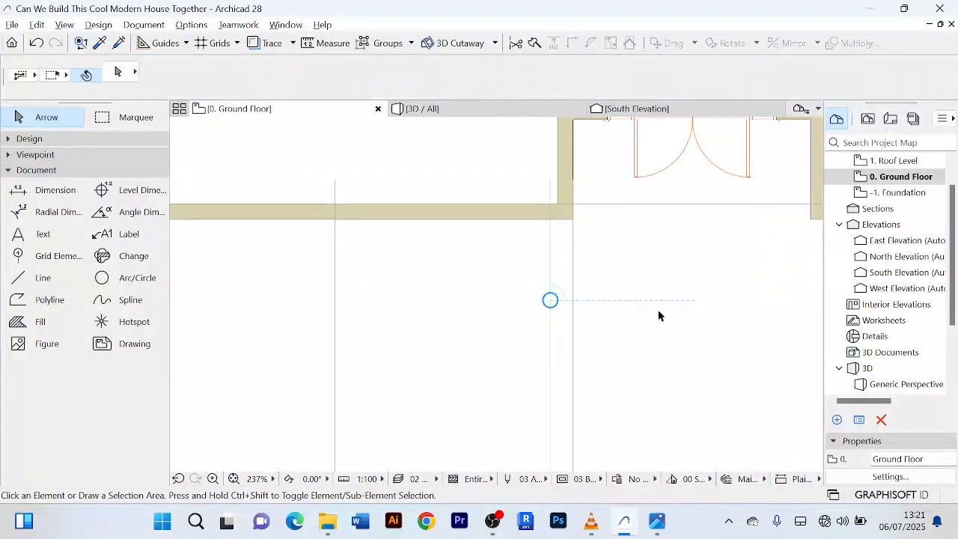
{"action": "left_click", "coordinate": [506, 215]}
{"action": "right_click", "coordinate": [654, 255]}
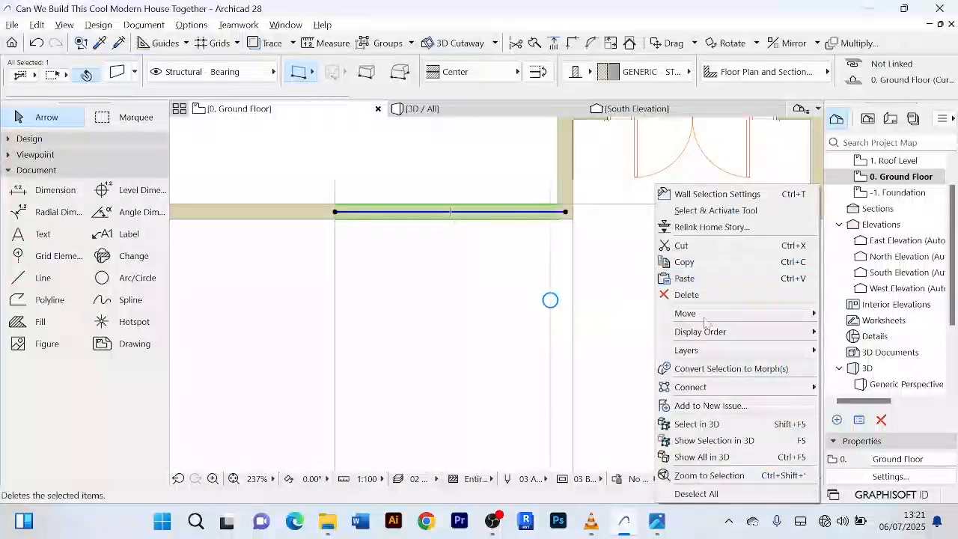
{"action": "left_click", "coordinate": [708, 495]}
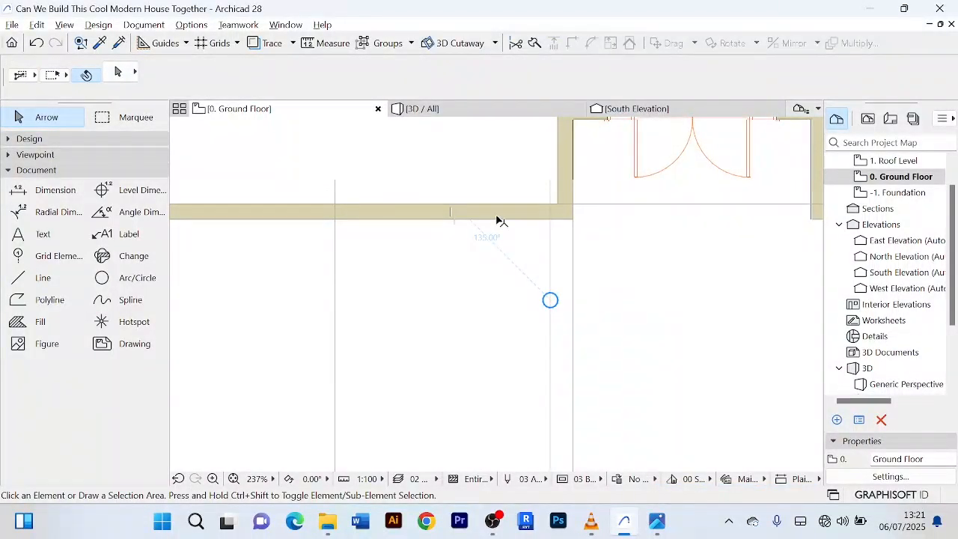
{"action": "right_click", "coordinate": [479, 281]}
{"action": "left_click", "coordinate": [405, 362]}
{"action": "left_click", "coordinate": [388, 288]}
{"action": "right_click", "coordinate": [402, 293]}
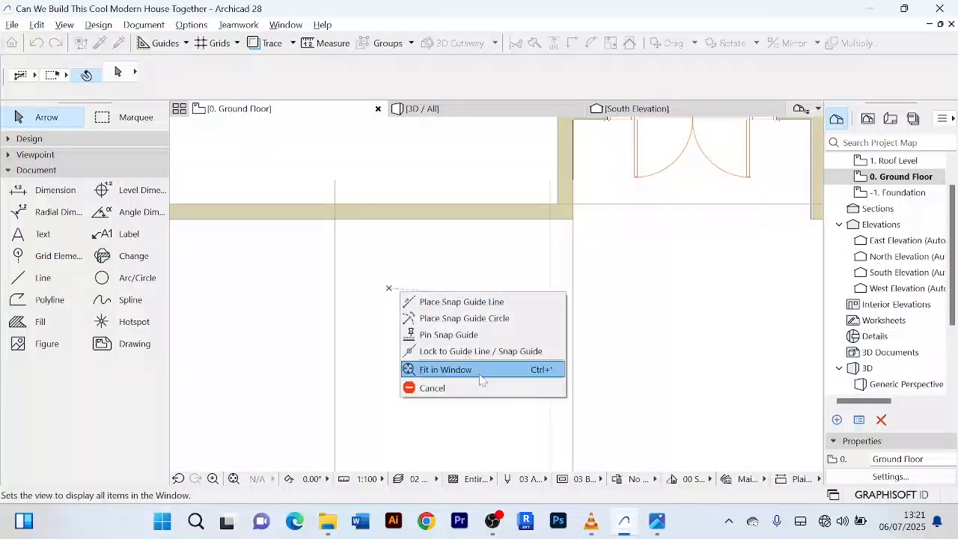
{"action": "left_click", "coordinate": [462, 385]}
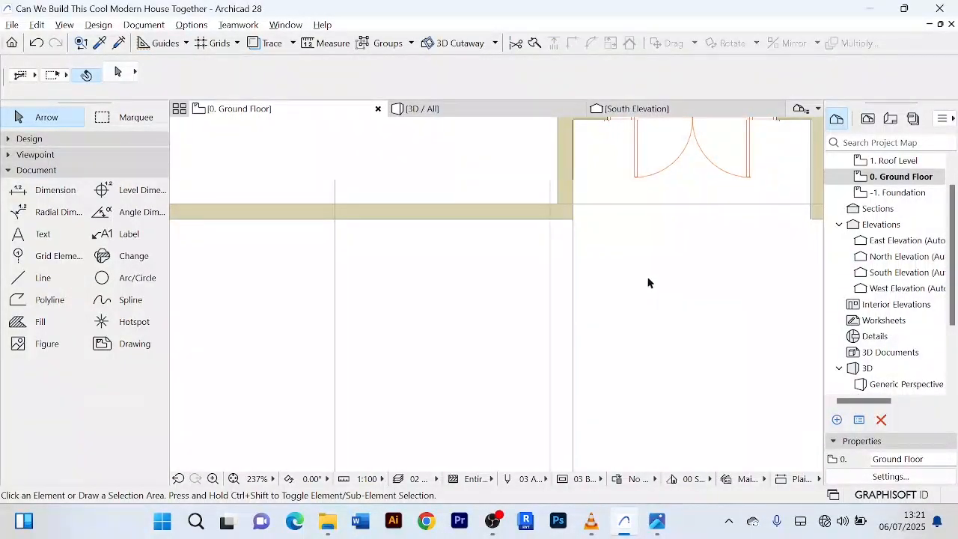
- Split the living room's south wall segment along the copied drafting line beside the entrance recess, keeping the western part selected
{"action": "left_click", "coordinate": [440, 215]}
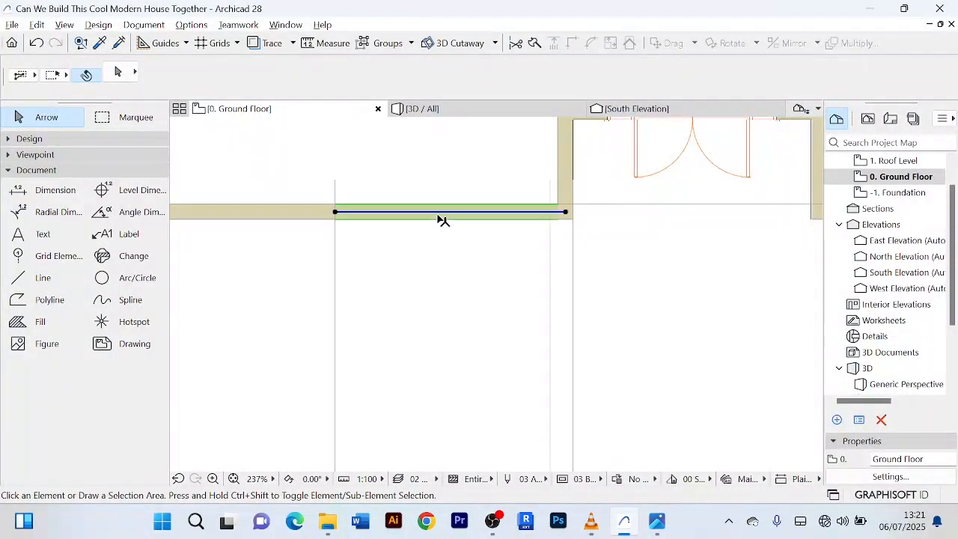
{"action": "left_click", "coordinate": [534, 43]}
{"action": "scroll", "coordinate": [552, 208], "scroll_direction": "up", "scroll_amount": 5}
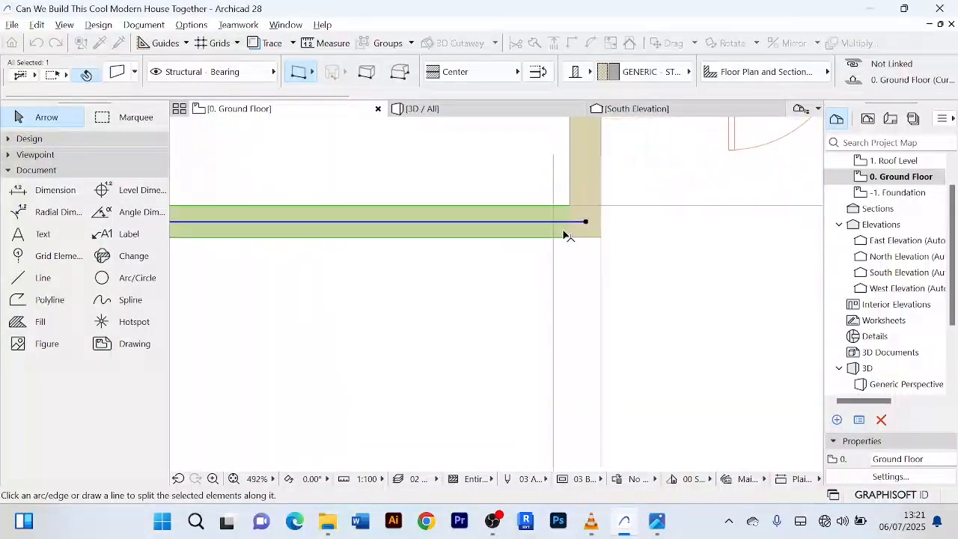
{"action": "left_click", "coordinate": [549, 196]}
{"action": "left_click", "coordinate": [551, 268]}
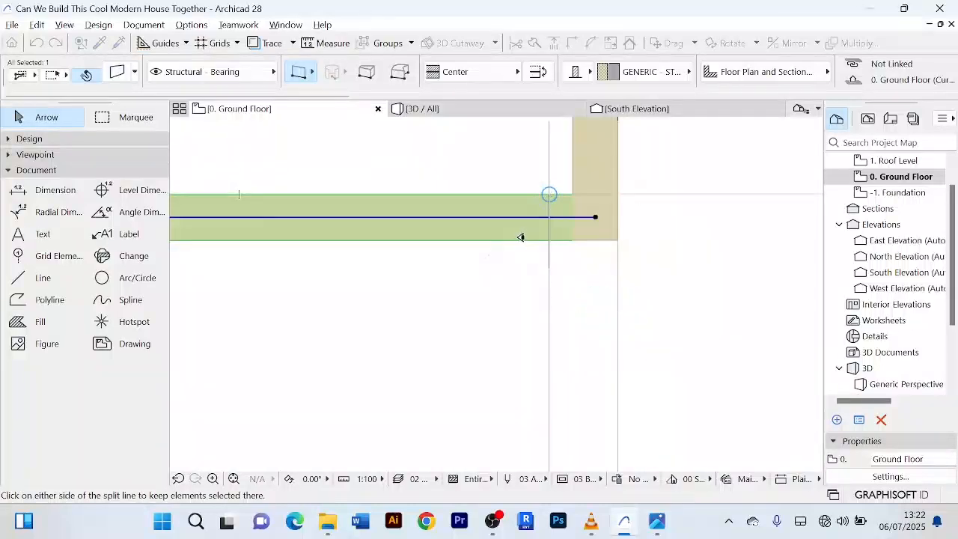
{"action": "left_click", "coordinate": [519, 238]}
{"action": "scroll", "coordinate": [374, 330], "scroll_direction": "down", "scroll_amount": 4}
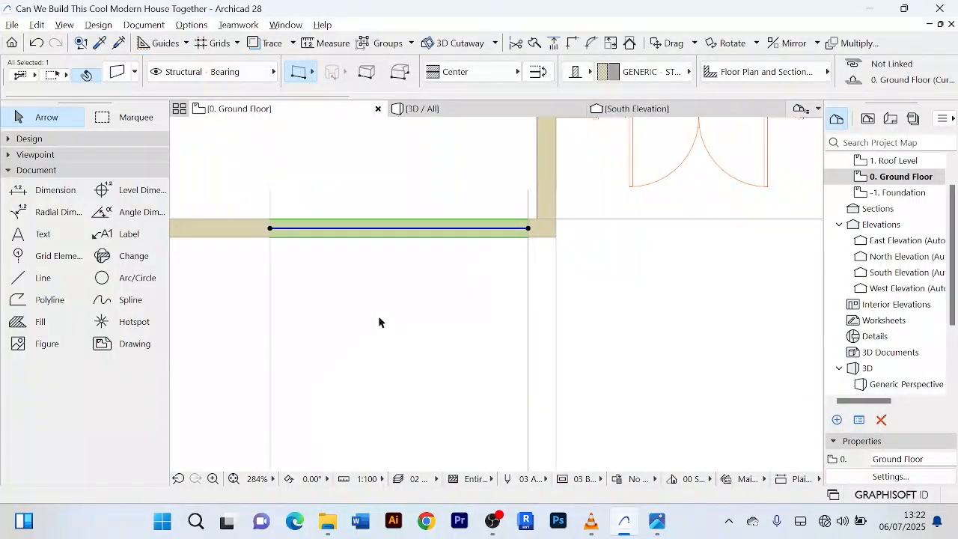
{"action": "scroll", "coordinate": [379, 322], "scroll_direction": "down", "scroll_amount": 2}
{"action": "scroll", "coordinate": [382, 318], "scroll_direction": "down", "scroll_amount": 3}
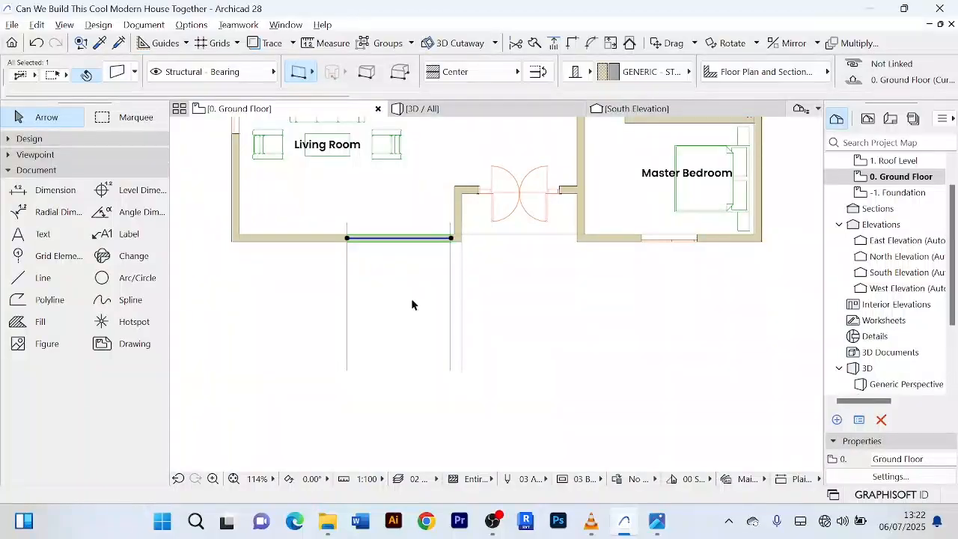
- Override all surfaces of the selected south wall segment with Glass - Blue
{"action": "key", "text": "ctrl+t"}
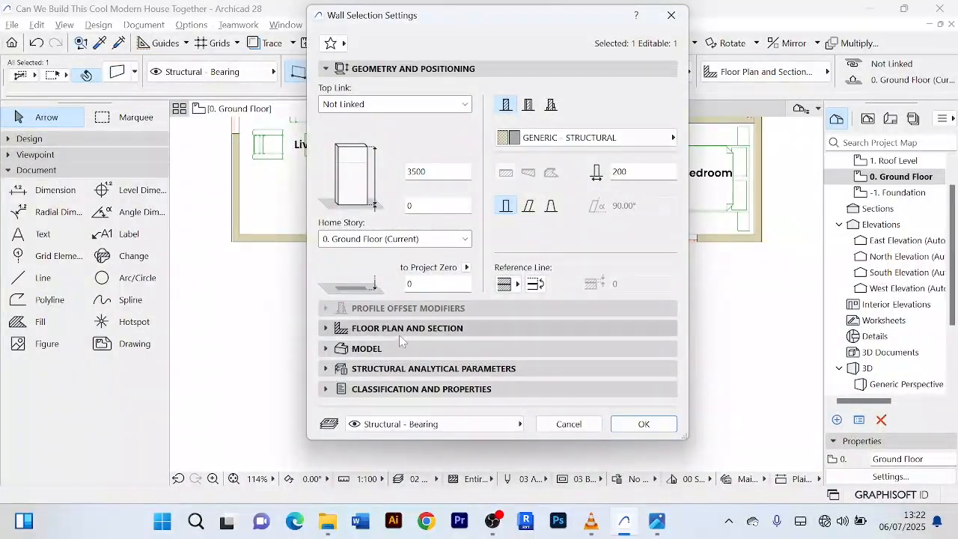
{"action": "left_click", "coordinate": [325, 349]}
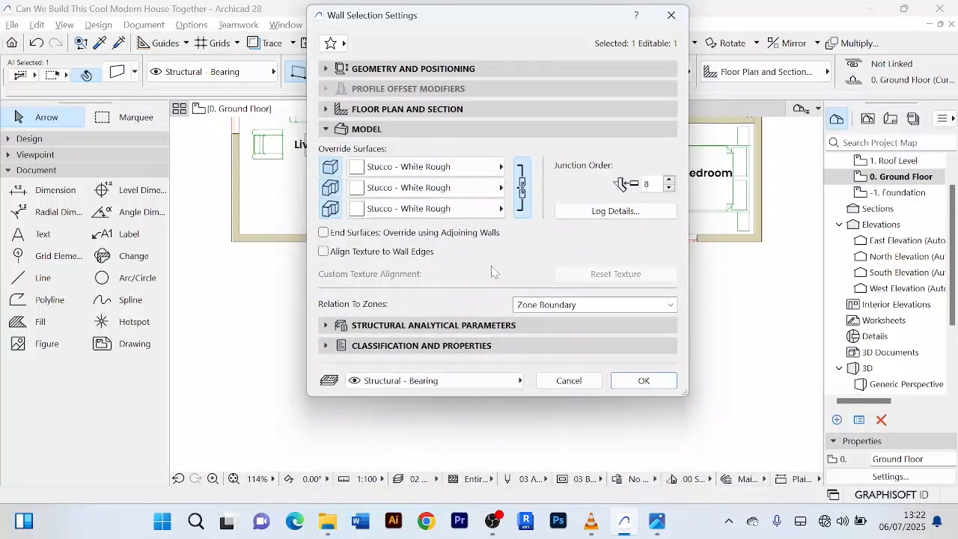
{"action": "left_click", "coordinate": [500, 166]}
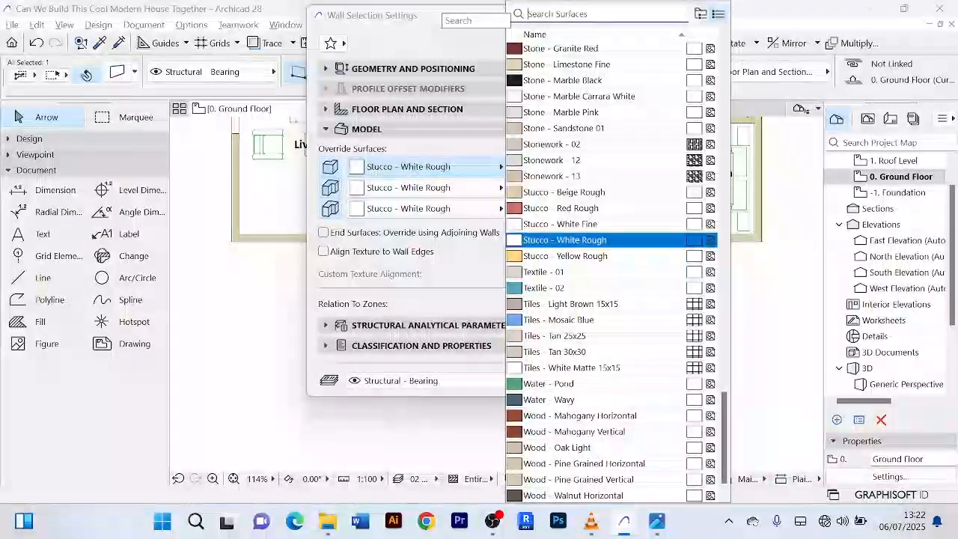
{"action": "type", "text": "glass"}
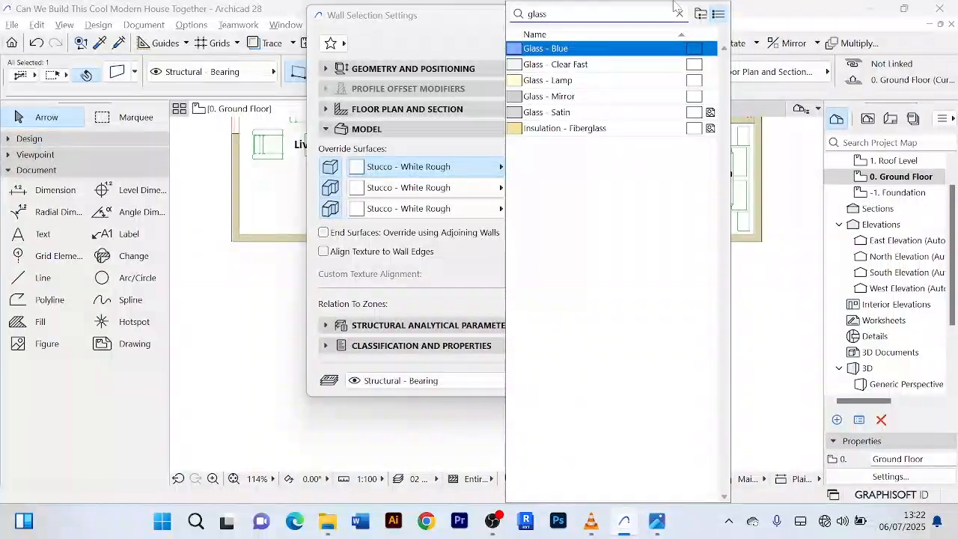
{"action": "left_click", "coordinate": [599, 49]}
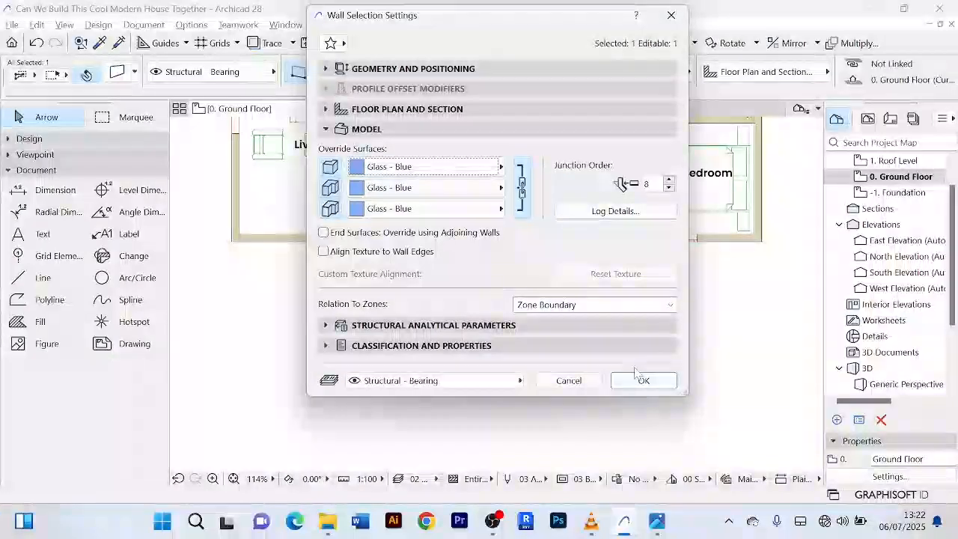
{"action": "left_click", "coordinate": [641, 381]}
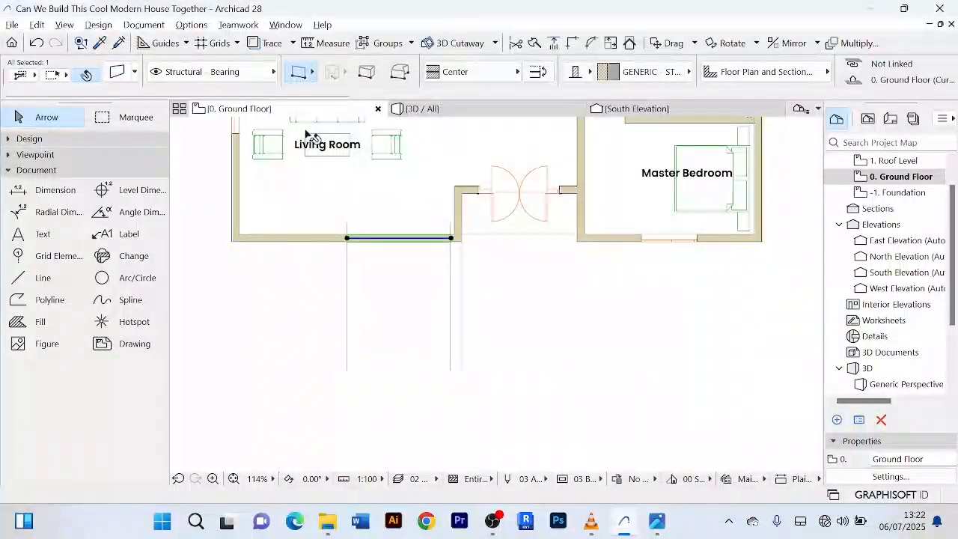
- Clear the selection in the 3D view and examine the glass wall segment beside the entrance from the front and above
{"action": "left_click", "coordinate": [454, 112]}
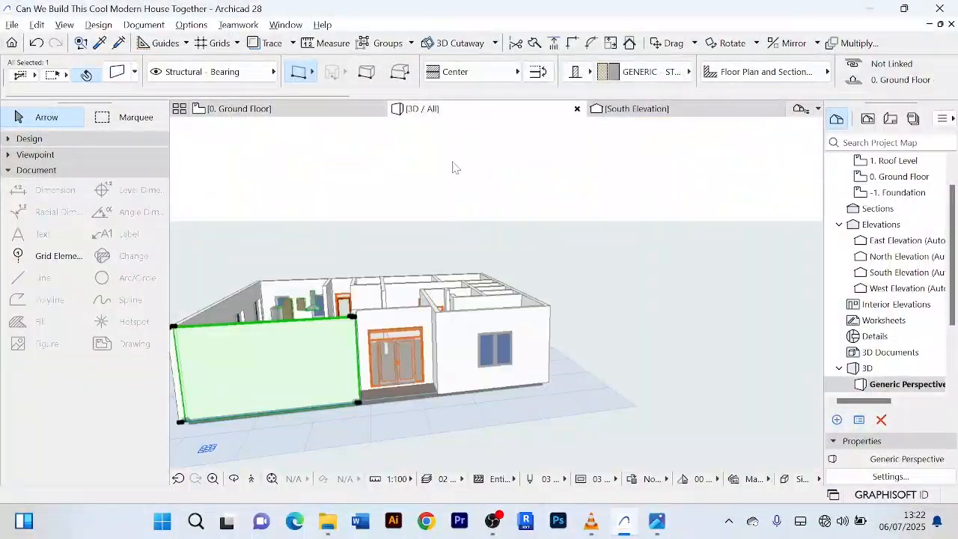
{"action": "left_click", "coordinate": [731, 300]}
{"action": "scroll", "coordinate": [691, 306], "scroll_direction": "down", "scroll_amount": 2}
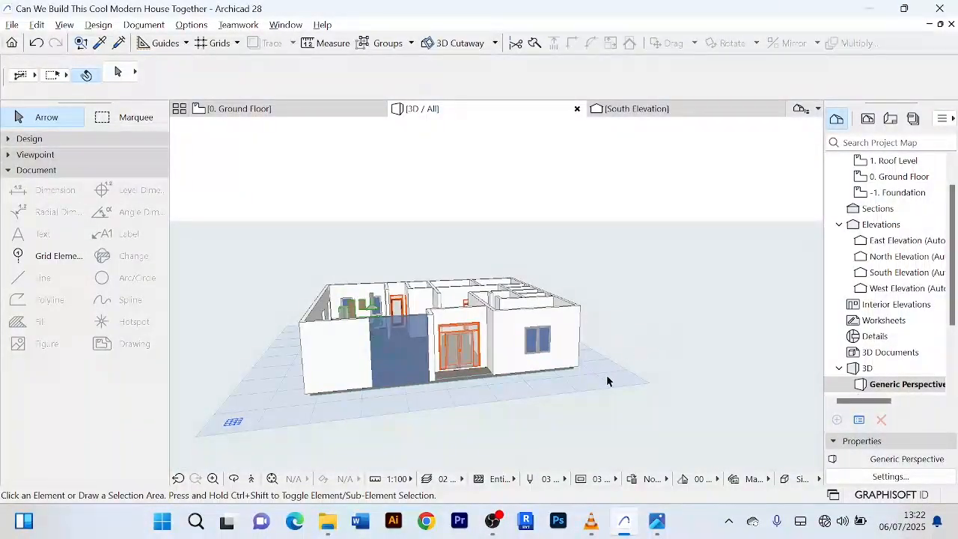
{"action": "middle_click_drag", "start_coordinate": [606, 381], "coordinate": [361, 323], "text": "shift"}
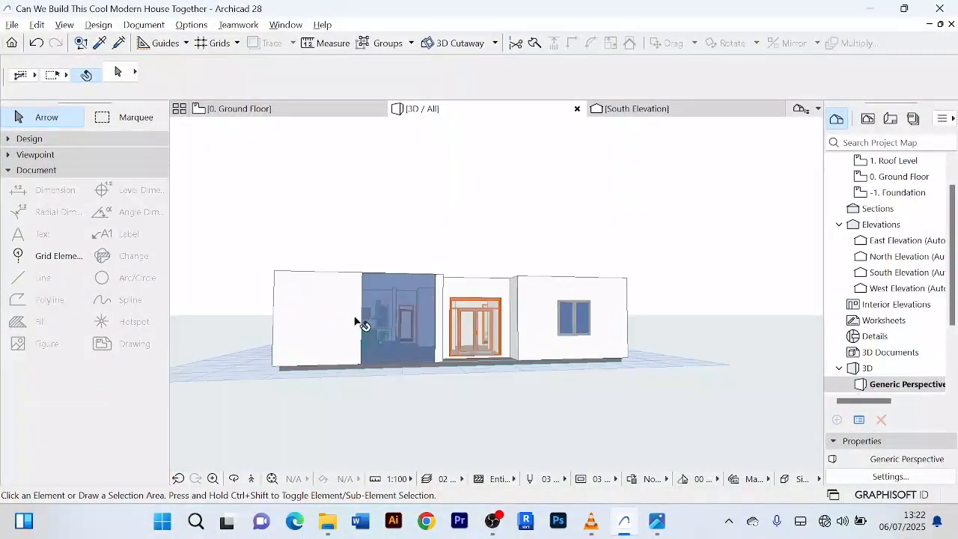
{"action": "scroll", "coordinate": [417, 321], "scroll_direction": "up", "scroll_amount": 5}
{"action": "scroll", "coordinate": [417, 320], "scroll_direction": "down", "scroll_amount": 1}
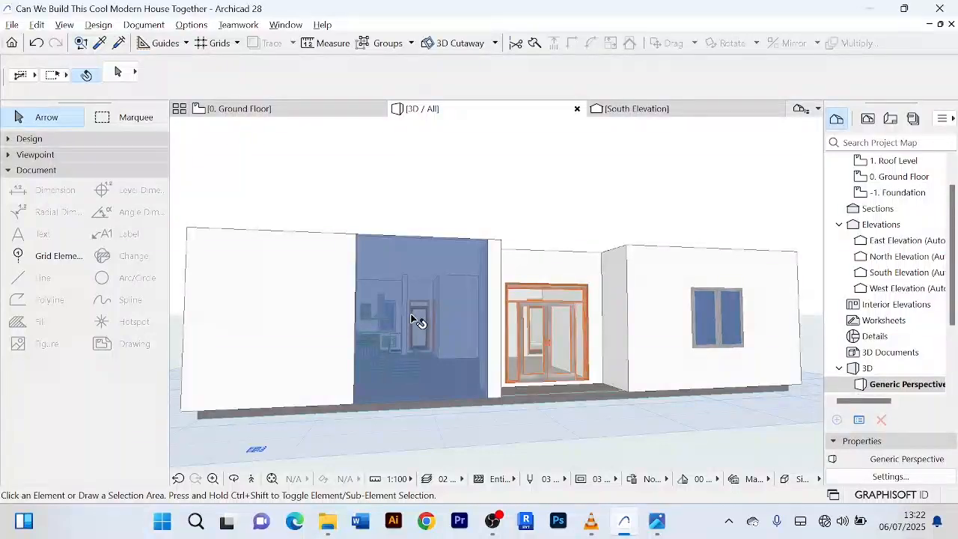
{"action": "scroll", "coordinate": [417, 321], "scroll_direction": "down", "scroll_amount": 2}
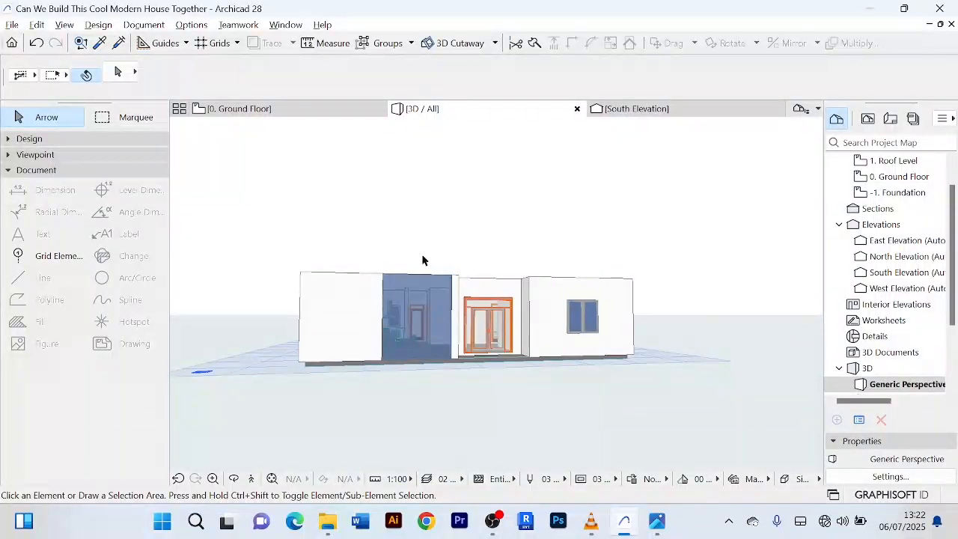
{"action": "middle_click_drag", "start_coordinate": [417, 263], "coordinate": [639, 310], "text": "shift"}
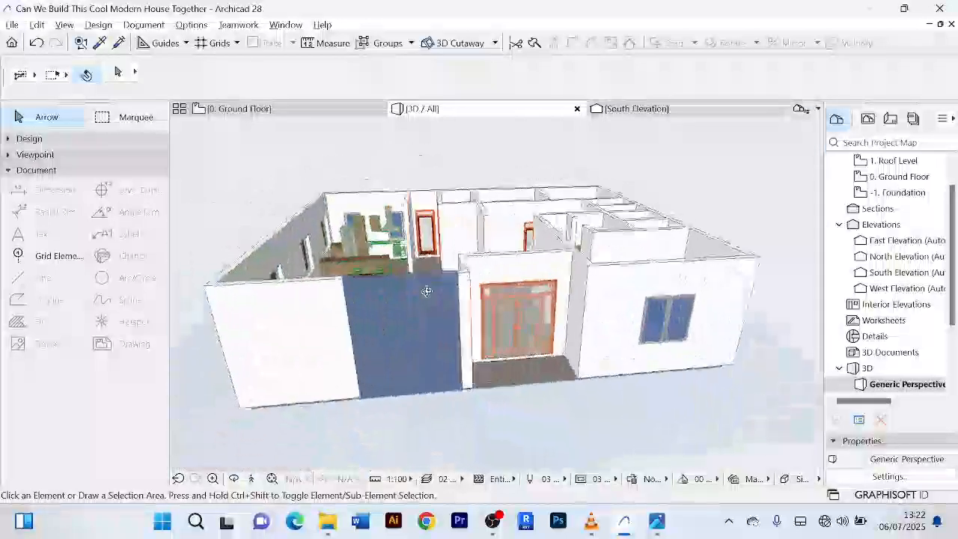
{"action": "scroll", "coordinate": [413, 309], "scroll_direction": "up", "scroll_amount": 5}
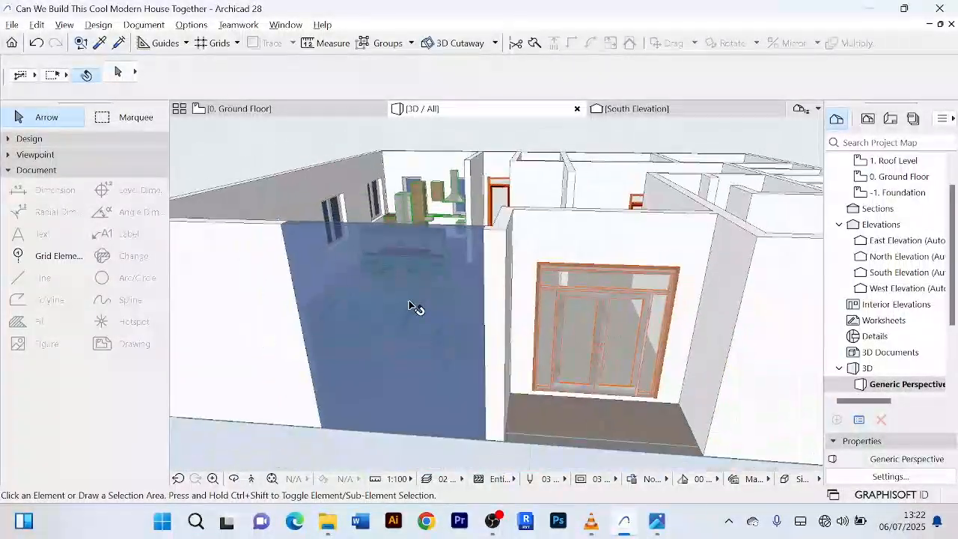
{"action": "middle_click_drag", "start_coordinate": [413, 307], "coordinate": [651, 250], "text": "shift"}
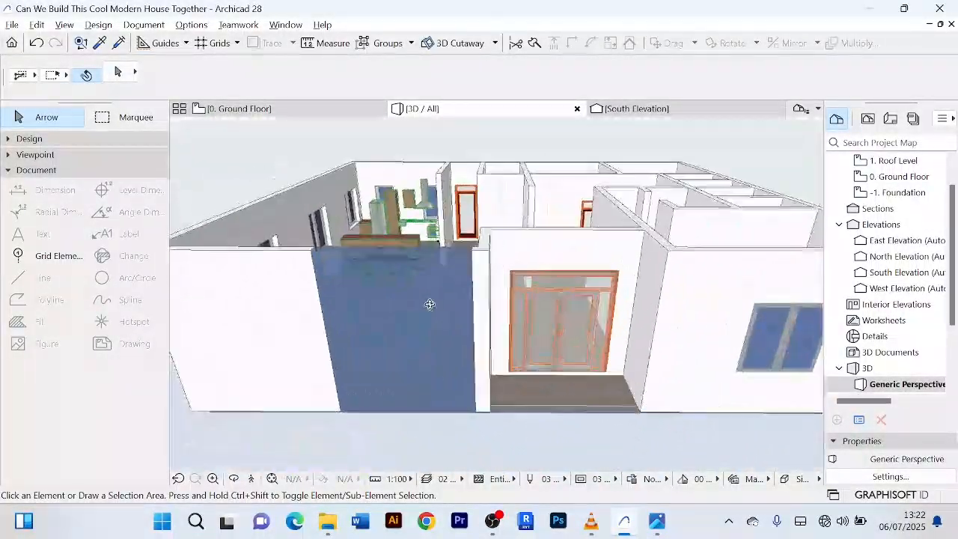
{"action": "middle_click_drag", "start_coordinate": [430, 304], "coordinate": [457, 279], "text": "shift"}
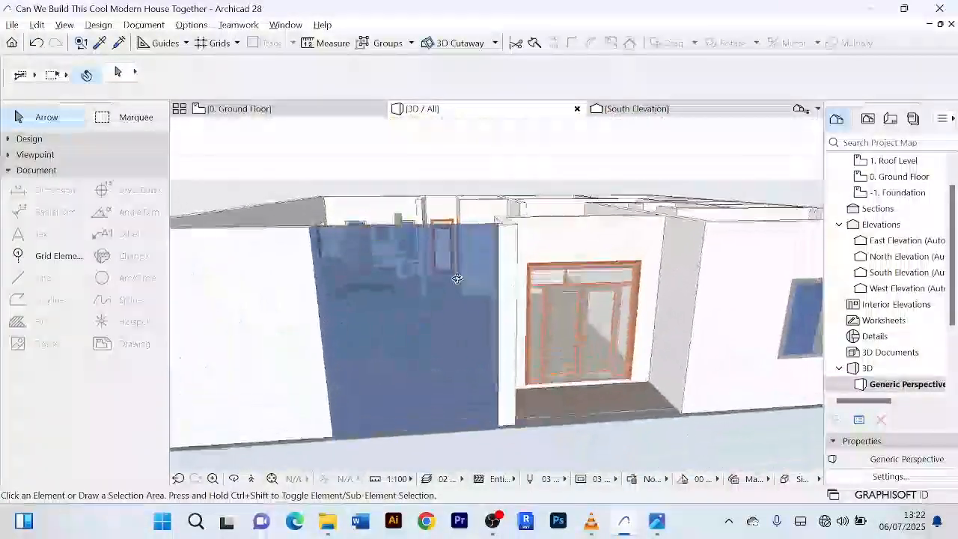
{"action": "scroll", "coordinate": [458, 279], "scroll_direction": "down", "scroll_amount": 6}
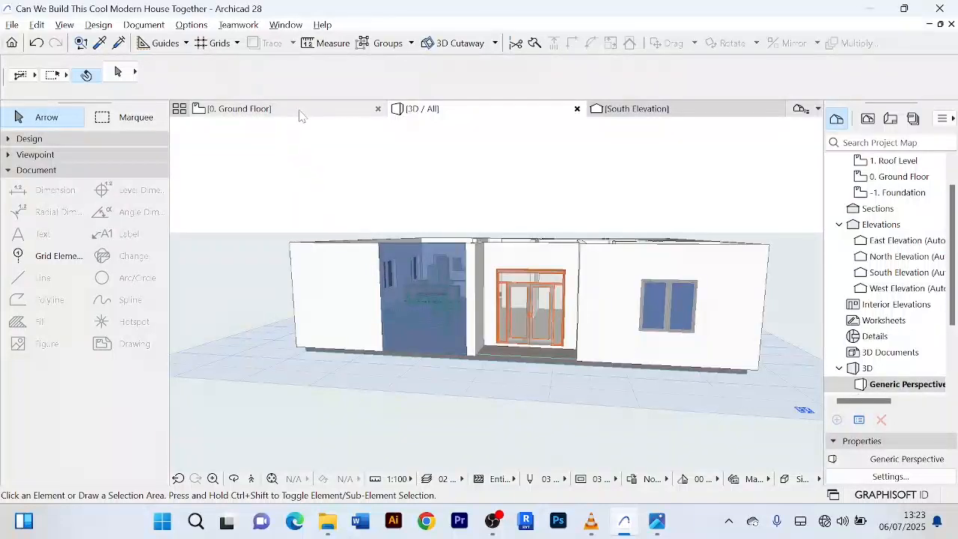
{"action": "left_click", "coordinate": [299, 115]}
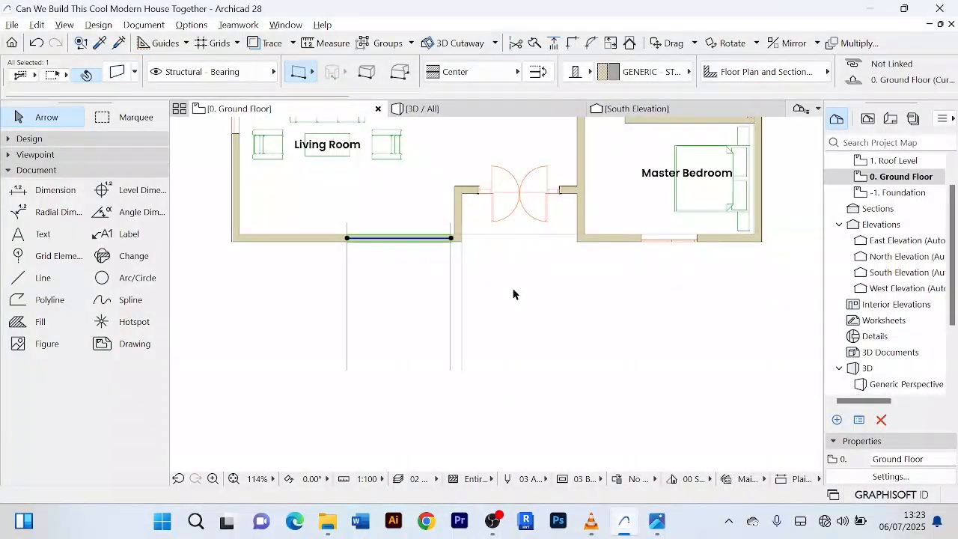
{"action": "scroll", "coordinate": [393, 258], "scroll_direction": "up", "scroll_amount": 2}
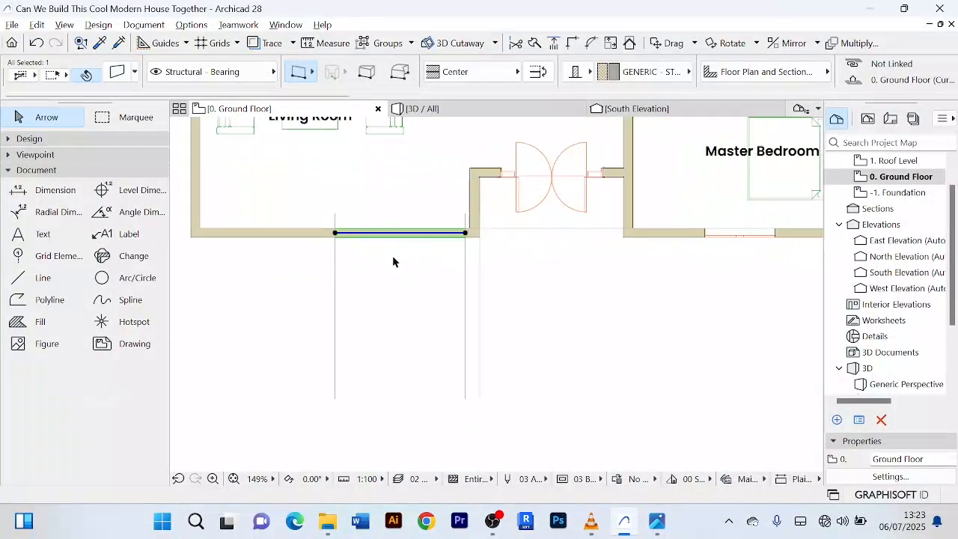
{"action": "scroll", "coordinate": [392, 261], "scroll_direction": "up", "scroll_amount": 4}
{"action": "scroll", "coordinate": [330, 272], "scroll_direction": "down", "scroll_amount": 5}
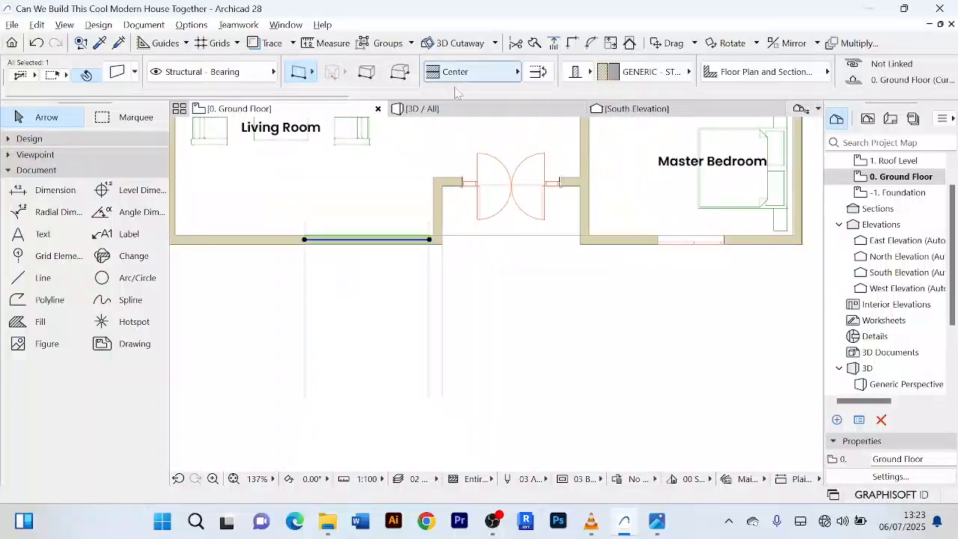
- Inspect the front facade in 3D at eye level, checking the glass wall's proportions against the entrance and the plain wall
{"action": "left_click", "coordinate": [422, 108]}
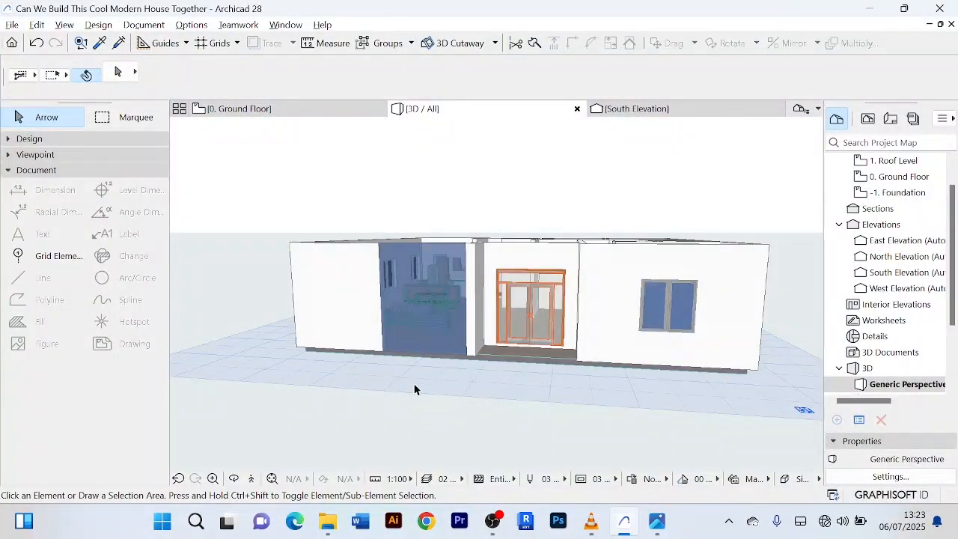
{"action": "scroll", "coordinate": [417, 402], "scroll_direction": "down", "scroll_amount": 1}
{"action": "middle_click_drag", "start_coordinate": [417, 401], "coordinate": [471, 393], "text": "shift"}
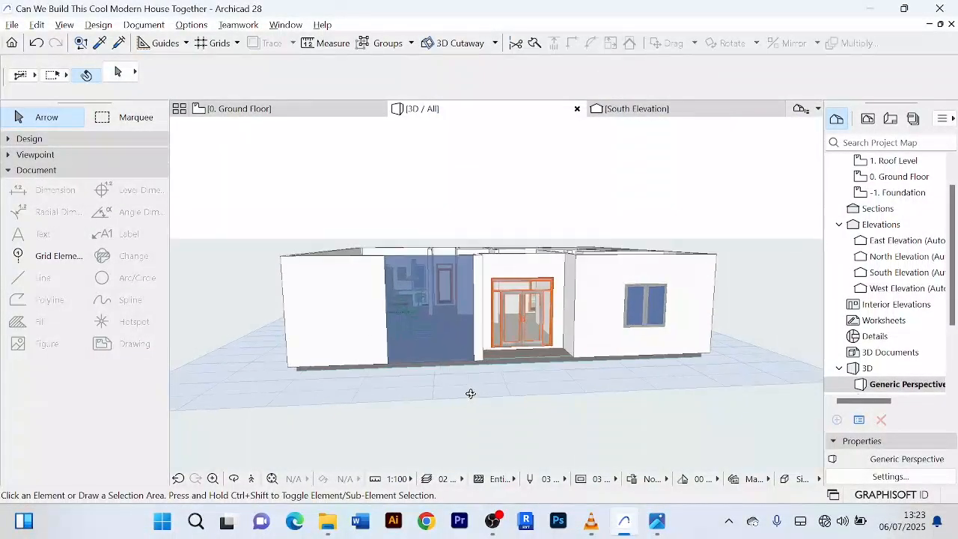
{"action": "scroll", "coordinate": [409, 267], "scroll_direction": "up", "scroll_amount": 4}
{"action": "middle_click_drag", "start_coordinate": [419, 451], "coordinate": [391, 439], "text": "shift"}
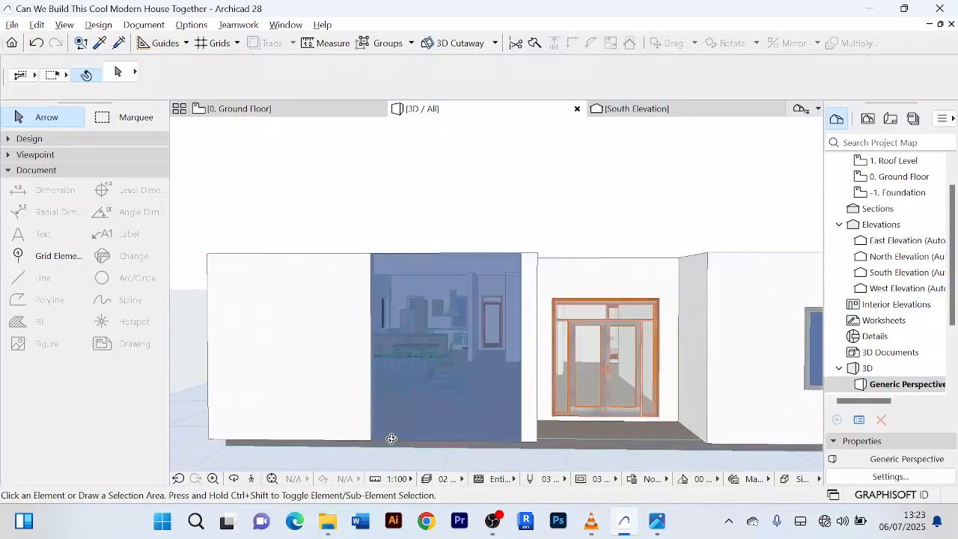
{"action": "scroll", "coordinate": [458, 281], "scroll_direction": "down", "scroll_amount": 3}
{"action": "mouse_move", "coordinate": [449, 285]}
{"action": "middle_mouse_down", "text": "shift"}
{"action": "mouse_move", "coordinate": [455, 317]}
{"action": "mouse_move", "coordinate": [453, 300]}
{"action": "middle_mouse_up", "text": "shift"}
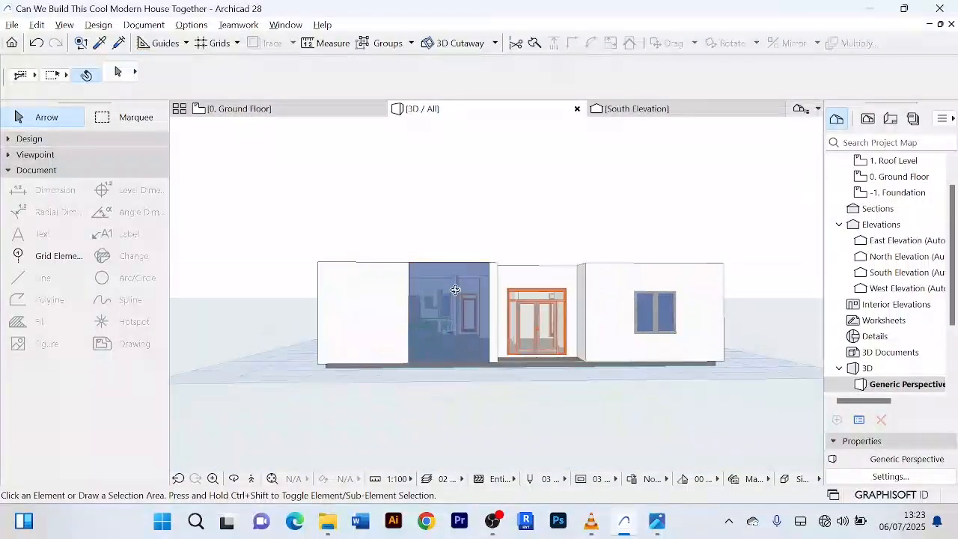
{"action": "scroll", "coordinate": [443, 302], "scroll_direction": "up", "scroll_amount": 2}
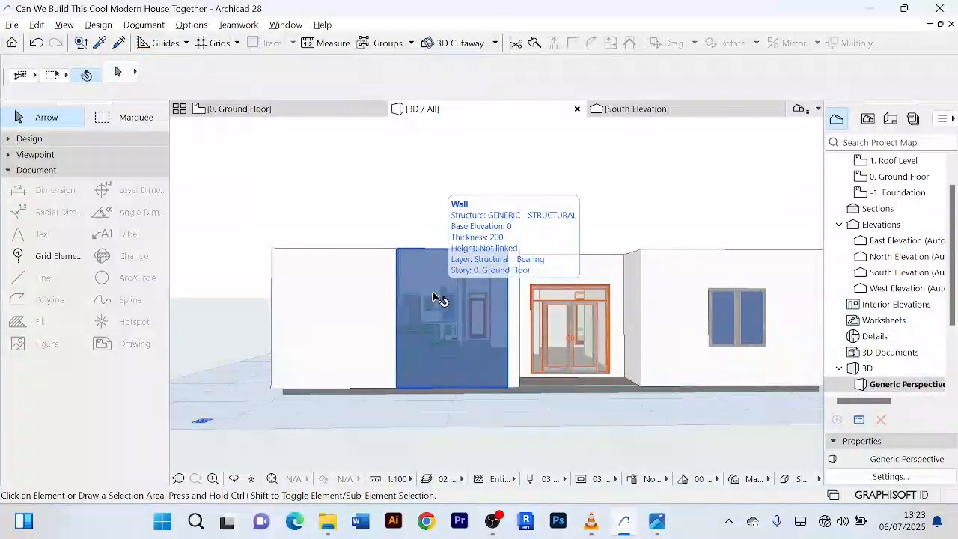
{"action": "scroll", "coordinate": [451, 212], "scroll_direction": "up", "scroll_amount": 2}
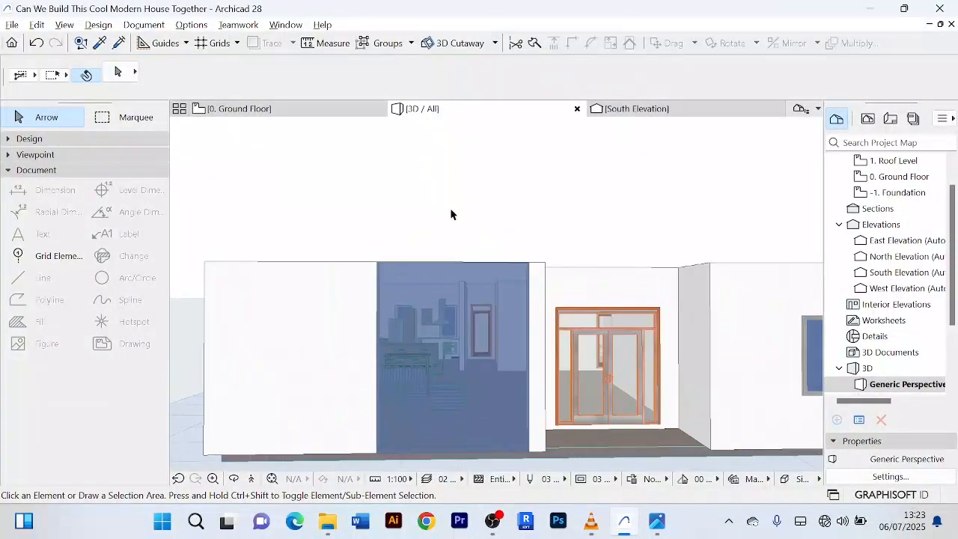
{"action": "scroll", "coordinate": [451, 211], "scroll_direction": "down", "scroll_amount": 2}
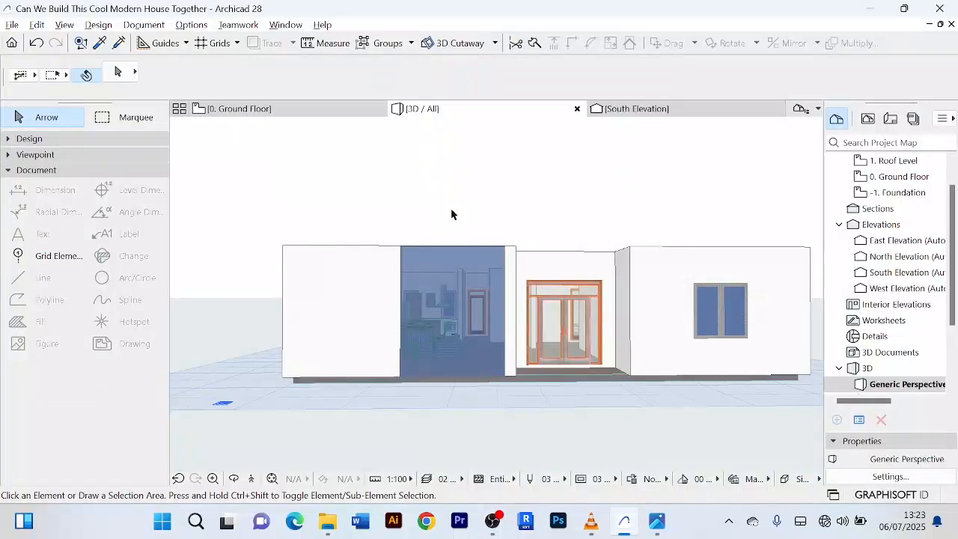
{"action": "mouse_move", "coordinate": [451, 215]}
{"action": "middle_mouse_down", "text": "shift"}
{"action": "mouse_move", "coordinate": [444, 277]}
{"action": "mouse_move", "coordinate": [481, 217]}
{"action": "mouse_move", "coordinate": [460, 240]}
{"action": "mouse_move", "coordinate": [454, 223]}
{"action": "mouse_move", "coordinate": [439, 229]}
{"action": "middle_mouse_up", "text": "shift"}
- In the ground floor plan, copy the drafting line at the glass wall's west end 600 mm to the east
{"action": "left_click", "coordinate": [300, 110]}
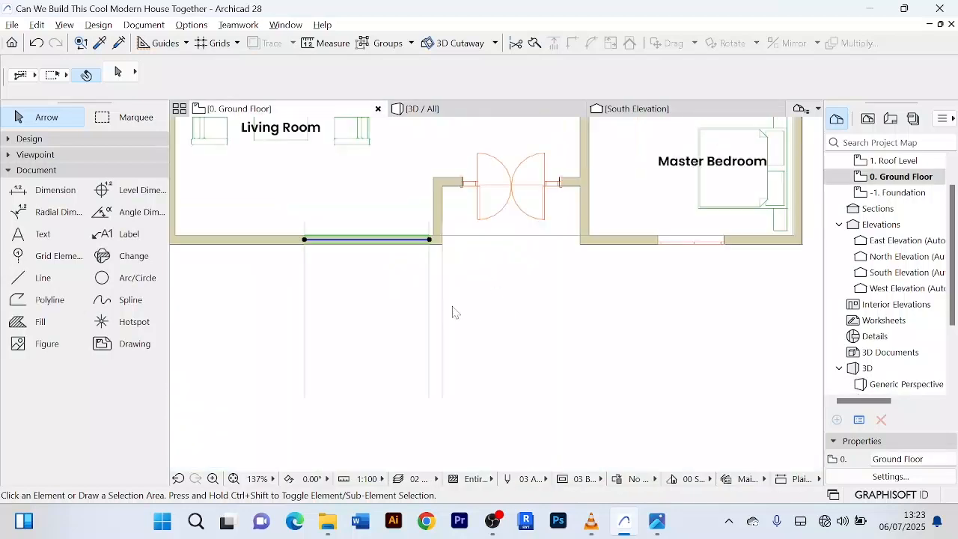
{"action": "key", "text": "Escape"}
{"action": "scroll", "coordinate": [343, 295], "scroll_direction": "up", "scroll_amount": 5}
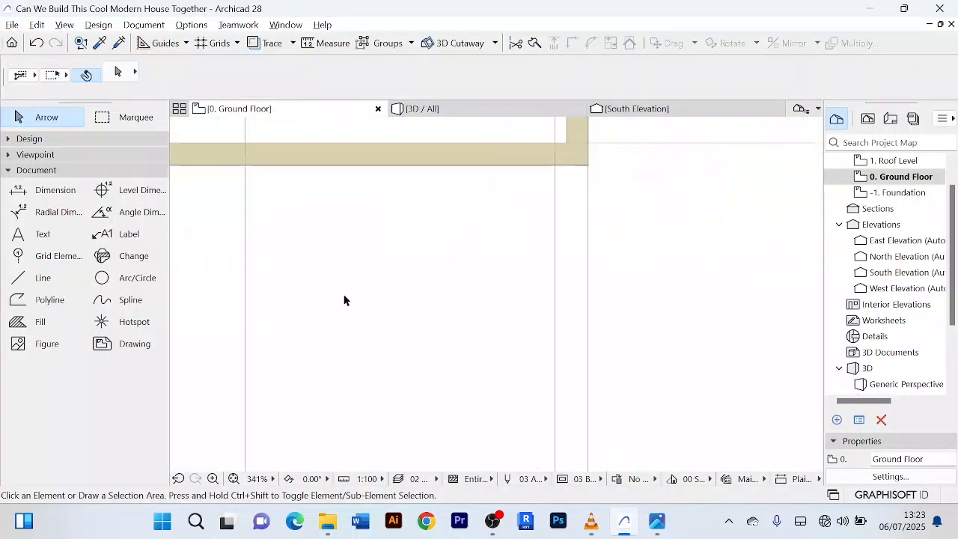
{"action": "scroll", "coordinate": [343, 295], "scroll_direction": "down", "scroll_amount": 4}
{"action": "middle_click_drag", "start_coordinate": [344, 295], "coordinate": [358, 301]}
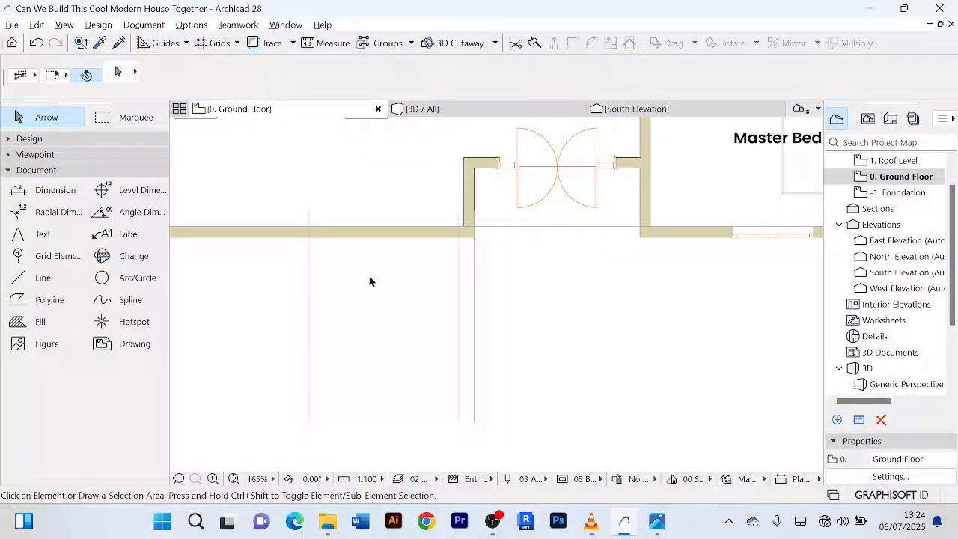
{"action": "left_click", "coordinate": [310, 280]}
{"action": "scroll", "coordinate": [321, 296], "scroll_direction": "up", "scroll_amount": 4}
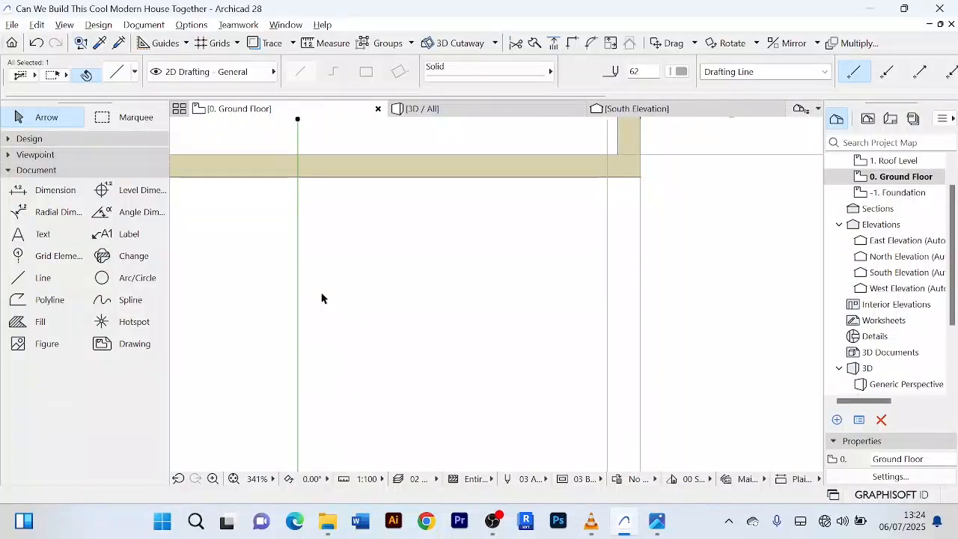
{"action": "key", "text": "ctrl+alt+d"}
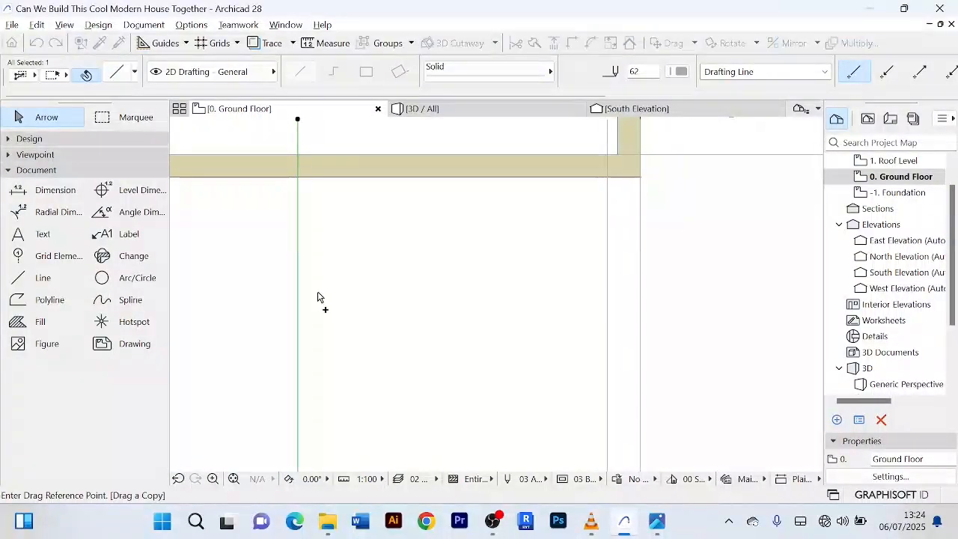
{"action": "left_click", "coordinate": [298, 280]}
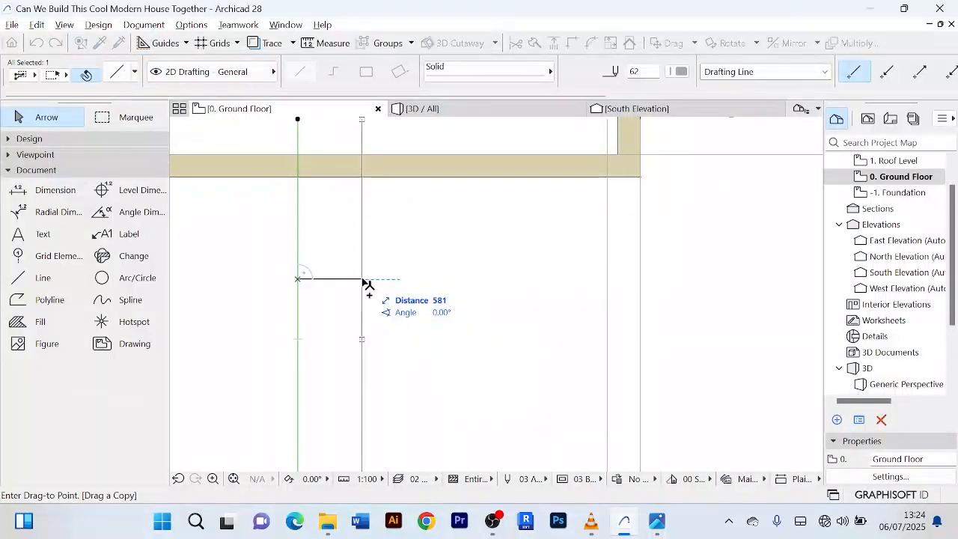
{"action": "type", "text": "600"}
{"action": "key", "text": "Return"}
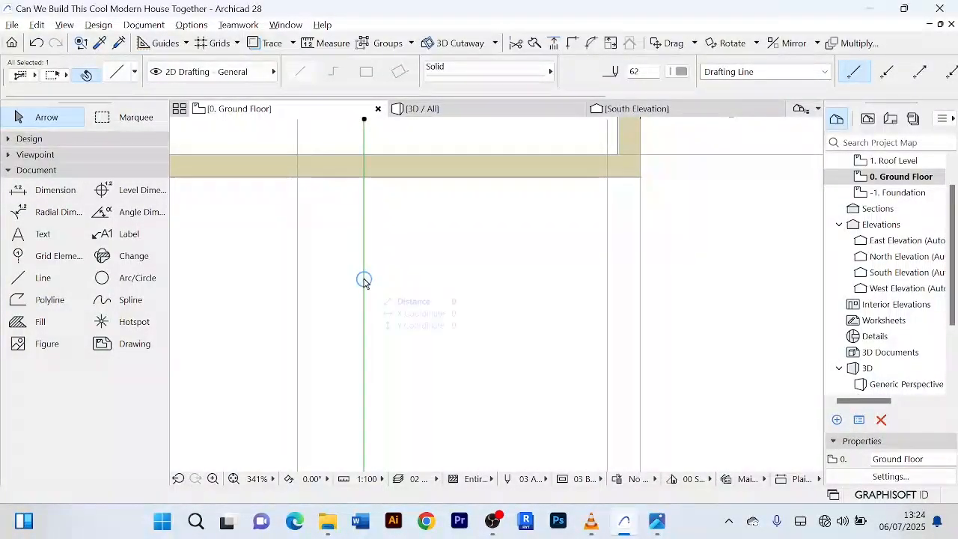
- Copy the new drafting line a very short distance farther east to mark a thin strip across the glass wall
{"action": "key", "text": "ctrl+shift+d"}
{"action": "left_click", "coordinate": [364, 279]}
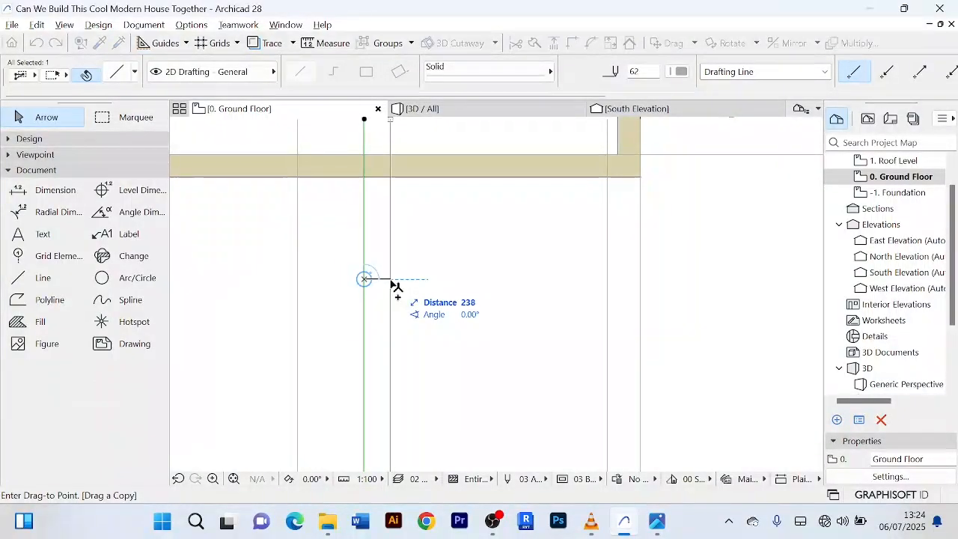
{"action": "left_click", "coordinate": [370, 283]}
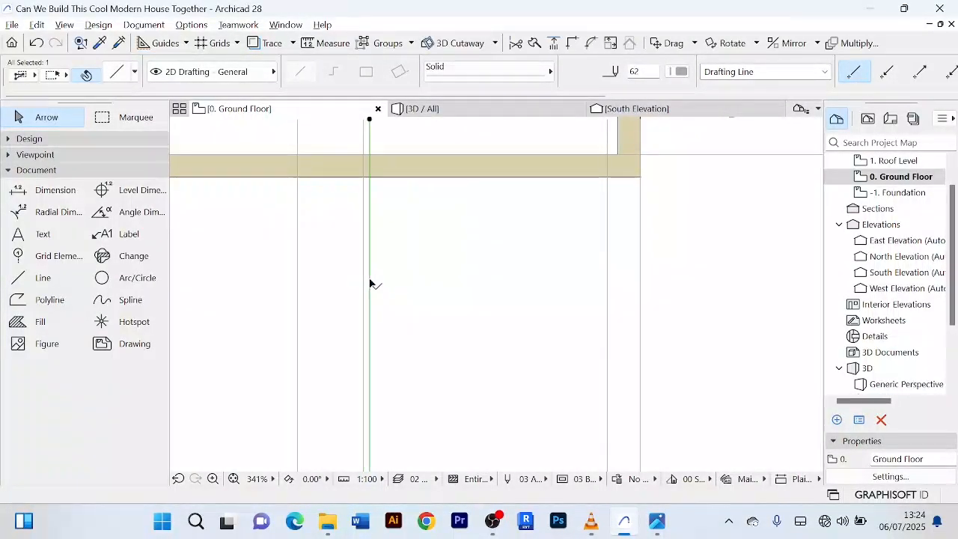
- Copy the drafting line at the glass wall's east end 600 mm to the west
{"action": "left_click", "coordinate": [607, 302]}
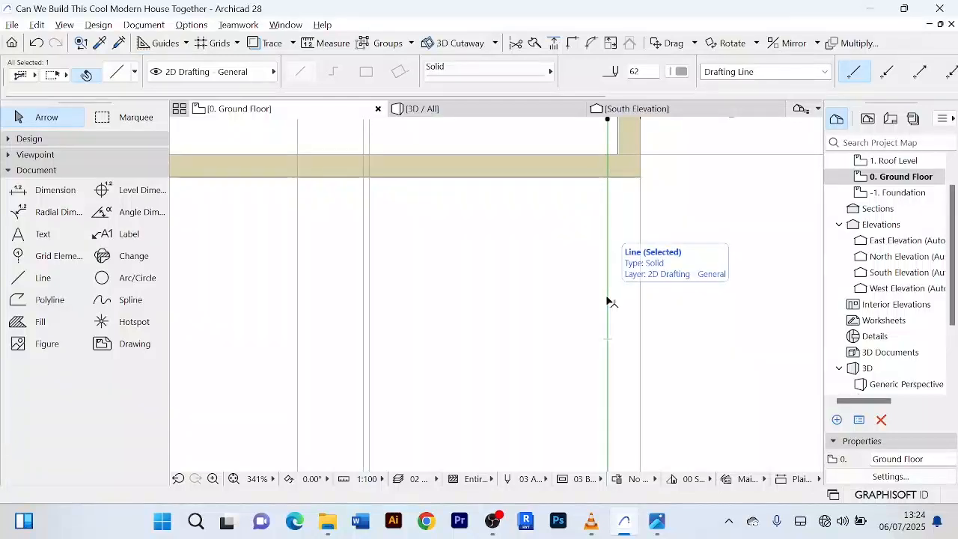
{"action": "key", "text": "ctrl+alt+d"}
{"action": "left_click", "coordinate": [607, 297]}
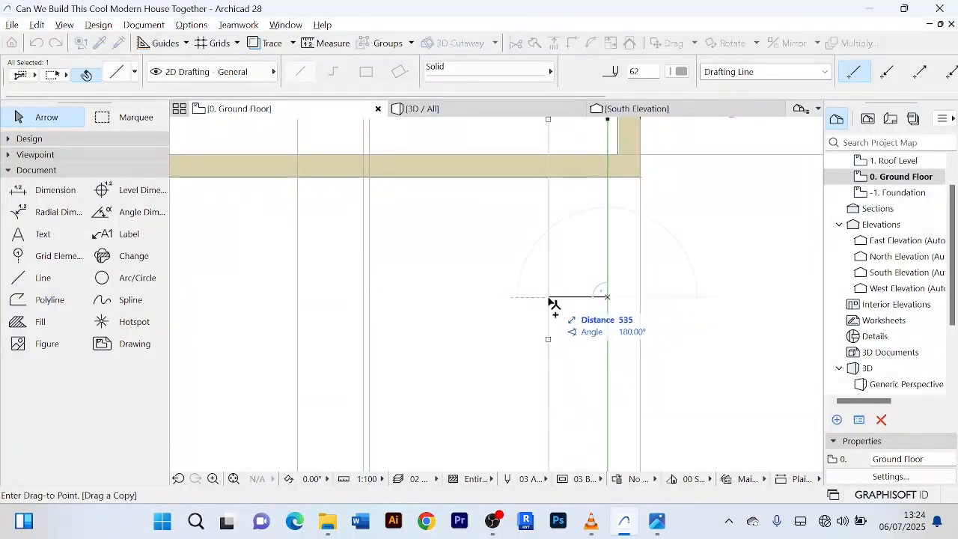
{"action": "type", "text": "600"}
{"action": "key", "text": "Return"}
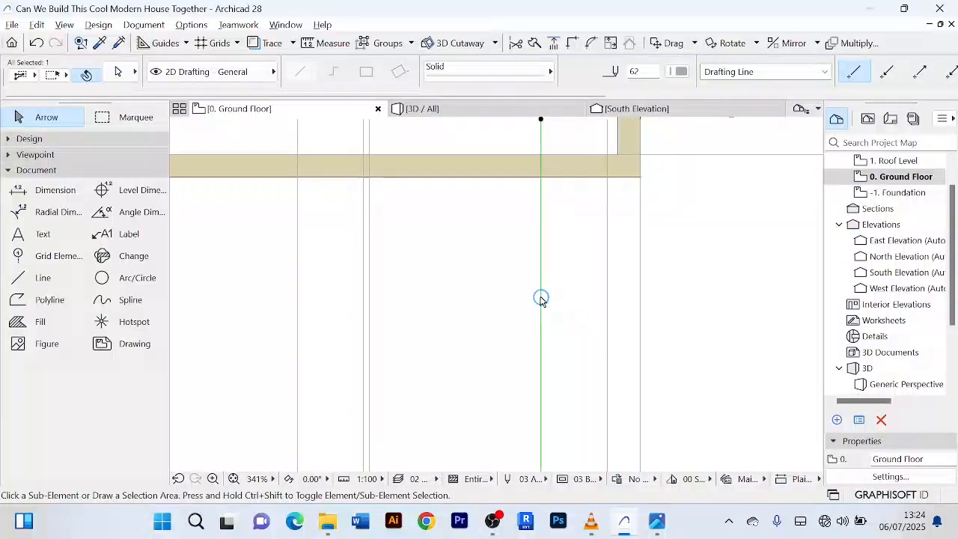
- Copy that second offset line a very short distance farther west to mark another thin strip, and clear the selection
{"action": "key", "text": "ctrl+alt+d"}
{"action": "left_click", "coordinate": [541, 297]}
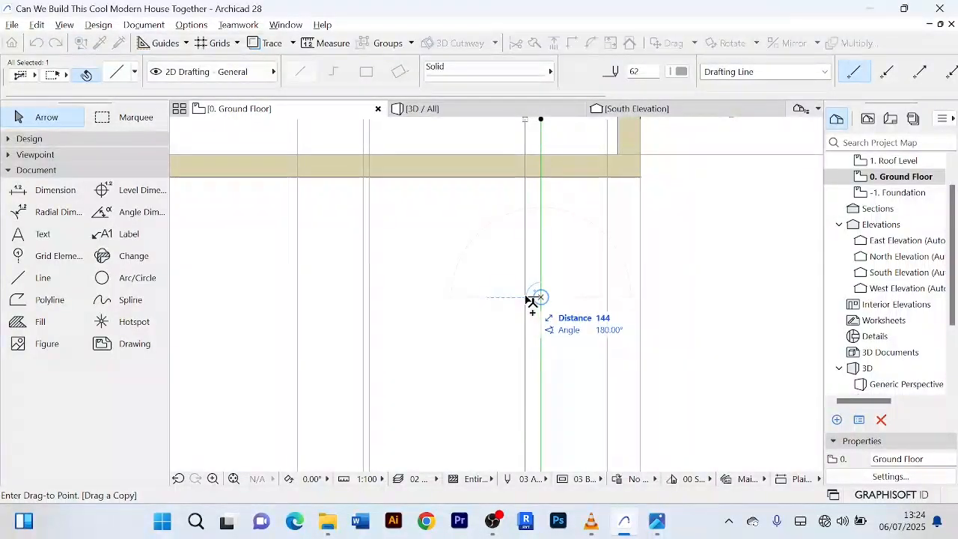
{"action": "key", "text": "Return"}
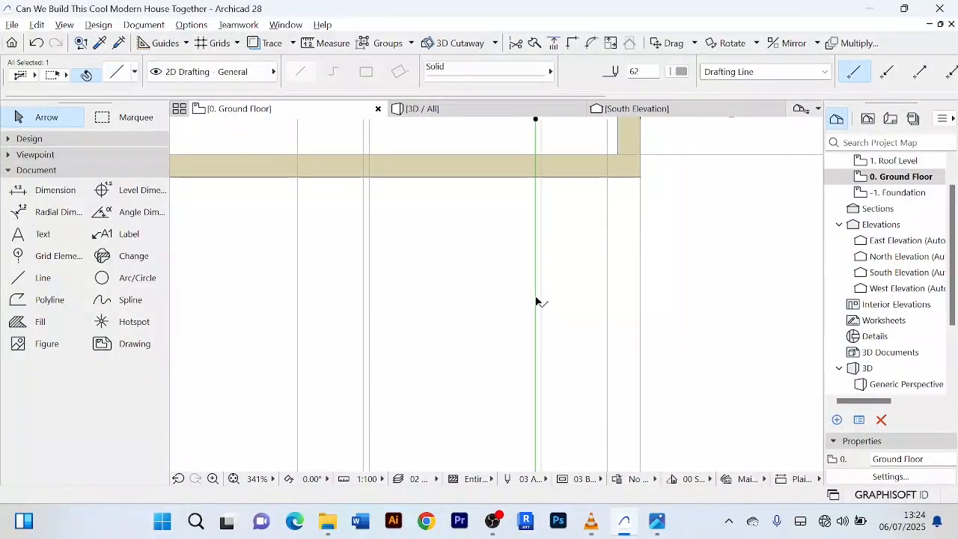
{"action": "scroll", "coordinate": [596, 222], "scroll_direction": "up", "scroll_amount": 4}
{"action": "left_click", "coordinate": [564, 265]}
{"action": "scroll", "coordinate": [564, 266], "scroll_direction": "down", "scroll_amount": 7}
{"action": "middle_click_drag", "start_coordinate": [564, 267], "coordinate": [525, 353]}
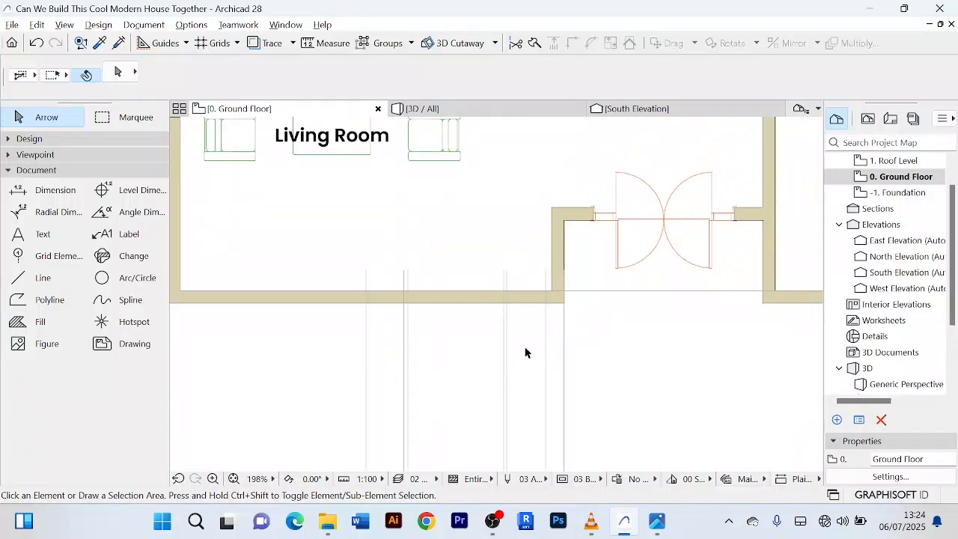
- Split the glass wall along the eastern line of the east strip's pair, keeping the western part selected
{"action": "left_click", "coordinate": [476, 300]}
{"action": "scroll", "coordinate": [513, 224], "scroll_direction": "up", "scroll_amount": 4}
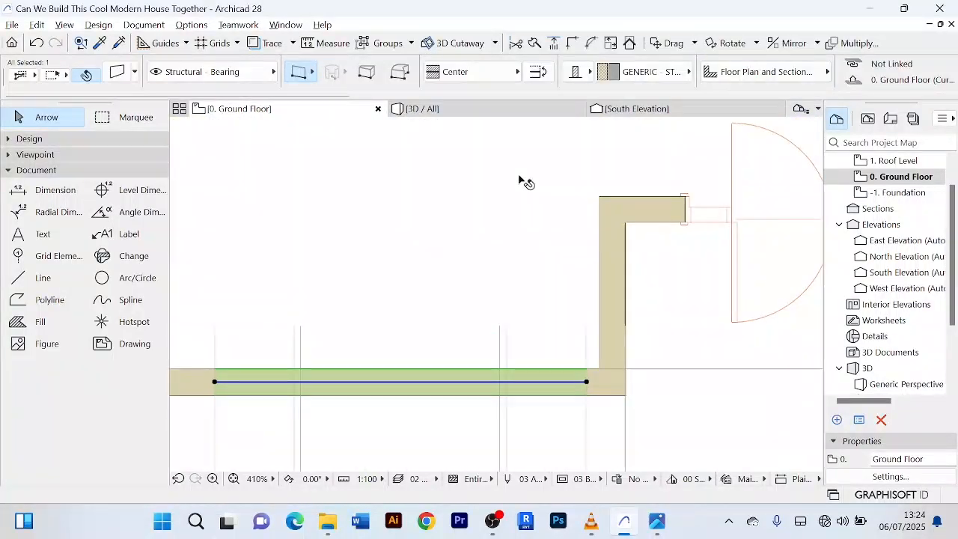
{"action": "left_click", "coordinate": [536, 44]}
{"action": "scroll", "coordinate": [523, 396], "scroll_direction": "up", "scroll_amount": 6}
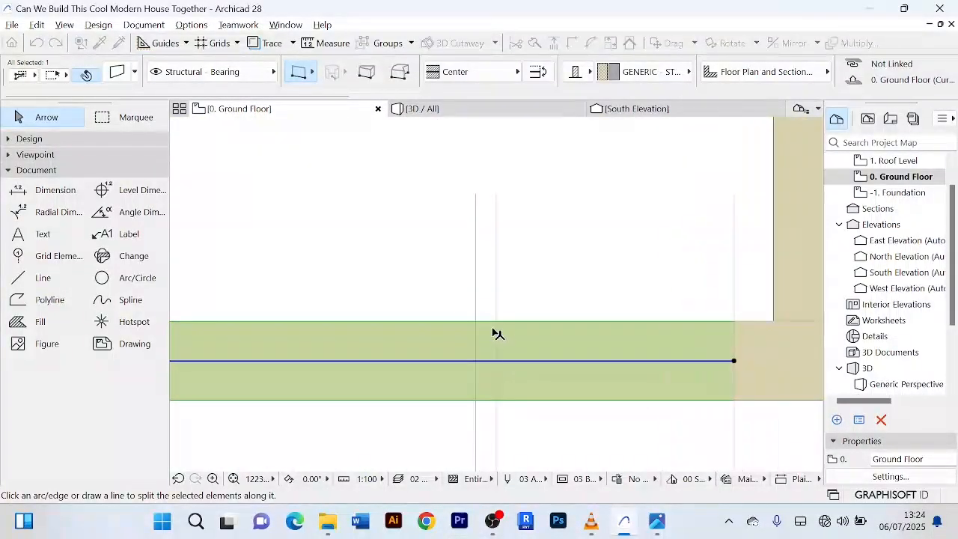
{"action": "left_click", "coordinate": [496, 323]}
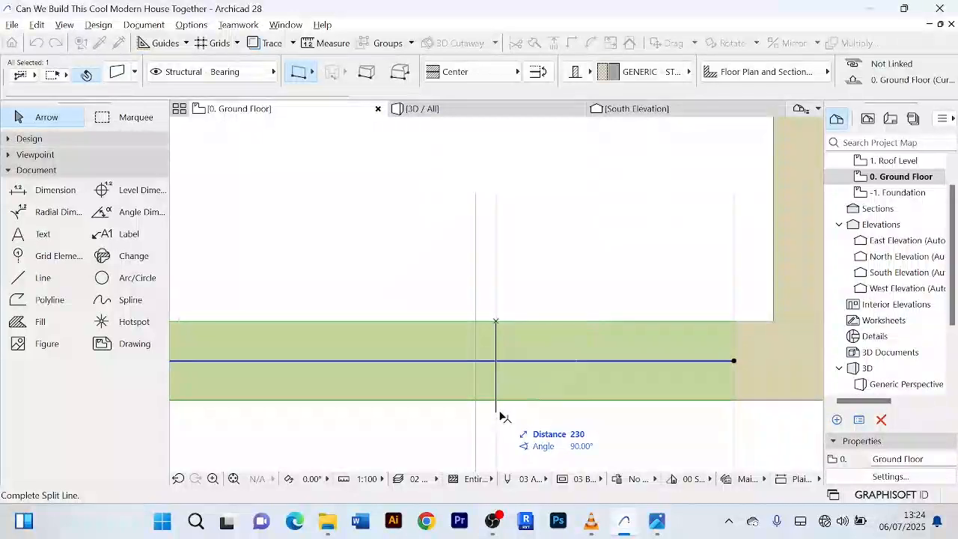
{"action": "left_click", "coordinate": [498, 410]}
{"action": "left_click", "coordinate": [493, 379]}
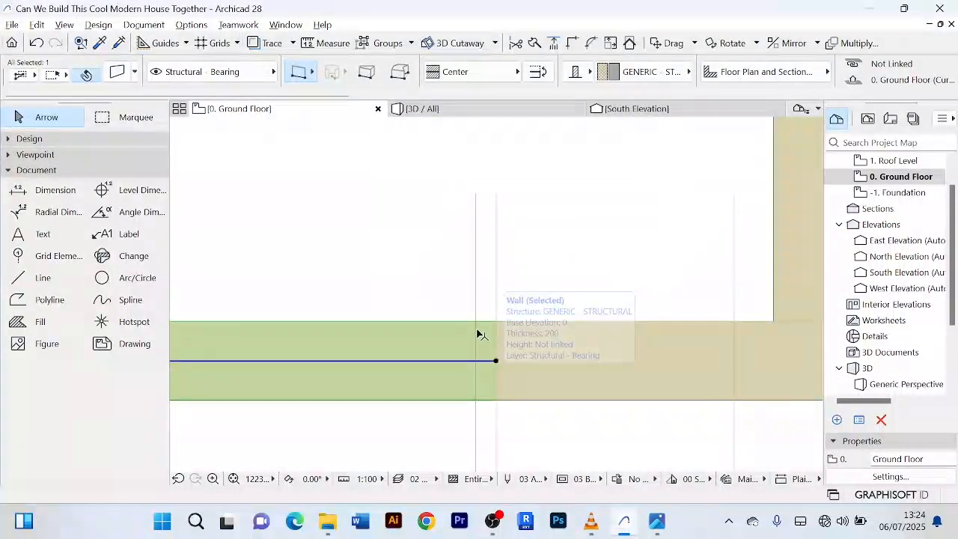
- Split the selected glass wall along the western line of the east strip's pair, keeping the western part selected
{"action": "left_click", "coordinate": [534, 42]}
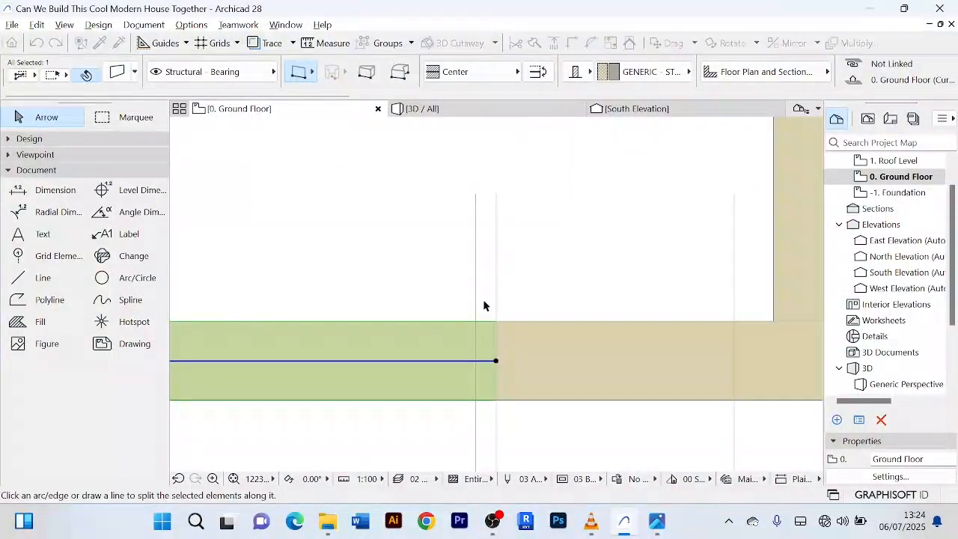
{"action": "left_click", "coordinate": [477, 323]}
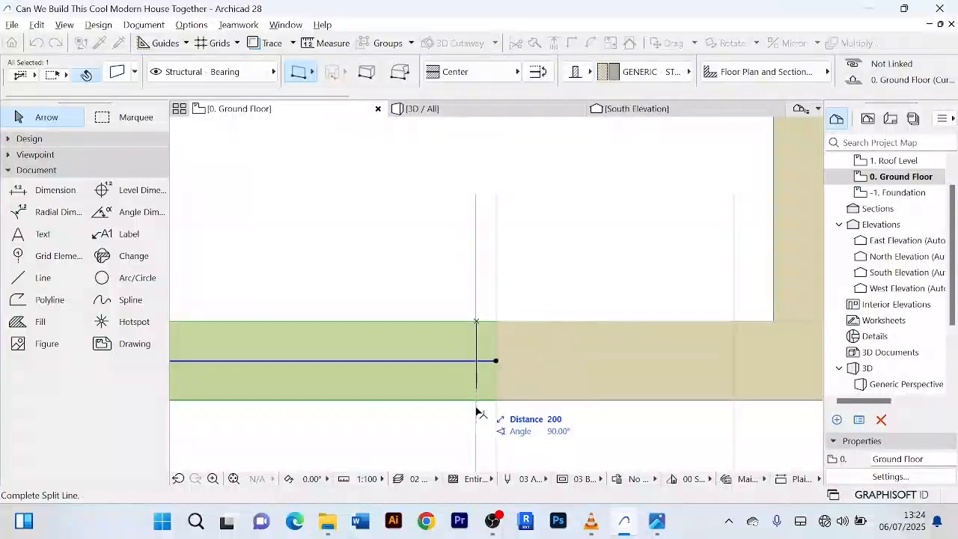
{"action": "left_click", "coordinate": [476, 418]}
{"action": "left_click", "coordinate": [459, 382]}
{"action": "scroll", "coordinate": [412, 422], "scroll_direction": "down", "scroll_amount": 5}
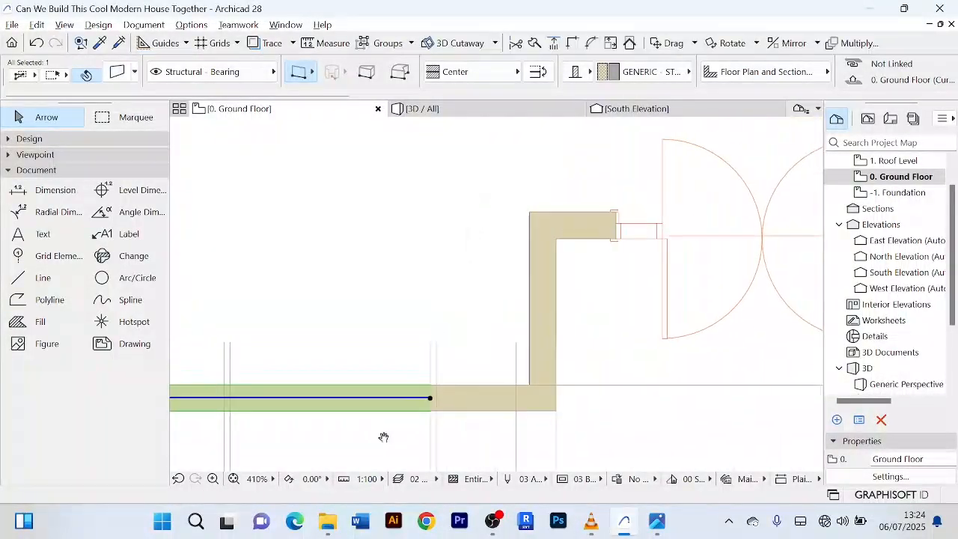
{"action": "middle_click_drag", "start_coordinate": [385, 437], "coordinate": [639, 348]}
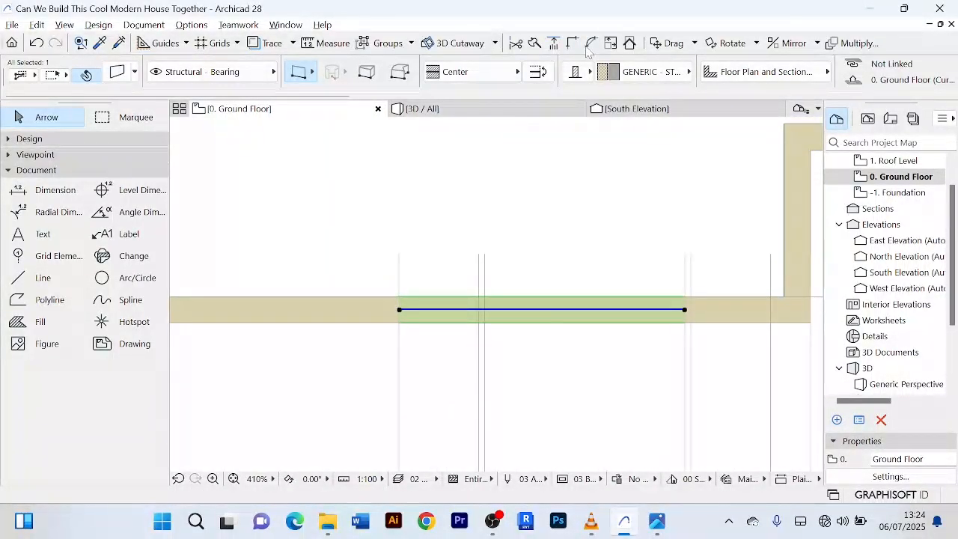
- Split the remaining glass wall along the eastern line of the west strip's pair, keeping the eastern part selected
{"action": "left_click", "coordinate": [534, 42]}
{"action": "scroll", "coordinate": [485, 314], "scroll_direction": "up", "scroll_amount": 5}
{"action": "scroll", "coordinate": [485, 329], "scroll_direction": "up", "scroll_amount": 1}
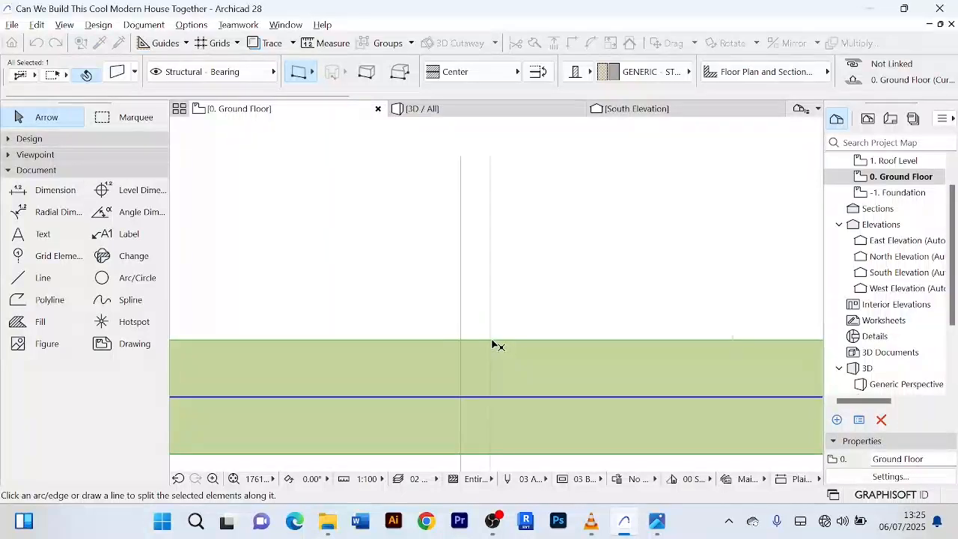
{"action": "left_click", "coordinate": [490, 342]}
{"action": "left_click", "coordinate": [492, 458]}
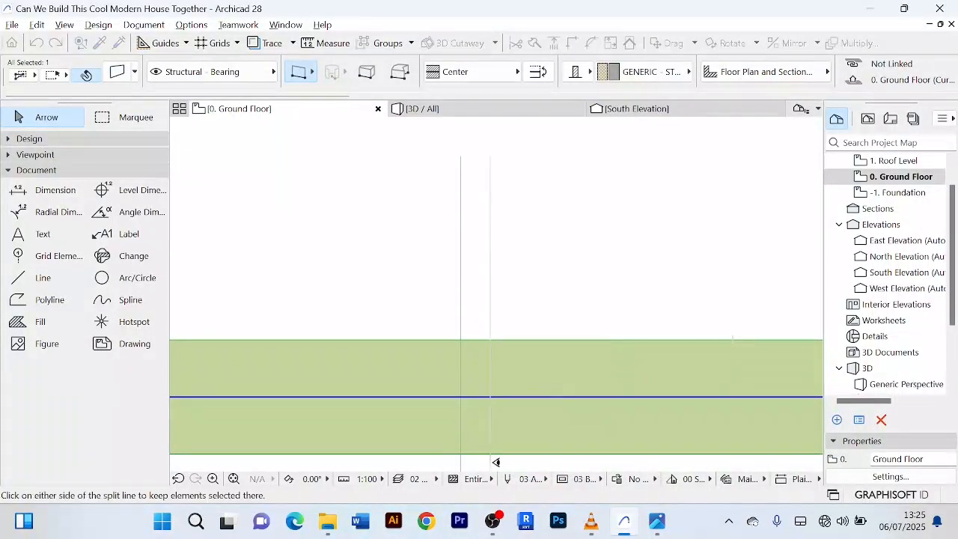
{"action": "left_click", "coordinate": [526, 370]}
{"action": "scroll", "coordinate": [526, 378], "scroll_direction": "down", "scroll_amount": 2}
{"action": "middle_click_drag", "start_coordinate": [525, 373], "coordinate": [510, 308]}
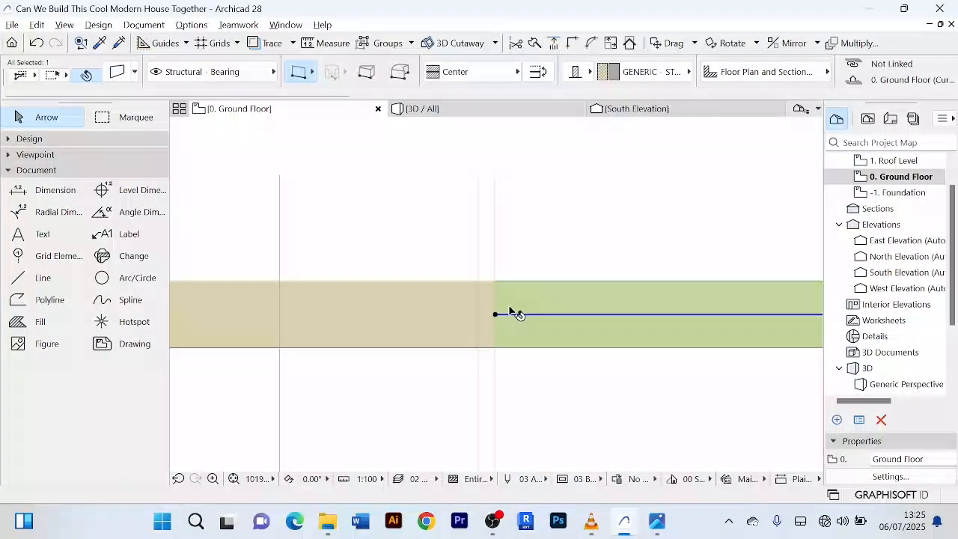
- Split the westernmost glass segment along the western line of the west strip's pair, keeping only the thin strip selected
{"action": "left_click", "coordinate": [455, 311]}
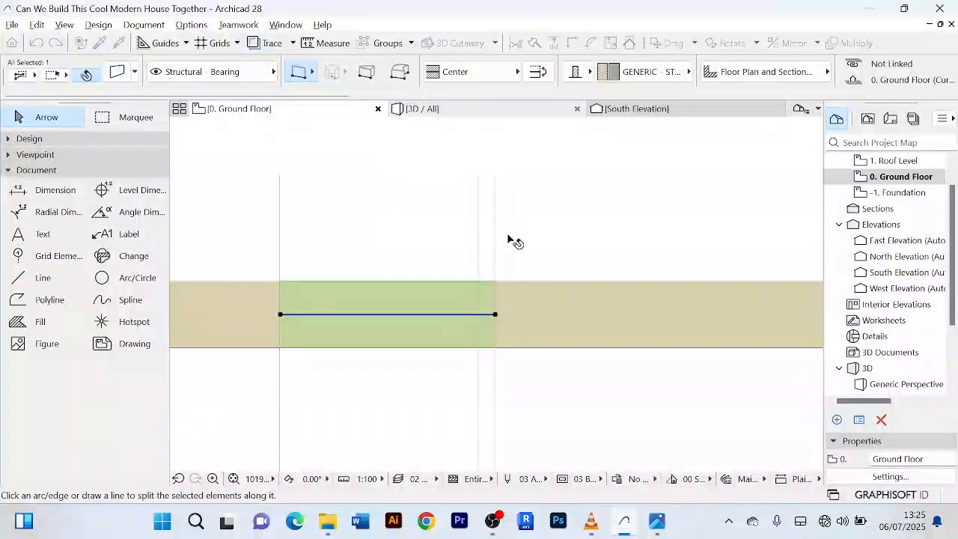
{"action": "scroll", "coordinate": [466, 250], "scroll_direction": "up", "scroll_amount": 2}
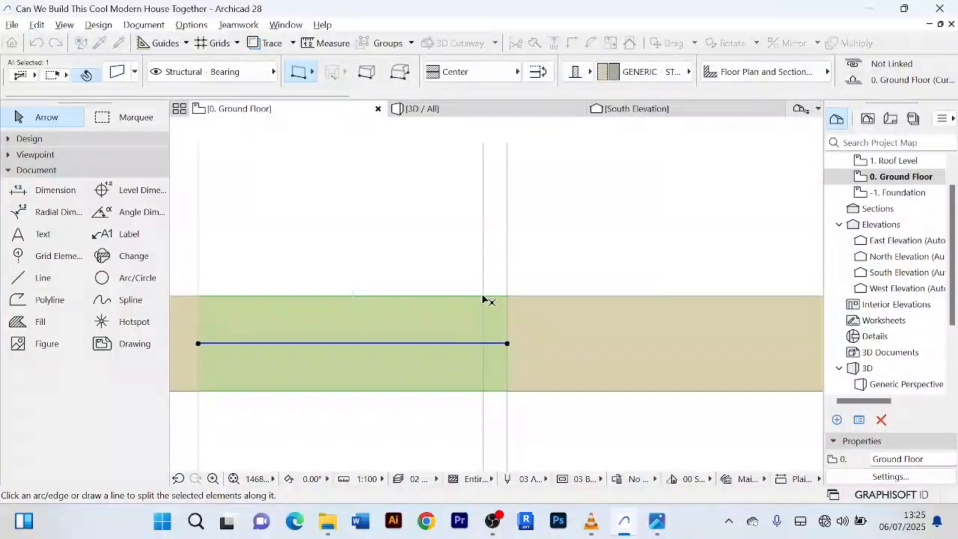
{"action": "left_click", "coordinate": [484, 297]}
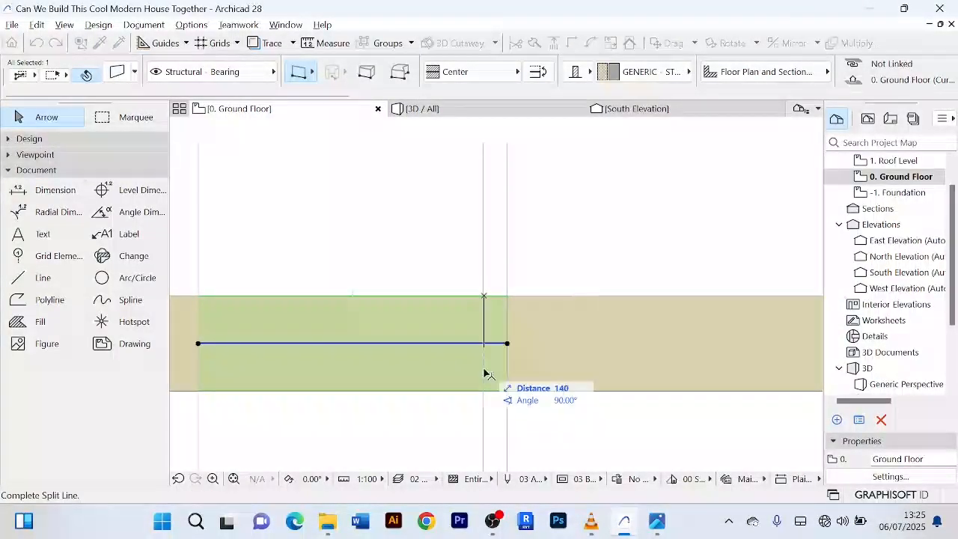
{"action": "left_click", "coordinate": [503, 327]}
{"action": "left_click", "coordinate": [499, 333]}
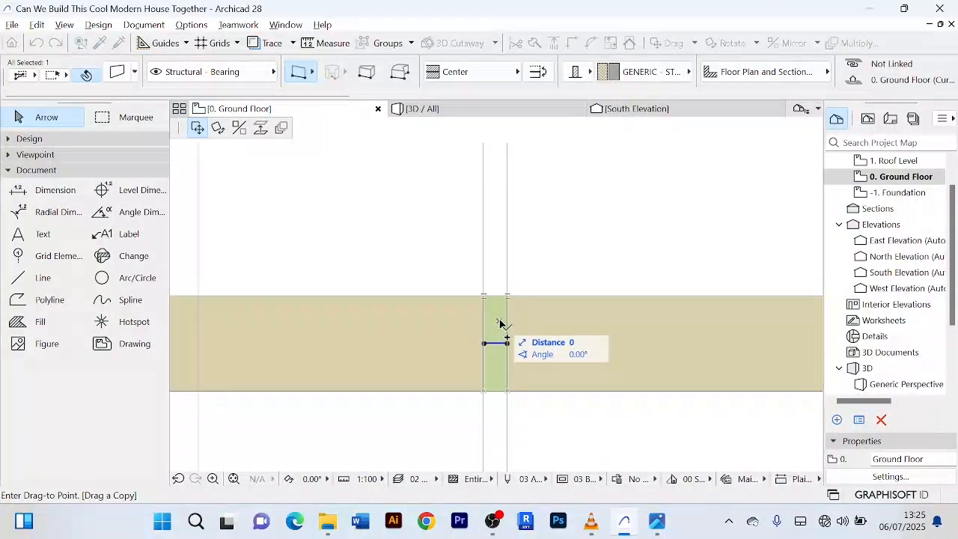
{"action": "key", "text": "Escape"}
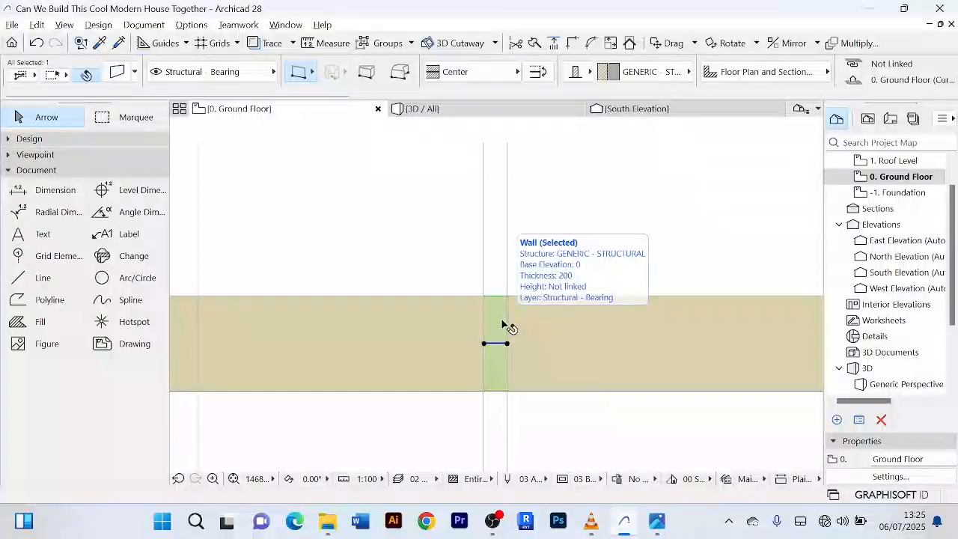
- Override the surfaces of the selected thin west strip of the glass wall with Metal - Stainless Steel
{"action": "key", "text": "ctrl+t"}
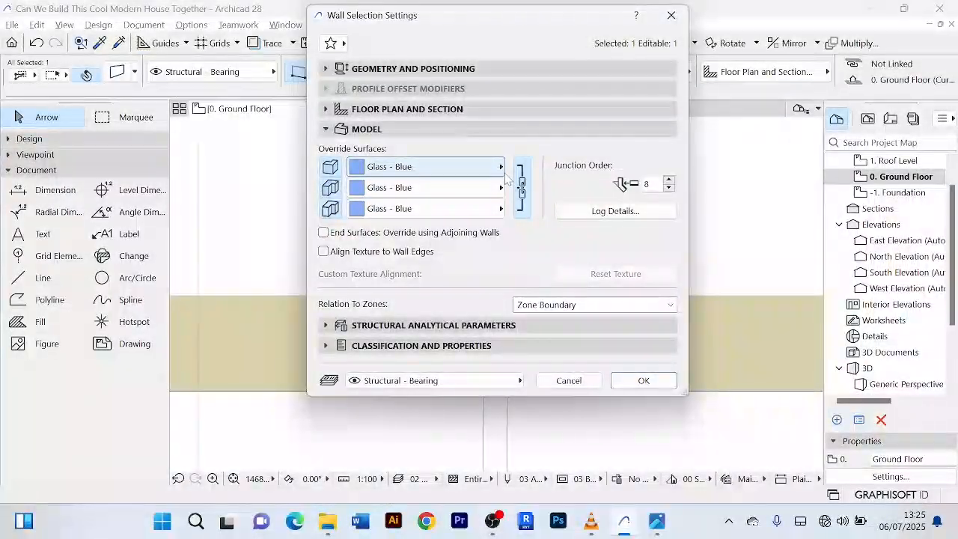
{"action": "left_click", "coordinate": [501, 169]}
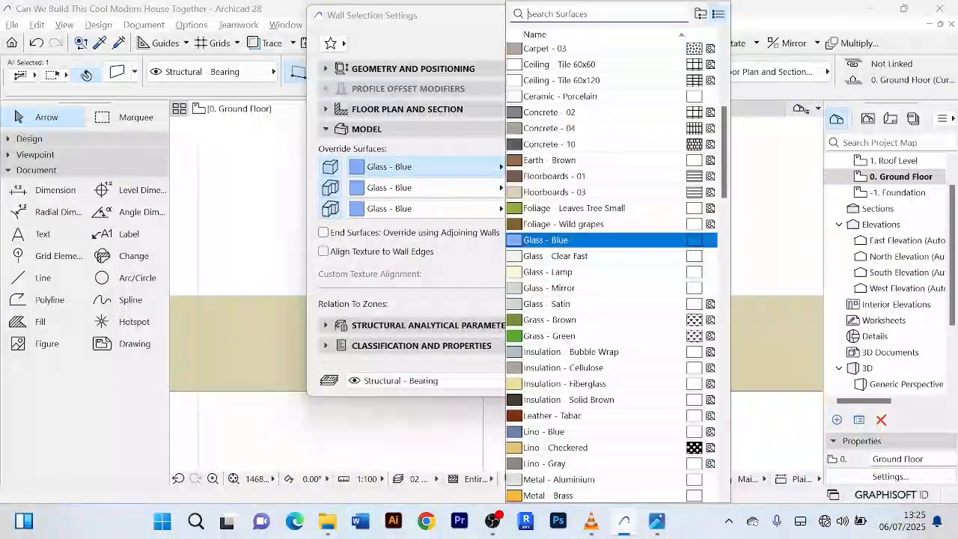
{"action": "type", "text": "ste"}
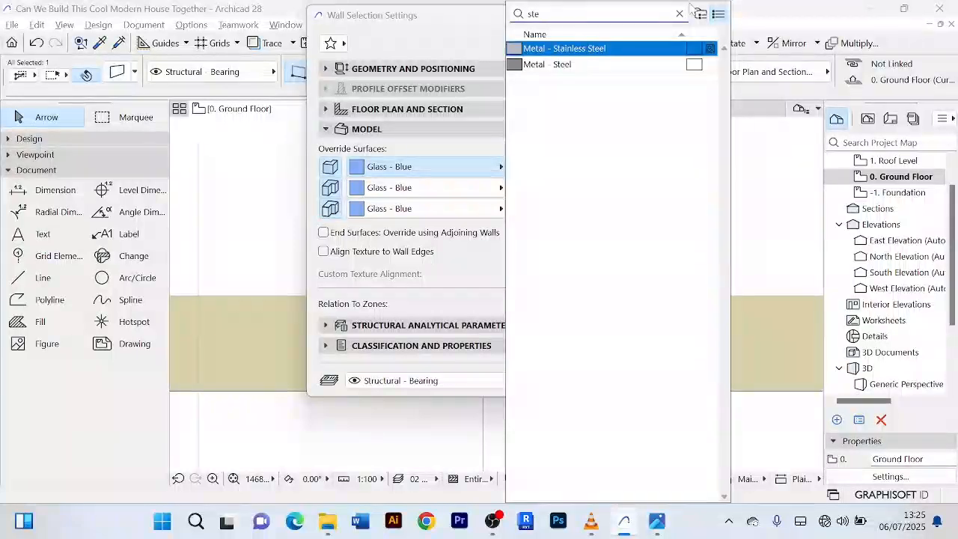
{"action": "left_click", "coordinate": [639, 48]}
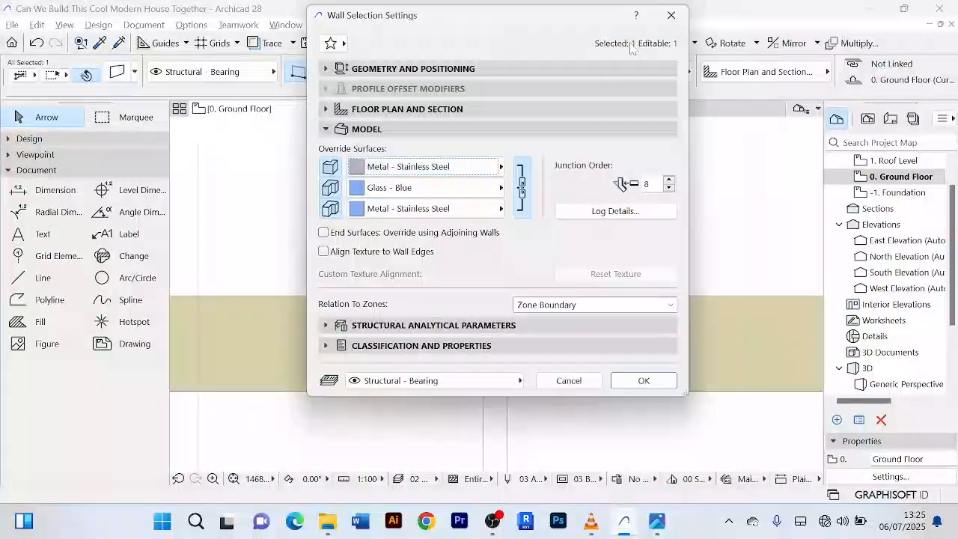
{"action": "left_click", "coordinate": [642, 381]}
- Override the surfaces of the thin east strip of the glass wall with Metal - Stainless Steel and deselect it
{"action": "scroll", "coordinate": [642, 408], "scroll_direction": "down", "scroll_amount": 3}
{"action": "middle_click_drag", "start_coordinate": [637, 424], "coordinate": [445, 295]}
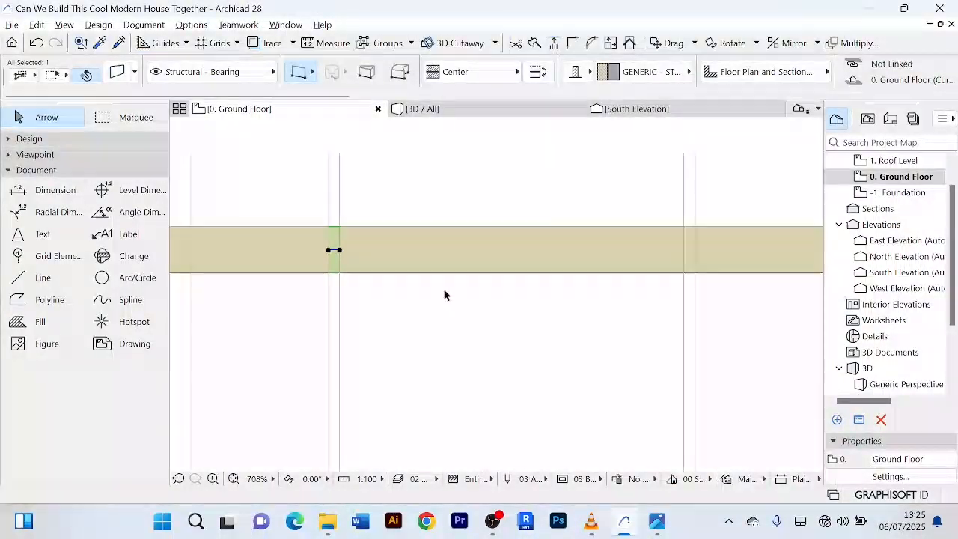
{"action": "double_click", "coordinate": [690, 259]}
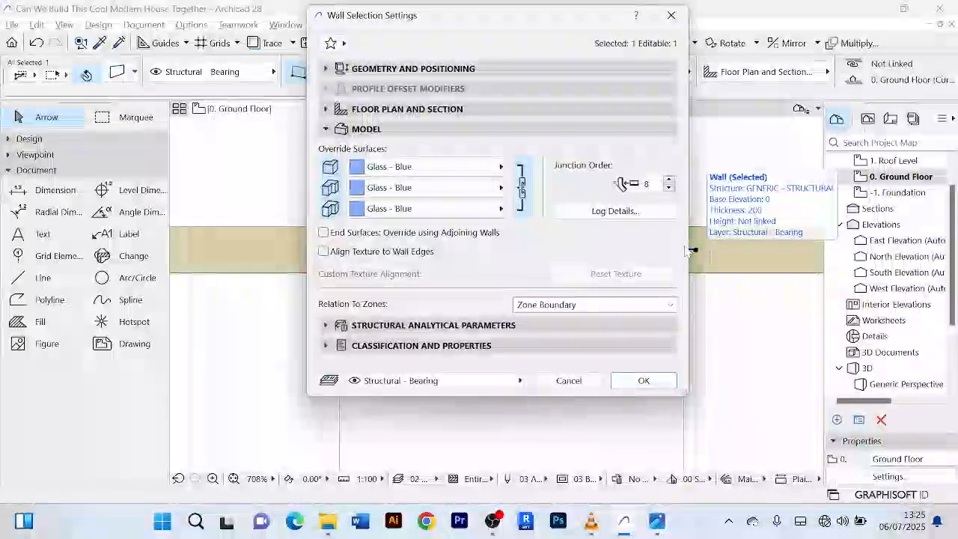
{"action": "left_click", "coordinate": [500, 167]}
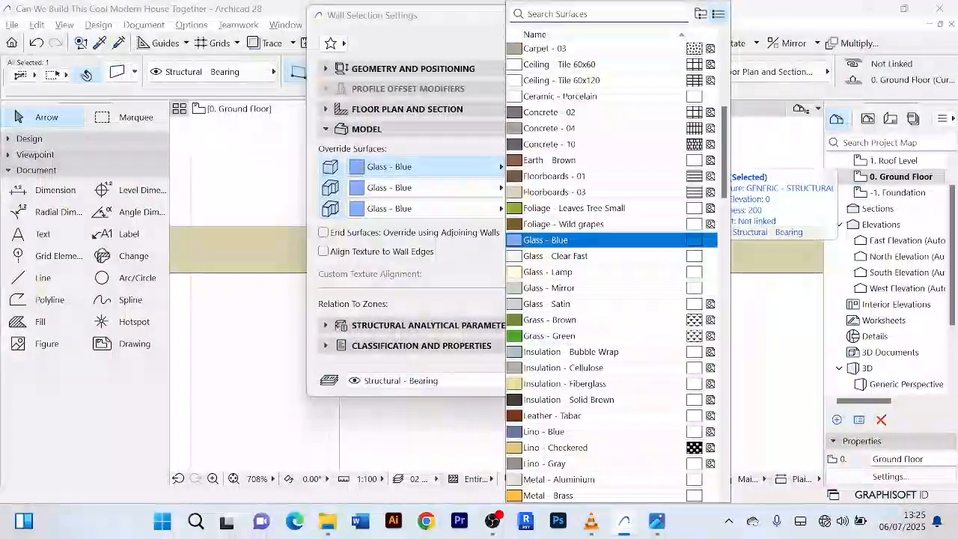
{"action": "type", "text": "s Ste"}
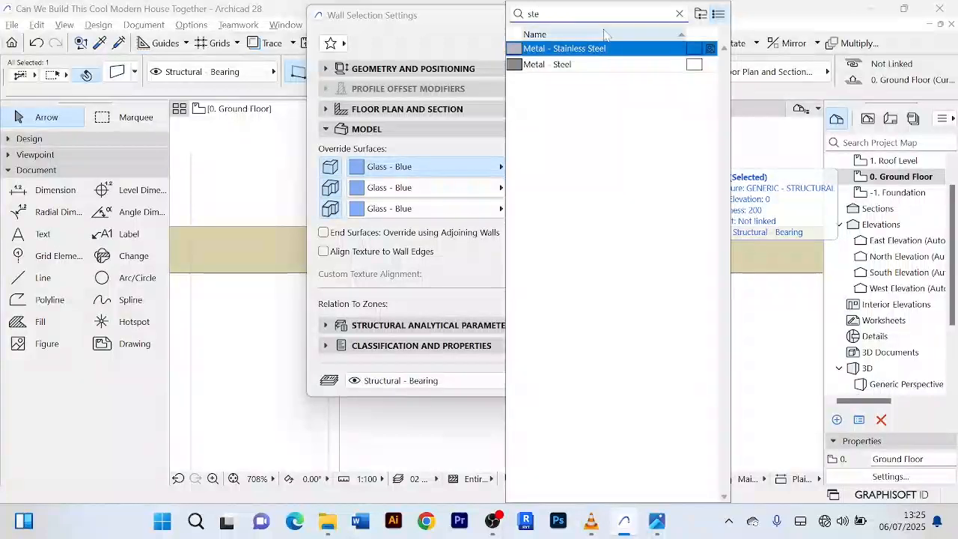
{"action": "double_click", "coordinate": [611, 50]}
{"action": "left_click", "coordinate": [644, 381]}
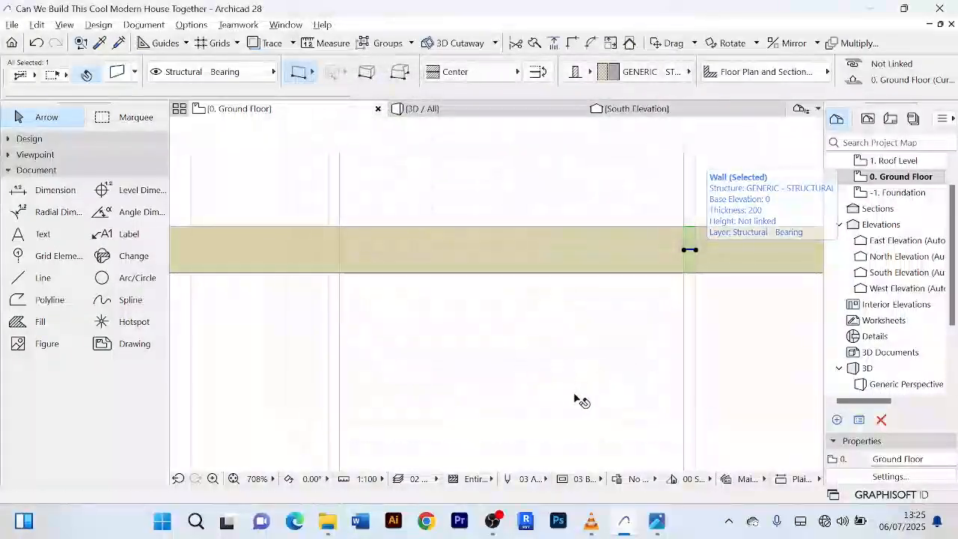
{"action": "left_click", "coordinate": [562, 394]}
- Examine the stainless steel strips in the front glass wall and the whole facade in the 3D view
{"action": "scroll", "coordinate": [466, 207], "scroll_direction": "down", "scroll_amount": 3}
{"action": "left_click", "coordinate": [479, 113]}
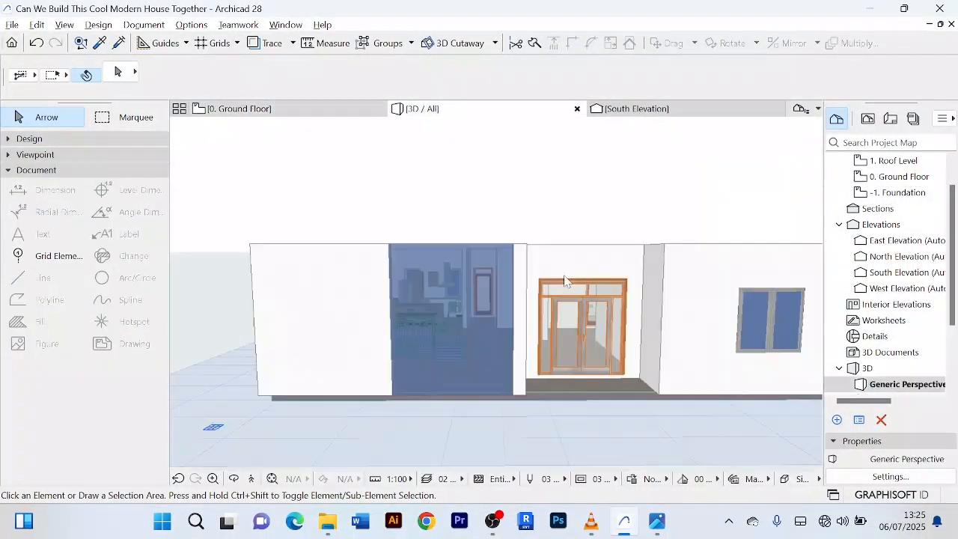
{"action": "scroll", "coordinate": [495, 233], "scroll_direction": "up", "scroll_amount": 4}
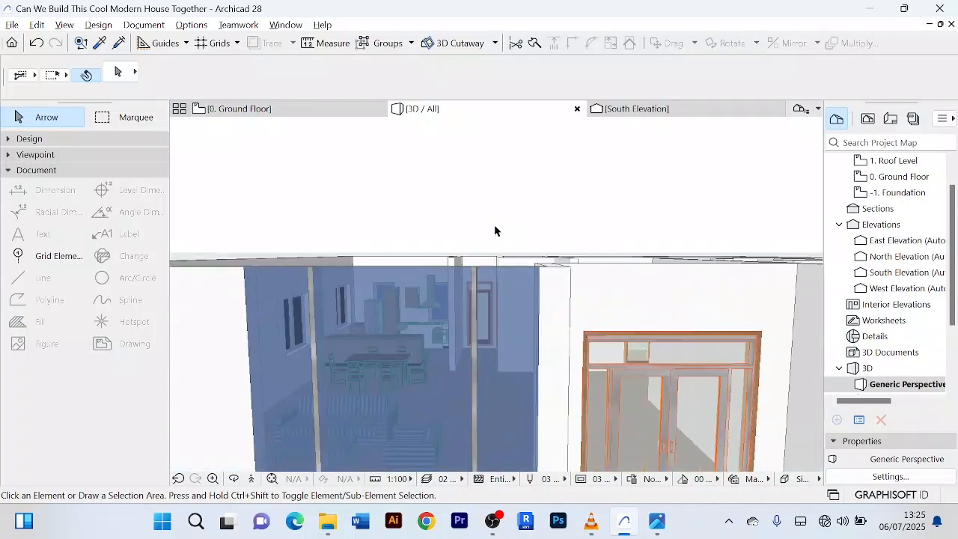
{"action": "scroll", "coordinate": [495, 232], "scroll_direction": "down", "scroll_amount": 1}
{"action": "middle_click_drag", "start_coordinate": [495, 233], "coordinate": [441, 157], "text": "shift"}
{"action": "scroll", "coordinate": [561, 213], "scroll_direction": "down", "scroll_amount": 3}
{"action": "middle_click_drag", "start_coordinate": [439, 383], "coordinate": [592, 389], "text": "shift"}
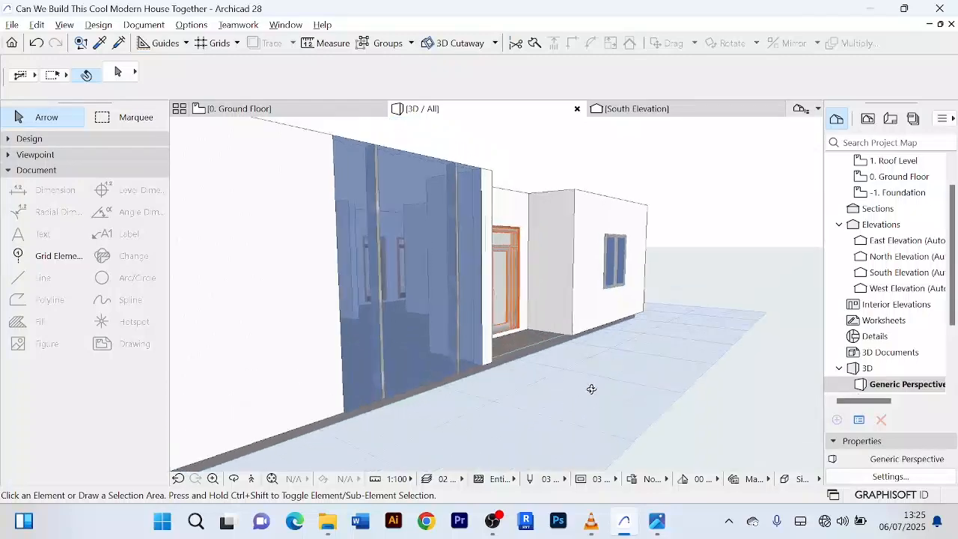
{"action": "scroll", "coordinate": [381, 327], "scroll_direction": "up", "scroll_amount": 6}
{"action": "scroll", "coordinate": [338, 346], "scroll_direction": "down", "scroll_amount": 5}
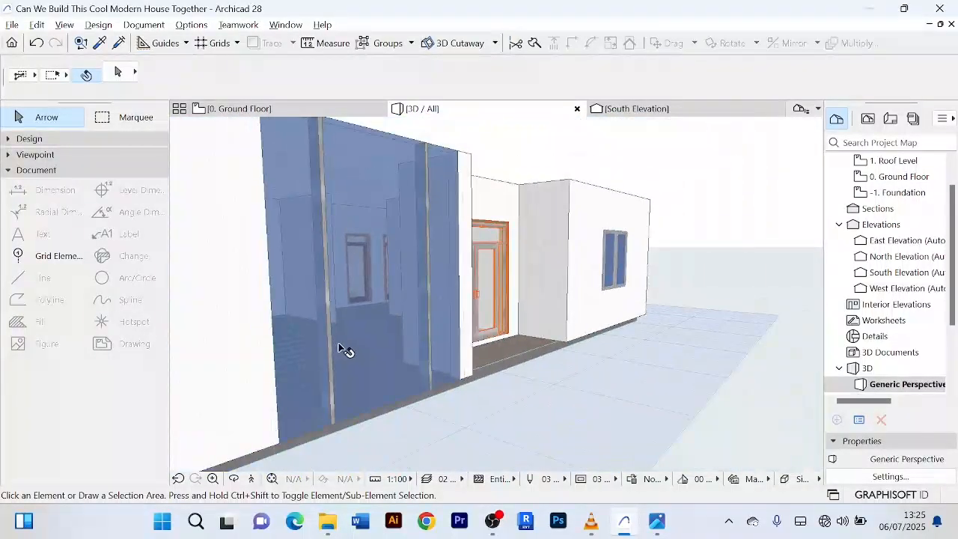
{"action": "middle_click_drag", "start_coordinate": [342, 353], "coordinate": [447, 383], "text": "shift"}
{"action": "scroll", "coordinate": [511, 415], "scroll_direction": "down", "scroll_amount": 3}
{"action": "scroll", "coordinate": [449, 305], "scroll_direction": "up", "scroll_amount": 3}
{"action": "scroll", "coordinate": [425, 287], "scroll_direction": "up", "scroll_amount": 3}
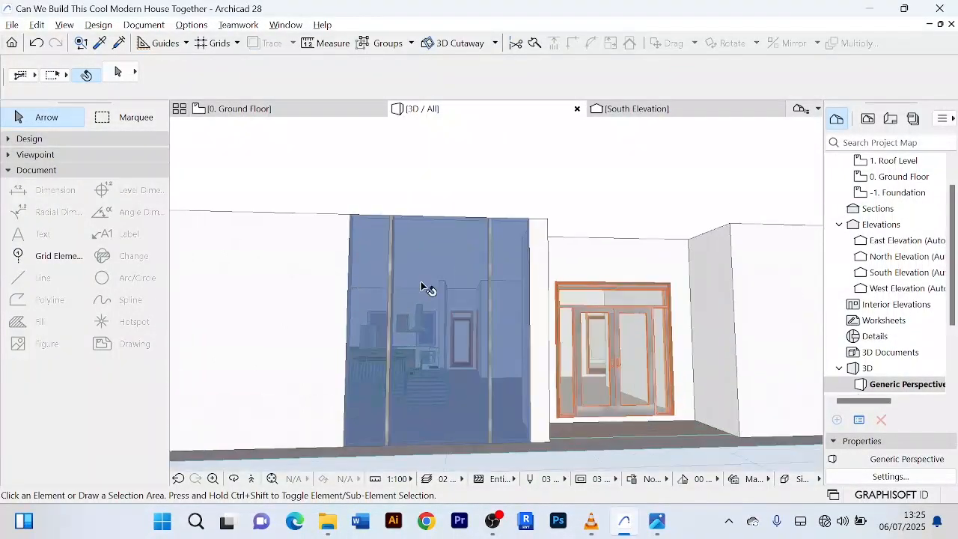
{"action": "scroll", "coordinate": [433, 287], "scroll_direction": "down", "scroll_amount": 3}
{"action": "scroll", "coordinate": [442, 314], "scroll_direction": "down", "scroll_amount": 3}
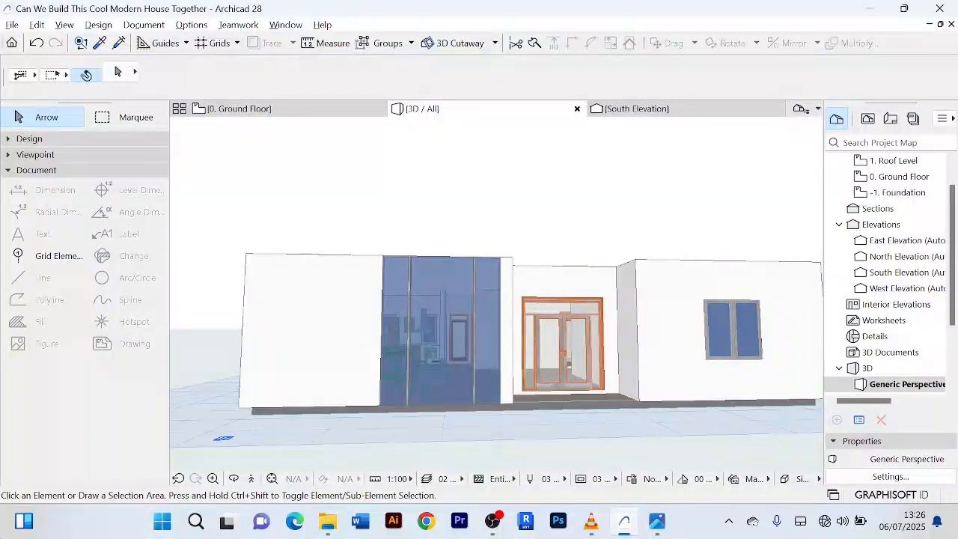
{"action": "scroll", "coordinate": [400, 219], "scroll_direction": "down", "scroll_amount": 1}
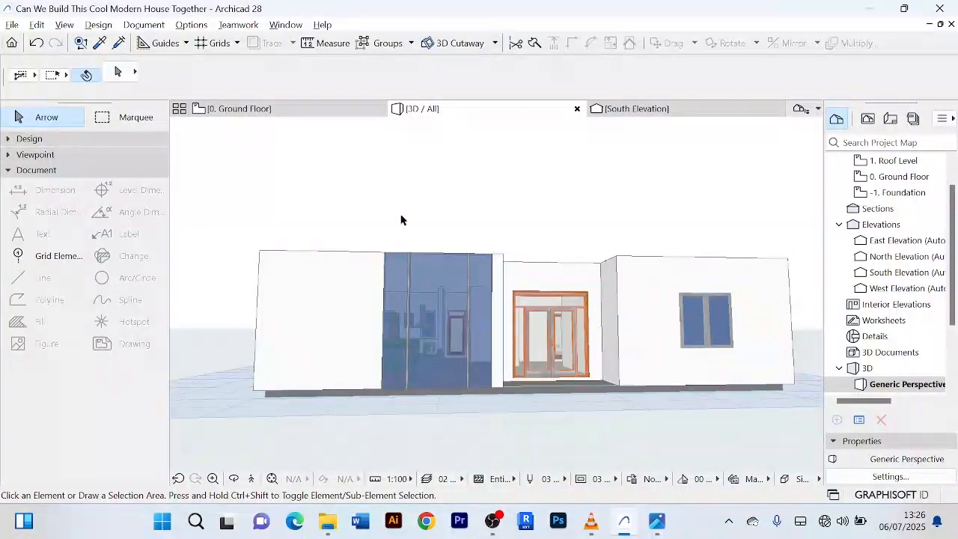
{"action": "middle_click_drag", "start_coordinate": [400, 220], "coordinate": [372, 271], "text": "shift"}
- Return to the ground floor plan and examine the outline of the outer walls around the house
{"action": "left_click", "coordinate": [291, 109]}
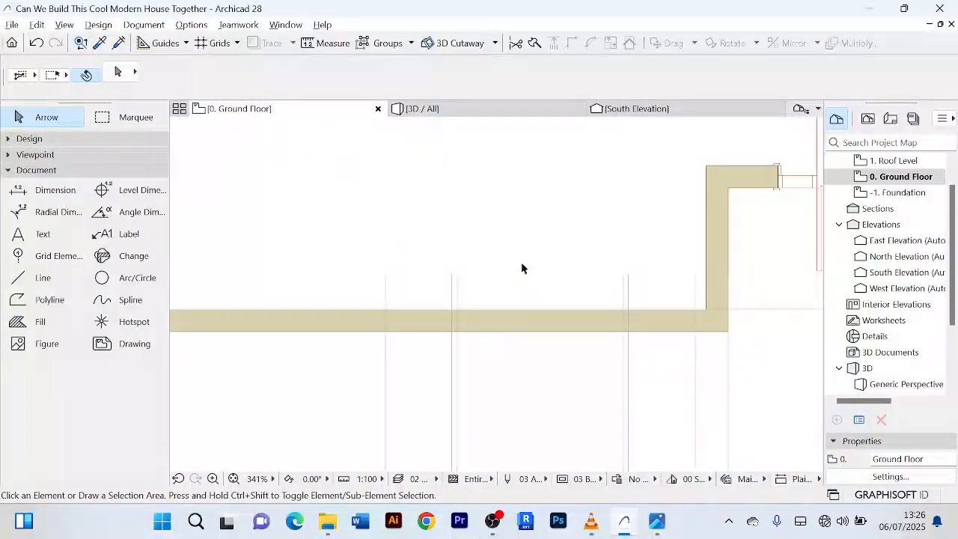
{"action": "scroll", "coordinate": [519, 267], "scroll_direction": "down", "scroll_amount": 6}
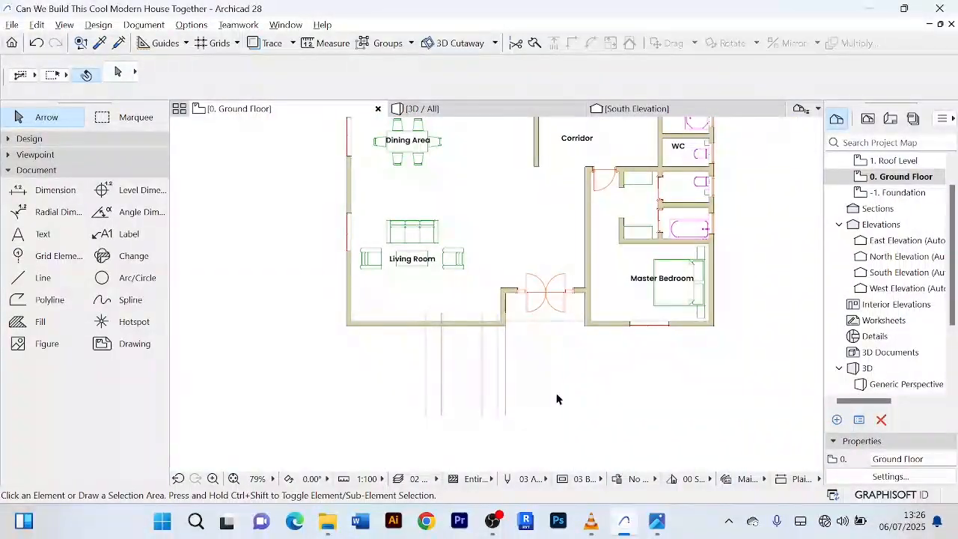
{"action": "scroll", "coordinate": [554, 397], "scroll_direction": "down", "scroll_amount": 3}
{"action": "middle_click_drag", "start_coordinate": [541, 399], "coordinate": [529, 396]}
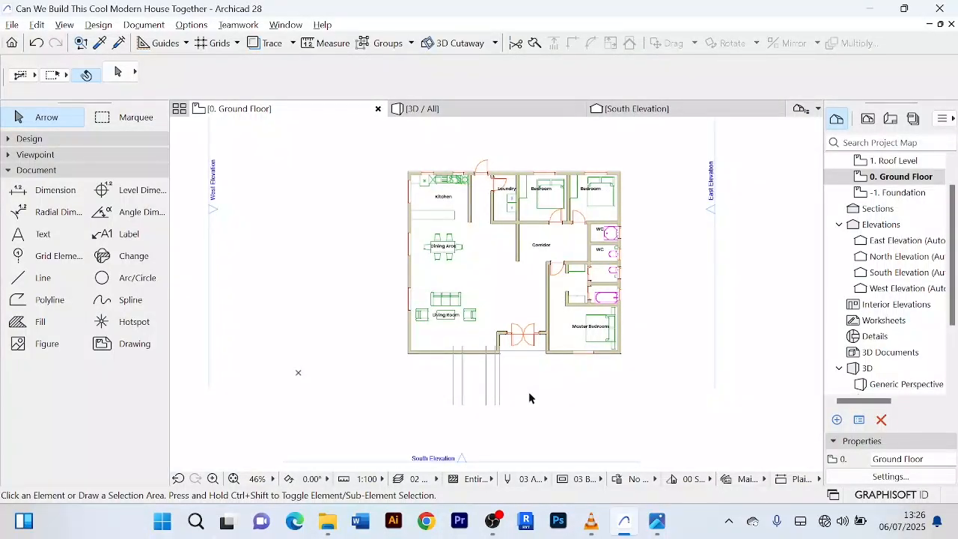
{"action": "scroll", "coordinate": [462, 165], "scroll_direction": "up", "scroll_amount": 3}
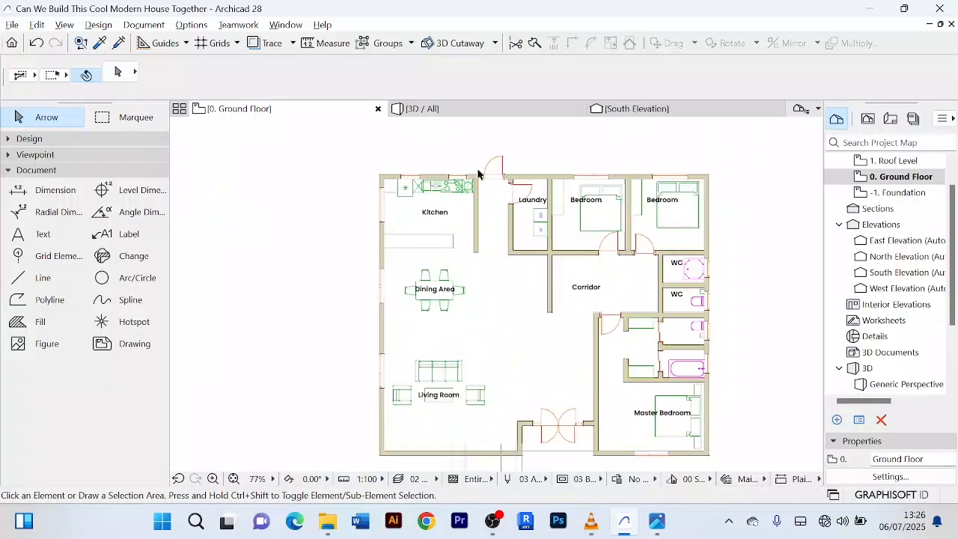
{"action": "middle_click_drag", "start_coordinate": [486, 178], "coordinate": [536, 188]}
{"action": "scroll", "coordinate": [543, 188], "scroll_direction": "down", "scroll_amount": 3}
{"action": "middle_click_drag", "start_coordinate": [367, 196], "coordinate": [268, 183]}
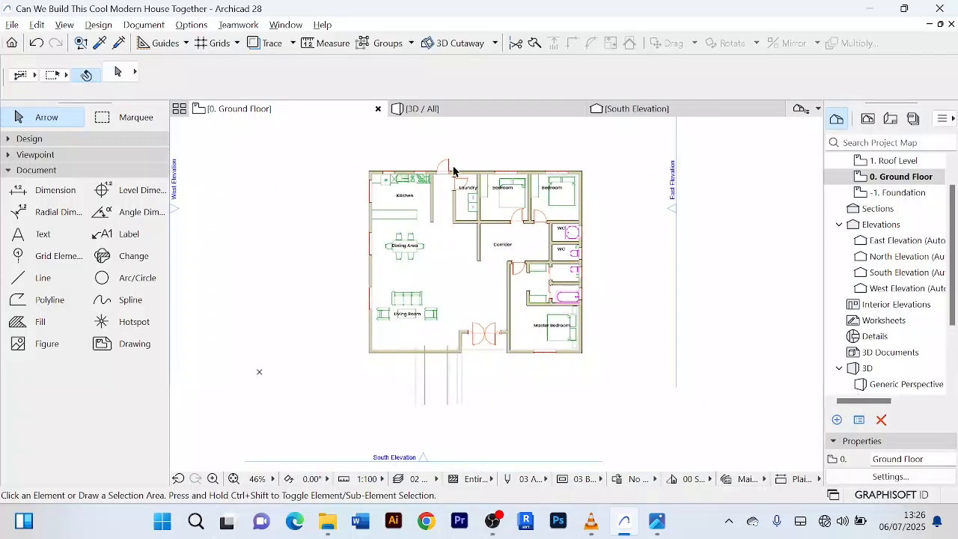
{"action": "scroll", "coordinate": [453, 171], "scroll_direction": "up", "scroll_amount": 5}
{"action": "scroll", "coordinate": [485, 166], "scroll_direction": "down", "scroll_amount": 4}
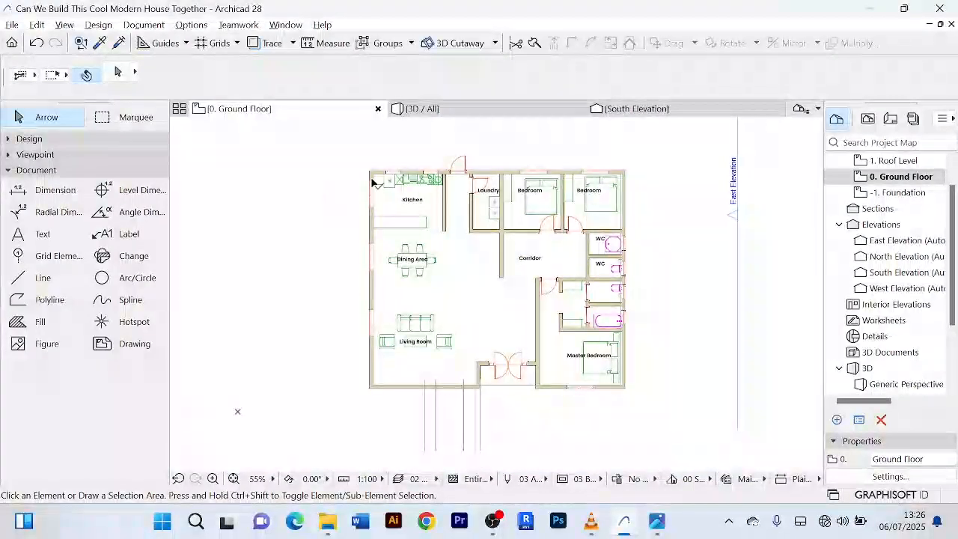
{"action": "scroll", "coordinate": [351, 173], "scroll_direction": "down", "scroll_amount": 1}
{"action": "middle_click_drag", "start_coordinate": [351, 173], "coordinate": [331, 170]}
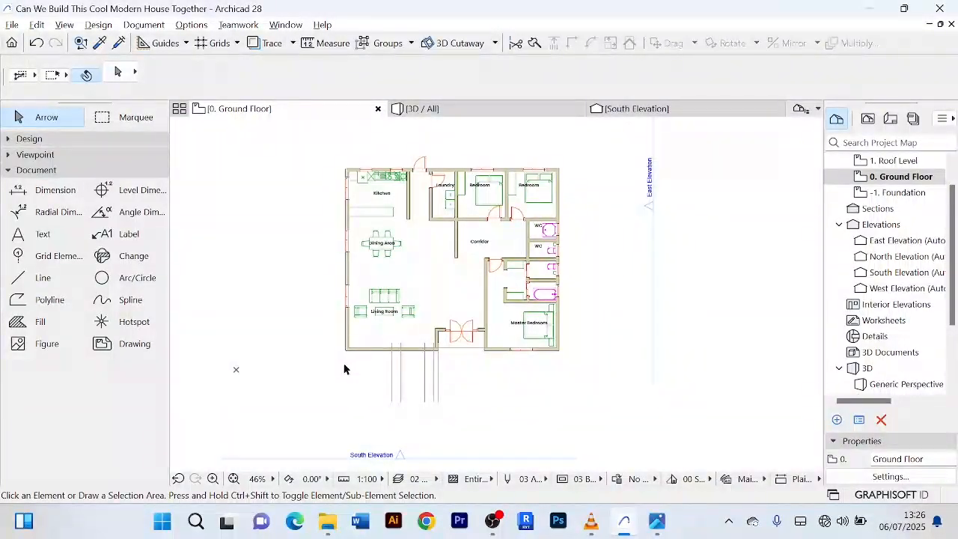
{"action": "scroll", "coordinate": [252, 235], "scroll_direction": "up", "scroll_amount": 3}
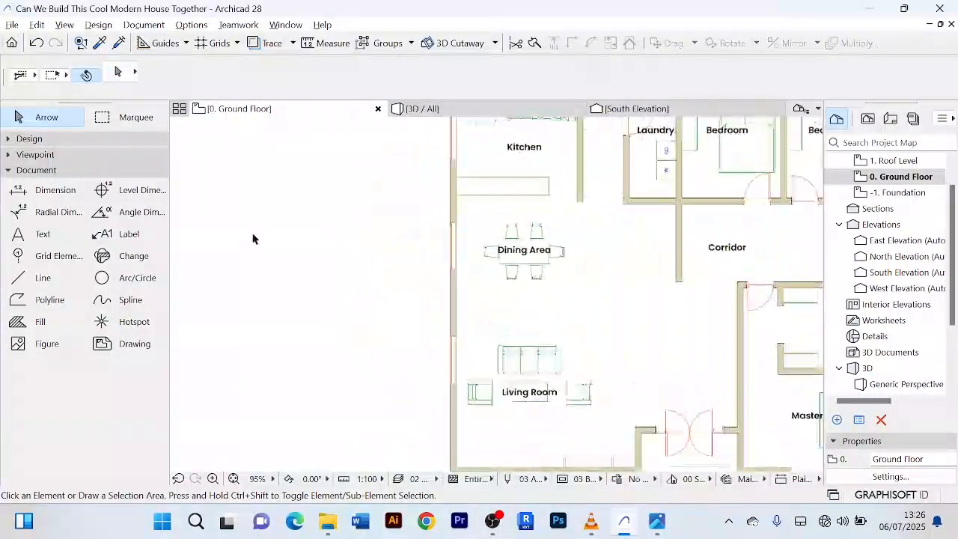
{"action": "scroll", "coordinate": [256, 235], "scroll_direction": "down", "scroll_amount": 3}
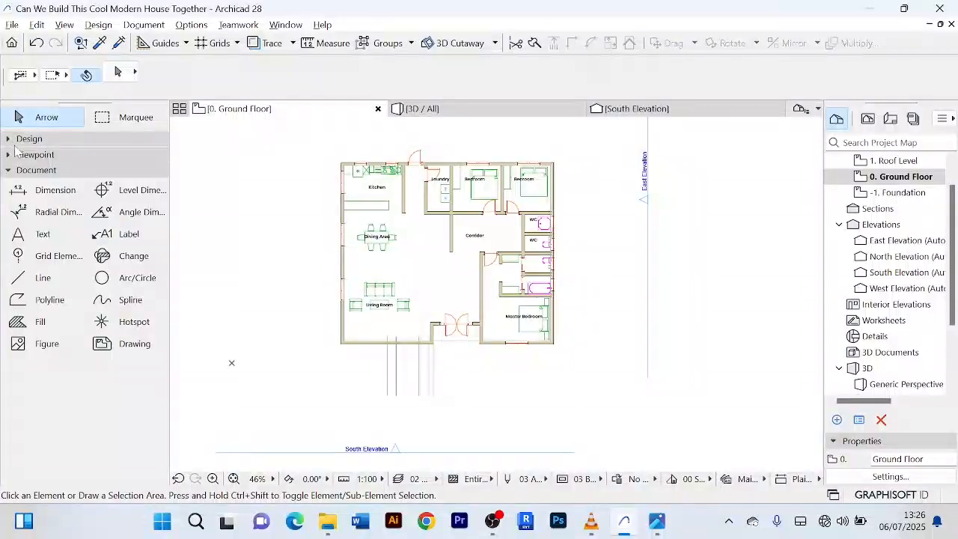
- Draw a rectangular slab of 13900 by 11800 from the kitchen's inner northwest corner to the master bedroom's inner southeast corner
{"action": "left_click", "coordinate": [9, 139]}
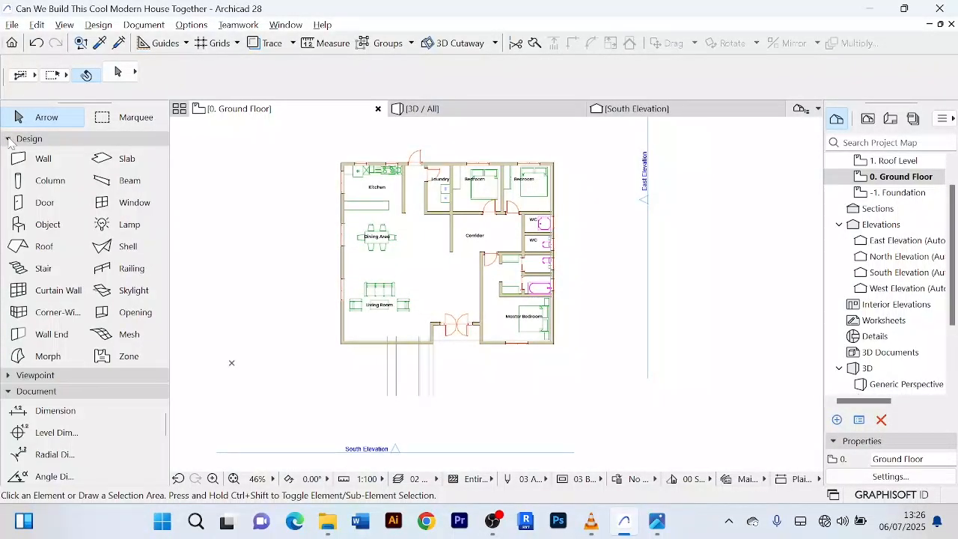
{"action": "left_click", "coordinate": [121, 161]}
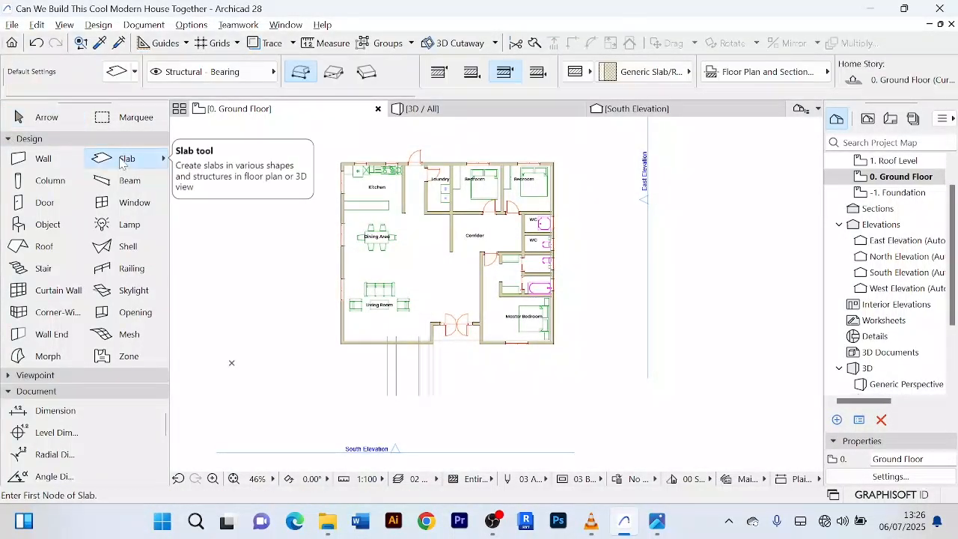
{"action": "left_click", "coordinate": [334, 72]}
{"action": "scroll", "coordinate": [346, 163], "scroll_direction": "up", "scroll_amount": 5}
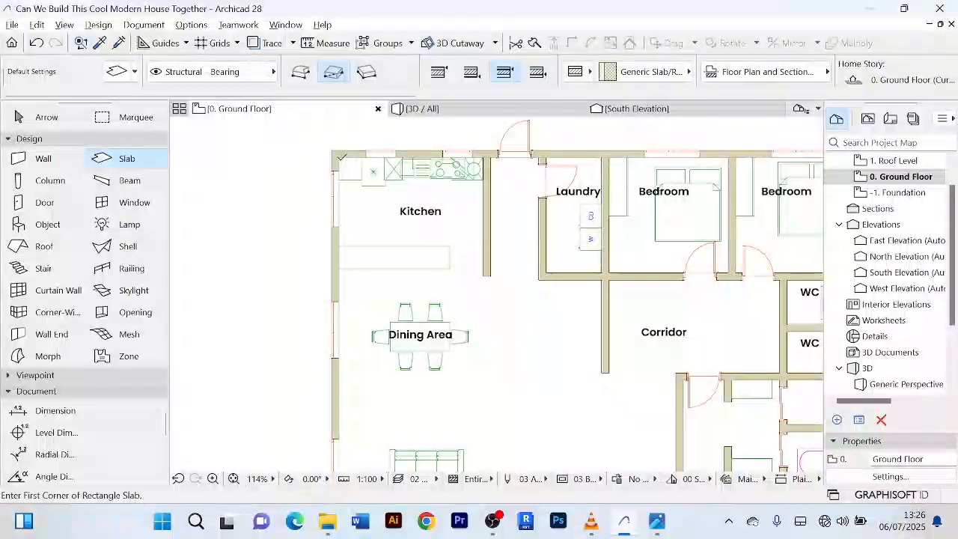
{"action": "left_click", "coordinate": [340, 158]}
{"action": "scroll", "coordinate": [567, 143], "scroll_direction": "down", "scroll_amount": 5}
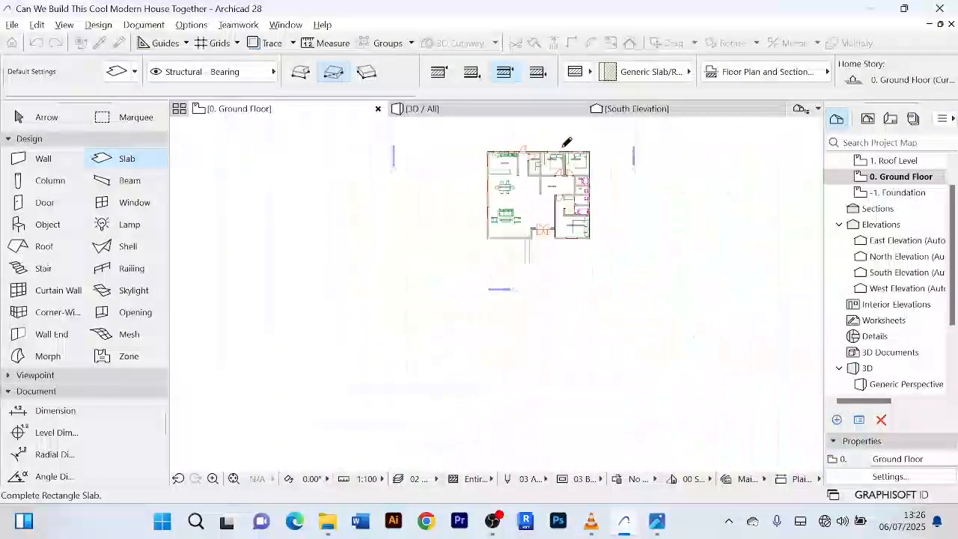
{"action": "scroll", "coordinate": [591, 146], "scroll_direction": "up", "scroll_amount": 5}
{"action": "scroll", "coordinate": [592, 146], "scroll_direction": "up", "scroll_amount": 3}
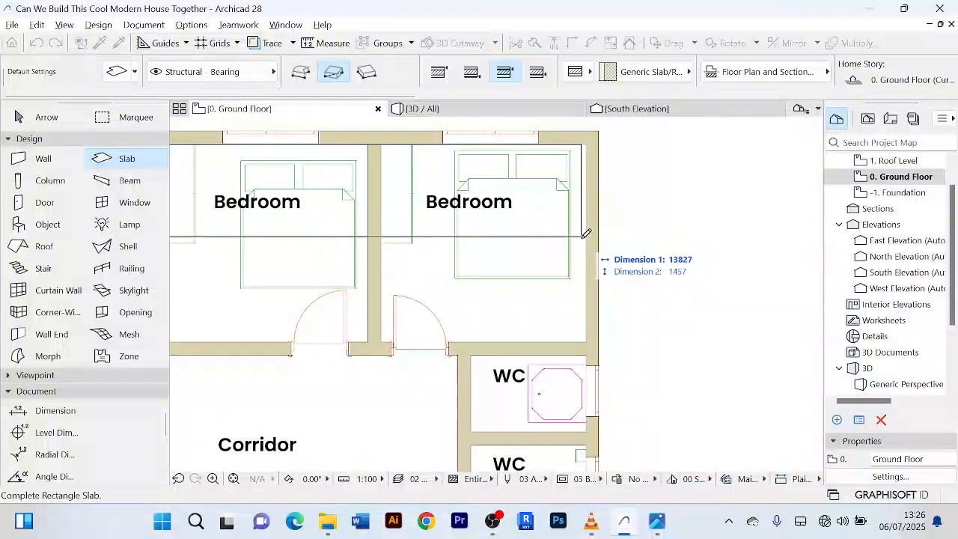
{"action": "middle_click_drag", "start_coordinate": [586, 264], "coordinate": [599, 156]}
{"action": "middle_click_drag", "start_coordinate": [599, 328], "coordinate": [623, 193]}
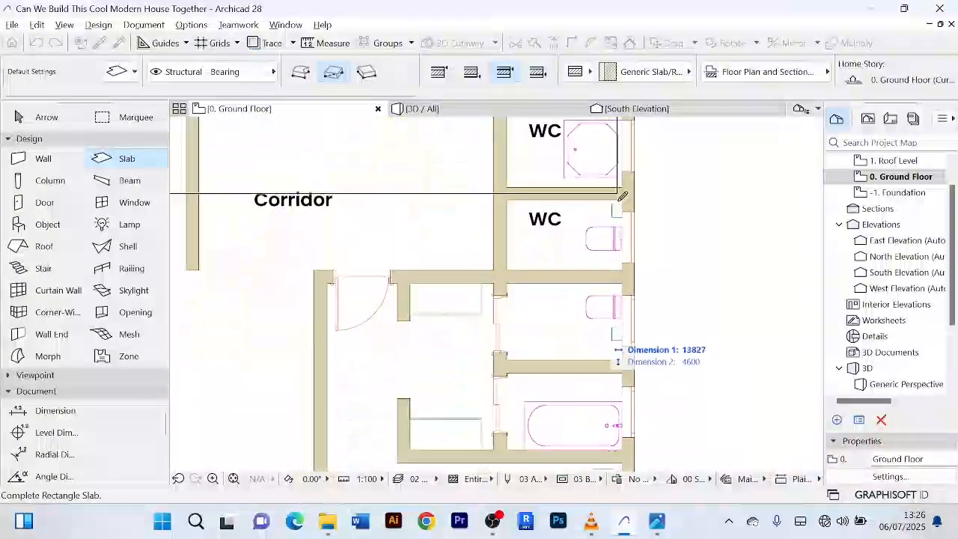
{"action": "middle_click_drag", "start_coordinate": [623, 356], "coordinate": [624, 202]}
{"action": "scroll", "coordinate": [628, 279], "scroll_direction": "down", "scroll_amount": 3}
{"action": "scroll", "coordinate": [627, 252], "scroll_direction": "up", "scroll_amount": 5}
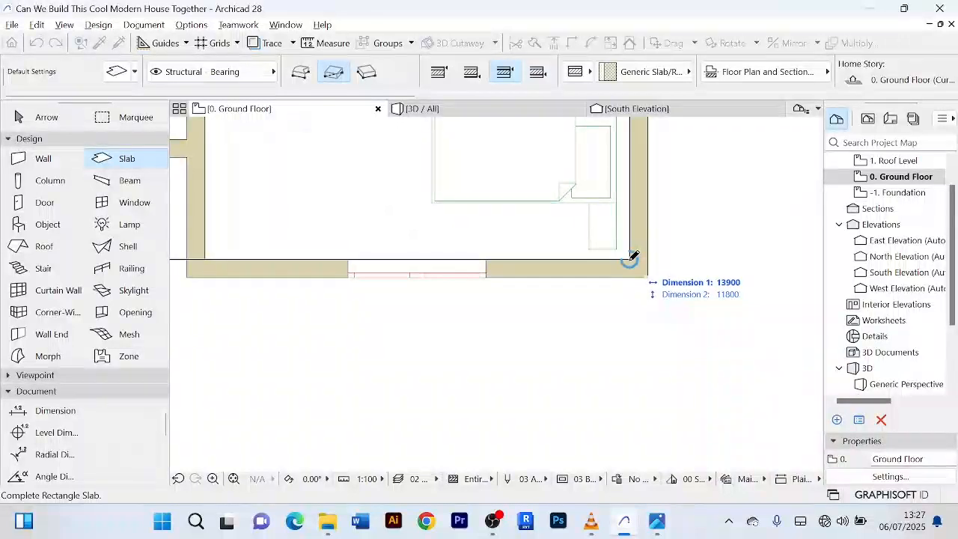
{"action": "scroll", "coordinate": [631, 258], "scroll_direction": "down", "scroll_amount": 4}
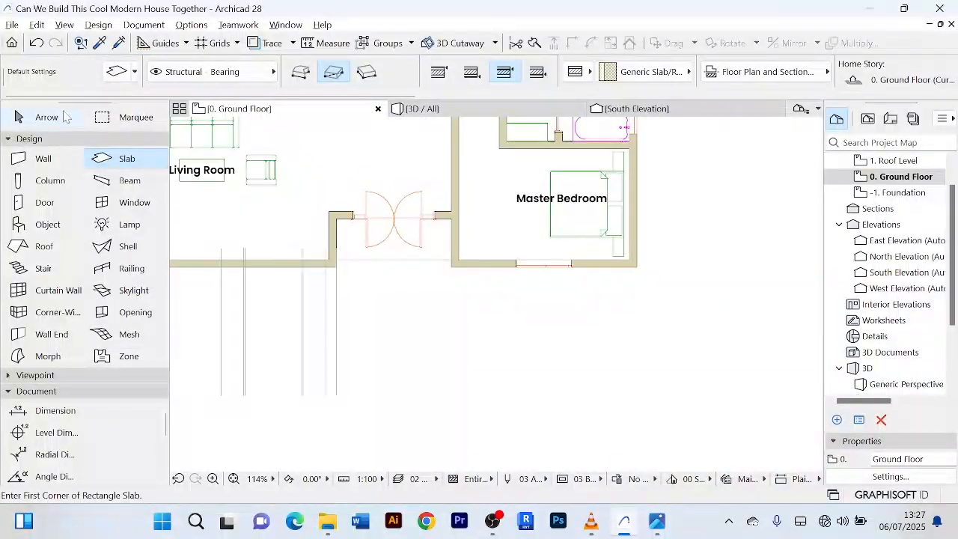
- Leave the Slab tool and inspect the new floor slab around the front entrance in the 3D view
{"action": "left_click", "coordinate": [41, 117]}
{"action": "left_click", "coordinate": [467, 110]}
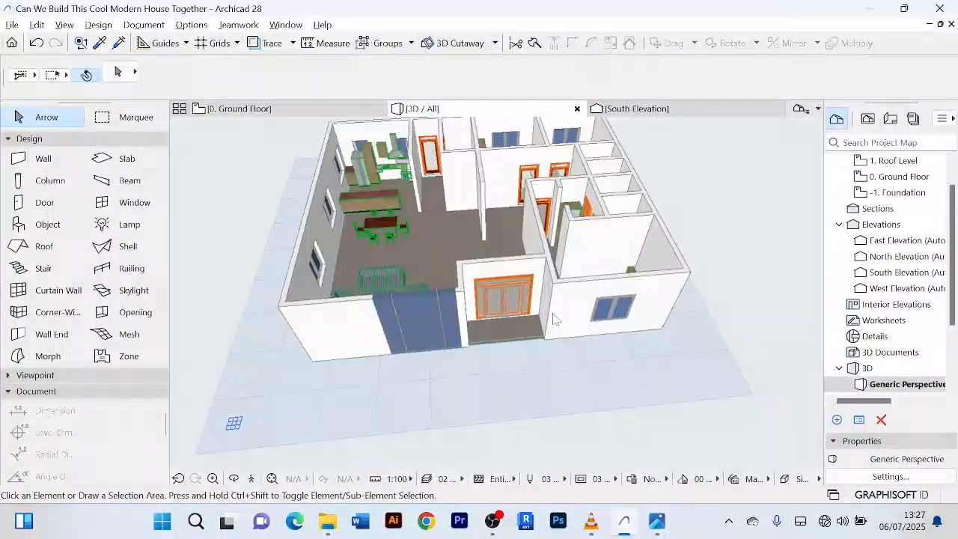
{"action": "scroll", "coordinate": [511, 344], "scroll_direction": "up", "scroll_amount": 5}
{"action": "scroll", "coordinate": [543, 378], "scroll_direction": "down", "scroll_amount": 1}
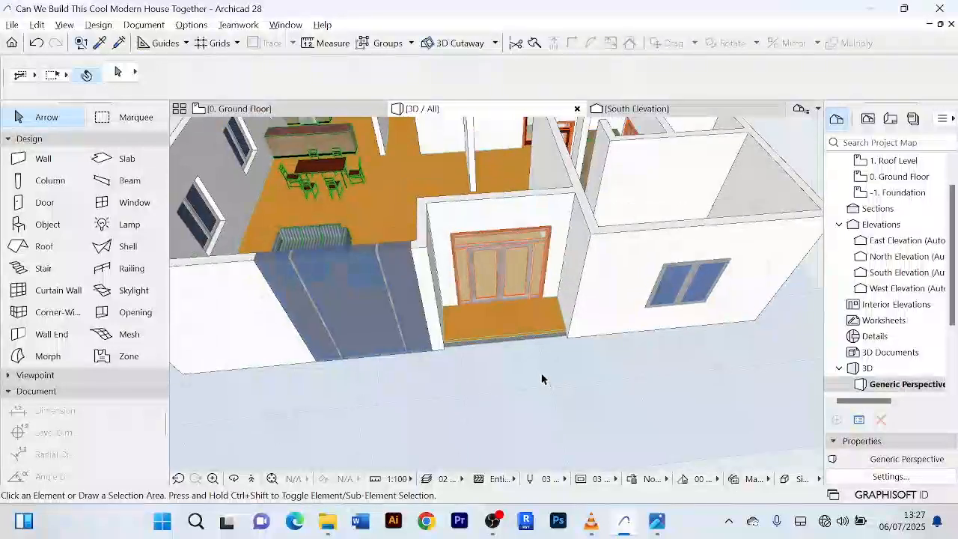
- Change the slab at the front entrance to a basic Concrete - Structural structure with a thickness of 150
{"action": "middle_click_drag", "start_coordinate": [544, 379], "coordinate": [518, 315], "text": "shift"}
{"action": "scroll", "coordinate": [518, 315], "scroll_direction": "up", "scroll_amount": 3}
{"action": "scroll", "coordinate": [507, 284], "scroll_direction": "up", "scroll_amount": 2}
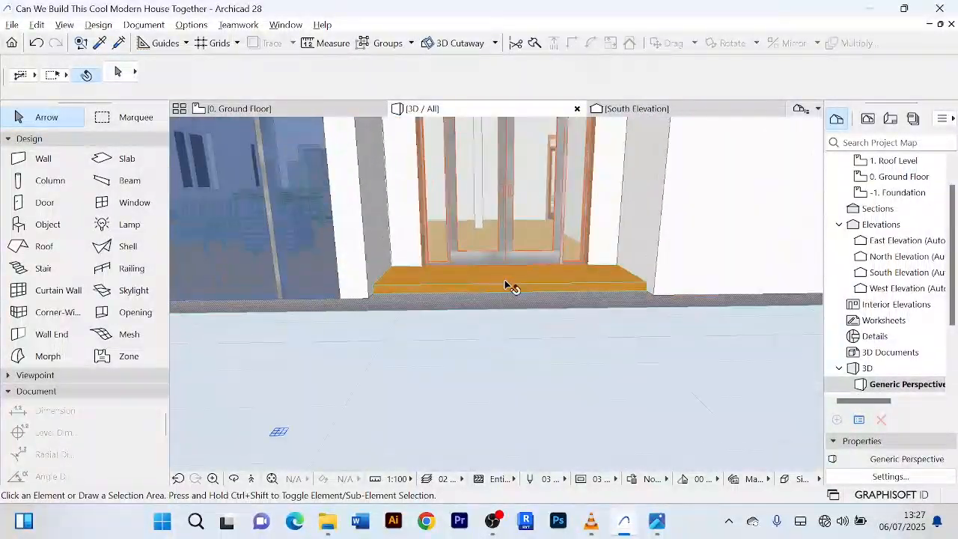
{"action": "left_click", "coordinate": [505, 290]}
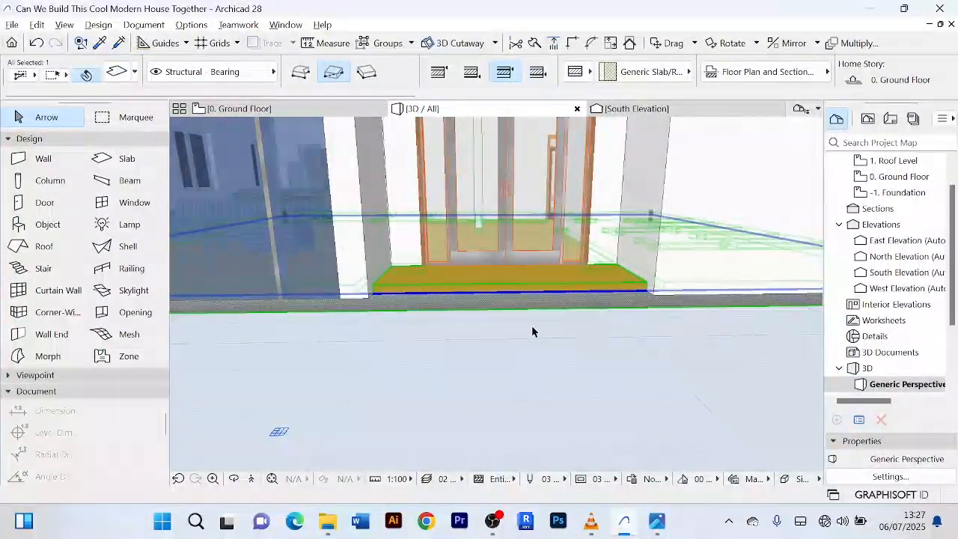
{"action": "key", "text": "ctrl+t"}
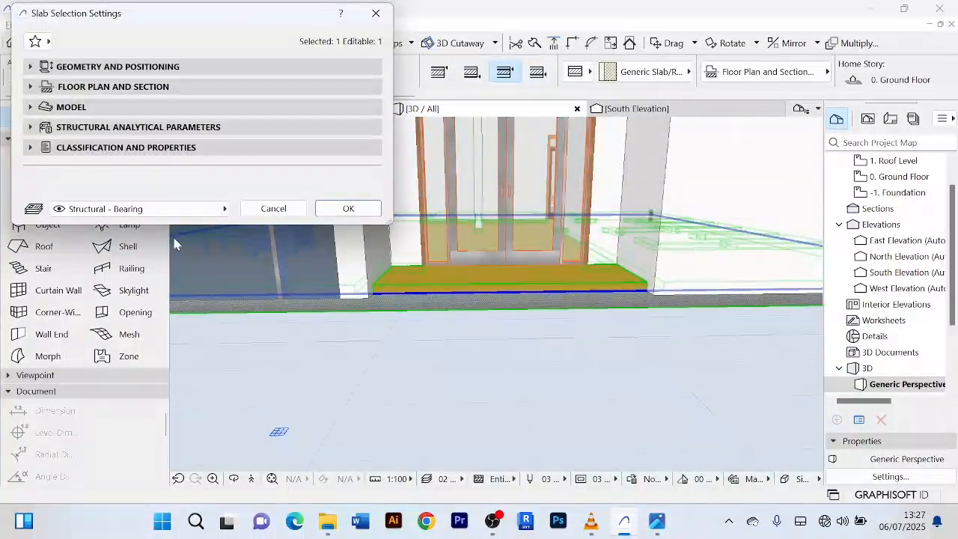
{"action": "left_click", "coordinate": [31, 68]}
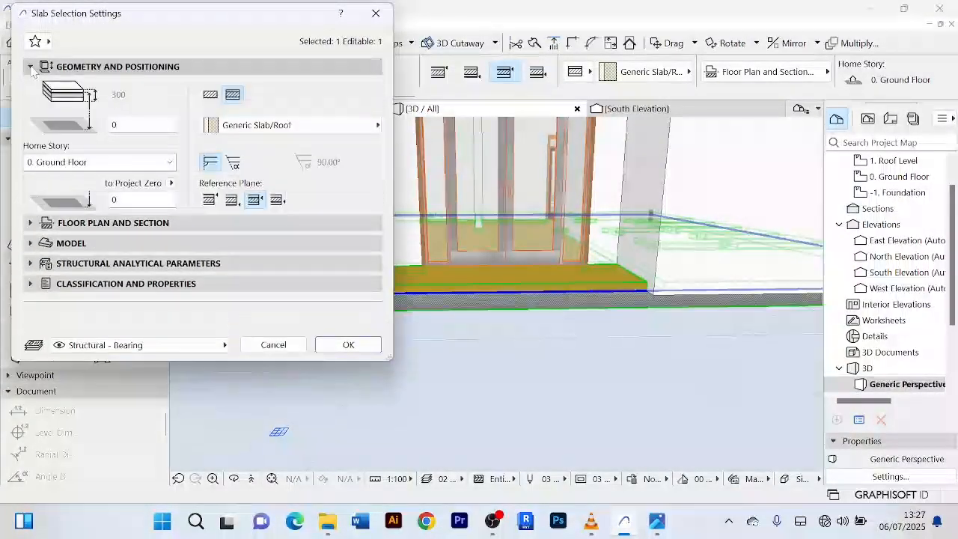
{"action": "left_click", "coordinate": [210, 96]}
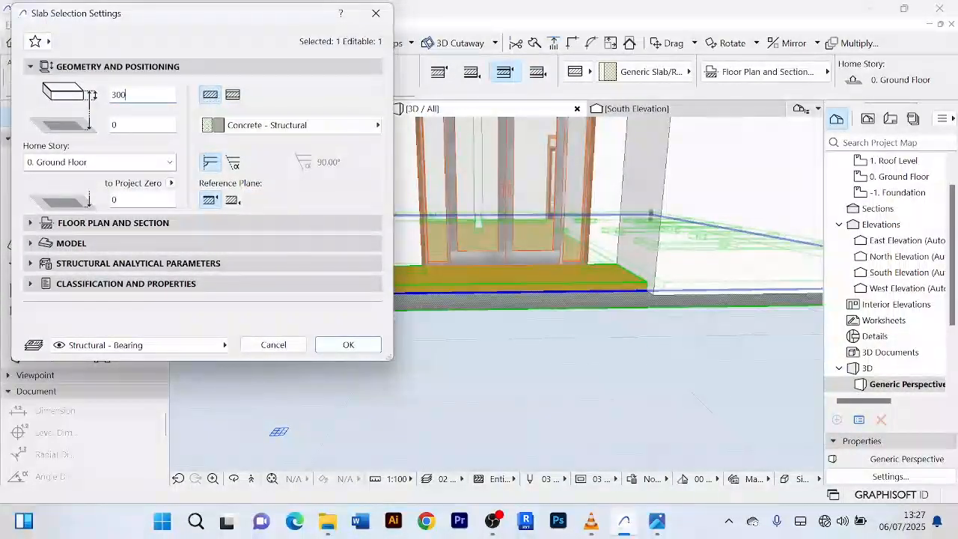
{"action": "left_click_drag", "start_coordinate": [135, 95], "coordinate": [99, 90]}
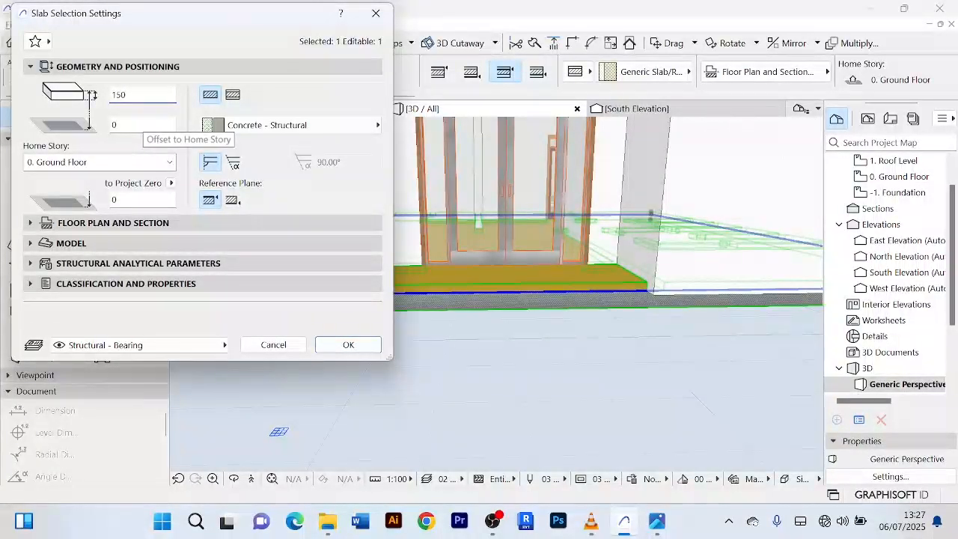
- Assign the selected slab to the home story 1. Roof Level and apply the settings
{"action": "left_click", "coordinate": [170, 162]}
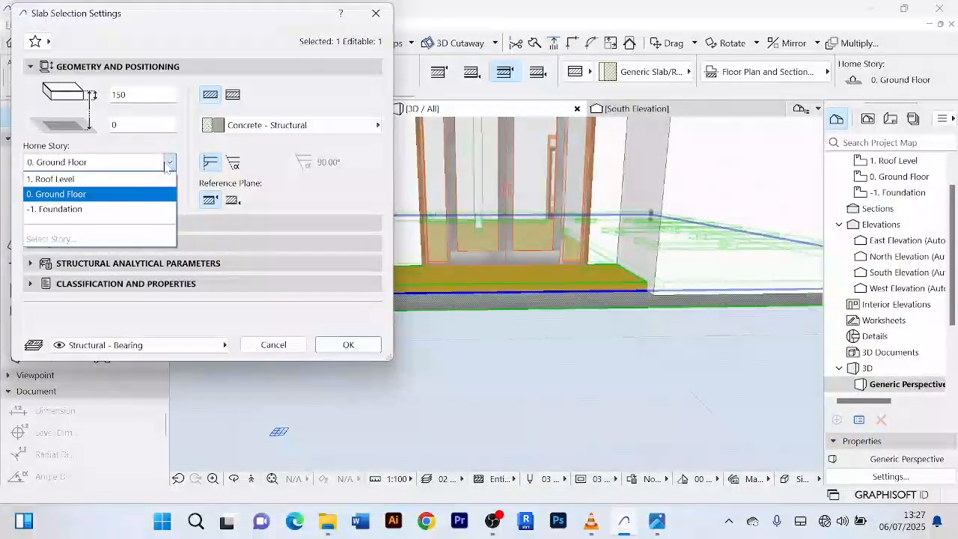
{"action": "left_click", "coordinate": [99, 181]}
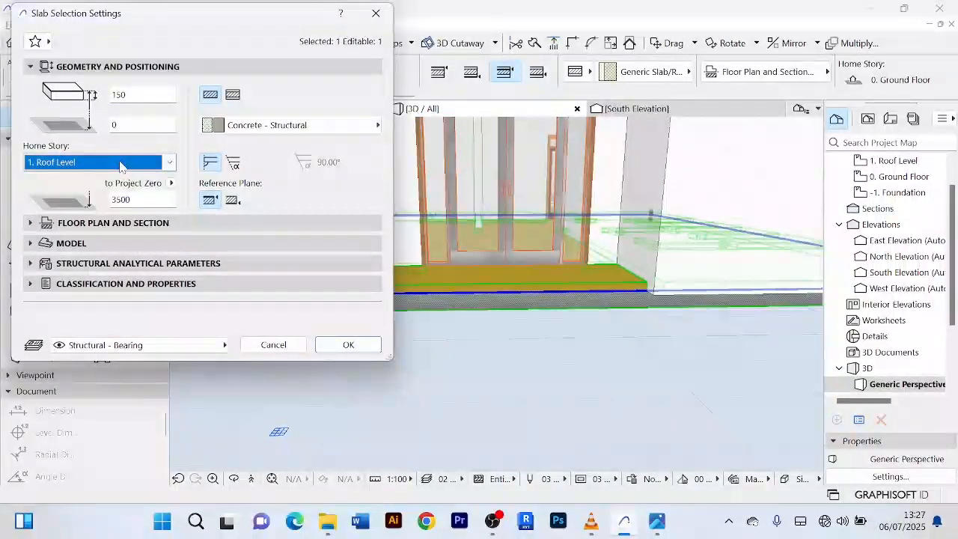
{"action": "left_click", "coordinate": [349, 344]}
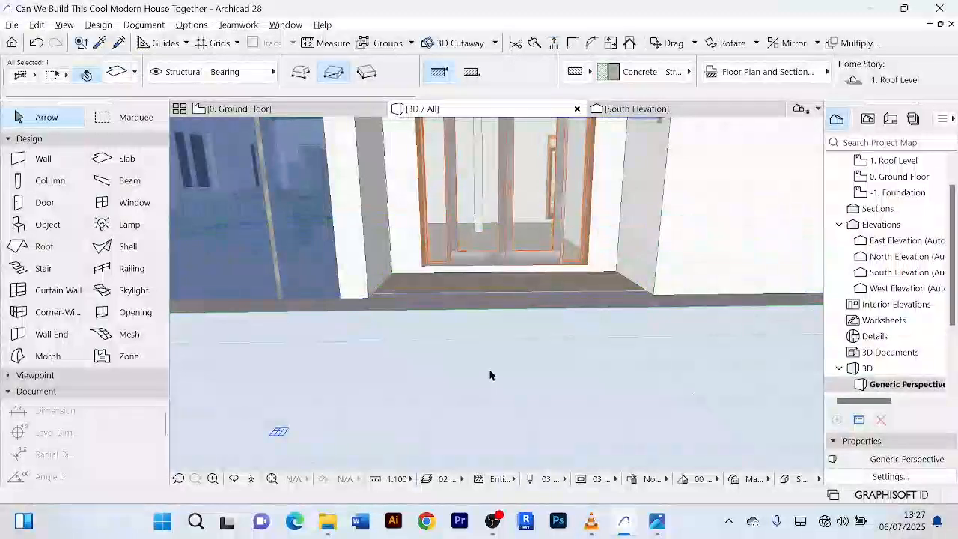
- Deselect the slab and examine how it covers the house from above and from the front and side in 3D
{"action": "scroll", "coordinate": [489, 369], "scroll_direction": "down", "scroll_amount": 5}
{"action": "scroll", "coordinate": [522, 214], "scroll_direction": "up", "scroll_amount": 3}
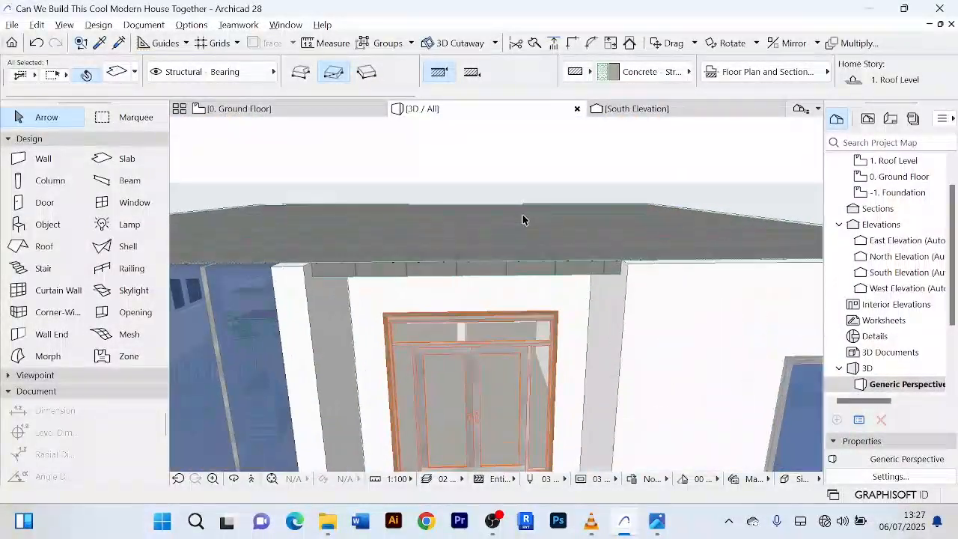
{"action": "scroll", "coordinate": [522, 213], "scroll_direction": "down", "scroll_amount": 2}
{"action": "middle_click_drag", "start_coordinate": [522, 215], "coordinate": [519, 317], "text": "shift"}
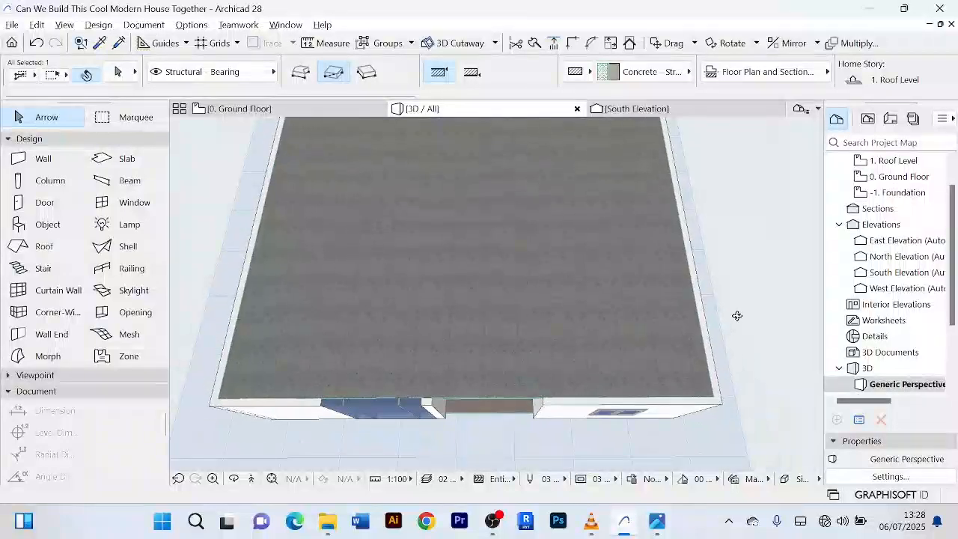
{"action": "left_click", "coordinate": [760, 262]}
{"action": "scroll", "coordinate": [724, 265], "scroll_direction": "down", "scroll_amount": 2}
{"action": "middle_click_drag", "start_coordinate": [658, 287], "coordinate": [622, 246], "text": "shift"}
{"action": "scroll", "coordinate": [343, 250], "scroll_direction": "up", "scroll_amount": 3}
{"action": "scroll", "coordinate": [343, 250], "scroll_direction": "down", "scroll_amount": 5}
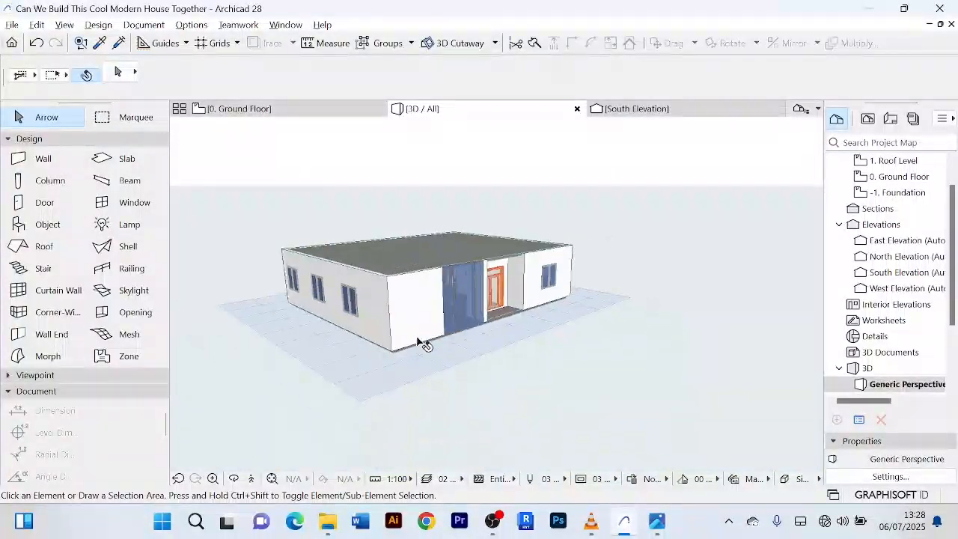
{"action": "middle_click_drag", "start_coordinate": [488, 376], "coordinate": [398, 377], "text": "shift"}
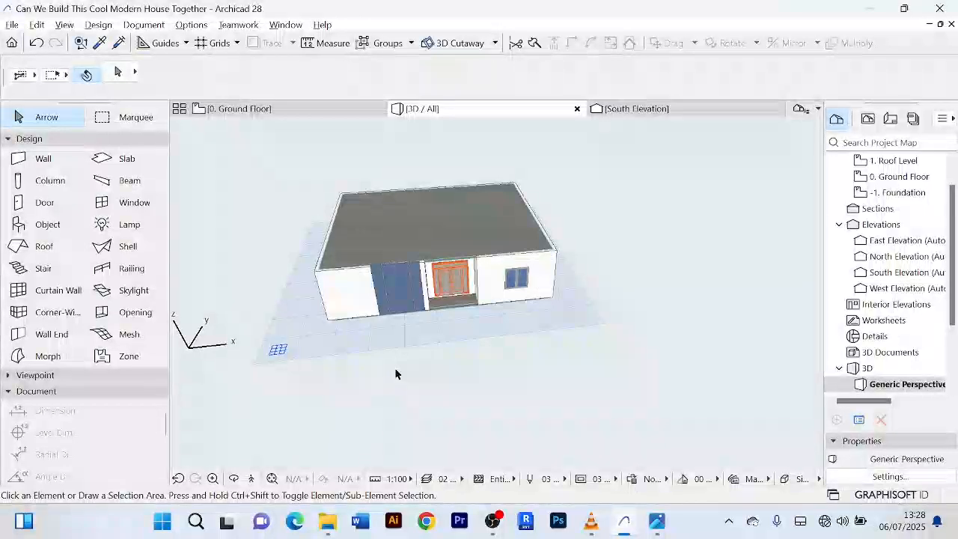
- Return to the ground floor plan and set up the Roof tool for a rectangular multi-plane roof
{"action": "left_click", "coordinate": [236, 108]}
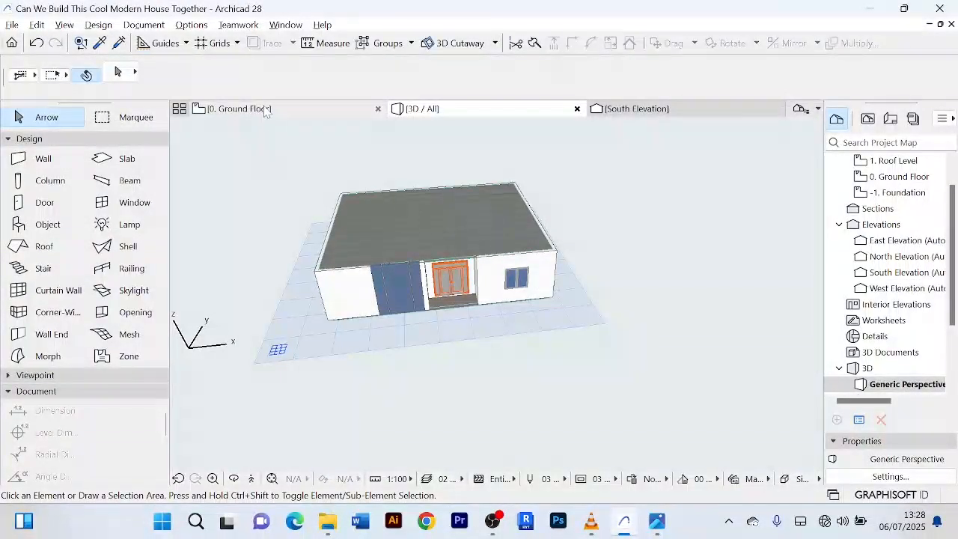
{"action": "scroll", "coordinate": [479, 352], "scroll_direction": "down", "scroll_amount": 7}
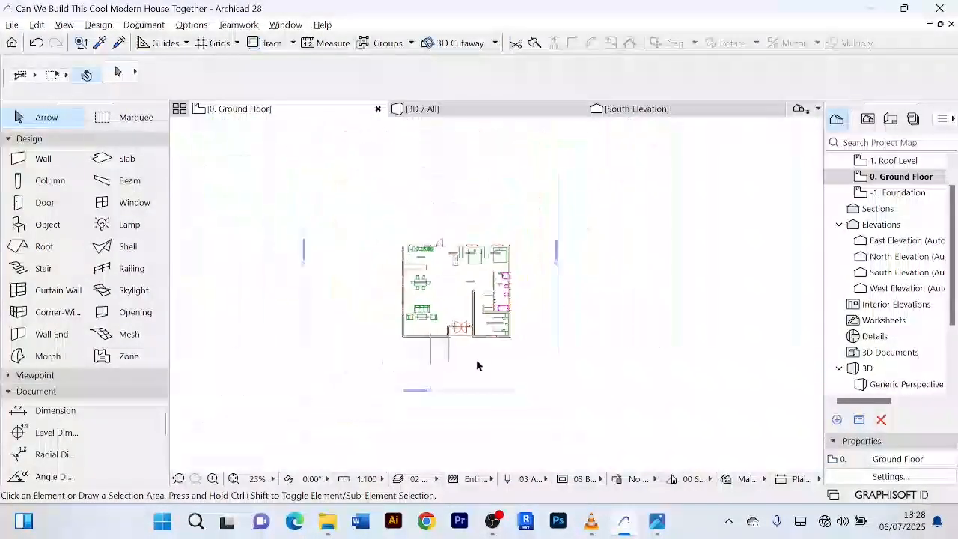
{"action": "middle_click_drag", "start_coordinate": [476, 360], "coordinate": [424, 381]}
{"action": "scroll", "coordinate": [425, 266], "scroll_direction": "up", "scroll_amount": 3}
{"action": "scroll", "coordinate": [424, 381], "scroll_direction": "down", "scroll_amount": 1}
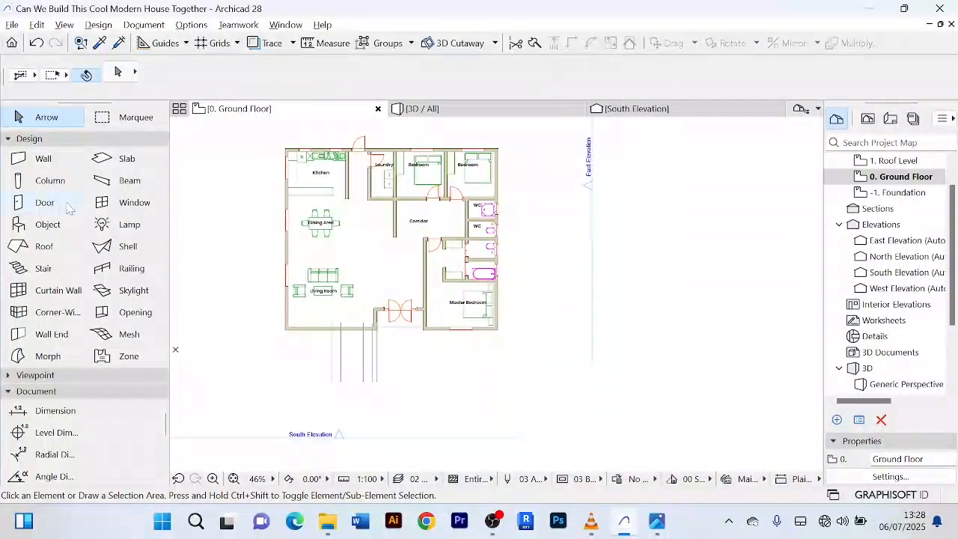
{"action": "double_click", "coordinate": [45, 247]}
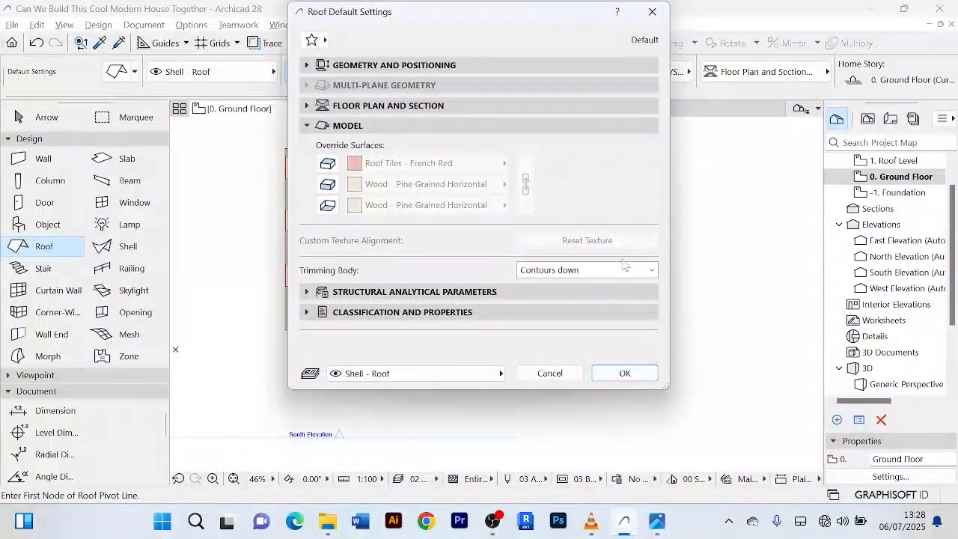
{"action": "left_click", "coordinate": [550, 373]}
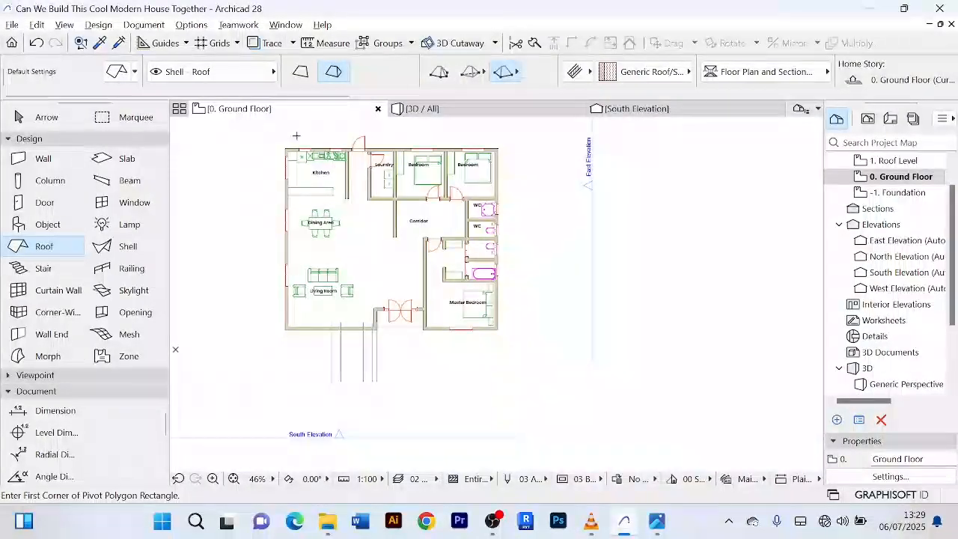
- Draw a hip roof with a 13900 by 11800 pivot rectangle from the kitchen's inner northwest corner to the master bedroom's inner southeast corner
{"action": "scroll", "coordinate": [297, 136], "scroll_direction": "up", "scroll_amount": 4}
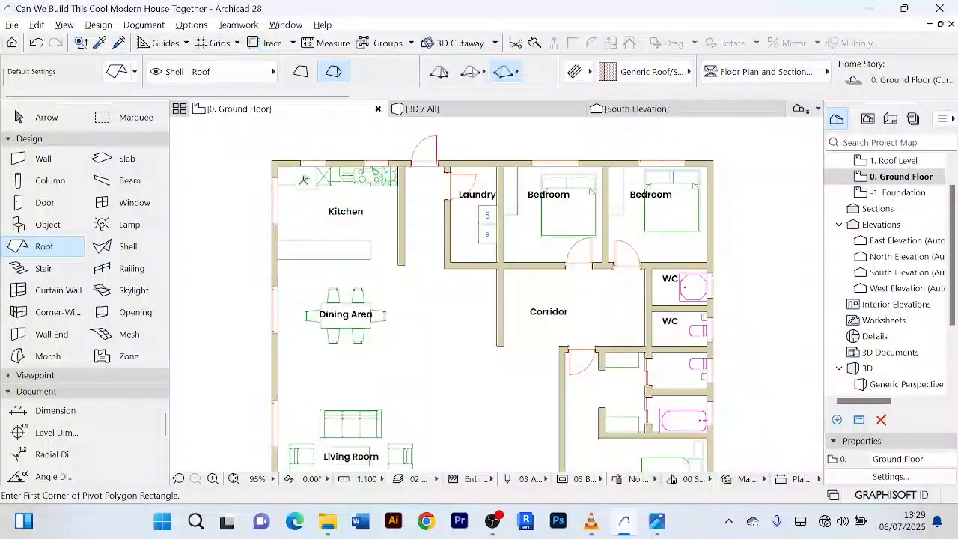
{"action": "scroll", "coordinate": [304, 179], "scroll_direction": "up", "scroll_amount": 3}
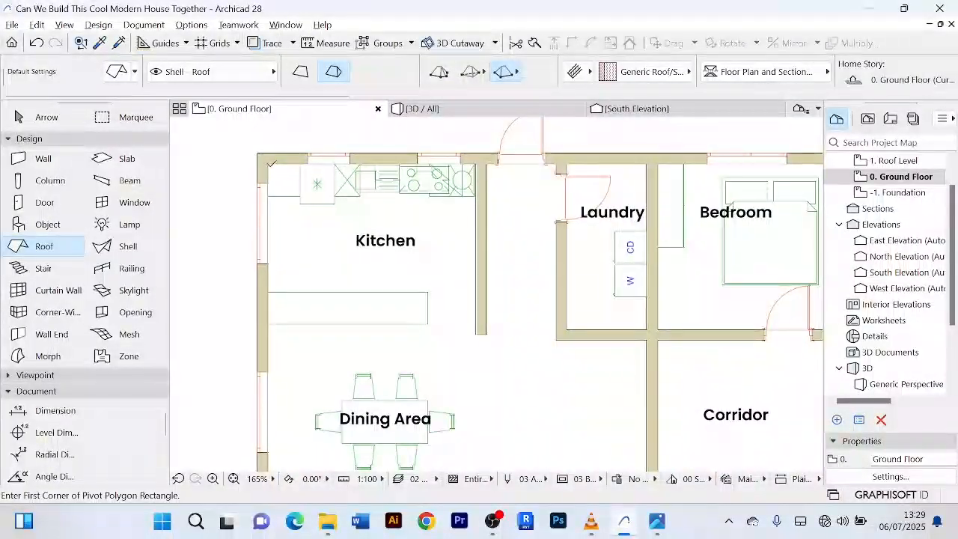
{"action": "left_click", "coordinate": [268, 163]}
{"action": "scroll", "coordinate": [533, 168], "scroll_direction": "down", "scroll_amount": 5}
{"action": "middle_click_drag", "start_coordinate": [571, 168], "coordinate": [429, 170]}
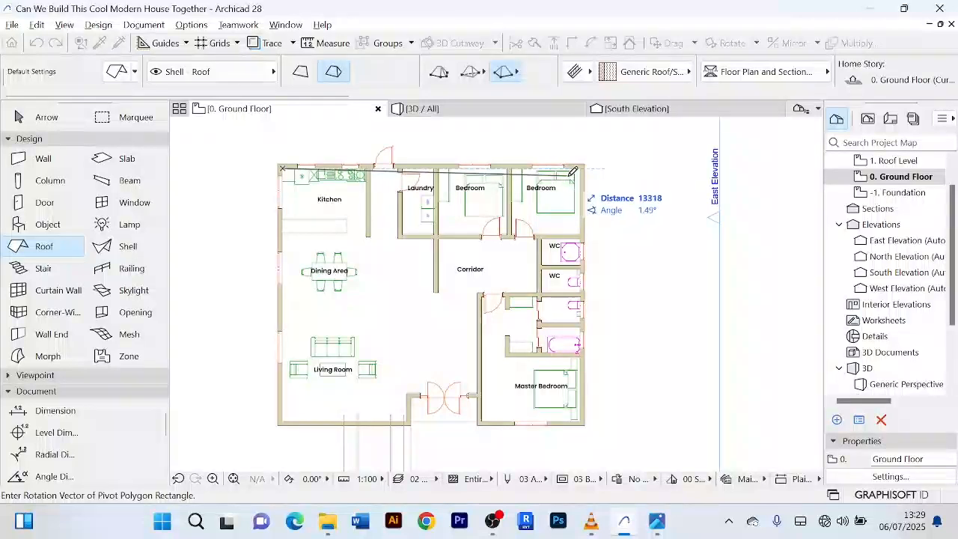
{"action": "scroll", "coordinate": [572, 171], "scroll_direction": "up", "scroll_amount": 4}
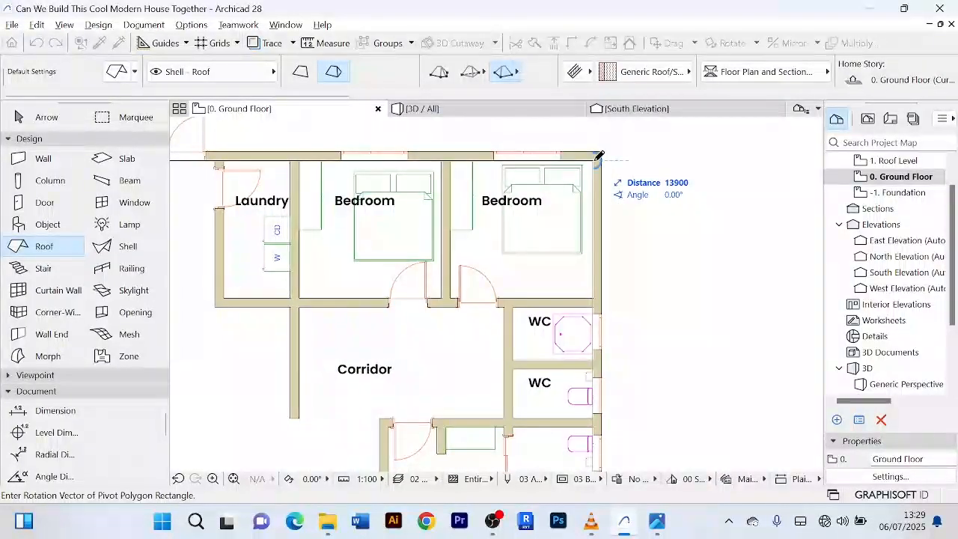
{"action": "left_click", "coordinate": [599, 156]}
{"action": "scroll", "coordinate": [620, 316], "scroll_direction": "down", "scroll_amount": 4}
{"action": "scroll", "coordinate": [604, 270], "scroll_direction": "up", "scroll_amount": 2}
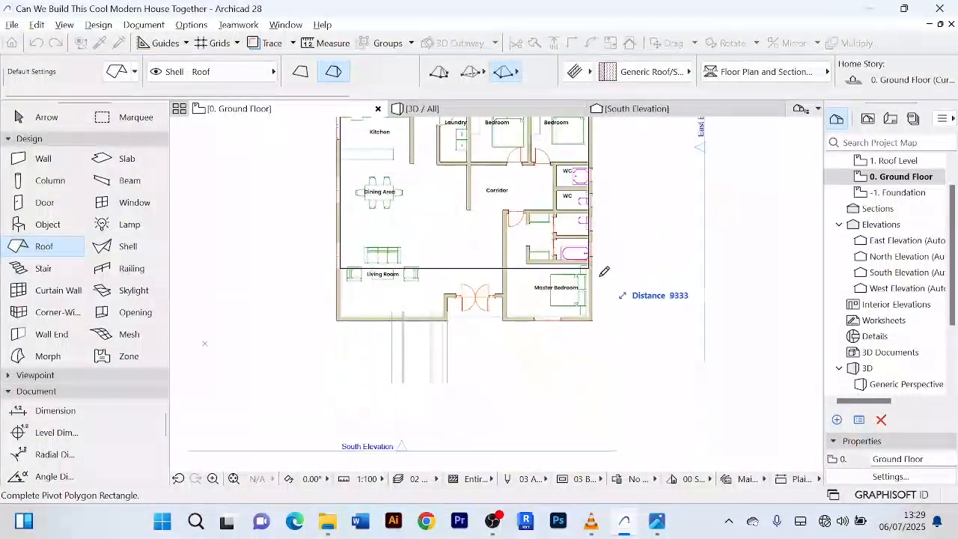
{"action": "scroll", "coordinate": [595, 299], "scroll_direction": "up", "scroll_amount": 5}
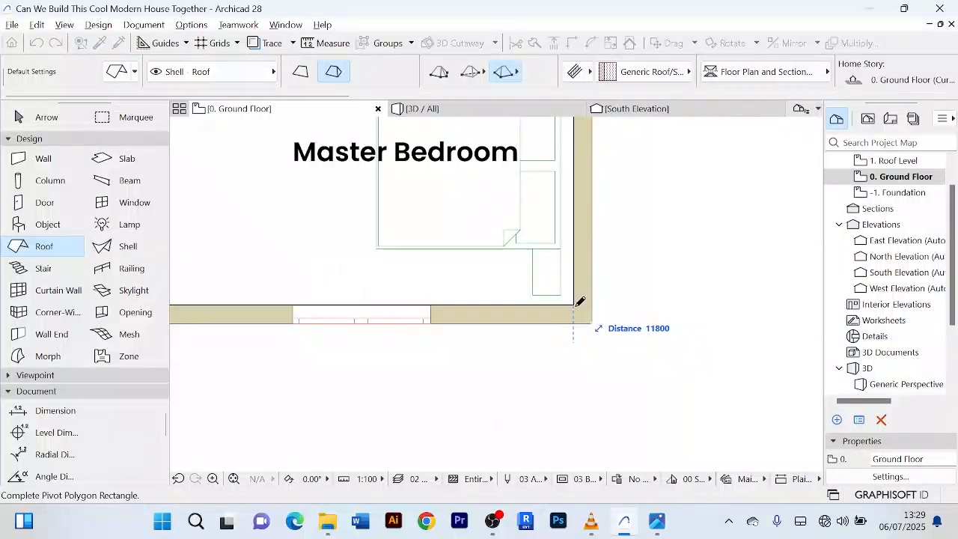
{"action": "left_click", "coordinate": [580, 301]}
{"action": "scroll", "coordinate": [580, 301], "scroll_direction": "down", "scroll_amount": 6}
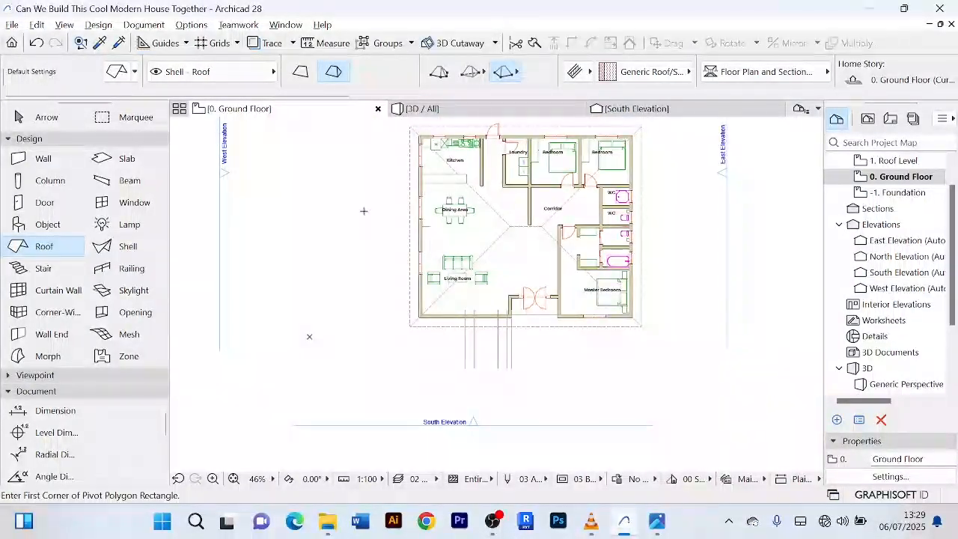
{"action": "left_click", "coordinate": [48, 117]}
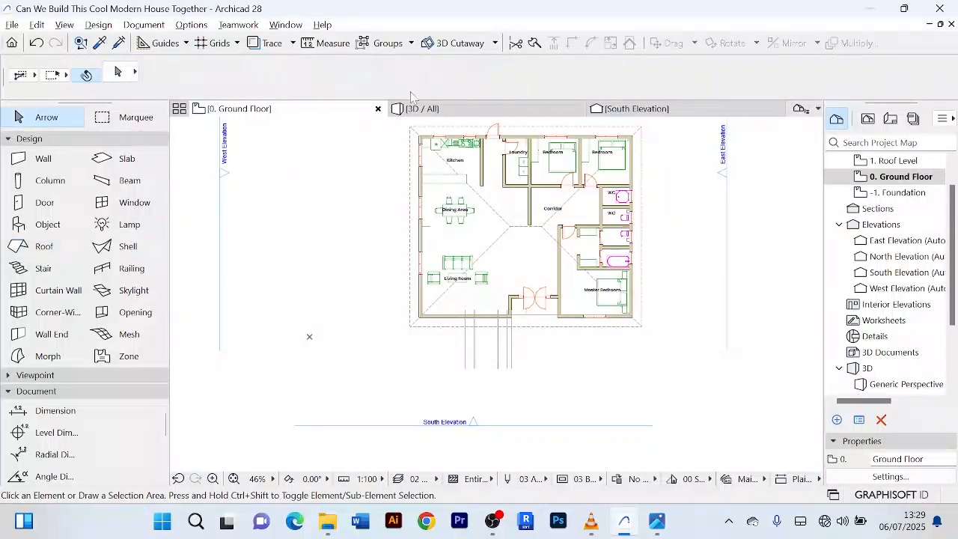
- Examine the new hip roof in the 3D view from all sides, selecting it to check its edges against the walls
{"action": "left_click", "coordinate": [419, 108]}
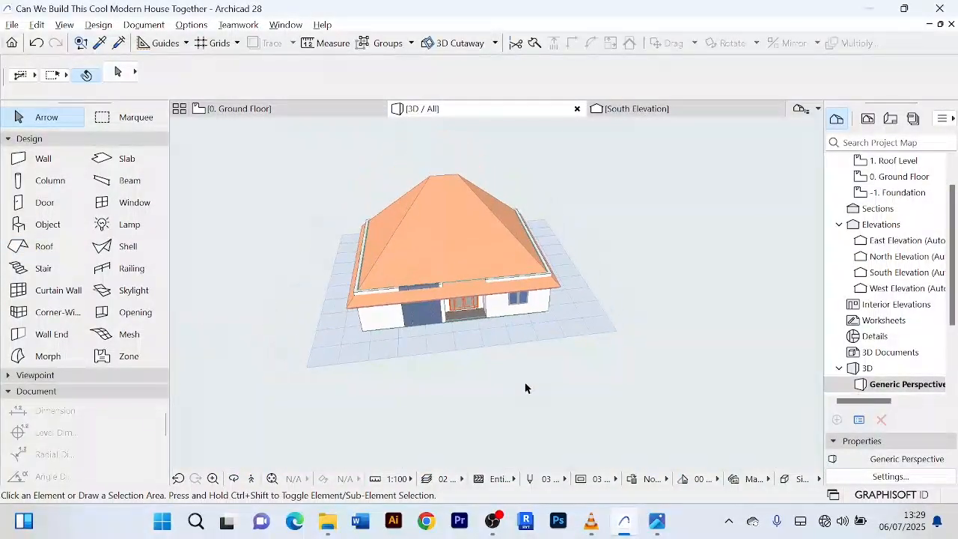
{"action": "middle_click_drag", "start_coordinate": [525, 383], "coordinate": [649, 338], "text": "shift"}
{"action": "middle_click_drag", "start_coordinate": [484, 364], "coordinate": [533, 337], "text": "shift"}
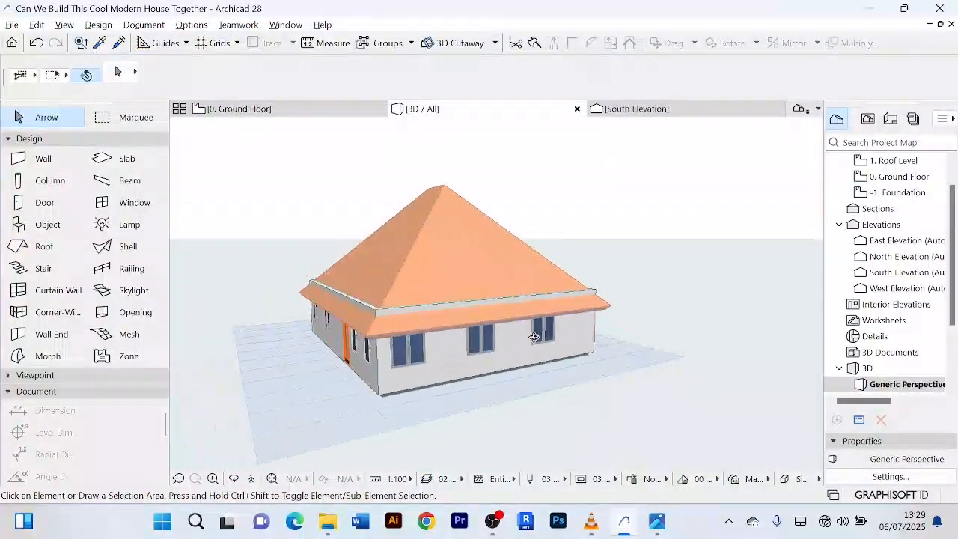
{"action": "scroll", "coordinate": [425, 235], "scroll_direction": "up", "scroll_amount": 2}
{"action": "scroll", "coordinate": [426, 236], "scroll_direction": "down", "scroll_amount": 1}
{"action": "middle_click_drag", "start_coordinate": [416, 236], "coordinate": [299, 235], "text": "shift"}
{"action": "left_click", "coordinate": [434, 218]}
{"action": "scroll", "coordinate": [434, 218], "scroll_direction": "down", "scroll_amount": 1}
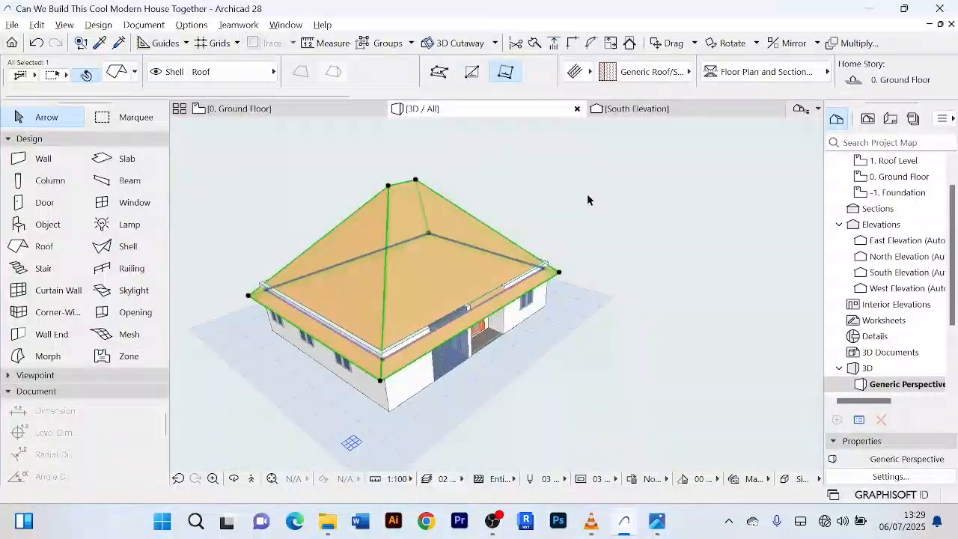
{"action": "scroll", "coordinate": [589, 200], "scroll_direction": "up", "scroll_amount": 1}
{"action": "middle_click_drag", "start_coordinate": [591, 205], "coordinate": [603, 177], "text": "shift"}
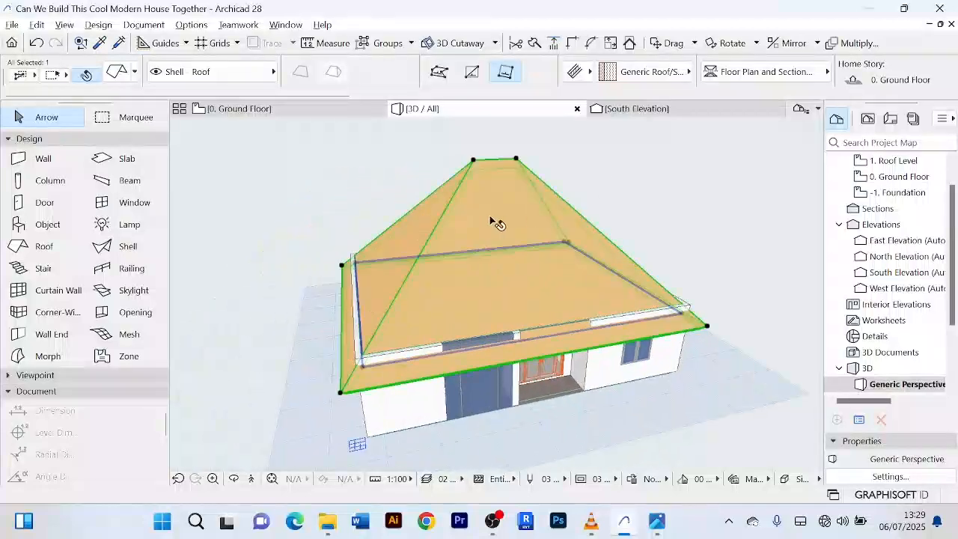
{"action": "middle_click_drag", "start_coordinate": [494, 223], "coordinate": [616, 194], "text": "shift"}
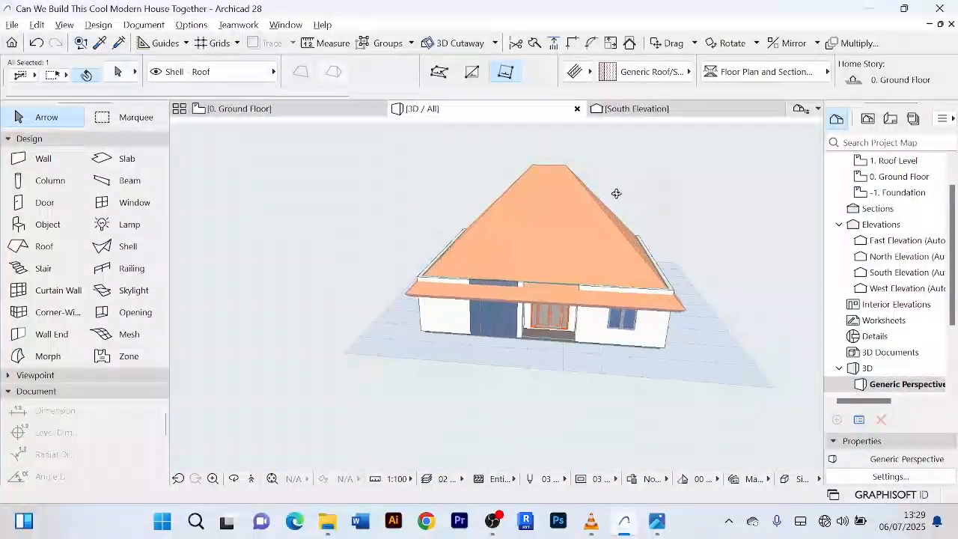
- Return to the ground floor plan and select the hip roof at its southwest eave corner
{"action": "left_click", "coordinate": [295, 110]}
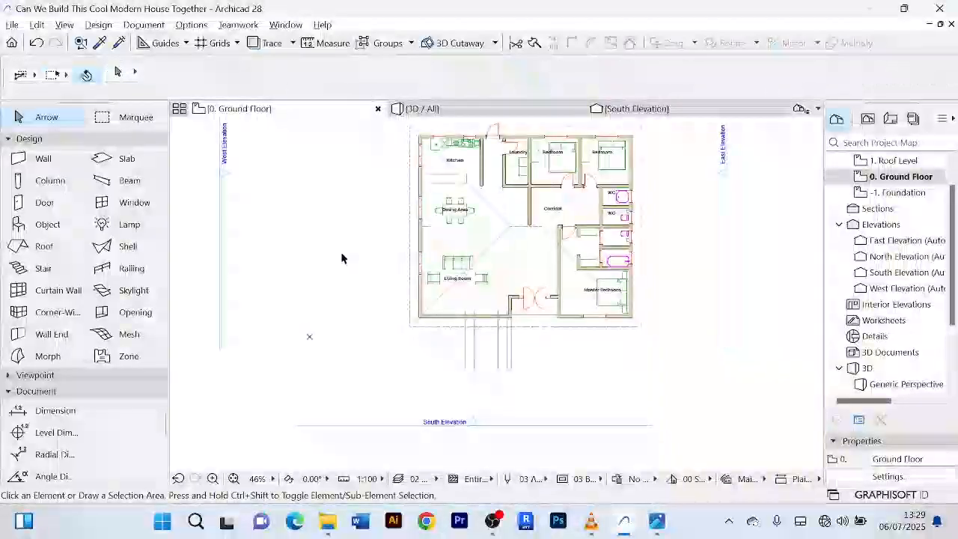
{"action": "scroll", "coordinate": [545, 254], "scroll_direction": "up", "scroll_amount": 5}
{"action": "scroll", "coordinate": [325, 355], "scroll_direction": "down", "scroll_amount": 6}
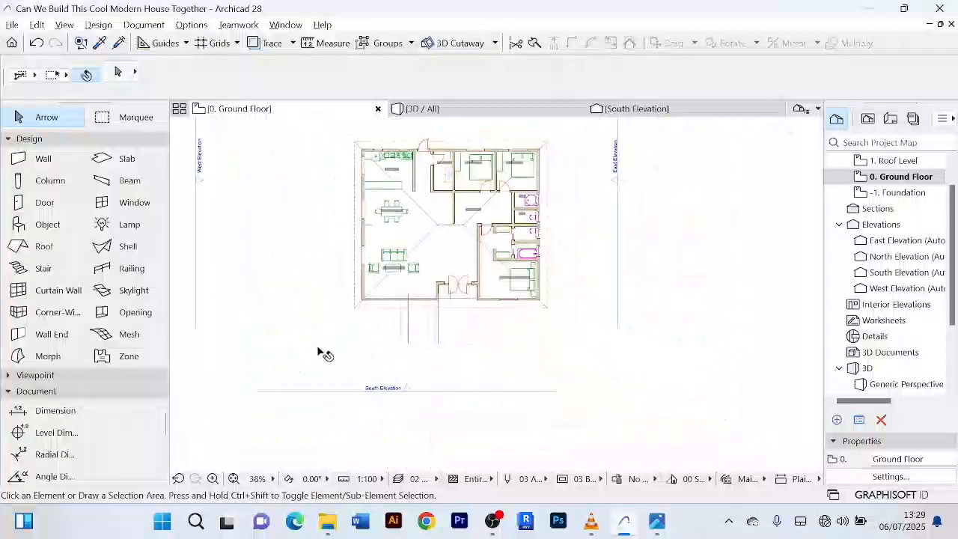
{"action": "scroll", "coordinate": [367, 312], "scroll_direction": "up", "scroll_amount": 3}
{"action": "left_click", "coordinate": [356, 312]}
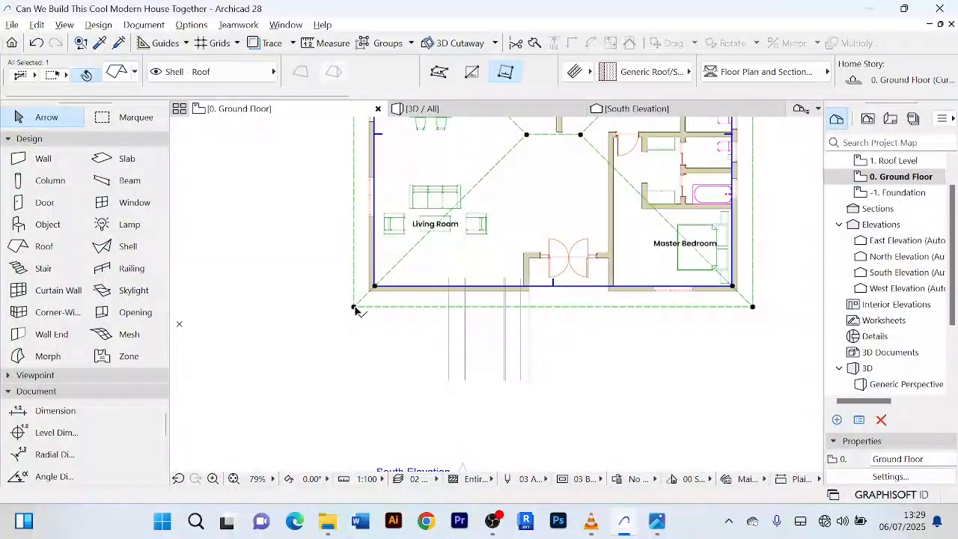
- Try to drag the selected hip roof's horizontal ridge onto the front exterior wall and check the shape in 3D
{"action": "scroll", "coordinate": [352, 320], "scroll_direction": "down", "scroll_amount": 4}
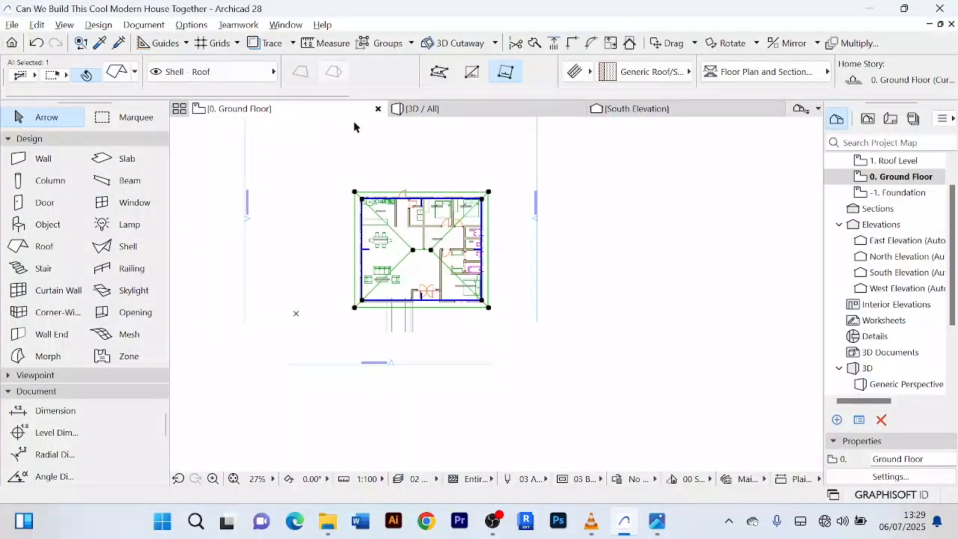
{"action": "scroll", "coordinate": [397, 236], "scroll_direction": "up", "scroll_amount": 6}
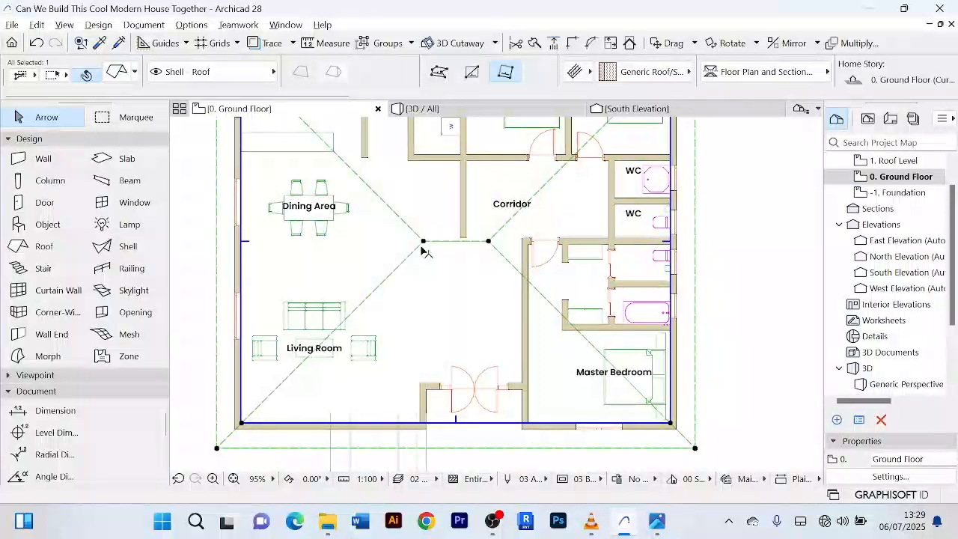
{"action": "left_click", "coordinate": [424, 244]}
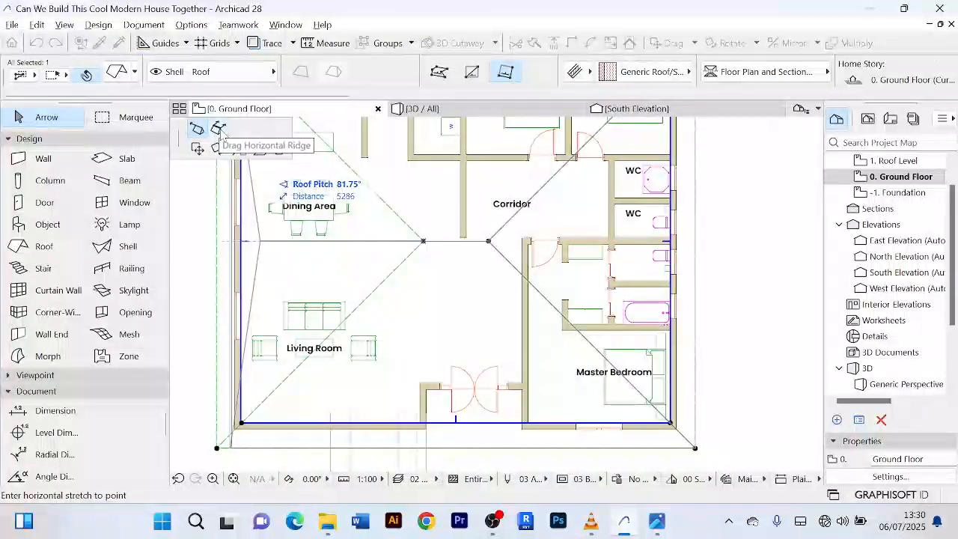
{"action": "left_click", "coordinate": [219, 131]}
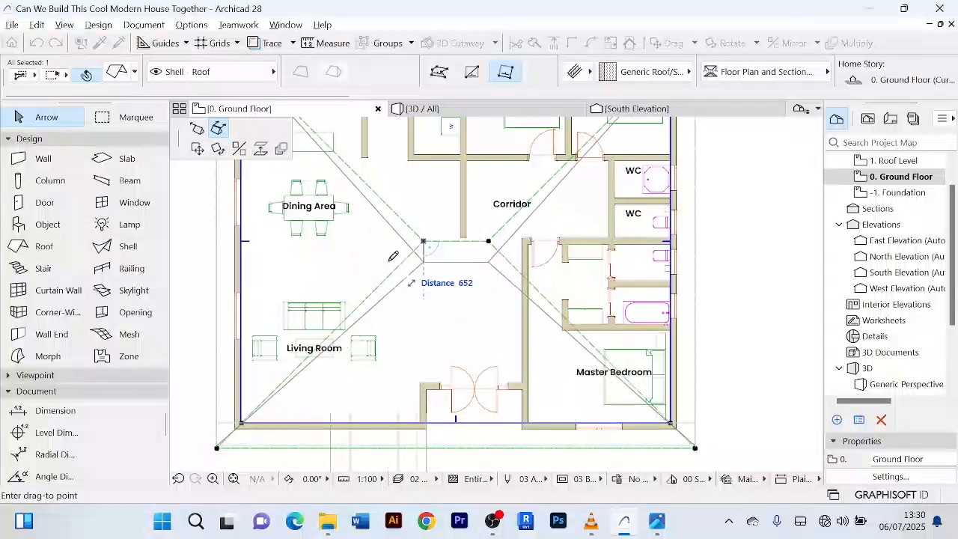
{"action": "left_click", "coordinate": [503, 430]}
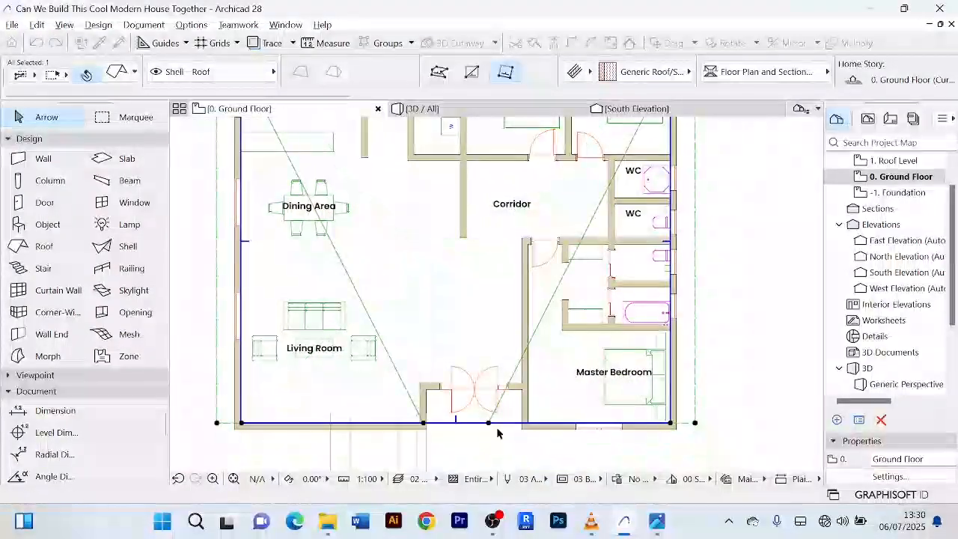
{"action": "left_click", "coordinate": [452, 114]}
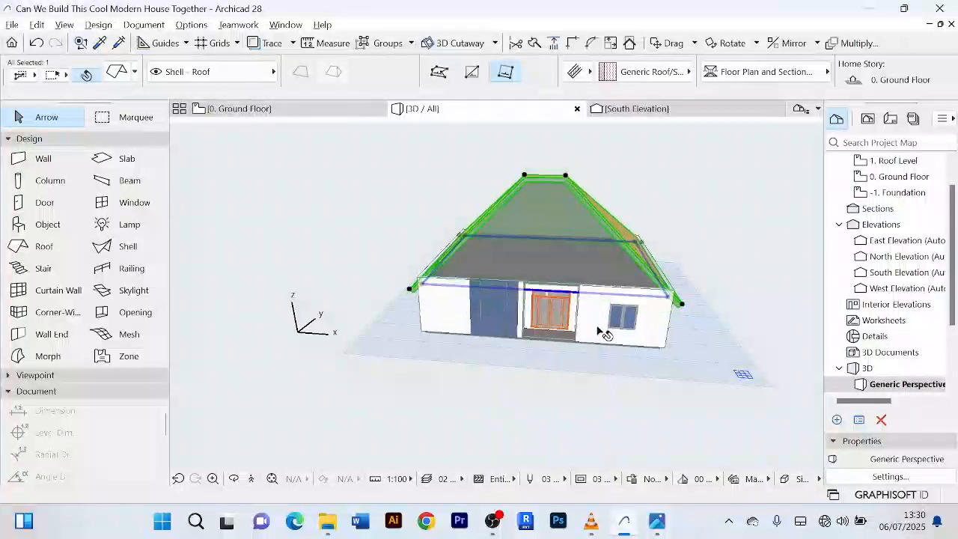
{"action": "middle_click_drag", "start_coordinate": [334, 215], "coordinate": [381, 207], "text": "shift"}
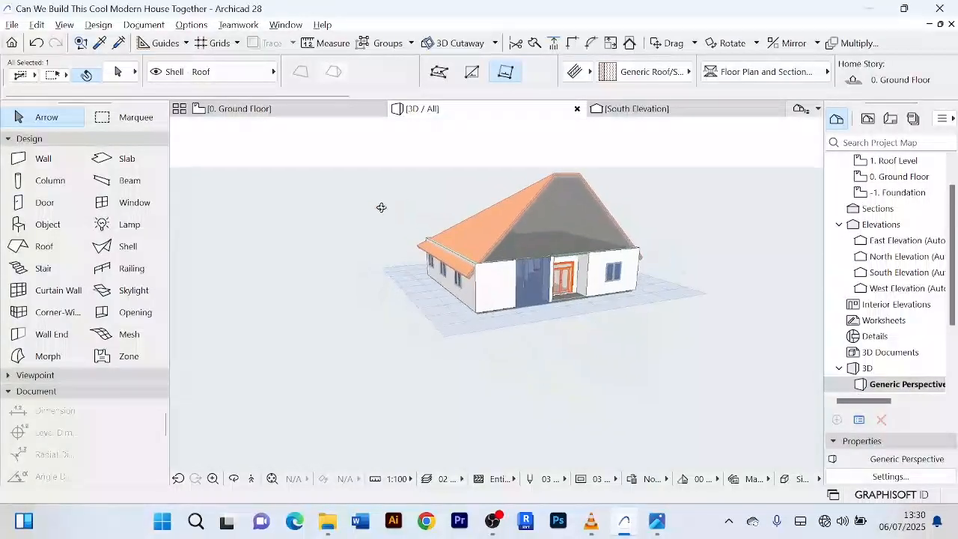
- Undo the ridge drag on the ground floor plan
{"action": "mouse_move", "coordinate": [314, 112]}
{"action": "left_click", "coordinate": [327, 129]}
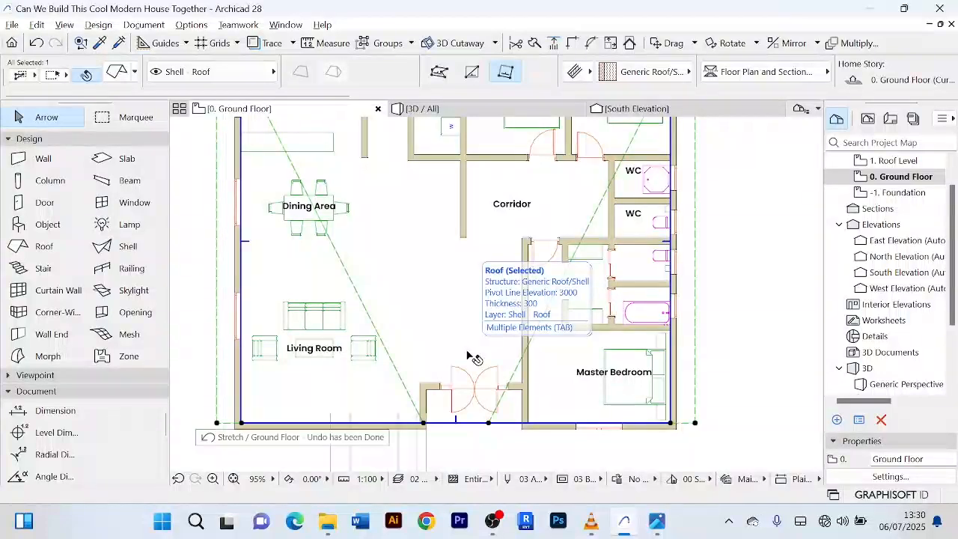
{"action": "key", "text": "ctrl+z"}
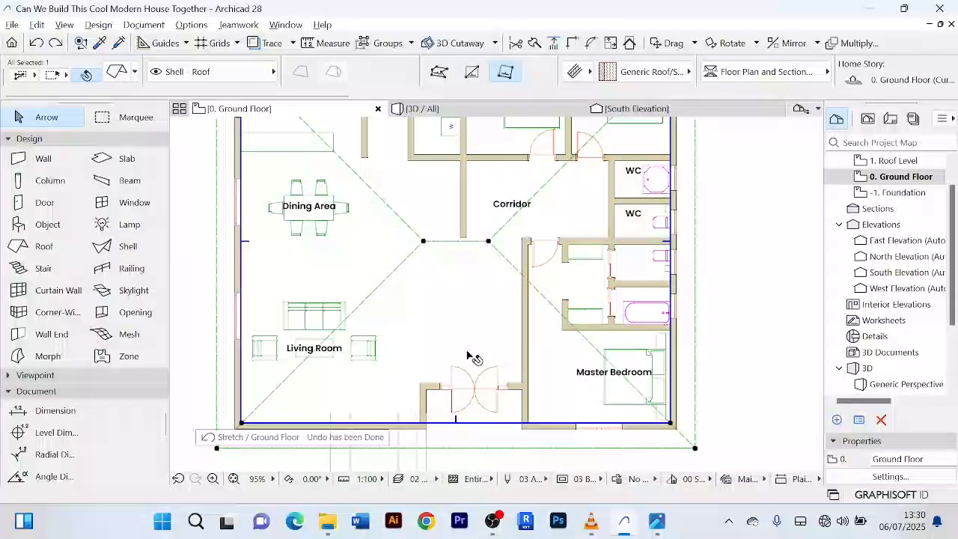
- Stretch both ends of the roof's horizontal ridge out to the west and east exterior walls to form a gable roof
{"action": "left_click", "coordinate": [423, 242]}
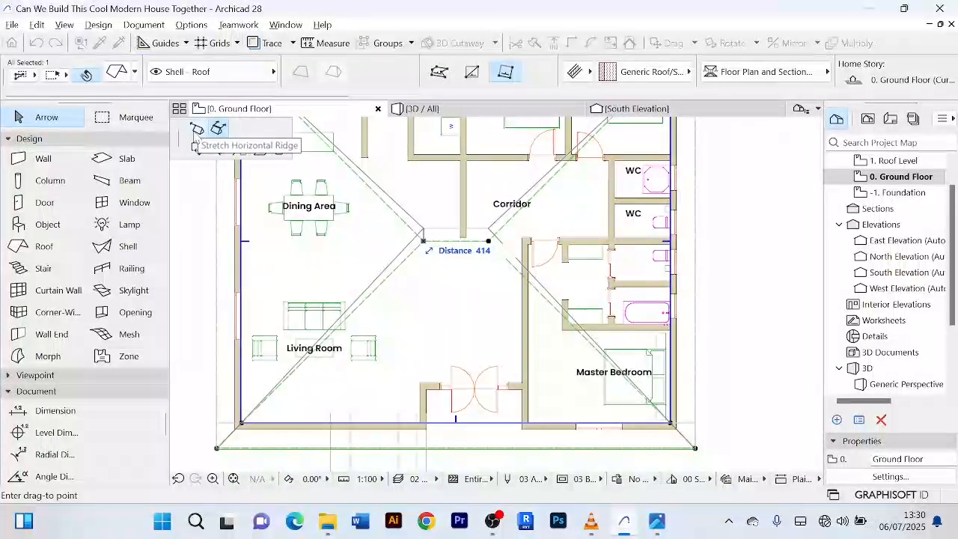
{"action": "left_click", "coordinate": [196, 128]}
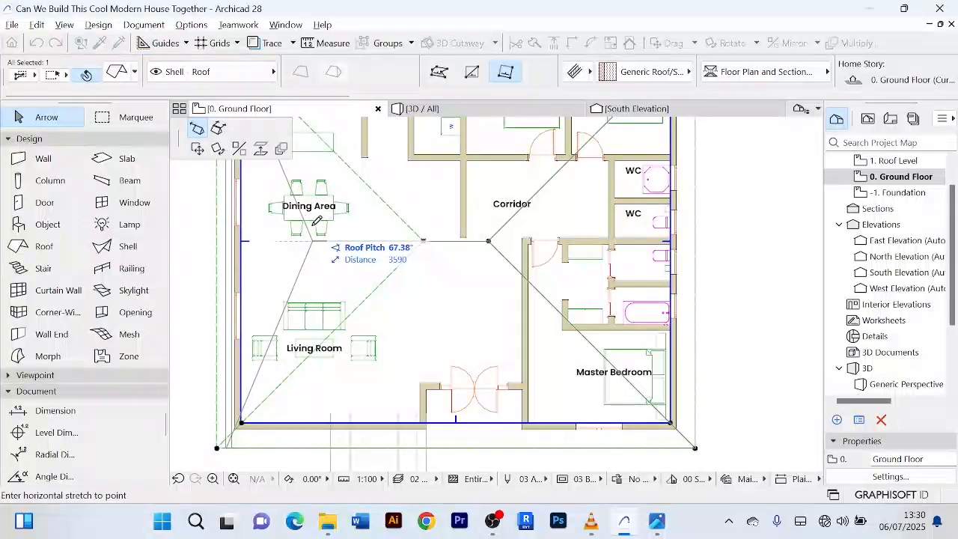
{"action": "left_click", "coordinate": [239, 220]}
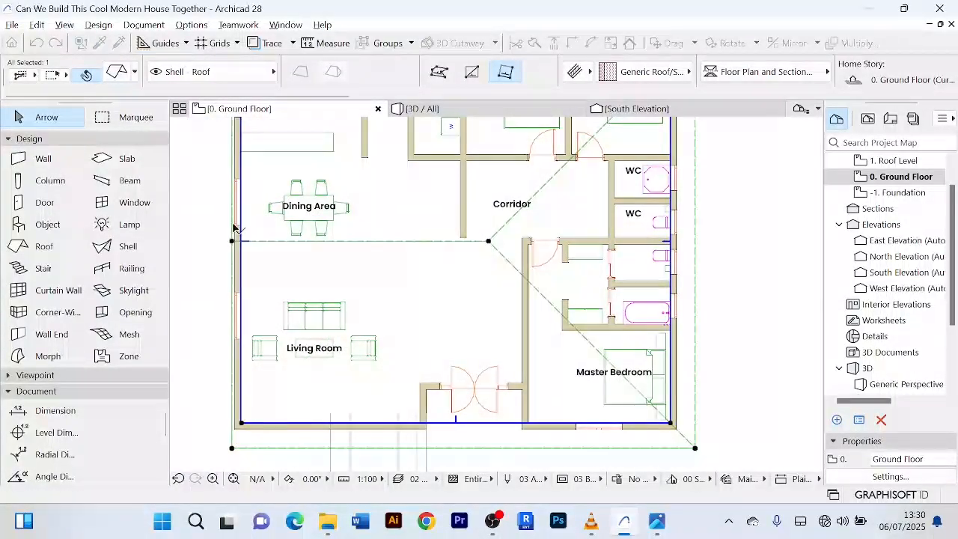
{"action": "left_click", "coordinate": [488, 243]}
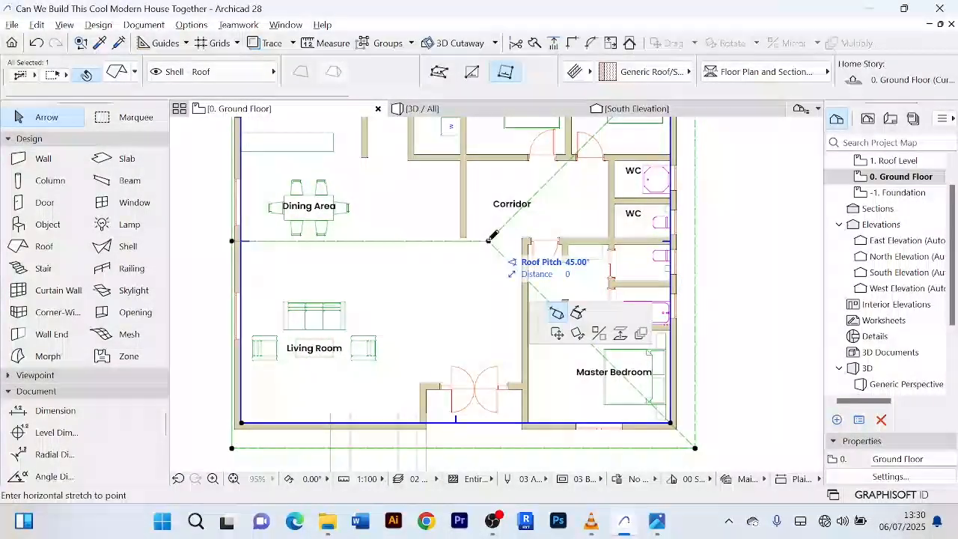
{"action": "left_click", "coordinate": [678, 238]}
{"action": "scroll", "coordinate": [680, 240], "scroll_direction": "down", "scroll_amount": 3}
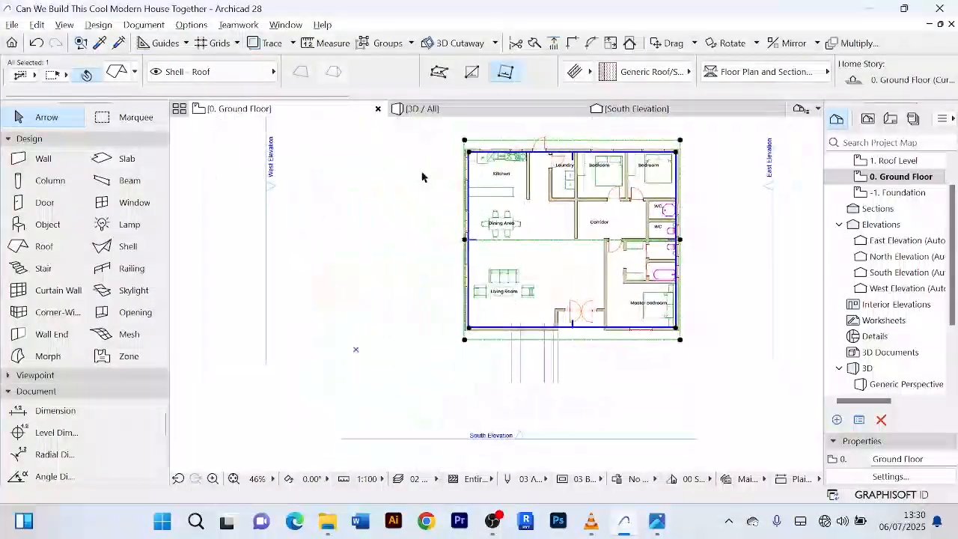
- Examine the gable roof in 3D from several sides, including its open gable ends and how it meets the walls
{"action": "left_click", "coordinate": [423, 109]}
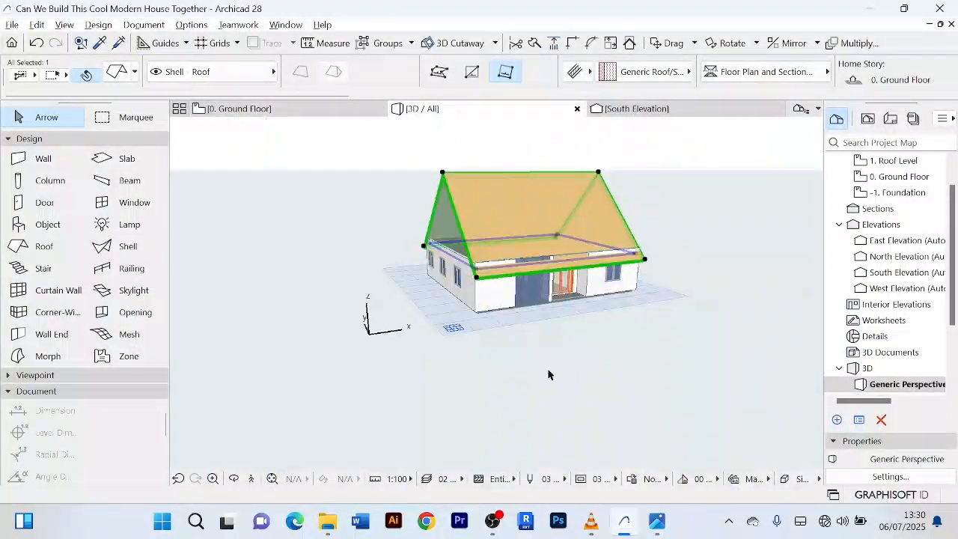
{"action": "left_click", "coordinate": [464, 421]}
{"action": "middle_click_drag", "start_coordinate": [462, 405], "coordinate": [738, 375], "text": "shift"}
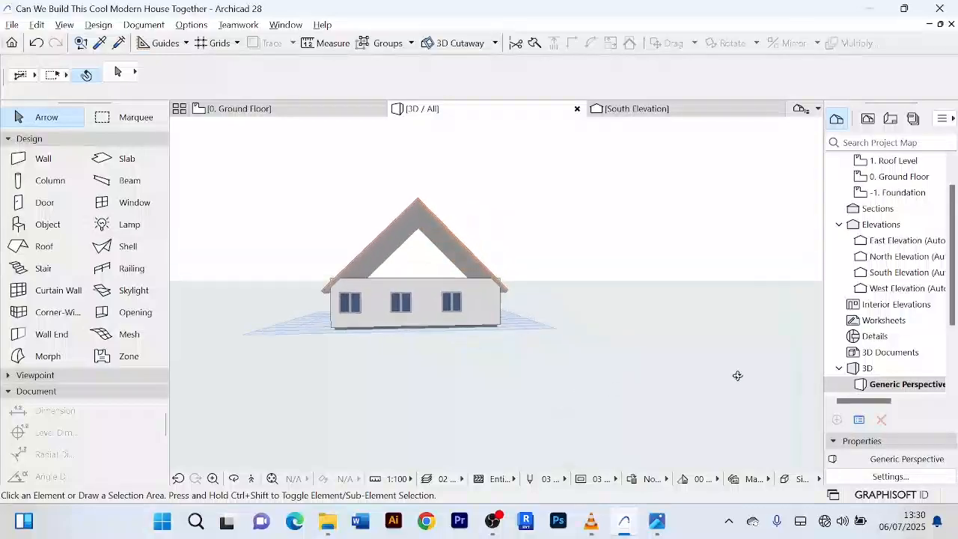
{"action": "scroll", "coordinate": [440, 259], "scroll_direction": "up", "scroll_amount": 2}
{"action": "scroll", "coordinate": [439, 258], "scroll_direction": "up", "scroll_amount": 3}
{"action": "scroll", "coordinate": [436, 230], "scroll_direction": "down", "scroll_amount": 2}
{"action": "middle_click_drag", "start_coordinate": [436, 230], "coordinate": [486, 321], "text": "shift"}
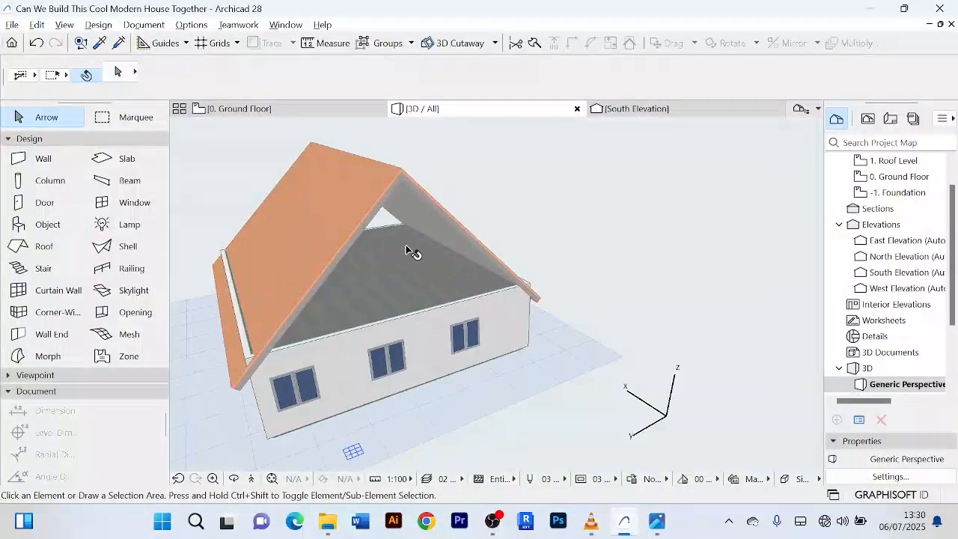
{"action": "scroll", "coordinate": [413, 251], "scroll_direction": "down", "scroll_amount": 3}
{"action": "middle_click_drag", "start_coordinate": [285, 364], "coordinate": [548, 326], "text": "shift"}
{"action": "scroll", "coordinate": [285, 235], "scroll_direction": "up", "scroll_amount": 5}
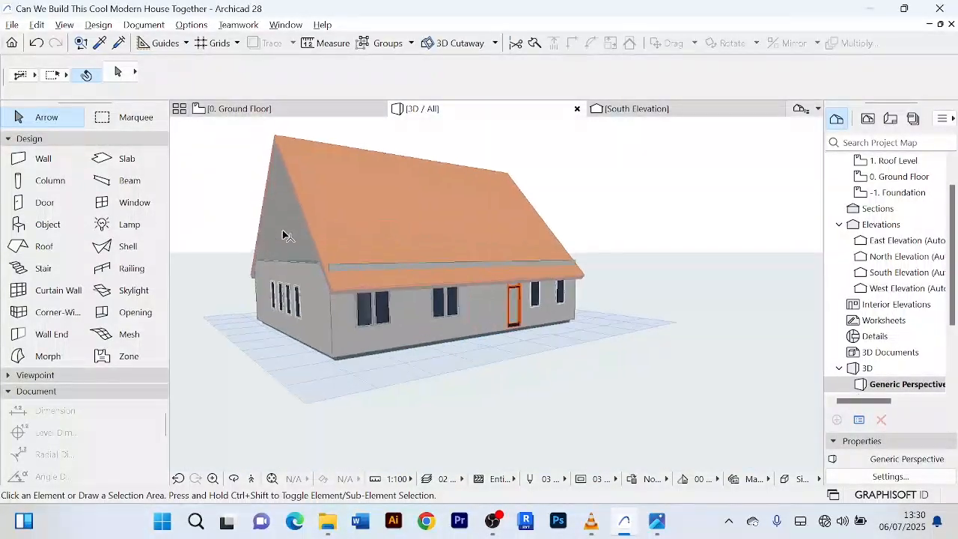
{"action": "middle_click_drag", "start_coordinate": [288, 230], "coordinate": [520, 222], "text": "shift"}
{"action": "scroll", "coordinate": [321, 220], "scroll_direction": "up", "scroll_amount": 2}
{"action": "scroll", "coordinate": [306, 199], "scroll_direction": "down", "scroll_amount": 4}
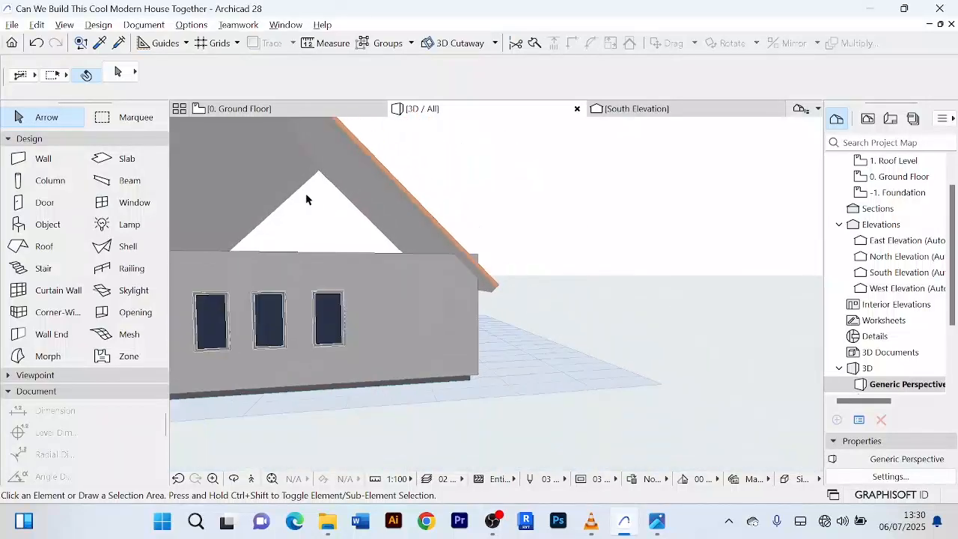
{"action": "scroll", "coordinate": [367, 256], "scroll_direction": "down", "scroll_amount": 3}
{"action": "middle_click_drag", "start_coordinate": [370, 257], "coordinate": [300, 225], "text": "shift"}
{"action": "scroll", "coordinate": [241, 238], "scroll_direction": "up", "scroll_amount": 3}
{"action": "scroll", "coordinate": [246, 241], "scroll_direction": "down", "scroll_amount": 3}
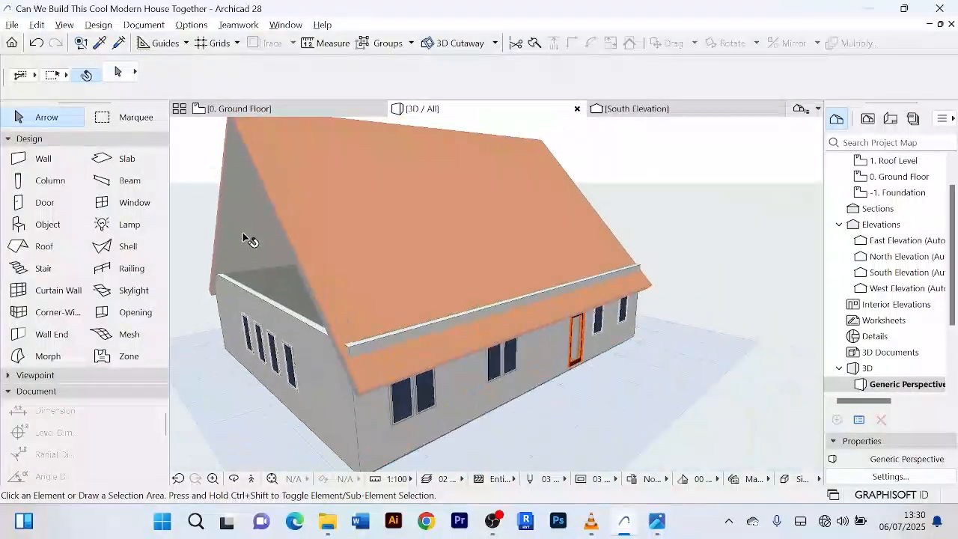
{"action": "middle_click_drag", "start_coordinate": [608, 389], "coordinate": [324, 372], "text": "shift"}
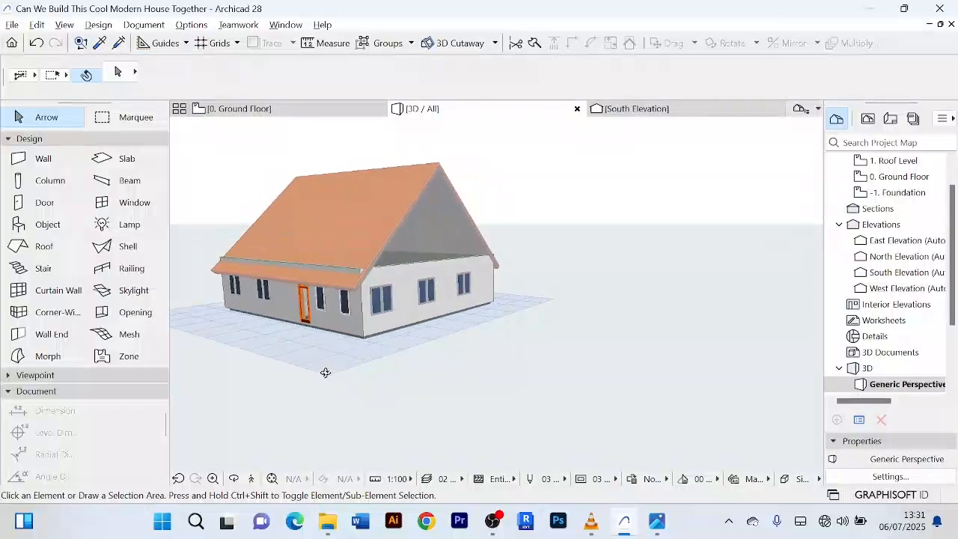
{"action": "scroll", "coordinate": [542, 314], "scroll_direction": "up", "scroll_amount": 3}
{"action": "scroll", "coordinate": [549, 308], "scroll_direction": "down", "scroll_amount": 3}
{"action": "middle_click_drag", "start_coordinate": [549, 308], "coordinate": [446, 358], "text": "shift"}
- Delete the gable roof from the 3D model
{"action": "left_click", "coordinate": [358, 172]}
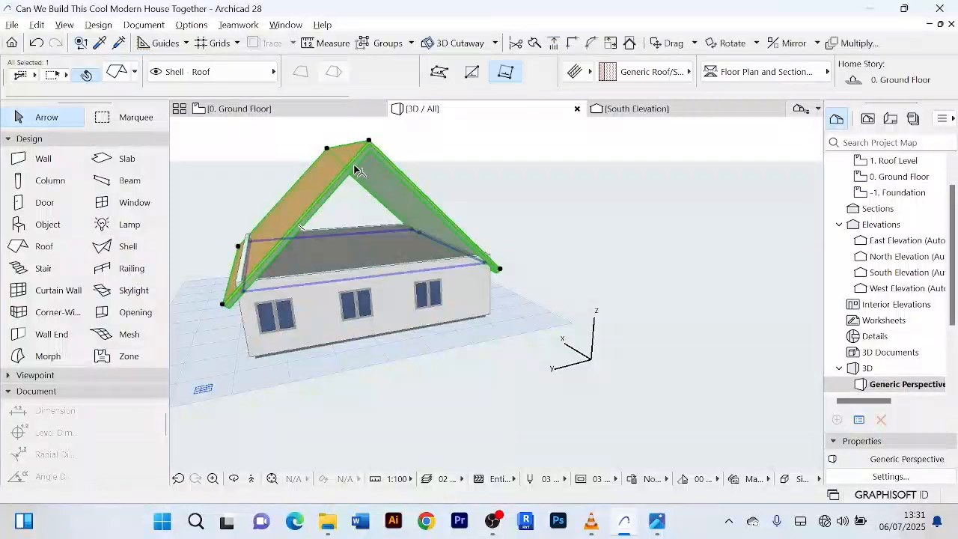
{"action": "key", "text": "Delete"}
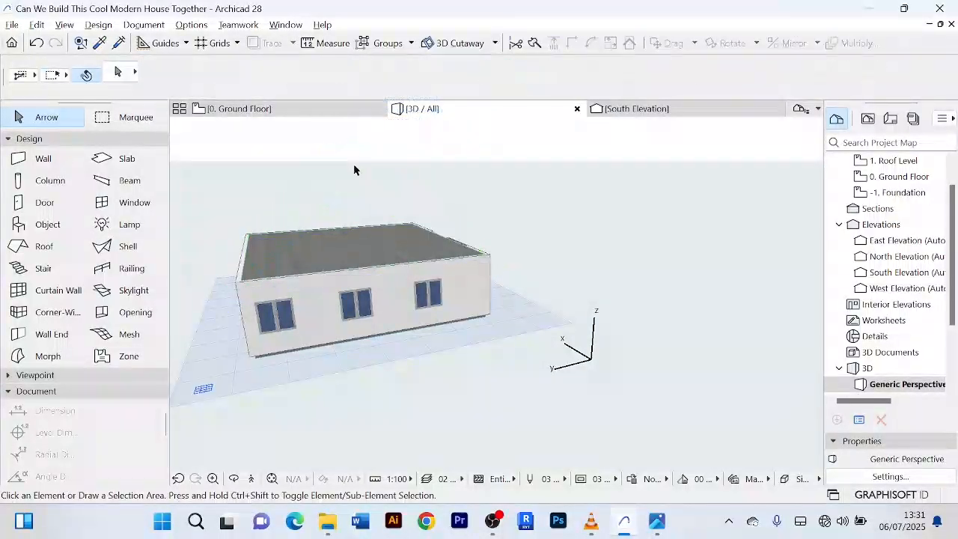
{"action": "scroll", "coordinate": [348, 176], "scroll_direction": "up", "scroll_amount": 2}
{"action": "scroll", "coordinate": [347, 176], "scroll_direction": "down", "scroll_amount": 3}
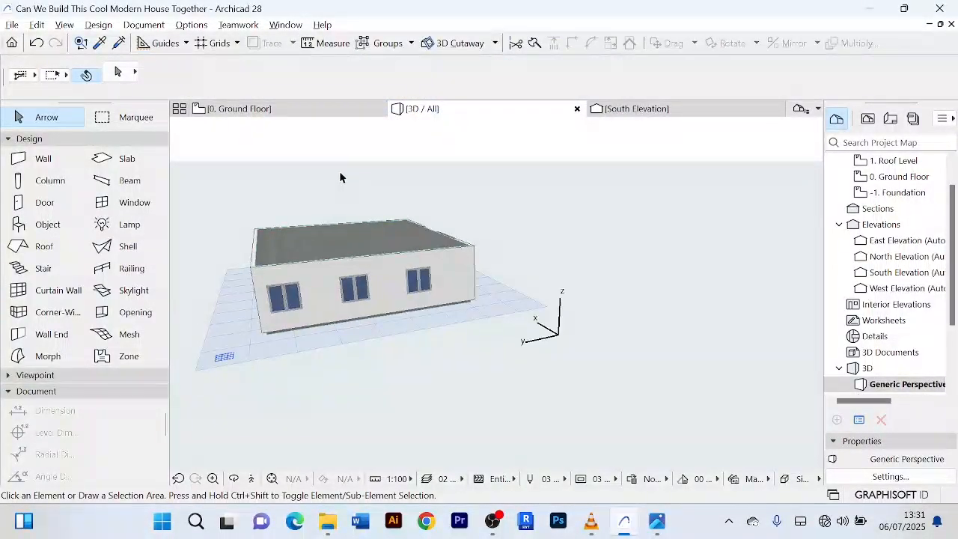
- On the ground floor plan, draw a single-plane roof's pivot line along the full north exterior wall, sloping upward toward the interior
{"action": "left_click", "coordinate": [295, 112]}
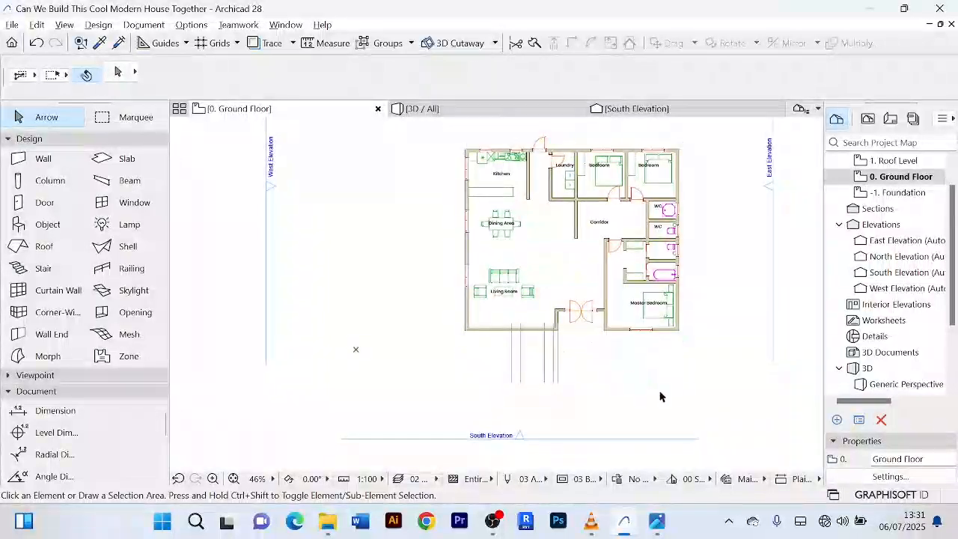
{"action": "scroll", "coordinate": [667, 390], "scroll_direction": "down", "scroll_amount": 3}
{"action": "middle_click_drag", "start_coordinate": [675, 386], "coordinate": [562, 369]}
{"action": "scroll", "coordinate": [591, 272], "scroll_direction": "up", "scroll_amount": 4}
{"action": "middle_click_drag", "start_coordinate": [584, 274], "coordinate": [637, 242]}
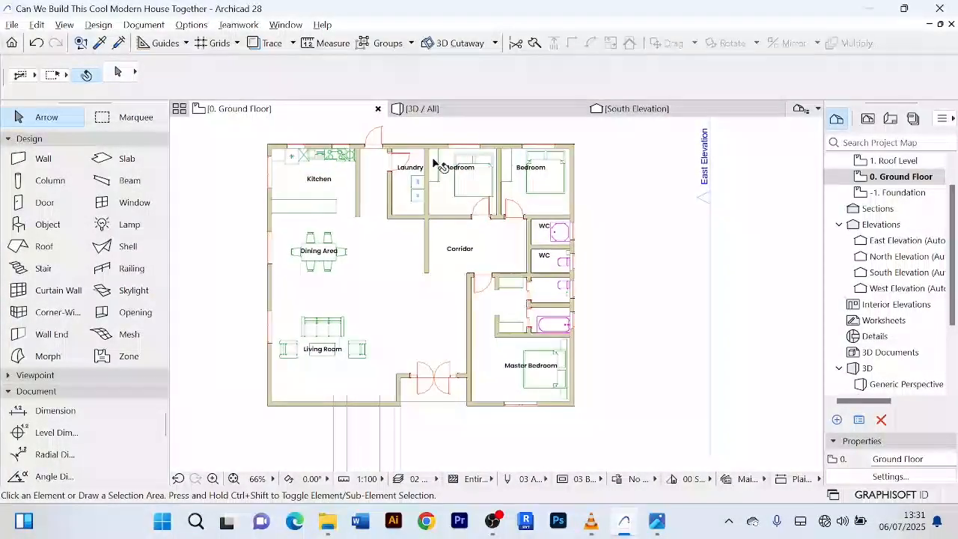
{"action": "left_click", "coordinate": [44, 249]}
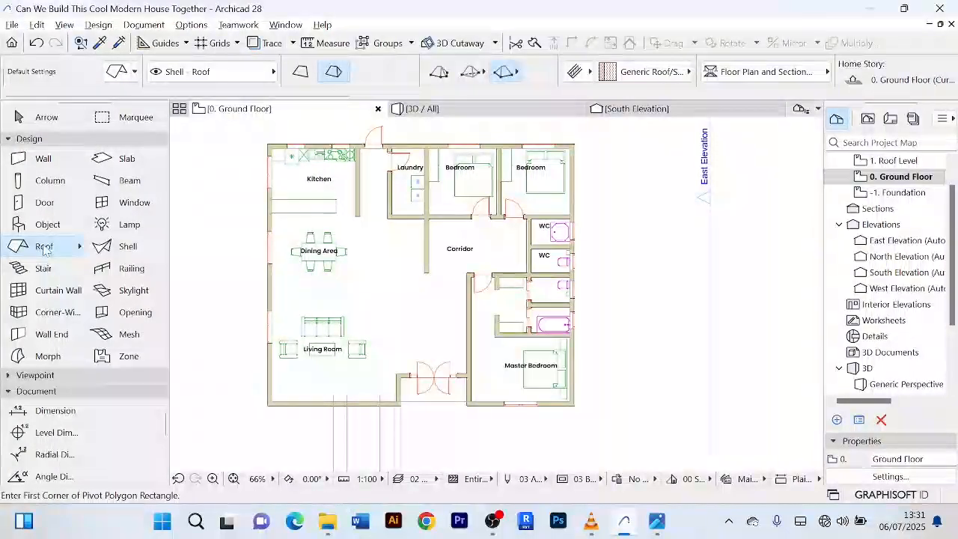
{"action": "left_click", "coordinate": [300, 79]}
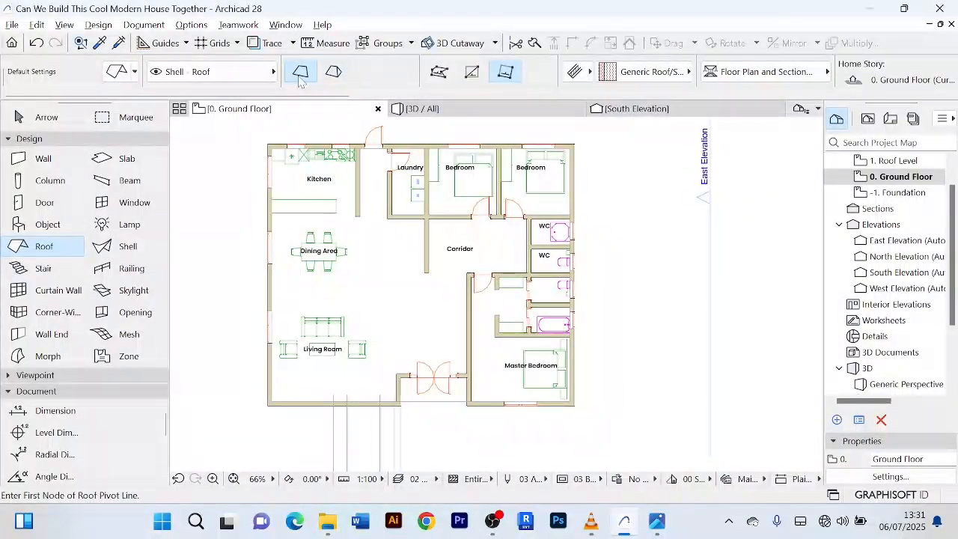
{"action": "scroll", "coordinate": [270, 161], "scroll_direction": "up", "scroll_amount": 2}
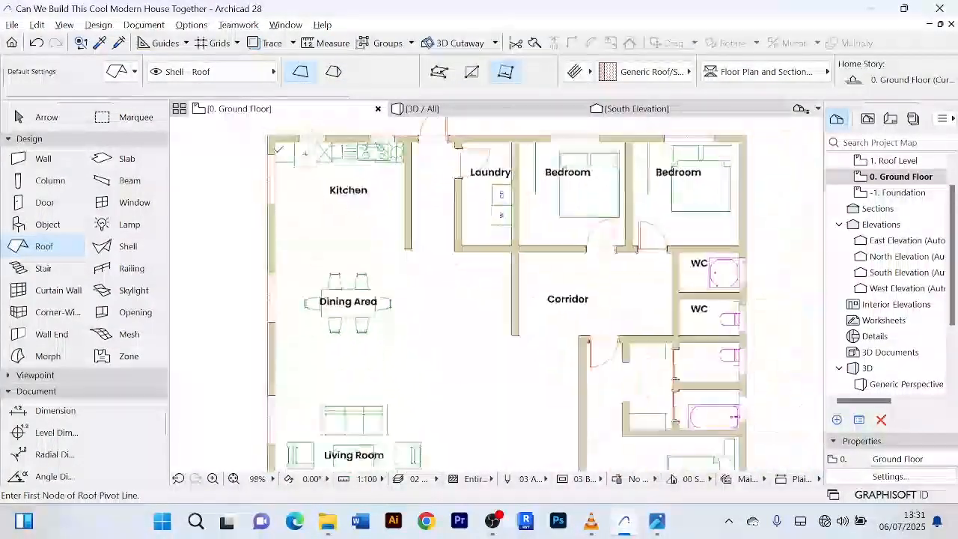
{"action": "scroll", "coordinate": [278, 150], "scroll_direction": "down", "scroll_amount": 2}
{"action": "scroll", "coordinate": [270, 153], "scroll_direction": "up", "scroll_amount": 4}
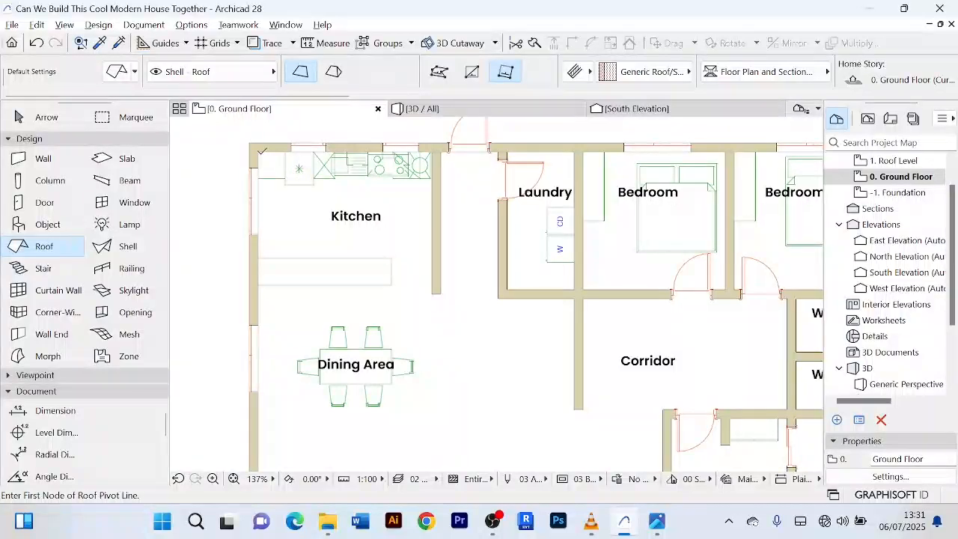
{"action": "left_click", "coordinate": [261, 151]}
{"action": "scroll", "coordinate": [641, 148], "scroll_direction": "down", "scroll_amount": 3}
{"action": "scroll", "coordinate": [636, 153], "scroll_direction": "up", "scroll_amount": 5}
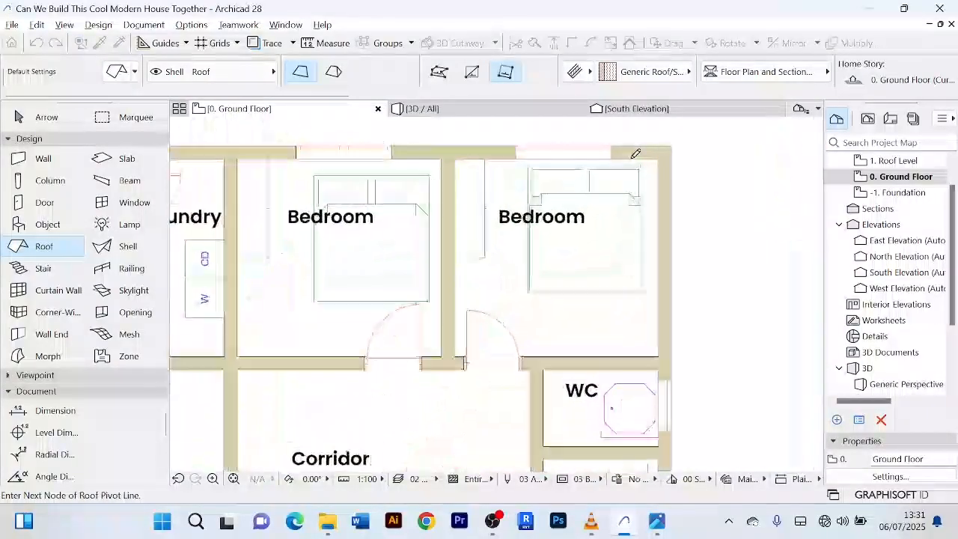
{"action": "left_click", "coordinate": [663, 154]}
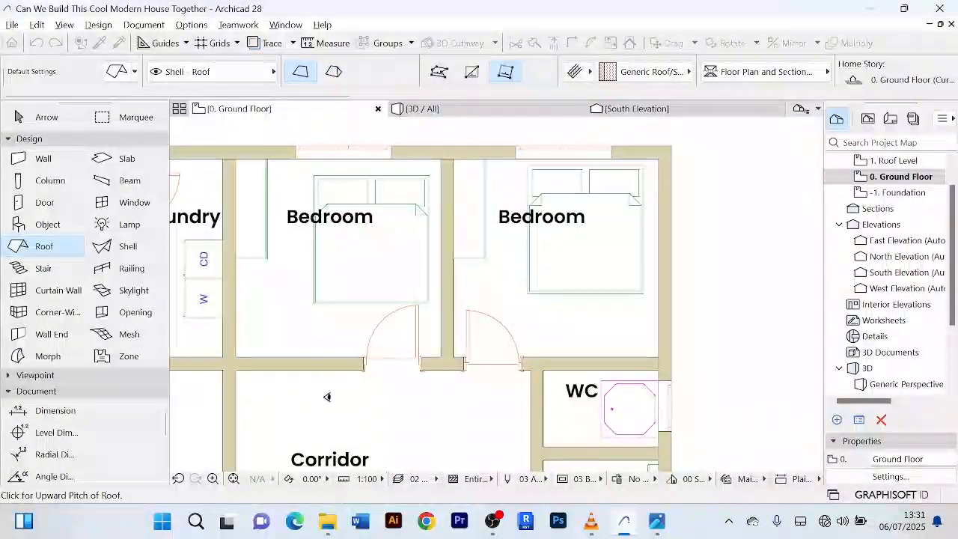
{"action": "left_click", "coordinate": [326, 340]}
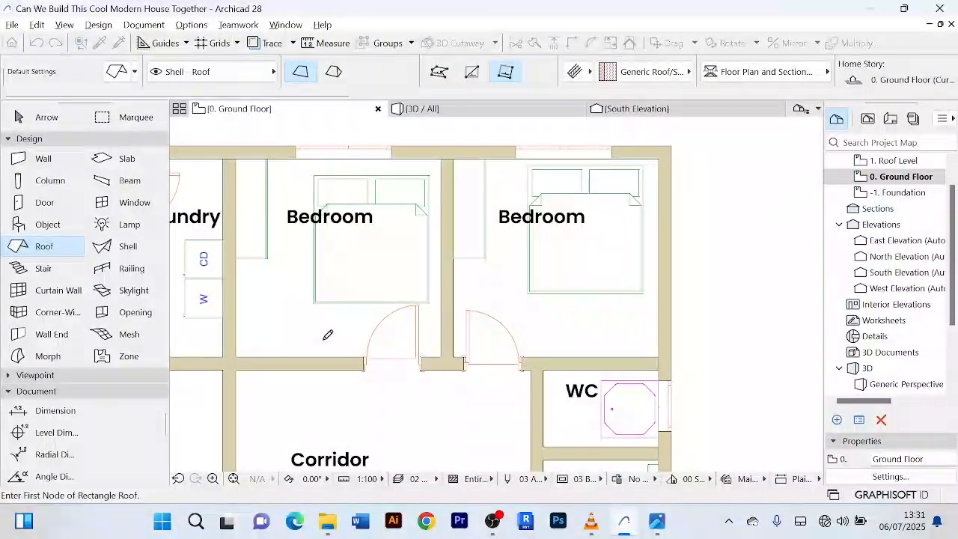
- Draw a rectangular single-plane roof over the house, from the northwest corner along the north wall, extending to the master bedroom's southeast corner
{"action": "scroll", "coordinate": [354, 215], "scroll_direction": "down", "scroll_amount": 2}
{"action": "middle_click_drag", "start_coordinate": [221, 162], "coordinate": [319, 163]}
{"action": "middle_click_drag", "start_coordinate": [240, 178], "coordinate": [399, 178]}
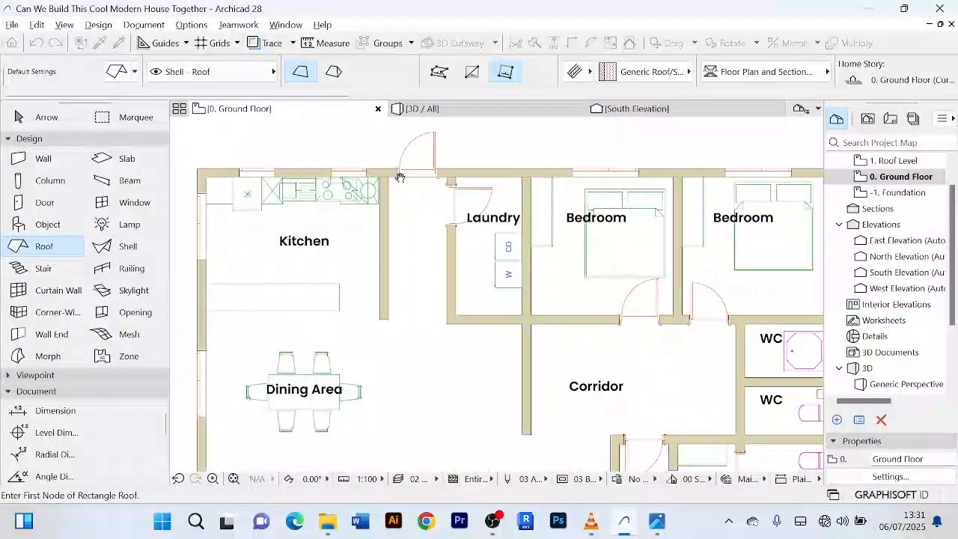
{"action": "left_click", "coordinate": [215, 171]}
{"action": "scroll", "coordinate": [524, 179], "scroll_direction": "down", "scroll_amount": 3}
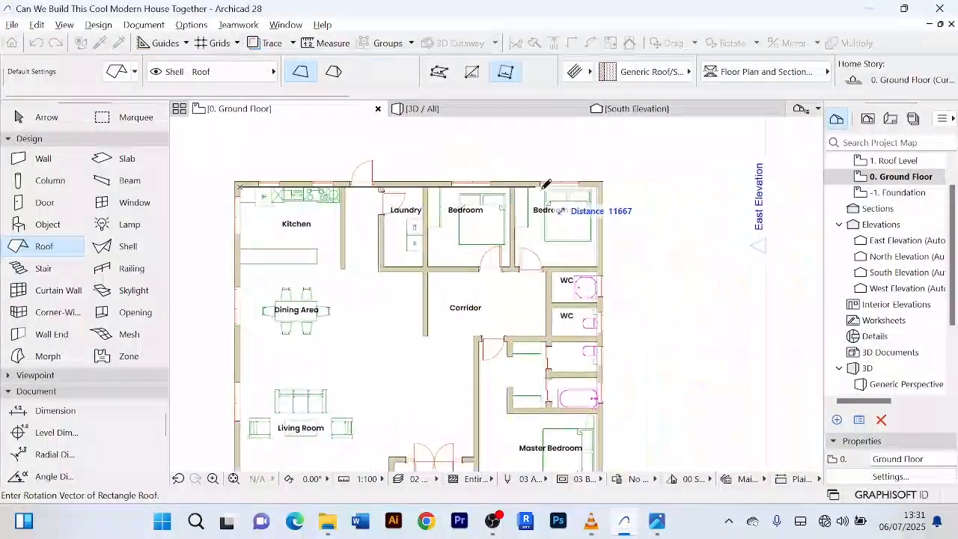
{"action": "scroll", "coordinate": [603, 188], "scroll_direction": "up", "scroll_amount": 2}
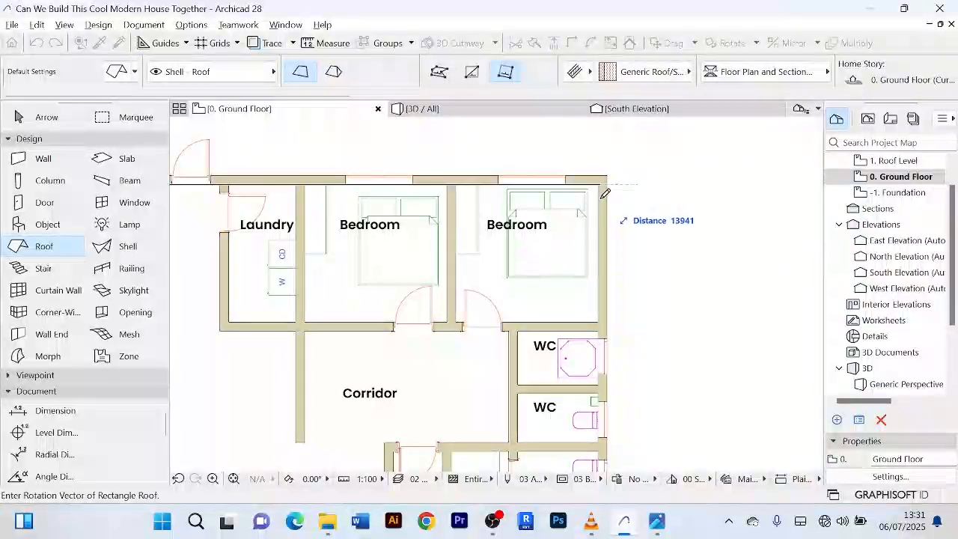
{"action": "left_click", "coordinate": [605, 181]}
{"action": "scroll", "coordinate": [595, 285], "scroll_direction": "down", "scroll_amount": 3}
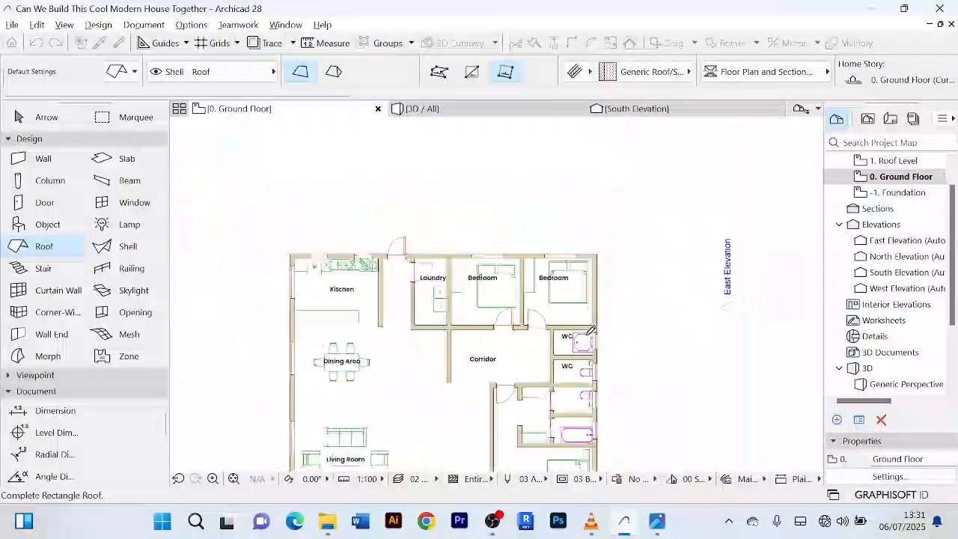
{"action": "scroll", "coordinate": [610, 314], "scroll_direction": "up", "scroll_amount": 2}
{"action": "scroll", "coordinate": [625, 330], "scroll_direction": "up", "scroll_amount": 4}
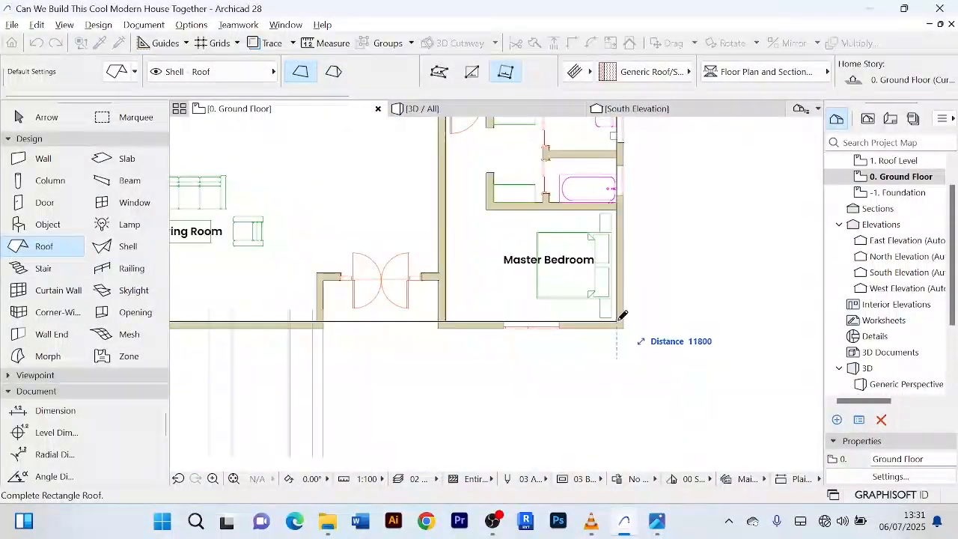
{"action": "left_click", "coordinate": [621, 316]}
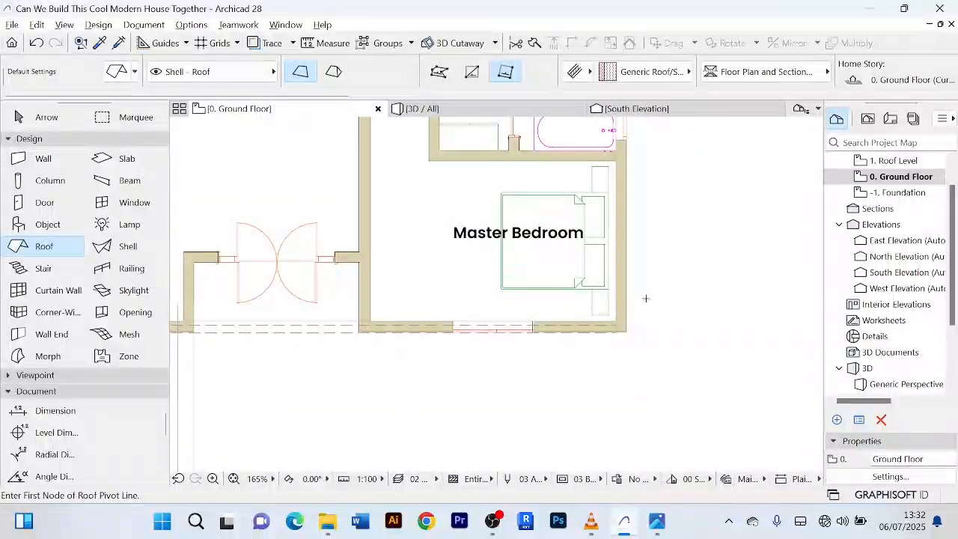
- Select the new roof in the 3D model and change it to a basic Timber - Roof structure with thickness 15
{"action": "left_click", "coordinate": [468, 110]}
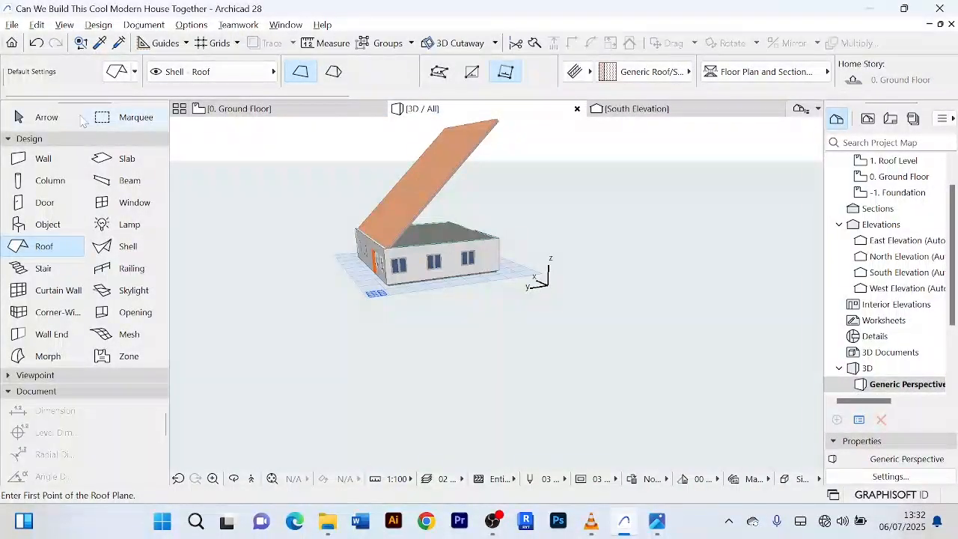
{"action": "left_click", "coordinate": [46, 117]}
{"action": "scroll", "coordinate": [458, 184], "scroll_direction": "up", "scroll_amount": 2}
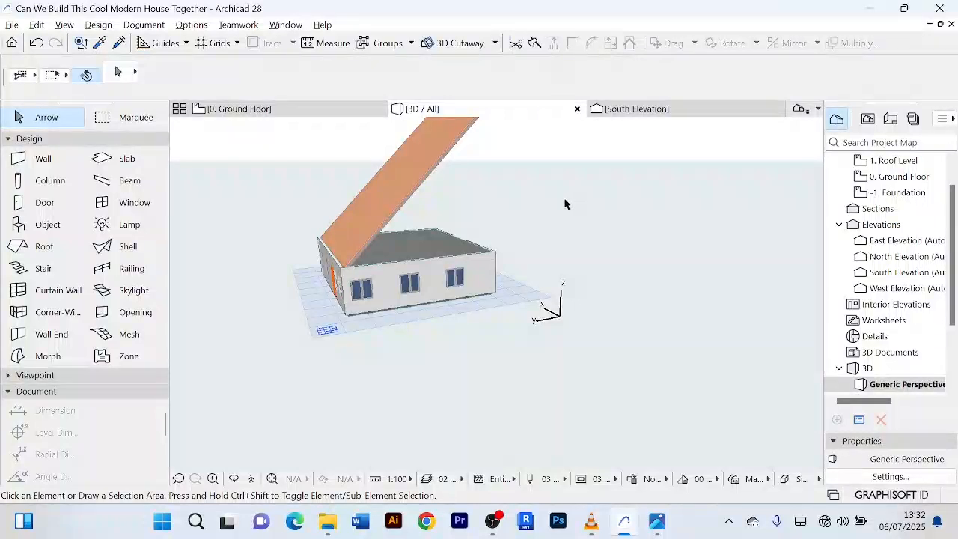
{"action": "middle_click_drag", "start_coordinate": [564, 203], "coordinate": [473, 166], "text": "shift"}
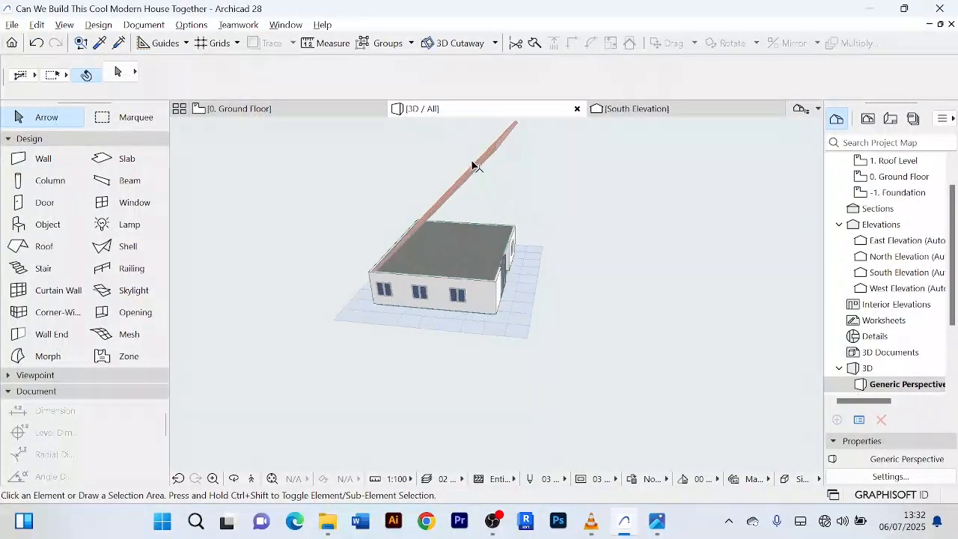
{"action": "scroll", "coordinate": [473, 166], "scroll_direction": "up", "scroll_amount": 3}
{"action": "scroll", "coordinate": [468, 177], "scroll_direction": "down", "scroll_amount": 2}
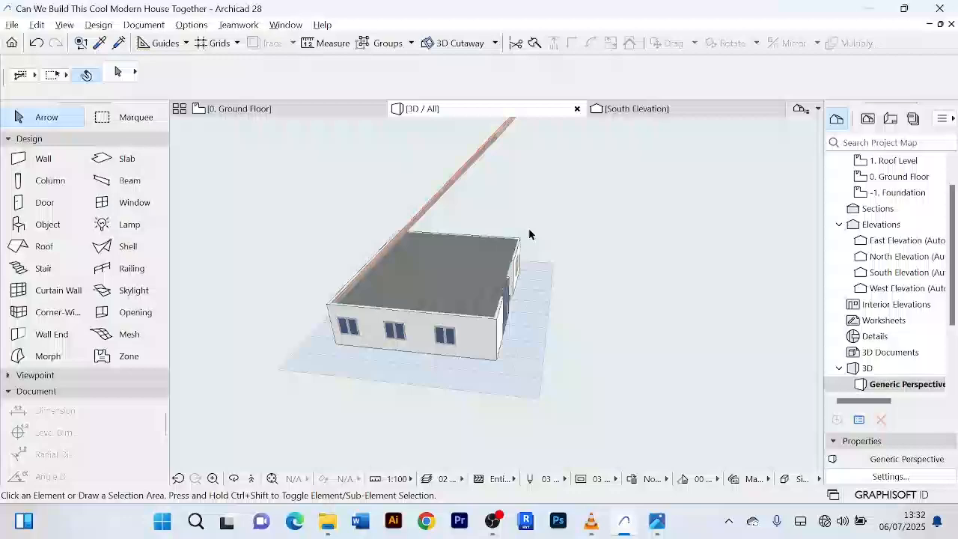
{"action": "left_click", "coordinate": [465, 169]}
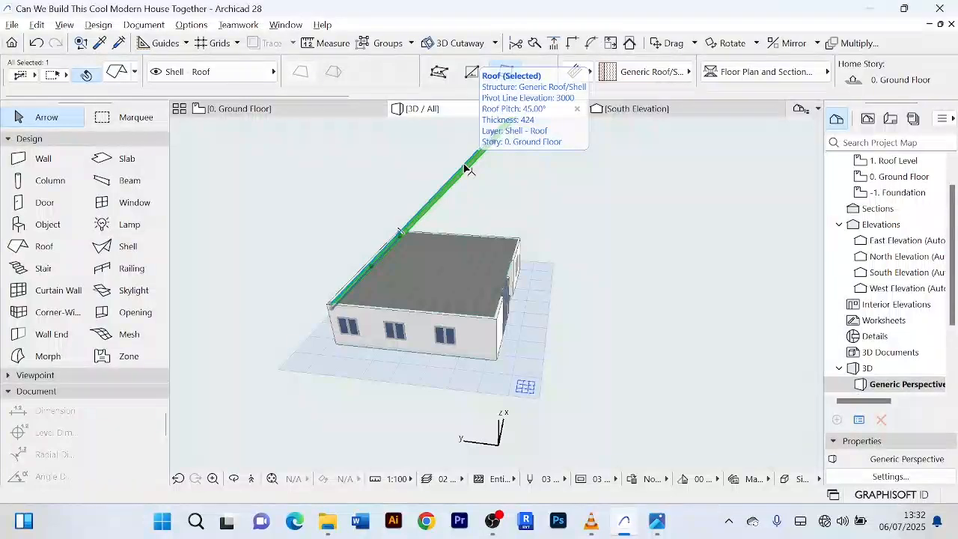
{"action": "double_click", "coordinate": [464, 171]}
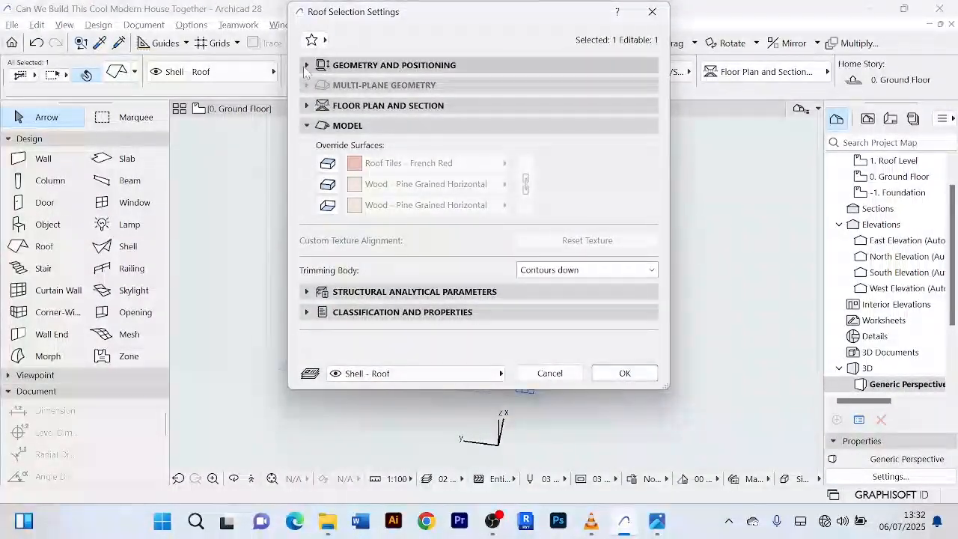
{"action": "left_click", "coordinate": [363, 66]}
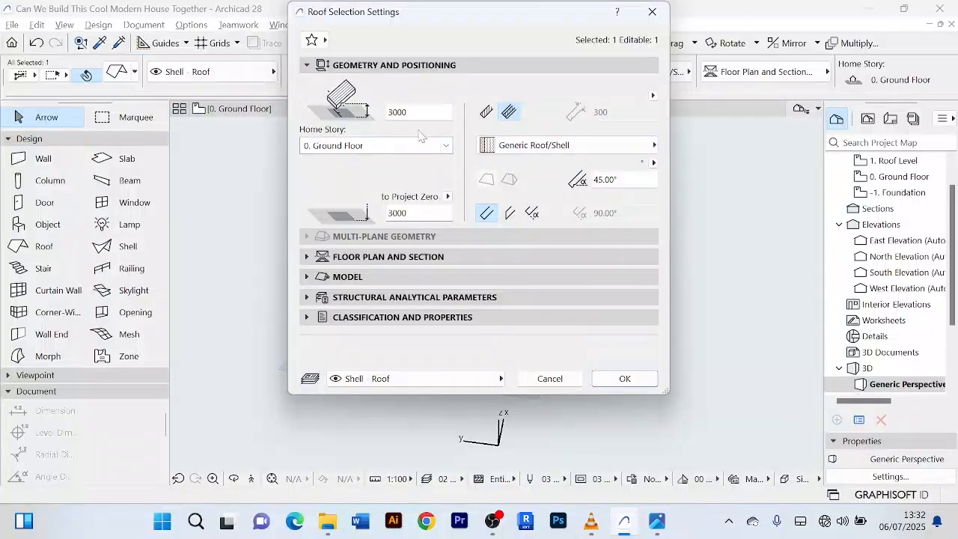
{"action": "left_click", "coordinate": [404, 113]}
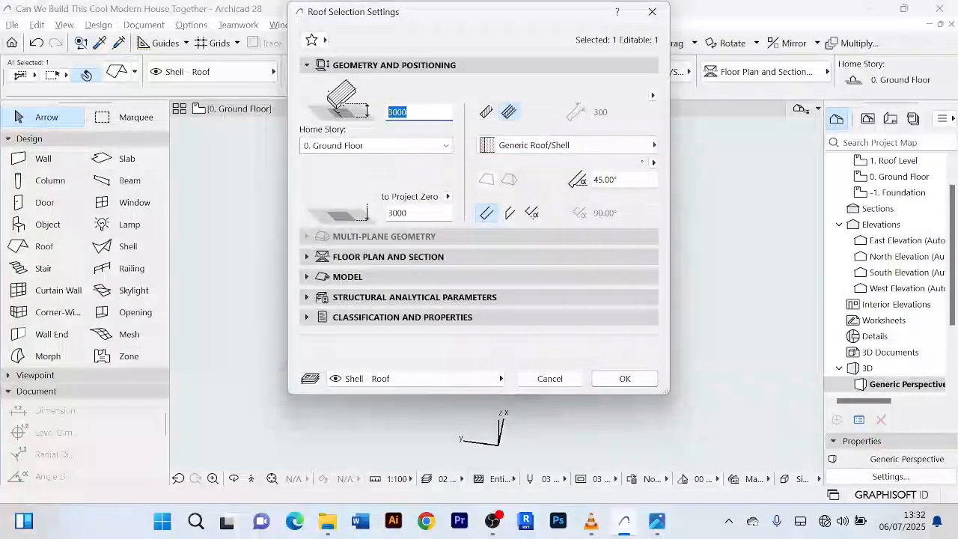
{"action": "left_click", "coordinate": [486, 113]}
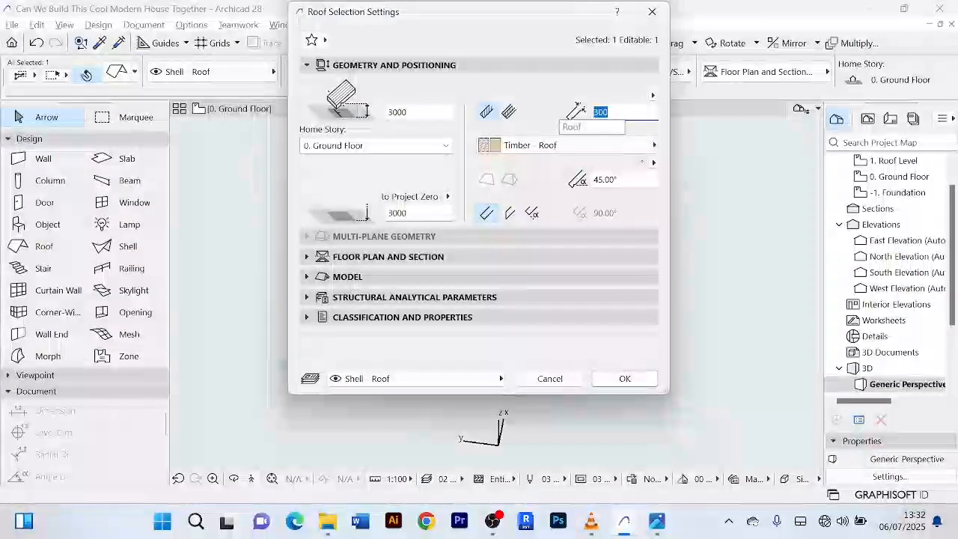
{"action": "type", "text": "15"}
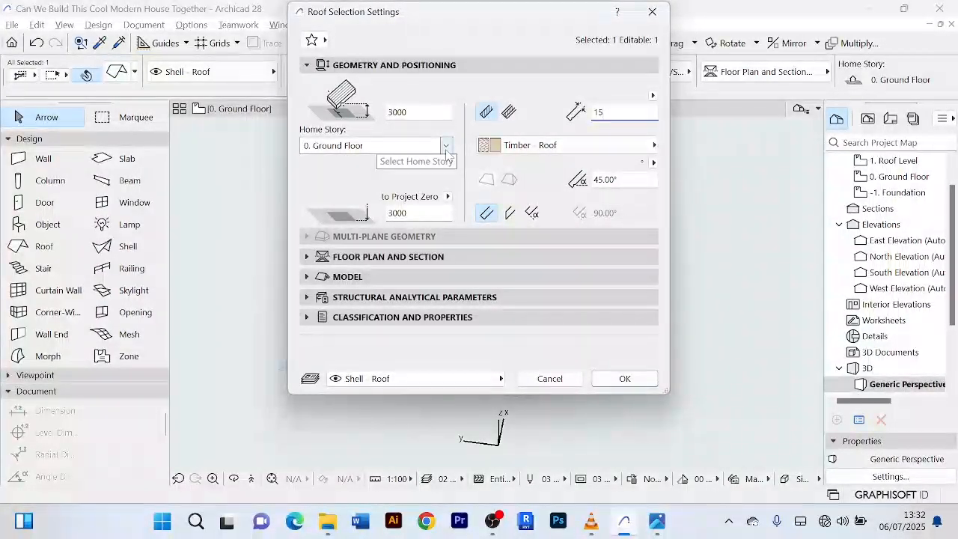
- Set the roof's home story to 1. Roof Level and its pitch to 5°
{"action": "left_click", "coordinate": [318, 146]}
{"action": "left_click", "coordinate": [387, 162]}
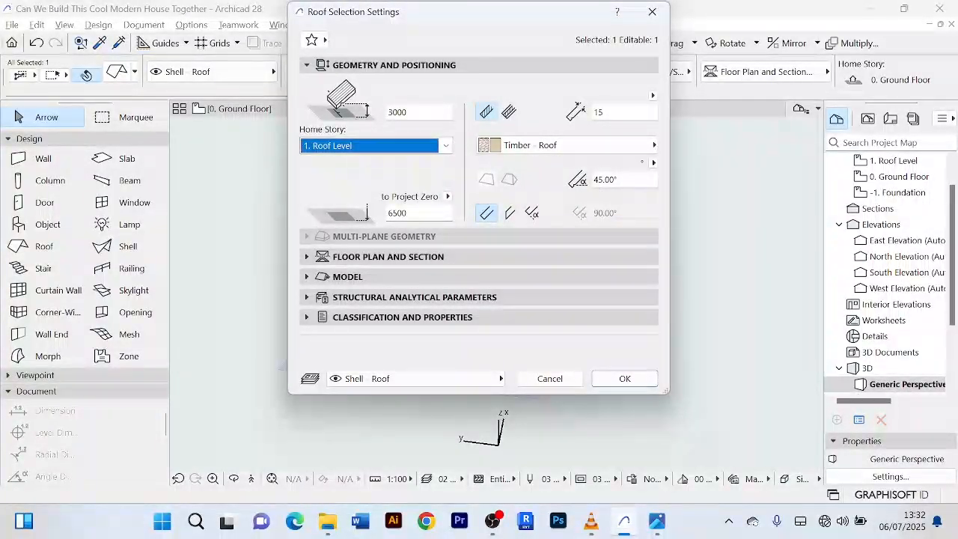
{"action": "left_click", "coordinate": [602, 180]}
{"action": "type", "text": "5"}
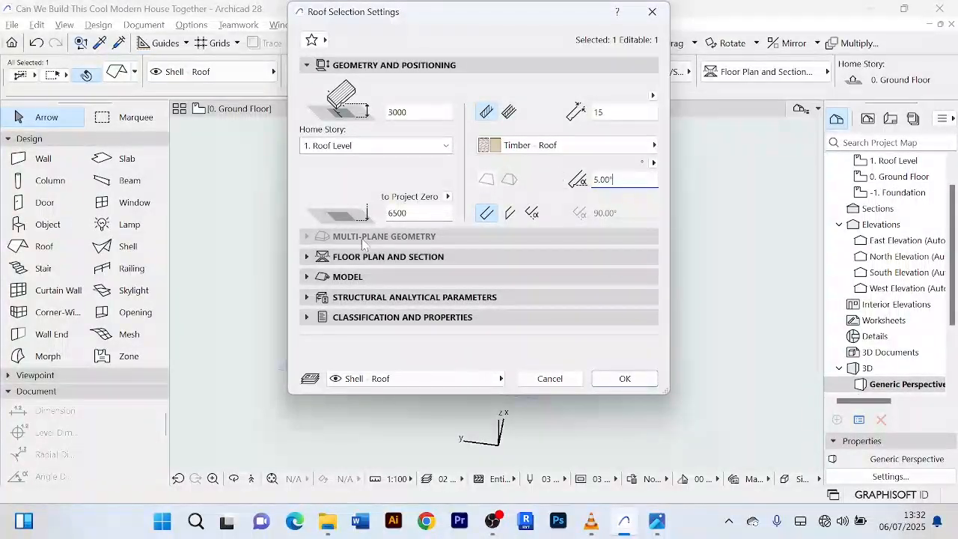
- Search the surfaces for "roof", compare the options, and override the roof's top surface with Roof - Asphalt Shingle Brown
{"action": "left_click", "coordinate": [307, 277]}
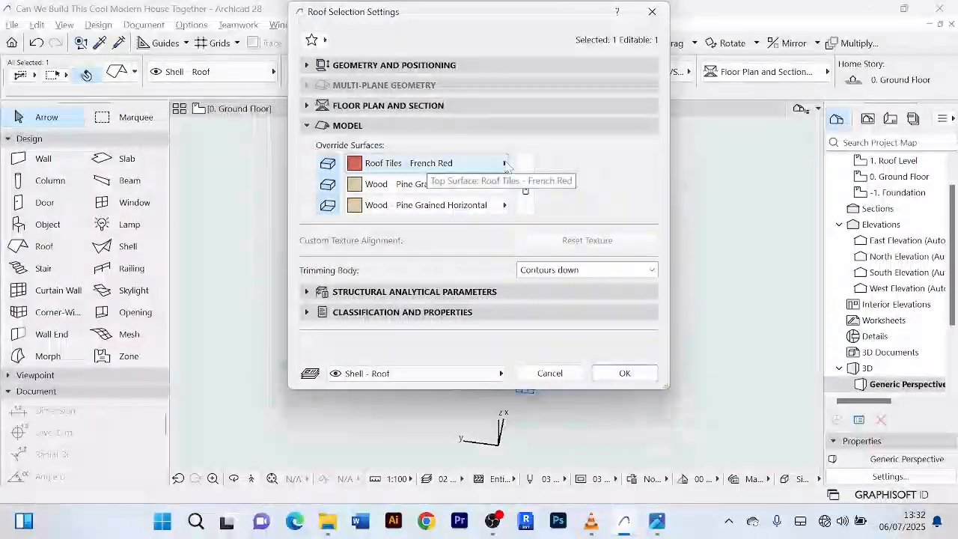
{"action": "left_click", "coordinate": [505, 163]}
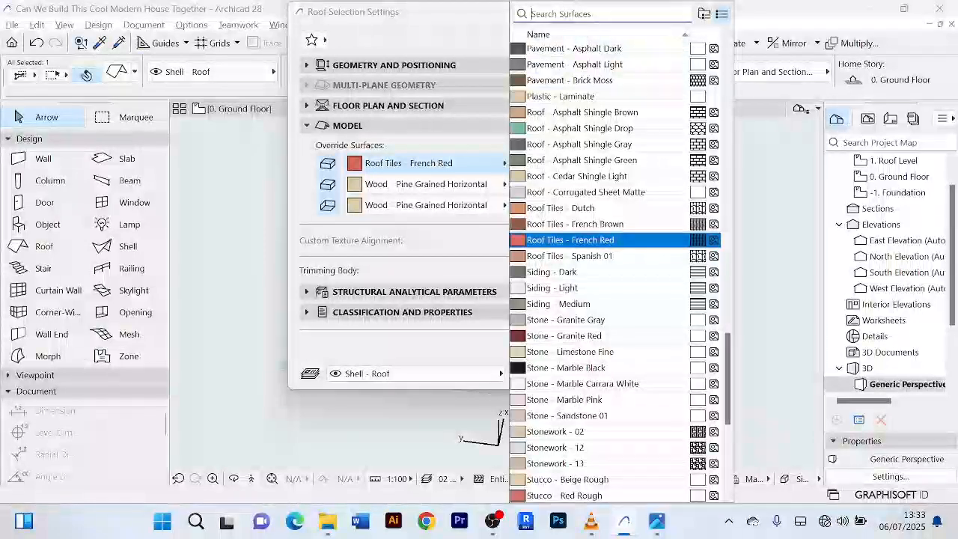
{"action": "type", "text": "roof"}
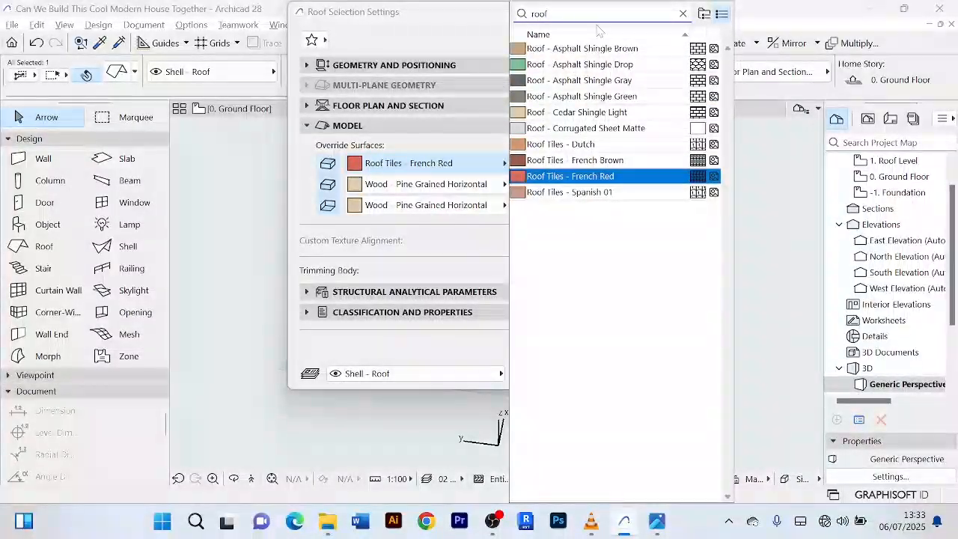
{"action": "left_click", "coordinate": [615, 193]}
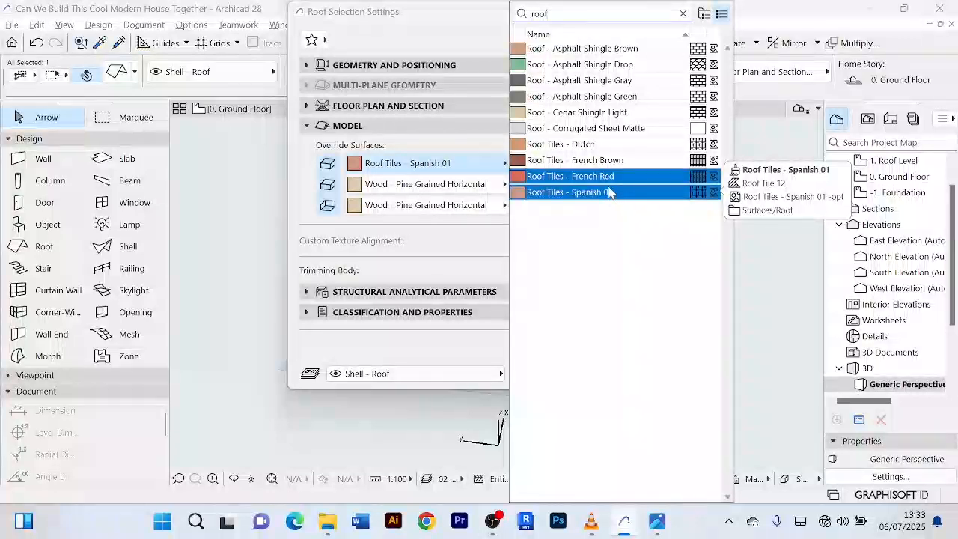
{"action": "left_click", "coordinate": [596, 160]}
{"action": "left_click", "coordinate": [585, 128]}
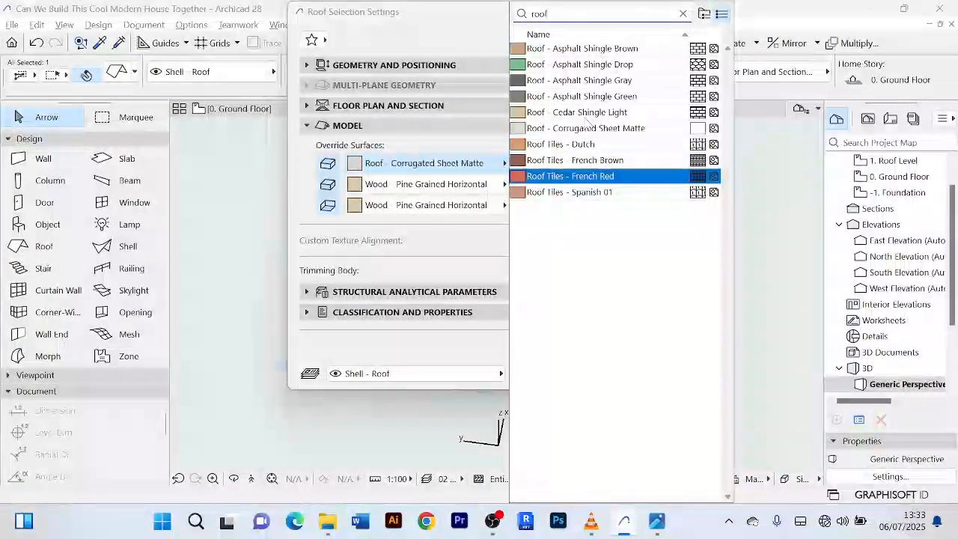
{"action": "left_click", "coordinate": [585, 96]}
{"action": "left_click", "coordinate": [619, 49]}
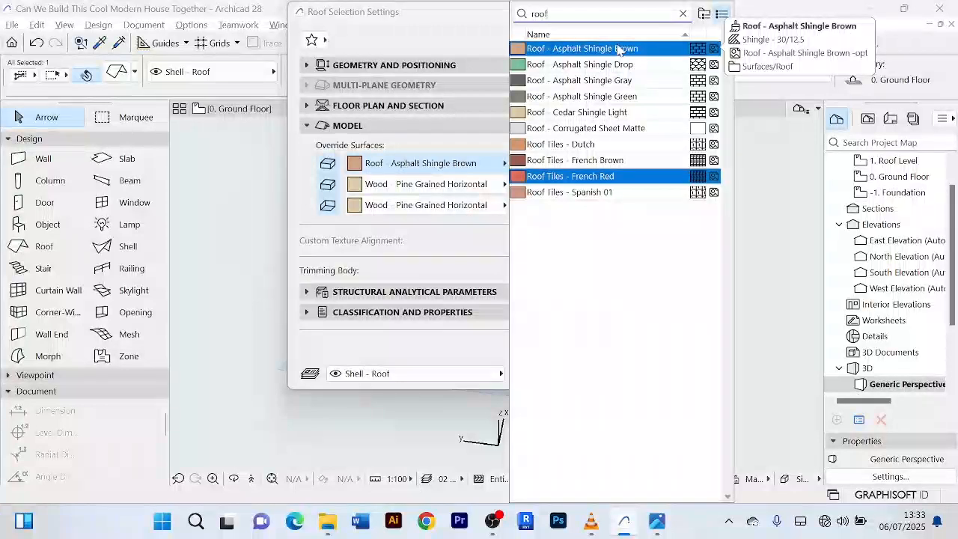
{"action": "left_click", "coordinate": [599, 112]}
{"action": "left_click", "coordinate": [625, 145]}
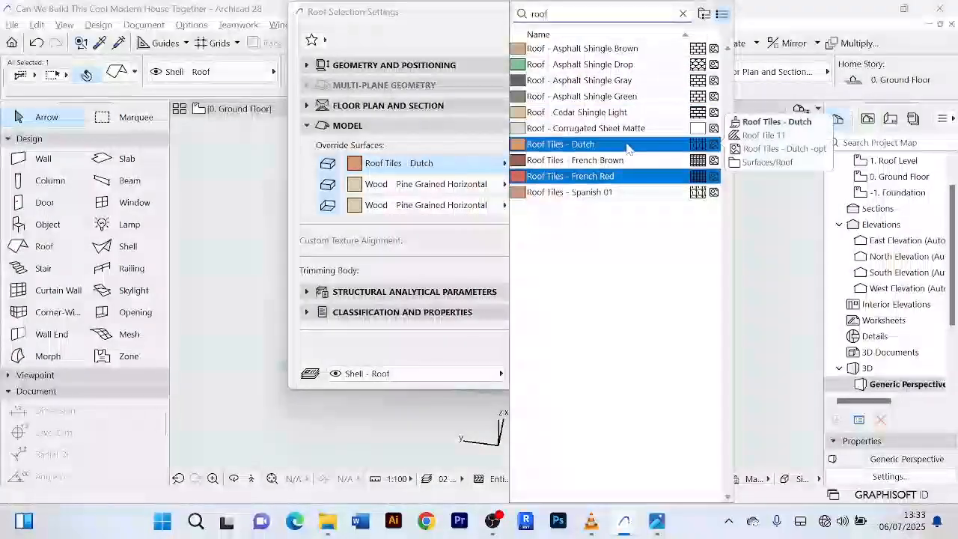
{"action": "left_click", "coordinate": [627, 129]}
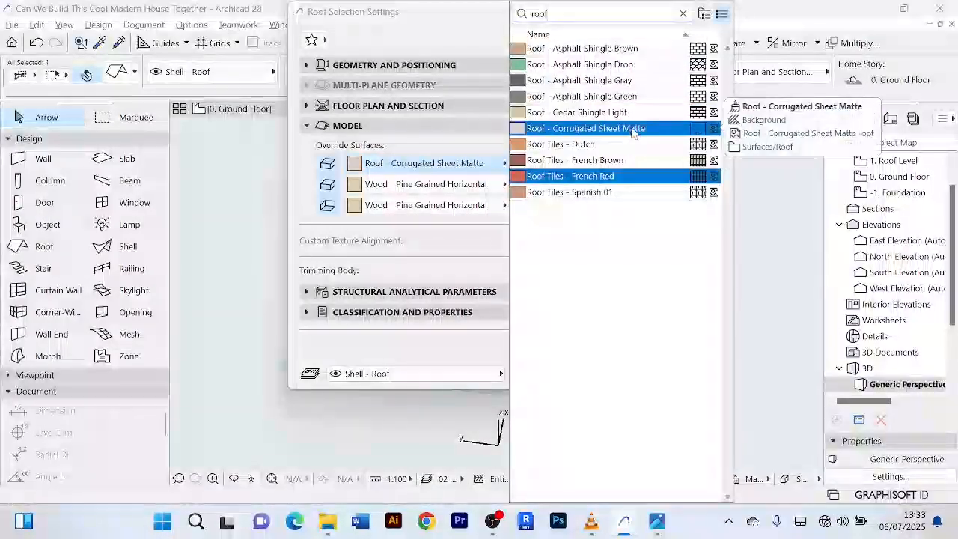
{"action": "left_click", "coordinate": [630, 177]}
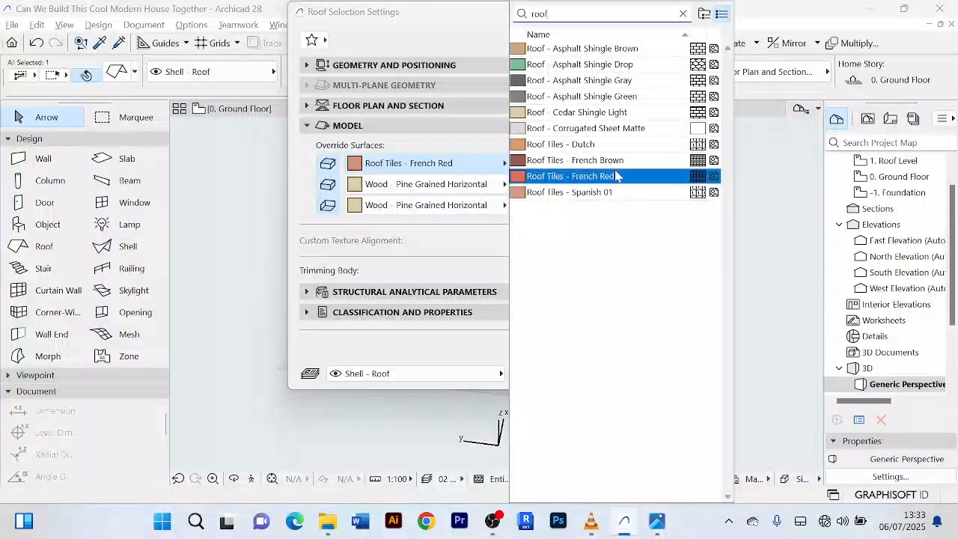
{"action": "left_click", "coordinate": [602, 66]}
{"action": "left_click", "coordinate": [597, 51]}
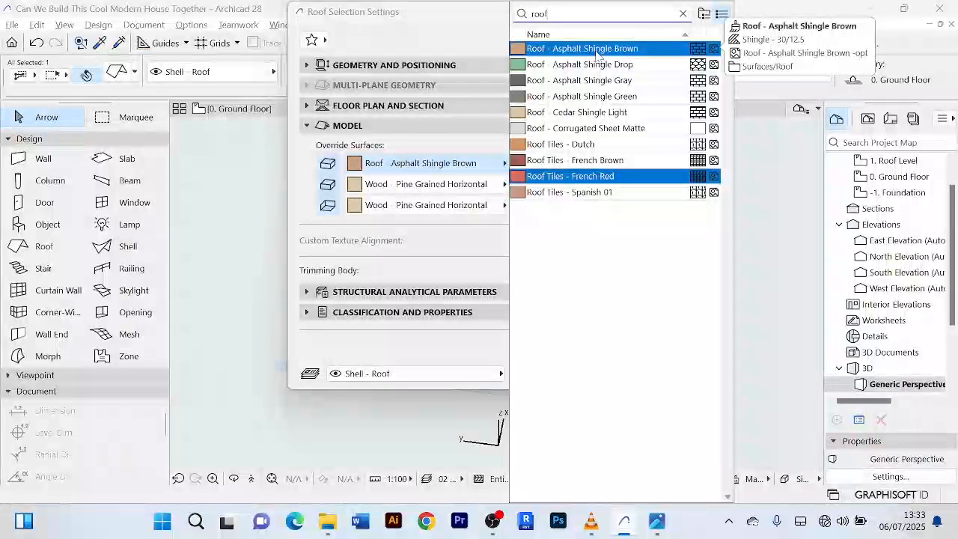
{"action": "left_click", "coordinate": [595, 50]}
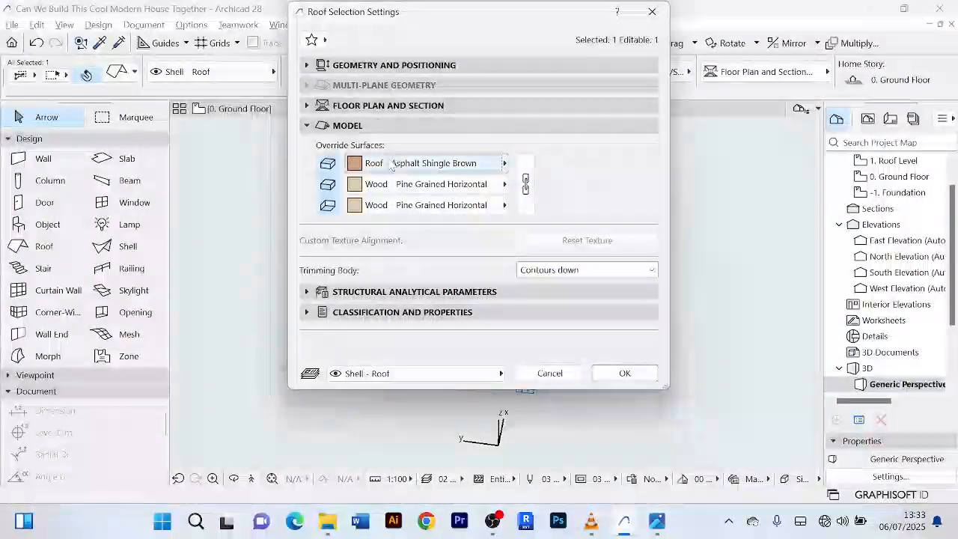
- Link the override surfaces so every roof face uses the brown asphalt shingle, apply the settings and check the roof's position in 3D
{"action": "left_click", "coordinate": [527, 189]}
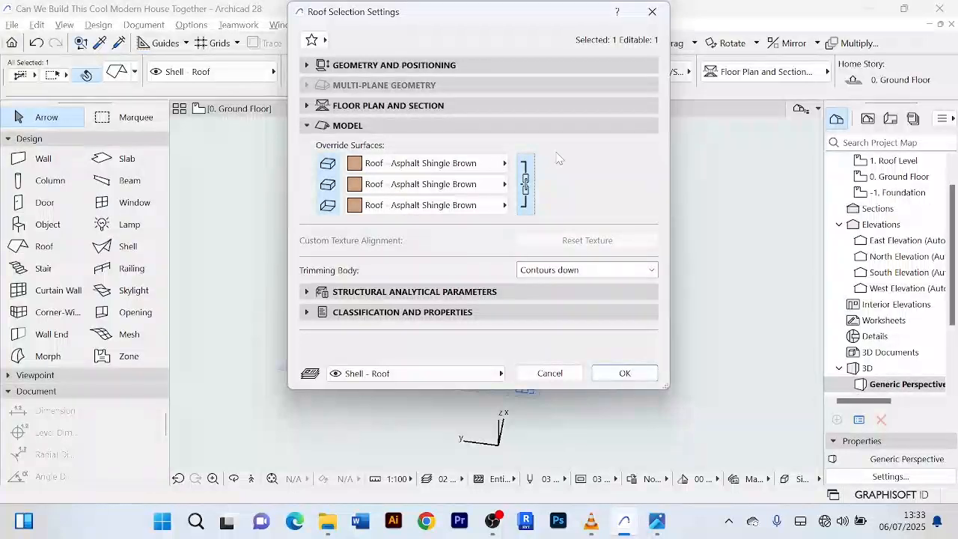
{"action": "left_click", "coordinate": [625, 373]}
{"action": "middle_click_drag", "start_coordinate": [627, 383], "coordinate": [672, 329], "text": "shift"}
{"action": "middle_click_drag", "start_coordinate": [431, 260], "coordinate": [501, 252], "text": "shift"}
{"action": "middle_click_drag", "start_coordinate": [685, 309], "coordinate": [654, 274], "text": "shift"}
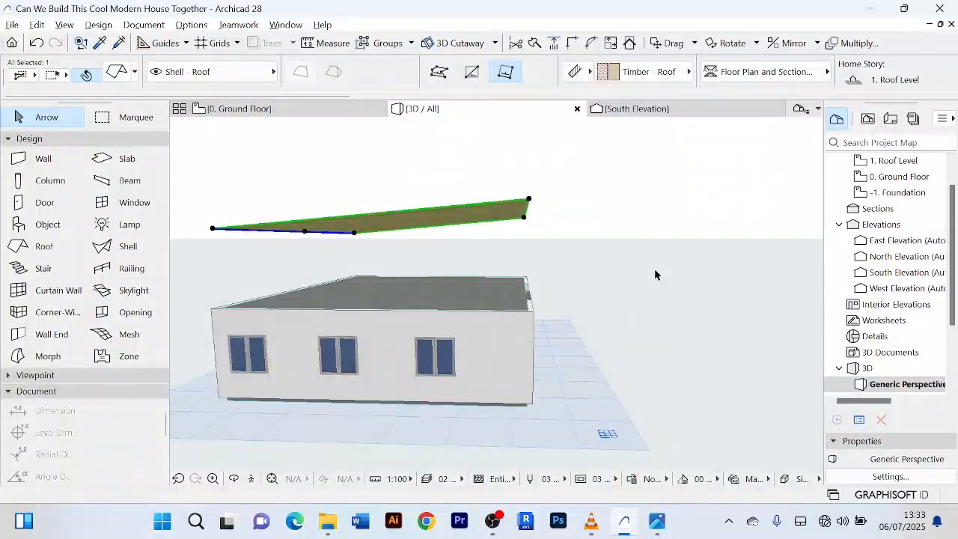
{"action": "middle_click_drag", "start_coordinate": [654, 275], "coordinate": [662, 314], "text": "shift"}
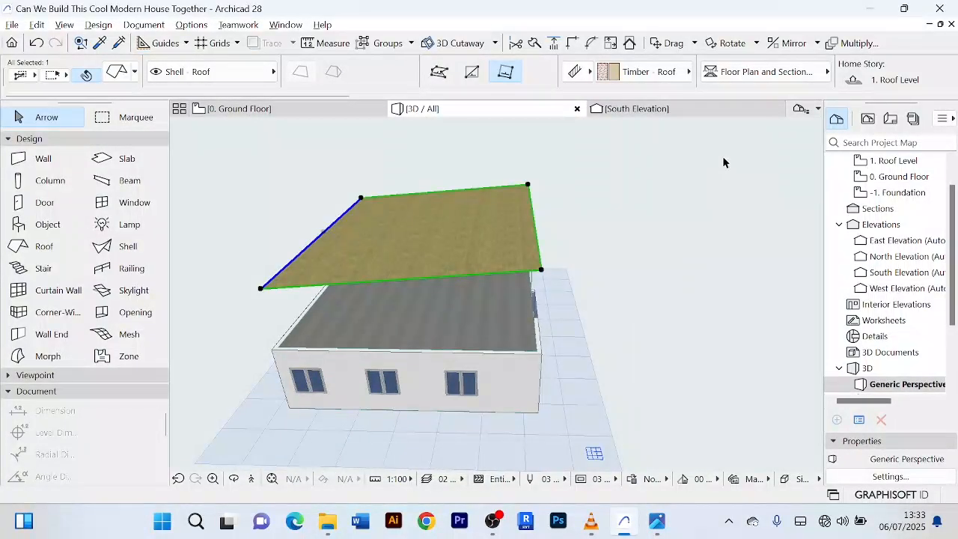
- Try setting the roof's pivot line elevation to Project Zero to 0 and check its position against the house in 3D
{"action": "key", "text": "ctrl+t"}
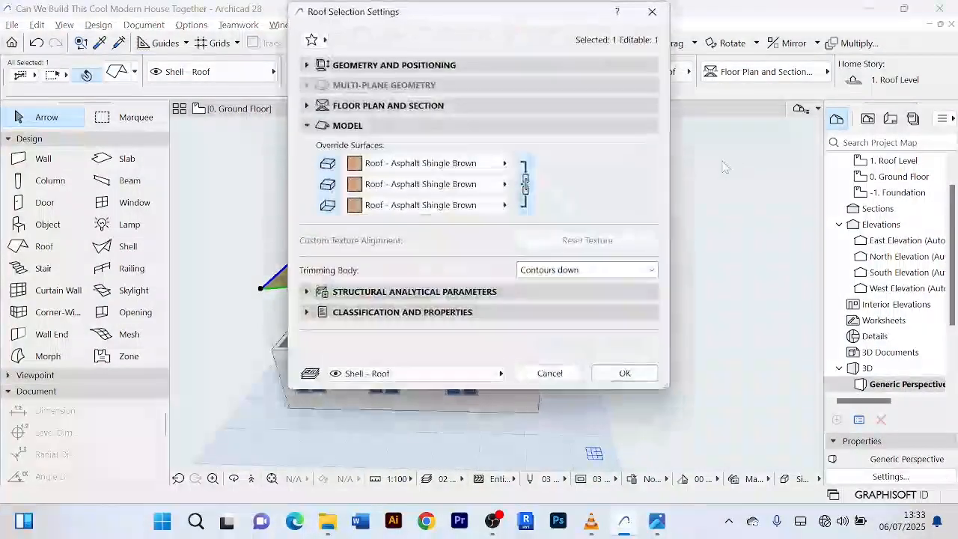
{"action": "left_click", "coordinate": [306, 66]}
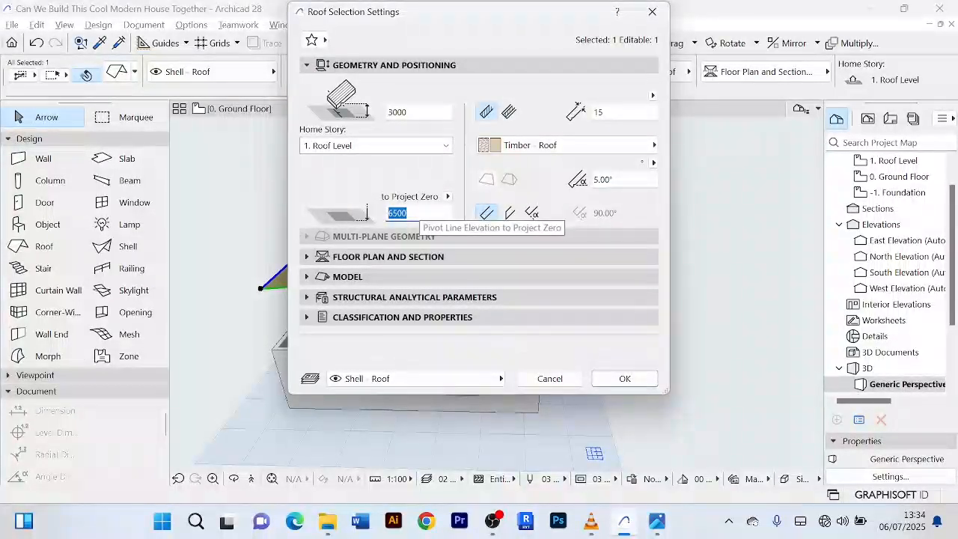
{"action": "type", "text": "0"}
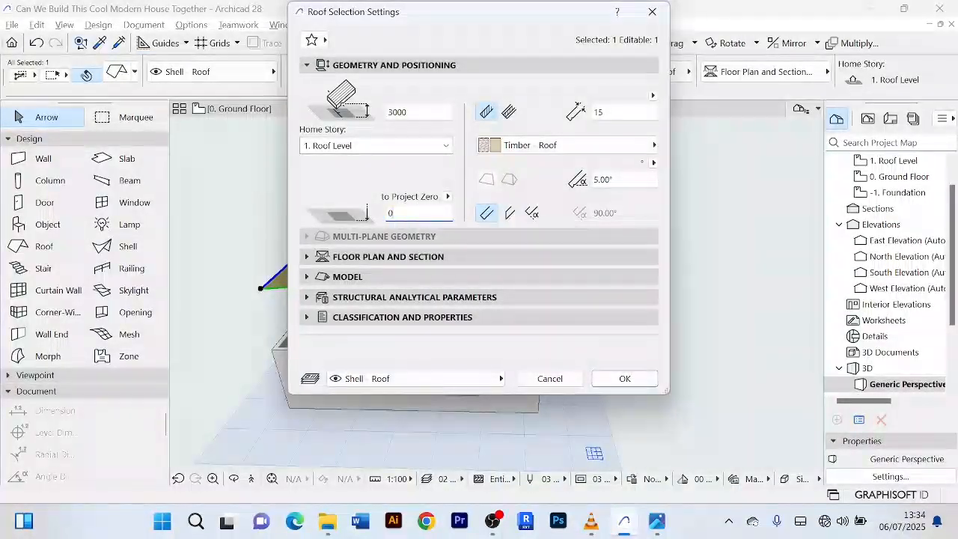
{"action": "left_click", "coordinate": [622, 378]}
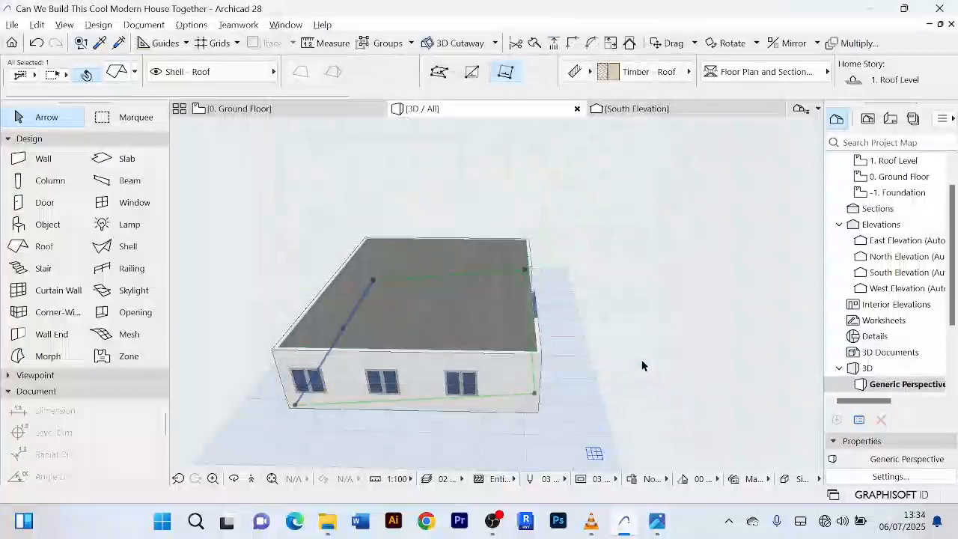
{"action": "middle_click_drag", "start_coordinate": [617, 363], "coordinate": [585, 318], "text": "shift"}
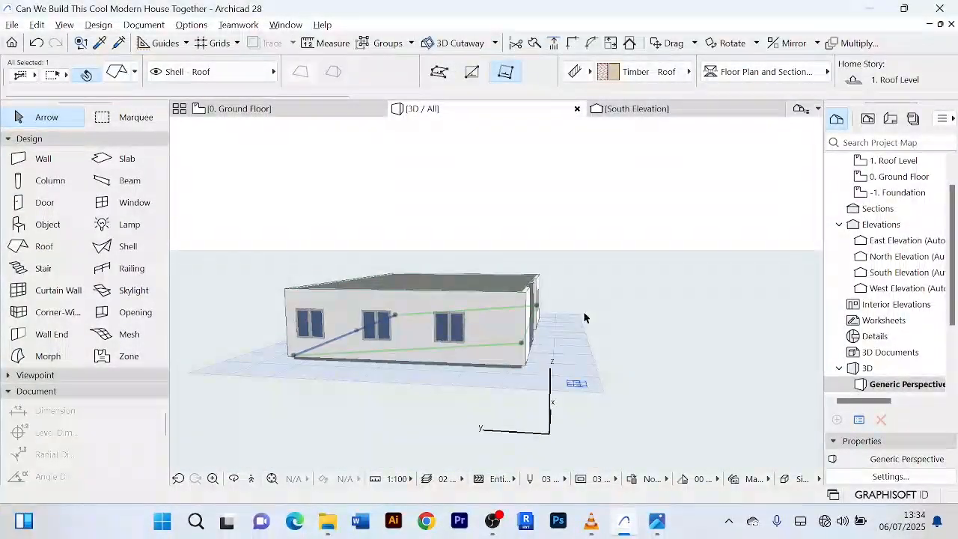
- Set the roof's pivot line elevation to Project Zero to 3500, apply it and deselect the roof
{"action": "key", "text": "ctrl+t"}
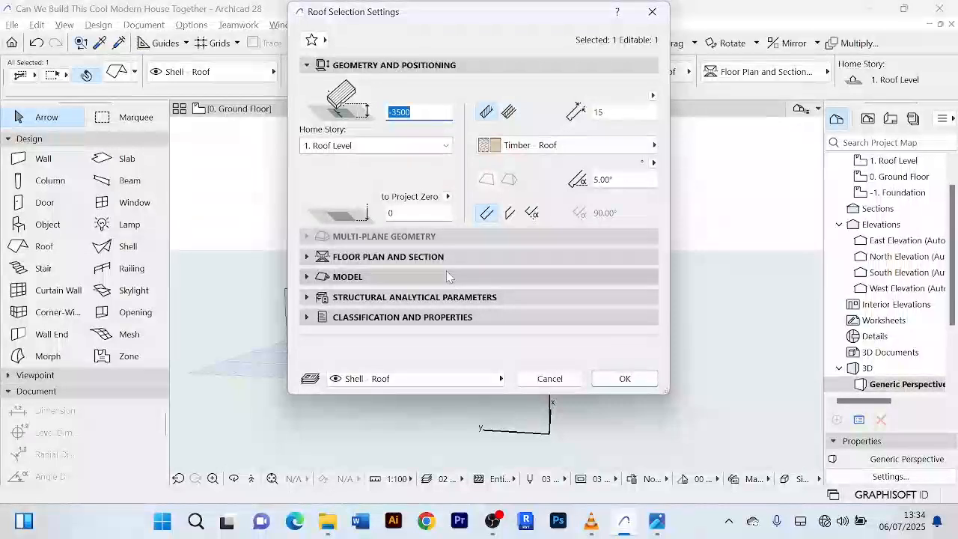
{"action": "type", "text": "3500"}
{"action": "key", "text": "Tab"}
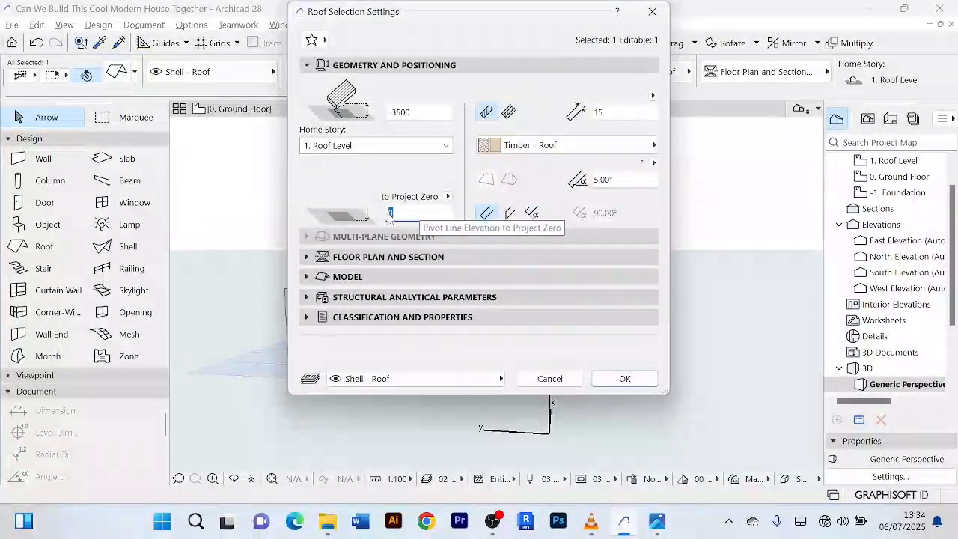
{"action": "type", "text": "350"}
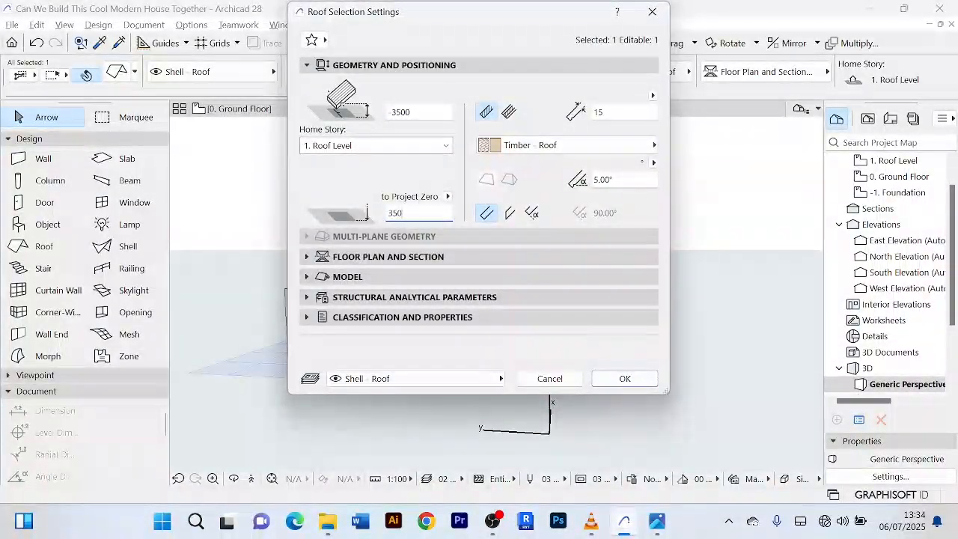
{"action": "type", "text": "0"}
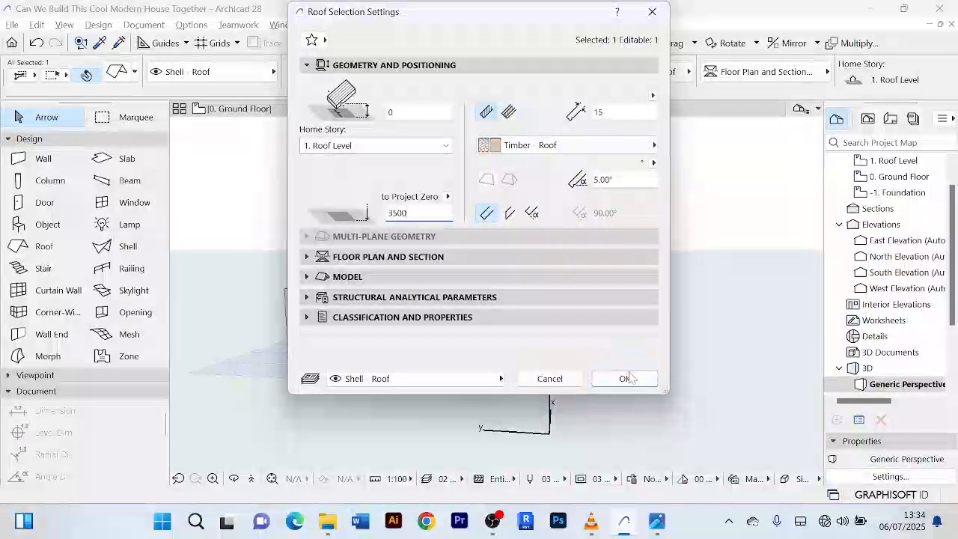
{"action": "left_click", "coordinate": [626, 378]}
{"action": "left_click", "coordinate": [648, 309]}
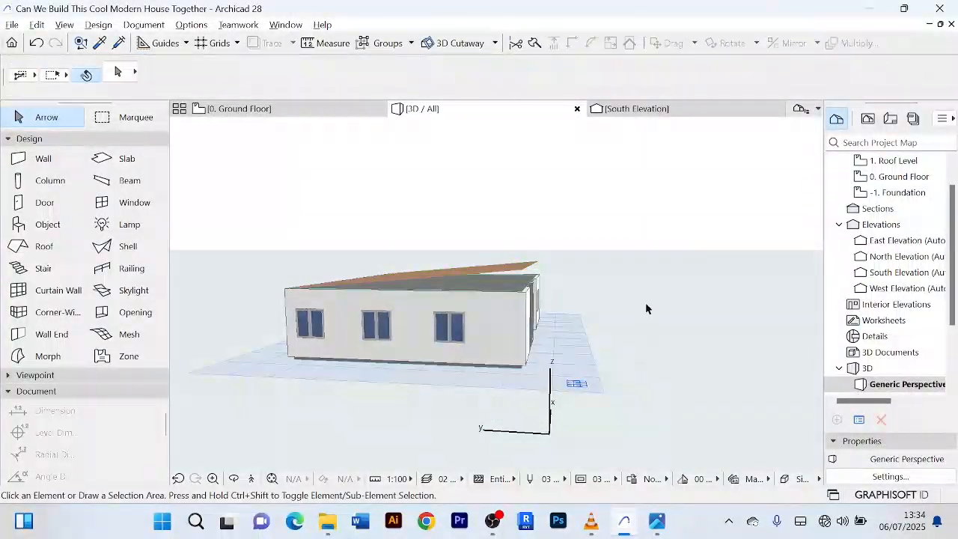
- Examine the sloped roof from several sides in 3D, checking how it meets the walls and where gaps remain underneath
{"action": "middle_click_drag", "start_coordinate": [646, 309], "coordinate": [497, 280], "text": "shift"}
{"action": "scroll", "coordinate": [278, 282], "scroll_direction": "up", "scroll_amount": 5}
{"action": "scroll", "coordinate": [308, 272], "scroll_direction": "down", "scroll_amount": 2}
{"action": "middle_click_drag", "start_coordinate": [308, 271], "coordinate": [496, 300], "text": "shift"}
{"action": "scroll", "coordinate": [248, 327], "scroll_direction": "up", "scroll_amount": 2}
{"action": "scroll", "coordinate": [300, 299], "scroll_direction": "down", "scroll_amount": 4}
{"action": "middle_click_drag", "start_coordinate": [327, 286], "coordinate": [556, 302], "text": "shift"}
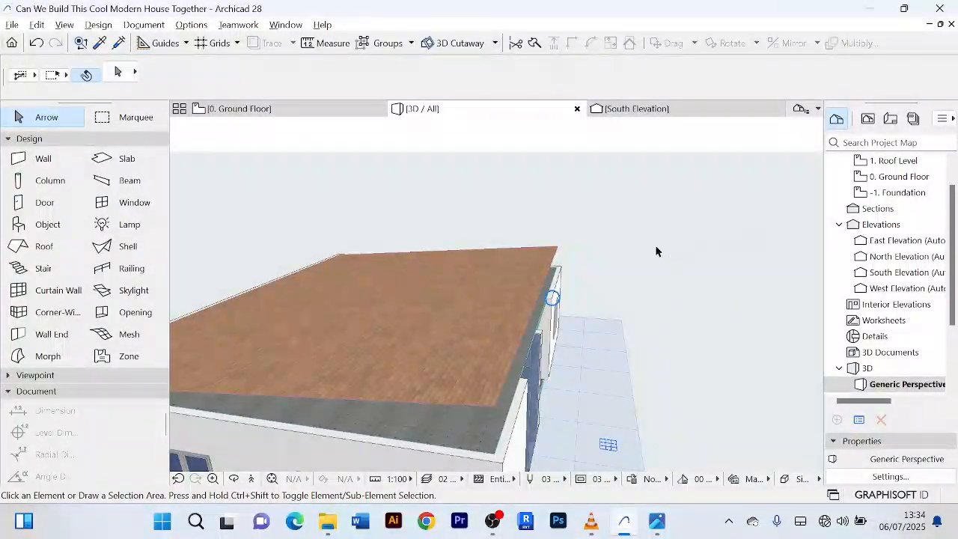
{"action": "right_click", "coordinate": [633, 251]}
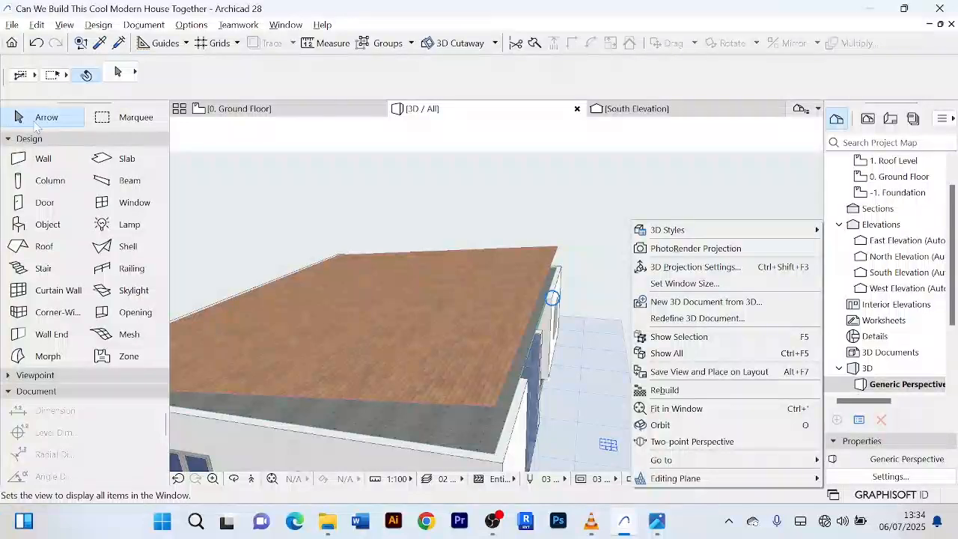
{"action": "left_click", "coordinate": [676, 409]}
{"action": "scroll", "coordinate": [601, 246], "scroll_direction": "down", "scroll_amount": 2}
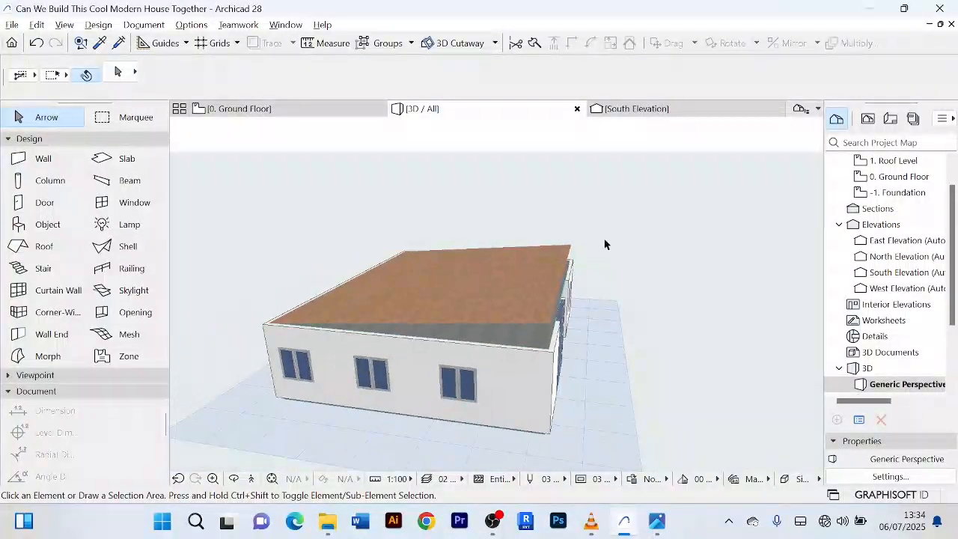
{"action": "middle_click_drag", "start_coordinate": [617, 250], "coordinate": [365, 234], "text": "shift"}
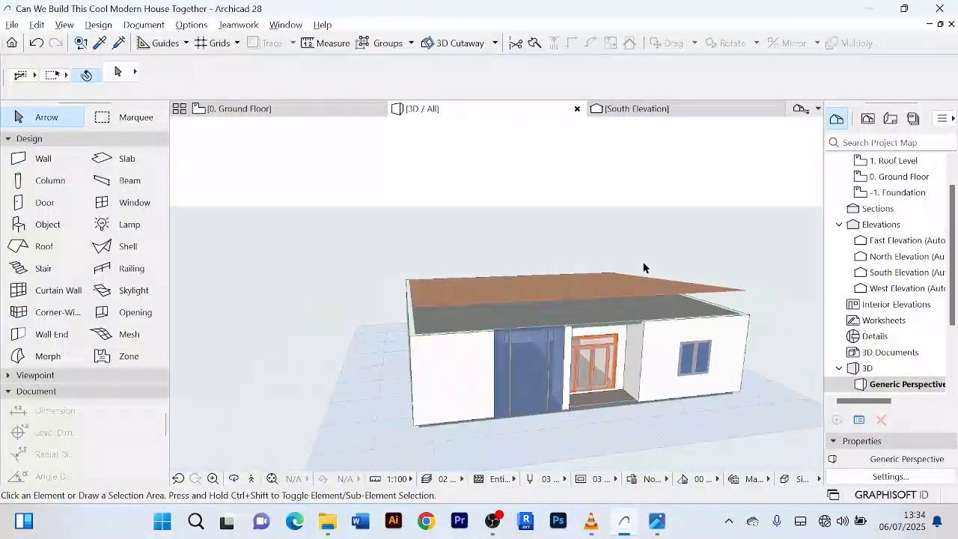
{"action": "middle_click_drag", "start_coordinate": [644, 207], "coordinate": [476, 244], "text": "shift"}
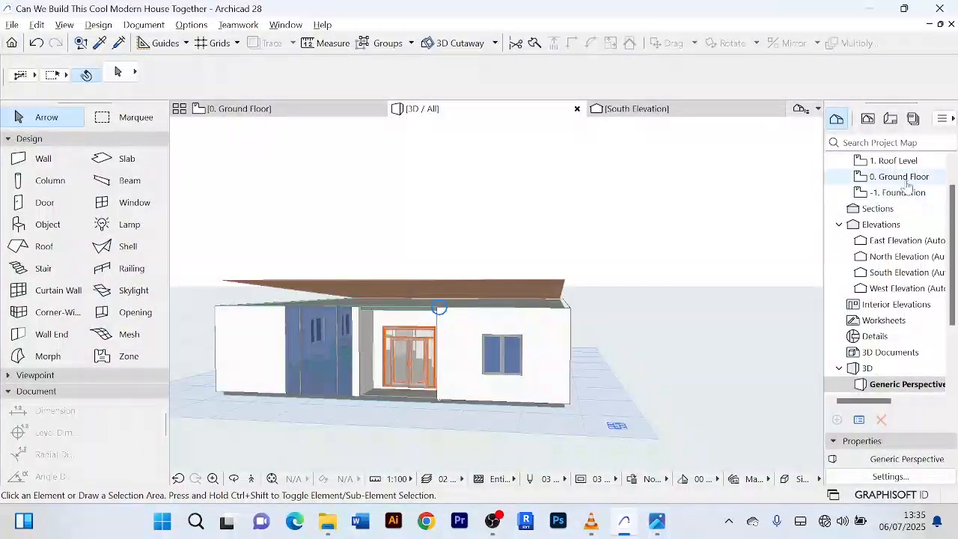
- Open the 1. Roof Level plan and inspect the roof's outline and edges
{"action": "double_click", "coordinate": [894, 161]}
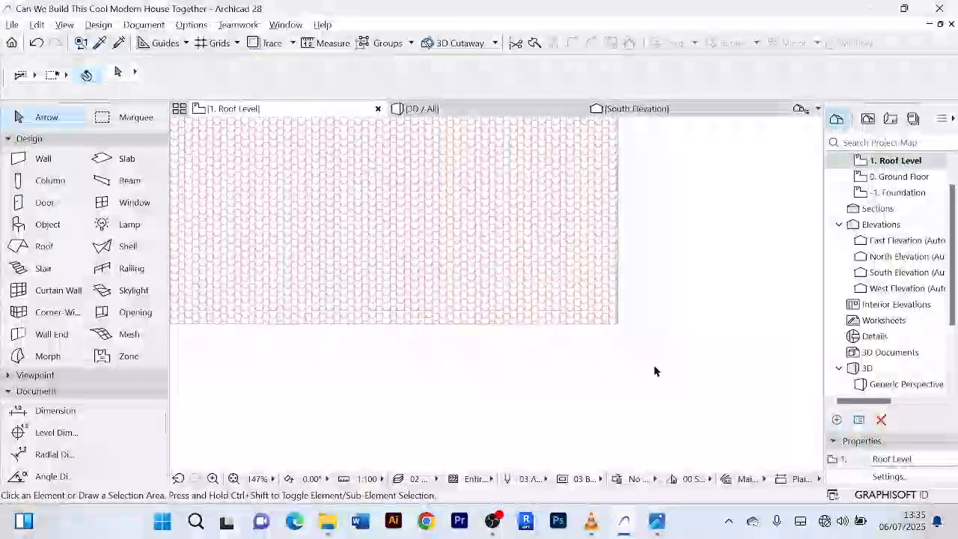
{"action": "scroll", "coordinate": [655, 370], "scroll_direction": "up", "scroll_amount": 5}
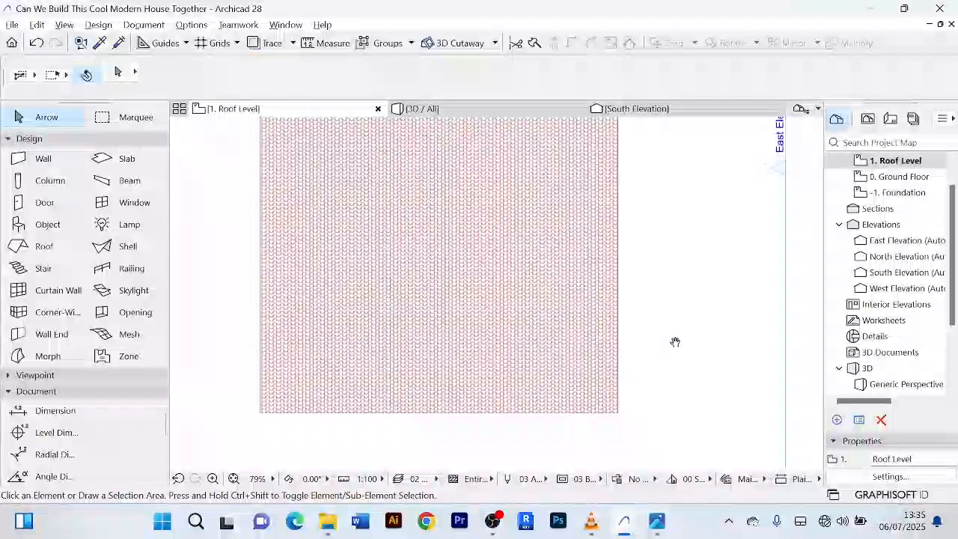
{"action": "scroll", "coordinate": [678, 344], "scroll_direction": "down", "scroll_amount": 2}
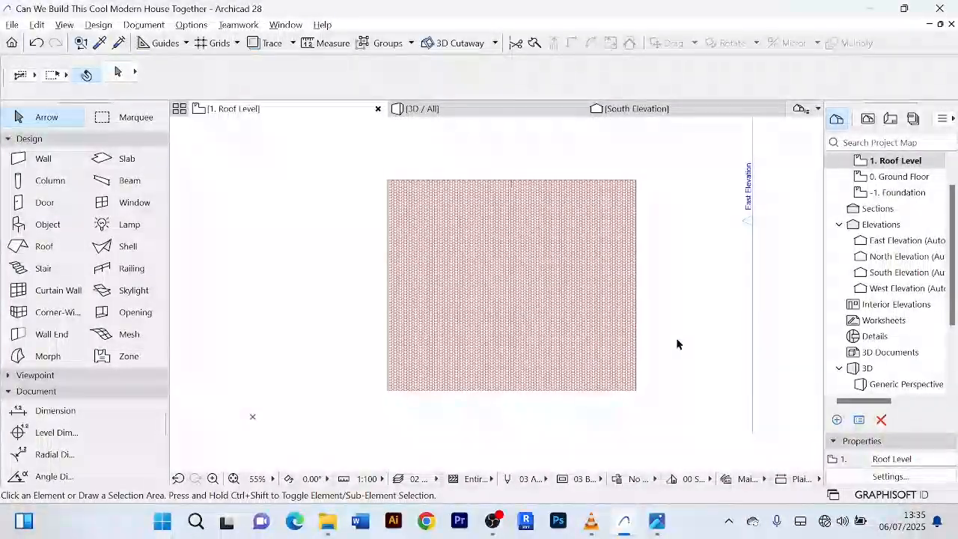
{"action": "scroll", "coordinate": [484, 182], "scroll_direction": "up", "scroll_amount": 10}
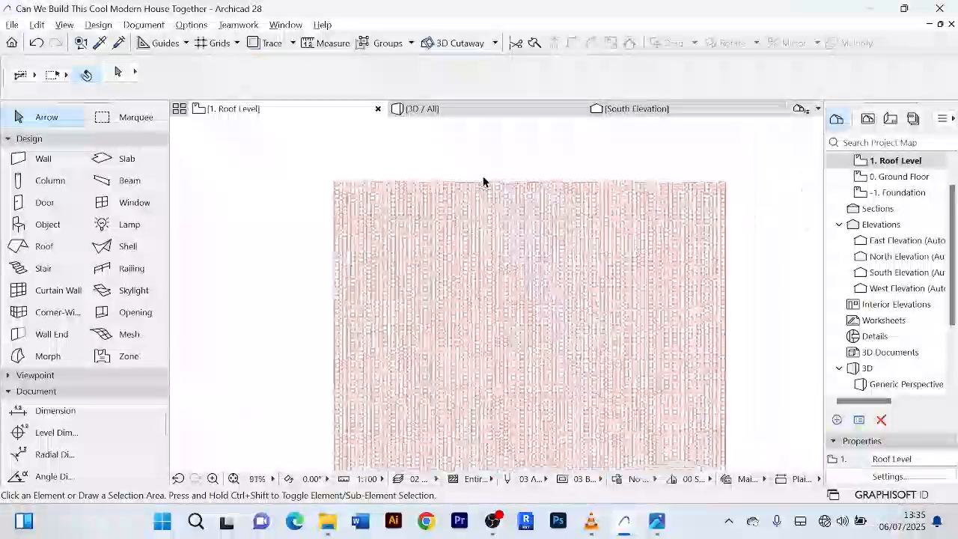
{"action": "scroll", "coordinate": [520, 186], "scroll_direction": "down", "scroll_amount": 9}
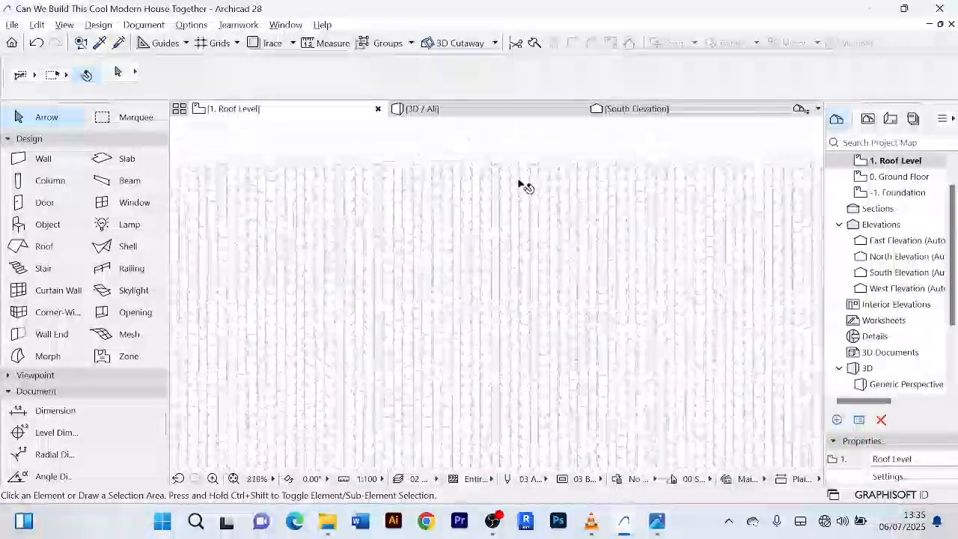
- Open the 0. Ground Floor plan and look over the room layout and exterior walls
{"action": "double_click", "coordinate": [891, 178]}
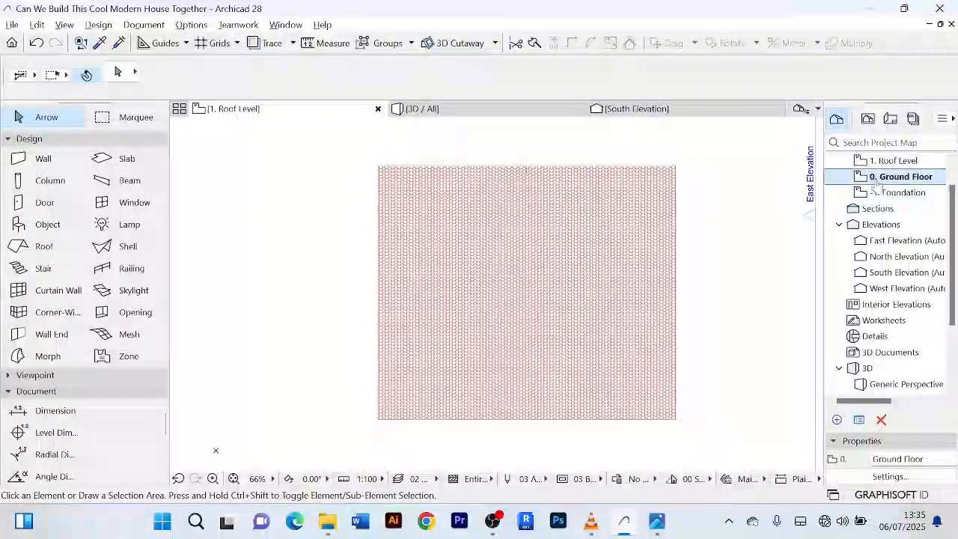
{"action": "scroll", "coordinate": [336, 208], "scroll_direction": "down", "scroll_amount": 3}
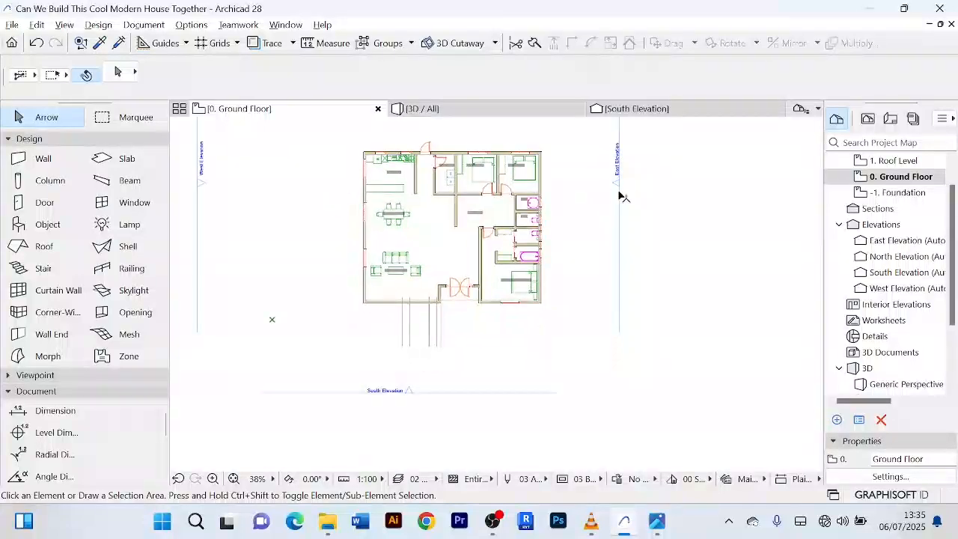
{"action": "scroll", "coordinate": [560, 211], "scroll_direction": "up", "scroll_amount": 5}
{"action": "scroll", "coordinate": [560, 211], "scroll_direction": "down", "scroll_amount": 2}
{"action": "middle_click_drag", "start_coordinate": [560, 217], "coordinate": [601, 247]}
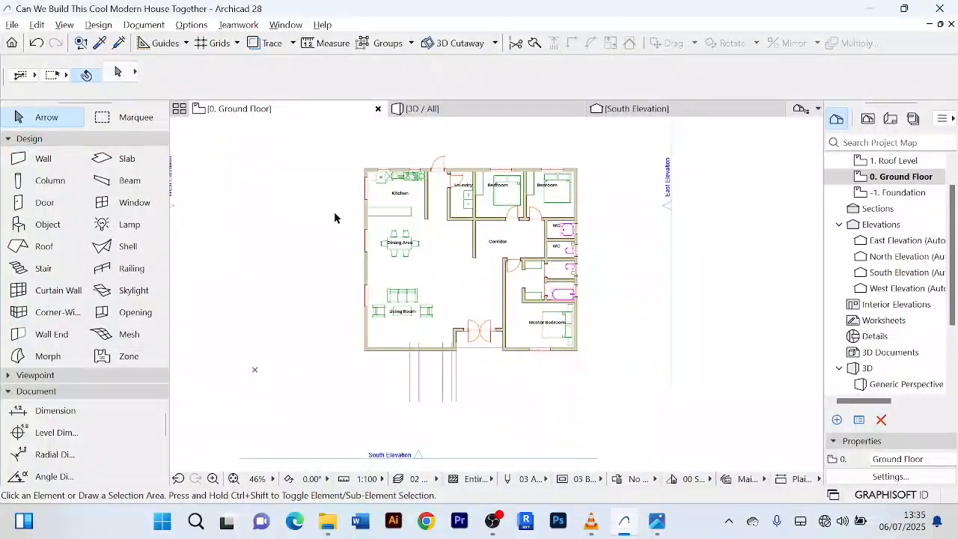
{"action": "scroll", "coordinate": [327, 210], "scroll_direction": "up", "scroll_amount": 3}
{"action": "scroll", "coordinate": [304, 207], "scroll_direction": "down", "scroll_amount": 5}
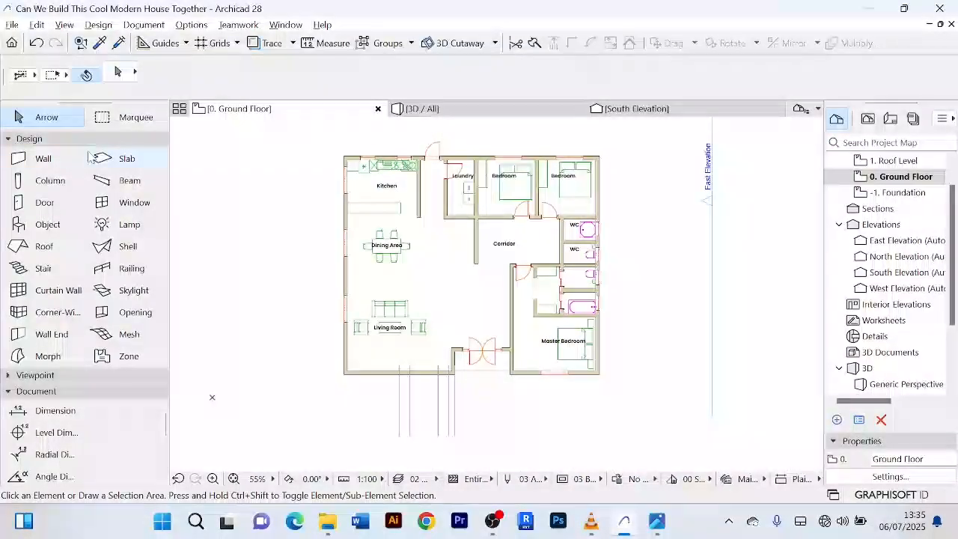
- Draw a straight wall along the house's west exterior wall, from the kitchen's outer corner down to the living room's outer corner
{"action": "left_click", "coordinate": [42, 160]}
{"action": "scroll", "coordinate": [329, 153], "scroll_direction": "up", "scroll_amount": 3}
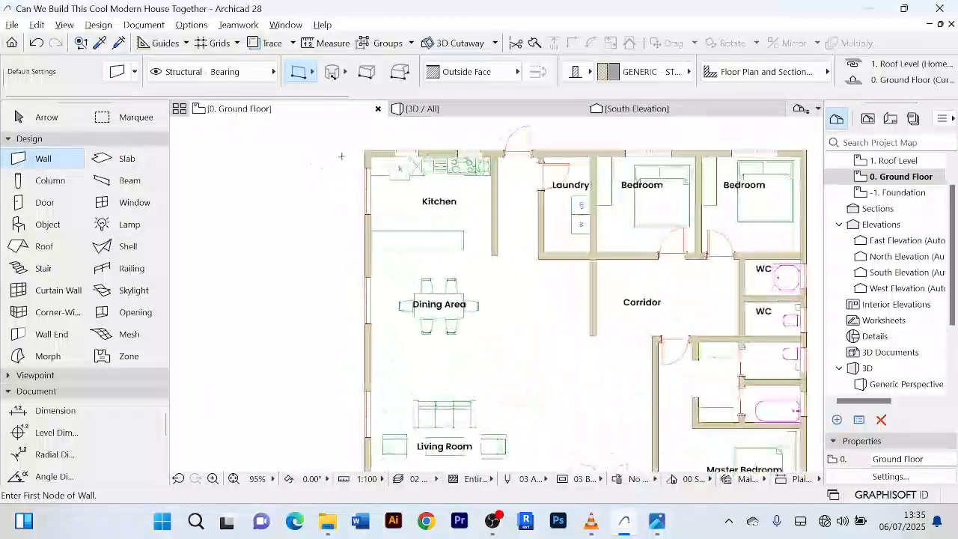
{"action": "scroll", "coordinate": [367, 154], "scroll_direction": "up", "scroll_amount": 4}
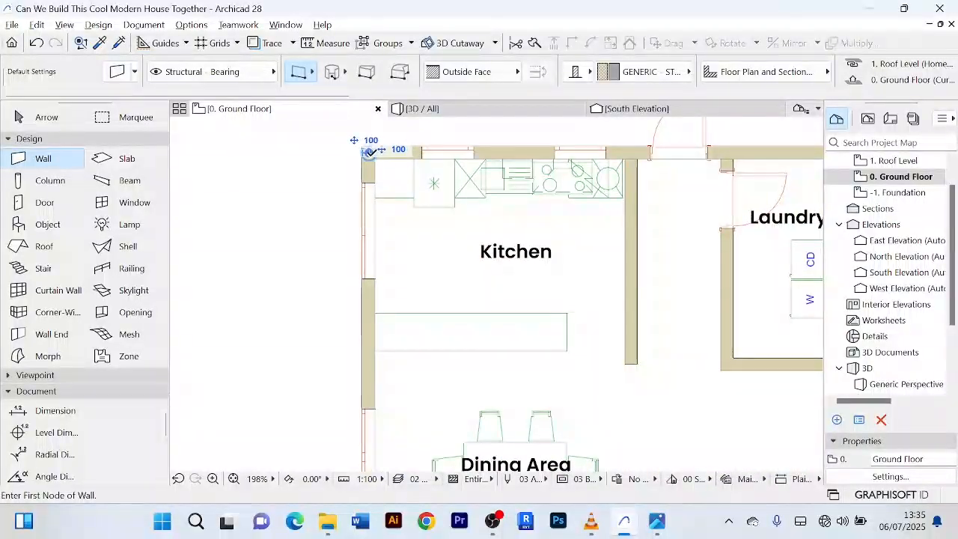
{"action": "left_click", "coordinate": [369, 152]}
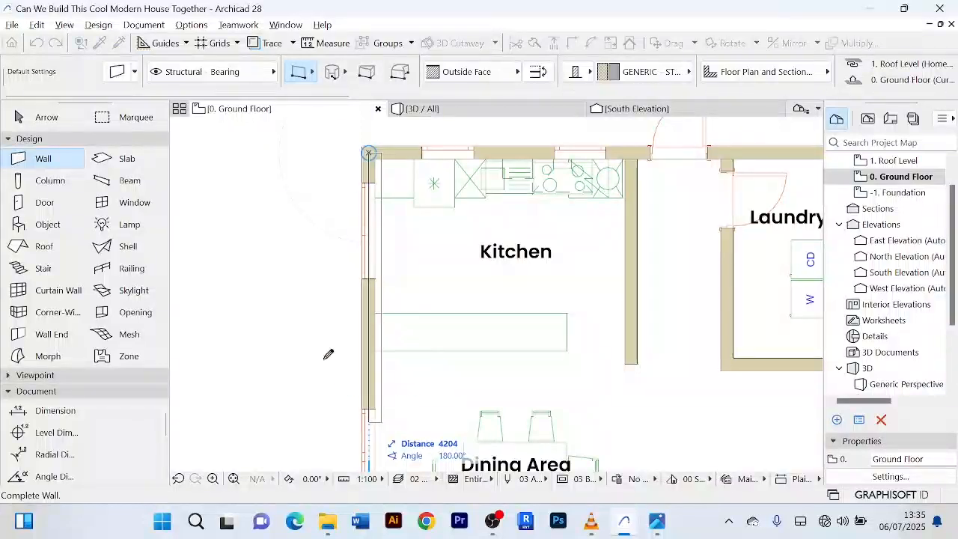
{"action": "scroll", "coordinate": [373, 396], "scroll_direction": "down", "scroll_amount": 3}
{"action": "middle_click_drag", "start_coordinate": [373, 395], "coordinate": [379, 211]}
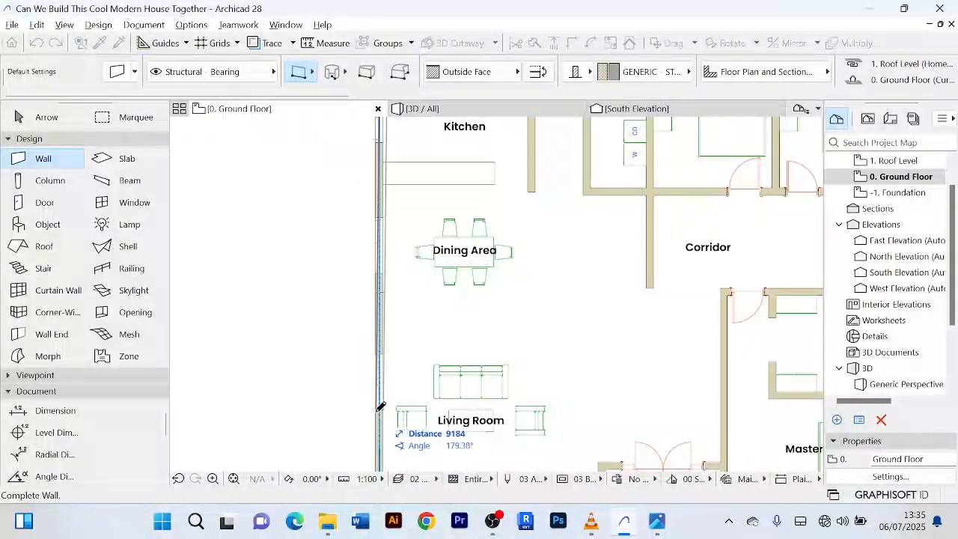
{"action": "middle_click_drag", "start_coordinate": [378, 398], "coordinate": [379, 232]}
{"action": "scroll", "coordinate": [370, 351], "scroll_direction": "up", "scroll_amount": 5}
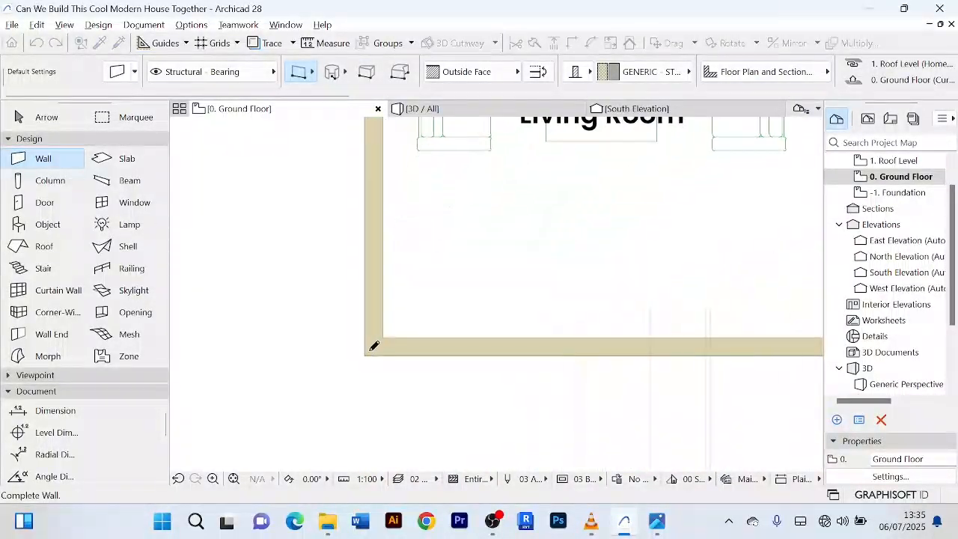
{"action": "left_click", "coordinate": [379, 341]}
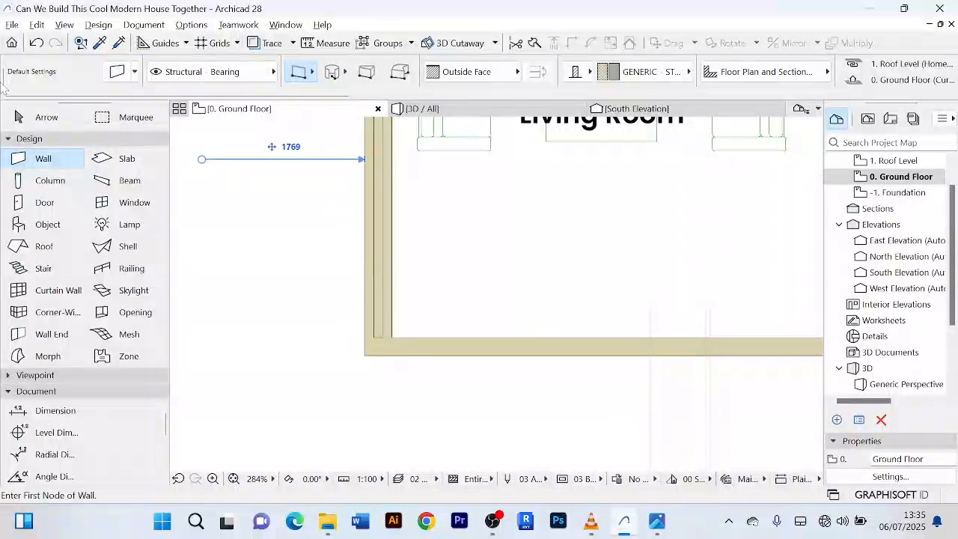
- Select the new west wall and change its reference line to Center so it aligns with the existing wall
{"action": "left_click", "coordinate": [22, 119]}
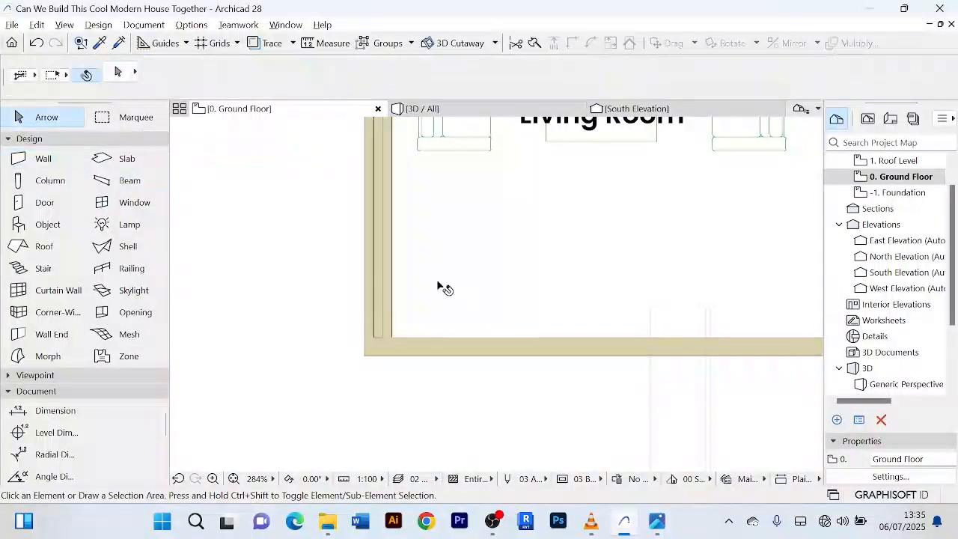
{"action": "left_click", "coordinate": [391, 269]}
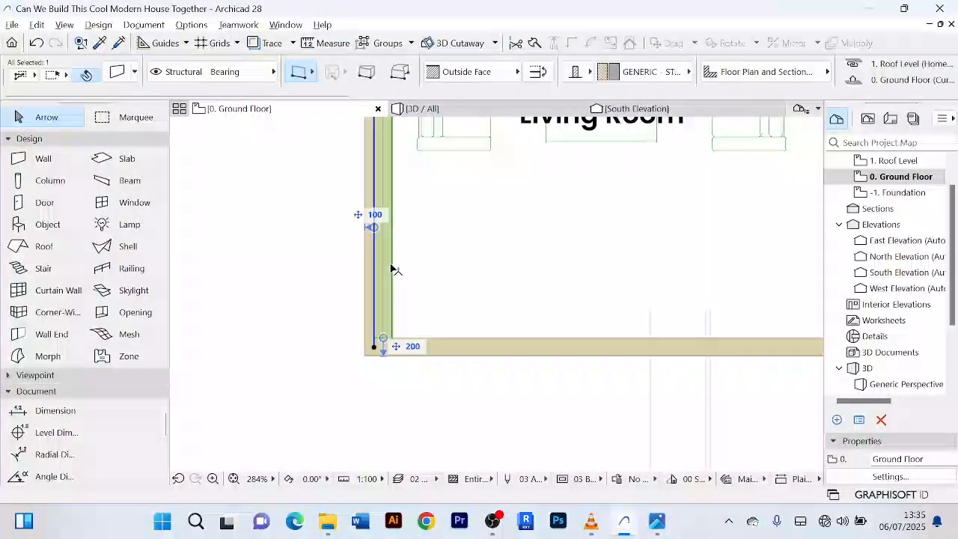
{"action": "left_click", "coordinate": [514, 74]}
{"action": "left_click", "coordinate": [554, 88]}
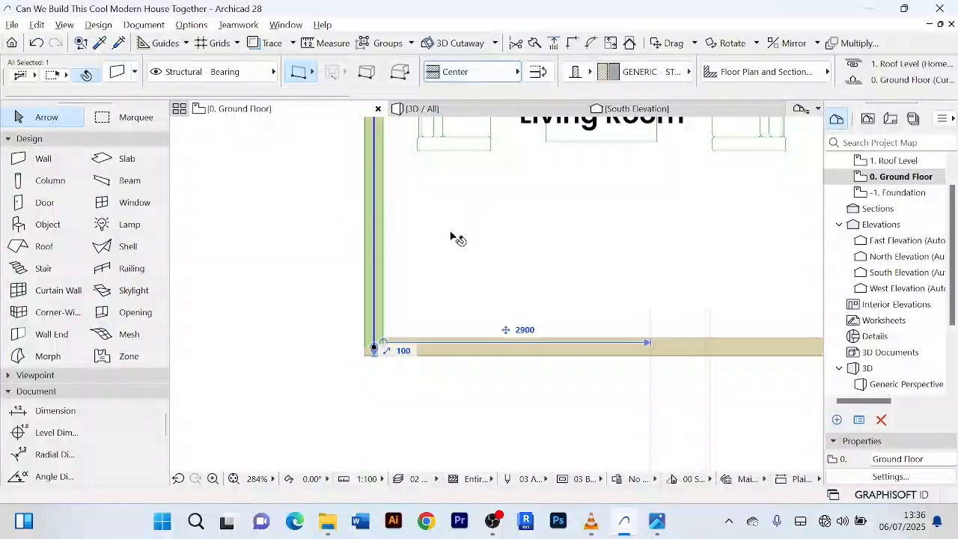
{"action": "scroll", "coordinate": [358, 338], "scroll_direction": "down", "scroll_amount": 8}
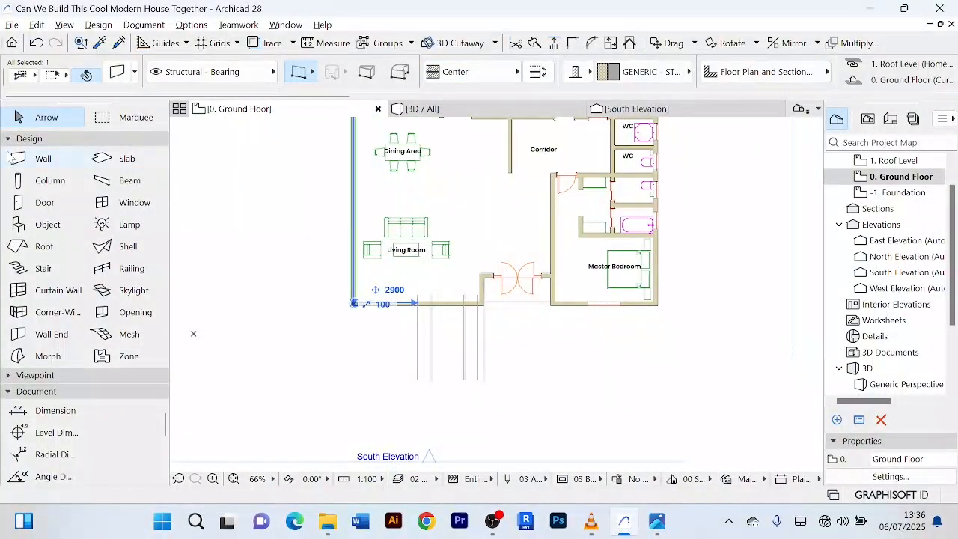
{"action": "scroll", "coordinate": [287, 283], "scroll_direction": "up", "scroll_amount": 3}
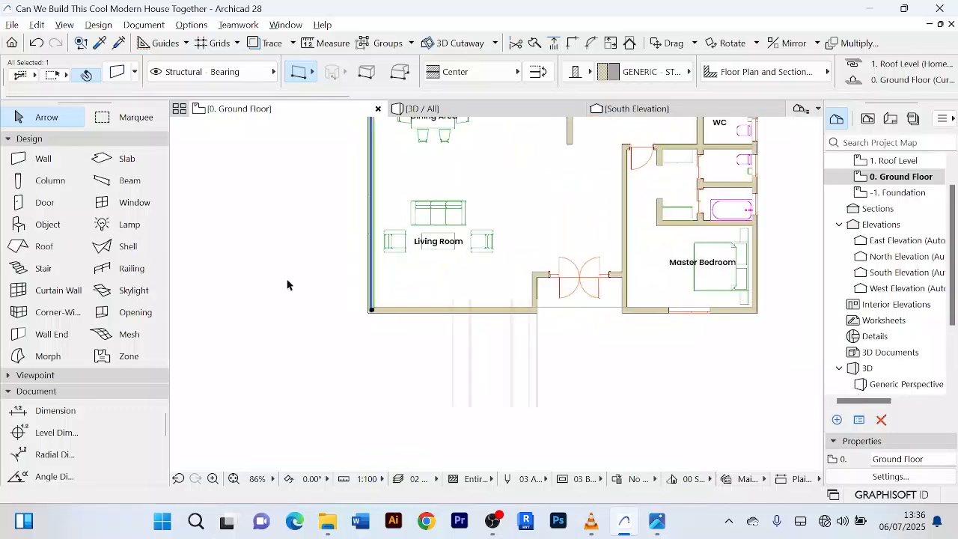
- Set the new west wall's home story to 1. Roof Level and check the raised wall in the 3D view
{"action": "scroll", "coordinate": [287, 284], "scroll_direction": "down", "scroll_amount": 3}
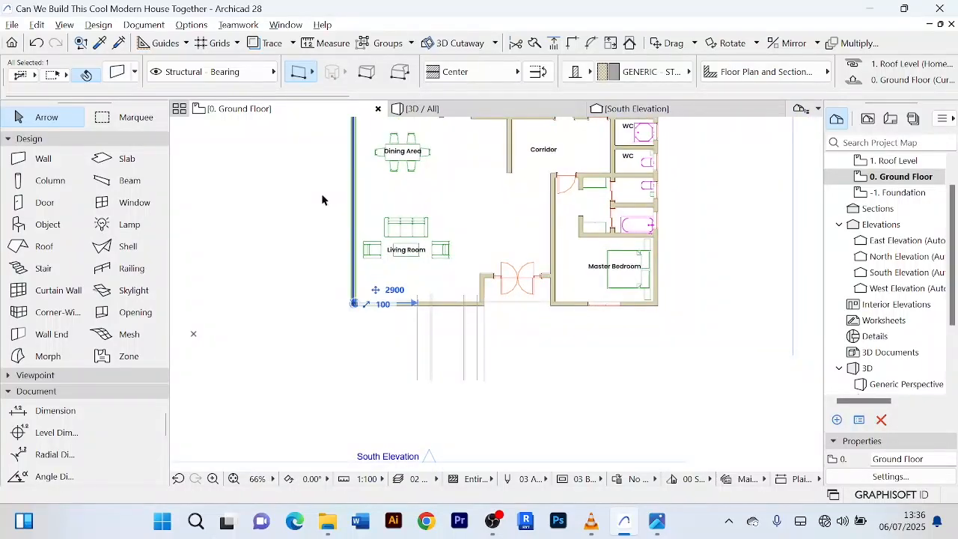
{"action": "key", "text": "ctrl+t"}
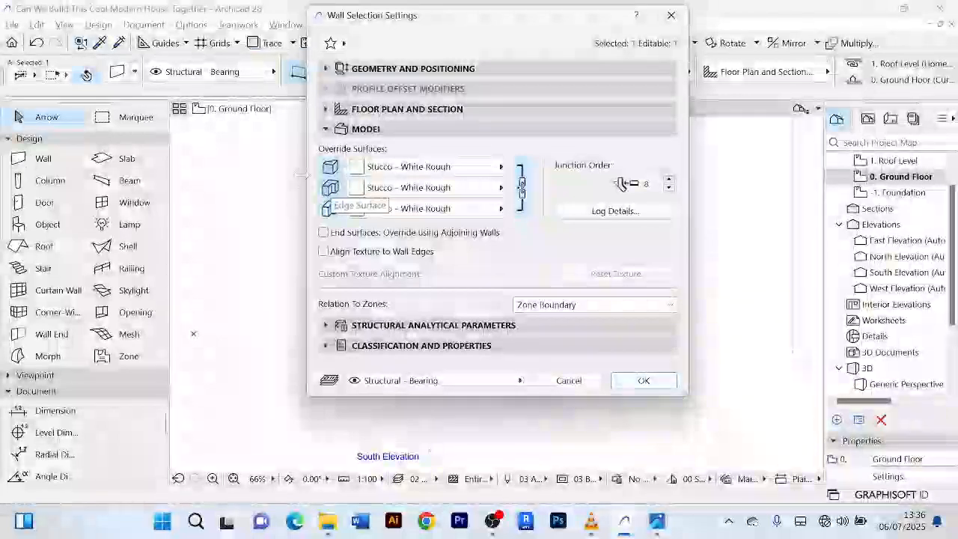
{"action": "left_click", "coordinate": [326, 69]}
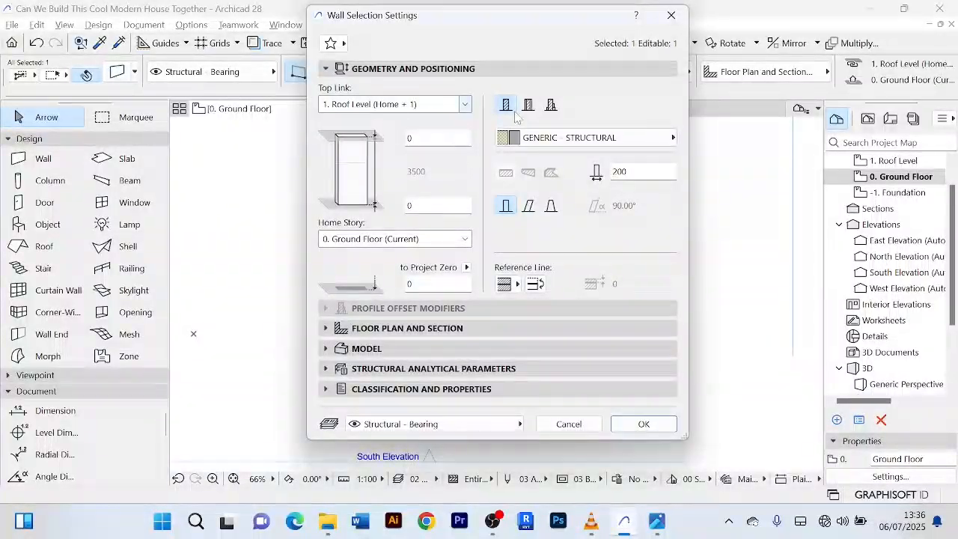
{"action": "left_click", "coordinate": [465, 105]}
{"action": "left_click", "coordinate": [468, 112]}
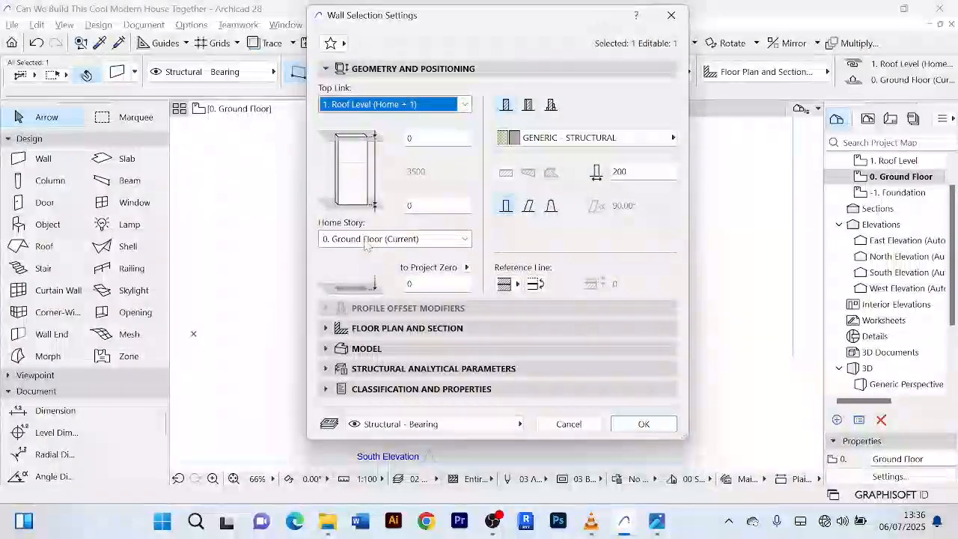
{"action": "left_click", "coordinate": [449, 240]}
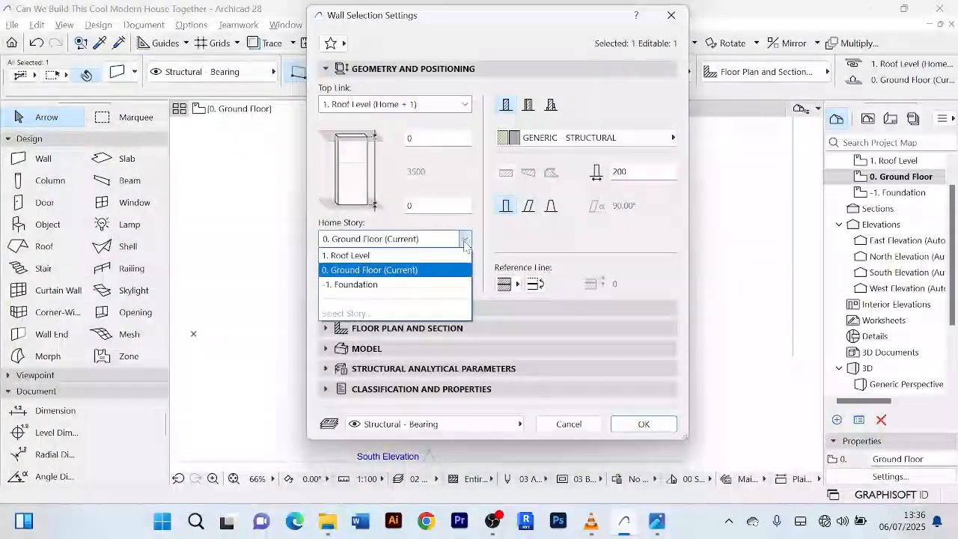
{"action": "left_click", "coordinate": [394, 253]}
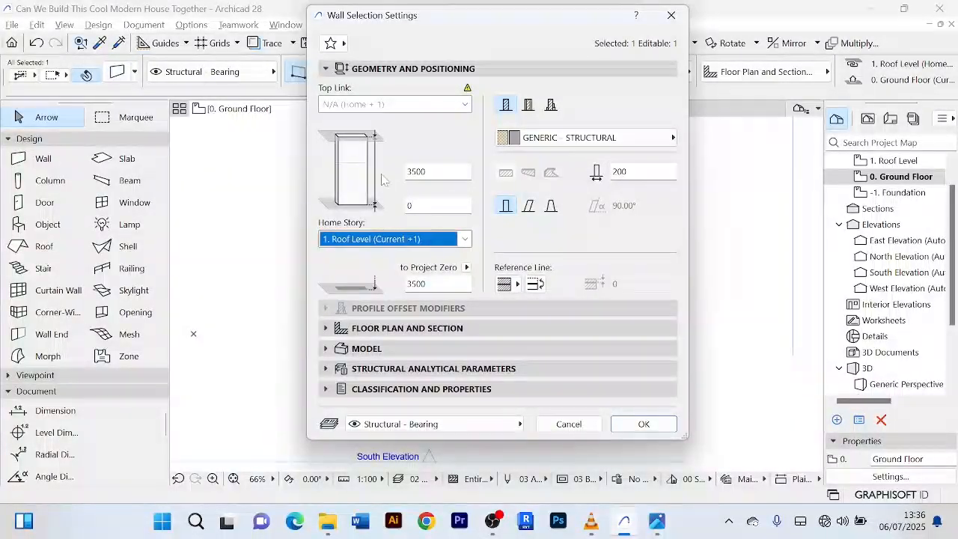
{"action": "left_click", "coordinate": [642, 421]}
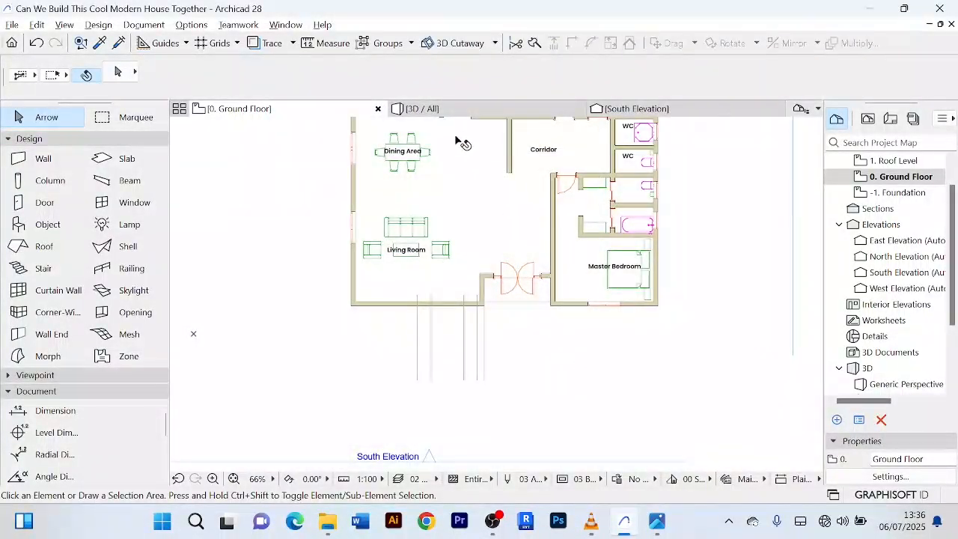
{"action": "left_click", "coordinate": [423, 108]}
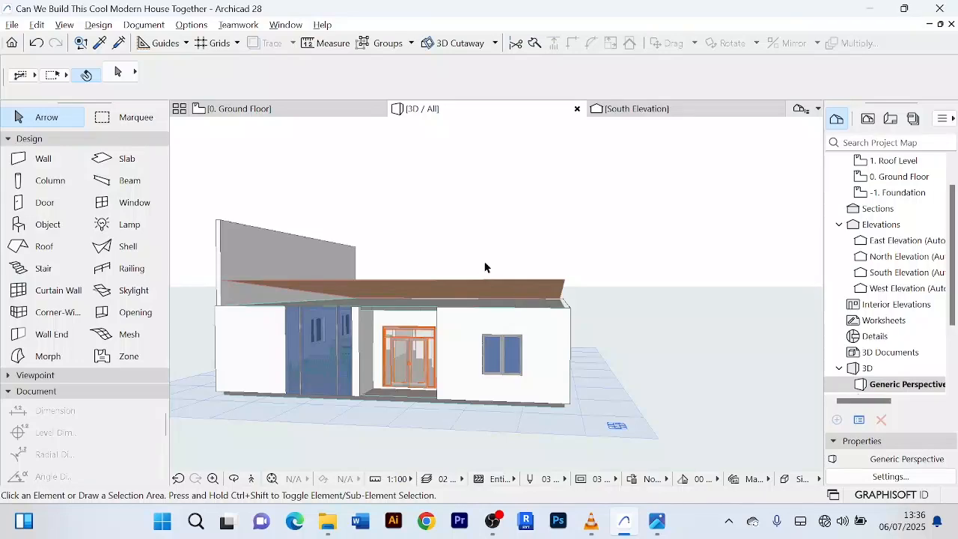
{"action": "middle_click_drag", "start_coordinate": [479, 256], "coordinate": [519, 279], "text": "shift"}
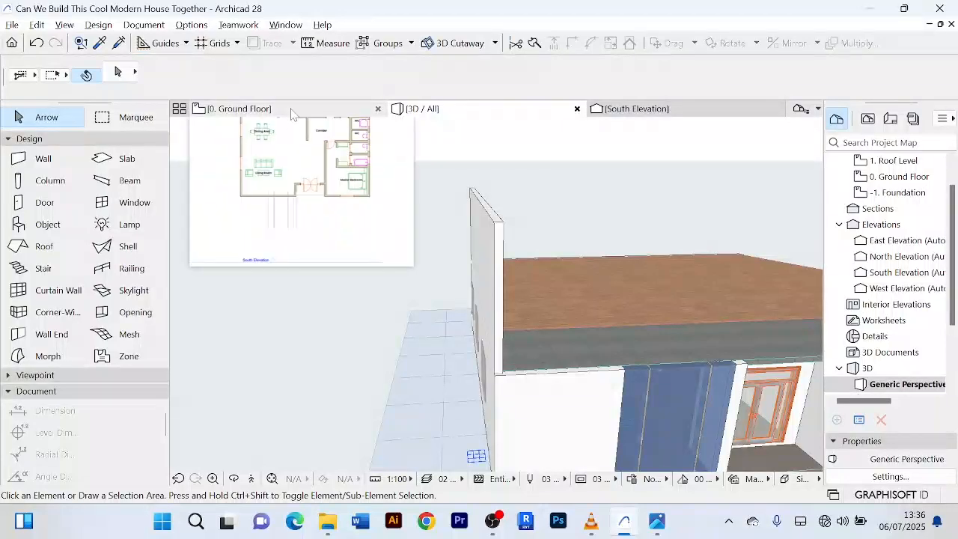
- On the ground floor plan, draw a center-referenced wall about 6 m long over the living room's south exterior wall
{"action": "left_click", "coordinate": [292, 111]}
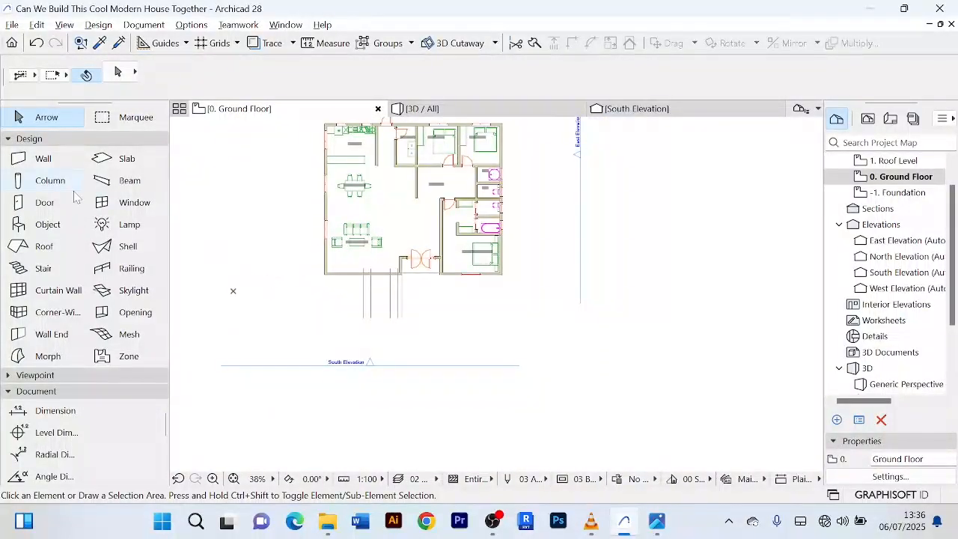
{"action": "left_click", "coordinate": [44, 160]}
{"action": "scroll", "coordinate": [325, 278], "scroll_direction": "up", "scroll_amount": 6}
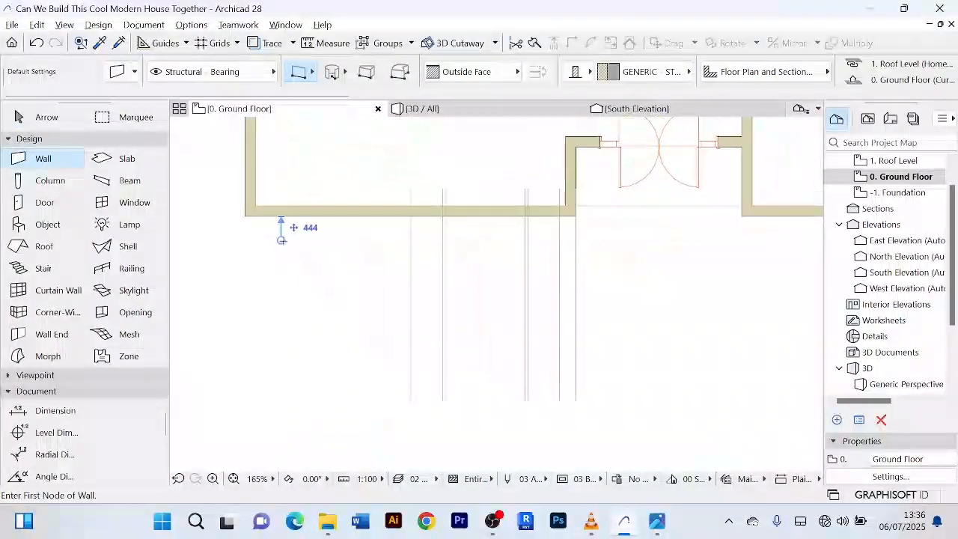
{"action": "left_click", "coordinate": [517, 73]}
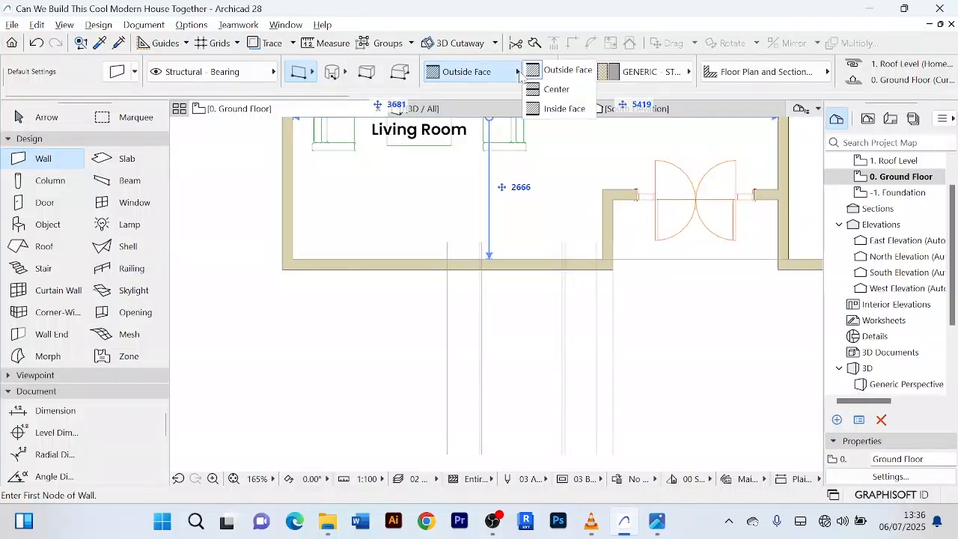
{"action": "left_click", "coordinate": [559, 89]}
{"action": "scroll", "coordinate": [303, 275], "scroll_direction": "up", "scroll_amount": 3}
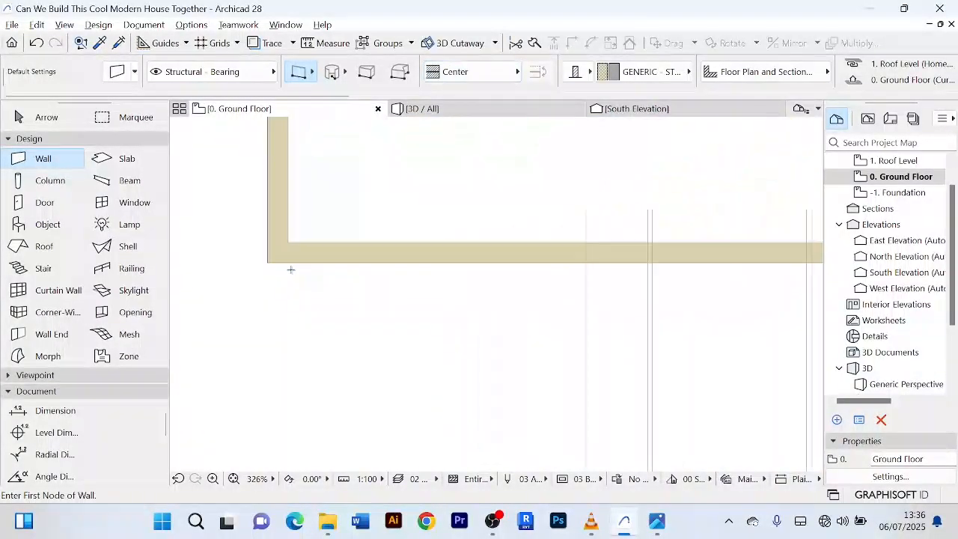
{"action": "left_click", "coordinate": [280, 253]}
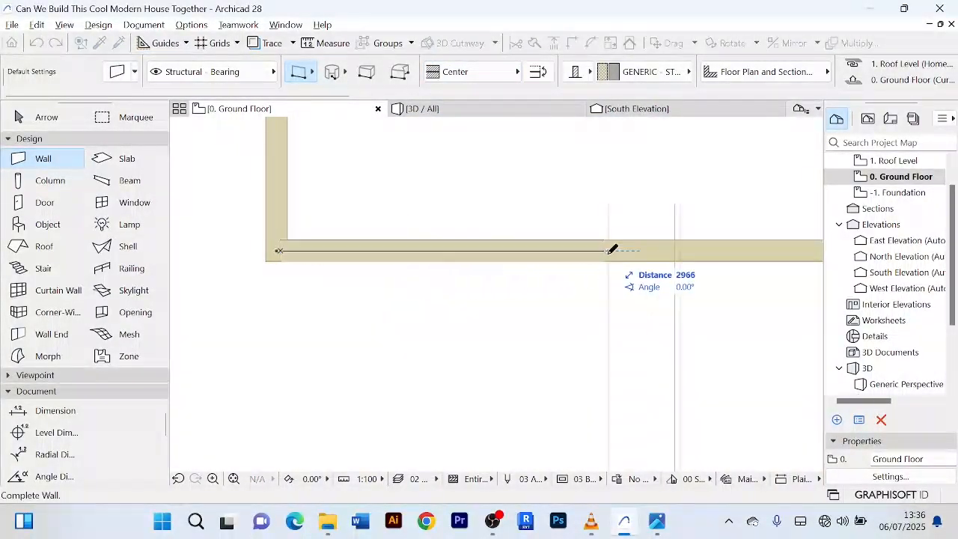
{"action": "scroll", "coordinate": [569, 262], "scroll_direction": "down", "scroll_amount": 3}
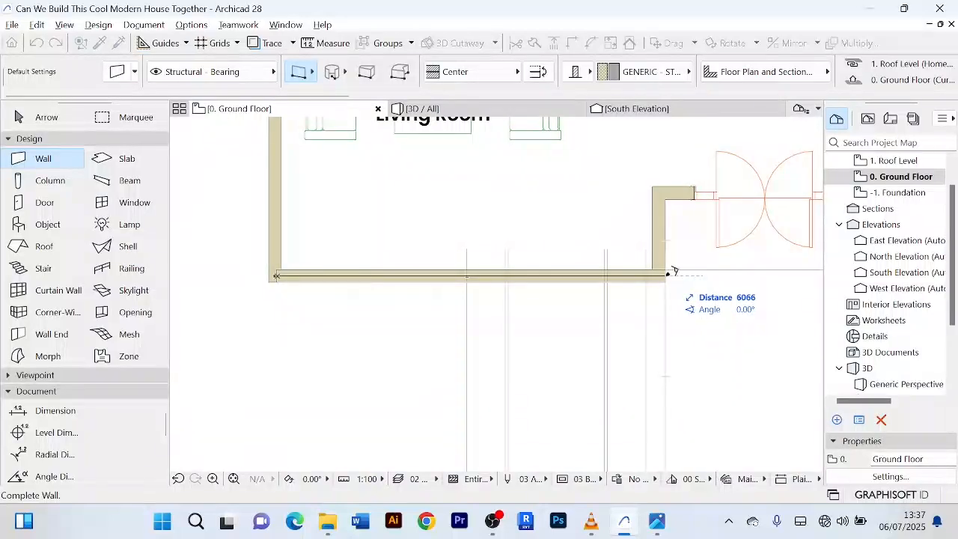
{"action": "left_click", "coordinate": [665, 277]}
- Draw a short wall over the west side of the entrance recess, from its inner corner down to the south wall
{"action": "scroll", "coordinate": [653, 191], "scroll_direction": "up", "scroll_amount": 3}
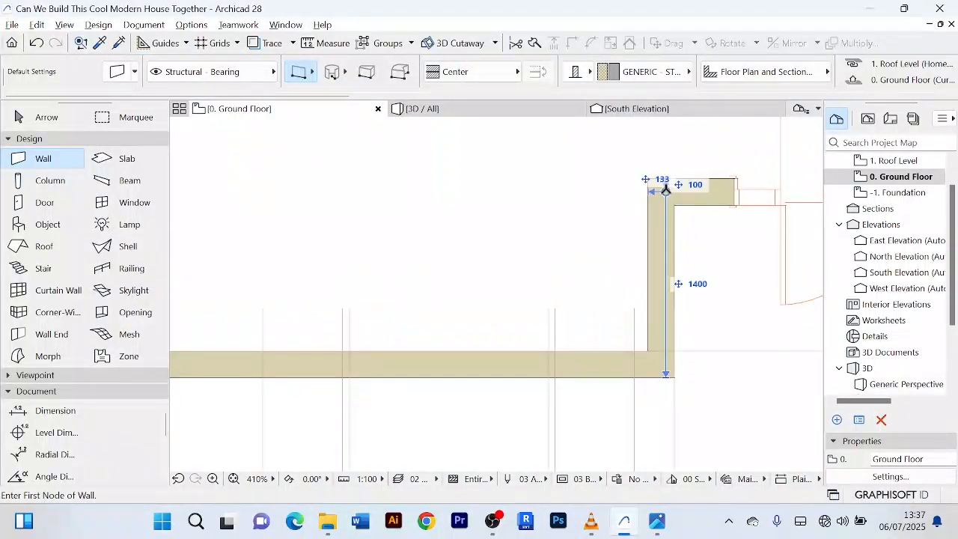
{"action": "left_click", "coordinate": [660, 191]}
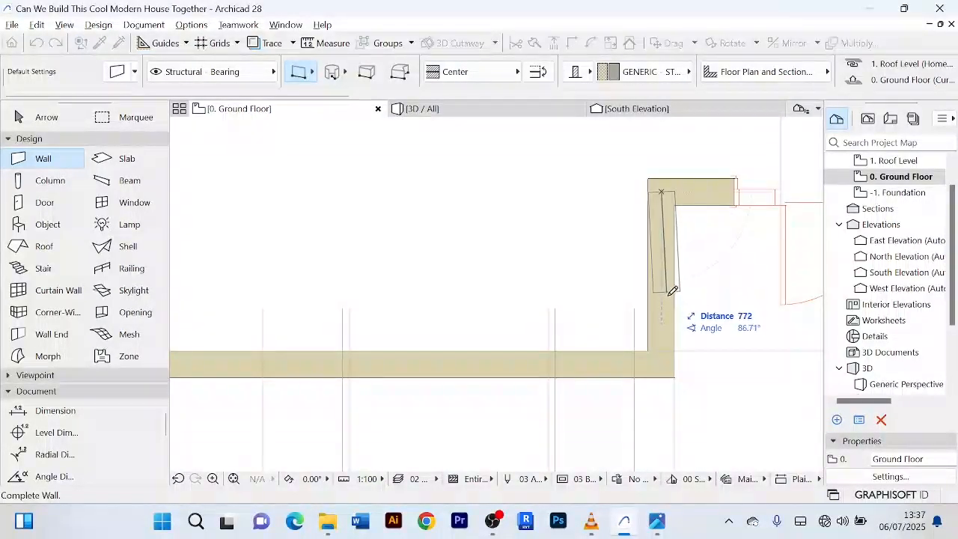
{"action": "left_click", "coordinate": [668, 365]}
- Draw a wall about 3.2 m long across the double entrance door, from the recess's inner corner to the master bedroom wall
{"action": "scroll", "coordinate": [667, 189], "scroll_direction": "up", "scroll_amount": 3}
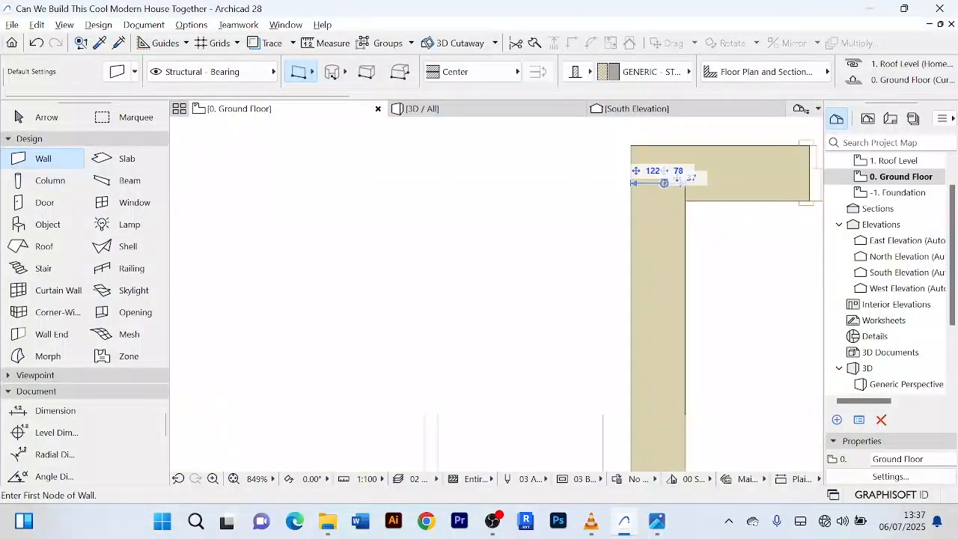
{"action": "left_click", "coordinate": [660, 172]}
{"action": "scroll", "coordinate": [741, 169], "scroll_direction": "down", "scroll_amount": 3}
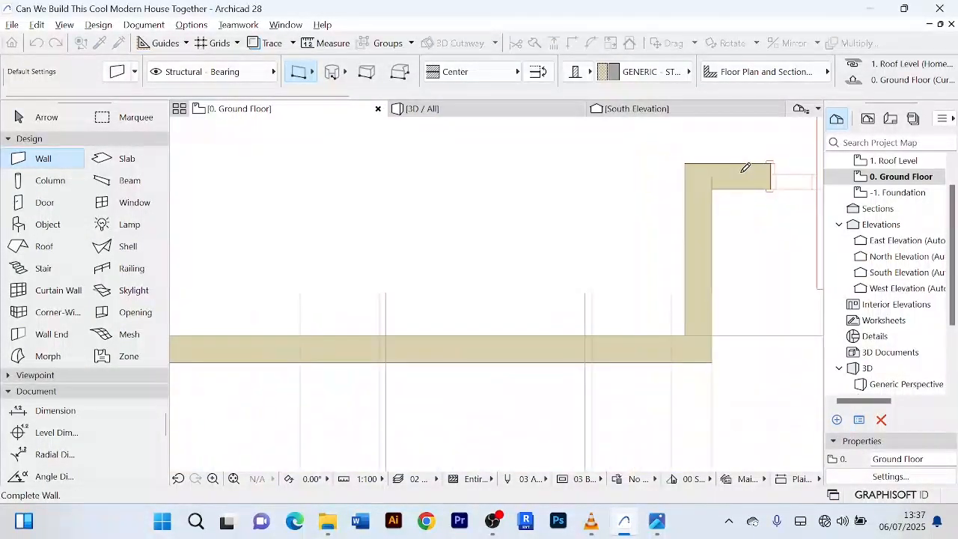
{"action": "scroll", "coordinate": [750, 170], "scroll_direction": "down", "scroll_amount": 5}
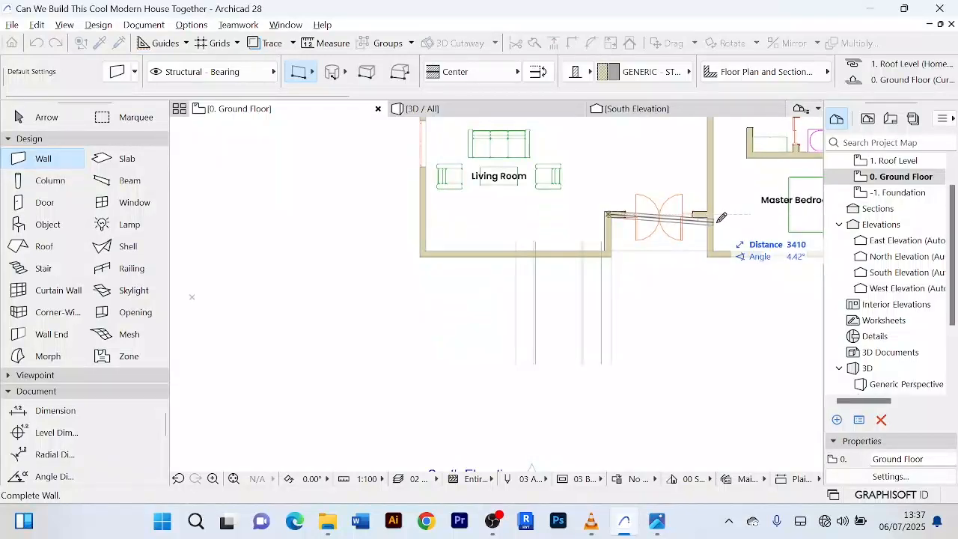
{"action": "middle_click_drag", "start_coordinate": [722, 214], "coordinate": [674, 216]}
{"action": "scroll", "coordinate": [674, 204], "scroll_direction": "up", "scroll_amount": 3}
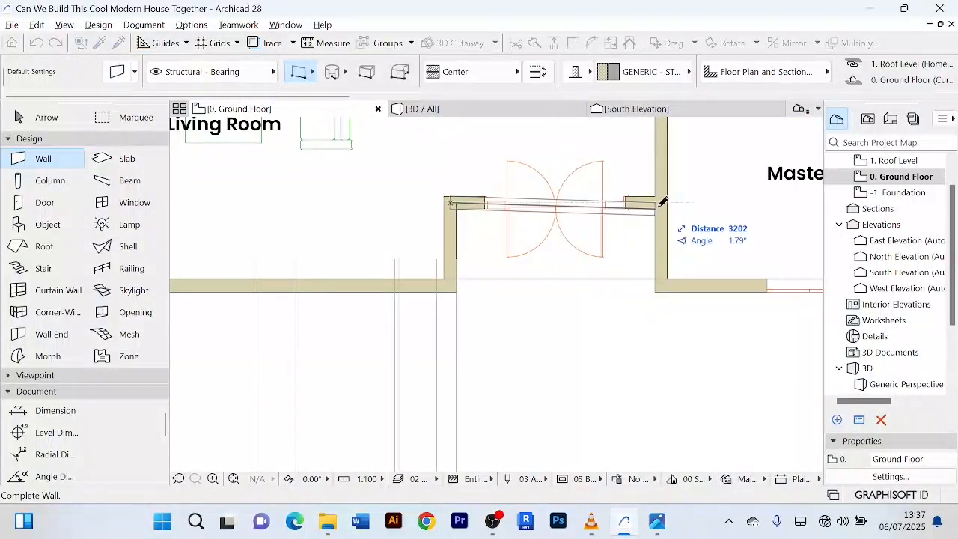
{"action": "left_click", "coordinate": [668, 201]}
- Draw a short wall over the east side of the entrance recess, down to the master bedroom's southwest corner
{"action": "scroll", "coordinate": [663, 193], "scroll_direction": "down", "scroll_amount": 4}
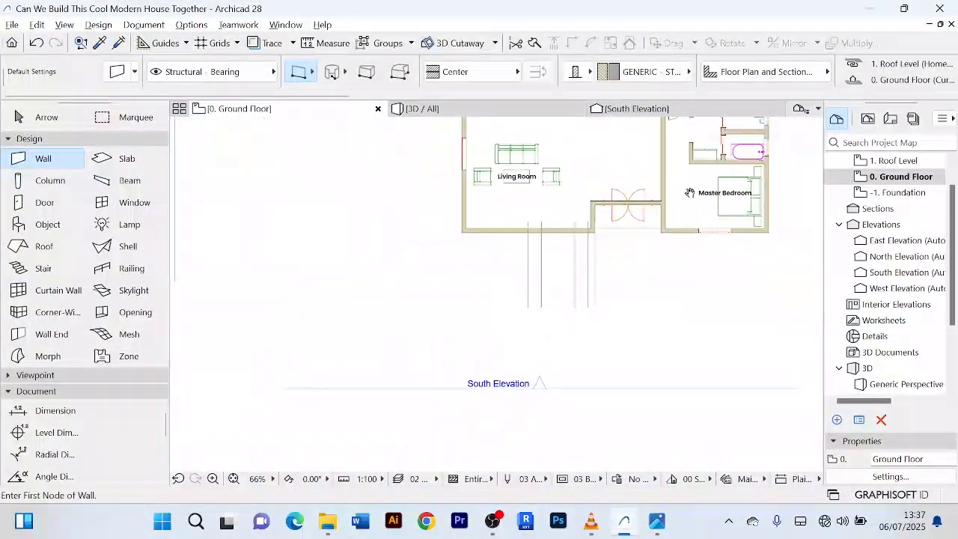
{"action": "middle_click_drag", "start_coordinate": [687, 190], "coordinate": [687, 276]}
{"action": "scroll", "coordinate": [664, 281], "scroll_direction": "up", "scroll_amount": 5}
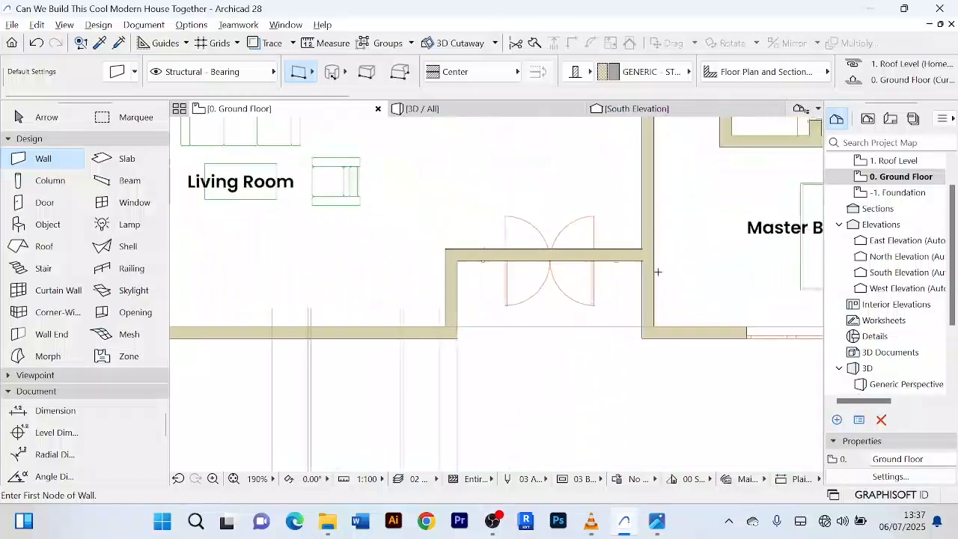
{"action": "left_click", "coordinate": [644, 244]}
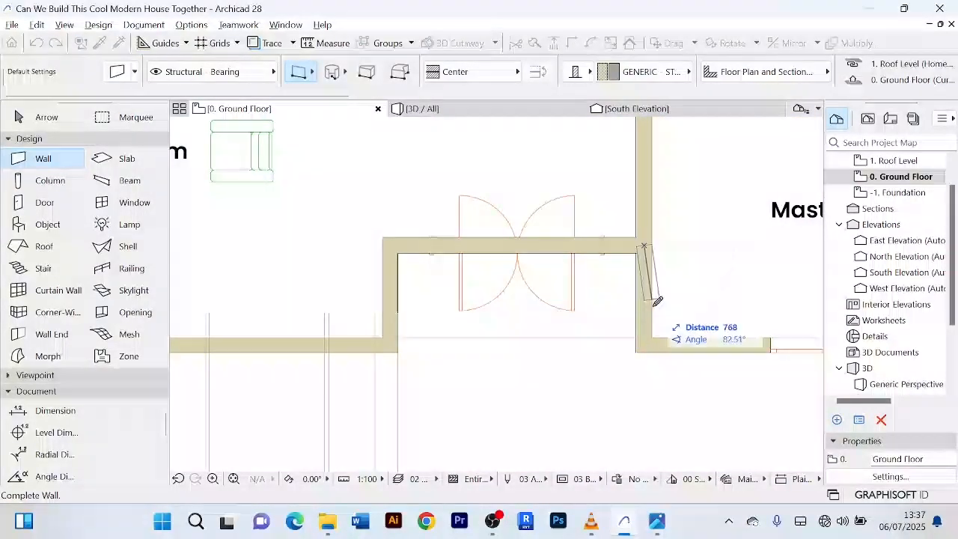
{"action": "left_click", "coordinate": [649, 348]}
- Draw a 4800 mm wall over the master bedroom's south exterior wall, ending at the house's southeast corner
{"action": "scroll", "coordinate": [648, 314], "scroll_direction": "down", "scroll_amount": 3}
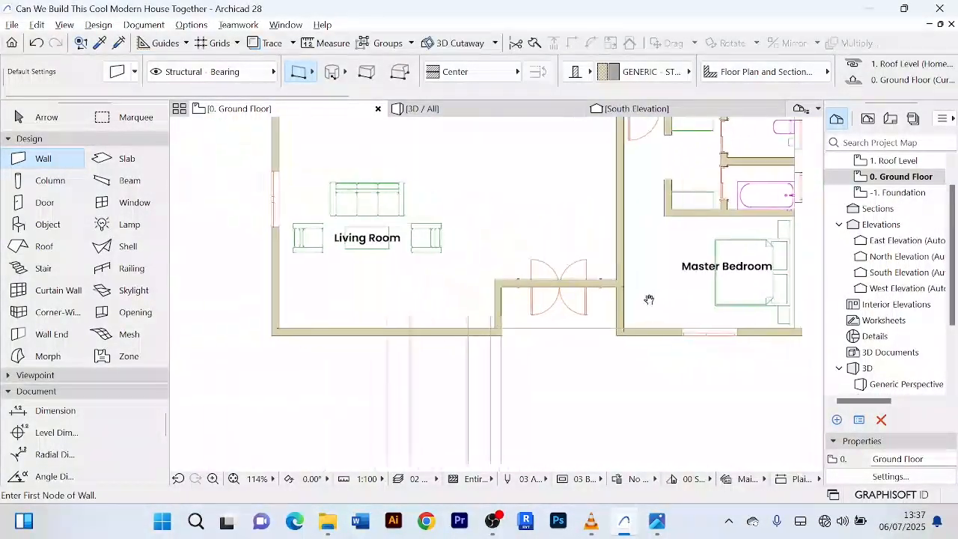
{"action": "scroll", "coordinate": [605, 324], "scroll_direction": "up", "scroll_amount": 3}
{"action": "left_click", "coordinate": [566, 322]}
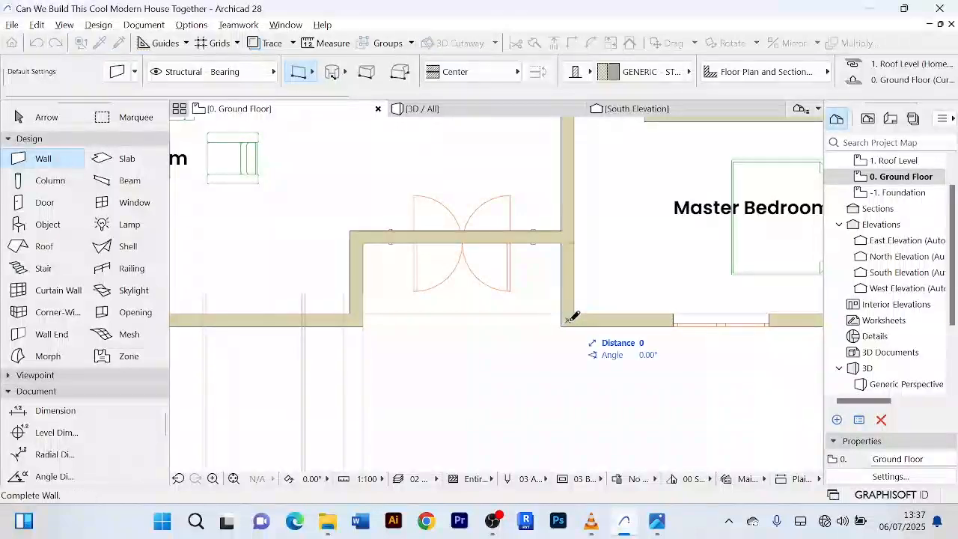
{"action": "scroll", "coordinate": [573, 320], "scroll_direction": "down", "scroll_amount": 3}
{"action": "scroll", "coordinate": [654, 345], "scroll_direction": "up", "scroll_amount": 3}
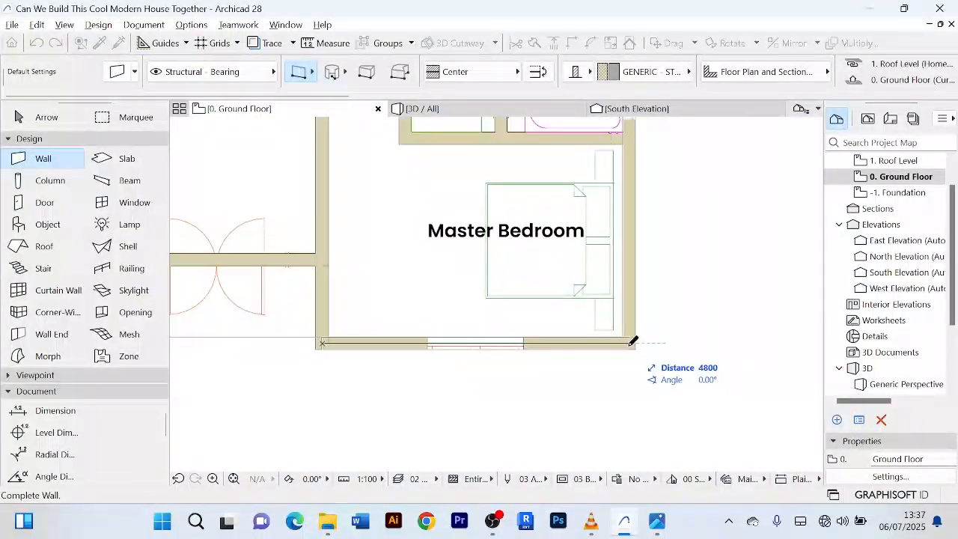
{"action": "left_click", "coordinate": [636, 341]}
- Draw a 12000 mm wall over the east exterior wall, from the southeast corner up to the northeast bedroom corner
{"action": "scroll", "coordinate": [633, 345], "scroll_direction": "up", "scroll_amount": 5}
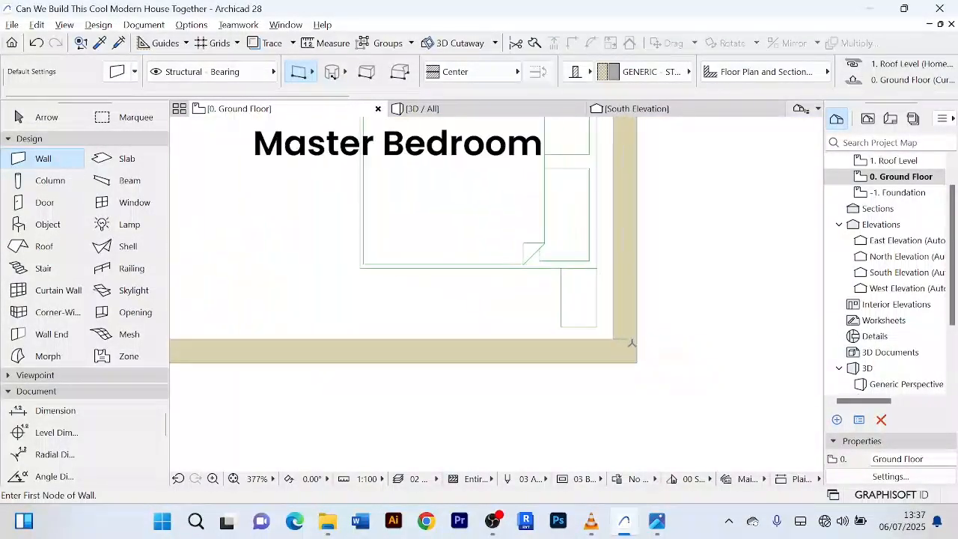
{"action": "left_click", "coordinate": [626, 351]}
{"action": "scroll", "coordinate": [625, 217], "scroll_direction": "down", "scroll_amount": 6}
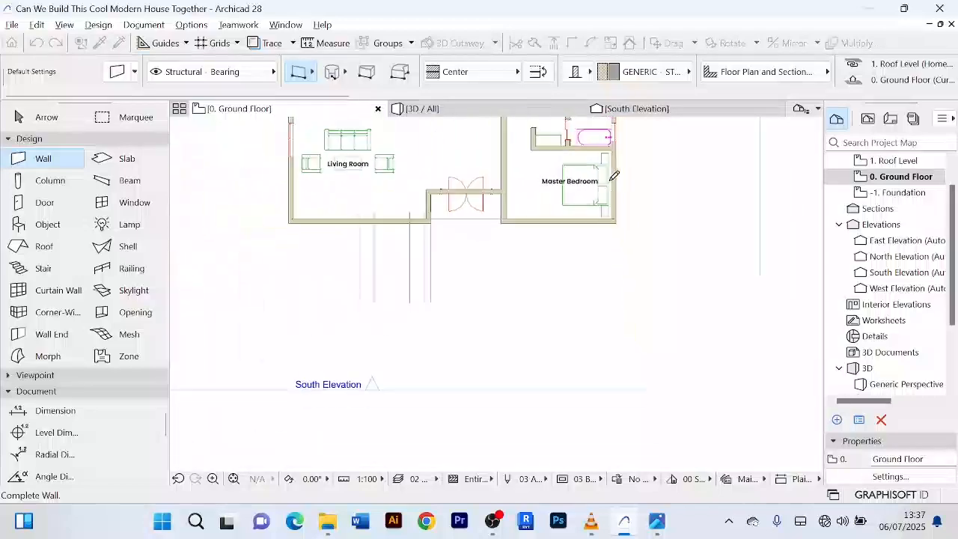
{"action": "scroll", "coordinate": [623, 178], "scroll_direction": "up", "scroll_amount": 2}
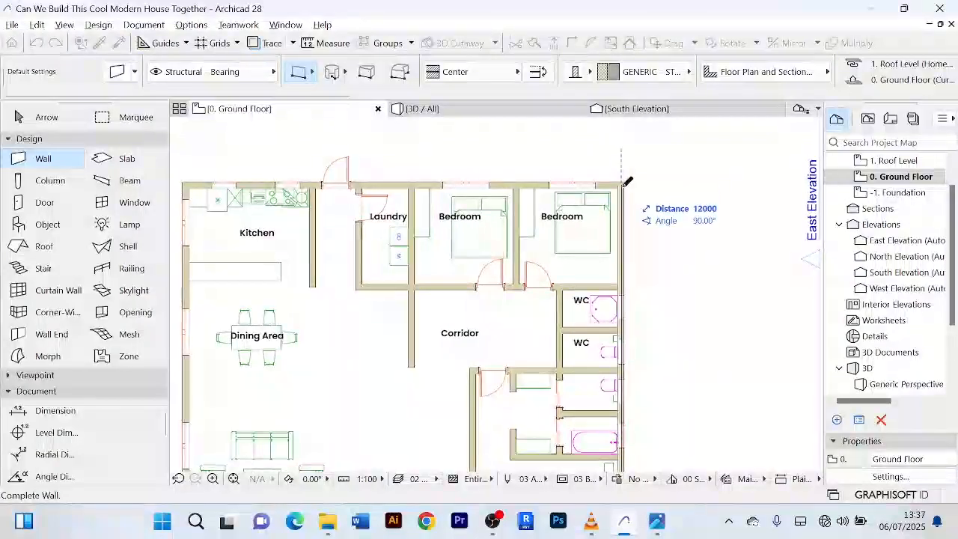
{"action": "left_click", "coordinate": [625, 178]}
- Draw a 14000 mm wall over the north exterior wall, from the northeast bedroom corner to the kitchen's outer corner
{"action": "scroll", "coordinate": [621, 179], "scroll_direction": "up", "scroll_amount": 3}
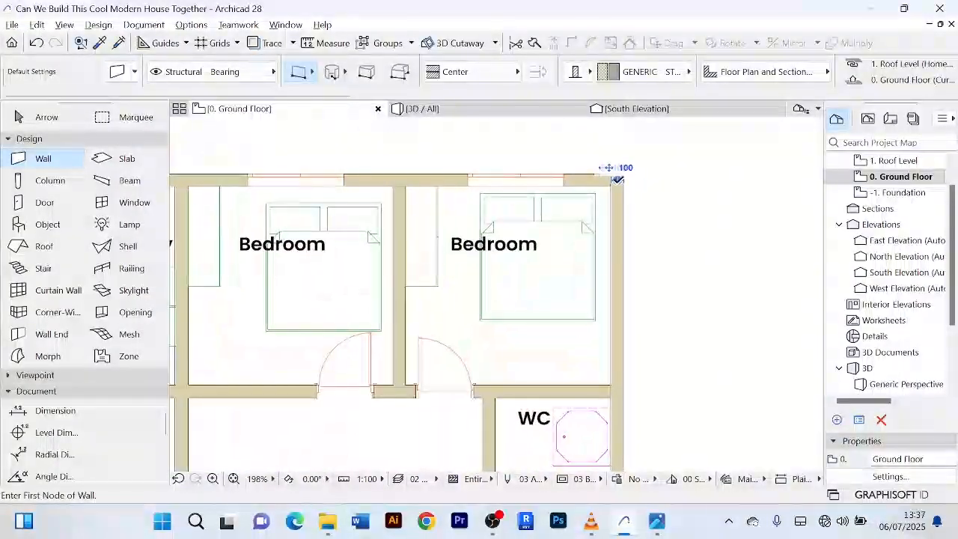
{"action": "left_click", "coordinate": [617, 179]}
{"action": "scroll", "coordinate": [487, 182], "scroll_direction": "down", "scroll_amount": 4}
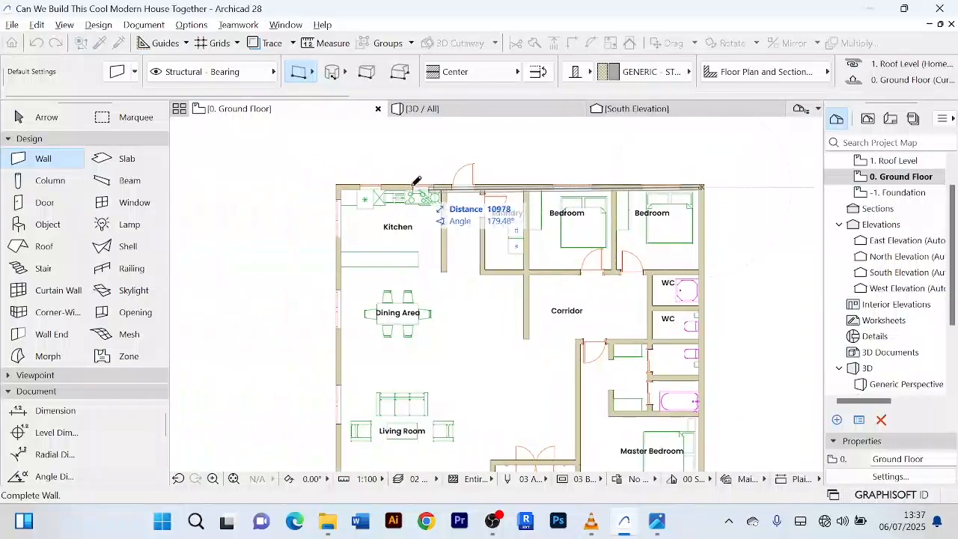
{"action": "scroll", "coordinate": [355, 183], "scroll_direction": "up", "scroll_amount": 4}
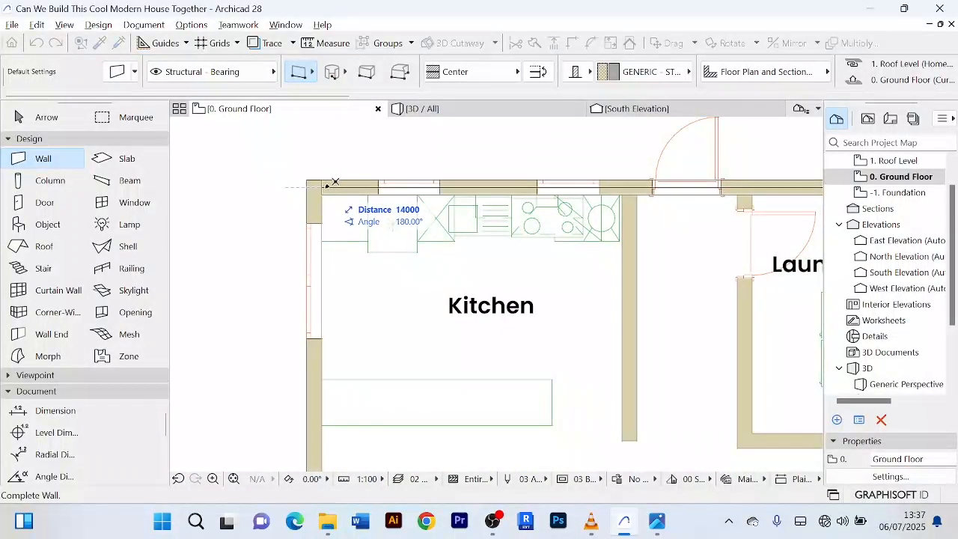
{"action": "left_click", "coordinate": [321, 183]}
- Leave the Wall tool and inspect the new walls around the living room's south front in the 3D view
{"action": "scroll", "coordinate": [322, 182], "scroll_direction": "down", "scroll_amount": 5}
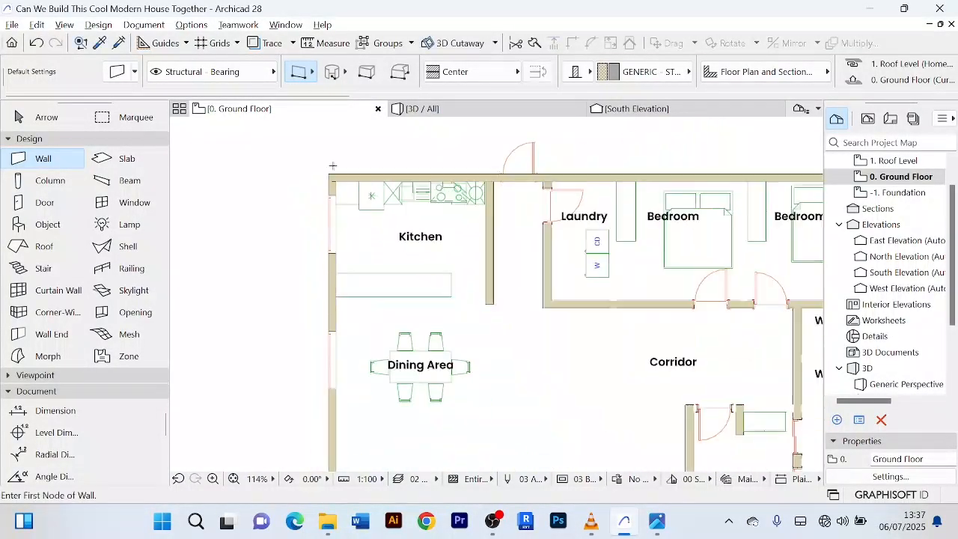
{"action": "left_click", "coordinate": [74, 120]}
{"action": "left_click", "coordinate": [463, 108]}
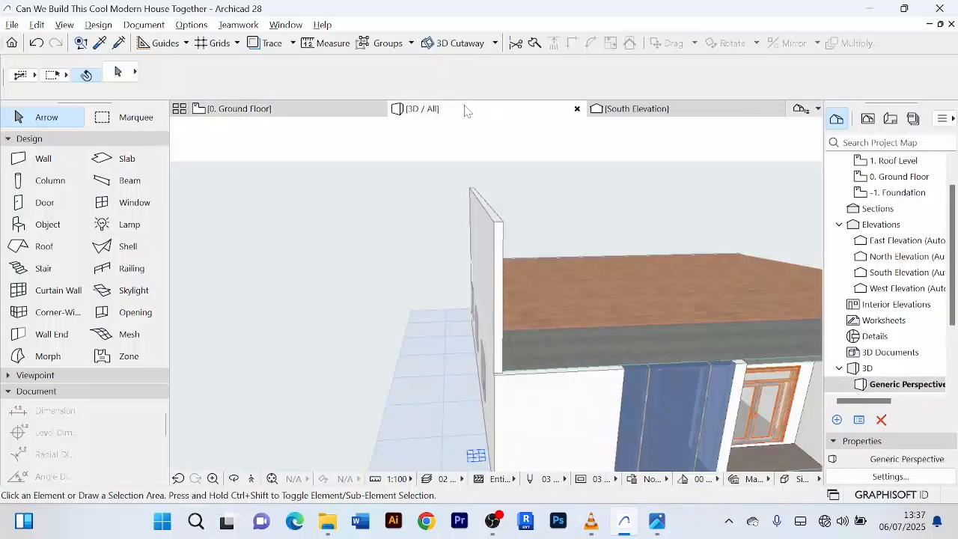
{"action": "left_click_drag", "start_coordinate": [575, 297], "coordinate": [584, 400]}
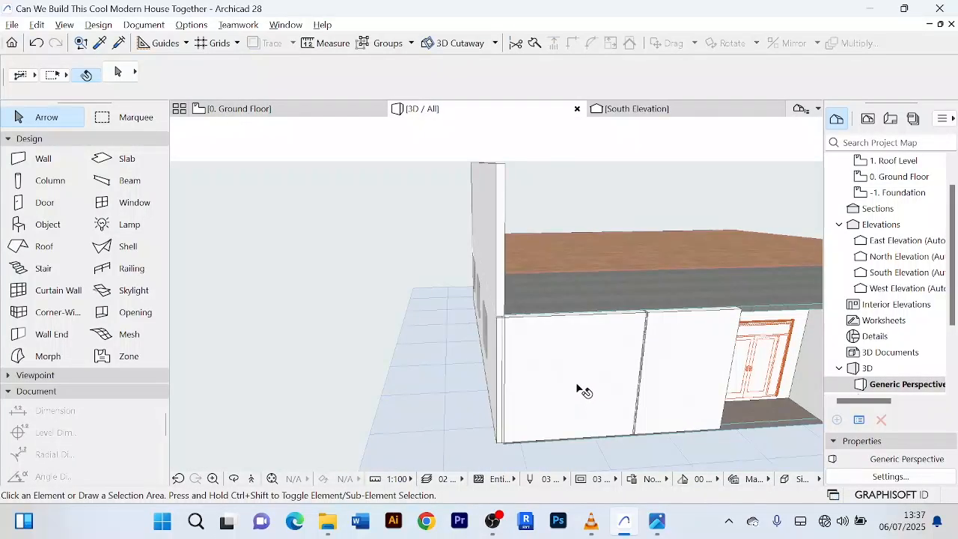
{"action": "left_click", "coordinate": [602, 421]}
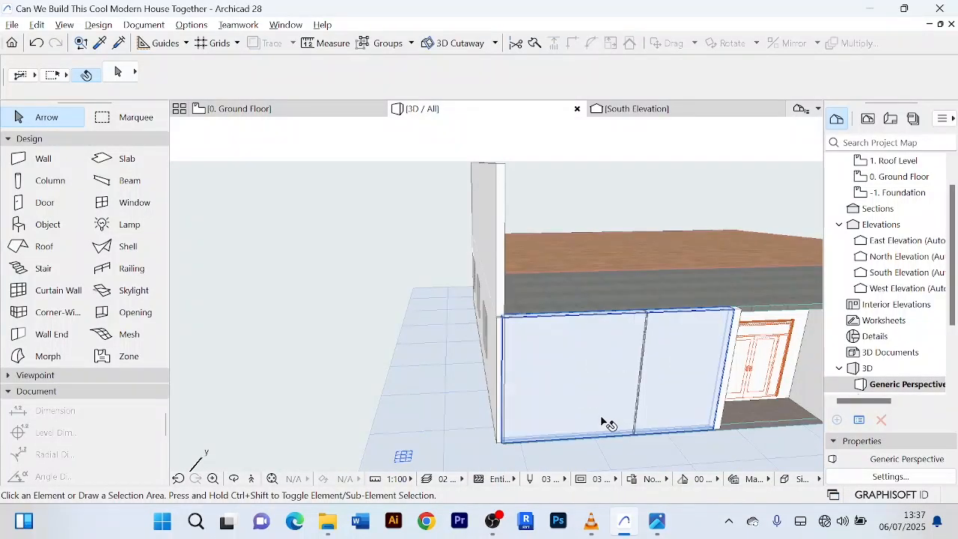
{"action": "left_click_drag", "start_coordinate": [607, 408], "coordinate": [567, 387]}
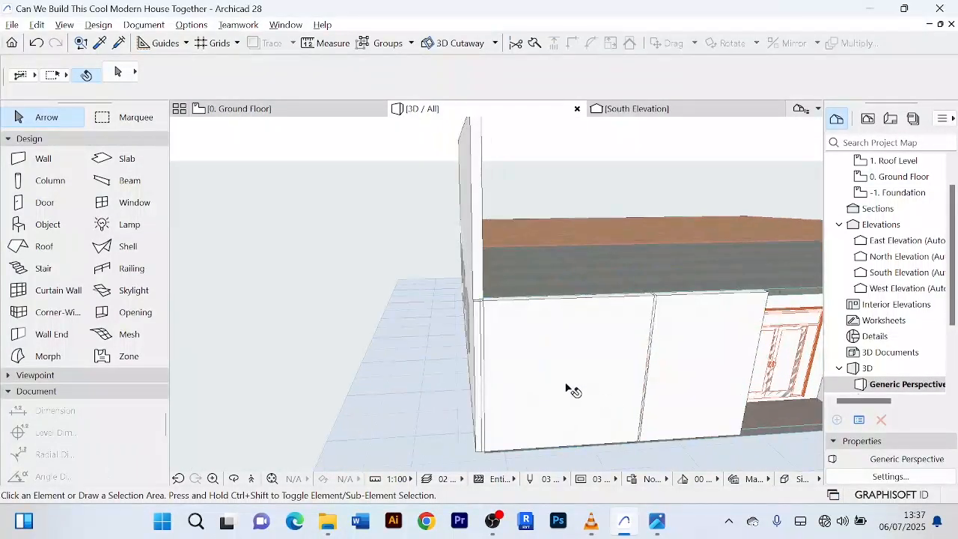
- Change the home story of the new wall over the living room's south side to 1. Roof Level
{"action": "left_click", "coordinate": [648, 355]}
{"action": "left_click_drag", "start_coordinate": [648, 355], "coordinate": [558, 398]}
{"action": "scroll", "coordinate": [502, 331], "scroll_direction": "up", "scroll_amount": 2}
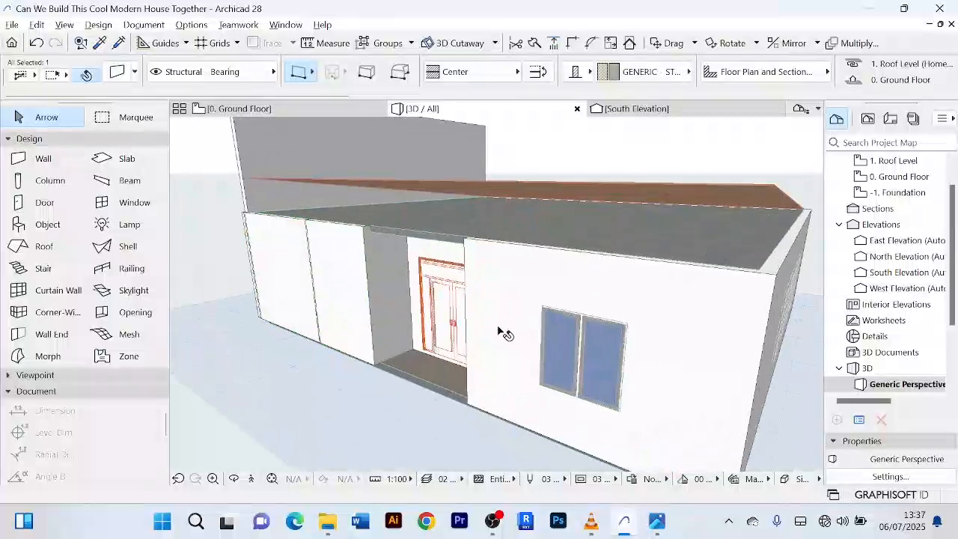
{"action": "scroll", "coordinate": [500, 330], "scroll_direction": "down", "scroll_amount": 2}
{"action": "mouse_move", "coordinate": [498, 327]}
{"action": "middle_mouse_down", "text": "shift"}
{"action": "mouse_move", "coordinate": [409, 343]}
{"action": "mouse_move", "coordinate": [421, 325]}
{"action": "mouse_move", "coordinate": [490, 312]}
{"action": "middle_mouse_up", "text": "shift"}
{"action": "scroll", "coordinate": [524, 317], "scroll_direction": "down", "scroll_amount": 2}
{"action": "middle_click_drag", "start_coordinate": [571, 349], "coordinate": [659, 342], "text": "shift"}
{"action": "middle_click_drag", "start_coordinate": [417, 370], "coordinate": [440, 397], "text": "shift"}
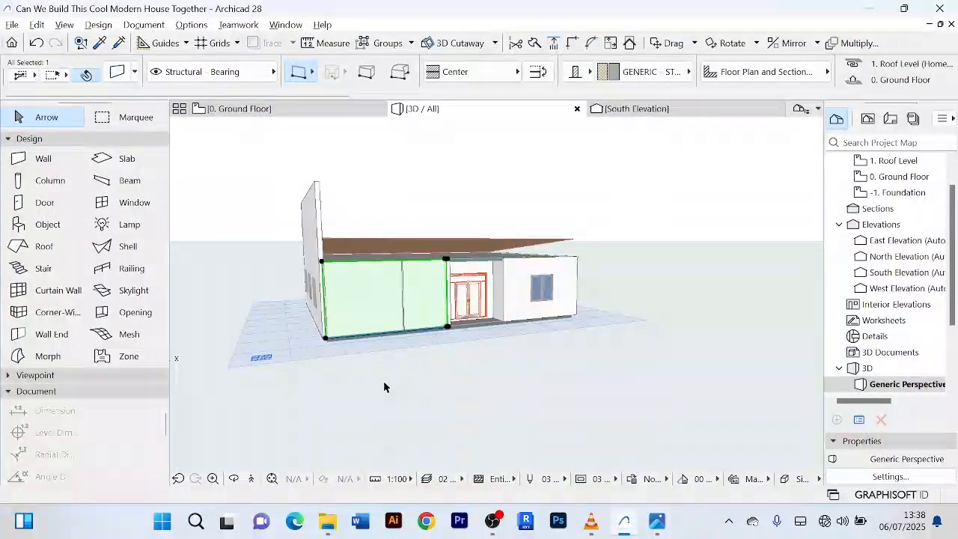
{"action": "key", "text": "ctrl+t"}
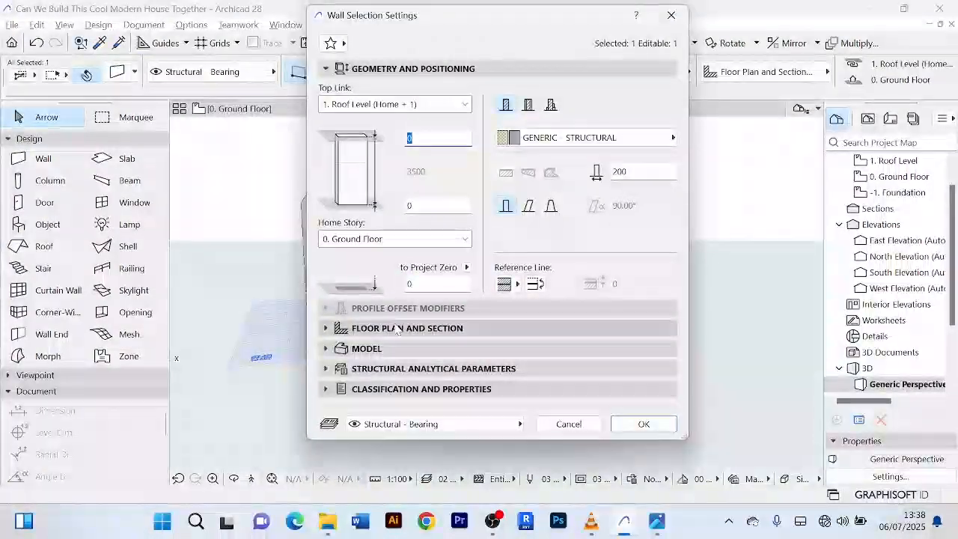
{"action": "left_click", "coordinate": [417, 239]}
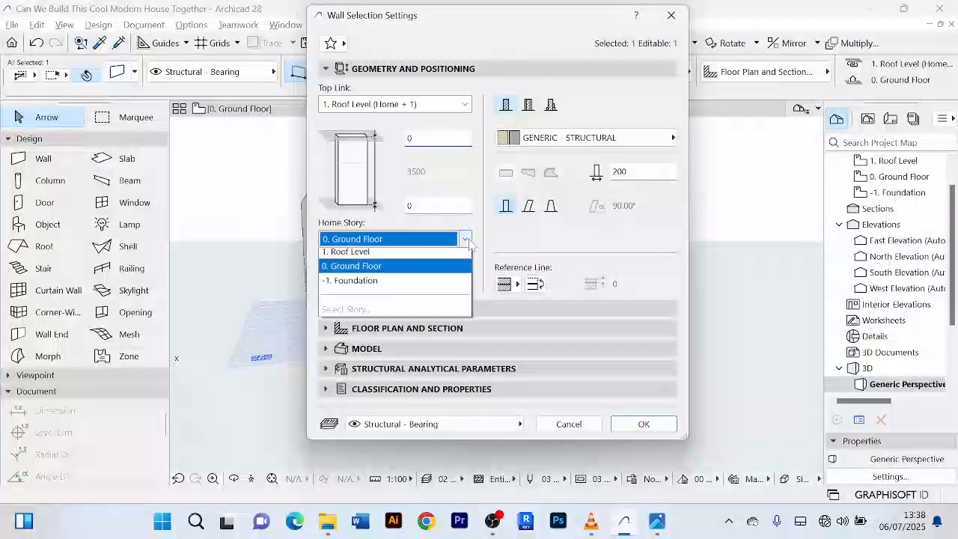
{"action": "left_click", "coordinate": [416, 253]}
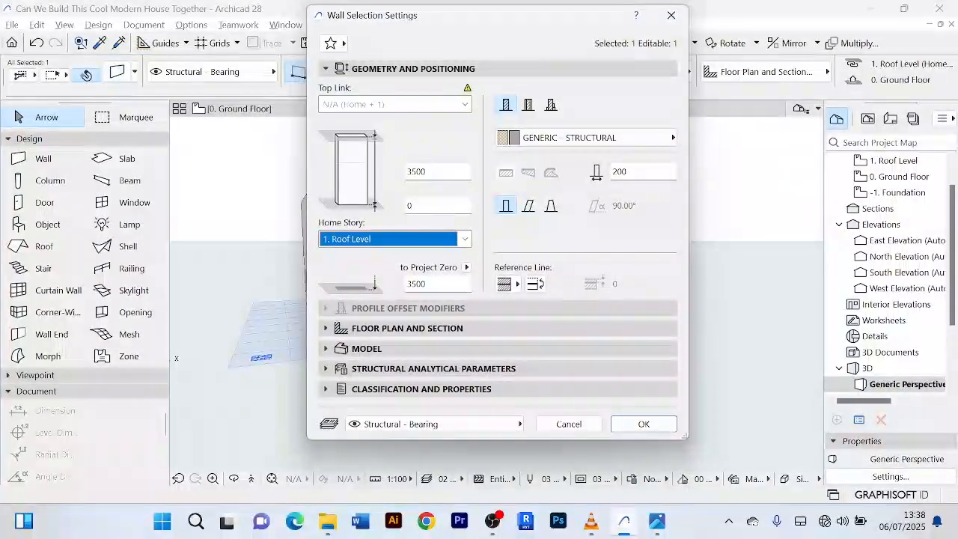
{"action": "left_click", "coordinate": [644, 424]}
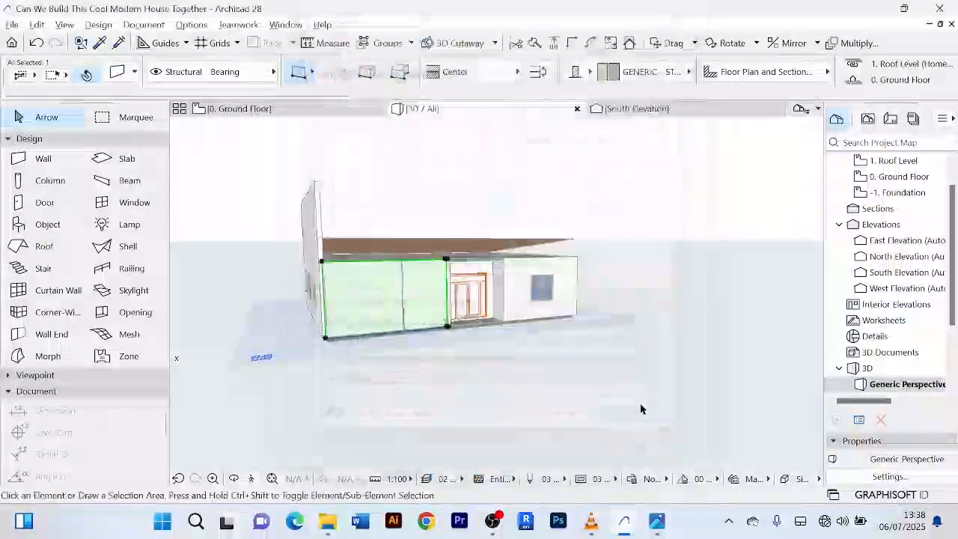
- Check the relocated wall from above in 3D, deselect it and return to the ground floor plan
{"action": "middle_click_drag", "start_coordinate": [610, 361], "coordinate": [617, 280], "text": "shift"}
{"action": "left_click", "coordinate": [401, 346]}
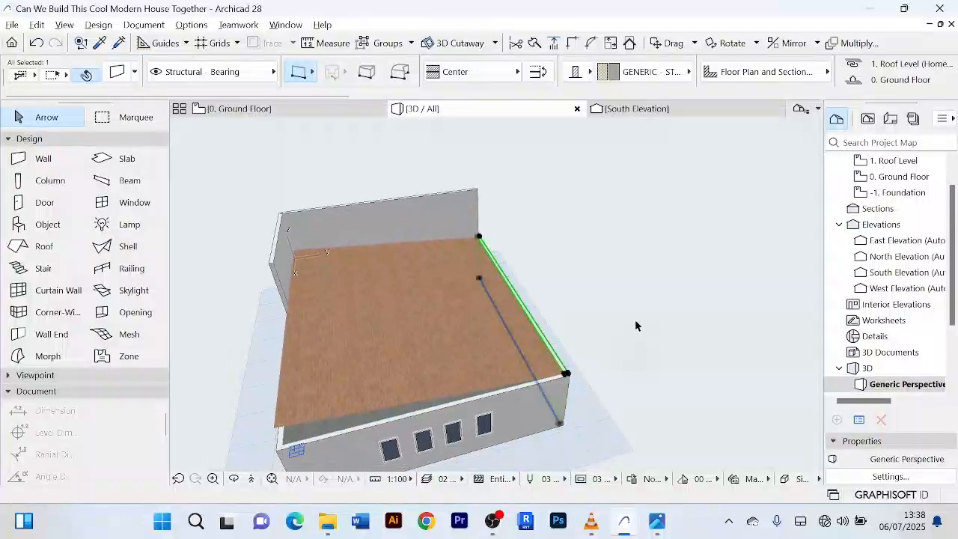
{"action": "left_click", "coordinate": [617, 280]}
{"action": "left_click", "coordinate": [333, 110]}
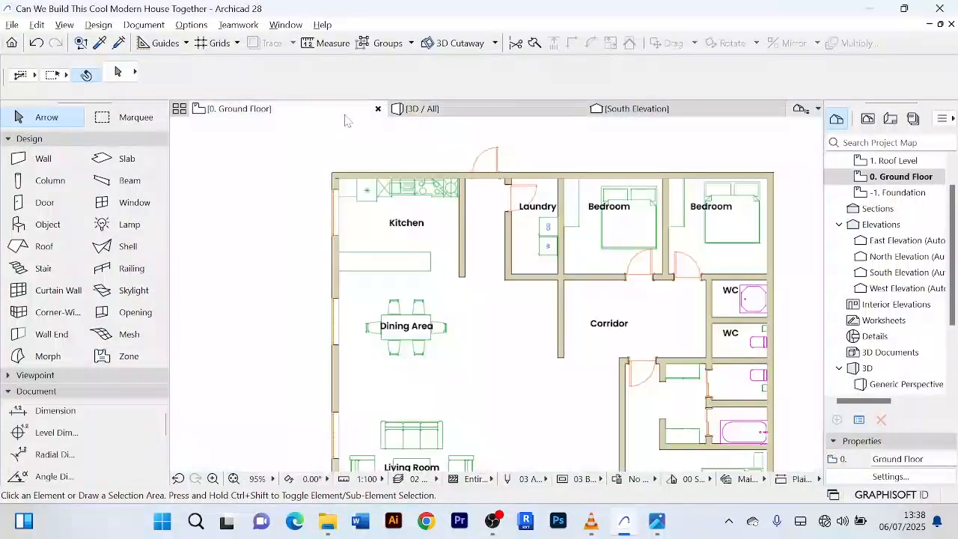
{"action": "scroll", "coordinate": [524, 300], "scroll_direction": "down", "scroll_amount": 2}
{"action": "scroll", "coordinate": [595, 281], "scroll_direction": "up", "scroll_amount": 2}
{"action": "scroll", "coordinate": [603, 289], "scroll_direction": "up", "scroll_amount": 5}
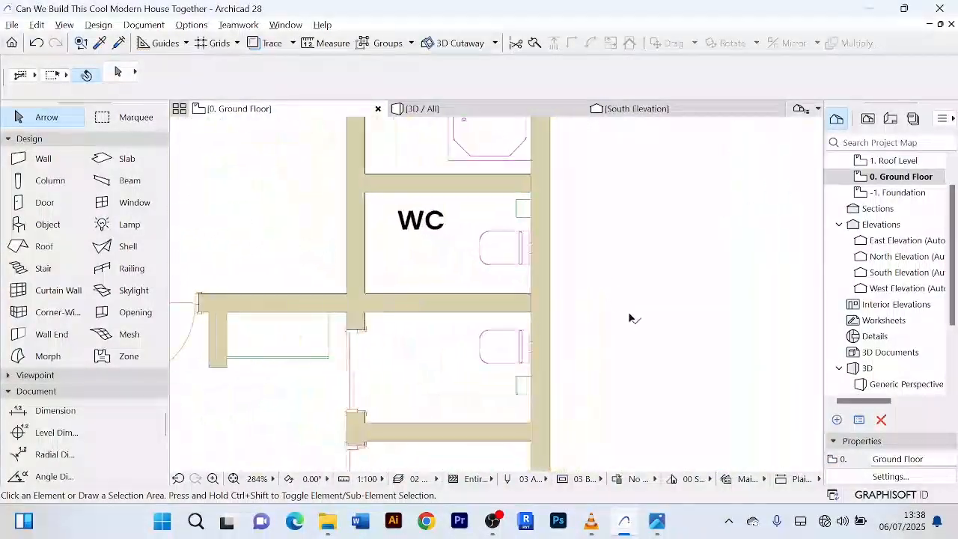
{"action": "scroll", "coordinate": [631, 318], "scroll_direction": "down", "scroll_amount": 2}
{"action": "middle_click_drag", "start_coordinate": [631, 318], "coordinate": [625, 265]}
{"action": "scroll", "coordinate": [631, 280], "scroll_direction": "down", "scroll_amount": 5}
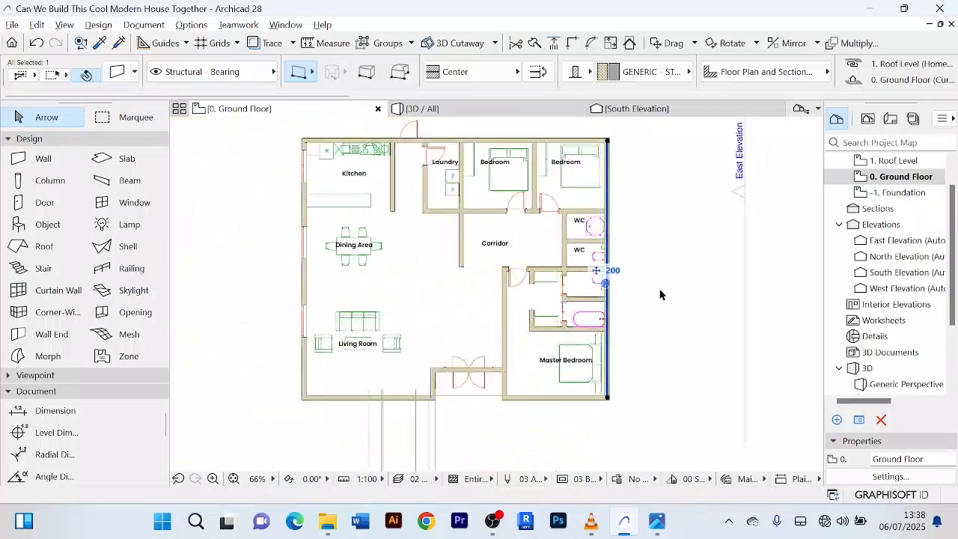
{"action": "scroll", "coordinate": [545, 195], "scroll_direction": "up", "scroll_amount": 3}
{"action": "scroll", "coordinate": [537, 184], "scroll_direction": "up", "scroll_amount": 2}
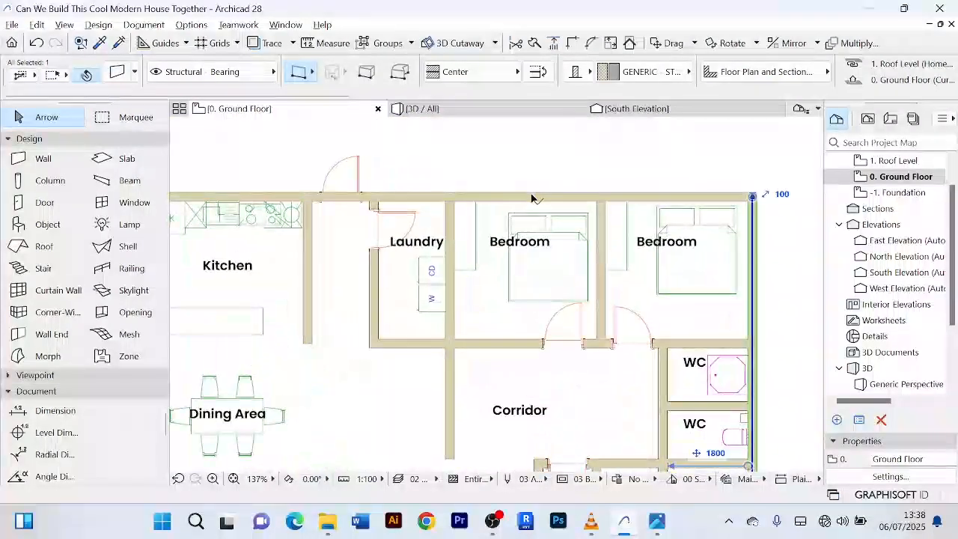
{"action": "left_click", "coordinate": [571, 199], "text": "shift"}
{"action": "scroll", "coordinate": [616, 168], "scroll_direction": "down", "scroll_amount": 6}
{"action": "scroll", "coordinate": [605, 295], "scroll_direction": "up", "scroll_amount": 6}
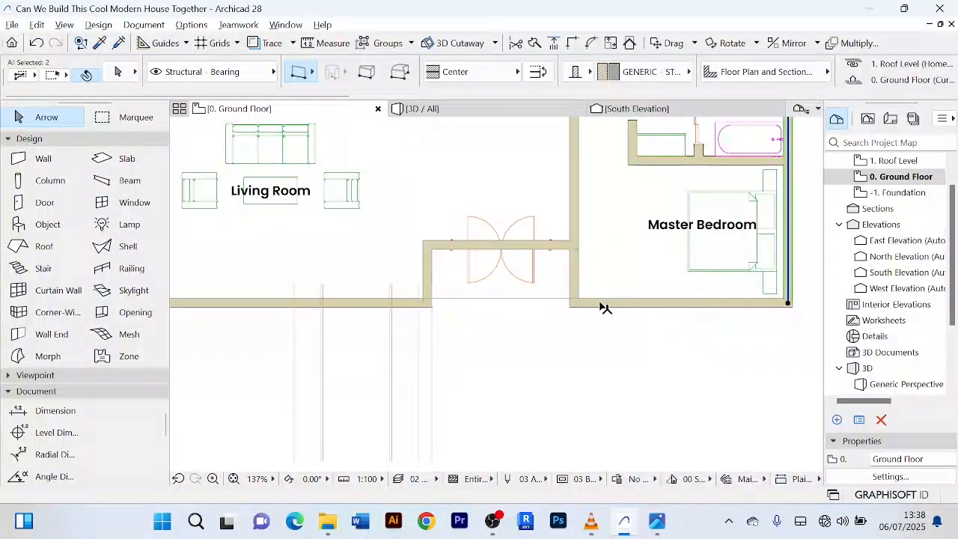
{"action": "left_click", "coordinate": [605, 304], "text": "shift"}
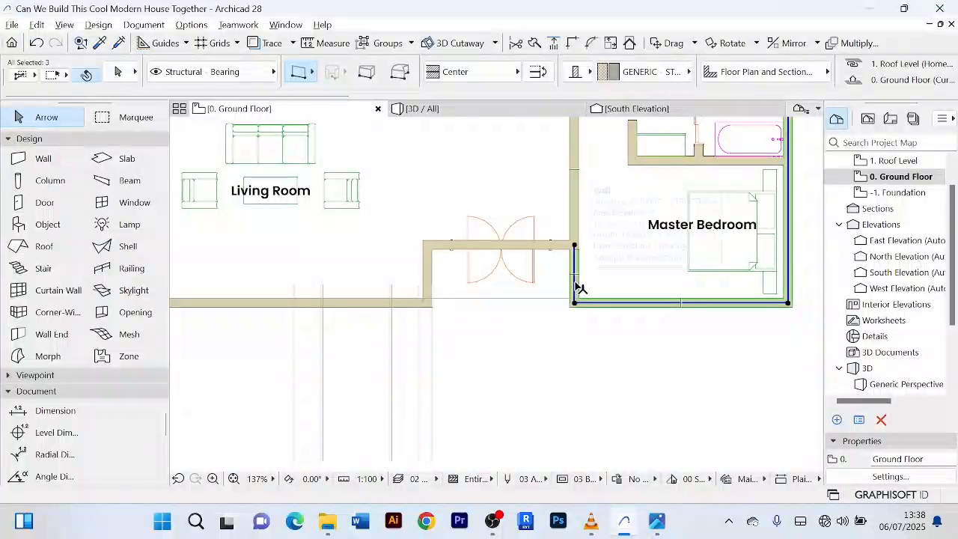
{"action": "left_click", "coordinate": [576, 286], "text": "shift"}
{"action": "left_click", "coordinate": [445, 247], "text": "shift"}
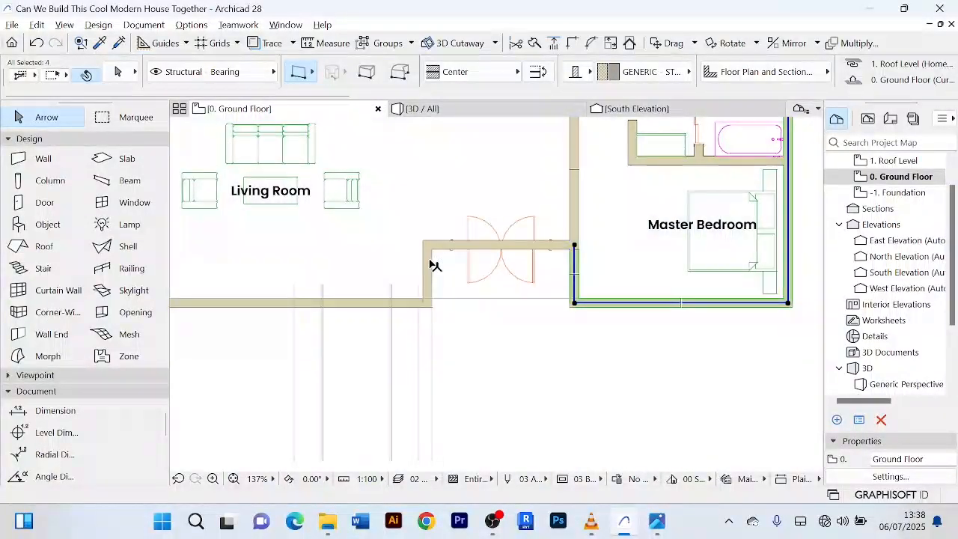
{"action": "left_click", "coordinate": [429, 265], "text": "shift"}
{"action": "left_click", "coordinate": [494, 247], "text": "shift"}
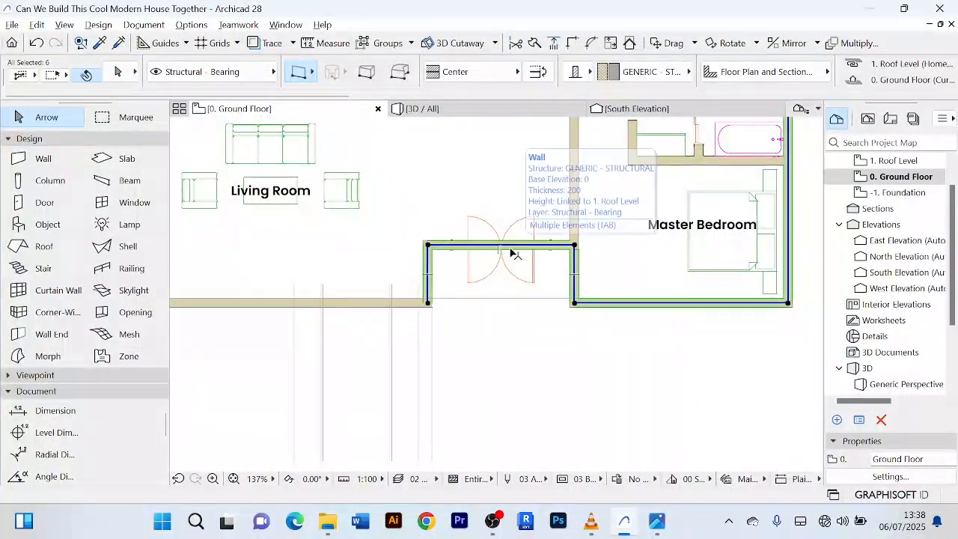
{"action": "scroll", "coordinate": [338, 337], "scroll_direction": "down", "scroll_amount": 3}
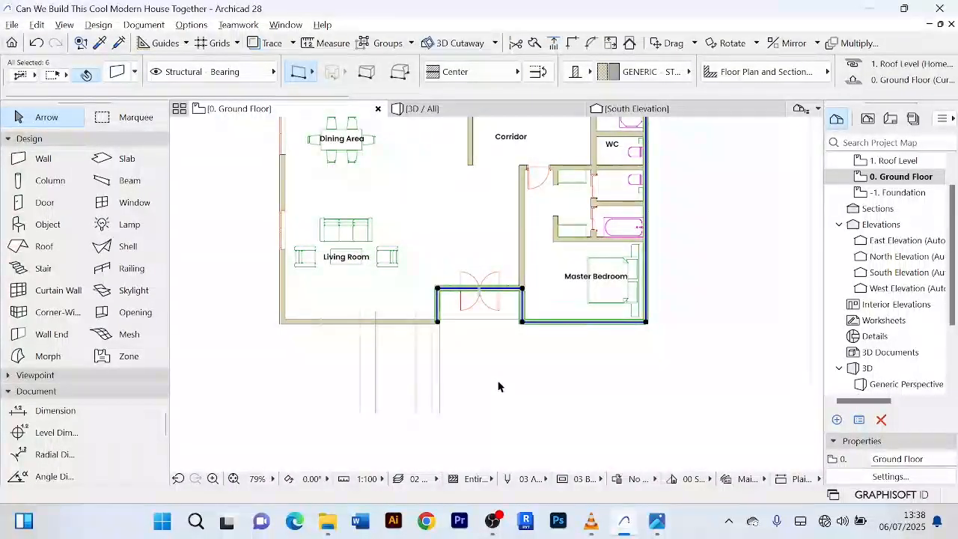
{"action": "scroll", "coordinate": [381, 326], "scroll_direction": "up", "scroll_amount": 5}
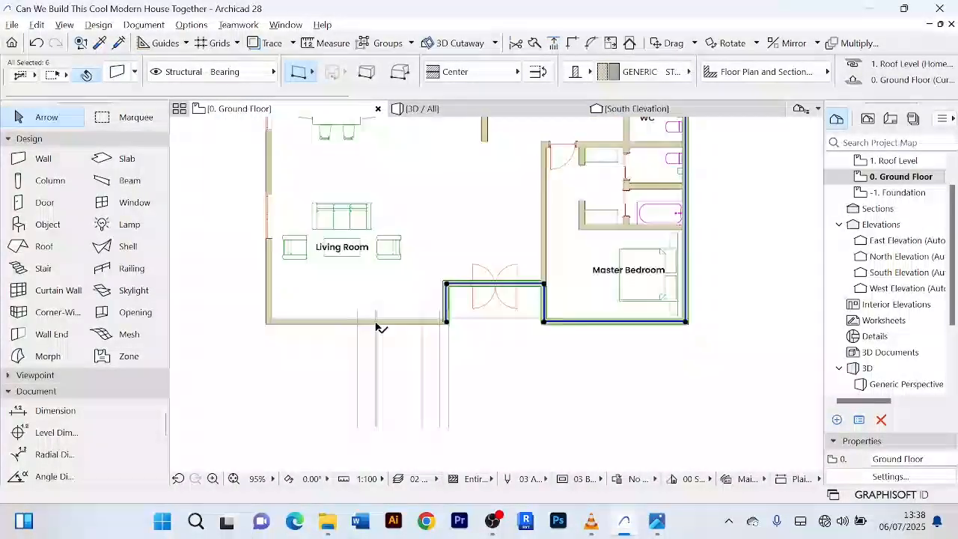
{"action": "left_click", "coordinate": [402, 358]}
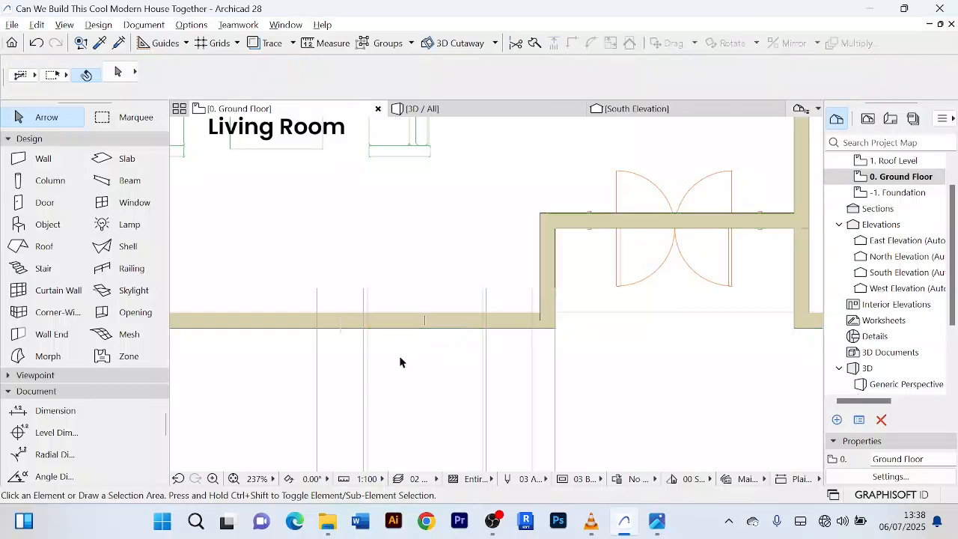
- Change the home story of the new walls over the entrance recess, master bedroom's south side, east side and north side to 1. Roof Level
{"action": "left_click", "coordinate": [551, 283]}
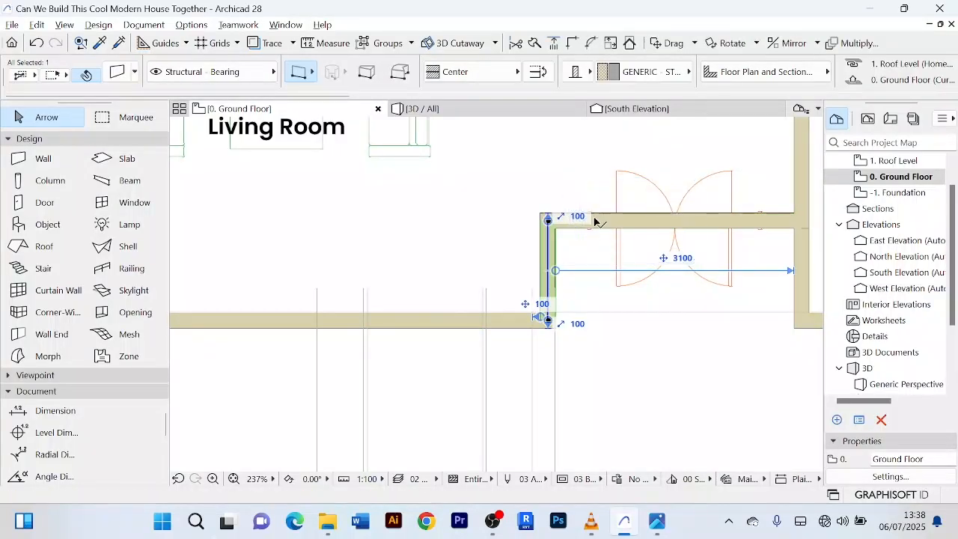
{"action": "left_click", "coordinate": [608, 226], "text": "shift"}
{"action": "scroll", "coordinate": [606, 225], "scroll_direction": "down", "scroll_amount": 3}
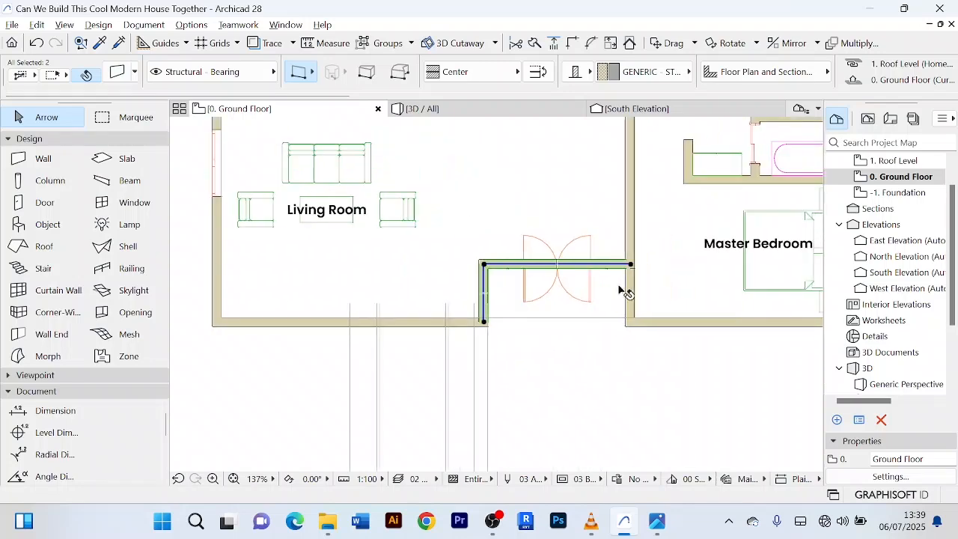
{"action": "left_click", "coordinate": [633, 298], "text": "shift"}
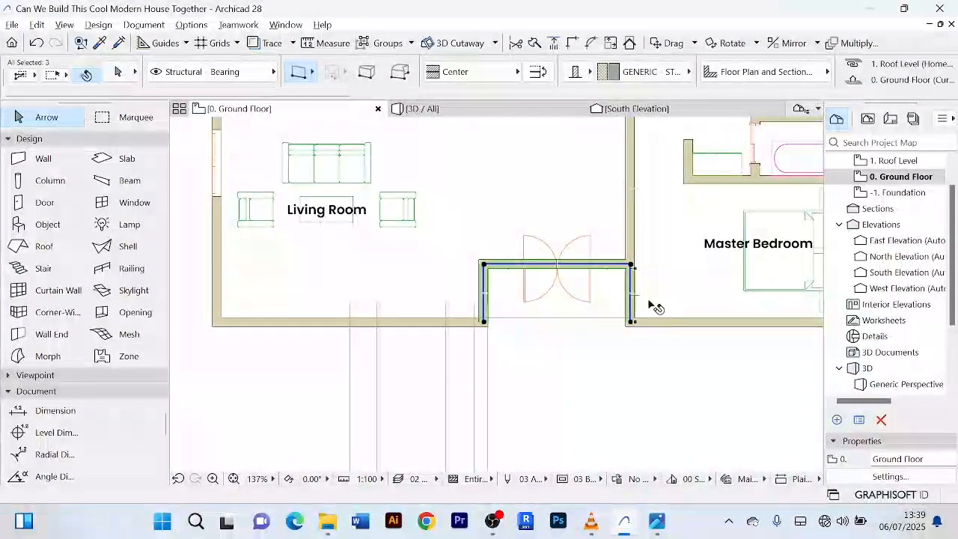
{"action": "left_click", "coordinate": [708, 328], "text": "shift"}
{"action": "scroll", "coordinate": [599, 374], "scroll_direction": "down", "scroll_amount": 5}
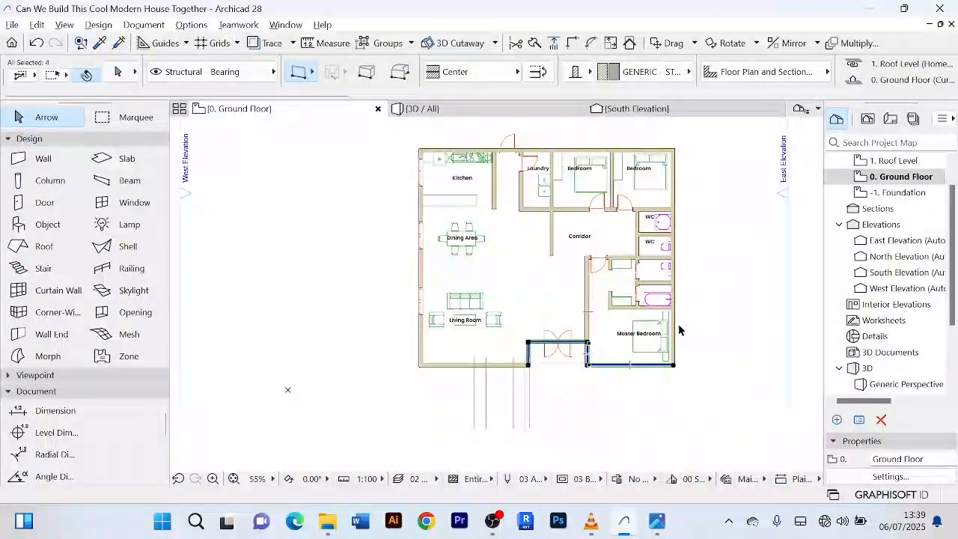
{"action": "left_click", "coordinate": [596, 154], "text": "shift"}
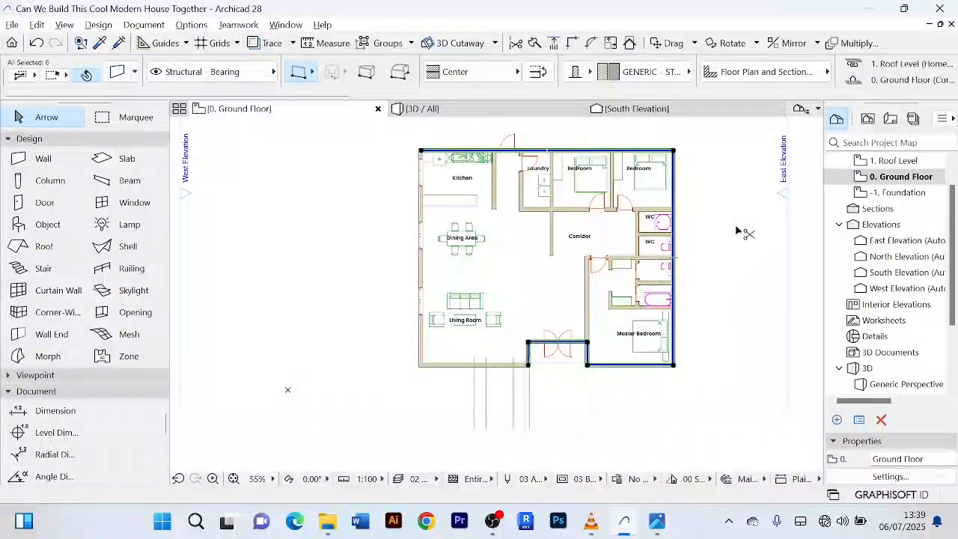
{"action": "key", "text": "ctrl+t"}
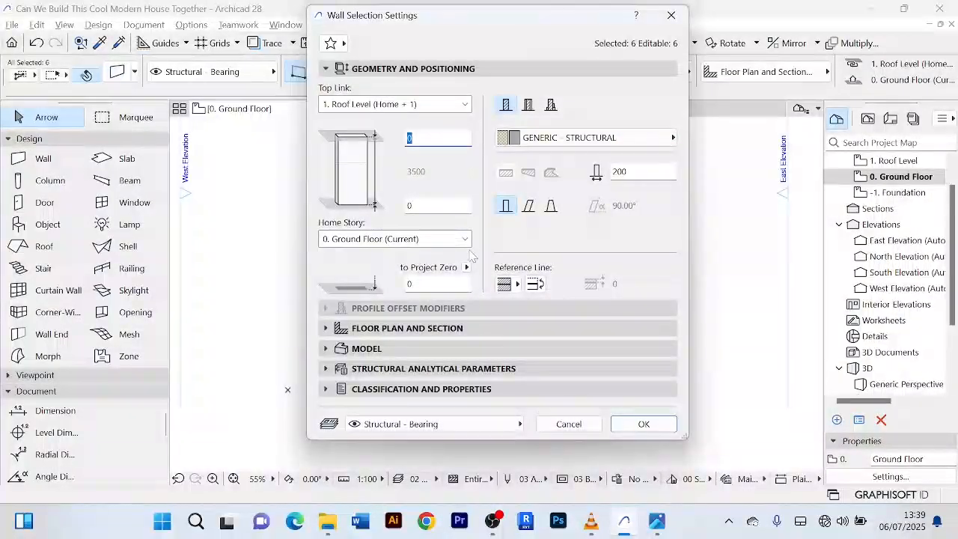
{"action": "left_click", "coordinate": [464, 239]}
{"action": "left_click", "coordinate": [419, 254]}
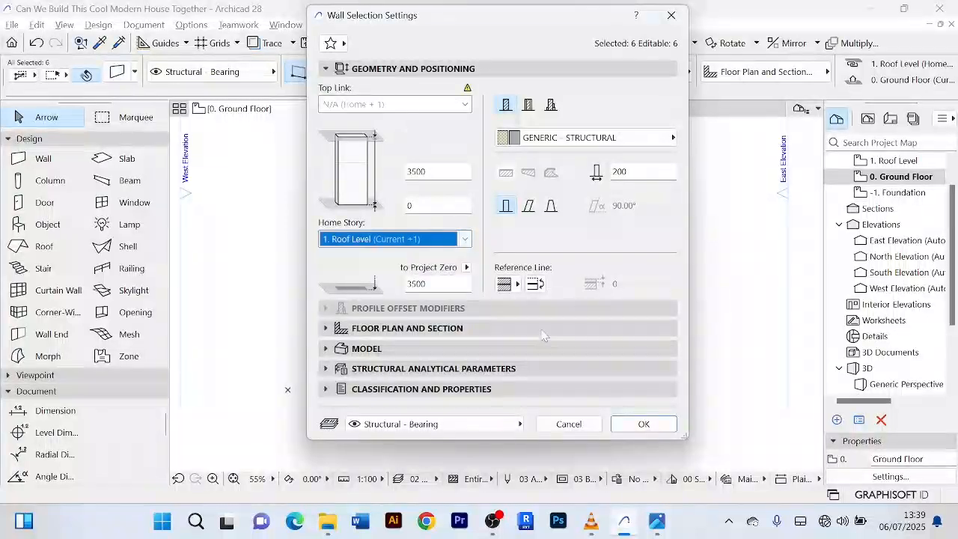
{"action": "left_click", "coordinate": [644, 424]}
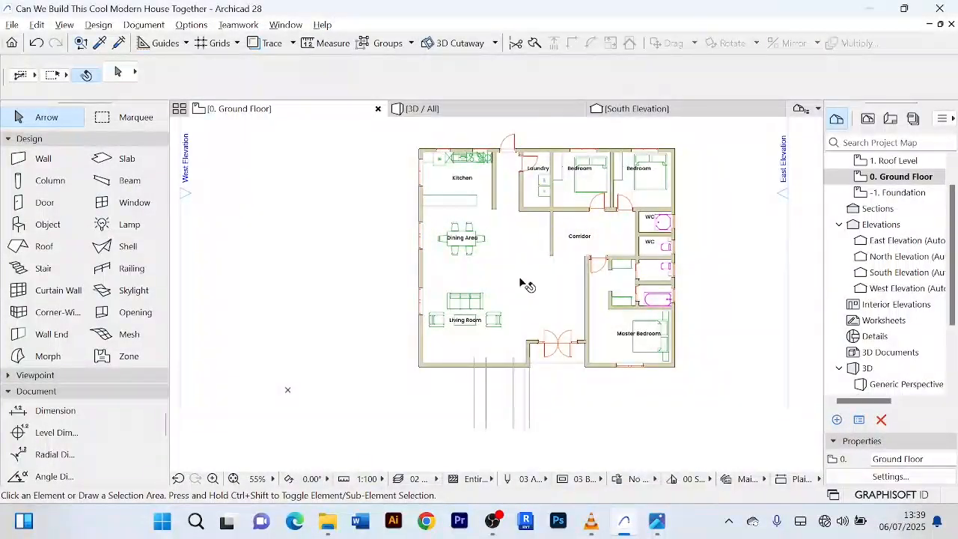
- Inspect the roof-level perimeter walls in the 3D view from the front and the southwest corner
{"action": "left_click", "coordinate": [486, 110]}
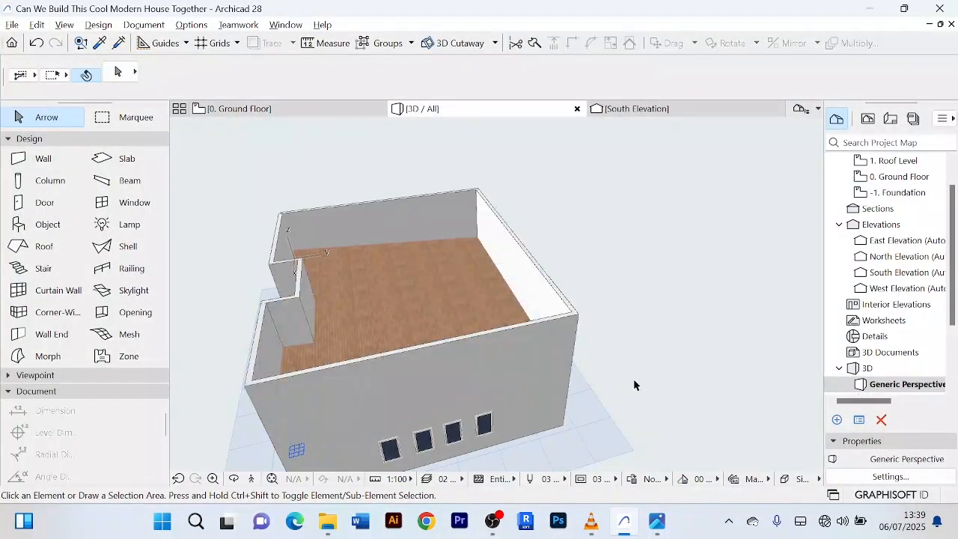
{"action": "middle_click_drag", "start_coordinate": [634, 377], "coordinate": [746, 327], "text": "shift"}
{"action": "scroll", "coordinate": [368, 377], "scroll_direction": "up", "scroll_amount": 2}
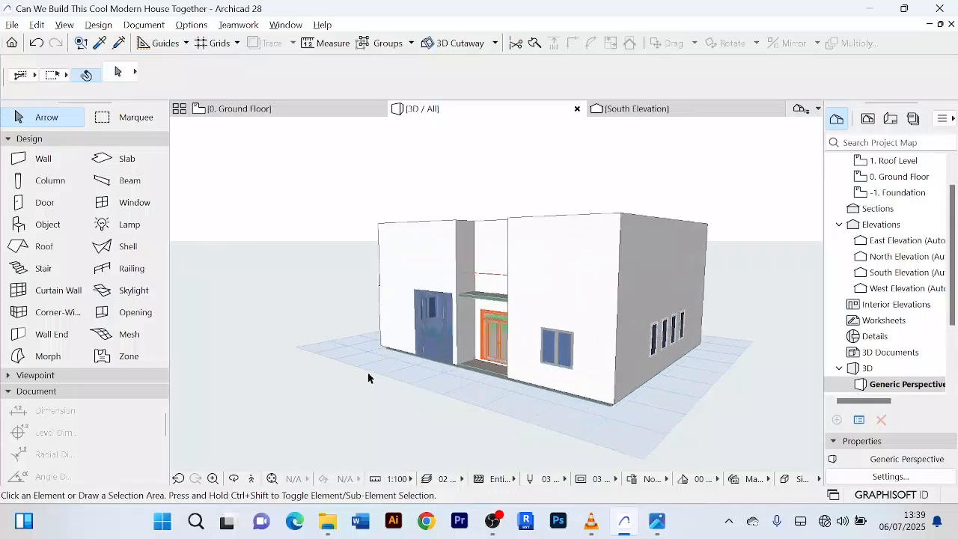
{"action": "scroll", "coordinate": [367, 377], "scroll_direction": "down", "scroll_amount": 2}
{"action": "middle_click_drag", "start_coordinate": [369, 377], "coordinate": [419, 294], "text": "shift"}
- Examine the roof-level walls and the sloping roof in 3D from the southwest corner, from above and from the front
{"action": "left_click", "coordinate": [433, 316]}
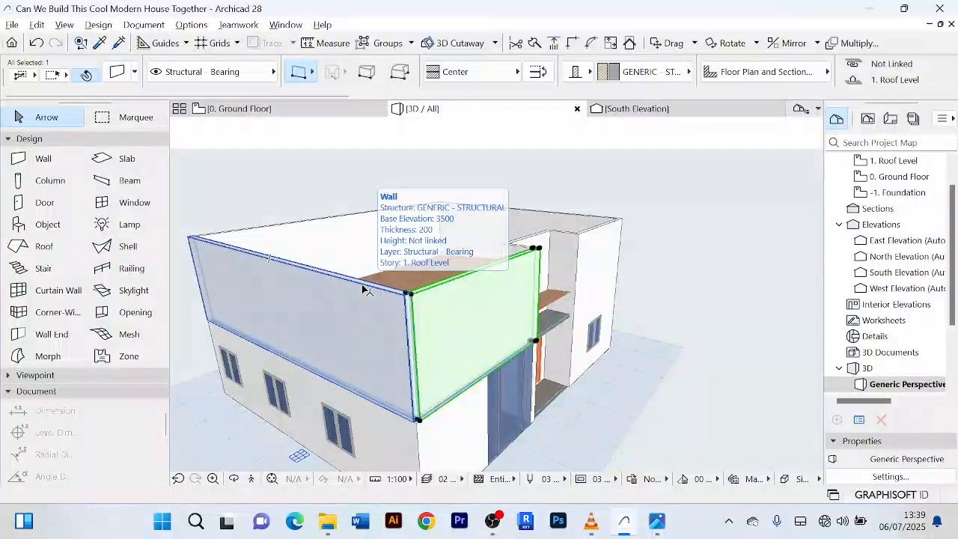
{"action": "left_click", "coordinate": [354, 303], "text": "shift"}
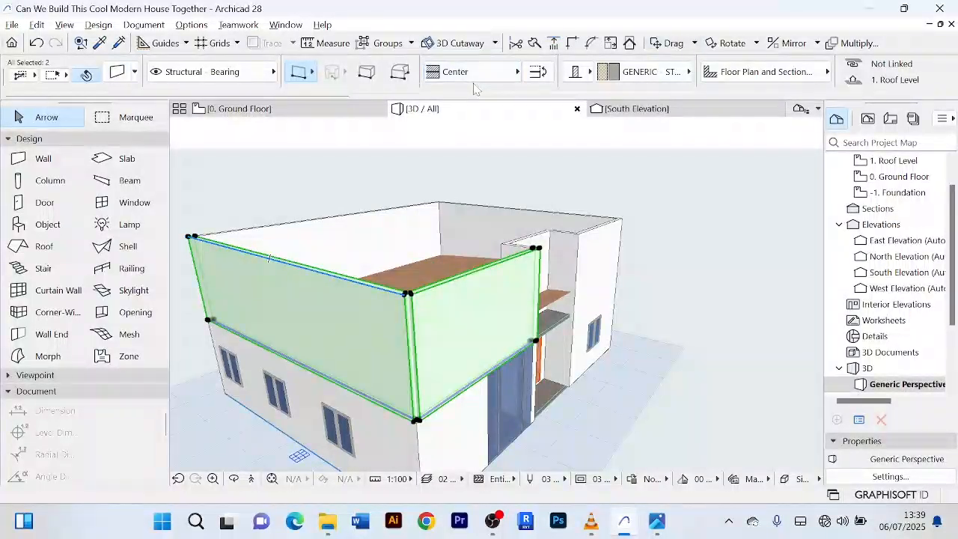
{"action": "left_click", "coordinate": [575, 43]}
{"action": "left_click", "coordinate": [702, 271]}
{"action": "scroll", "coordinate": [702, 271], "scroll_direction": "down", "scroll_amount": 3}
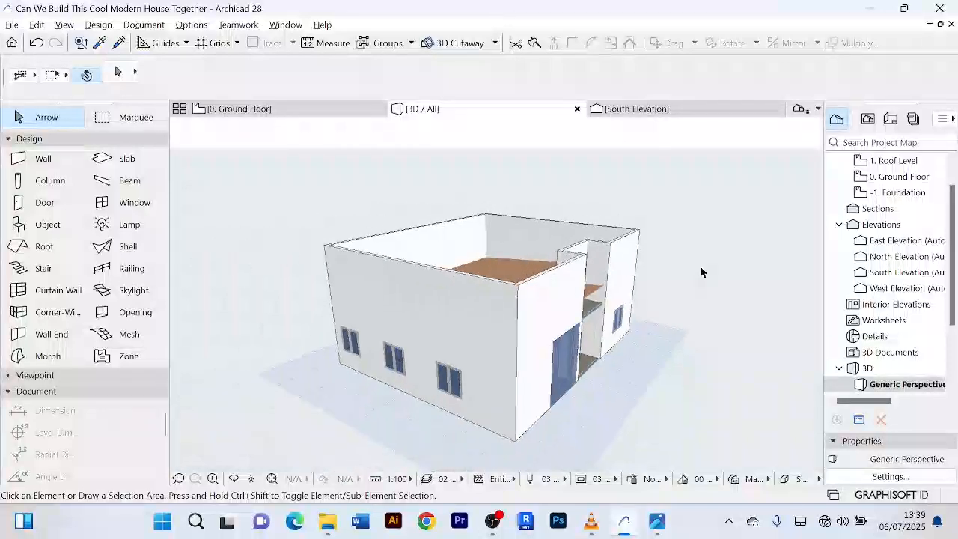
{"action": "middle_click_drag", "start_coordinate": [702, 271], "coordinate": [631, 303], "text": "shift"}
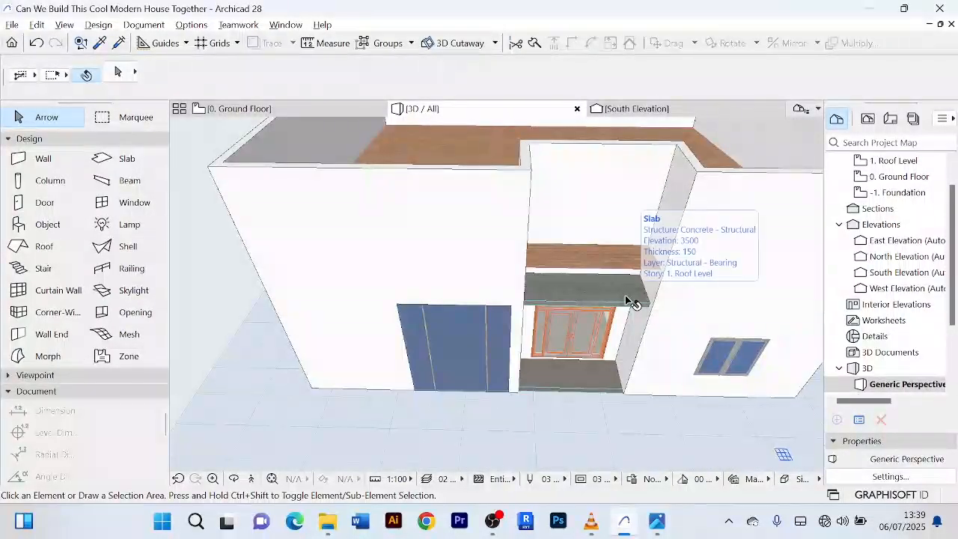
{"action": "middle_click_drag", "start_coordinate": [621, 445], "coordinate": [454, 249], "text": "shift"}
{"action": "scroll", "coordinate": [443, 289], "scroll_direction": "down", "scroll_amount": 3}
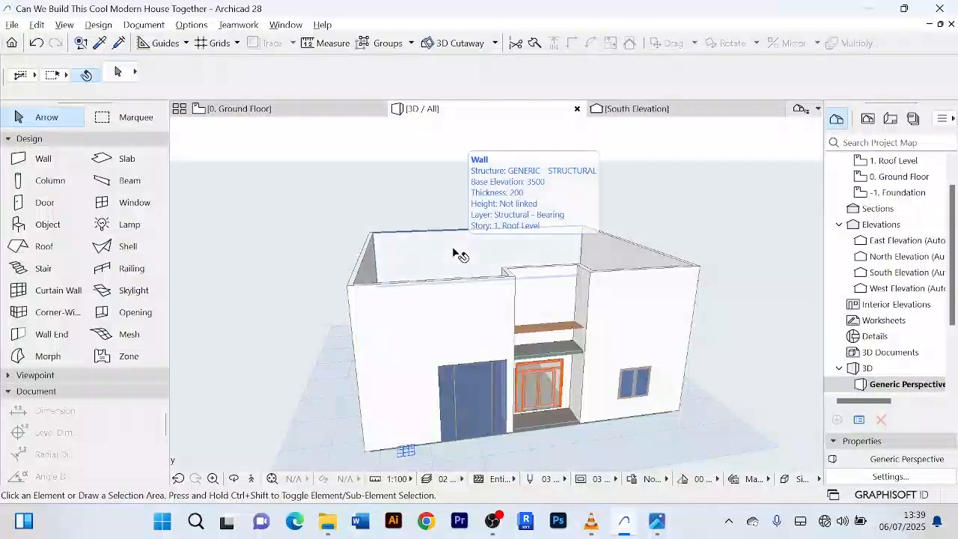
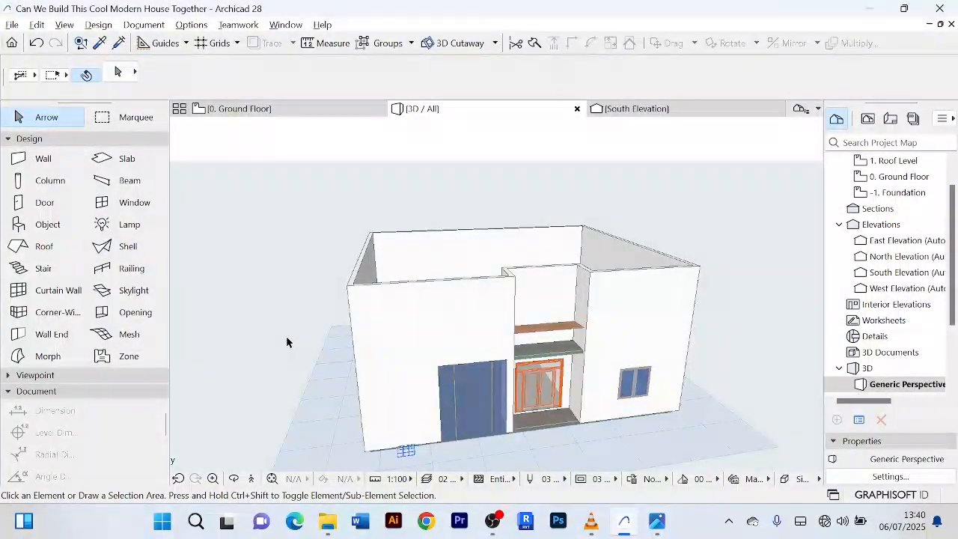
{"action": "middle_click_drag", "start_coordinate": [288, 341], "coordinate": [429, 298], "text": "shift"}
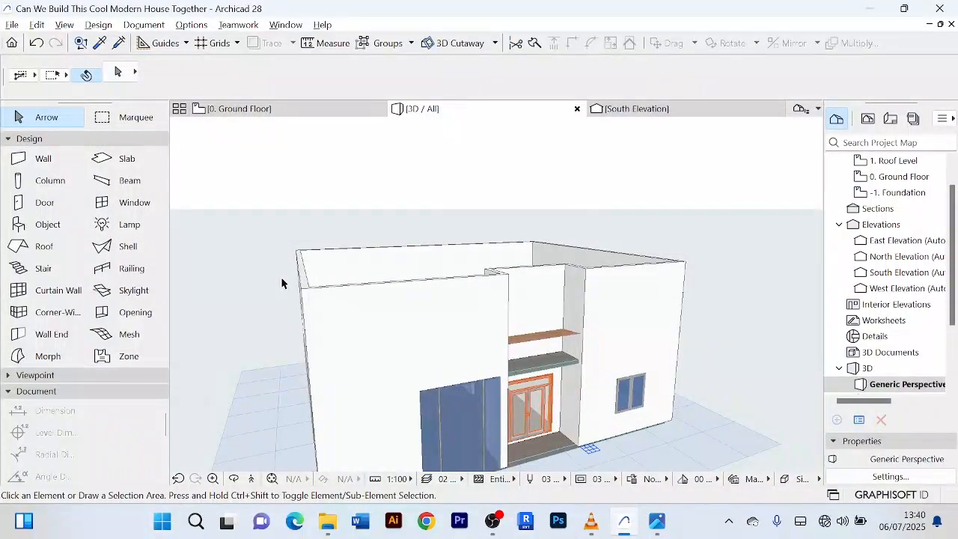
{"action": "middle_click_drag", "start_coordinate": [282, 282], "coordinate": [313, 277], "text": "shift"}
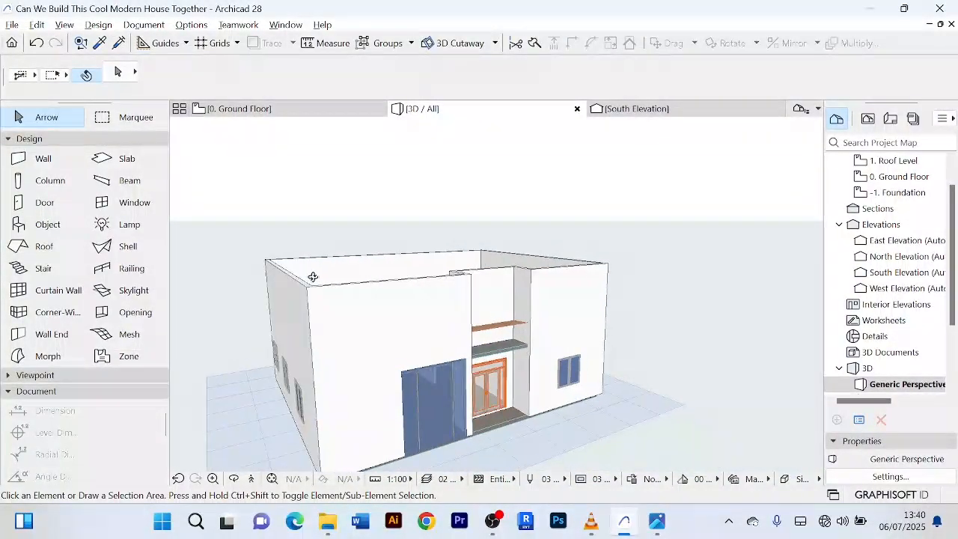
- Set the height of the roof-level wall on the house's west side to 500 mm
{"action": "left_click", "coordinate": [297, 286]}
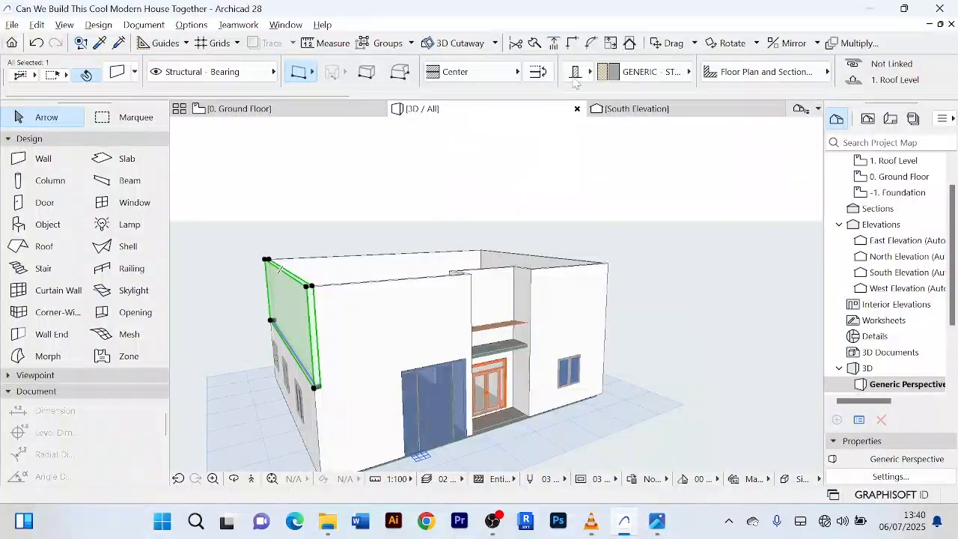
{"action": "key", "text": "ctrl+t"}
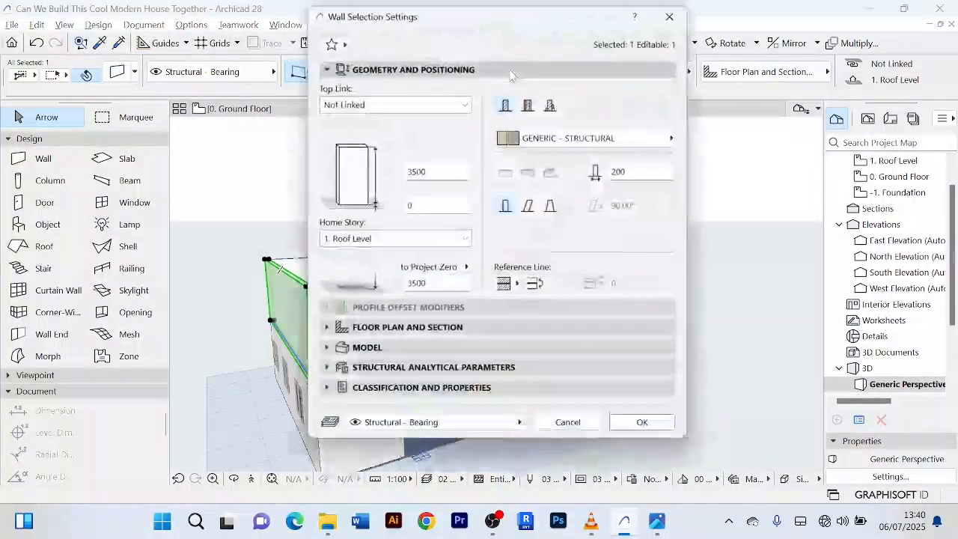
{"action": "double_click", "coordinate": [407, 172]}
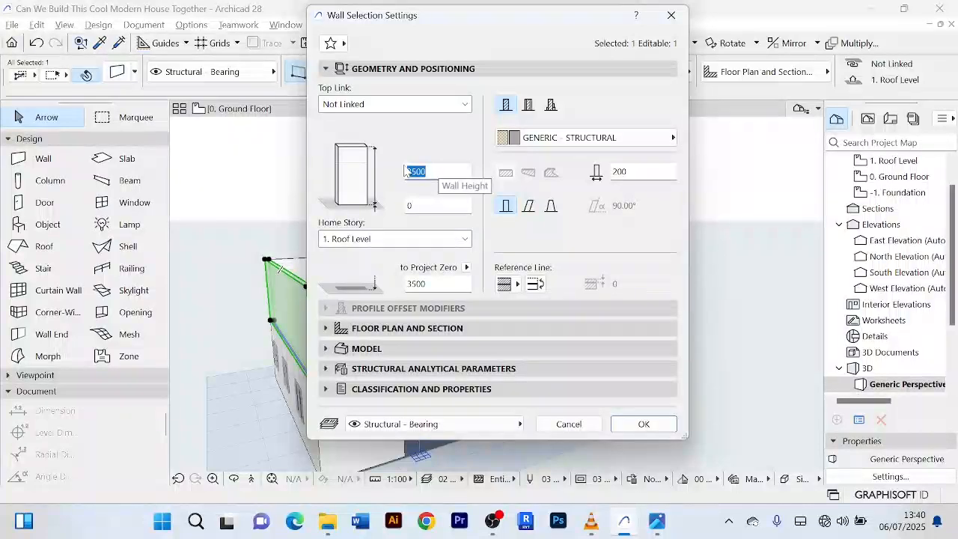
{"action": "type", "text": "500"}
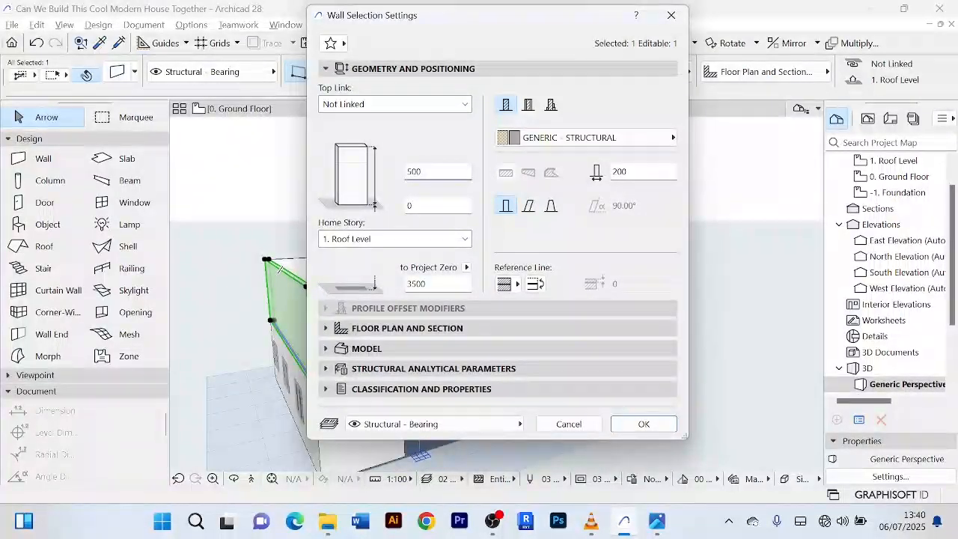
{"action": "left_click", "coordinate": [644, 423]}
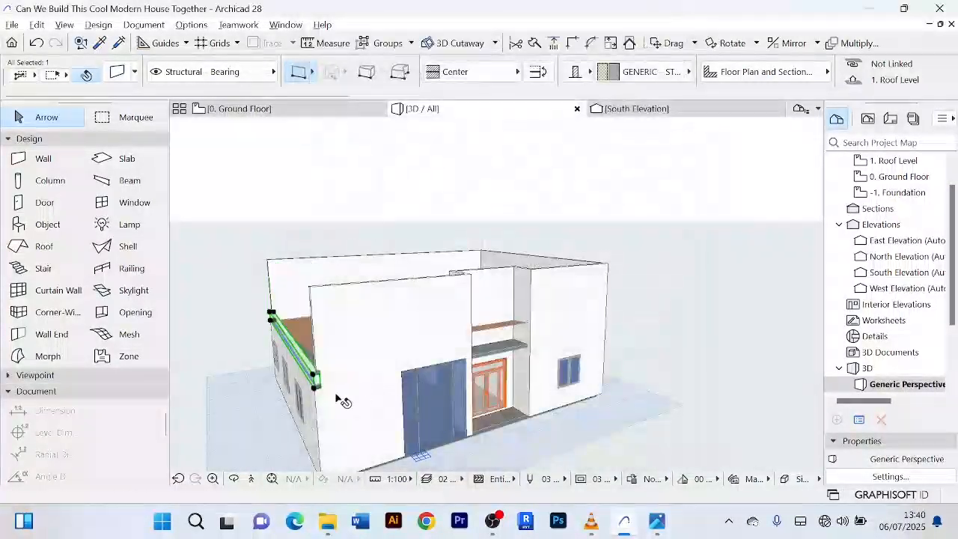
- Raise the roof-level wall on the west side to a height of 1000 mm
{"action": "middle_click_drag", "start_coordinate": [206, 408], "coordinate": [392, 352], "text": "shift"}
{"action": "scroll", "coordinate": [390, 349], "scroll_direction": "up", "scroll_amount": 3}
{"action": "scroll", "coordinate": [377, 310], "scroll_direction": "up", "scroll_amount": 4}
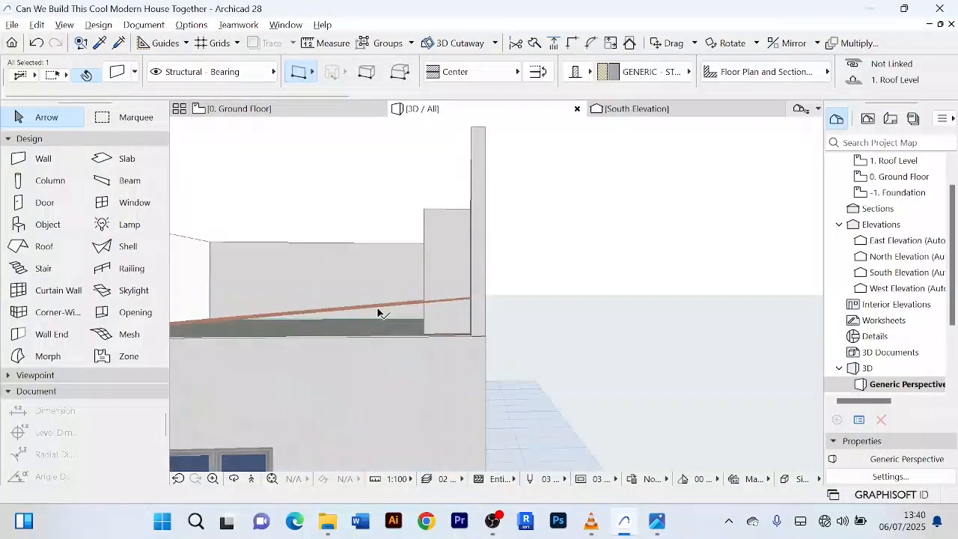
{"action": "double_click", "coordinate": [404, 361]}
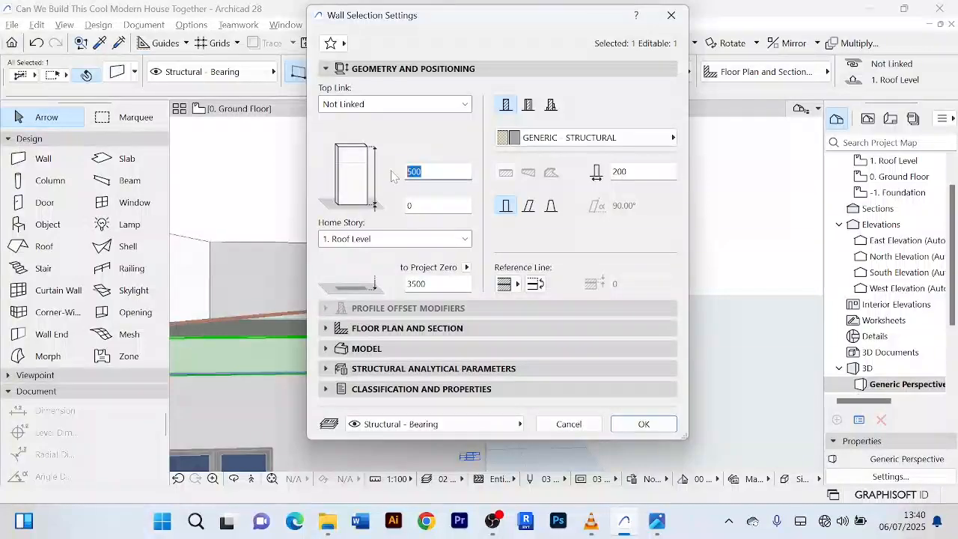
{"action": "type", "text": "10"}
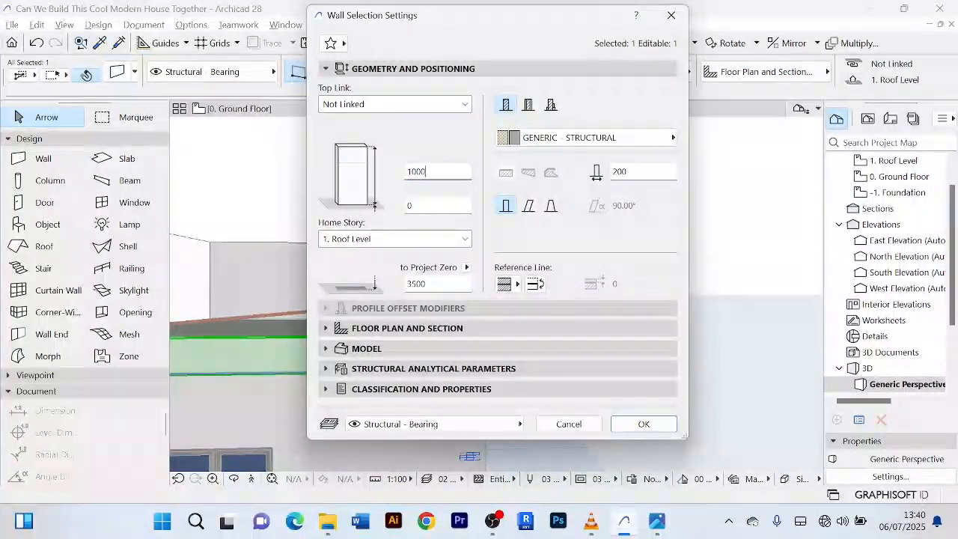
{"action": "type", "text": "00"}
{"action": "key", "text": "Return"}
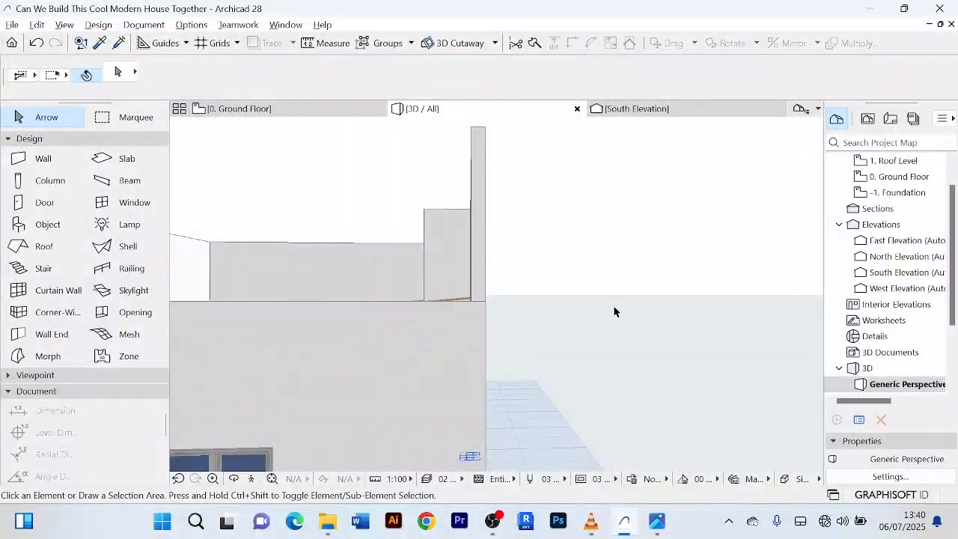
- Zoom in where the roof meets the west roof-level wall and set that wall's height to 1200 mm
{"action": "scroll", "coordinate": [462, 279], "scroll_direction": "up", "scroll_amount": 5}
{"action": "scroll", "coordinate": [462, 279], "scroll_direction": "down", "scroll_amount": 4}
{"action": "scroll", "coordinate": [517, 289], "scroll_direction": "up", "scroll_amount": 2}
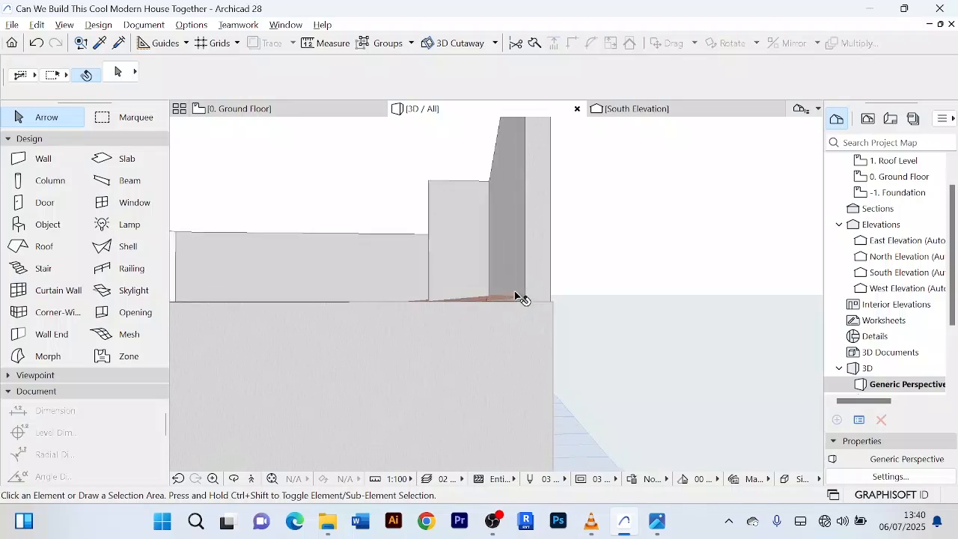
{"action": "scroll", "coordinate": [517, 296], "scroll_direction": "up", "scroll_amount": 1}
{"action": "left_click", "coordinate": [500, 319]}
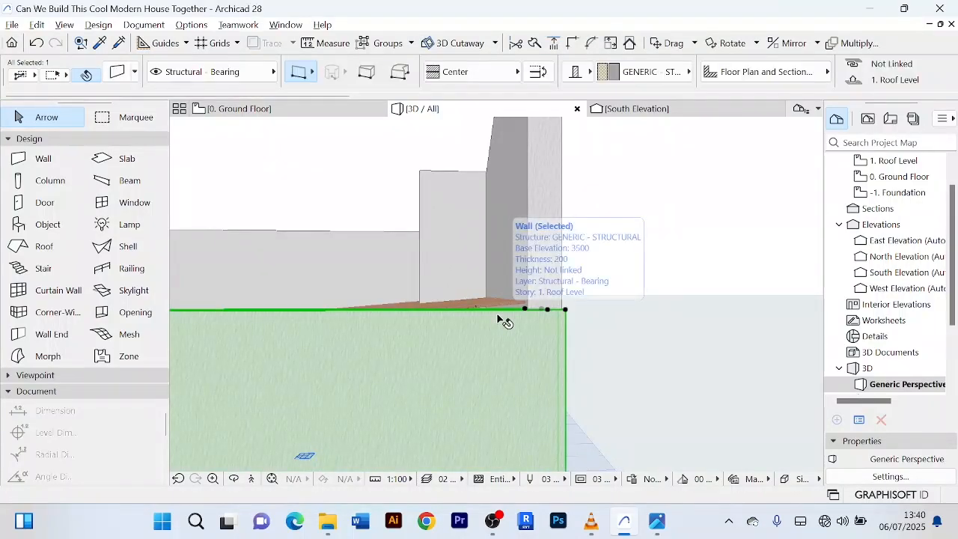
{"action": "double_click", "coordinate": [499, 320]}
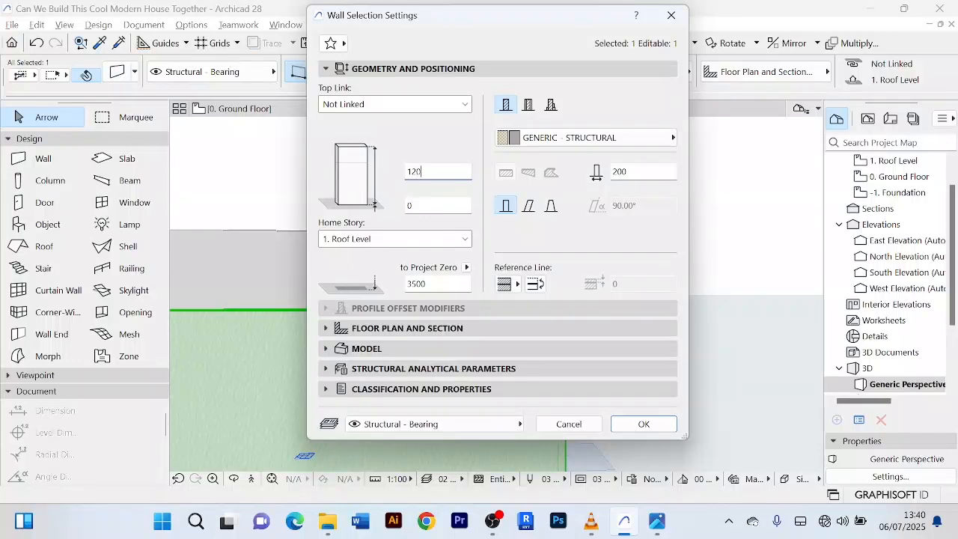
{"action": "key", "text": "Return"}
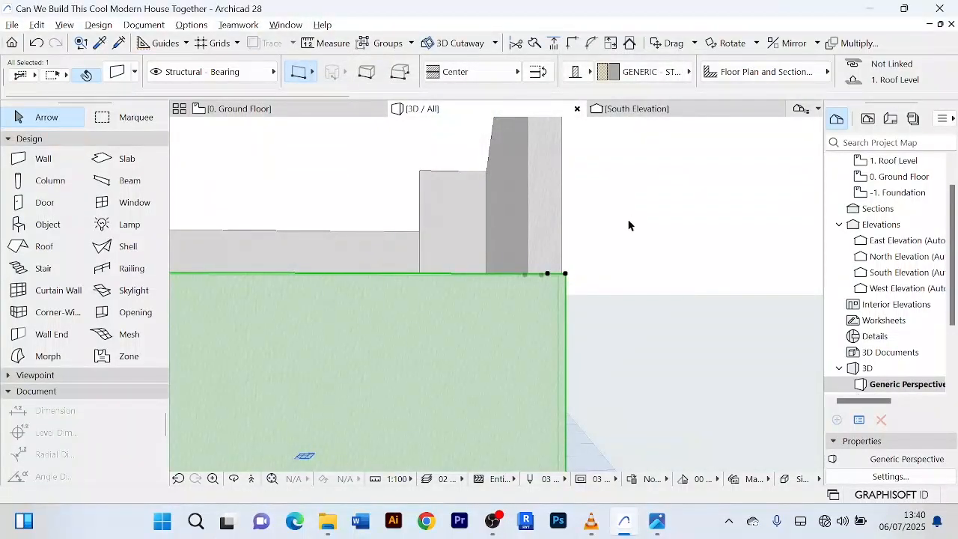
- Inspect the lowered west wall against the roof from the front, then select the north roof-level wall and view it from behind
{"action": "middle_click_drag", "start_coordinate": [629, 225], "coordinate": [412, 221], "text": "shift"}
{"action": "scroll", "coordinate": [324, 301], "scroll_direction": "down", "scroll_amount": 3}
{"action": "scroll", "coordinate": [326, 299], "scroll_direction": "down", "scroll_amount": 3}
{"action": "scroll", "coordinate": [412, 221], "scroll_direction": "down", "scroll_amount": 2}
{"action": "left_click", "coordinate": [286, 228]}
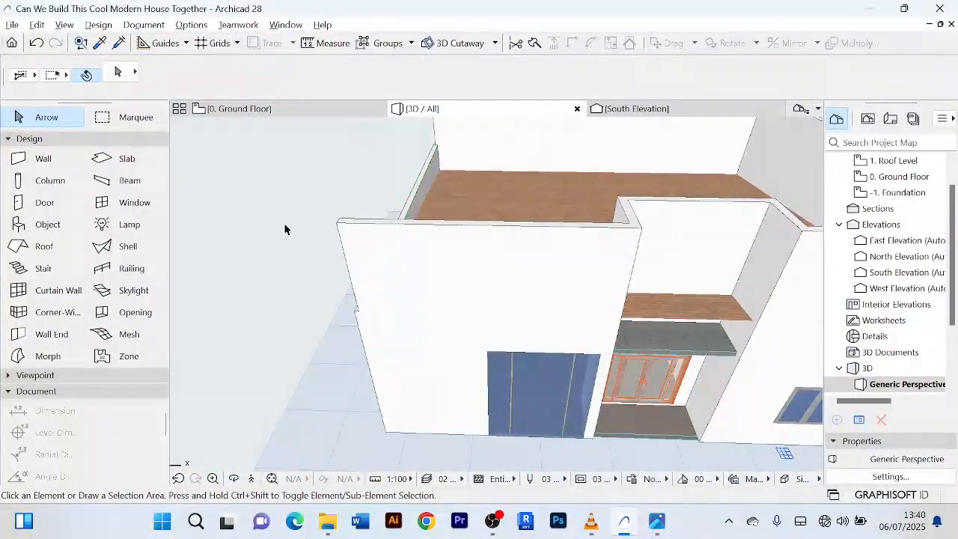
{"action": "scroll", "coordinate": [284, 229], "scroll_direction": "down", "scroll_amount": 2}
{"action": "middle_click_drag", "start_coordinate": [285, 230], "coordinate": [417, 203], "text": "shift"}
{"action": "left_click", "coordinate": [318, 189]}
{"action": "scroll", "coordinate": [319, 188], "scroll_direction": "down", "scroll_amount": 2}
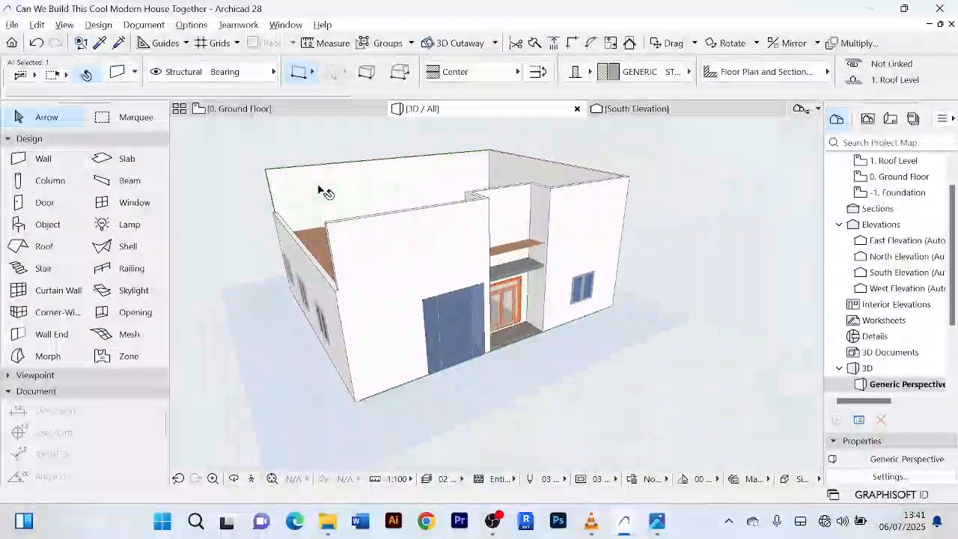
{"action": "middle_click_drag", "start_coordinate": [319, 188], "coordinate": [608, 166], "text": "shift"}
{"action": "key", "text": "Escape"}
{"action": "middle_click_drag", "start_coordinate": [324, 231], "coordinate": [529, 204], "text": "shift"}
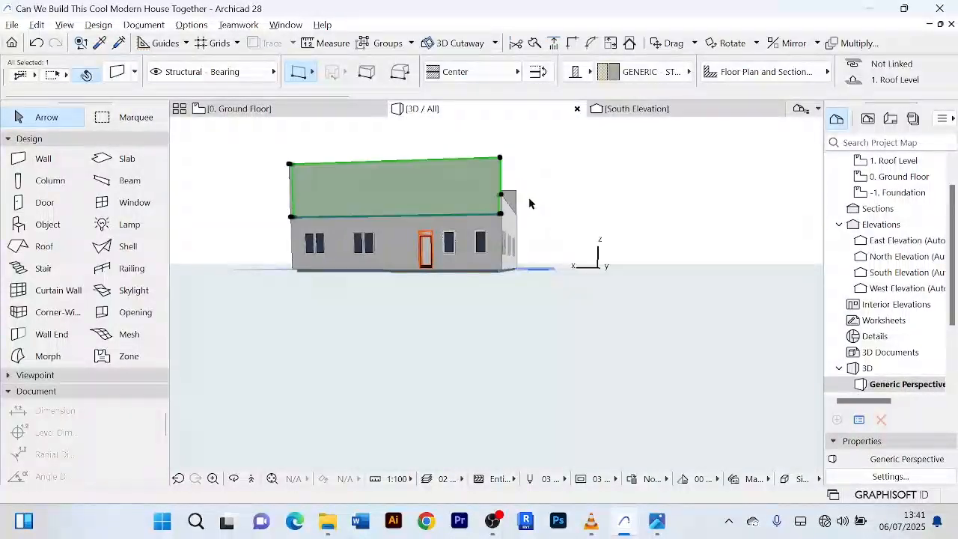
- Look over the ground floor plan, then return to 3D, clear the wall selection and view the house from the front
{"action": "left_click", "coordinate": [322, 110]}
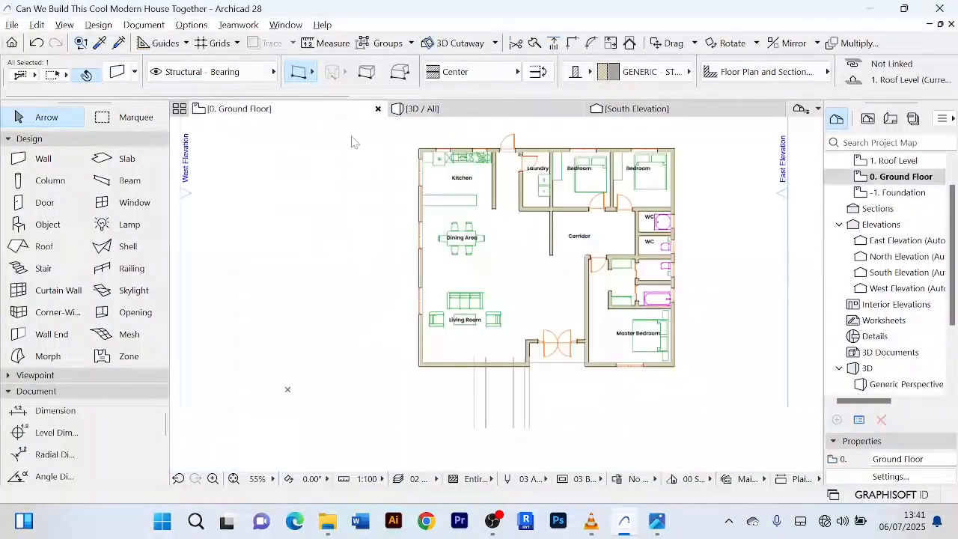
{"action": "scroll", "coordinate": [367, 196], "scroll_direction": "up", "scroll_amount": 3}
{"action": "scroll", "coordinate": [367, 196], "scroll_direction": "down", "scroll_amount": 5}
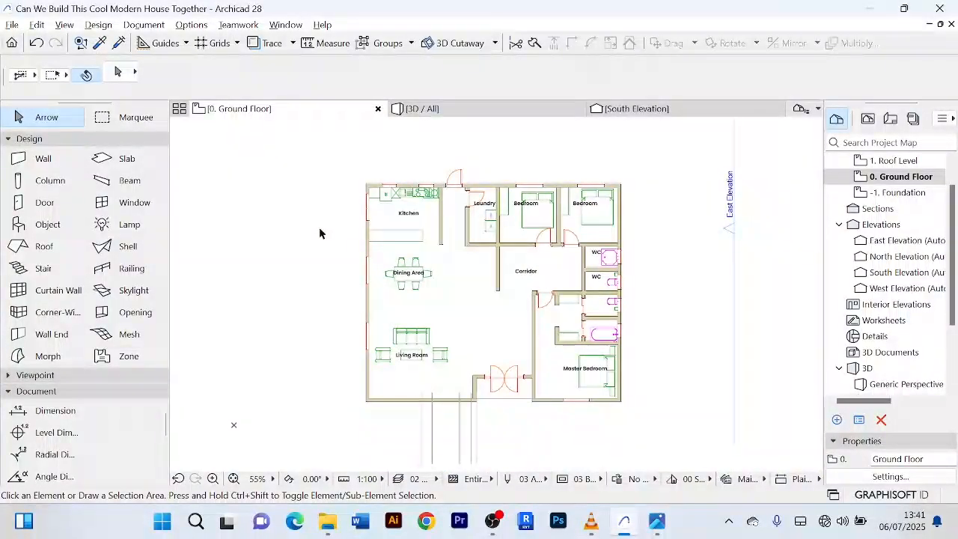
{"action": "scroll", "coordinate": [418, 164], "scroll_direction": "up", "scroll_amount": 3}
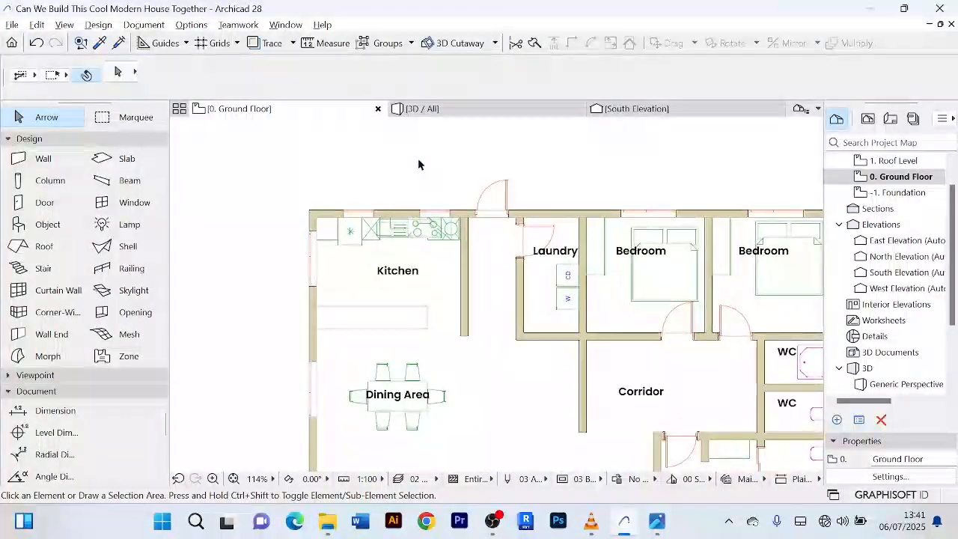
{"action": "left_click", "coordinate": [424, 109]}
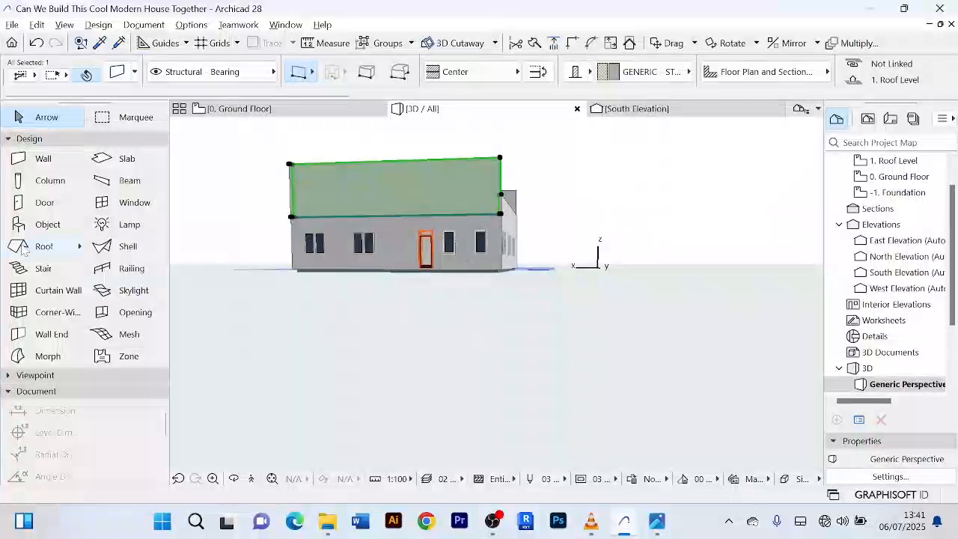
{"action": "middle_click_drag", "start_coordinate": [558, 381], "coordinate": [338, 376], "text": "shift"}
{"action": "left_click", "coordinate": [391, 417]}
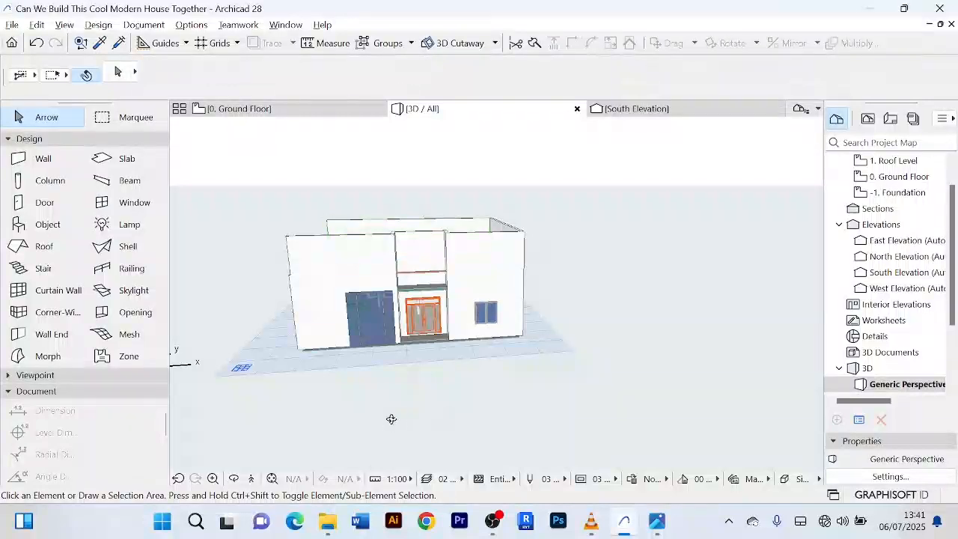
{"action": "middle_click_drag", "start_coordinate": [391, 417], "coordinate": [376, 284], "text": "shift"}
- Change the home story of the roof-level wall over the living room's south side to 0. Ground Floor
{"action": "left_click", "coordinate": [355, 247]}
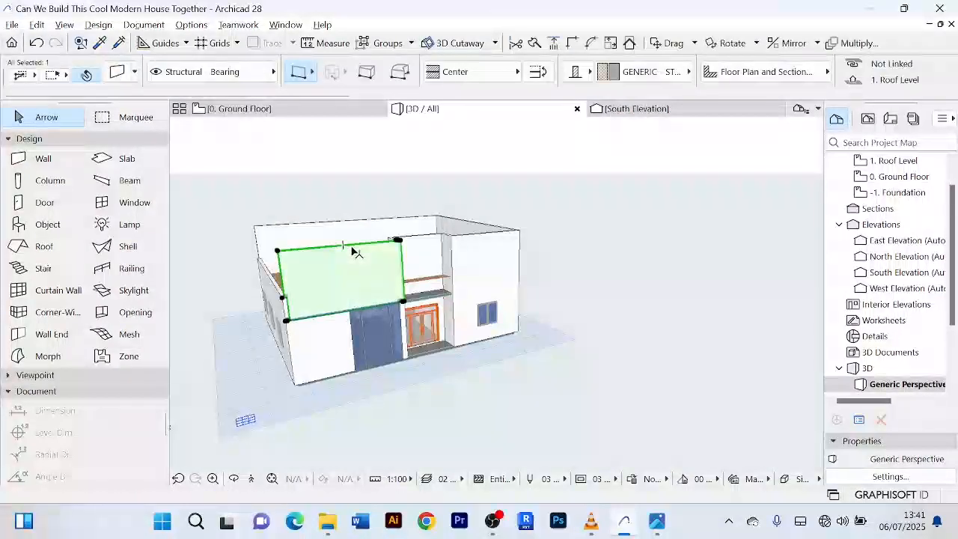
{"action": "middle_click_drag", "start_coordinate": [354, 247], "coordinate": [484, 390], "text": "shift"}
{"action": "scroll", "coordinate": [402, 304], "scroll_direction": "up", "scroll_amount": 2}
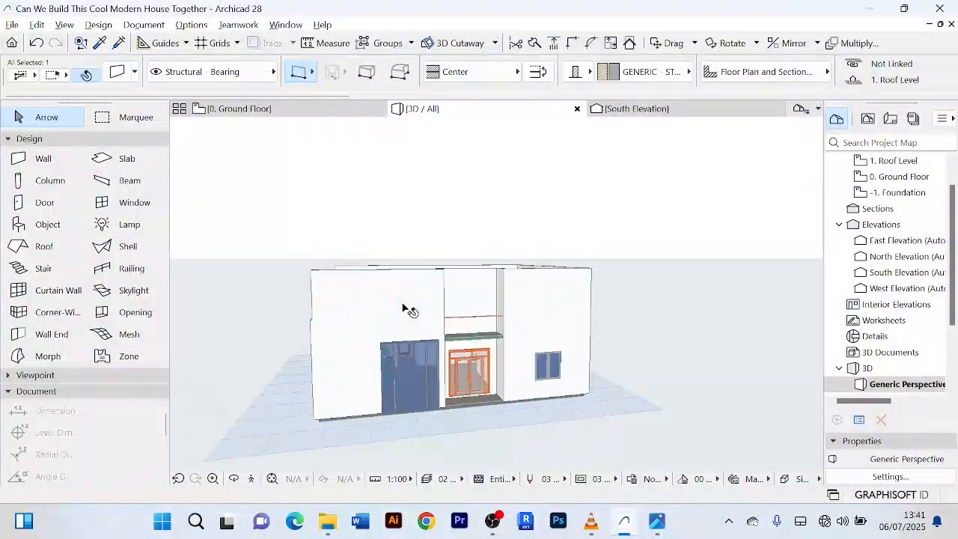
{"action": "middle_click_drag", "start_coordinate": [402, 304], "coordinate": [389, 300], "text": "shift"}
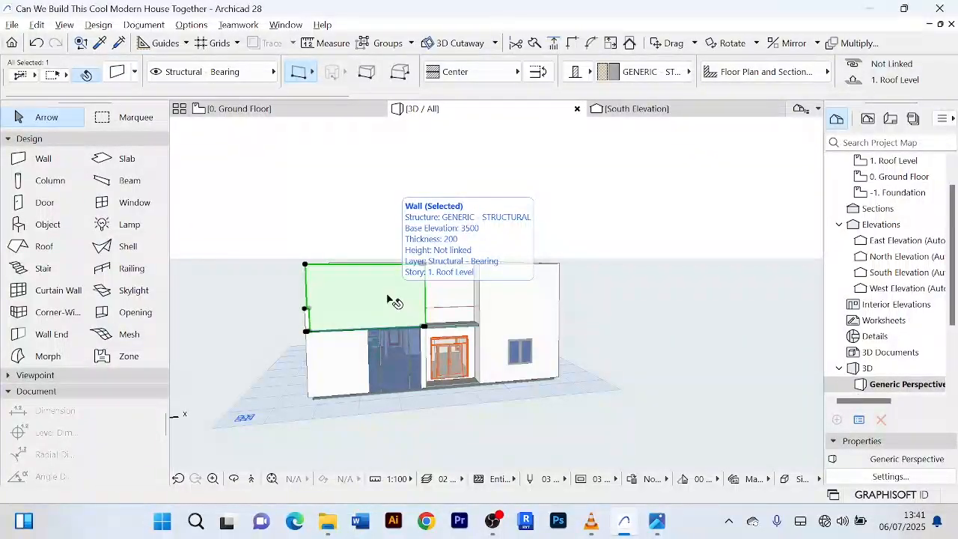
{"action": "double_click", "coordinate": [391, 299]}
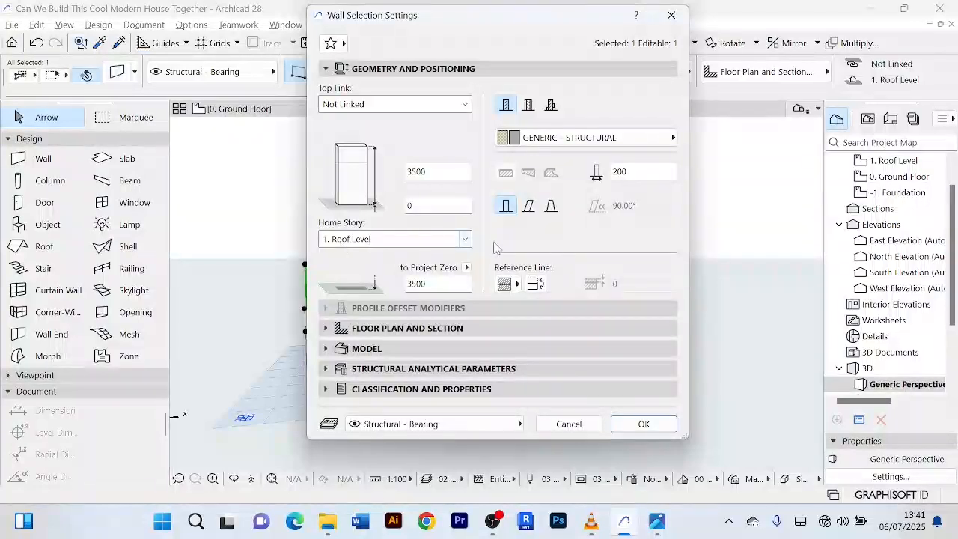
{"action": "left_click", "coordinate": [419, 239]}
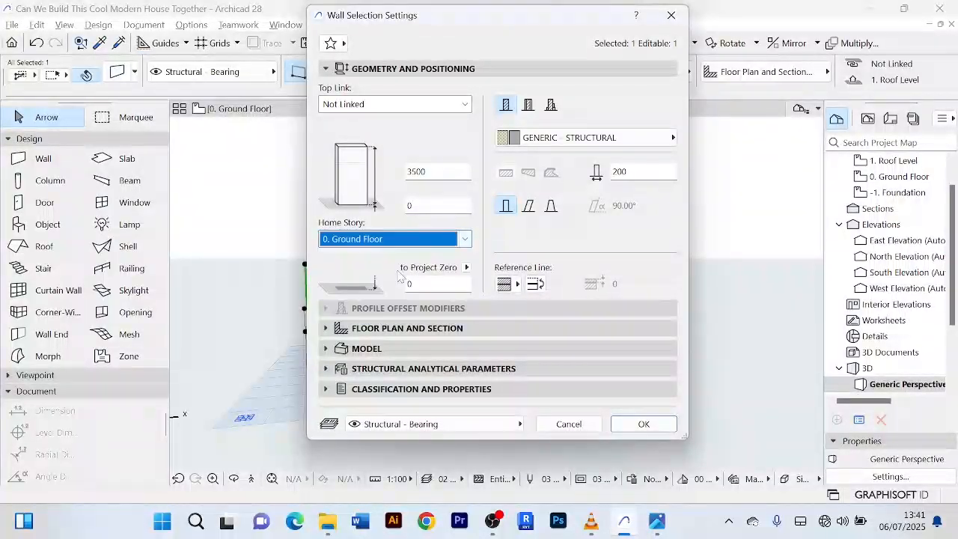
{"action": "left_click", "coordinate": [643, 424]}
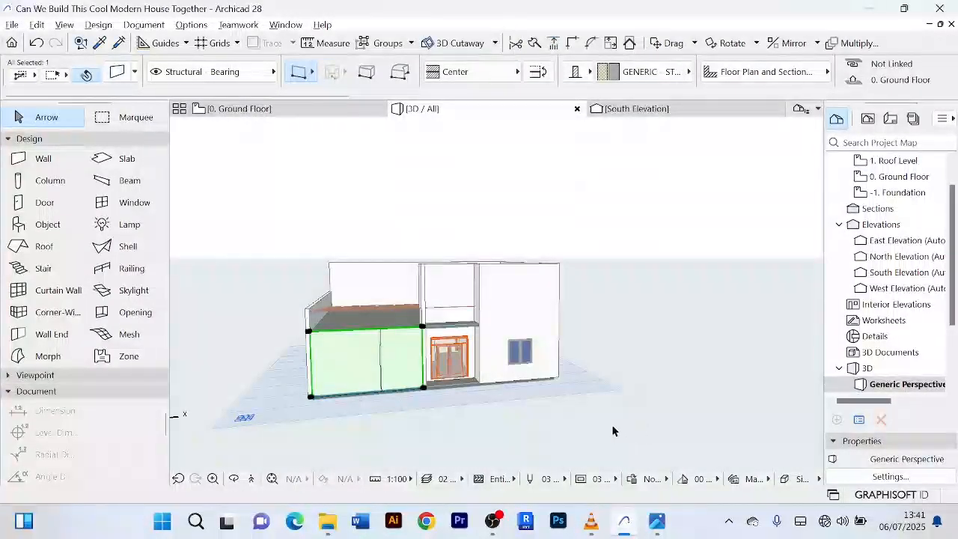
- On the ground floor plan, split the living room's south wall at the glazed opening's west edge, keeping the west segment selected
{"action": "scroll", "coordinate": [327, 416], "scroll_direction": "up", "scroll_amount": 3}
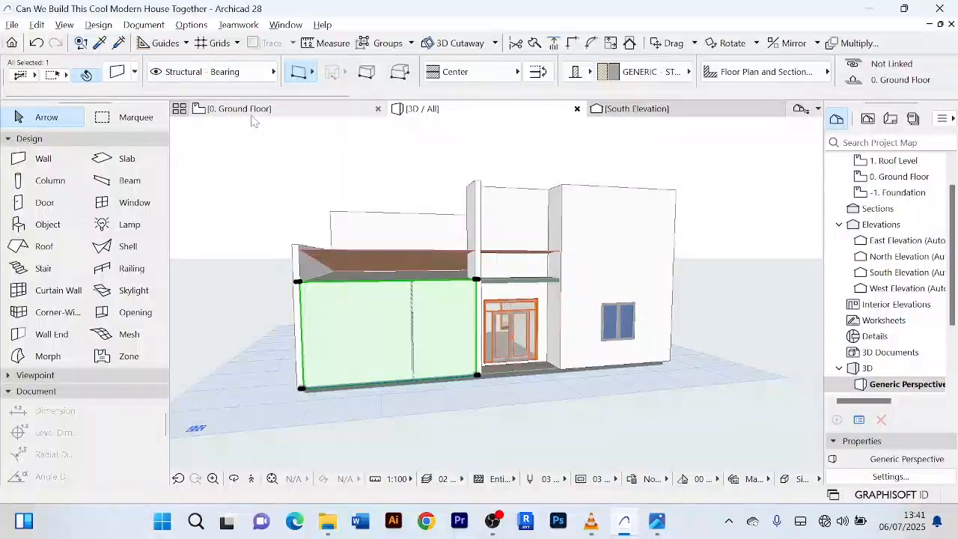
{"action": "mouse_move", "coordinate": [257, 114]}
{"action": "scroll", "coordinate": [481, 395], "scroll_direction": "down", "scroll_amount": 5}
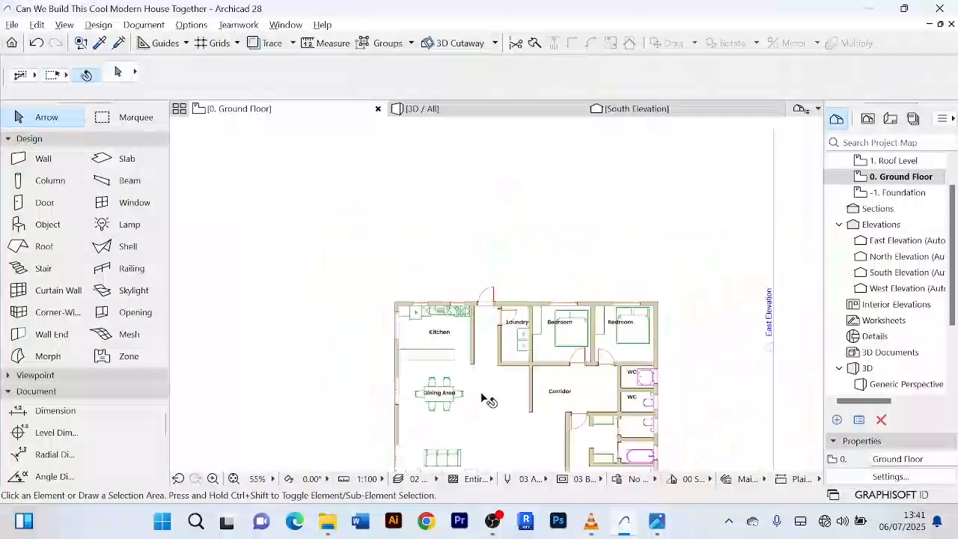
{"action": "middle_click_drag", "start_coordinate": [483, 398], "coordinate": [419, 160]}
{"action": "scroll", "coordinate": [394, 264], "scroll_direction": "up", "scroll_amount": 6}
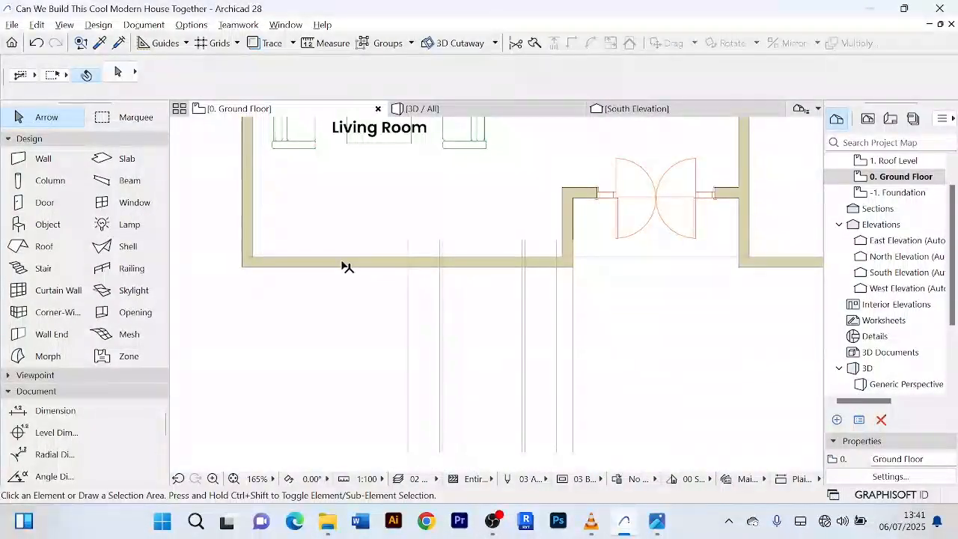
{"action": "left_click", "coordinate": [317, 268]}
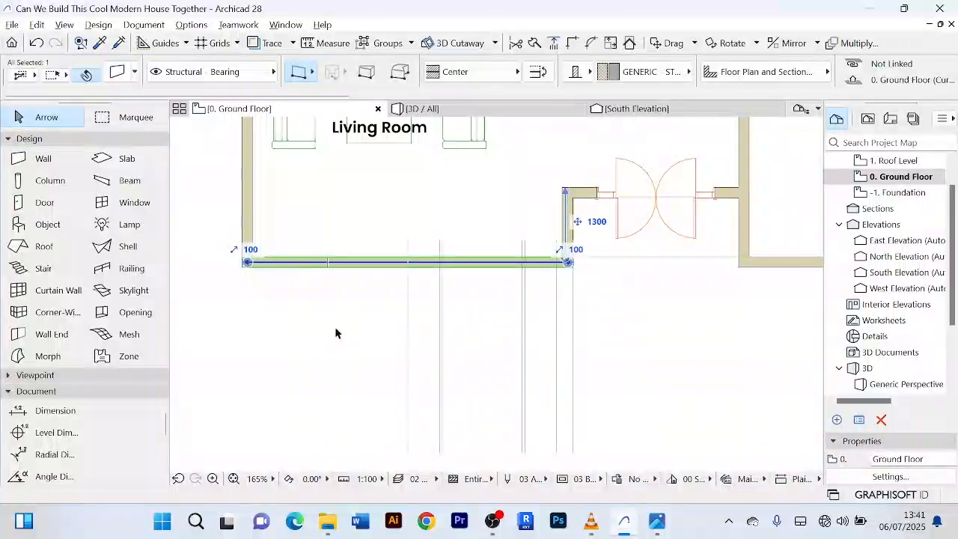
{"action": "scroll", "coordinate": [337, 337], "scroll_direction": "up", "scroll_amount": 1}
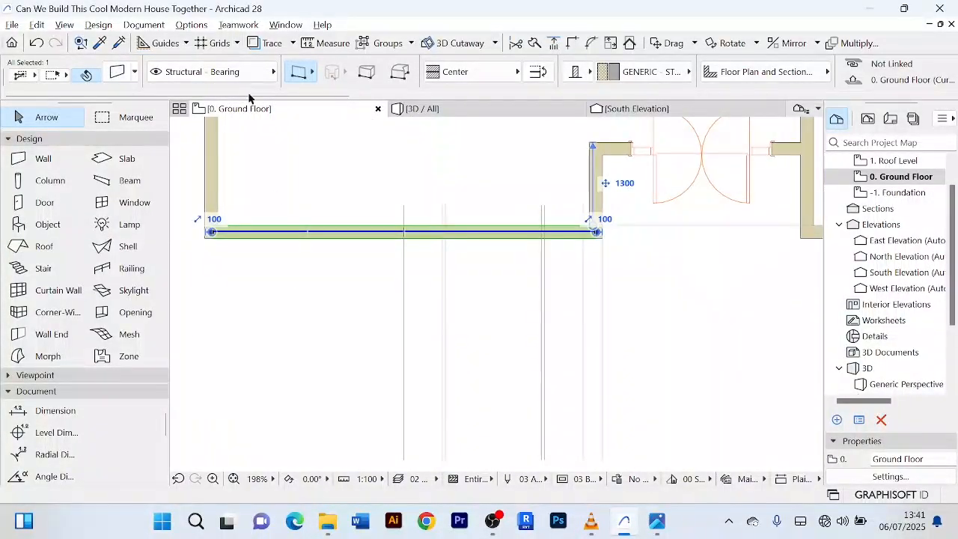
{"action": "left_click", "coordinate": [535, 43]}
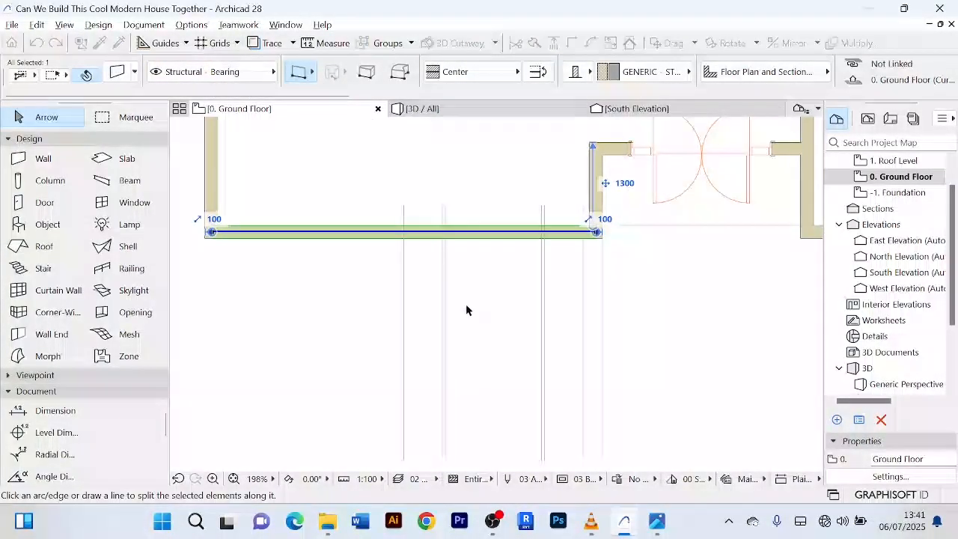
{"action": "left_click", "coordinate": [405, 226]}
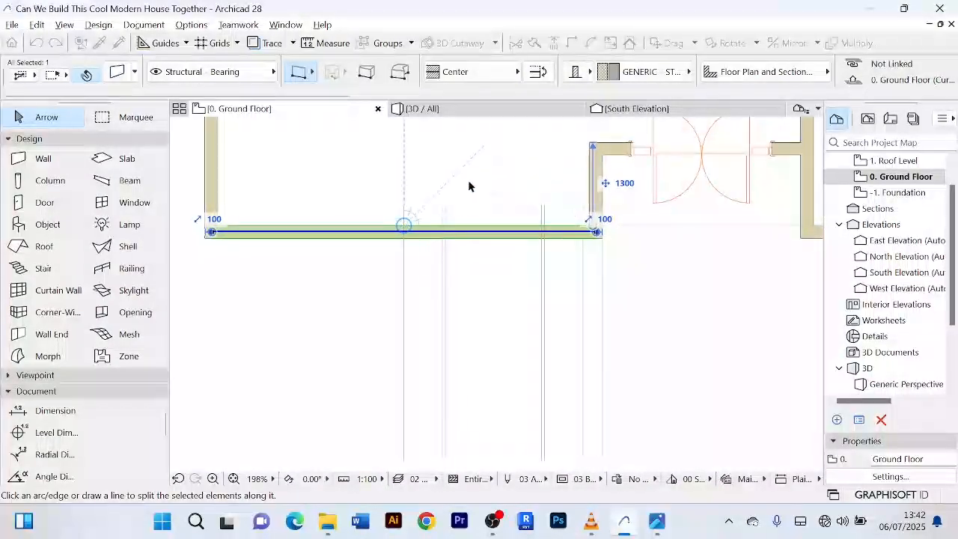
{"action": "scroll", "coordinate": [402, 242], "scroll_direction": "up", "scroll_amount": 3}
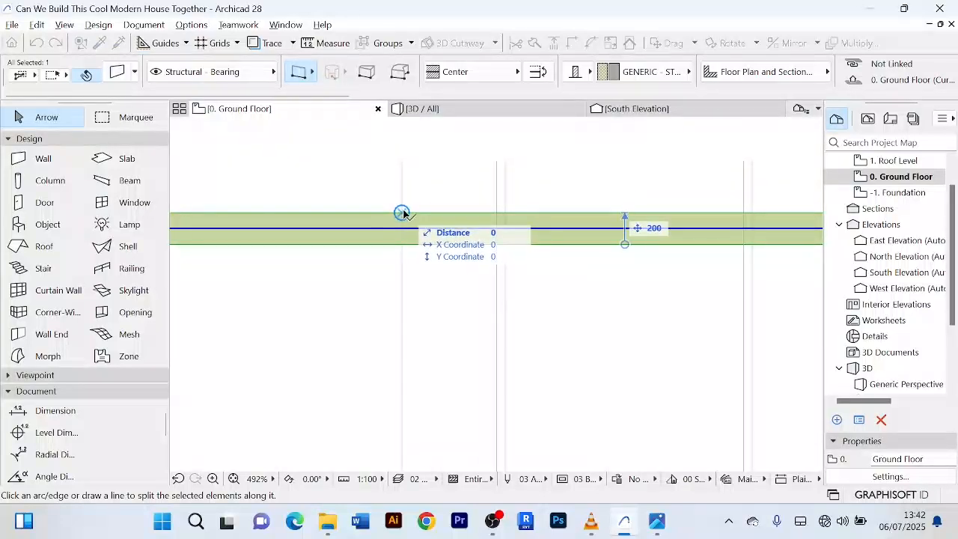
{"action": "left_click", "coordinate": [403, 257]}
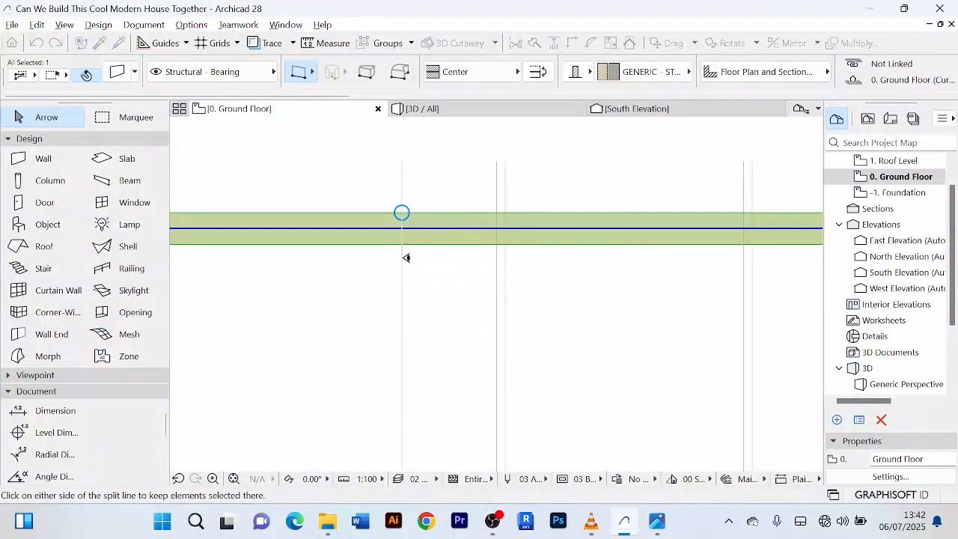
{"action": "left_click", "coordinate": [367, 225]}
{"action": "scroll", "coordinate": [345, 322], "scroll_direction": "down", "scroll_amount": 4}
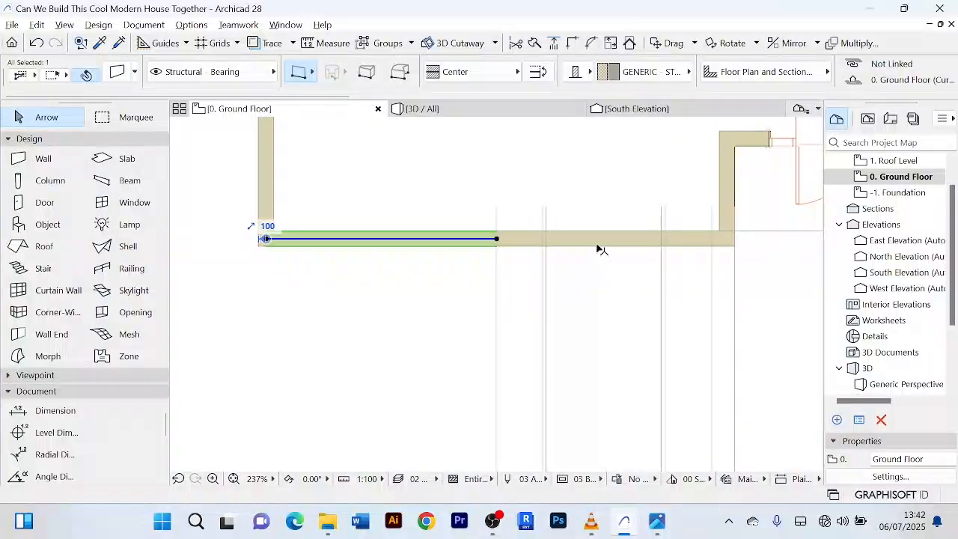
- Add the east segment to the selection and change the home story of both south wall segments to 1. Roof Level
{"action": "left_click", "coordinate": [601, 246], "text": "shift"}
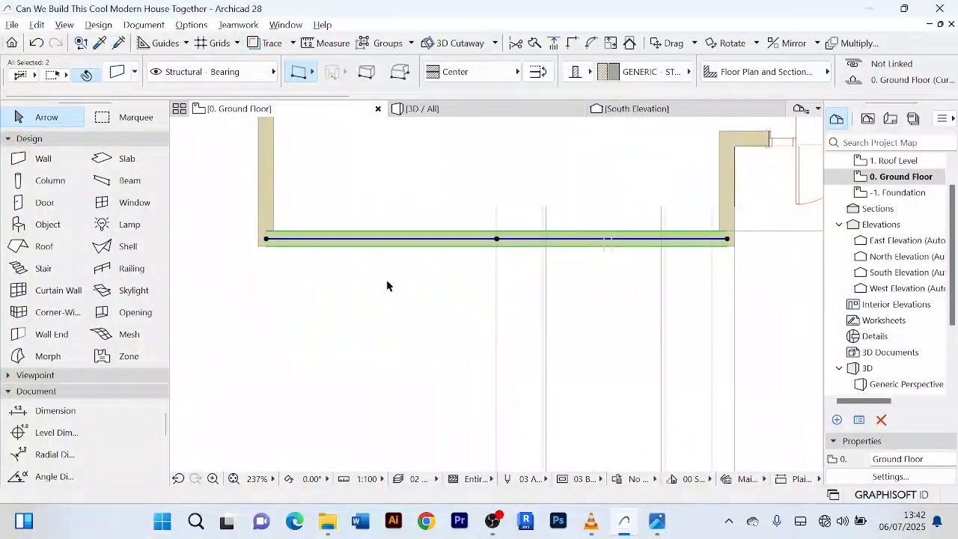
{"action": "key", "text": "ctrl+t"}
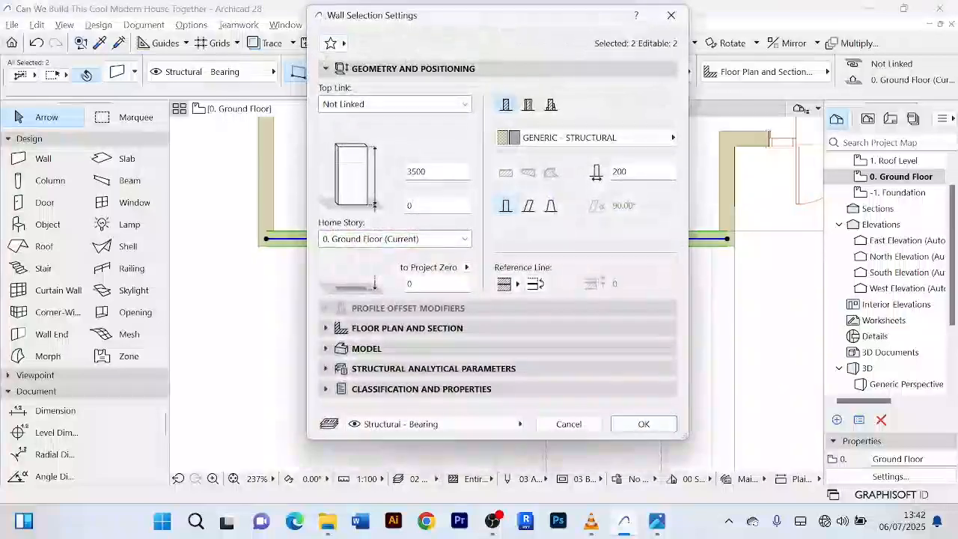
{"action": "left_click", "coordinate": [466, 239]}
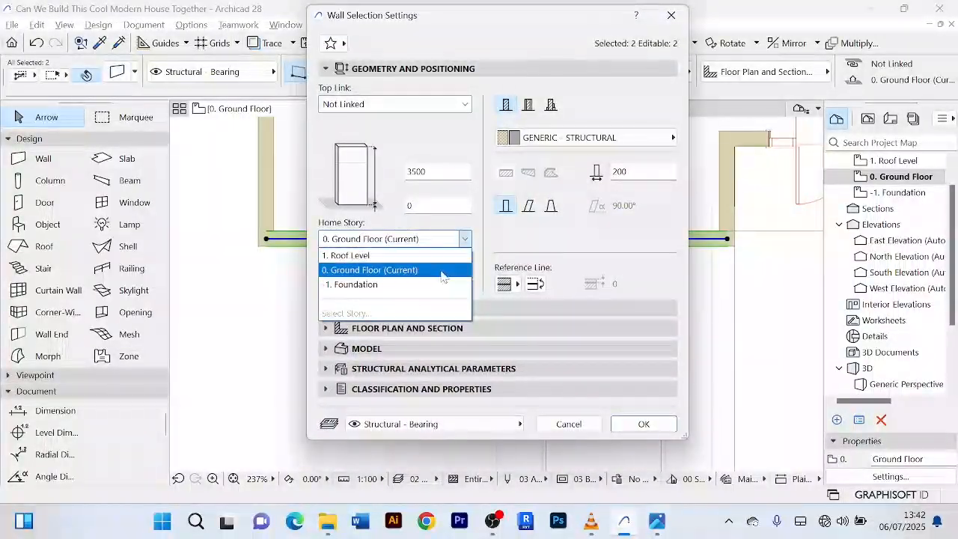
{"action": "left_click", "coordinate": [439, 255]}
{"action": "left_click", "coordinate": [644, 423]}
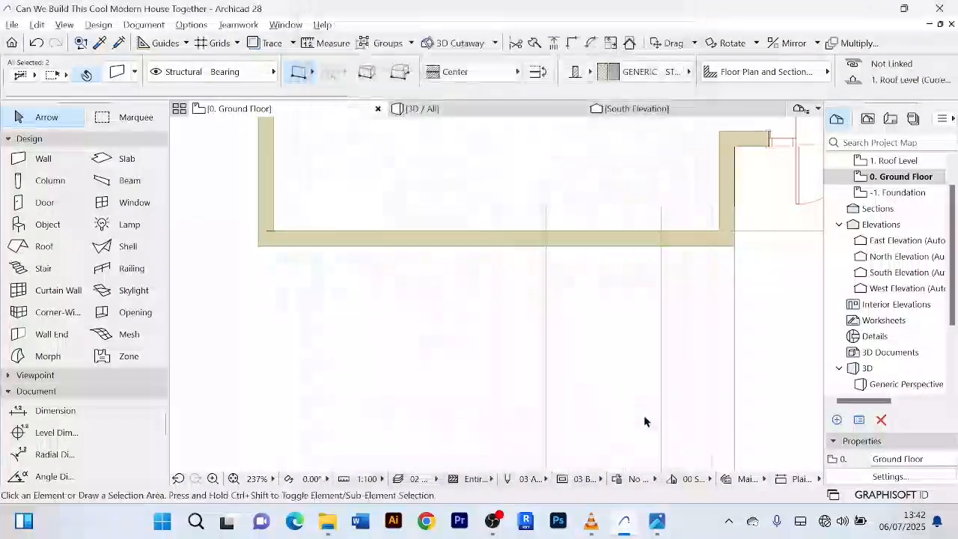
- In the 3D view, set the height of the west segment of the south roof-level wall to 1200 mm
{"action": "left_click", "coordinate": [421, 109]}
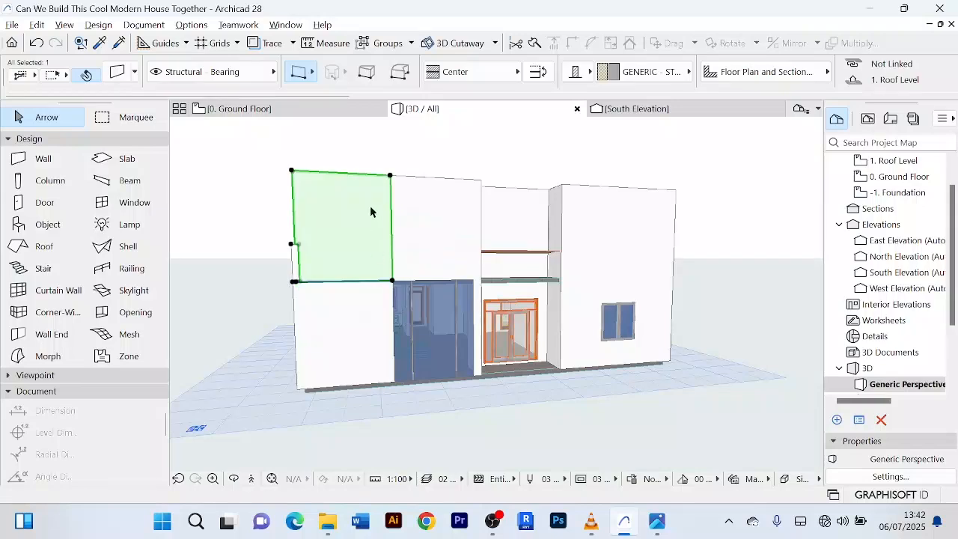
{"action": "key", "text": "Escape"}
{"action": "left_click", "coordinate": [367, 180]}
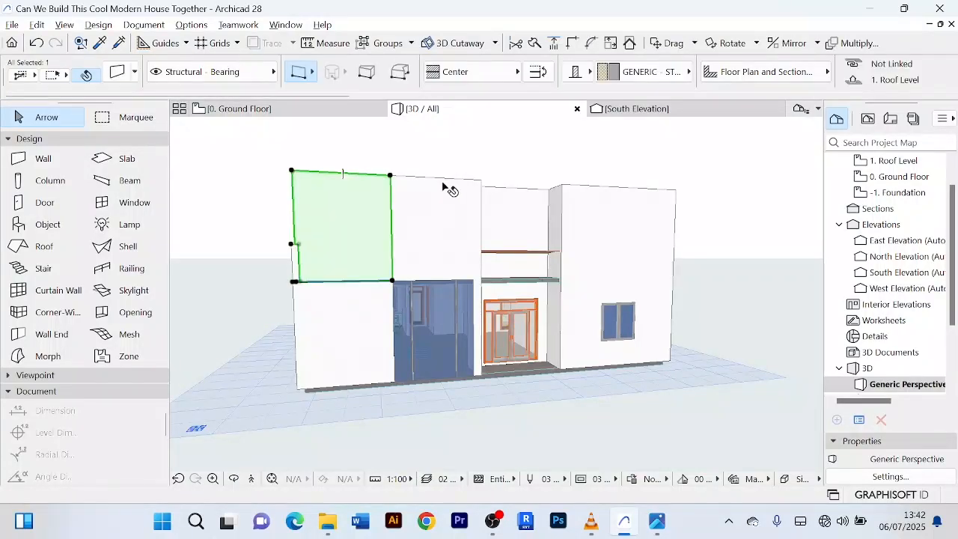
{"action": "left_click", "coordinate": [445, 187]}
{"action": "left_click", "coordinate": [352, 178]}
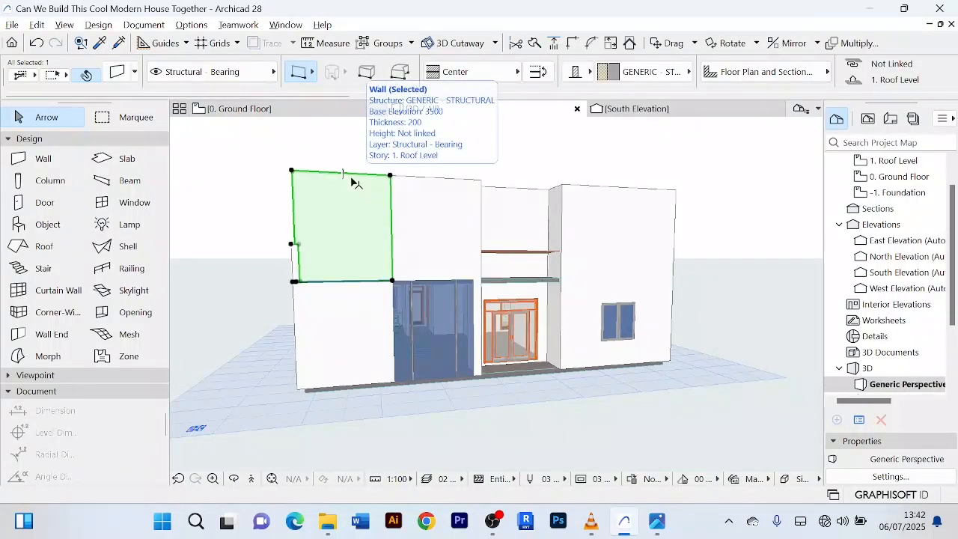
{"action": "scroll", "coordinate": [275, 156], "scroll_direction": "down", "scroll_amount": 1}
{"action": "middle_click_drag", "start_coordinate": [274, 160], "coordinate": [375, 147], "text": "shift"}
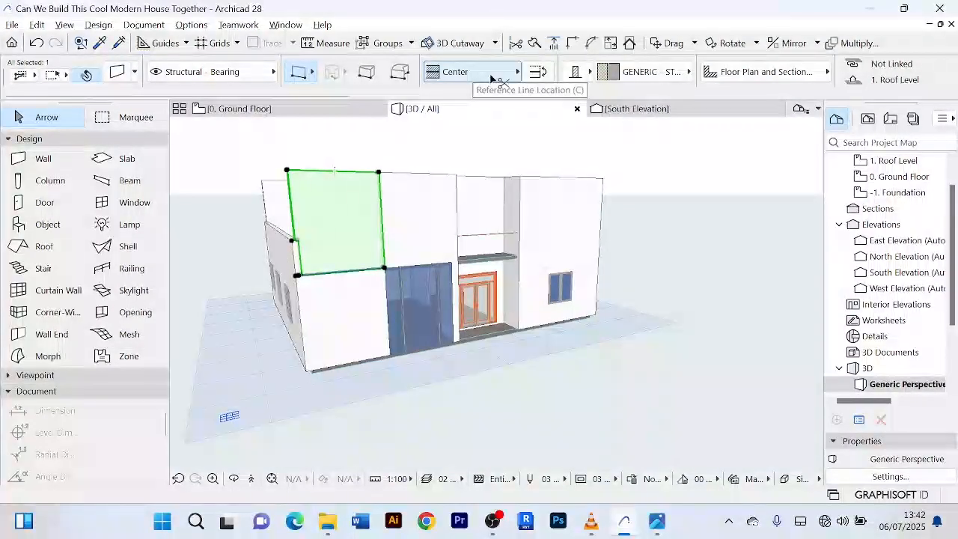
{"action": "key", "text": "ctrl+t"}
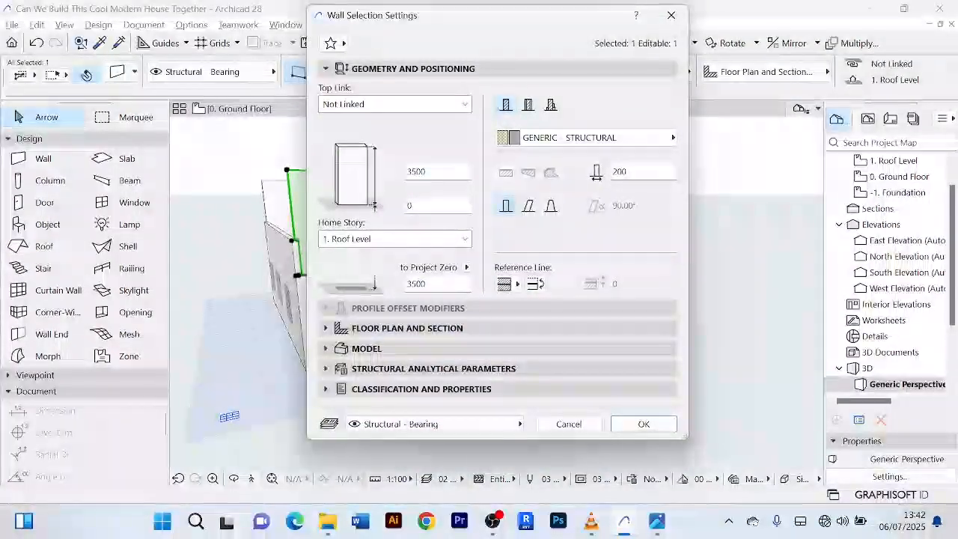
{"action": "double_click", "coordinate": [410, 172]}
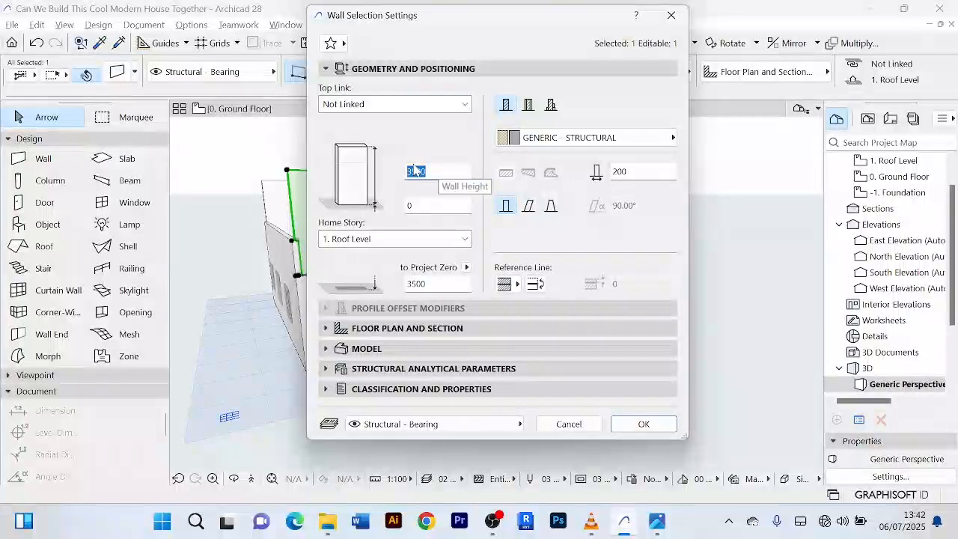
{"action": "type", "text": "1200"}
{"action": "key", "text": "Return"}
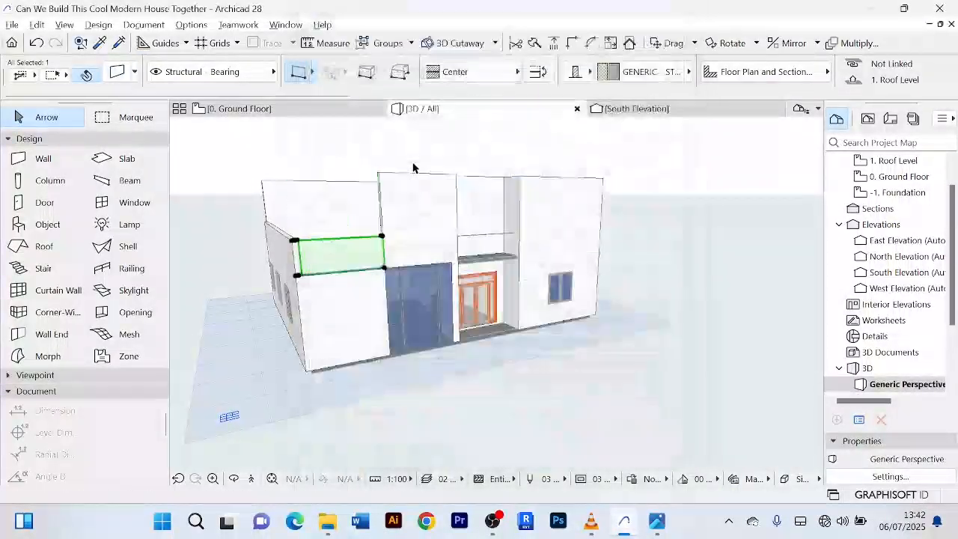
{"action": "key", "text": "Escape"}
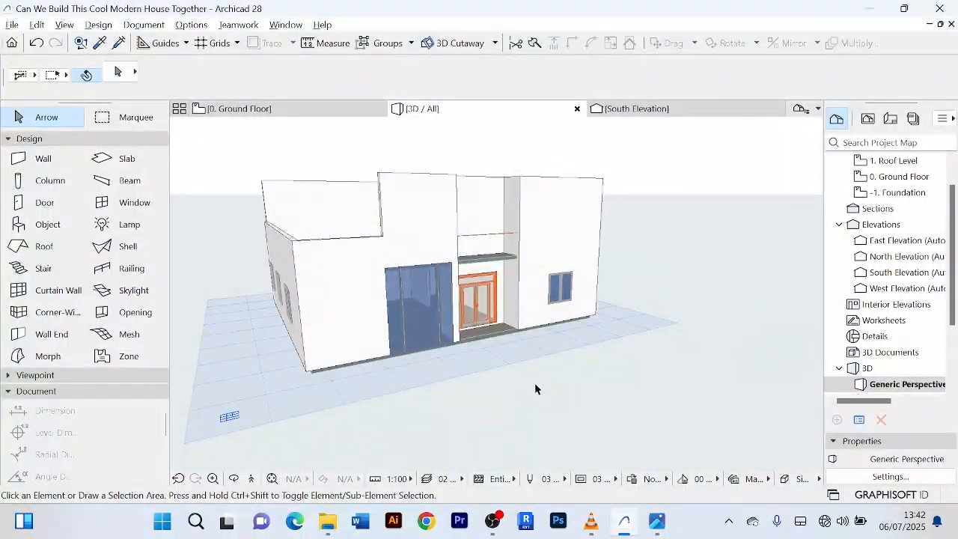
- Set the height of the south roof-level wall segment above the glazed opening to 1600 mm and clear the selection
{"action": "scroll", "coordinate": [312, 252], "scroll_direction": "up", "scroll_amount": 2}
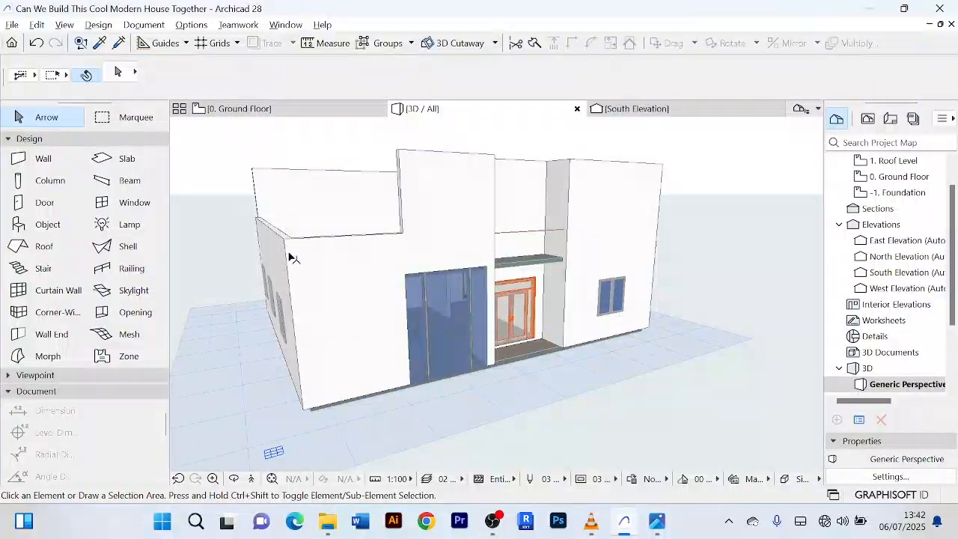
{"action": "left_click", "coordinate": [457, 191]}
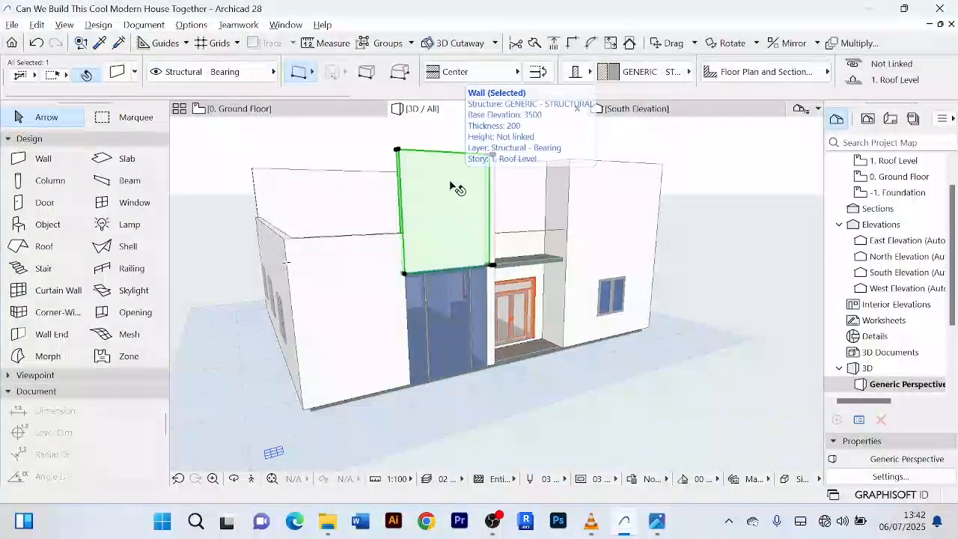
{"action": "scroll", "coordinate": [452, 186], "scroll_direction": "down", "scroll_amount": 1}
{"action": "middle_click_drag", "start_coordinate": [454, 187], "coordinate": [367, 198], "text": "shift"}
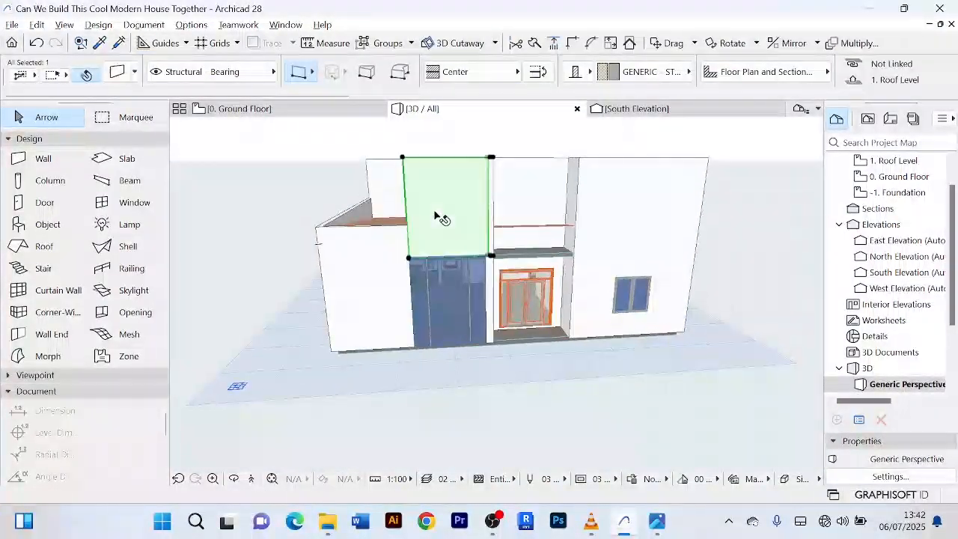
{"action": "scroll", "coordinate": [443, 213], "scroll_direction": "up", "scroll_amount": 1}
{"action": "scroll", "coordinate": [446, 215], "scroll_direction": "up", "scroll_amount": 1}
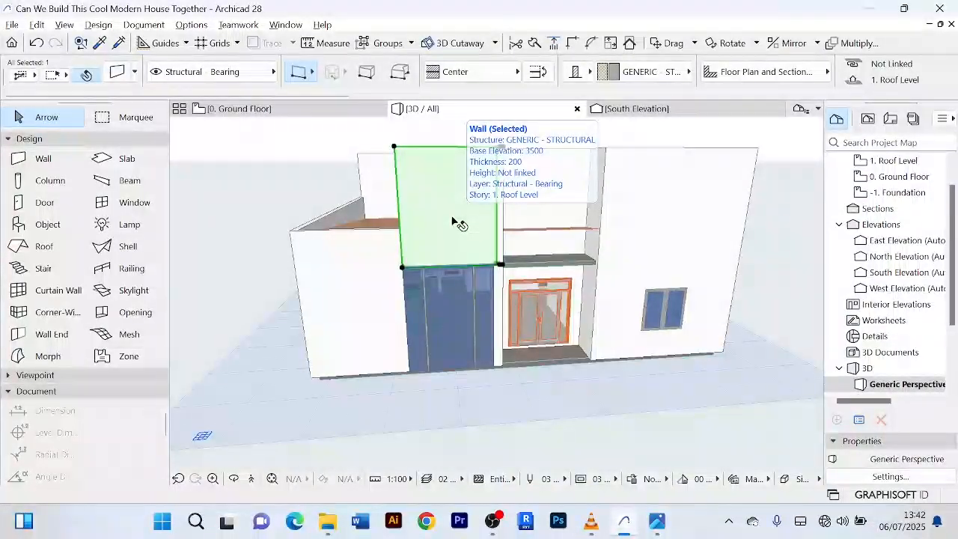
{"action": "double_click", "coordinate": [453, 218]}
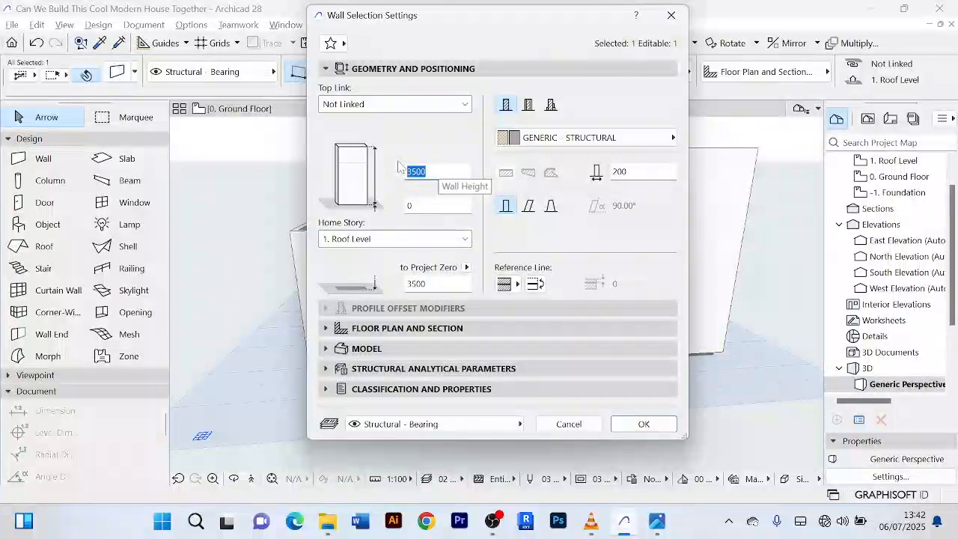
{"action": "type", "text": "1"}
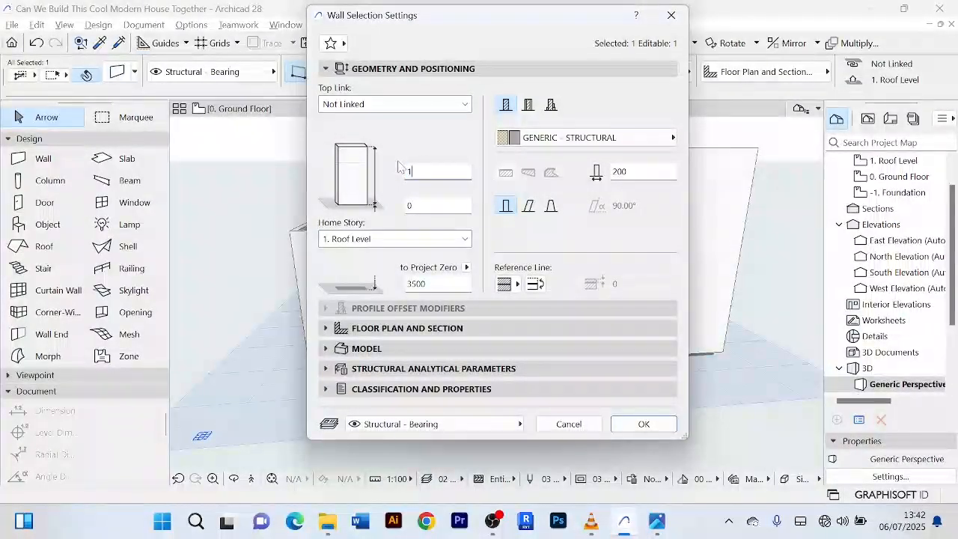
{"action": "type", "text": "600"}
{"action": "key", "text": "Return"}
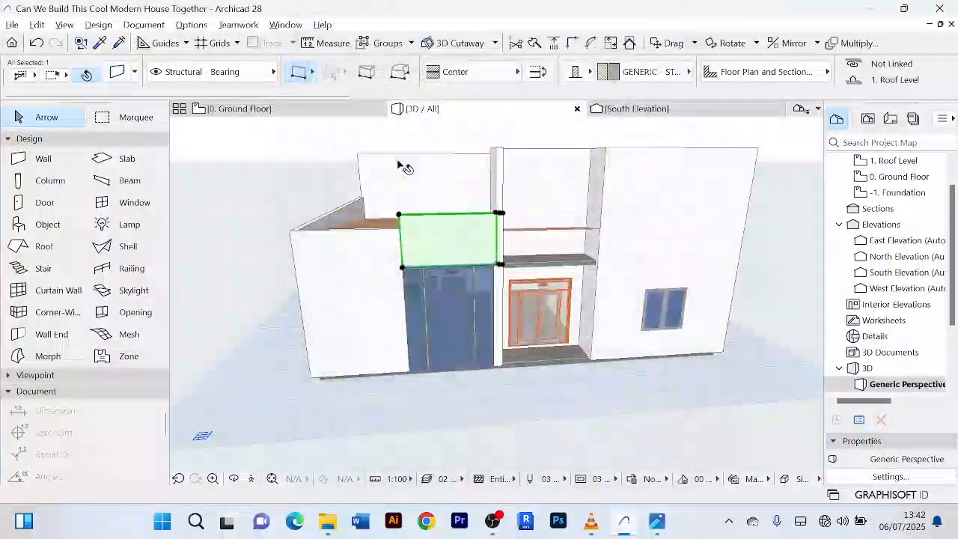
{"action": "left_click", "coordinate": [265, 207]}
- Select the north roof-level wall and examine from above how it meets the roof and the lowered west wall
{"action": "scroll", "coordinate": [264, 210], "scroll_direction": "up", "scroll_amount": 2}
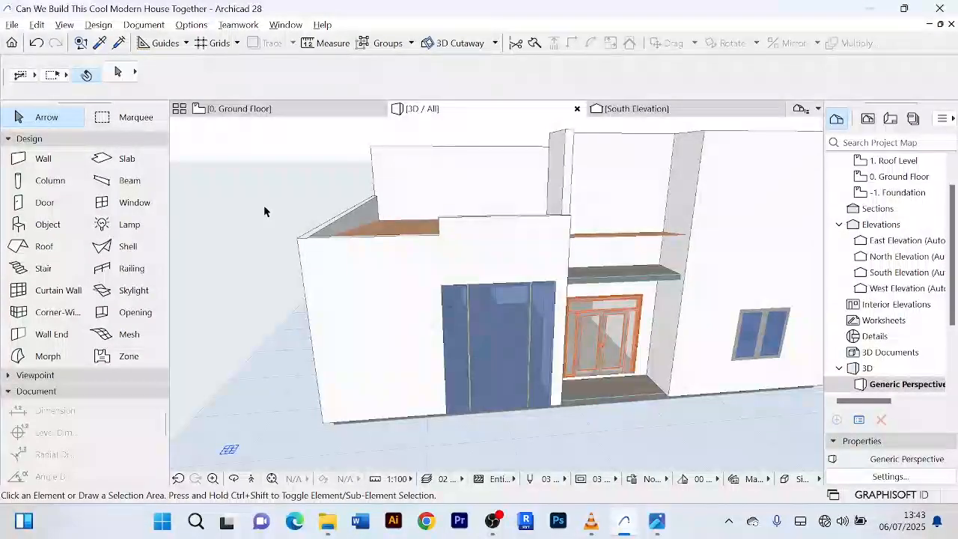
{"action": "mouse_move", "coordinate": [344, 228]}
{"action": "left_mouse_down"}
{"action": "mouse_move", "coordinate": [317, 214]}
{"action": "mouse_move", "coordinate": [357, 234]}
{"action": "left_mouse_up"}
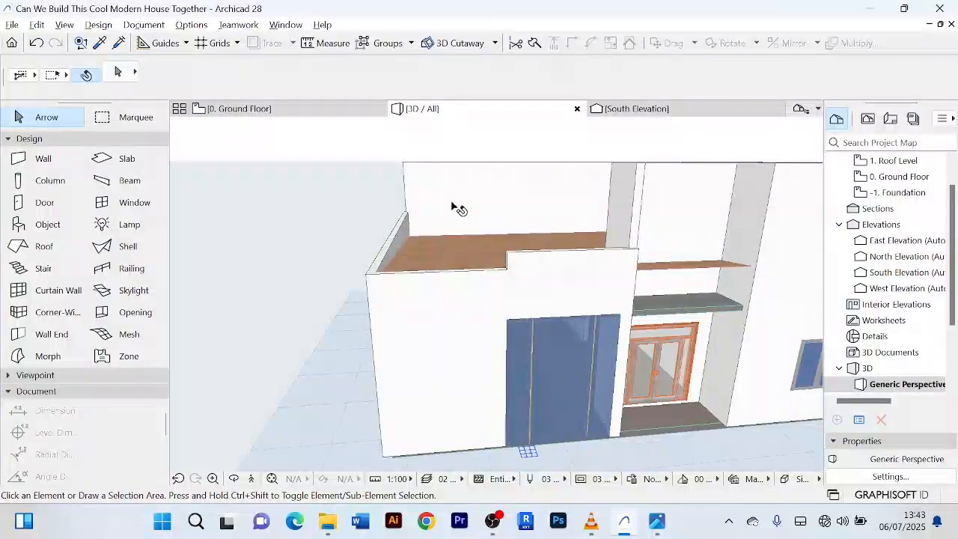
{"action": "left_click", "coordinate": [480, 194]}
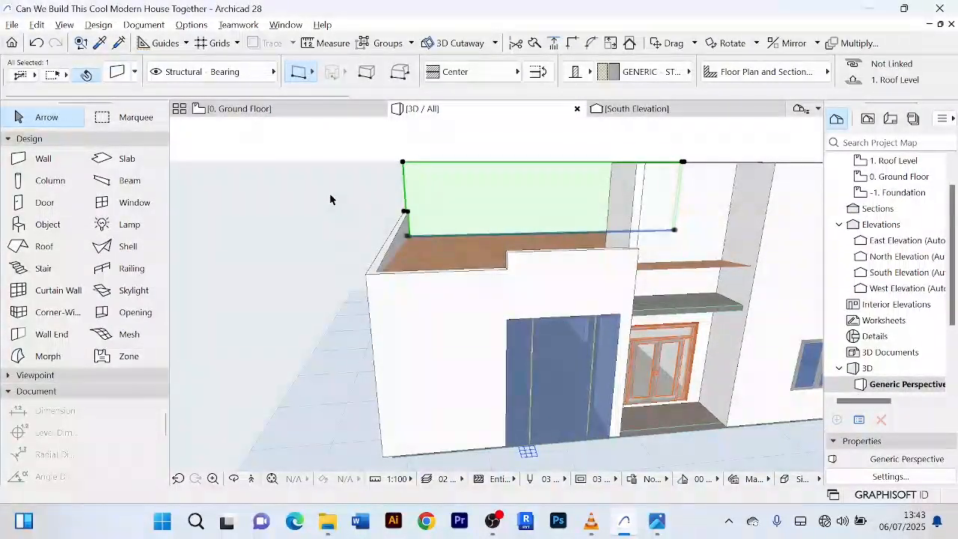
{"action": "left_click_drag", "start_coordinate": [330, 199], "coordinate": [500, 202]}
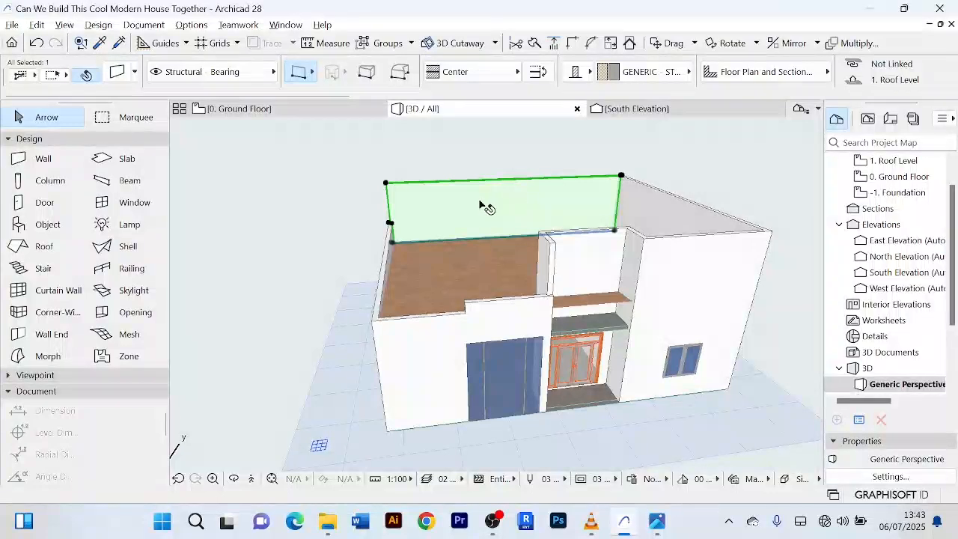
{"action": "scroll", "coordinate": [479, 205], "scroll_direction": "up", "scroll_amount": 3}
{"action": "scroll", "coordinate": [387, 242], "scroll_direction": "up", "scroll_amount": 1}
{"action": "middle_click_drag", "start_coordinate": [427, 220], "coordinate": [487, 202]}
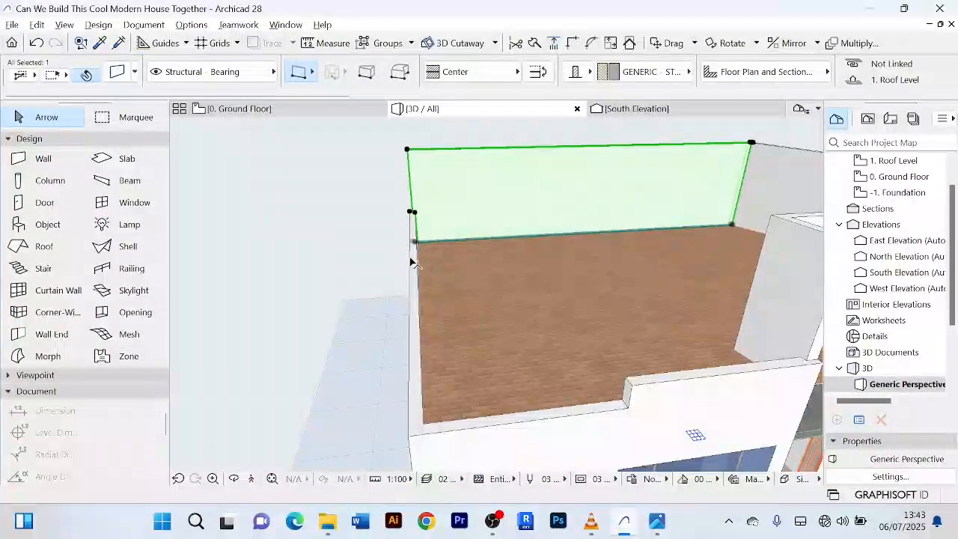
{"action": "left_click_drag", "start_coordinate": [410, 262], "coordinate": [436, 229]}
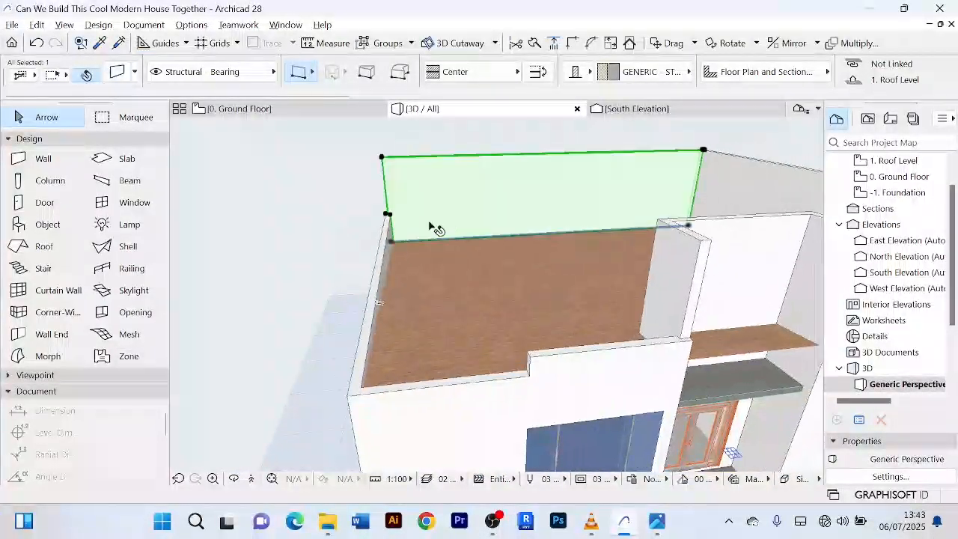
- Transfer all settings of the lowered west roof-level wall to the north roof-level wall and clear the selection
{"action": "scroll", "coordinate": [441, 225], "scroll_direction": "up", "scroll_amount": 1}
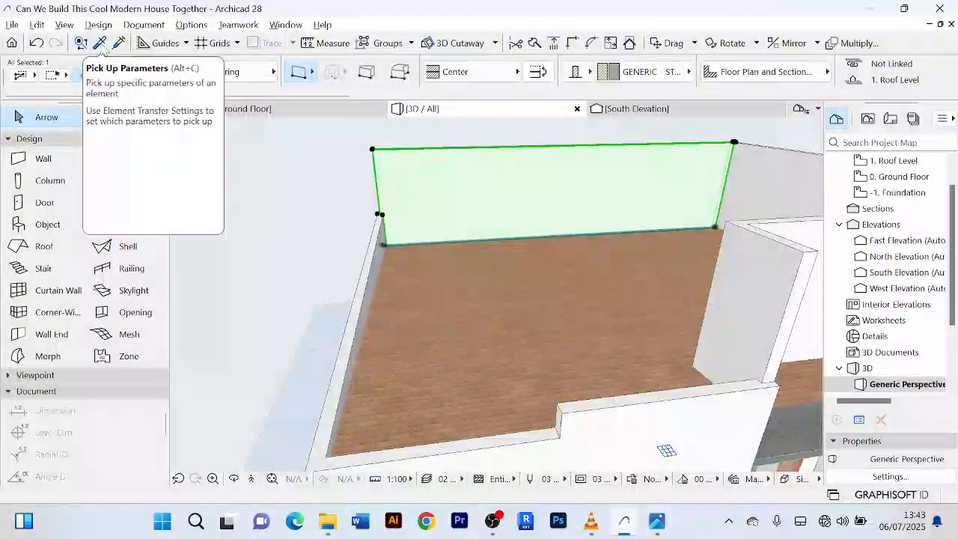
{"action": "left_click", "coordinate": [102, 45]}
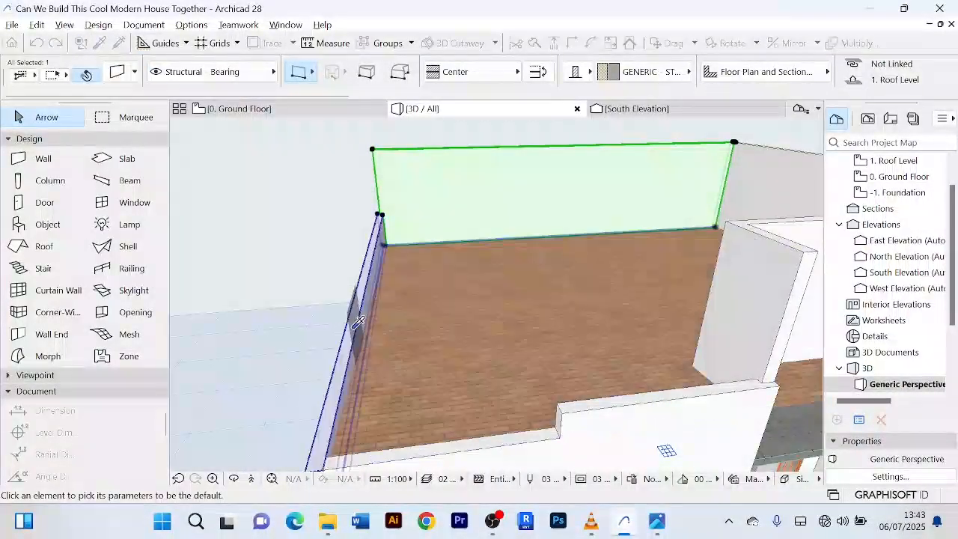
{"action": "left_click", "coordinate": [368, 275]}
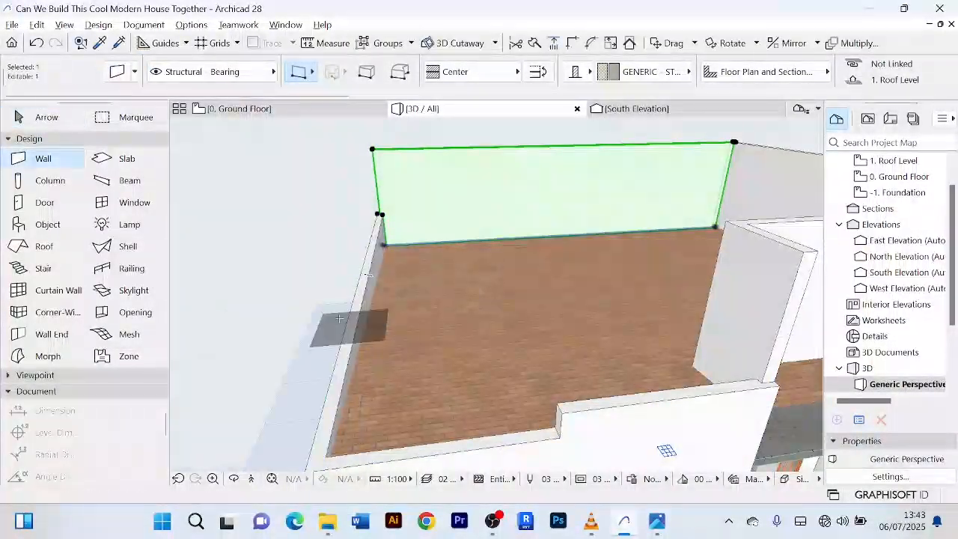
{"action": "left_click", "coordinate": [118, 43]}
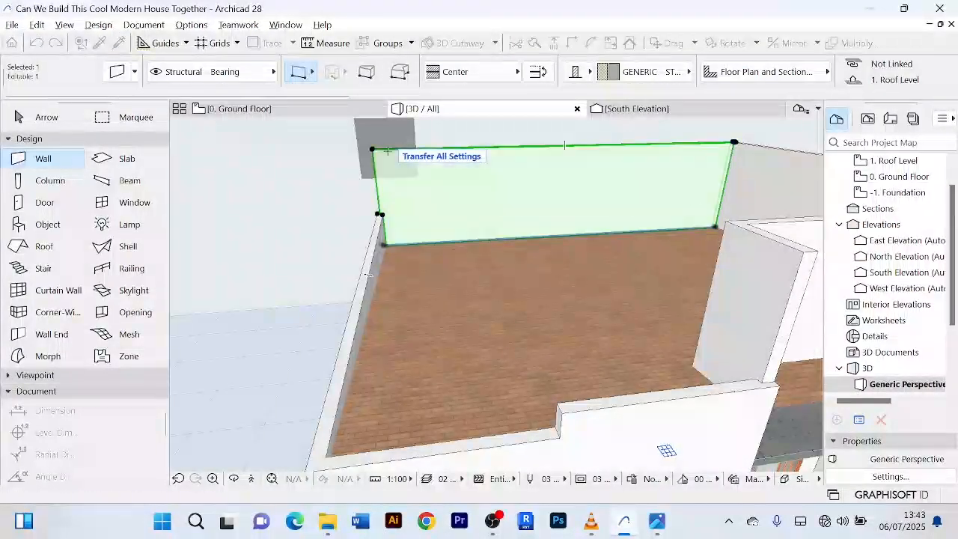
{"action": "left_click", "coordinate": [387, 151]}
{"action": "scroll", "coordinate": [387, 151], "scroll_direction": "down", "scroll_amount": 3}
{"action": "left_click", "coordinate": [45, 117]}
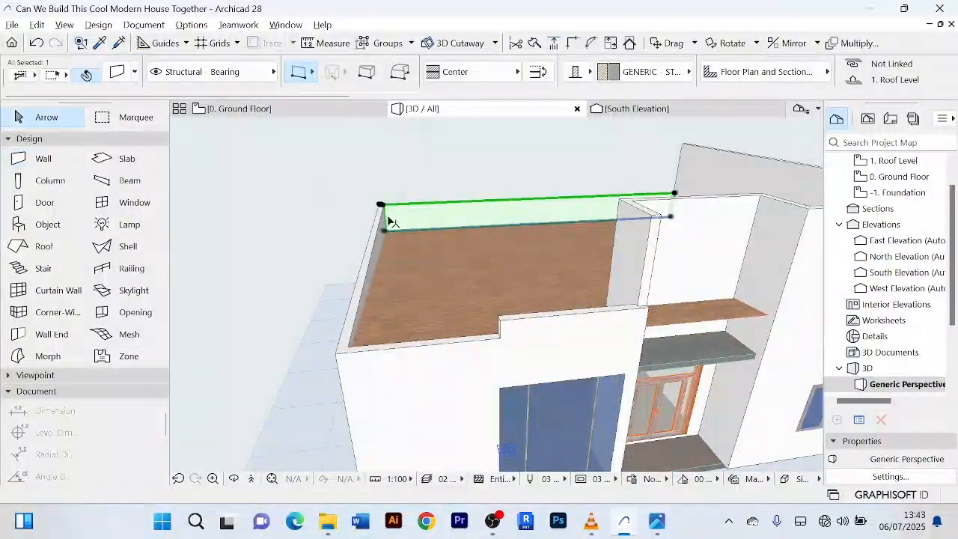
{"action": "left_click", "coordinate": [336, 204]}
- Transfer all settings of the wall above the glazed opening to the west side wall of the entrance recess and clear the selection
{"action": "scroll", "coordinate": [288, 252], "scroll_direction": "down", "scroll_amount": 5}
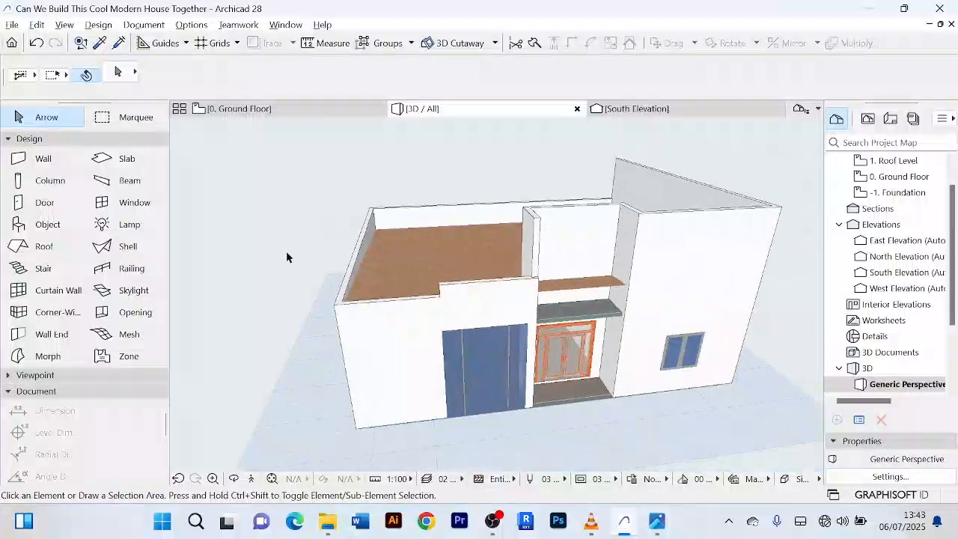
{"action": "middle_click_drag", "start_coordinate": [274, 259], "coordinate": [232, 238], "text": "shift"}
{"action": "scroll", "coordinate": [468, 270], "scroll_direction": "up", "scroll_amount": 3}
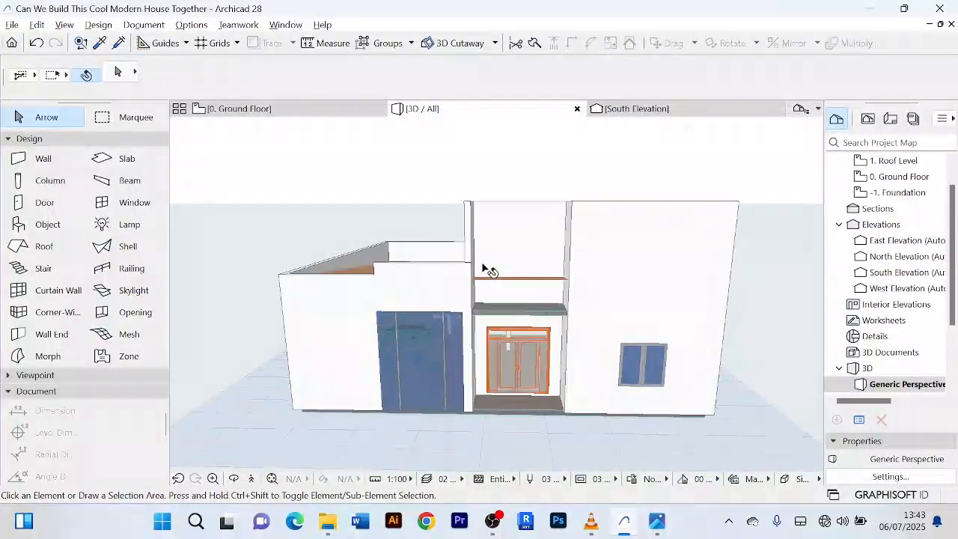
{"action": "scroll", "coordinate": [483, 251], "scroll_direction": "up", "scroll_amount": 1}
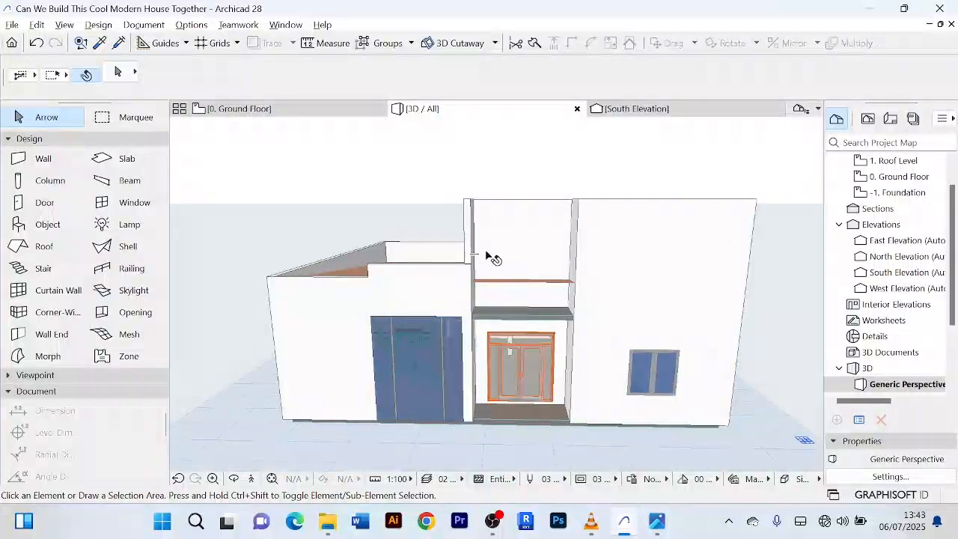
{"action": "left_click", "coordinate": [471, 234]}
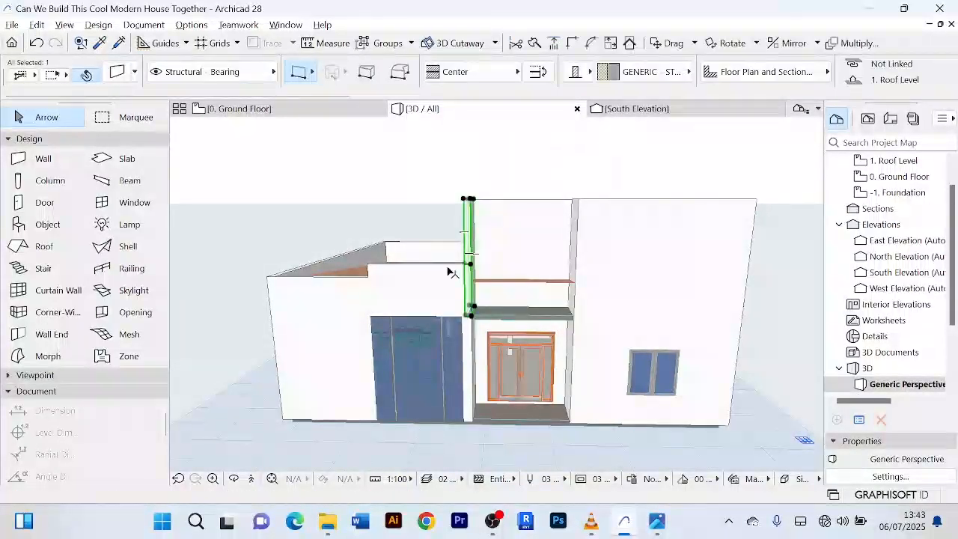
{"action": "scroll", "coordinate": [447, 271], "scroll_direction": "up", "scroll_amount": 2}
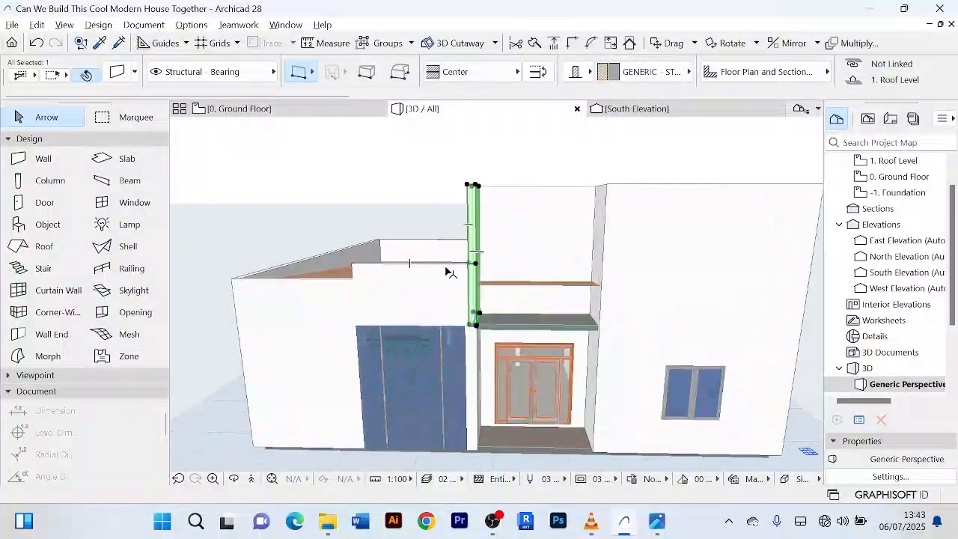
{"action": "left_click", "coordinate": [104, 44]}
{"action": "scroll", "coordinate": [449, 274], "scroll_direction": "up", "scroll_amount": 2}
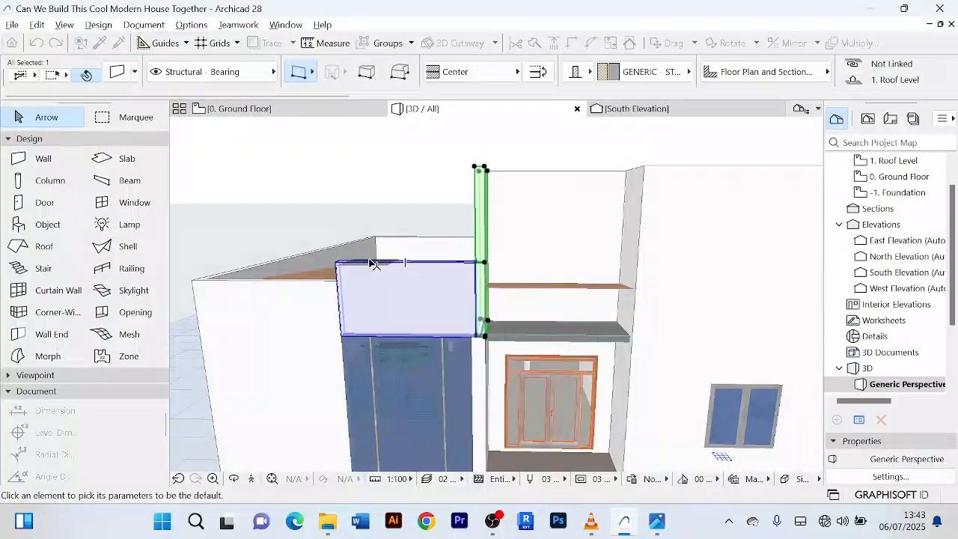
{"action": "left_click", "coordinate": [375, 264]}
{"action": "left_click", "coordinate": [118, 43]}
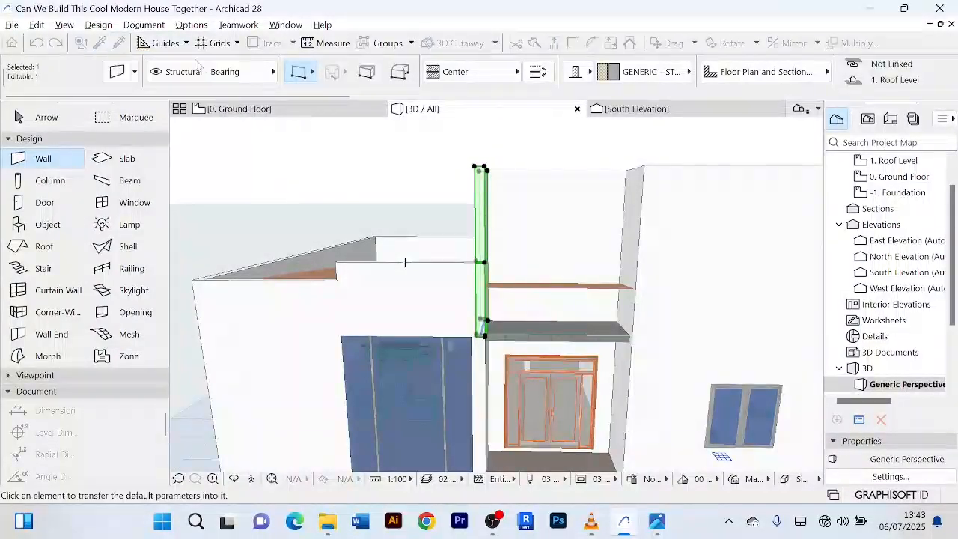
{"action": "left_click", "coordinate": [476, 187]}
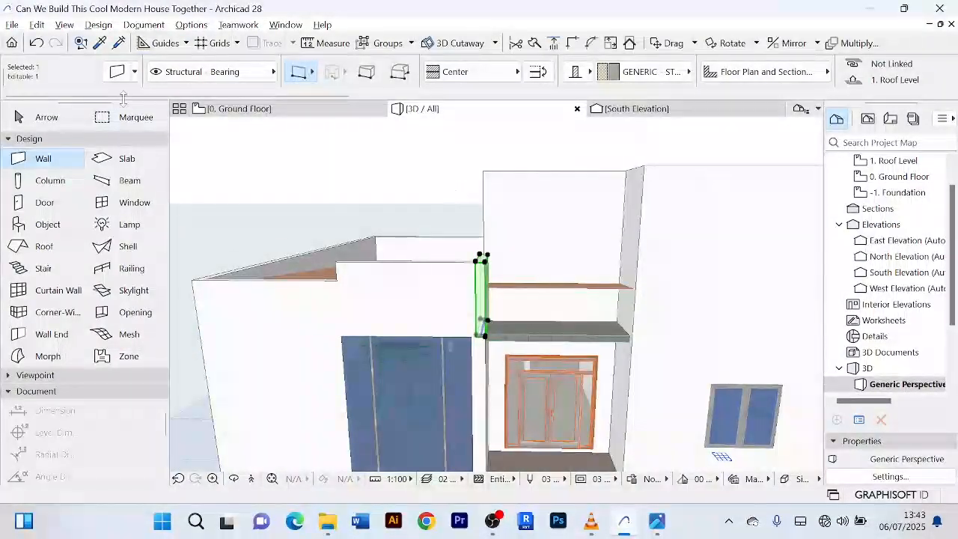
{"action": "left_click", "coordinate": [46, 118]}
{"action": "left_click", "coordinate": [361, 178]}
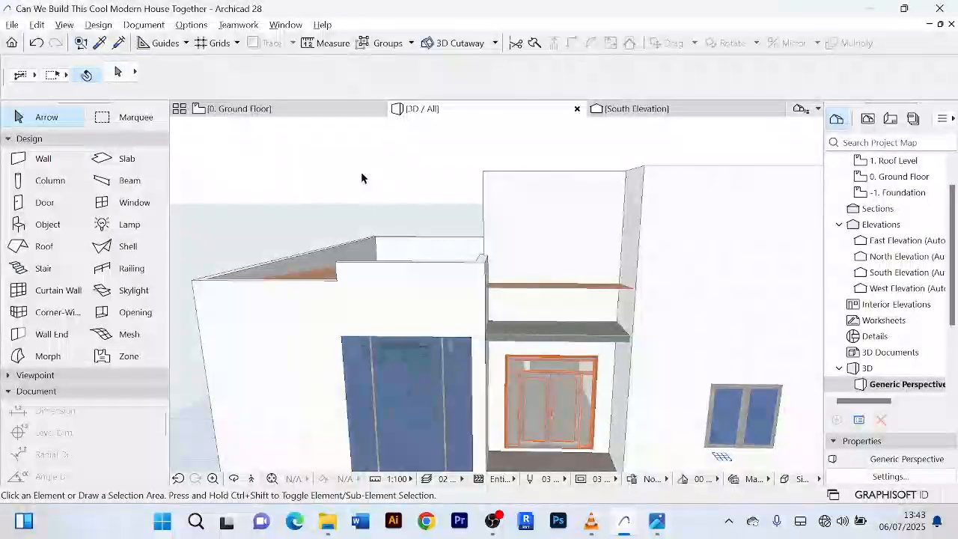
- Transfer all settings of the south wall's west segment to the roof-level wall at the back of the entrance recess
{"action": "left_click", "coordinate": [569, 201]}
{"action": "scroll", "coordinate": [568, 202], "scroll_direction": "down", "scroll_amount": 1}
{"action": "middle_click_drag", "start_coordinate": [568, 202], "coordinate": [590, 179], "text": "shift"}
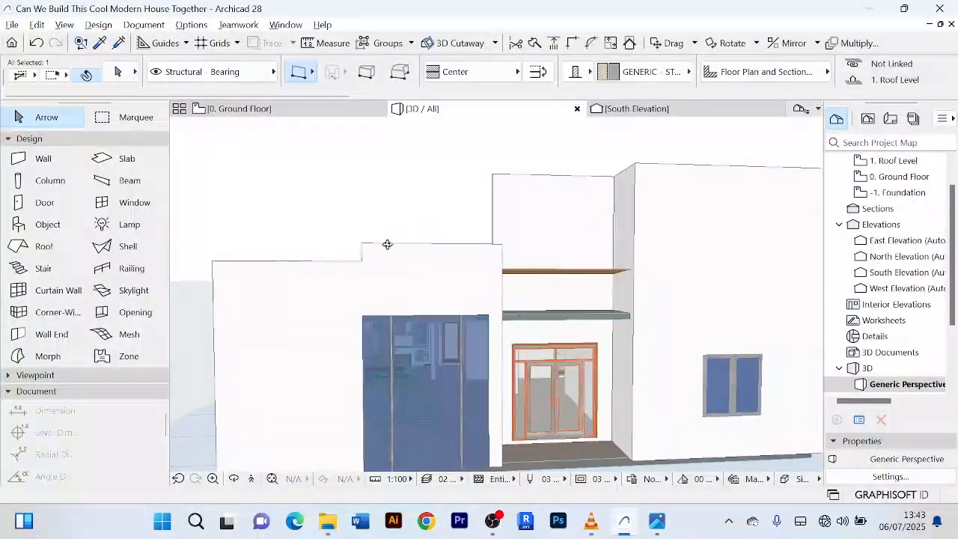
{"action": "left_click", "coordinate": [289, 280]}
{"action": "left_click", "coordinate": [317, 193]}
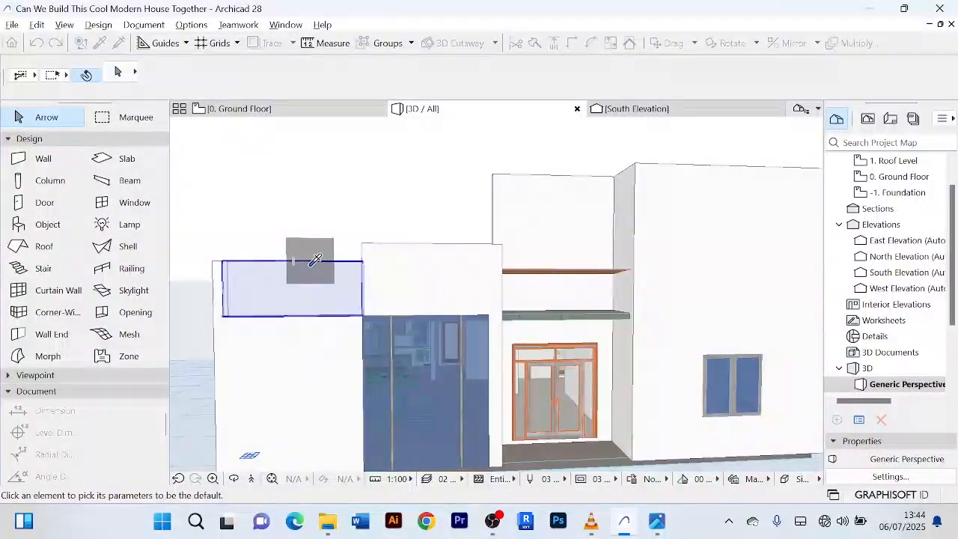
{"action": "left_click", "coordinate": [315, 259], "text": "alt"}
{"action": "left_click", "coordinate": [119, 44]}
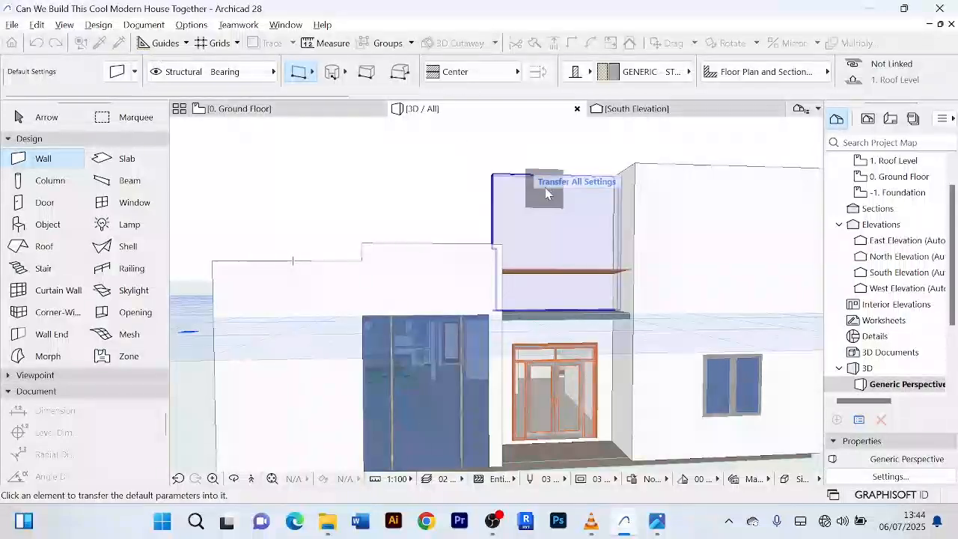
{"action": "left_click", "coordinate": [548, 189]}
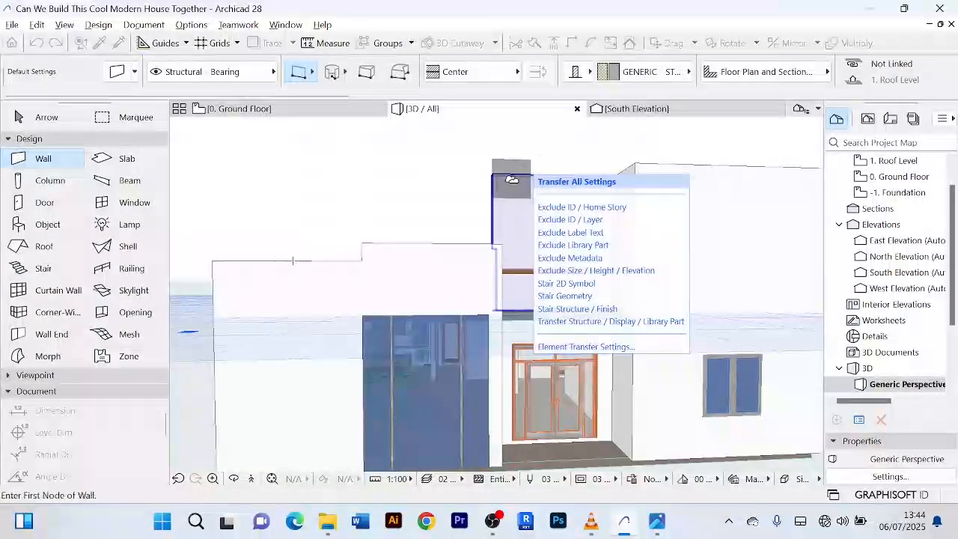
{"action": "left_click", "coordinate": [511, 182]}
{"action": "middle_click_drag", "start_coordinate": [517, 180], "coordinate": [464, 255], "text": "shift"}
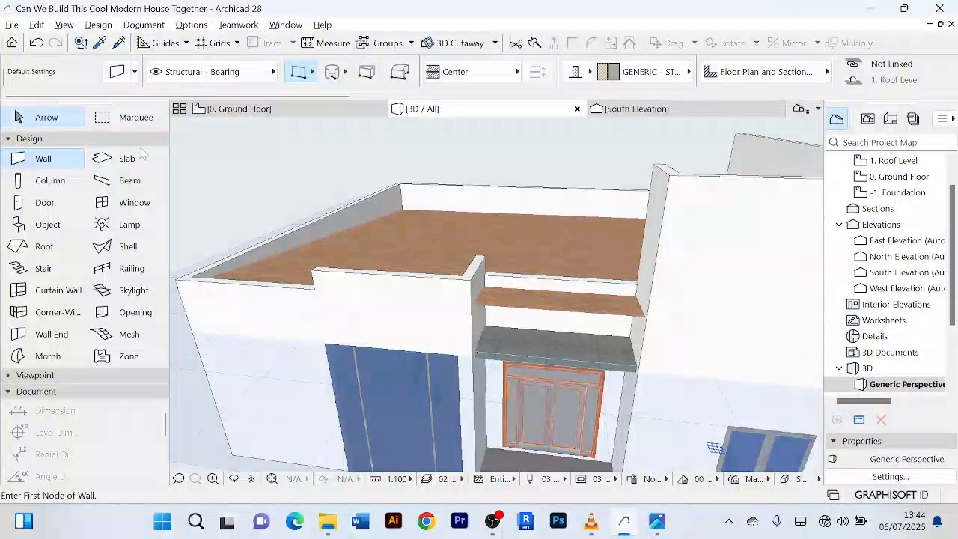
- Examine from above how the roof plane and canopy slab sit between the side walls of the entrance recess
{"action": "scroll", "coordinate": [626, 322], "scroll_direction": "up", "scroll_amount": 5}
{"action": "scroll", "coordinate": [535, 297], "scroll_direction": "up", "scroll_amount": 2}
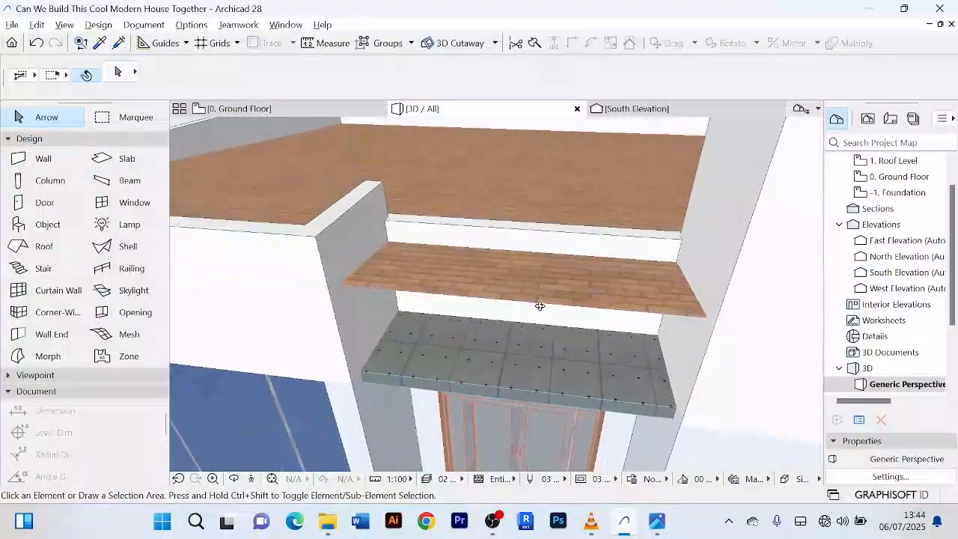
{"action": "scroll", "coordinate": [547, 381], "scroll_direction": "up", "scroll_amount": 3}
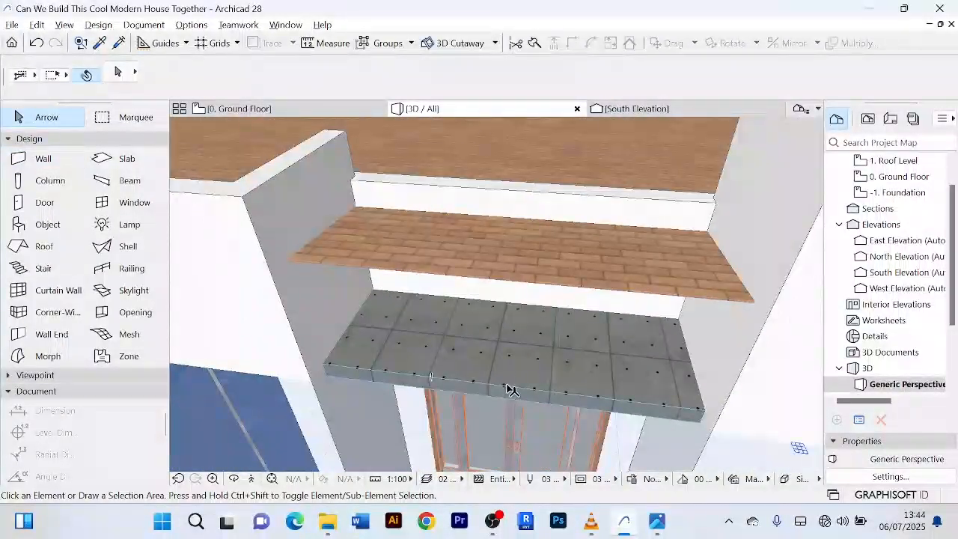
{"action": "scroll", "coordinate": [530, 372], "scroll_direction": "down", "scroll_amount": 5}
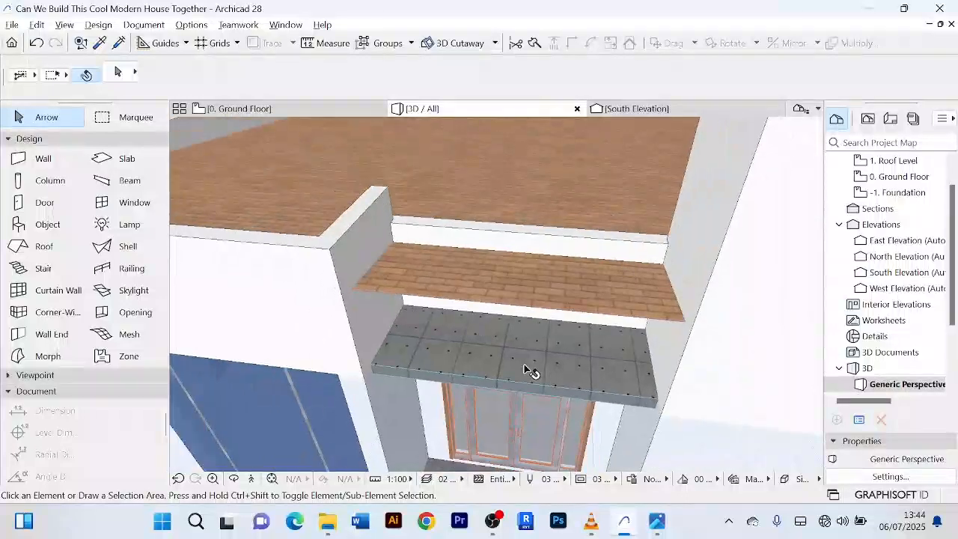
{"action": "middle_click_drag", "start_coordinate": [524, 368], "coordinate": [545, 313]}
{"action": "scroll", "coordinate": [566, 321], "scroll_direction": "up", "scroll_amount": 2}
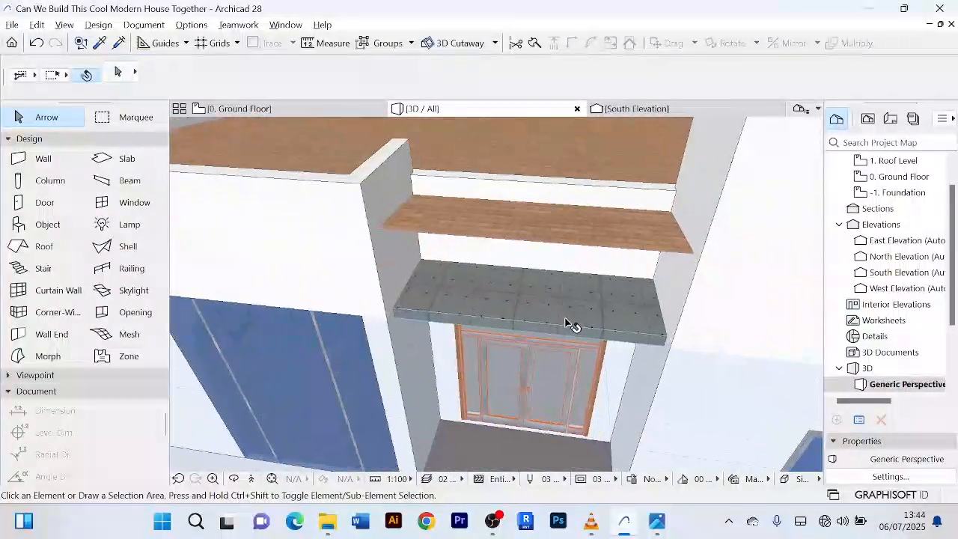
{"action": "scroll", "coordinate": [566, 322], "scroll_direction": "down", "scroll_amount": 2}
{"action": "scroll", "coordinate": [567, 322], "scroll_direction": "down", "scroll_amount": 2}
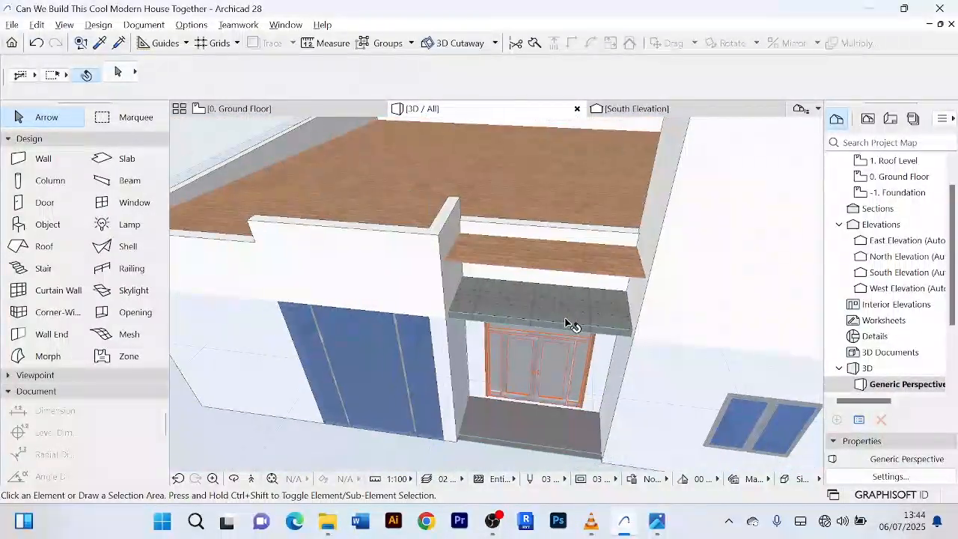
- Examine the south facade from the front, comparing the roof-level wall heights around the entrance recess
{"action": "middle_click_drag", "start_coordinate": [567, 321], "coordinate": [578, 267], "text": "shift"}
{"action": "scroll", "coordinate": [577, 274], "scroll_direction": "down", "scroll_amount": 2}
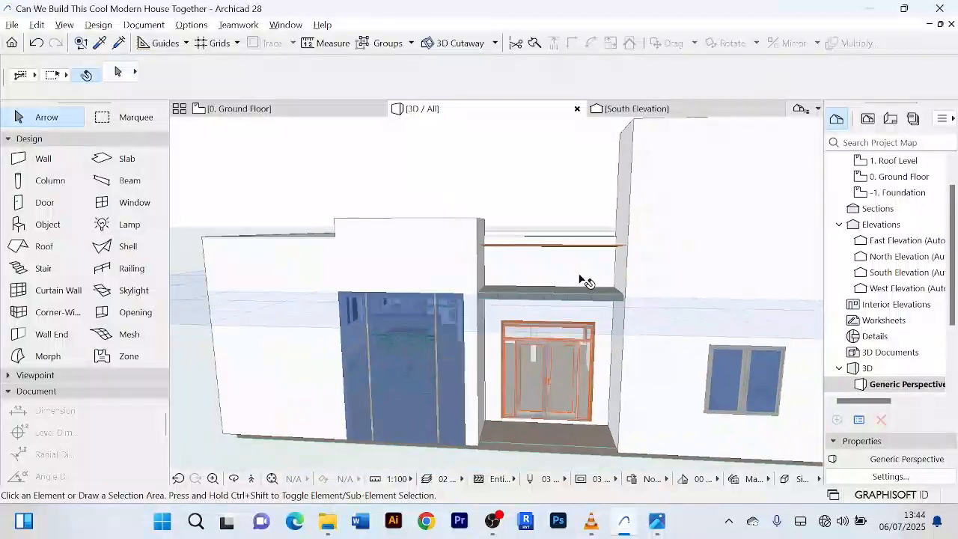
{"action": "right_click", "coordinate": [509, 166]}
{"action": "left_click", "coordinate": [524, 233]}
{"action": "scroll", "coordinate": [503, 215], "scroll_direction": "down", "scroll_amount": 3}
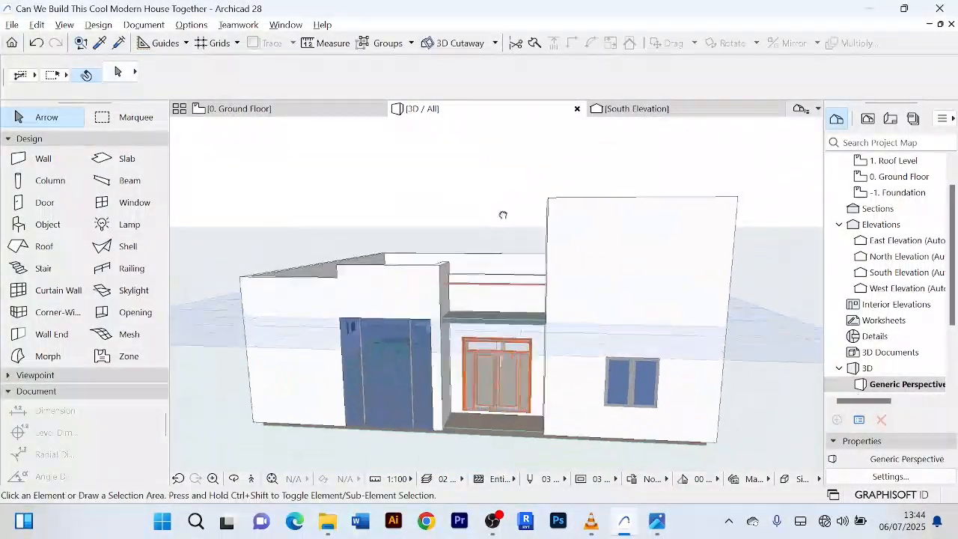
{"action": "scroll", "coordinate": [628, 258], "scroll_direction": "up", "scroll_amount": 2}
{"action": "middle_click_drag", "start_coordinate": [485, 207], "coordinate": [491, 220], "text": "shift"}
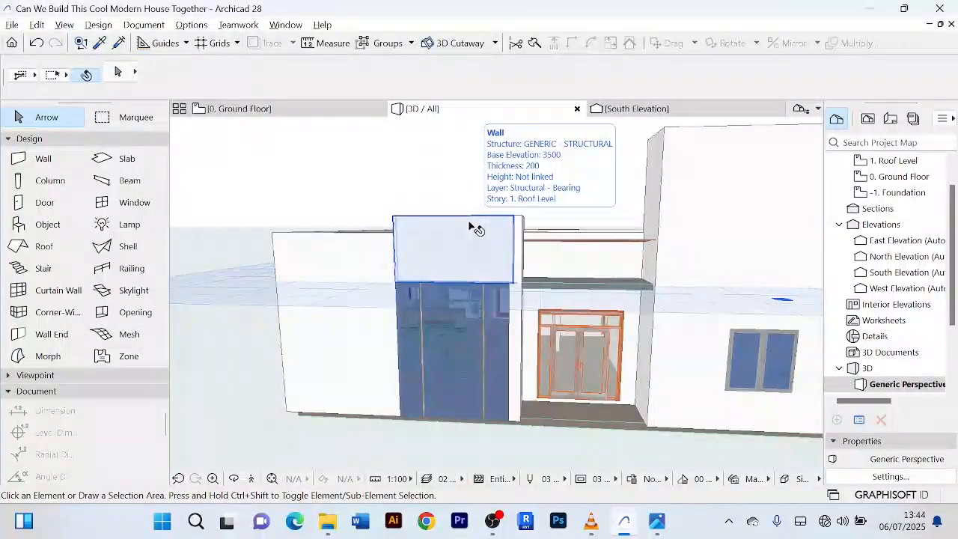
{"action": "scroll", "coordinate": [436, 168], "scroll_direction": "down", "scroll_amount": 4}
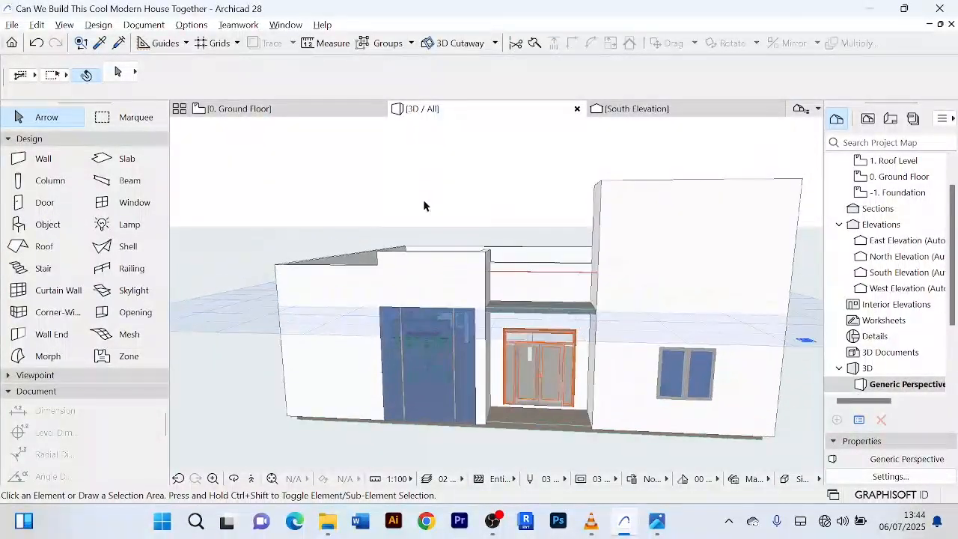
- Transfer all settings of the wall above the glazed opening to the entrance recess's east side wall and the south wall above the window
{"action": "left_click", "coordinate": [100, 43]}
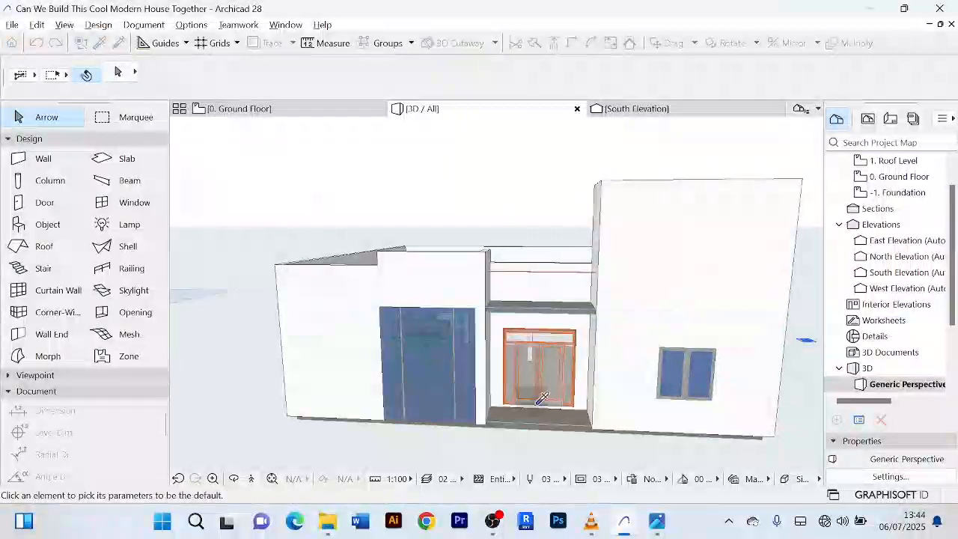
{"action": "left_click", "coordinate": [447, 253]}
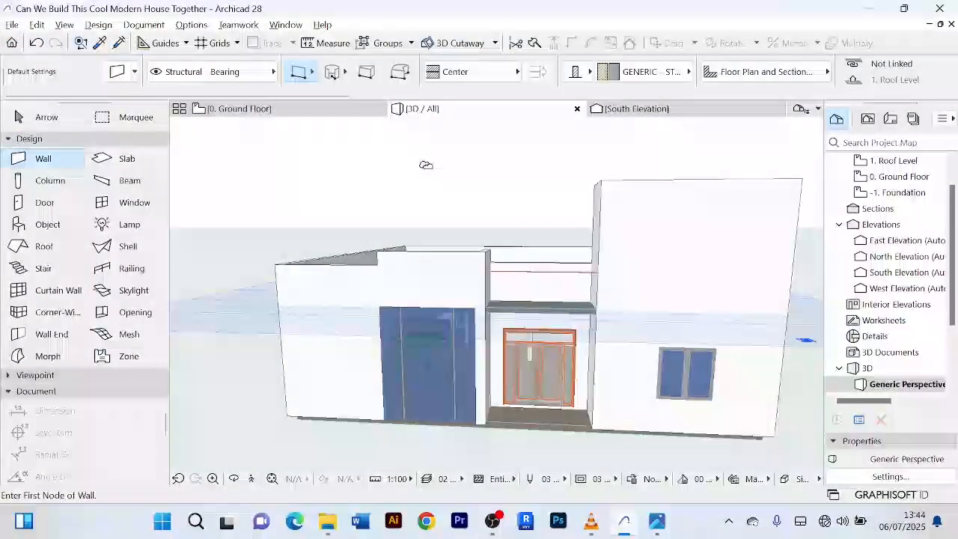
{"action": "left_click", "coordinate": [120, 43]}
{"action": "middle_click_drag", "start_coordinate": [441, 195], "coordinate": [607, 193], "text": "shift"}
{"action": "left_click", "coordinate": [601, 196]}
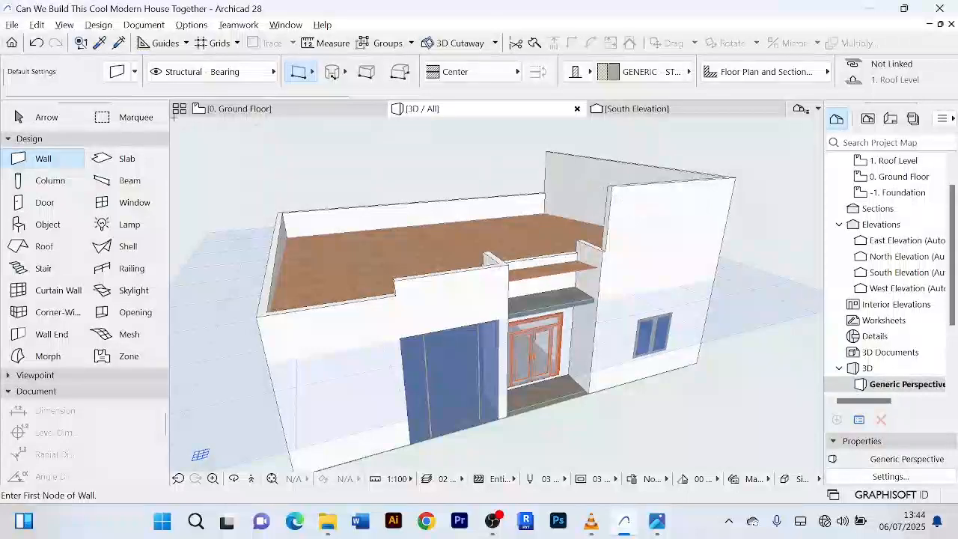
{"action": "left_click", "coordinate": [118, 43]}
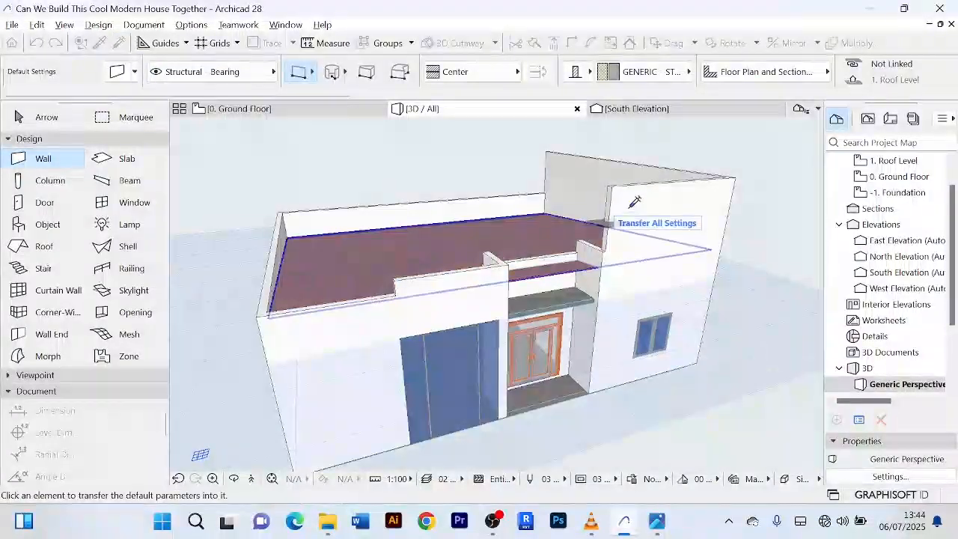
{"action": "left_click", "coordinate": [611, 202]}
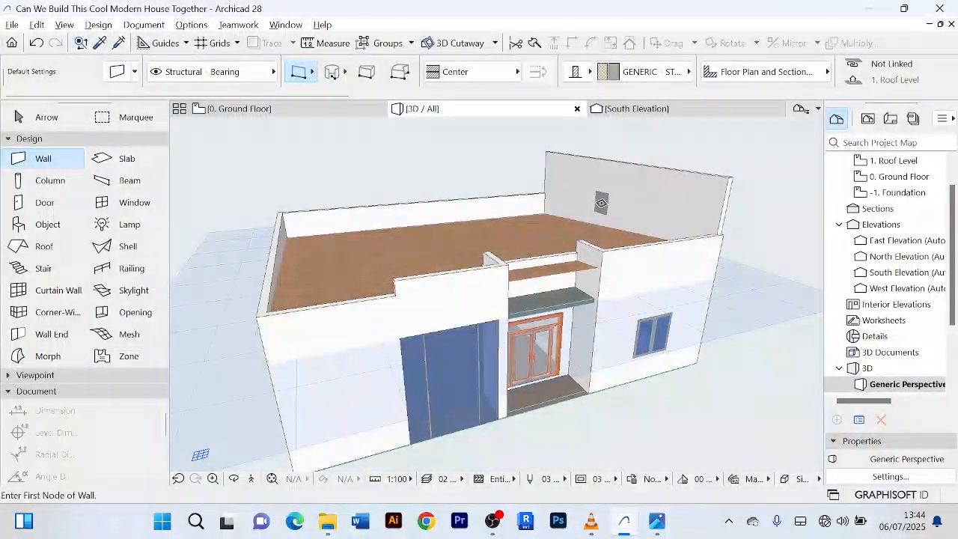
- Transfer all settings of the matched roof-level walls to the taller east perimeter wall on the Roof Level story
{"action": "left_click", "coordinate": [119, 43]}
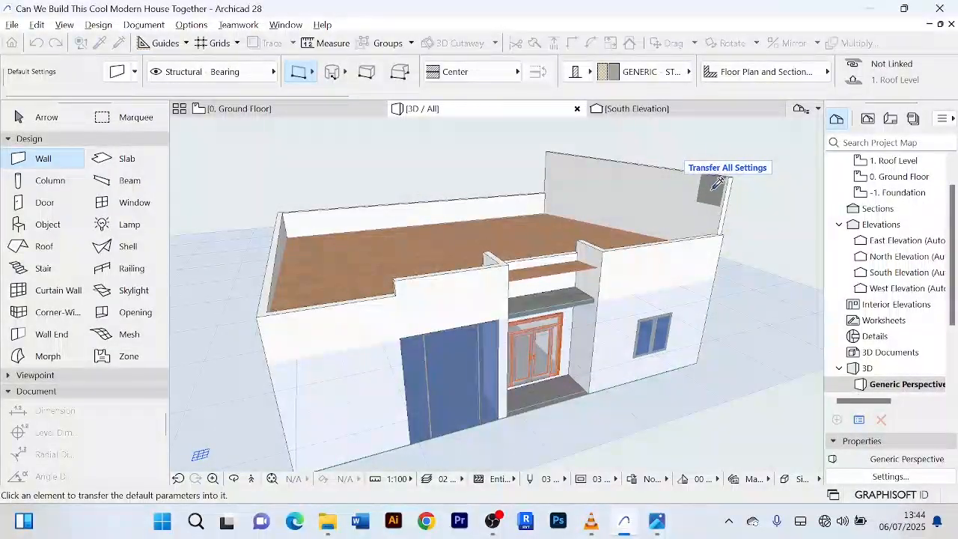
{"action": "scroll", "coordinate": [707, 186], "scroll_direction": "up", "scroll_amount": 2}
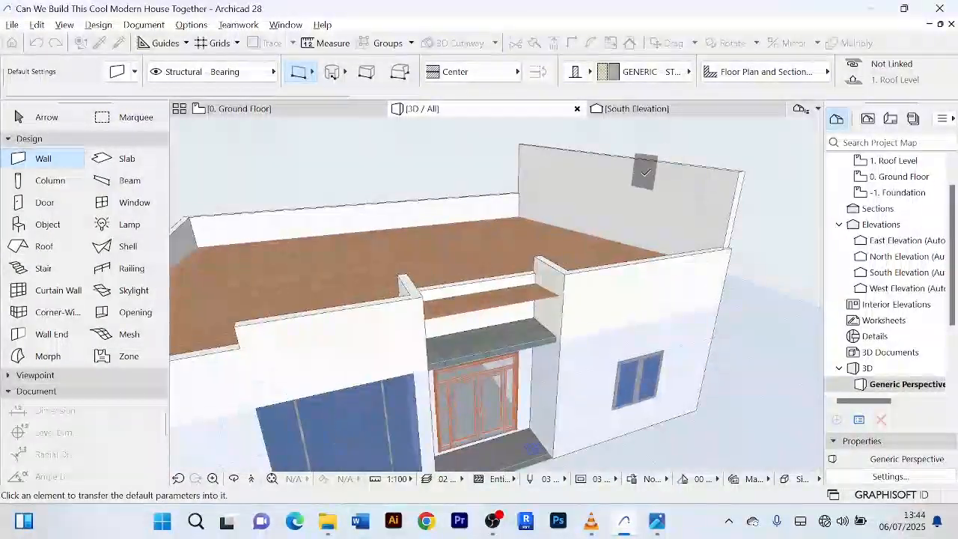
{"action": "left_click", "coordinate": [645, 174]}
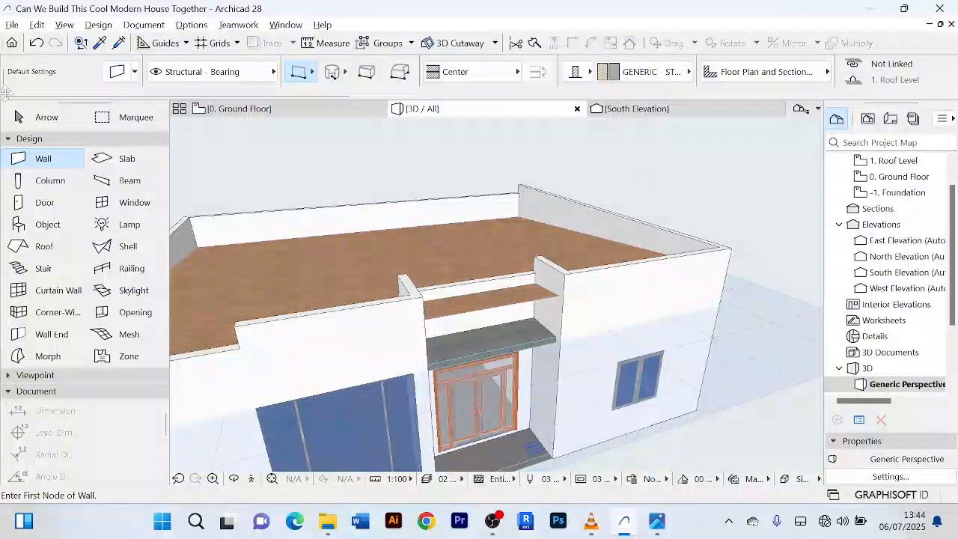
{"action": "left_click", "coordinate": [41, 117]}
- Examine the south facade from the front, comparing the roof-level wall tops on both sides of the entrance recess
{"action": "scroll", "coordinate": [632, 247], "scroll_direction": "down", "scroll_amount": 5}
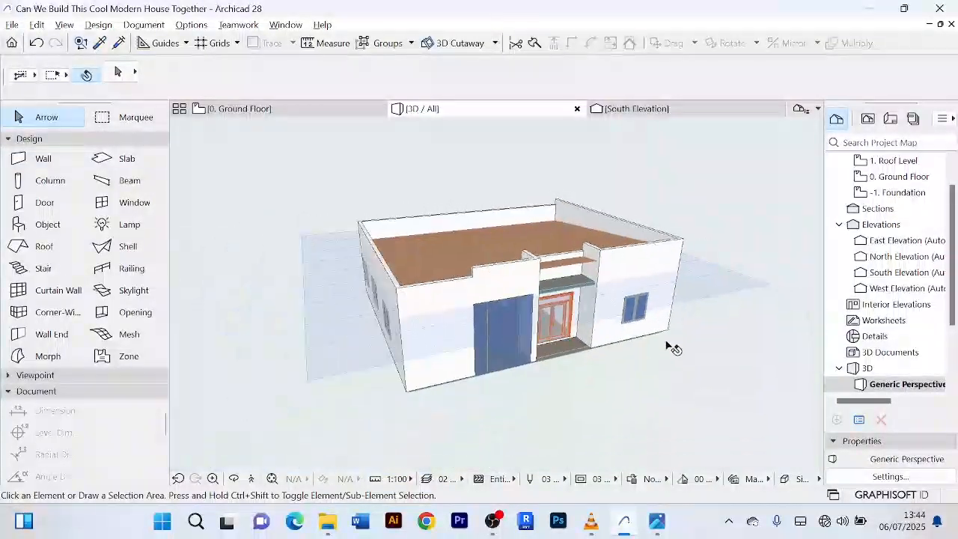
{"action": "left_click_drag", "start_coordinate": [669, 346], "coordinate": [564, 417]}
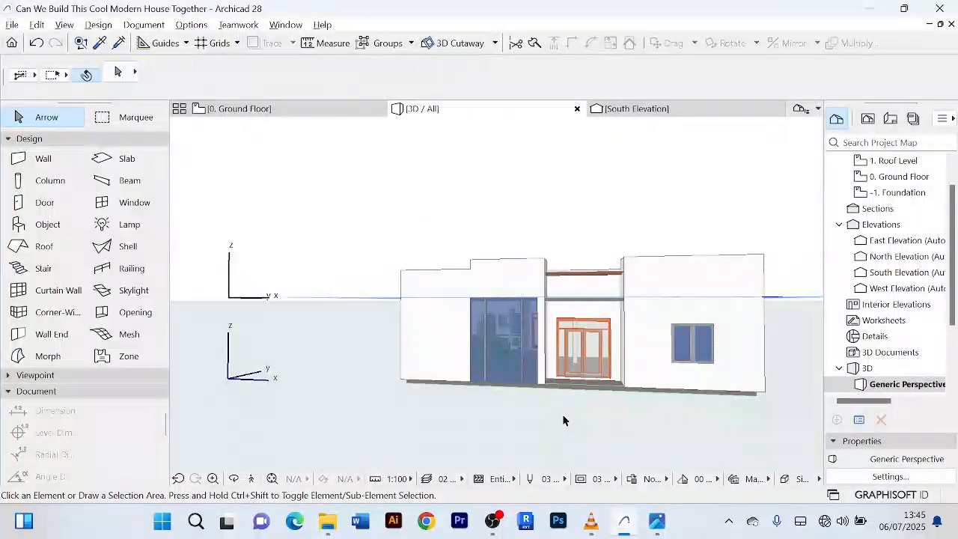
{"action": "scroll", "coordinate": [676, 256], "scroll_direction": "up", "scroll_amount": 5}
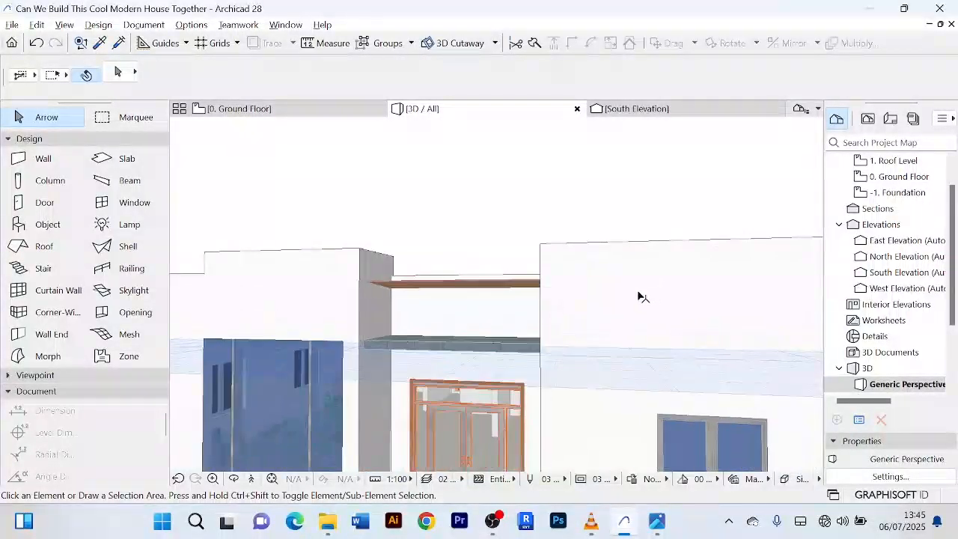
{"action": "scroll", "coordinate": [606, 291], "scroll_direction": "down", "scroll_amount": 1}
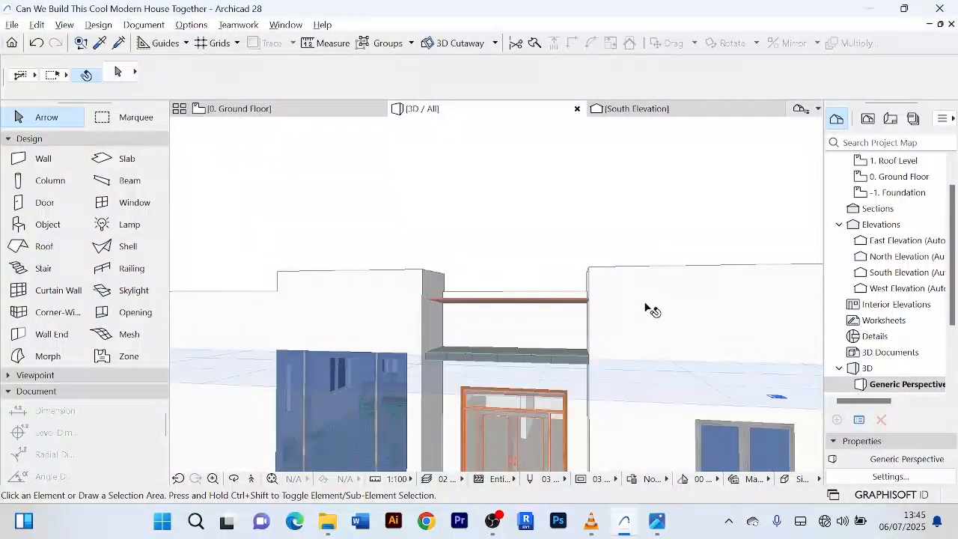
{"action": "scroll", "coordinate": [647, 309], "scroll_direction": "down", "scroll_amount": 3}
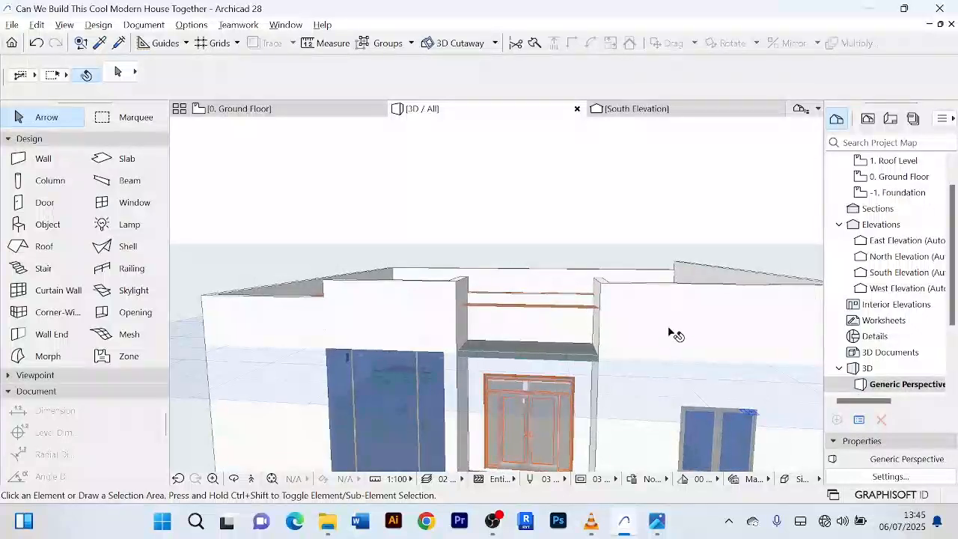
{"action": "left_click_drag", "start_coordinate": [669, 334], "coordinate": [621, 302]}
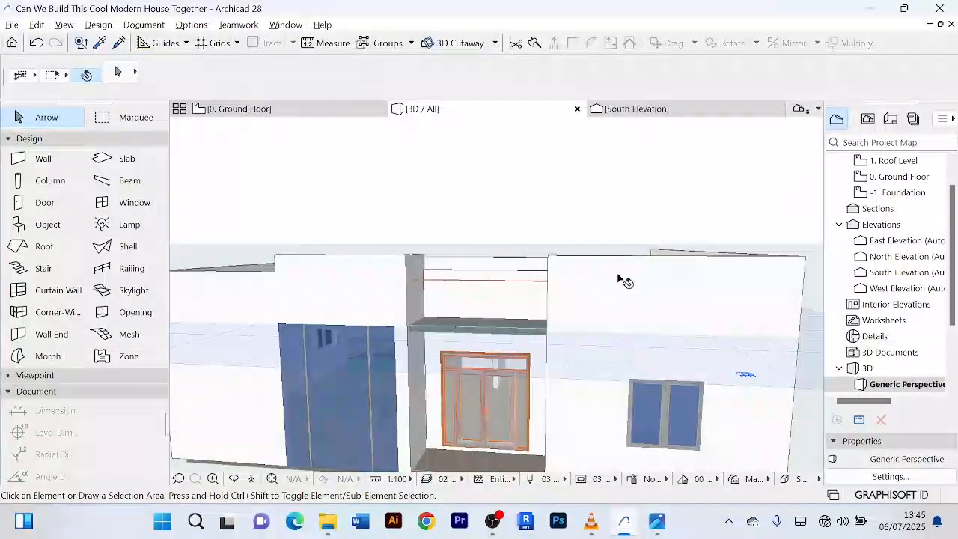
{"action": "mouse_move", "coordinate": [618, 274]}
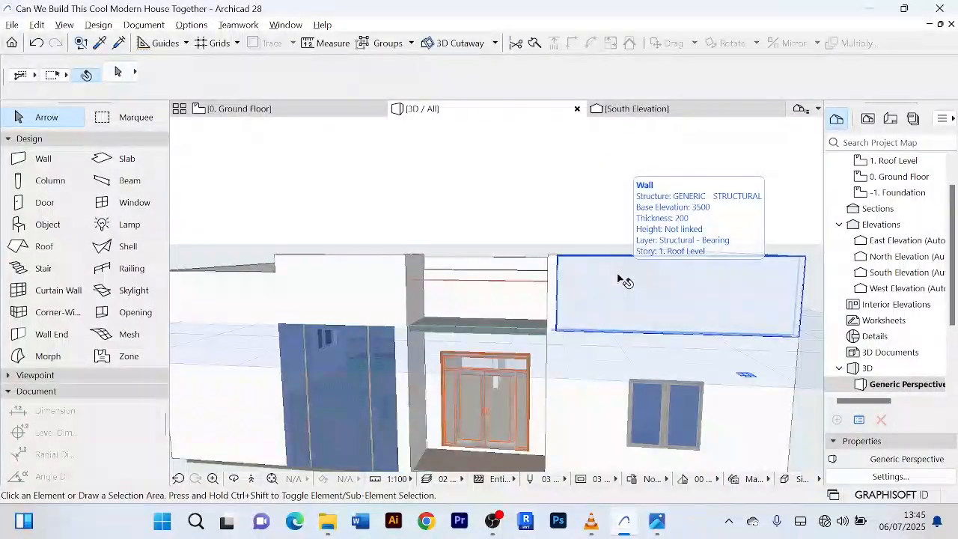
{"action": "scroll", "coordinate": [637, 274], "scroll_direction": "up", "scroll_amount": 2}
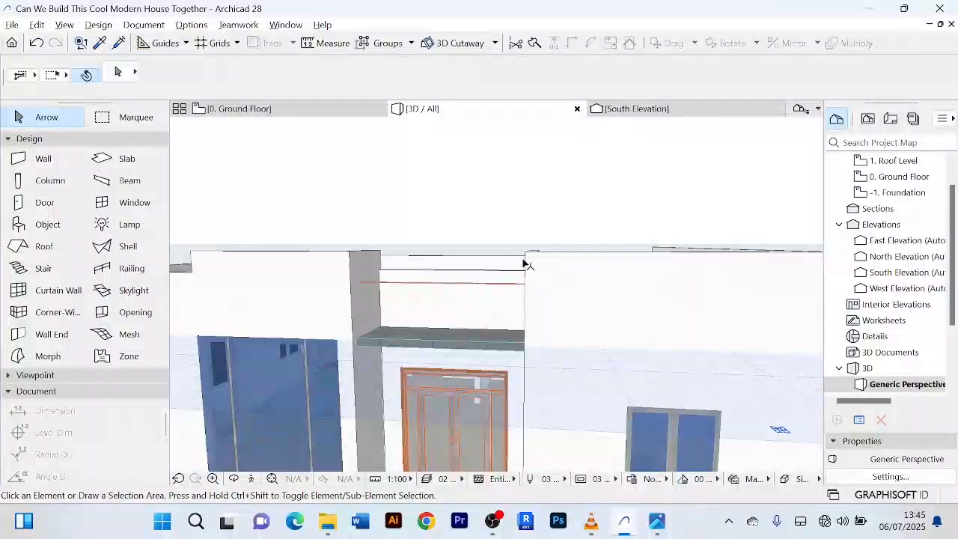
{"action": "scroll", "coordinate": [524, 262], "scroll_direction": "up", "scroll_amount": 2}
{"action": "scroll", "coordinate": [714, 259], "scroll_direction": "down", "scroll_amount": 2}
{"action": "middle_click_drag", "start_coordinate": [714, 259], "coordinate": [615, 252]}
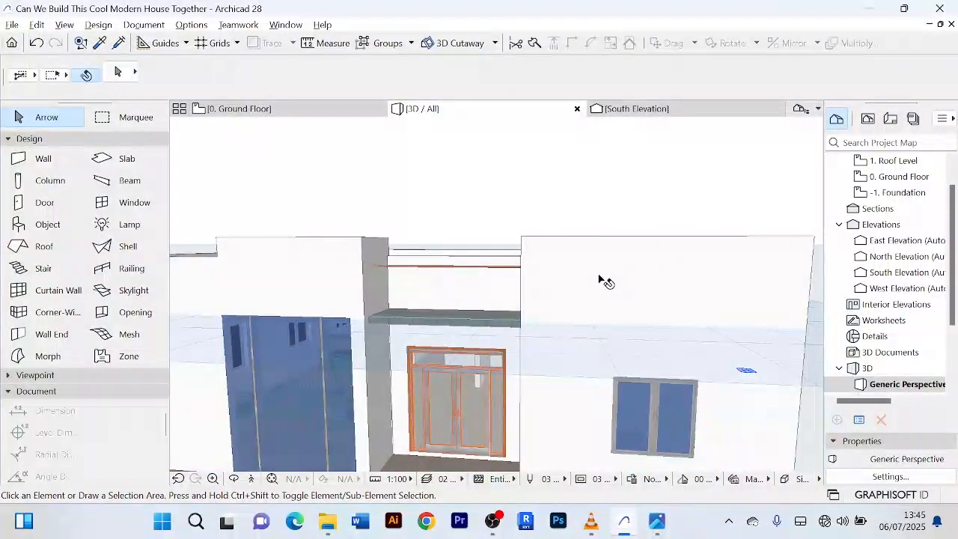
{"action": "scroll", "coordinate": [627, 265], "scroll_direction": "down", "scroll_amount": 2}
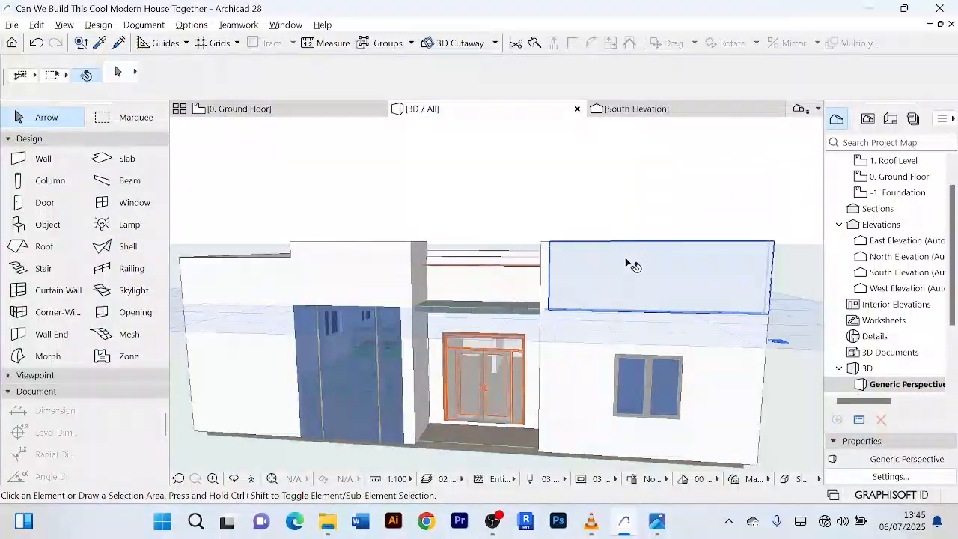
{"action": "scroll", "coordinate": [572, 185], "scroll_direction": "up", "scroll_amount": 1}
{"action": "scroll", "coordinate": [573, 185], "scroll_direction": "down", "scroll_amount": 2}
- Inspect the perimeter walls and roof plane from the rear and around the house back to the entrance facade
{"action": "middle_click_drag", "start_coordinate": [574, 187], "coordinate": [409, 220], "text": "shift"}
{"action": "scroll", "coordinate": [573, 214], "scroll_direction": "up", "scroll_amount": 1}
{"action": "scroll", "coordinate": [603, 240], "scroll_direction": "down", "scroll_amount": 2}
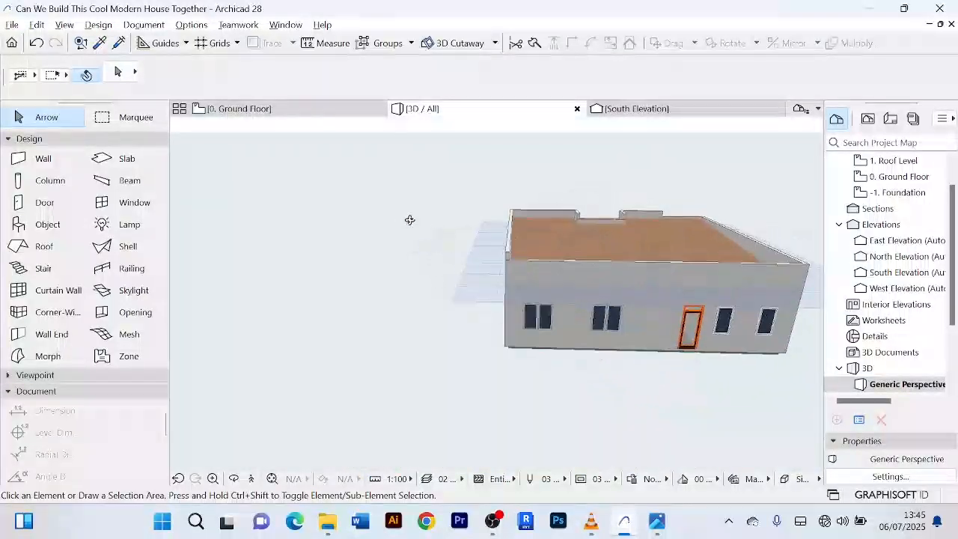
{"action": "scroll", "coordinate": [516, 265], "scroll_direction": "up", "scroll_amount": 1}
{"action": "middle_click_drag", "start_coordinate": [520, 257], "coordinate": [556, 268], "text": "shift"}
{"action": "scroll", "coordinate": [677, 298], "scroll_direction": "down", "scroll_amount": 4}
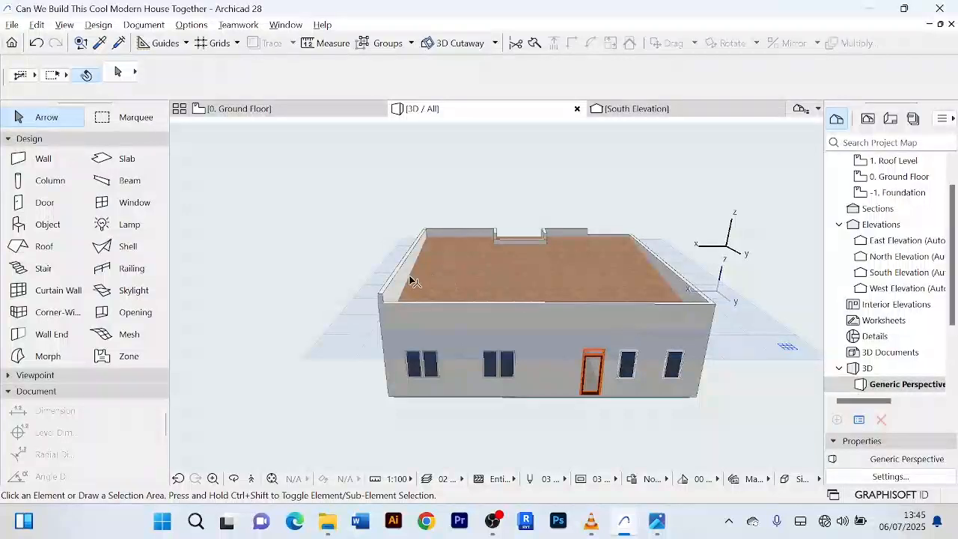
{"action": "middle_click_drag", "start_coordinate": [410, 281], "coordinate": [537, 419], "text": "shift"}
{"action": "left_click", "coordinate": [528, 410]}
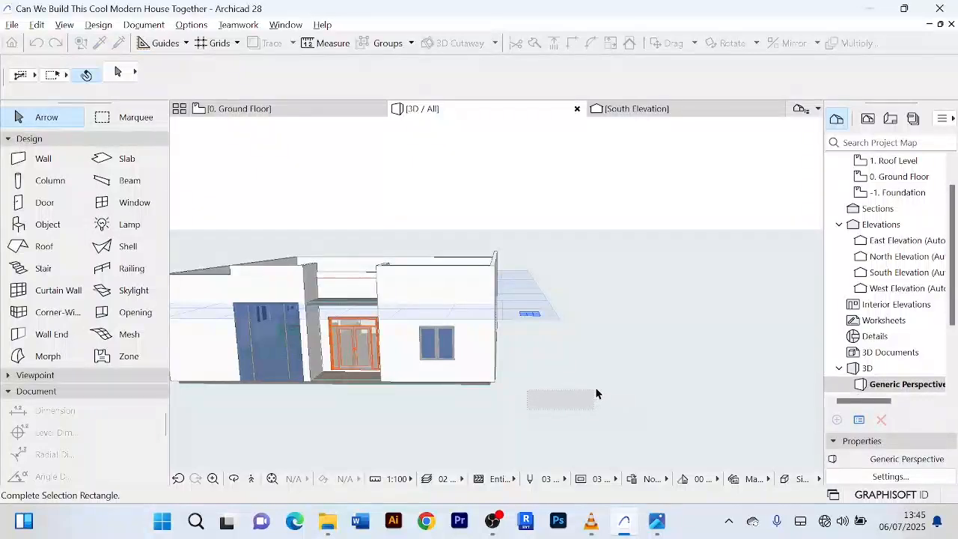
{"action": "right_click", "coordinate": [606, 323]}
{"action": "left_click", "coordinate": [641, 400]}
{"action": "middle_click_drag", "start_coordinate": [596, 376], "coordinate": [636, 366], "text": "shift"}
- Select the roof plane and examine from above where it extends over the entrance recess canopy
{"action": "scroll", "coordinate": [529, 257], "scroll_direction": "up", "scroll_amount": 5}
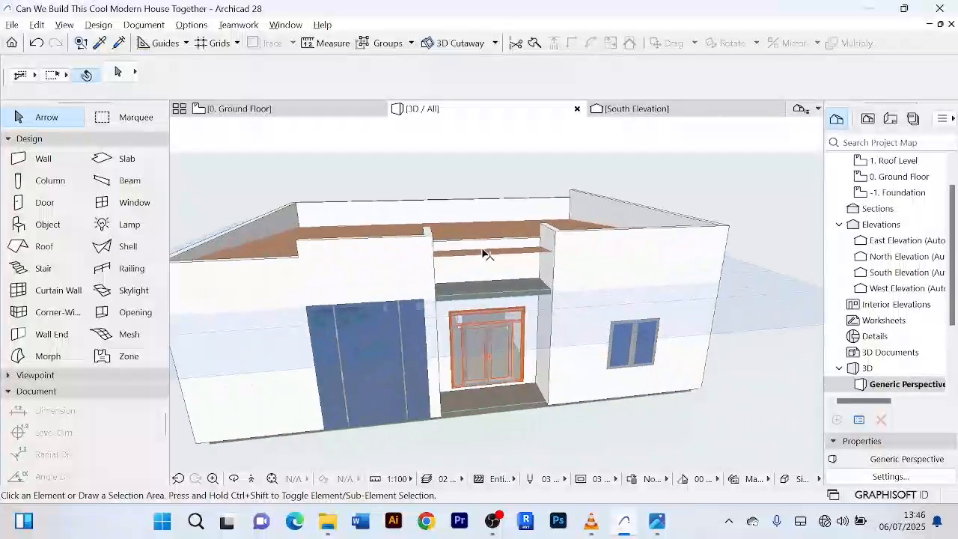
{"action": "scroll", "coordinate": [483, 255], "scroll_direction": "up", "scroll_amount": 2}
{"action": "left_click", "coordinate": [478, 258]}
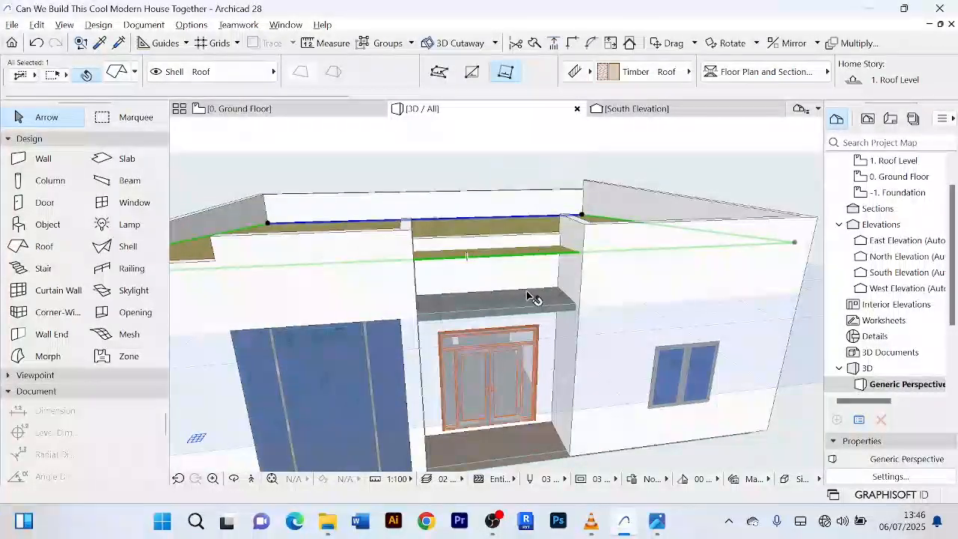
{"action": "scroll", "coordinate": [533, 298], "scroll_direction": "down", "scroll_amount": 3}
{"action": "middle_click_drag", "start_coordinate": [533, 298], "coordinate": [503, 369], "text": "shift"}
{"action": "scroll", "coordinate": [467, 387], "scroll_direction": "up", "scroll_amount": 2}
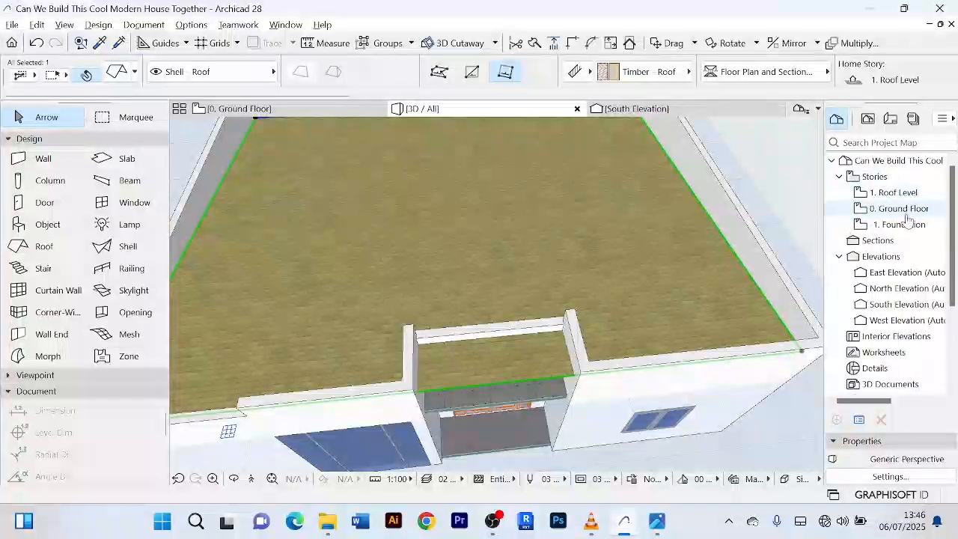
- Open the Roof Level floor plan and select the roof plane at the gap in the south wall
{"action": "double_click", "coordinate": [902, 195]}
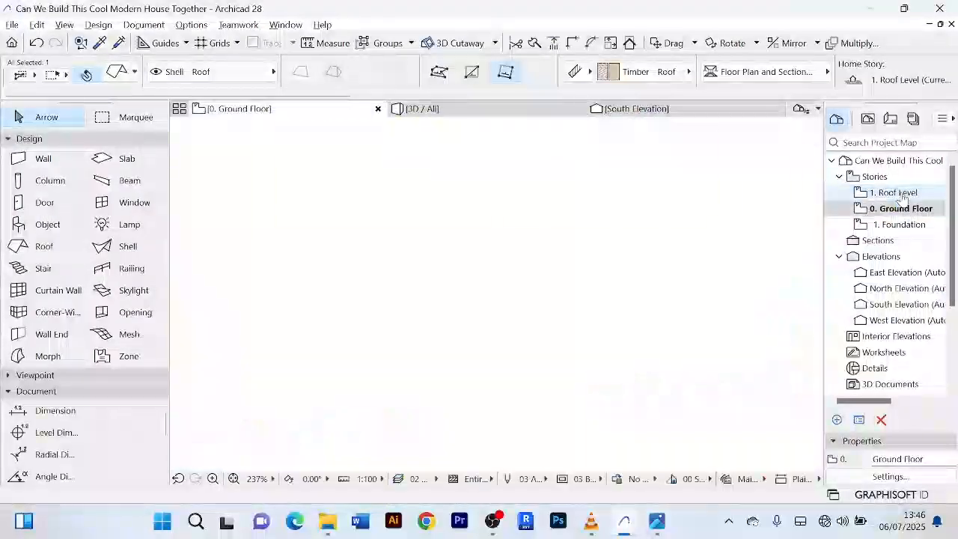
{"action": "scroll", "coordinate": [644, 304], "scroll_direction": "down", "scroll_amount": 5}
{"action": "middle_click_drag", "start_coordinate": [641, 304], "coordinate": [537, 323]}
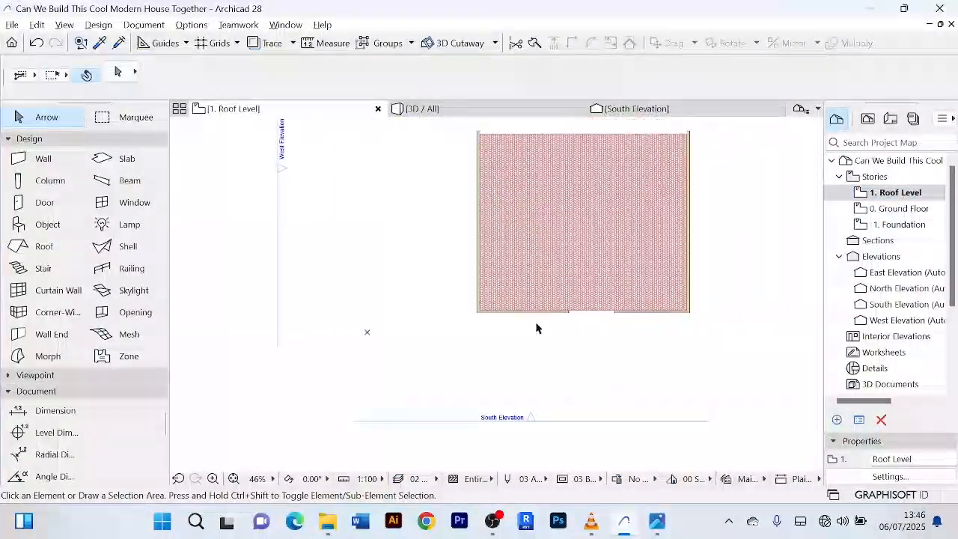
{"action": "scroll", "coordinate": [615, 310], "scroll_direction": "up", "scroll_amount": 4}
{"action": "left_click", "coordinate": [591, 302]}
{"action": "scroll", "coordinate": [594, 300], "scroll_direction": "up", "scroll_amount": 2}
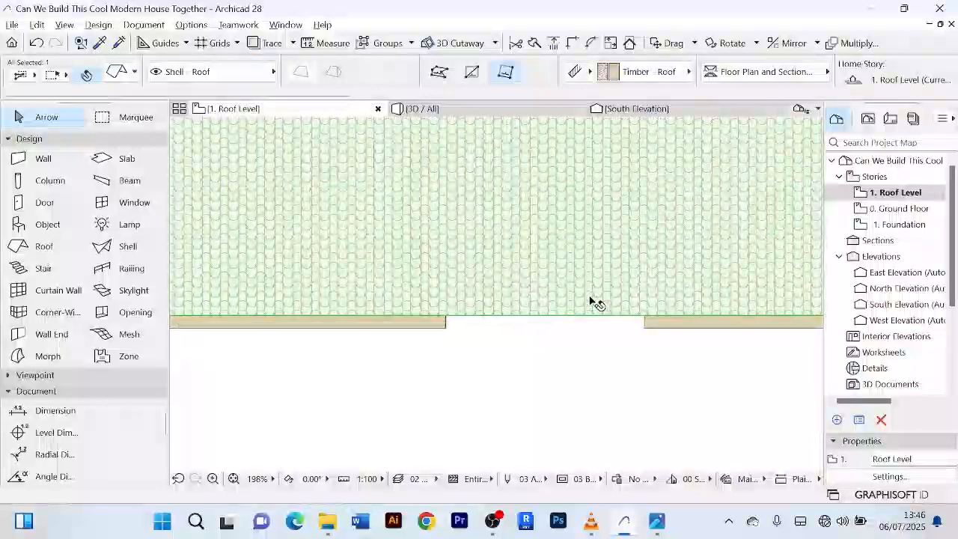
{"action": "scroll", "coordinate": [594, 301], "scroll_direction": "down", "scroll_amount": 4}
{"action": "scroll", "coordinate": [575, 342], "scroll_direction": "down", "scroll_amount": 3}
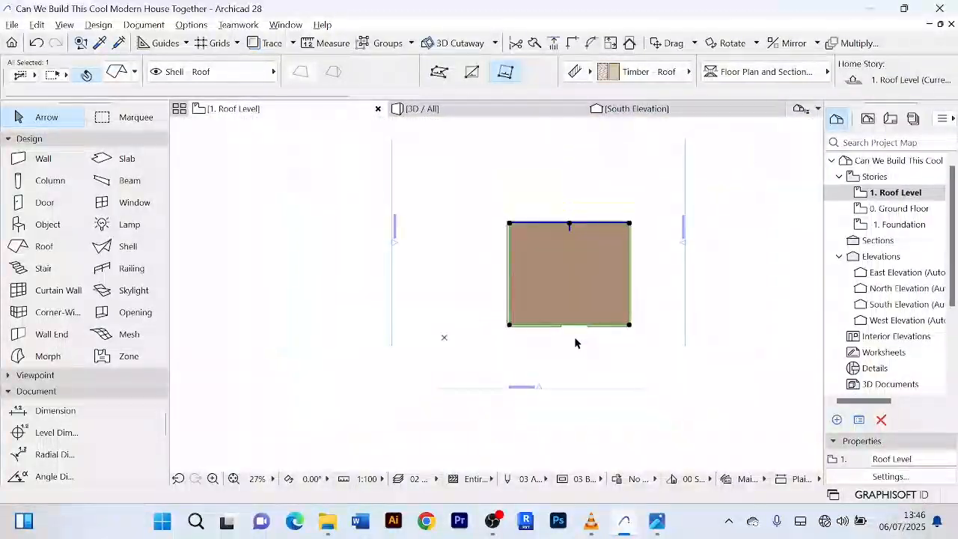
{"action": "scroll", "coordinate": [574, 338], "scroll_direction": "up", "scroll_amount": 6}
{"action": "scroll", "coordinate": [554, 312], "scroll_direction": "up", "scroll_amount": 4}
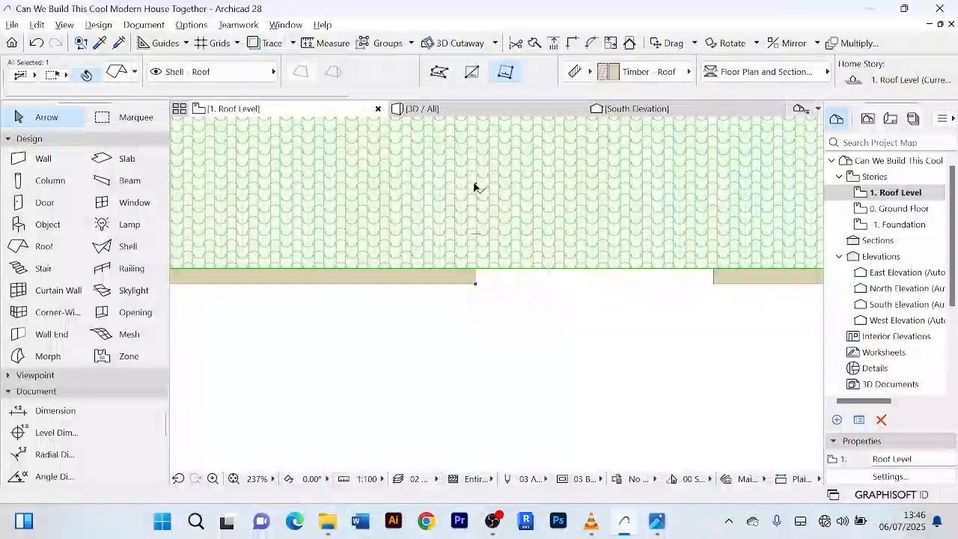
{"action": "scroll", "coordinate": [658, 247], "scroll_direction": "down", "scroll_amount": 4}
- Return to the 3D view and cut a rectangular hole about 3320 mm wide in the roof plane over the entrance recess
{"action": "key", "text": "F3"}
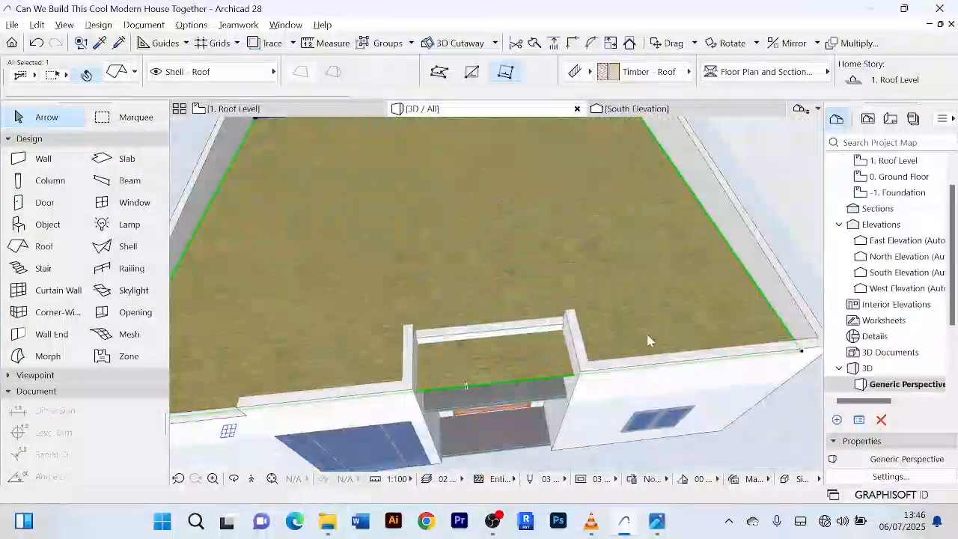
{"action": "scroll", "coordinate": [544, 338], "scroll_direction": "down", "scroll_amount": 2}
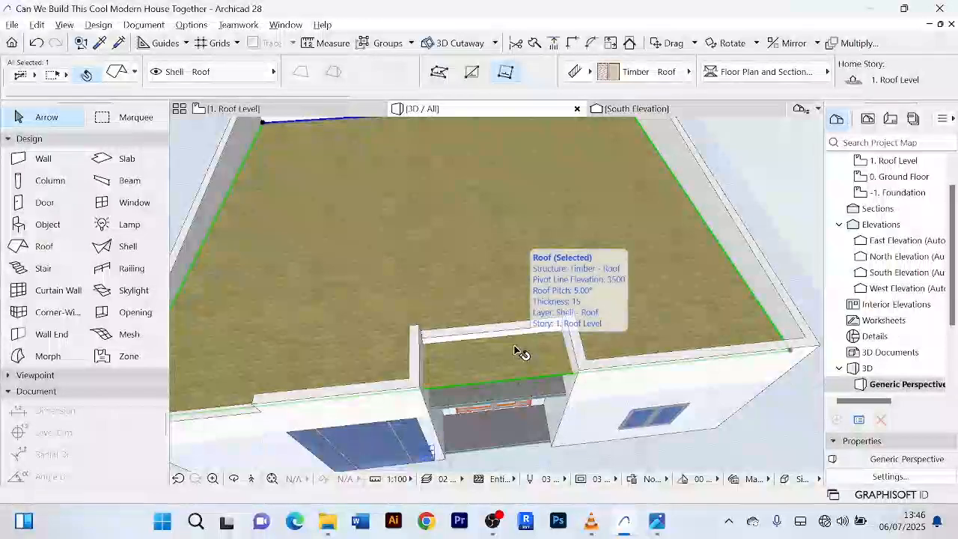
{"action": "scroll", "coordinate": [550, 284], "scroll_direction": "down", "scroll_amount": 1}
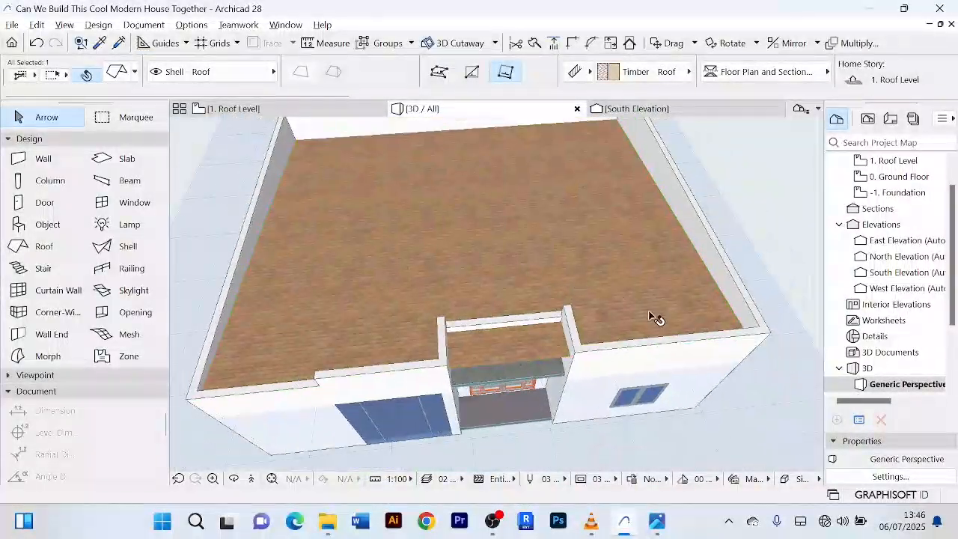
{"action": "scroll", "coordinate": [754, 347], "scroll_direction": "up", "scroll_amount": 1}
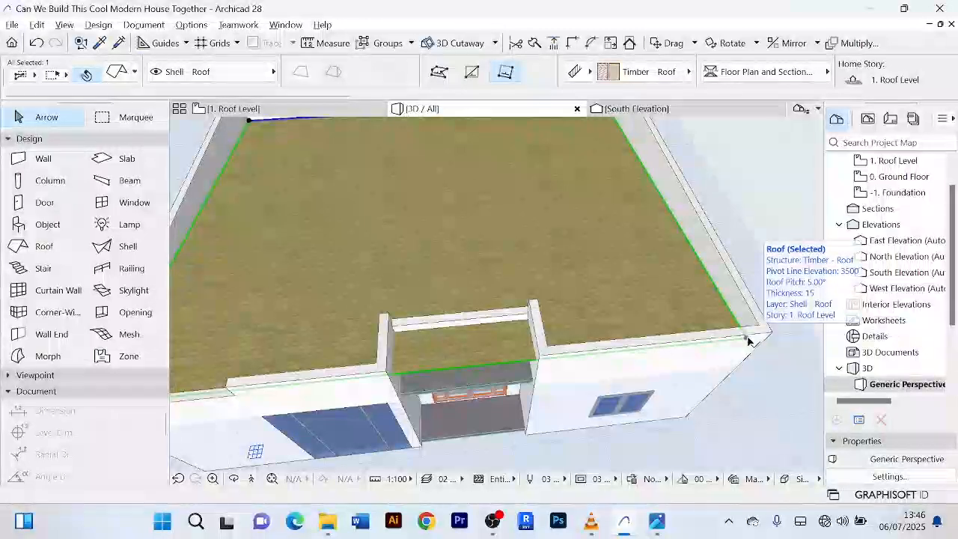
{"action": "left_click", "coordinate": [749, 341]}
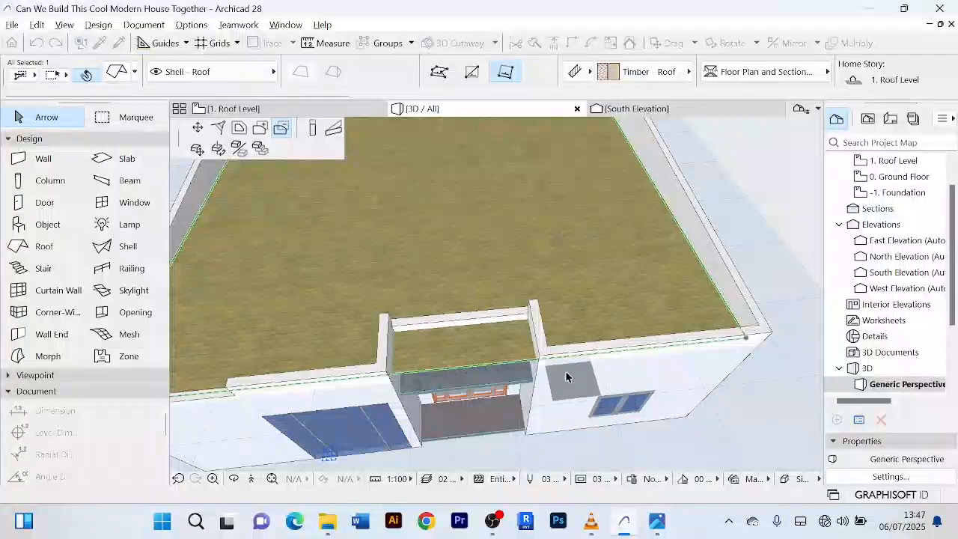
{"action": "scroll", "coordinate": [542, 362], "scroll_direction": "up", "scroll_amount": 2}
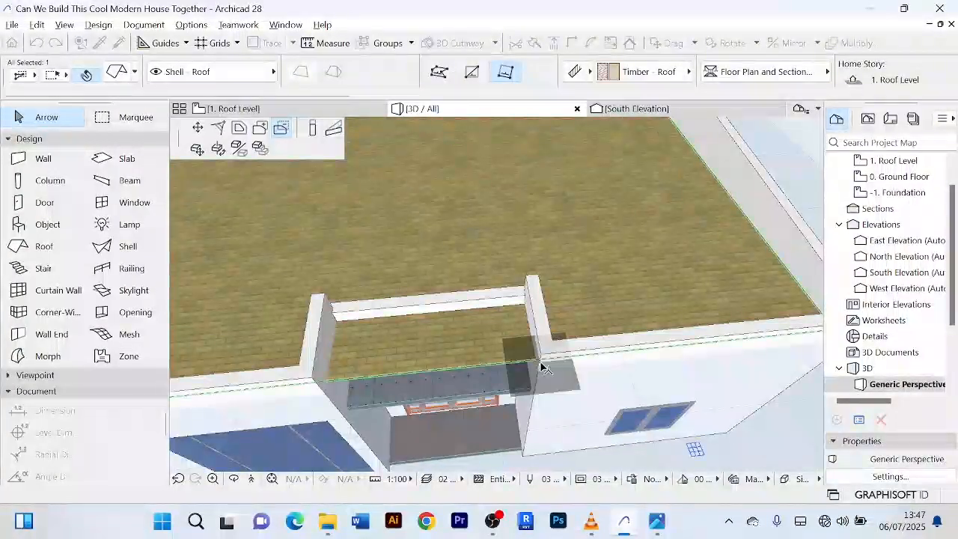
{"action": "scroll", "coordinate": [543, 366], "scroll_direction": "up", "scroll_amount": 1}
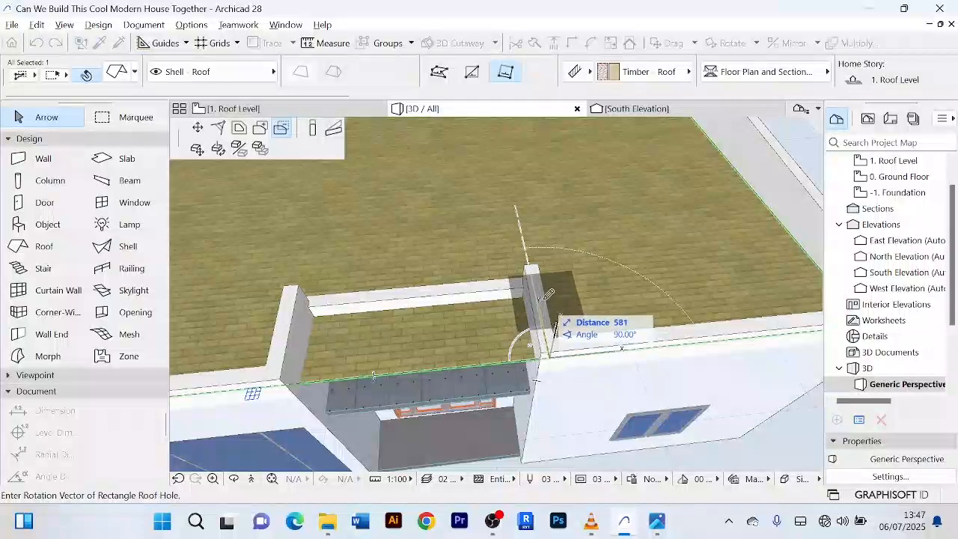
{"action": "scroll", "coordinate": [542, 288], "scroll_direction": "up", "scroll_amount": 1}
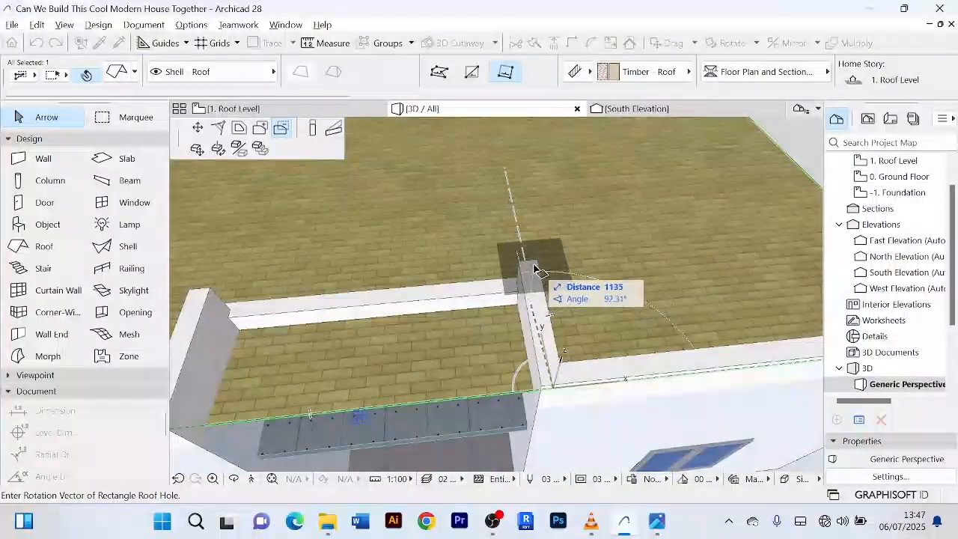
{"action": "left_click", "coordinate": [536, 265]}
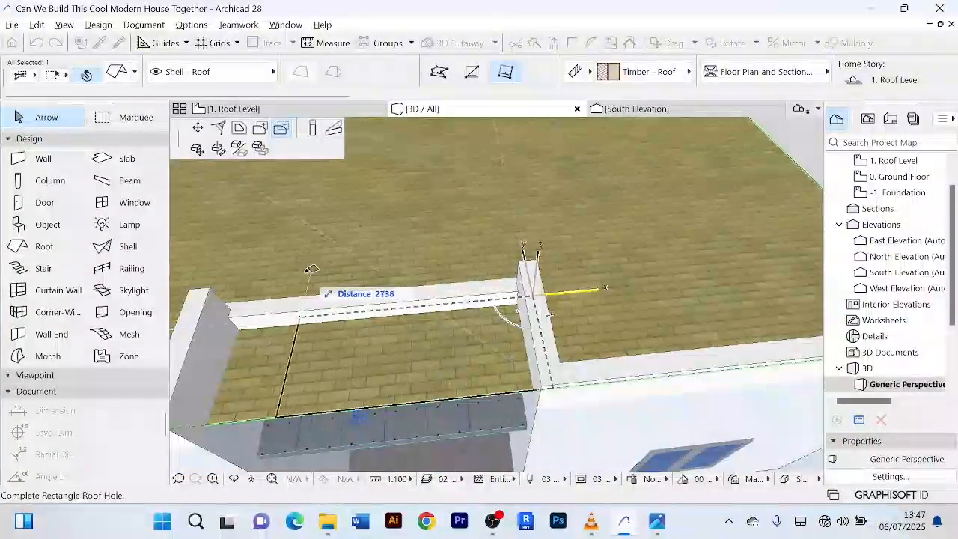
{"action": "scroll", "coordinate": [569, 257], "scroll_direction": "up", "scroll_amount": 2}
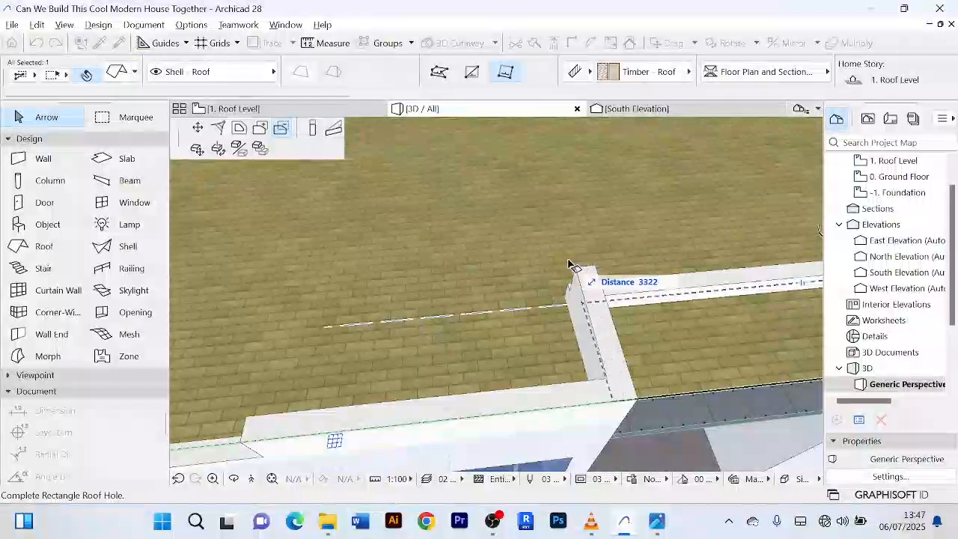
{"action": "left_click", "coordinate": [577, 265]}
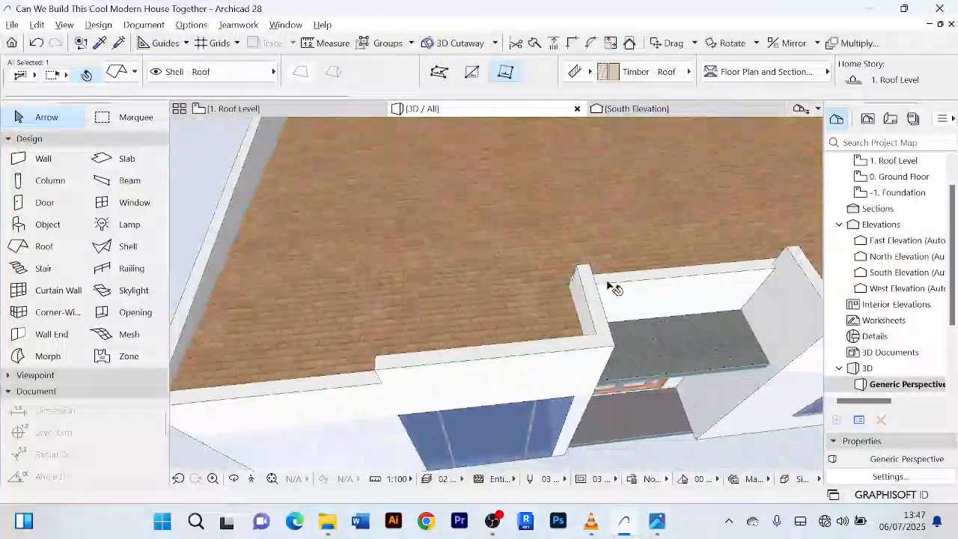
- Cut a second rectangular hole in the roof plane to remove the leftover strip beside the entrance recess's left side wall
{"action": "middle_click_drag", "start_coordinate": [474, 329], "coordinate": [548, 317]}
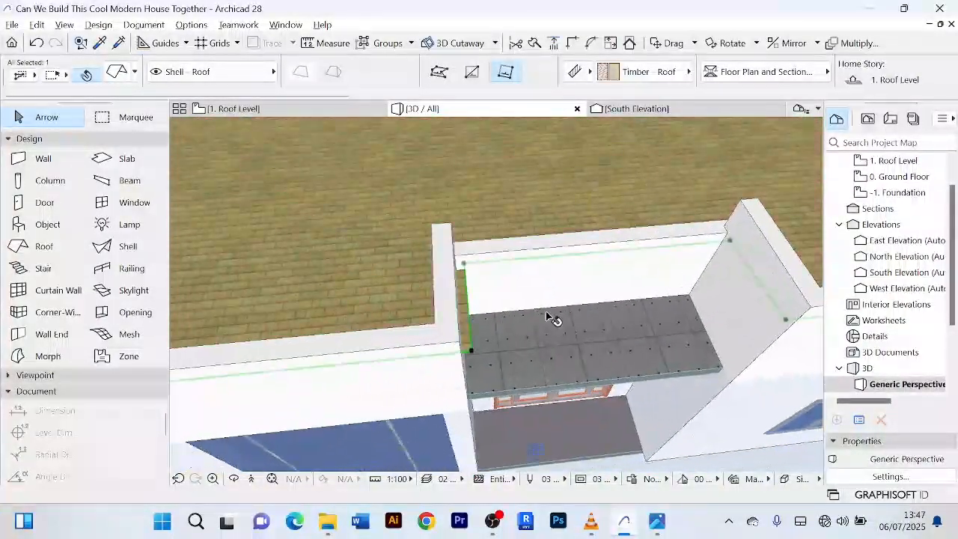
{"action": "scroll", "coordinate": [476, 354], "scroll_direction": "up", "scroll_amount": 1}
{"action": "scroll", "coordinate": [473, 356], "scroll_direction": "up", "scroll_amount": 1}
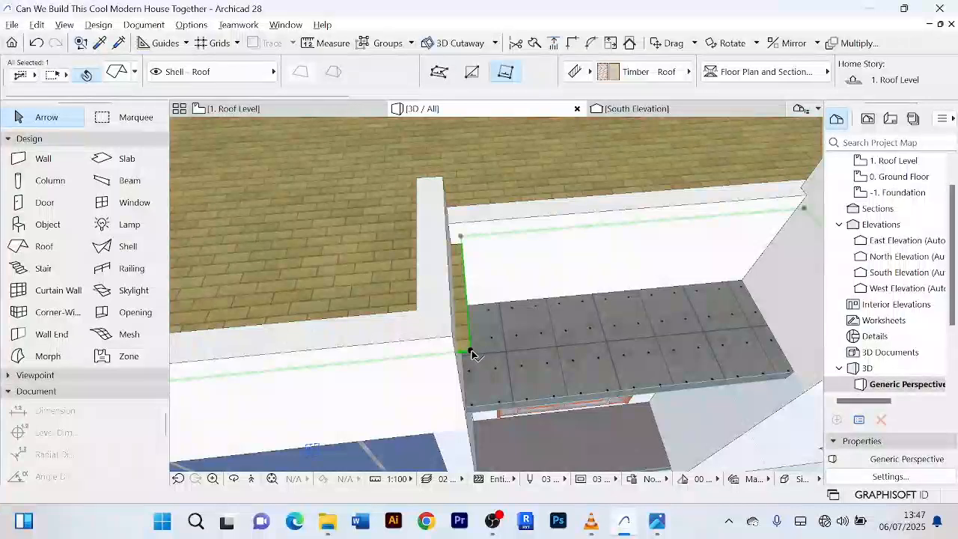
{"action": "left_click", "coordinate": [470, 351]}
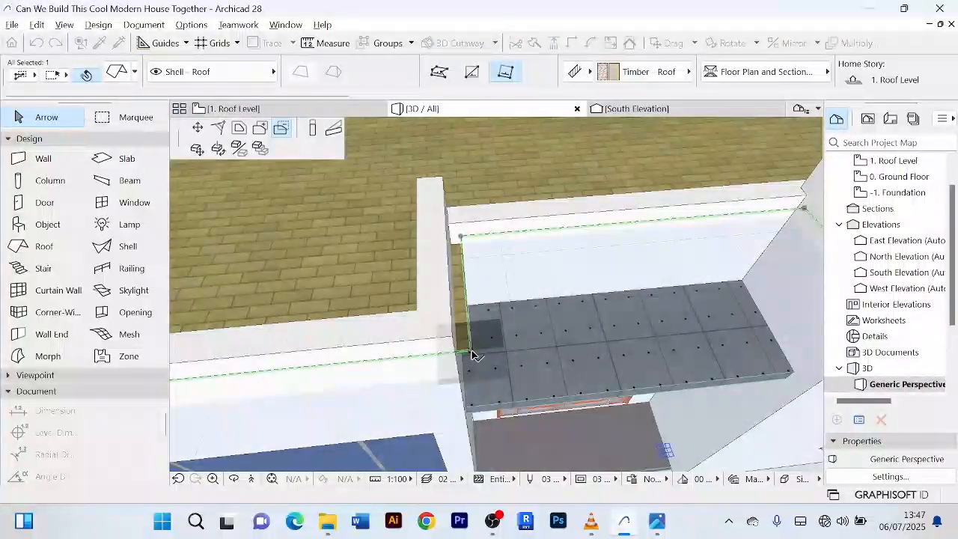
{"action": "left_click", "coordinate": [470, 351]}
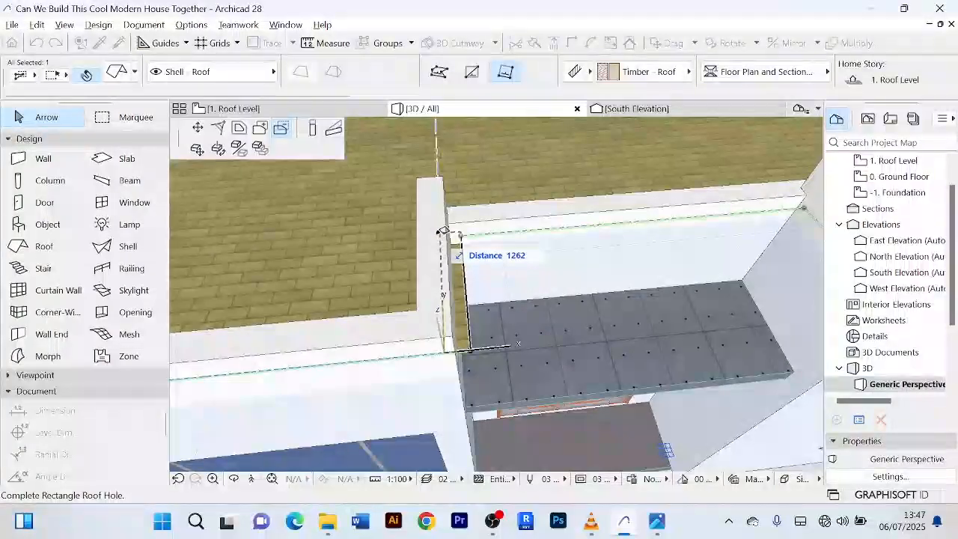
{"action": "left_click", "coordinate": [444, 233]}
{"action": "scroll", "coordinate": [586, 340], "scroll_direction": "down", "scroll_amount": 3}
{"action": "scroll", "coordinate": [586, 340], "scroll_direction": "down", "scroll_amount": 4}
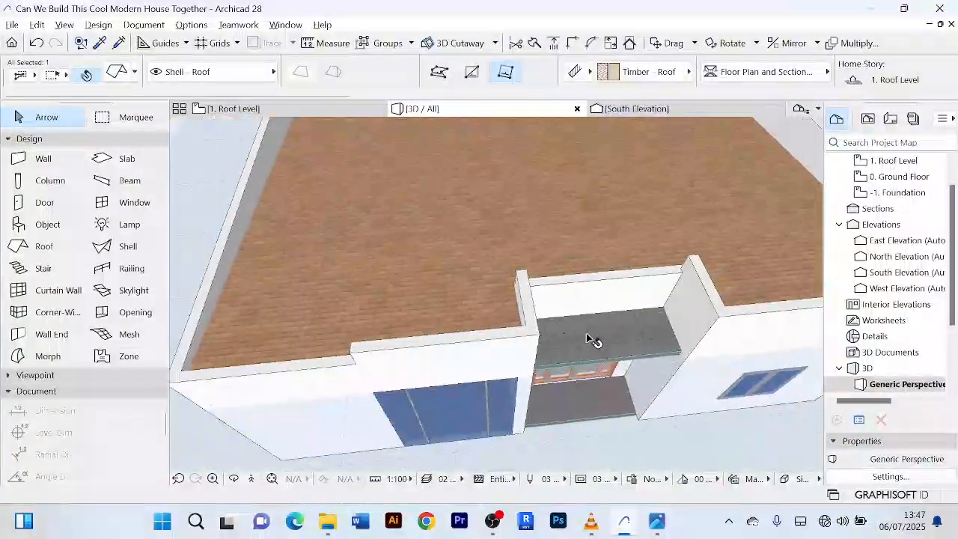
{"action": "left_click", "coordinate": [591, 343]}
{"action": "scroll", "coordinate": [591, 343], "scroll_direction": "down", "scroll_amount": 3}
{"action": "left_click", "coordinate": [643, 428]}
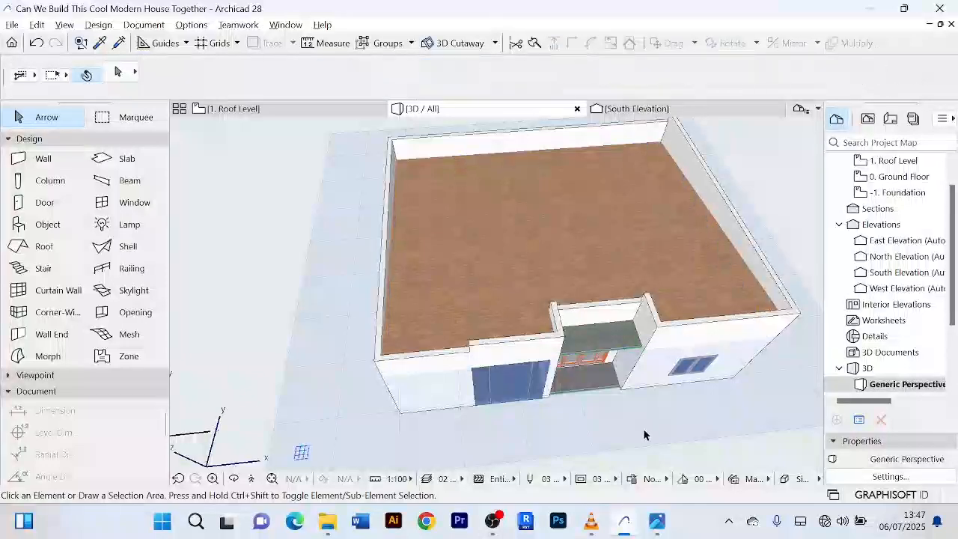
- Examine the entrance recess and its canopy slab closely from the front, above and eye level
{"action": "scroll", "coordinate": [643, 428], "scroll_direction": "down", "scroll_amount": 1}
{"action": "middle_click_drag", "start_coordinate": [635, 430], "coordinate": [595, 384], "text": "shift"}
{"action": "scroll", "coordinate": [596, 385], "scroll_direction": "up", "scroll_amount": 10}
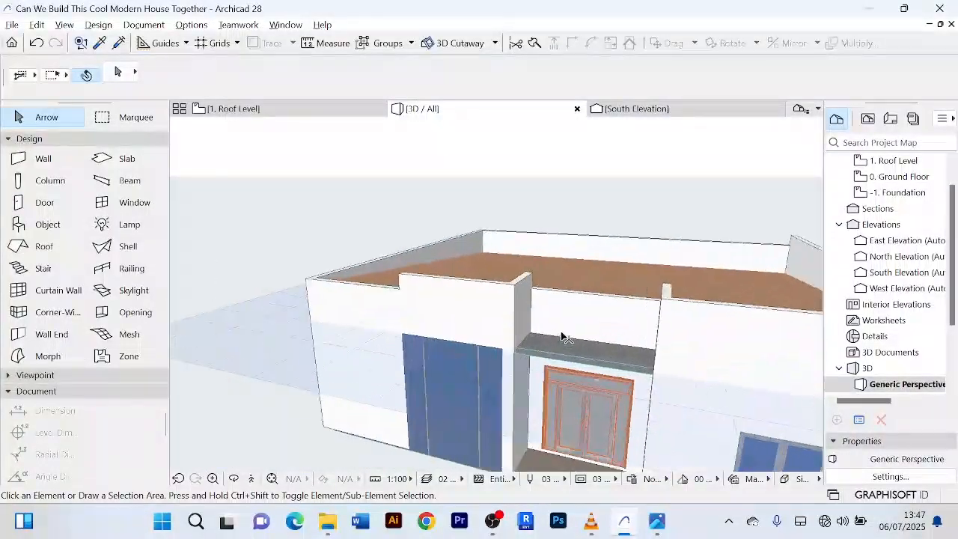
{"action": "scroll", "coordinate": [541, 307], "scroll_direction": "down", "scroll_amount": 10}
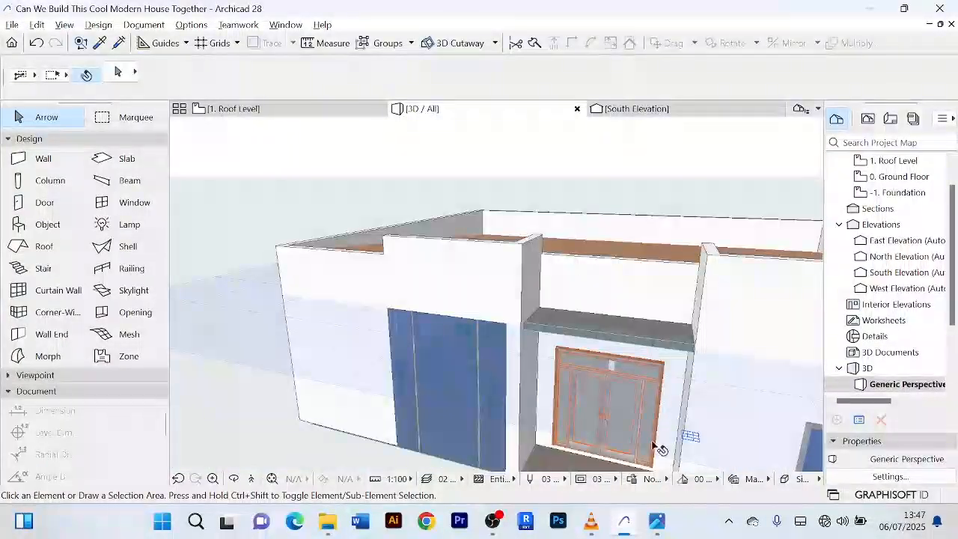
{"action": "middle_click_drag", "start_coordinate": [659, 449], "coordinate": [605, 337], "text": "shift"}
{"action": "scroll", "coordinate": [605, 336], "scroll_direction": "up", "scroll_amount": 10}
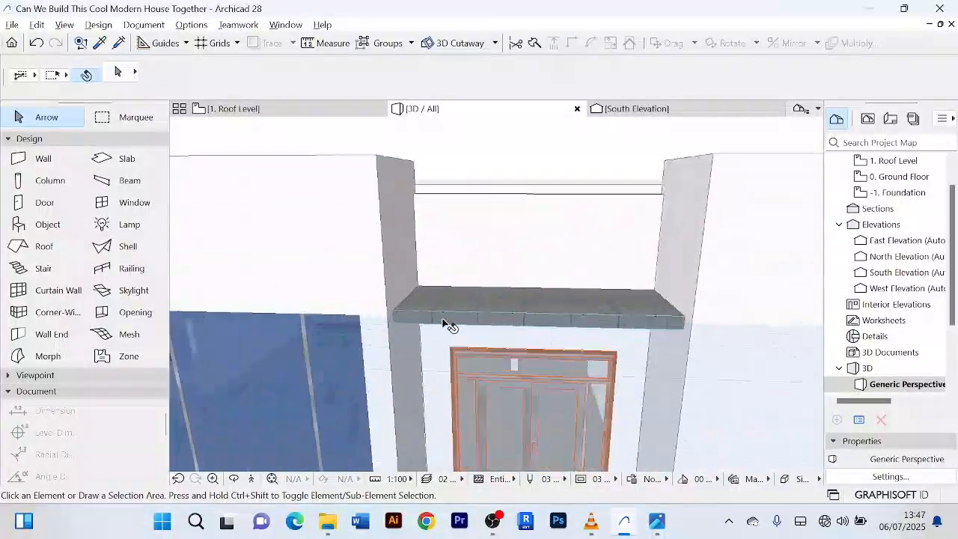
{"action": "scroll", "coordinate": [549, 311], "scroll_direction": "up", "scroll_amount": 2}
{"action": "scroll", "coordinate": [548, 312], "scroll_direction": "down", "scroll_amount": 5}
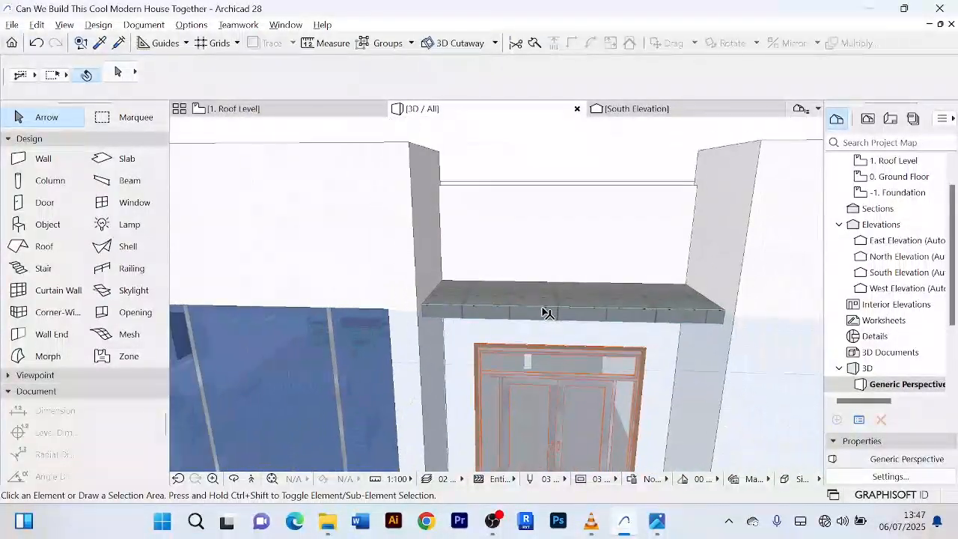
{"action": "middle_click_drag", "start_coordinate": [544, 302], "coordinate": [502, 325], "text": "shift"}
{"action": "scroll", "coordinate": [495, 308], "scroll_direction": "up", "scroll_amount": 3}
{"action": "scroll", "coordinate": [497, 310], "scroll_direction": "down", "scroll_amount": 6}
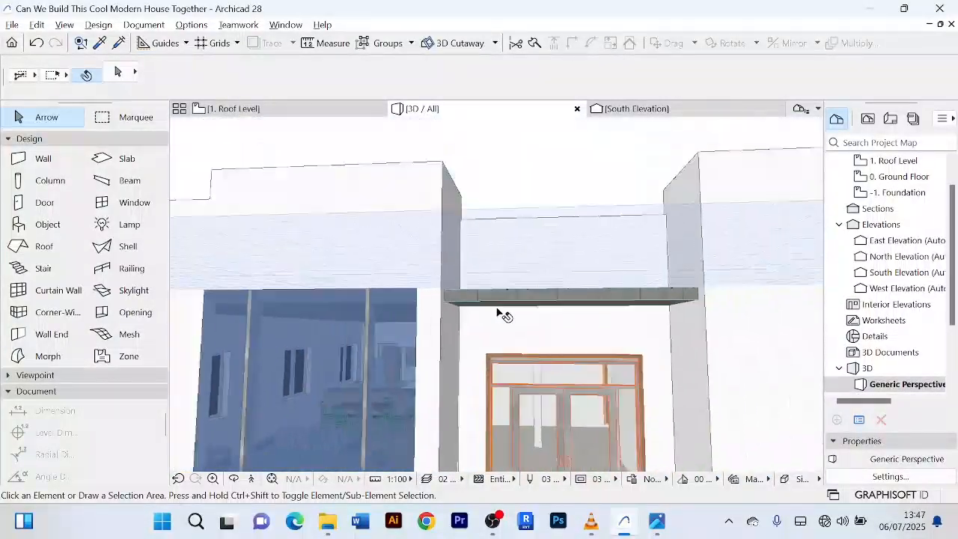
{"action": "middle_click_drag", "start_coordinate": [552, 309], "coordinate": [575, 307], "text": "shift"}
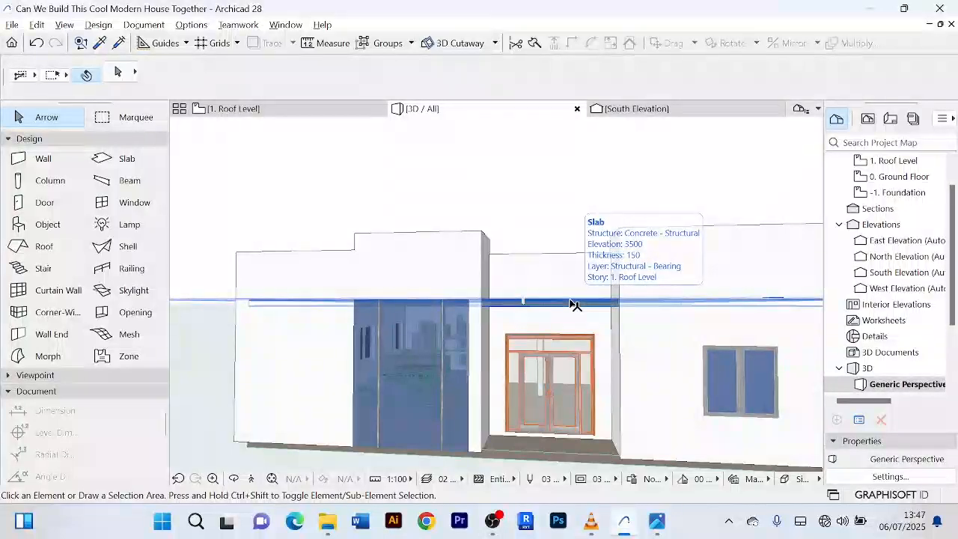
{"action": "middle_click_drag", "start_coordinate": [575, 305], "coordinate": [576, 187], "text": "shift"}
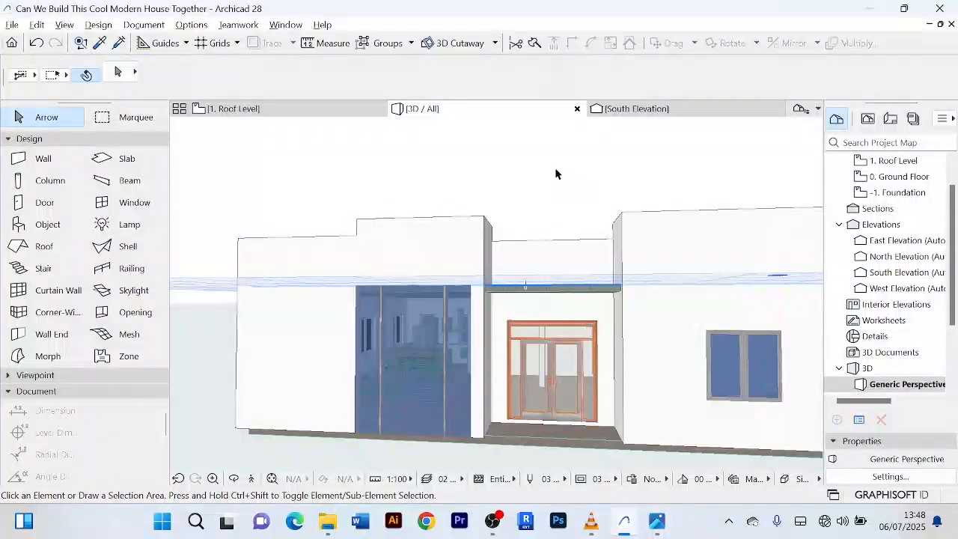
- Review the whole front facade, its stepped perimeter walls and the roof behind them from slightly above
{"action": "scroll", "coordinate": [525, 180], "scroll_direction": "down", "scroll_amount": 2}
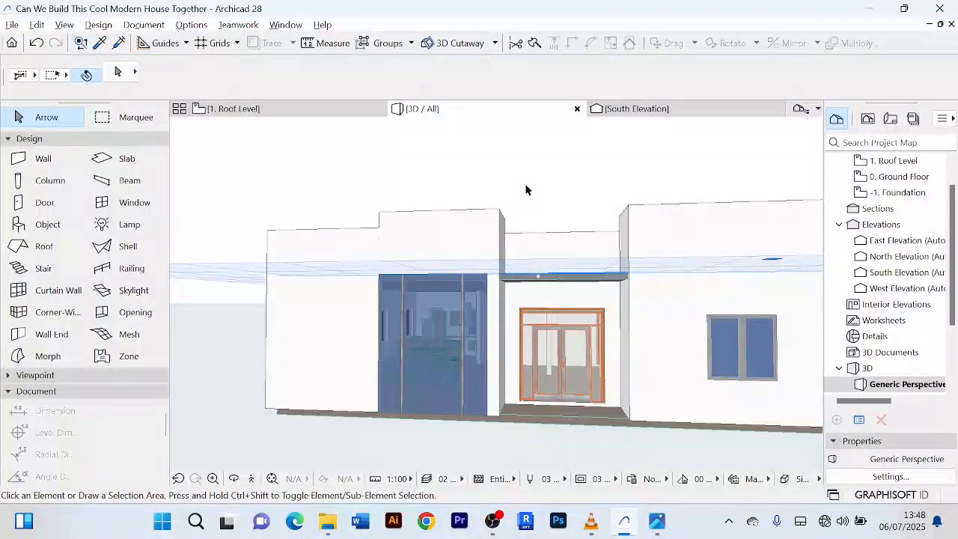
{"action": "scroll", "coordinate": [525, 189], "scroll_direction": "down", "scroll_amount": 2}
{"action": "middle_click_drag", "start_coordinate": [539, 199], "coordinate": [558, 207], "text": "shift"}
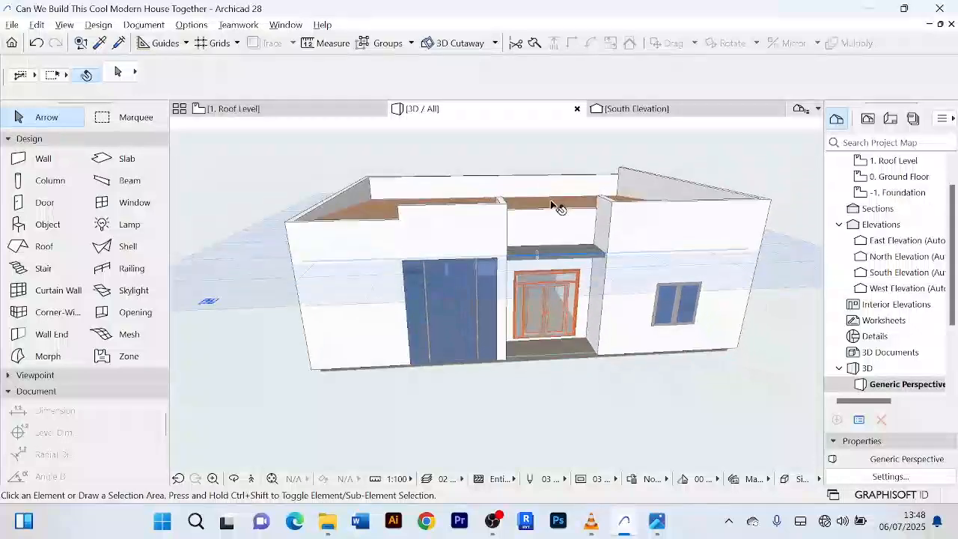
{"action": "scroll", "coordinate": [430, 177], "scroll_direction": "up", "scroll_amount": 2}
{"action": "scroll", "coordinate": [450, 180], "scroll_direction": "up", "scroll_amount": 2}
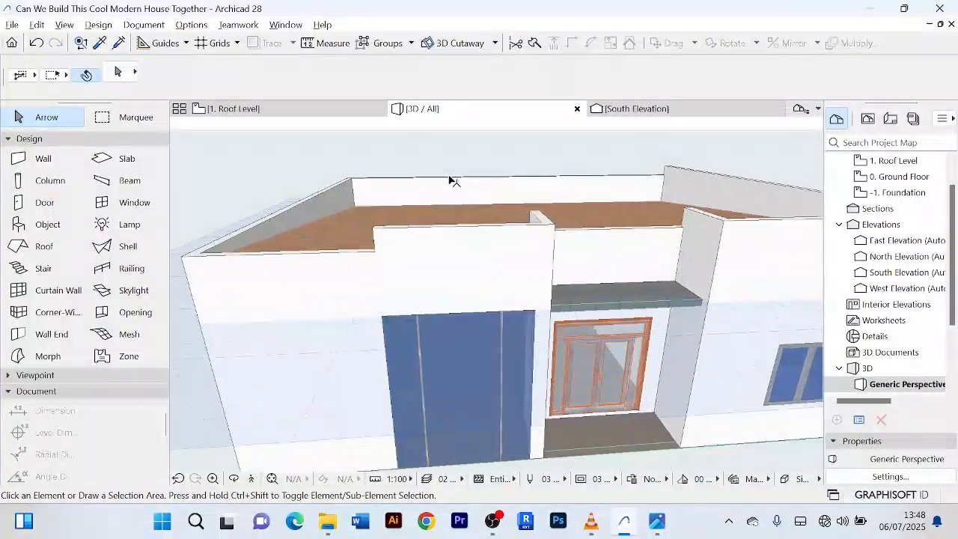
{"action": "middle_click_drag", "start_coordinate": [449, 177], "coordinate": [372, 193]}
{"action": "scroll", "coordinate": [553, 177], "scroll_direction": "up", "scroll_amount": 2}
{"action": "scroll", "coordinate": [553, 176], "scroll_direction": "down", "scroll_amount": 2}
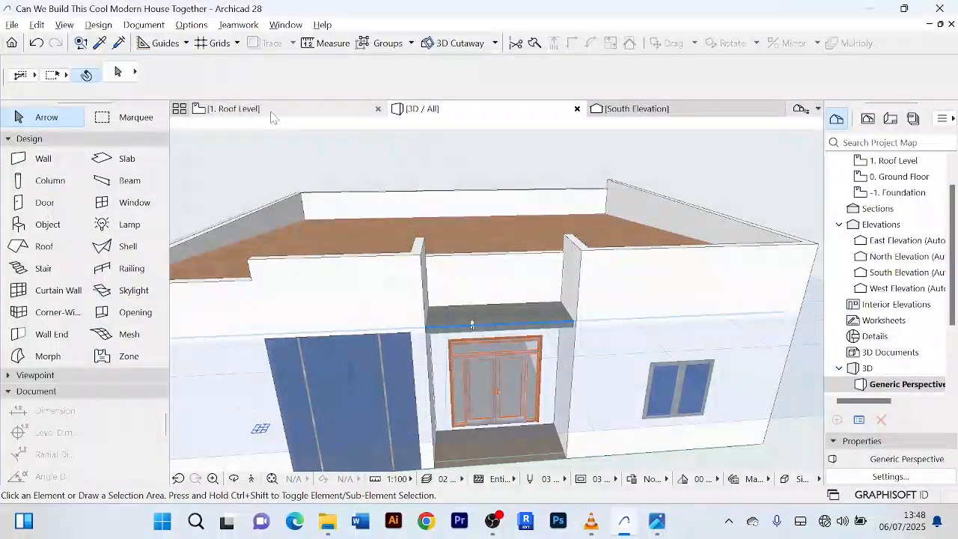
{"action": "middle_click_drag", "start_coordinate": [329, 139], "coordinate": [464, 156], "text": "shift"}
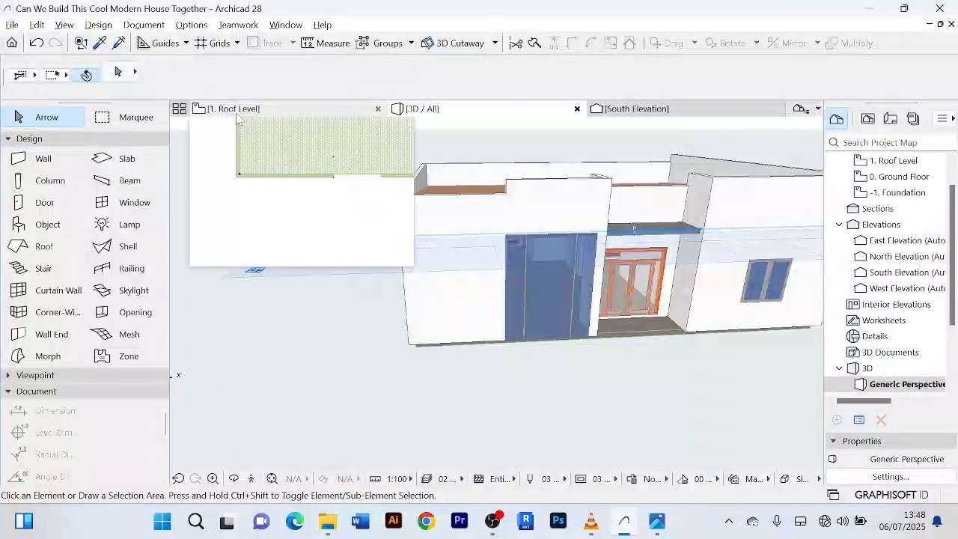
- Open the Ground Floor plan and select the short wall segment between the reference lines in the living room's south wall
{"action": "scroll", "coordinate": [893, 182], "scroll_direction": "up", "scroll_amount": 1}
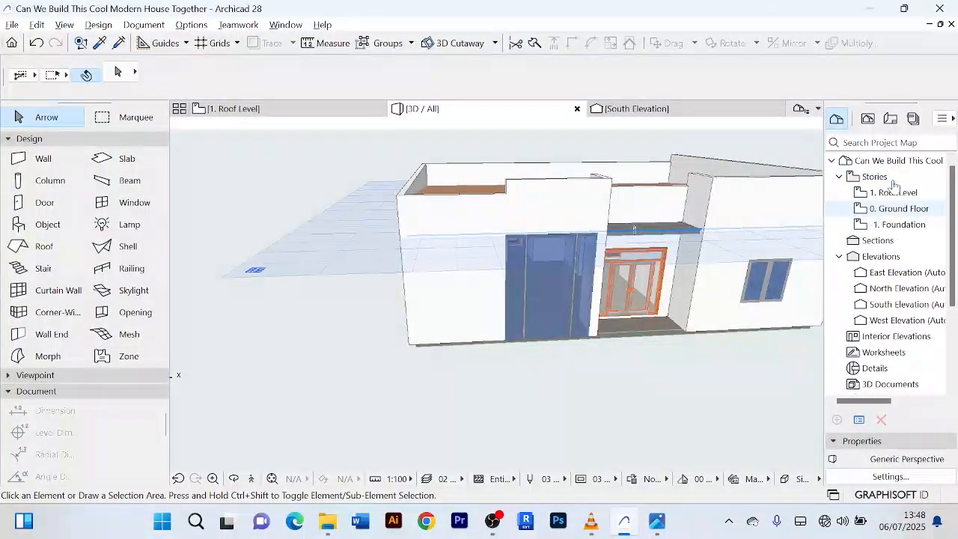
{"action": "double_click", "coordinate": [901, 214]}
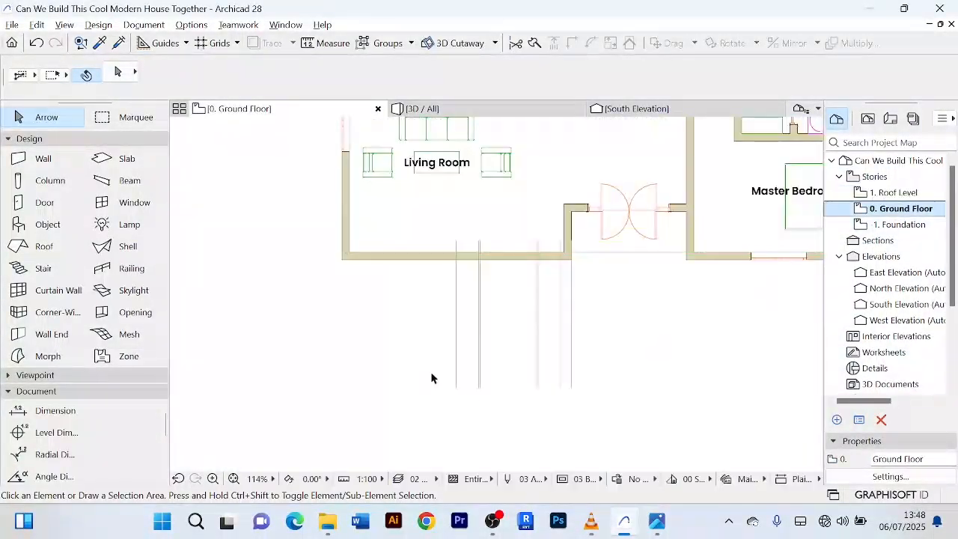
{"action": "scroll", "coordinate": [570, 322], "scroll_direction": "down", "scroll_amount": 1}
{"action": "middle_click_drag", "start_coordinate": [579, 319], "coordinate": [535, 361]}
{"action": "scroll", "coordinate": [369, 327], "scroll_direction": "up", "scroll_amount": 5}
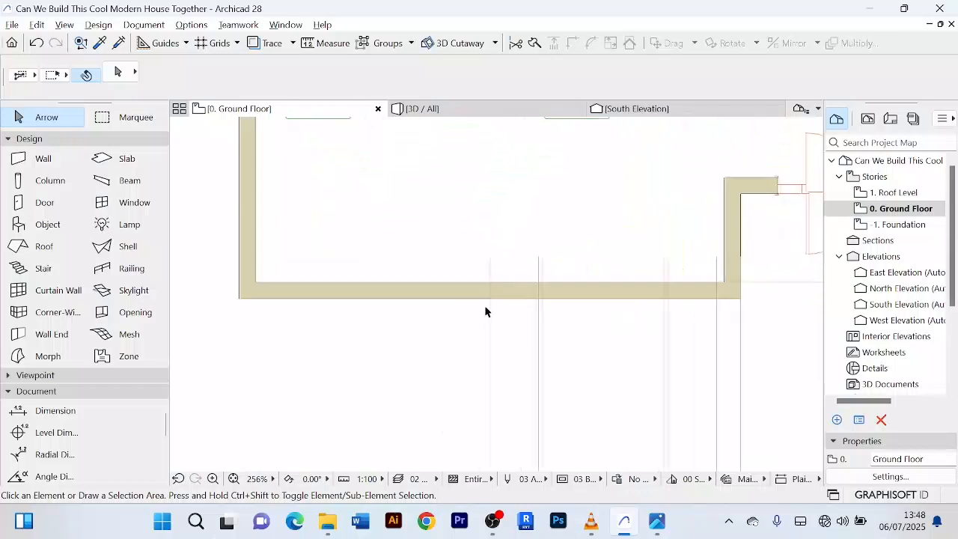
{"action": "left_click", "coordinate": [536, 297]}
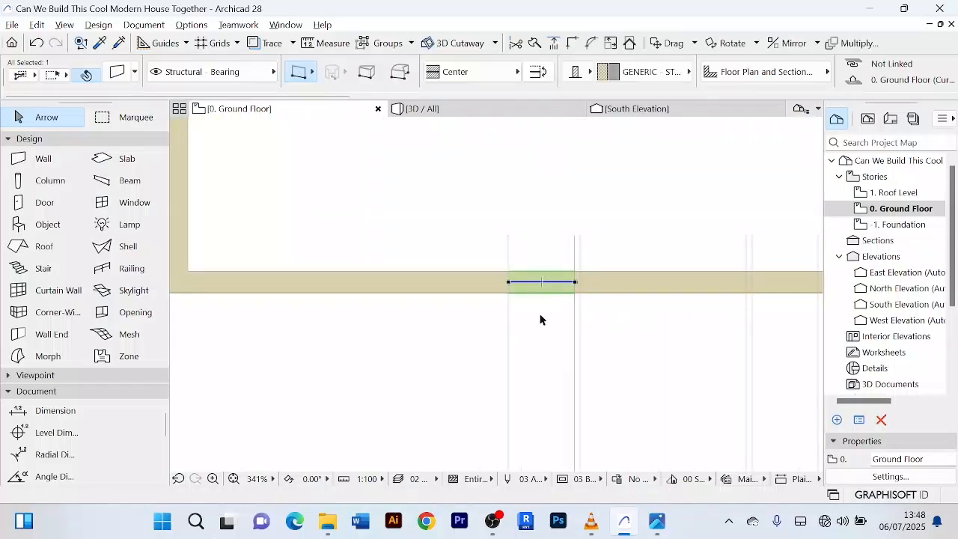
{"action": "scroll", "coordinate": [541, 319], "scroll_direction": "down", "scroll_amount": 2}
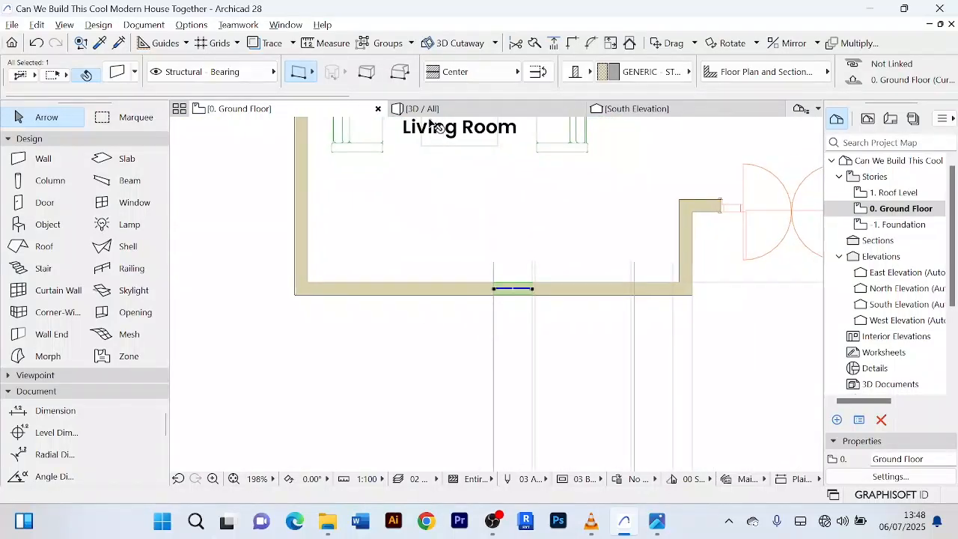
- Check the area around the front glazing in the 3D view, return to the Ground Floor plan and clear the selection
{"action": "left_click", "coordinate": [465, 111]}
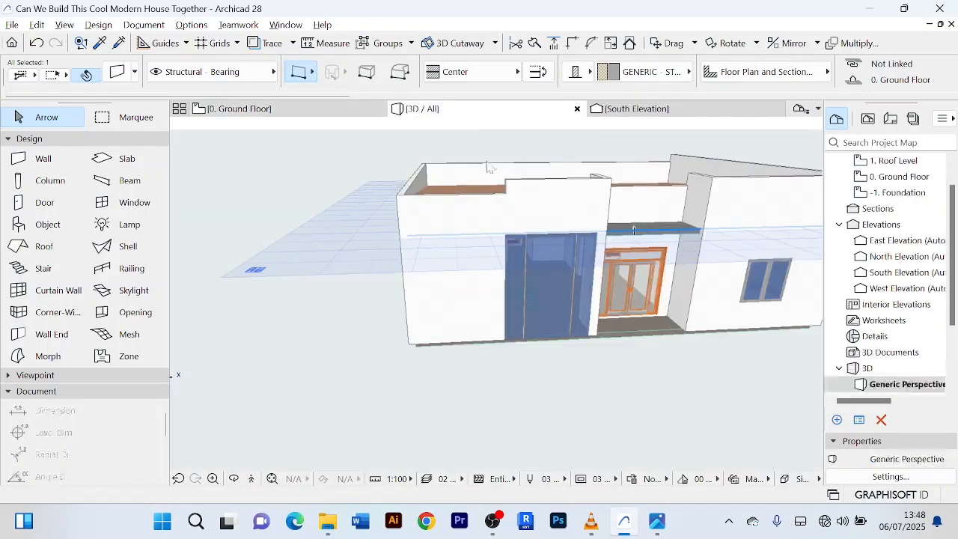
{"action": "left_click", "coordinate": [517, 281]}
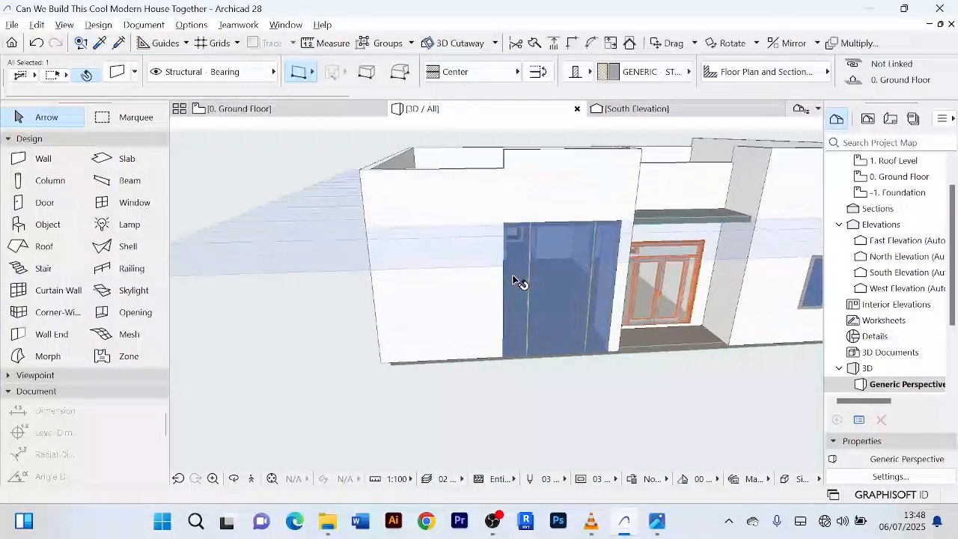
{"action": "left_click", "coordinate": [512, 403]}
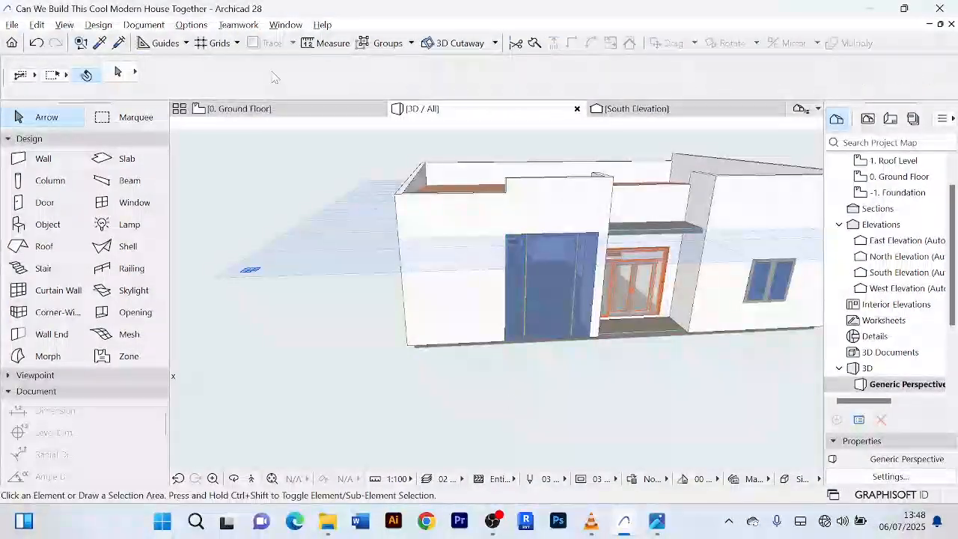
{"action": "left_click", "coordinate": [281, 109]}
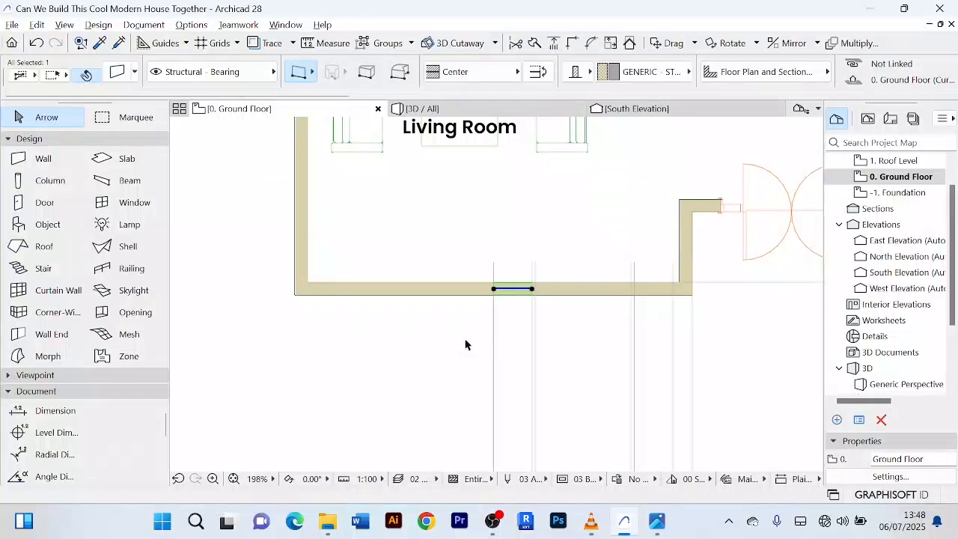
{"action": "scroll", "coordinate": [466, 344], "scroll_direction": "up", "scroll_amount": 3}
{"action": "left_click", "coordinate": [501, 349]}
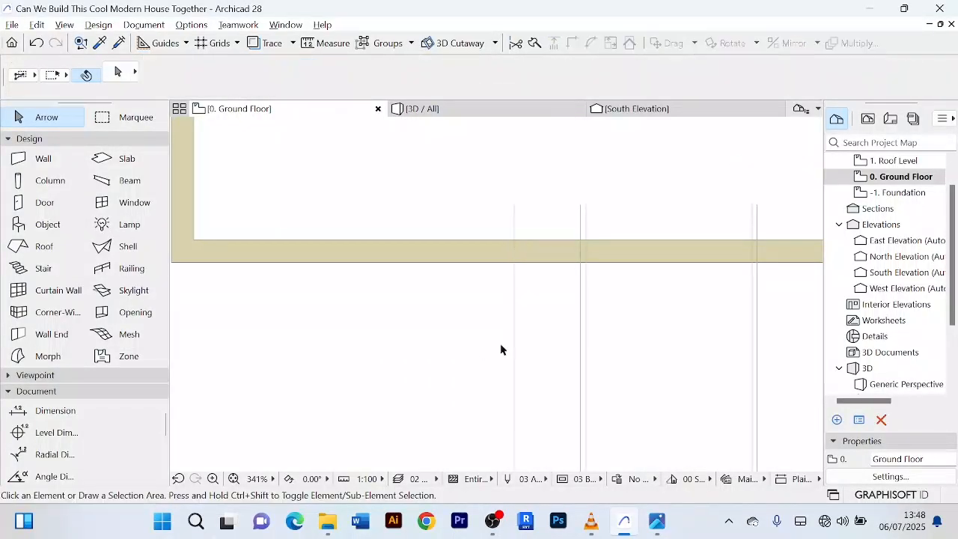
- Copy the leftmost vertical reference line crossing the living room's south wall 500 mm to the left
{"action": "left_click", "coordinate": [516, 315]}
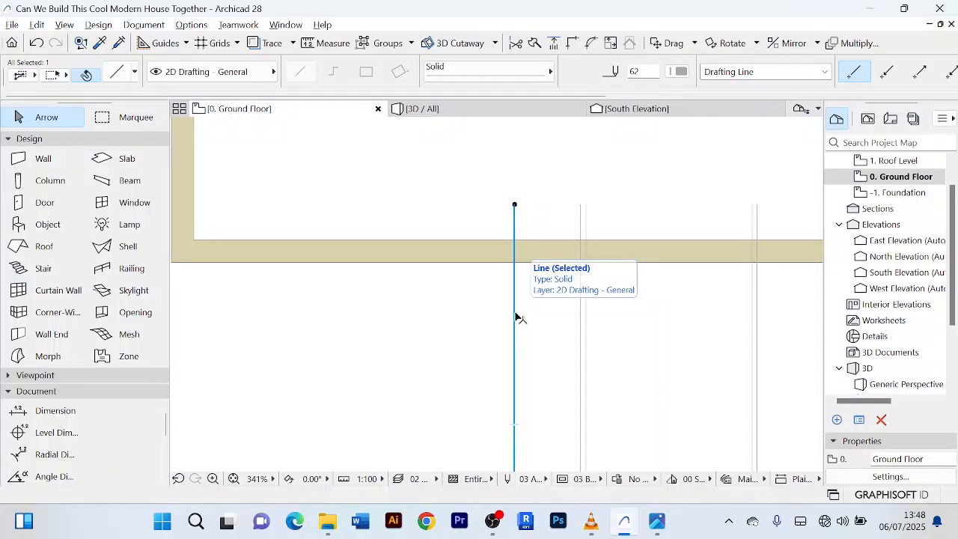
{"action": "key", "text": "ctrl+alt+d"}
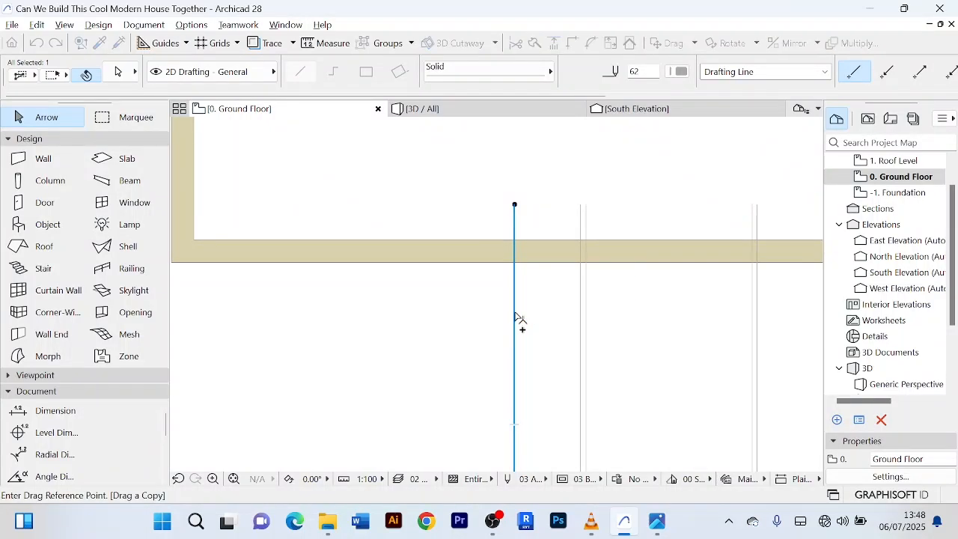
{"action": "left_click", "coordinate": [514, 314]}
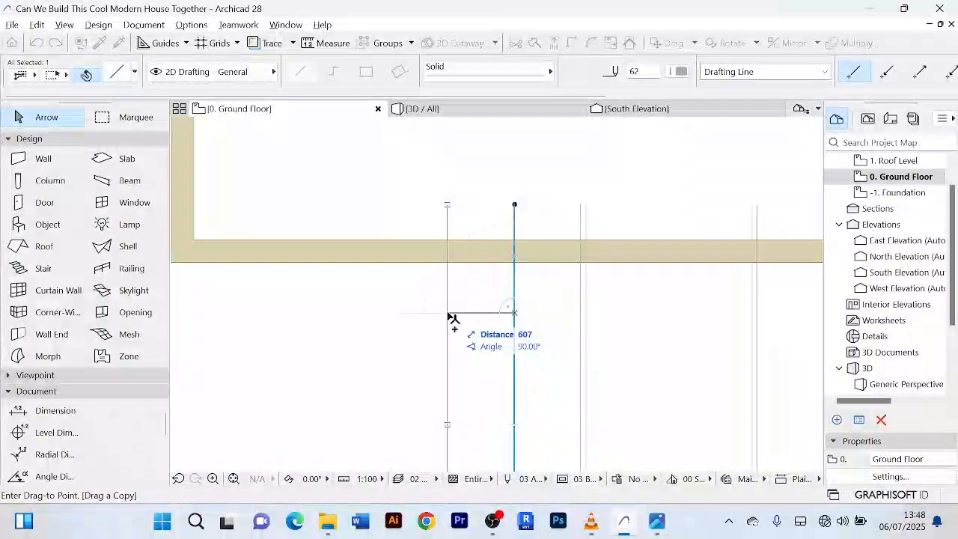
{"action": "type", "text": "500"}
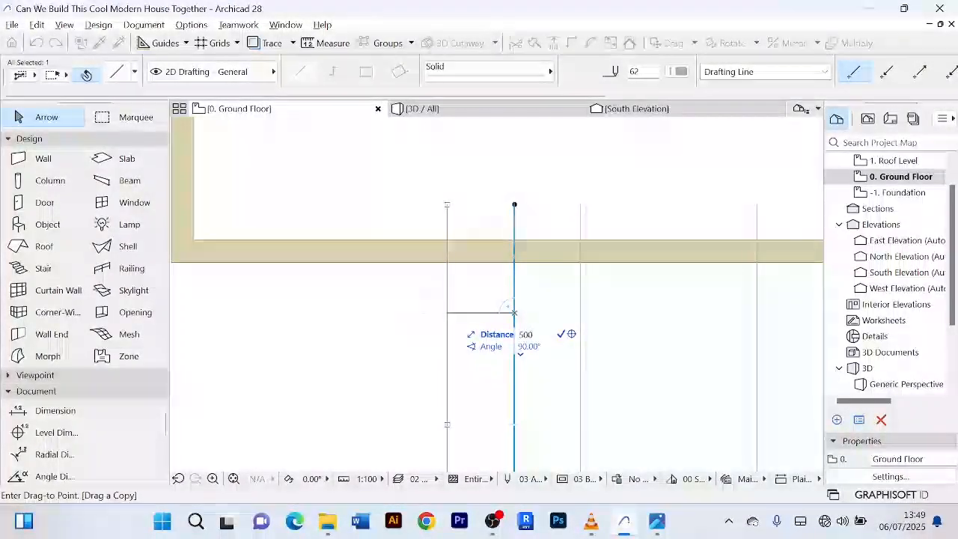
{"action": "key", "text": "Return"}
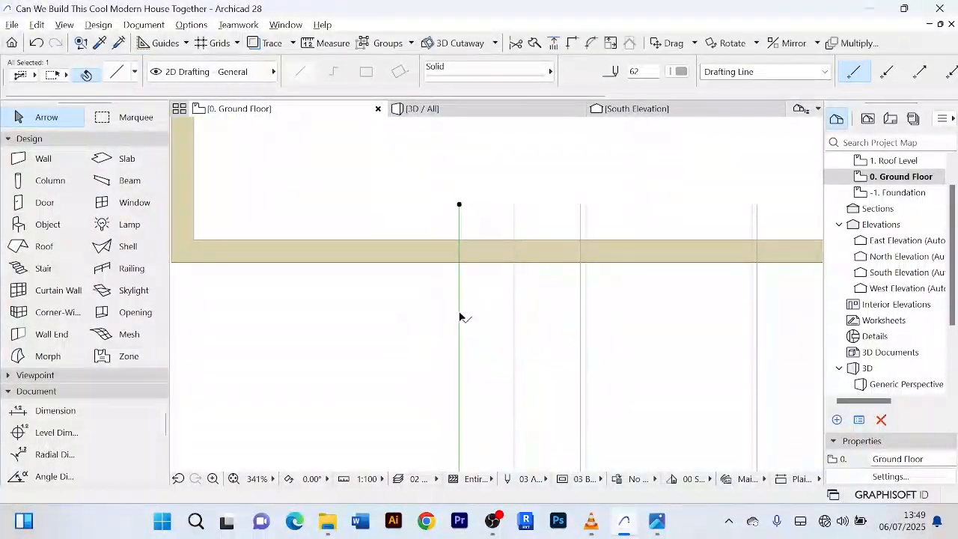
{"action": "key", "text": "Escape"}
- Draw a short wall along the living room's south wall between the two leftmost reference lines, centred 100 mm off its outer face, and select it
{"action": "scroll", "coordinate": [379, 358], "scroll_direction": "down", "scroll_amount": 4}
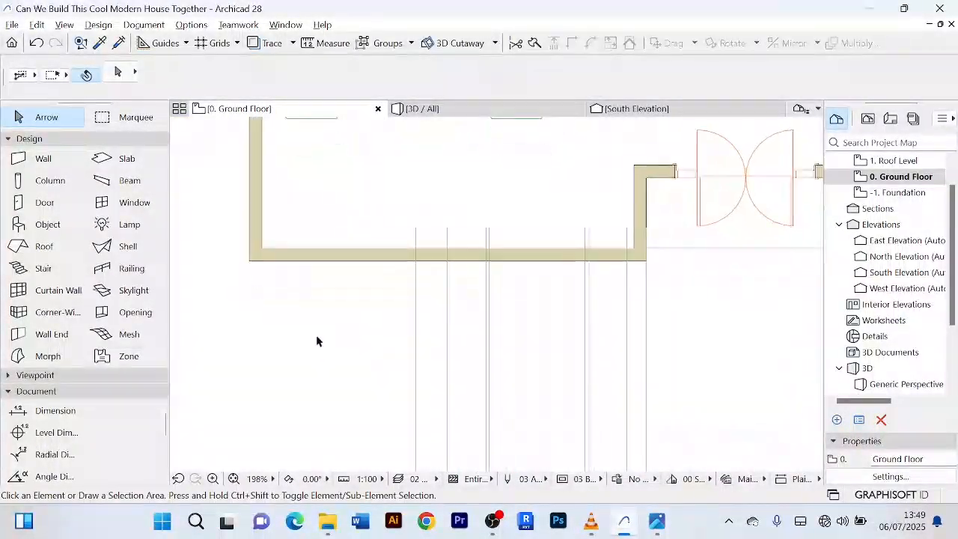
{"action": "left_click", "coordinate": [36, 163]}
{"action": "scroll", "coordinate": [457, 293], "scroll_direction": "up", "scroll_amount": 6}
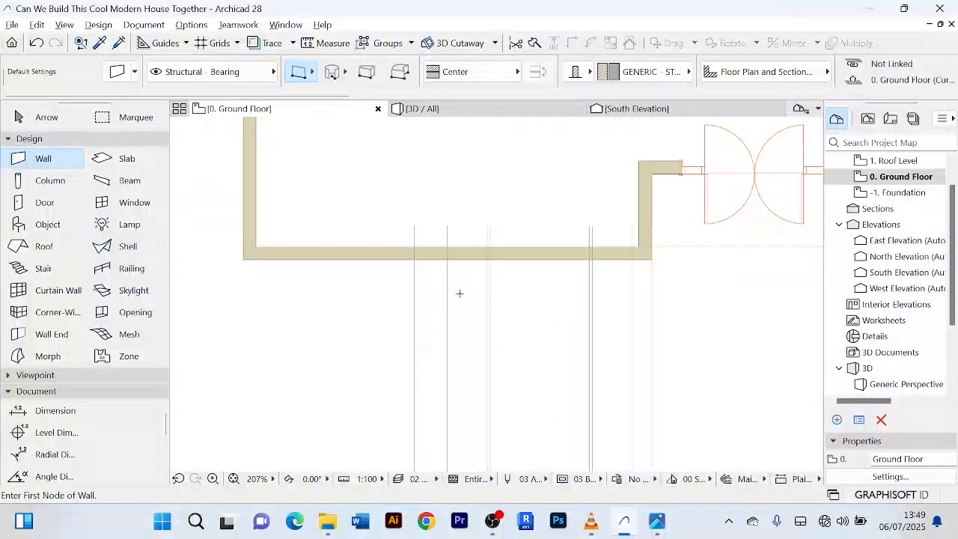
{"action": "left_click", "coordinate": [345, 231]}
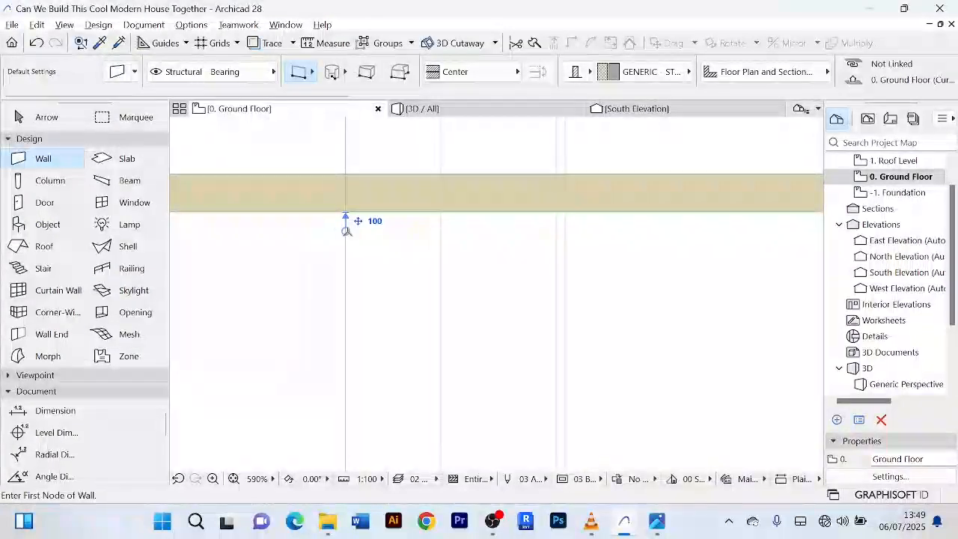
{"action": "left_click", "coordinate": [441, 232]}
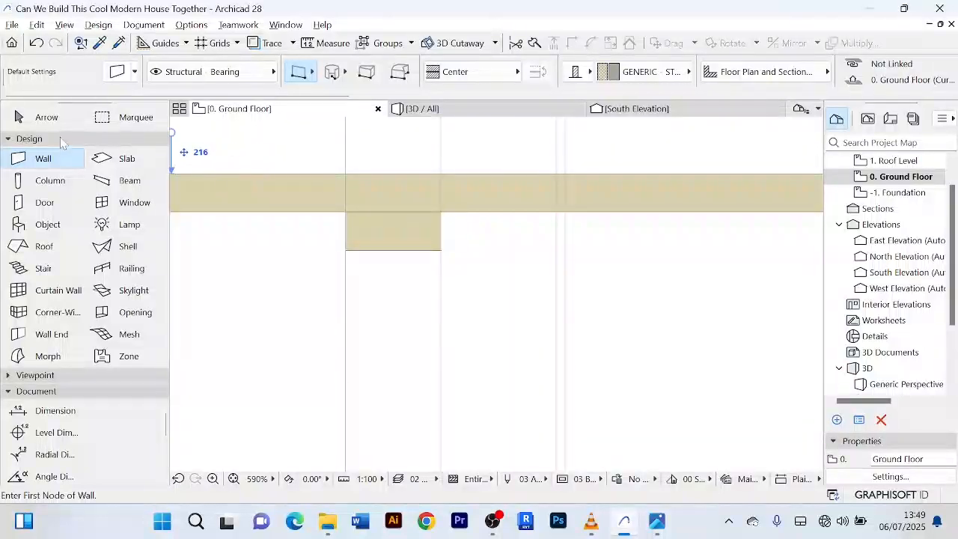
{"action": "left_click", "coordinate": [45, 118]}
{"action": "left_click", "coordinate": [412, 240]}
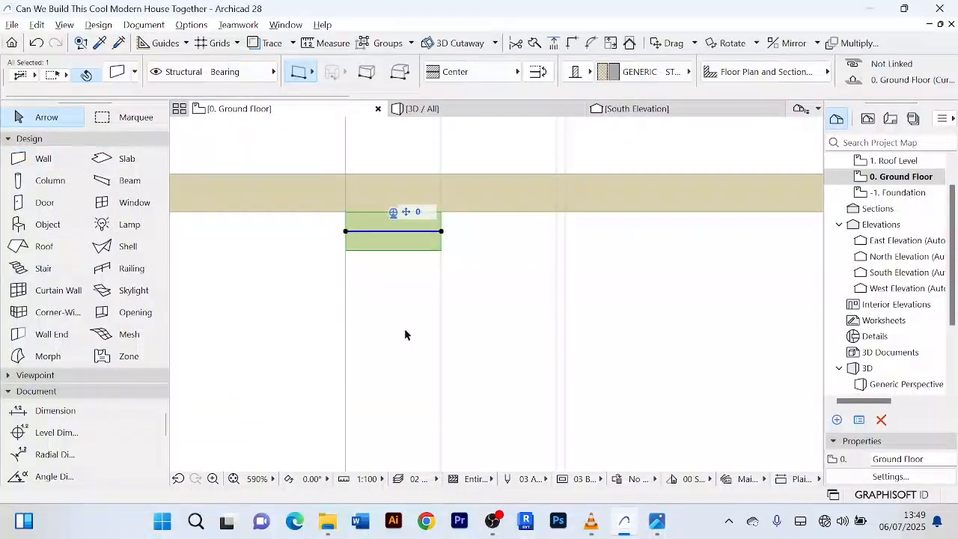
{"action": "scroll", "coordinate": [404, 340], "scroll_direction": "down", "scroll_amount": 4}
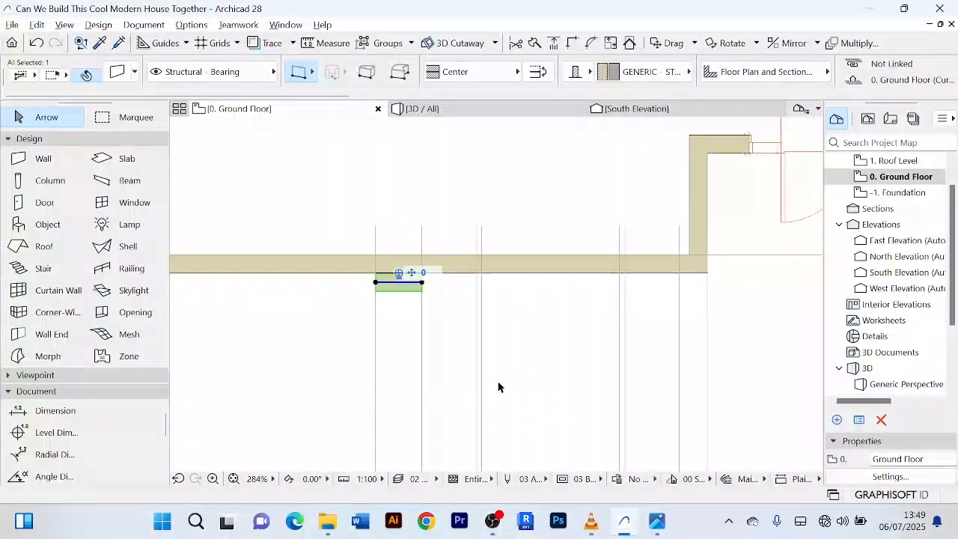
- In the 3D view, set the height of the new short wall beside the front glazing to 3500 mm
{"action": "left_click", "coordinate": [472, 111]}
{"action": "scroll", "coordinate": [509, 353], "scroll_direction": "up", "scroll_amount": 2}
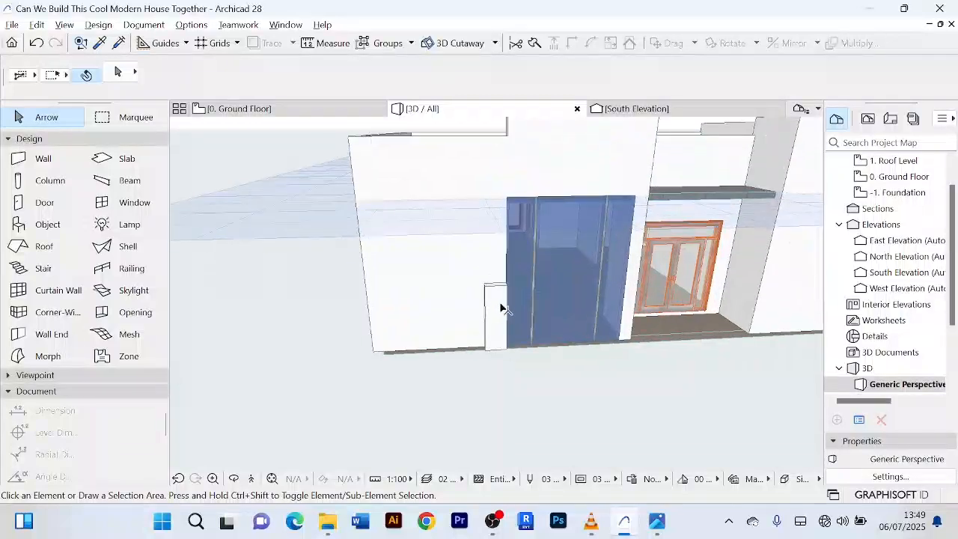
{"action": "left_click", "coordinate": [496, 320]}
{"action": "scroll", "coordinate": [522, 405], "scroll_direction": "down", "scroll_amount": 1}
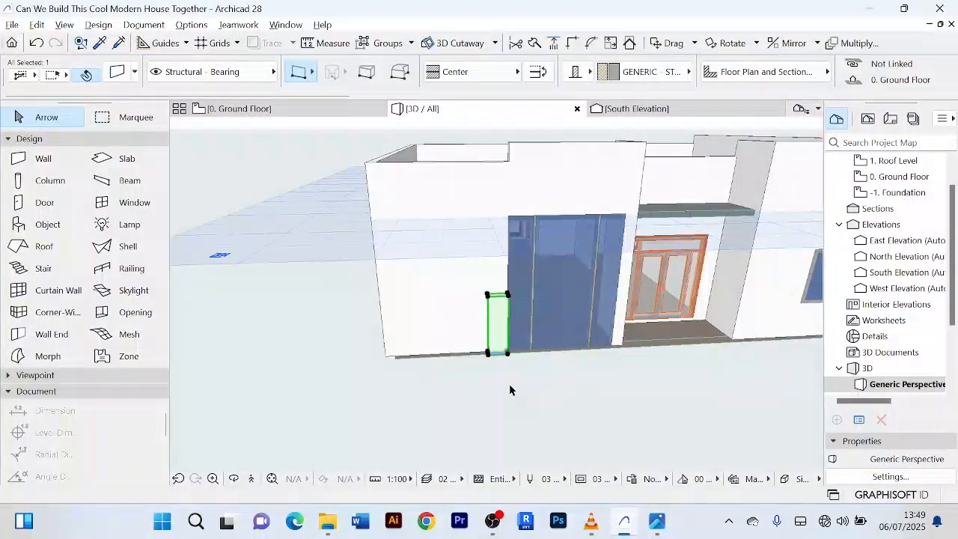
{"action": "key", "text": "ctrl+t"}
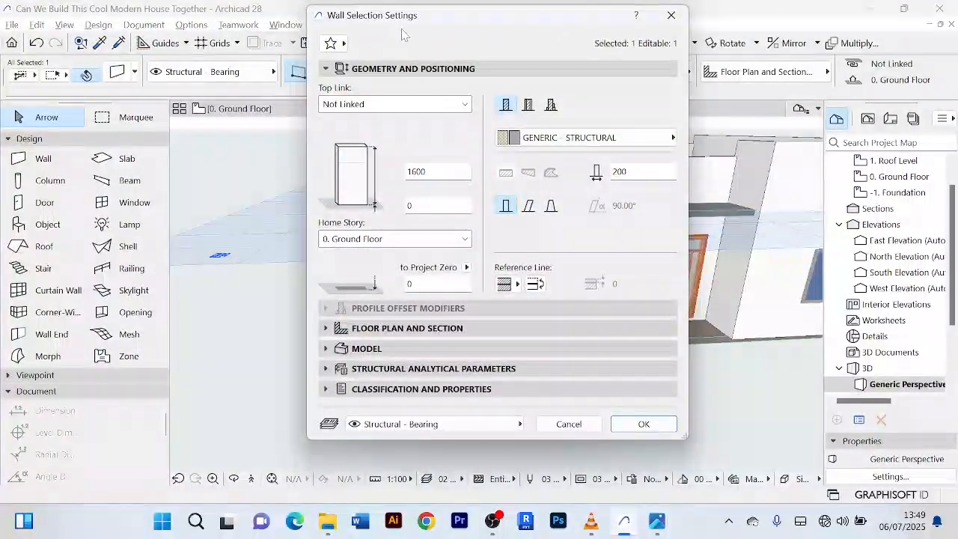
{"action": "left_click_drag", "start_coordinate": [402, 17], "coordinate": [124, 47]}
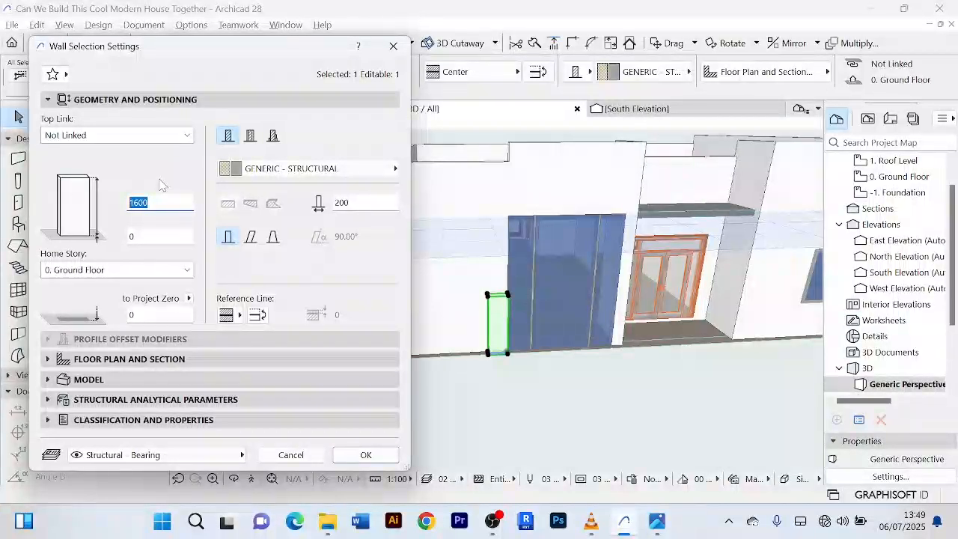
{"action": "type", "text": "35"}
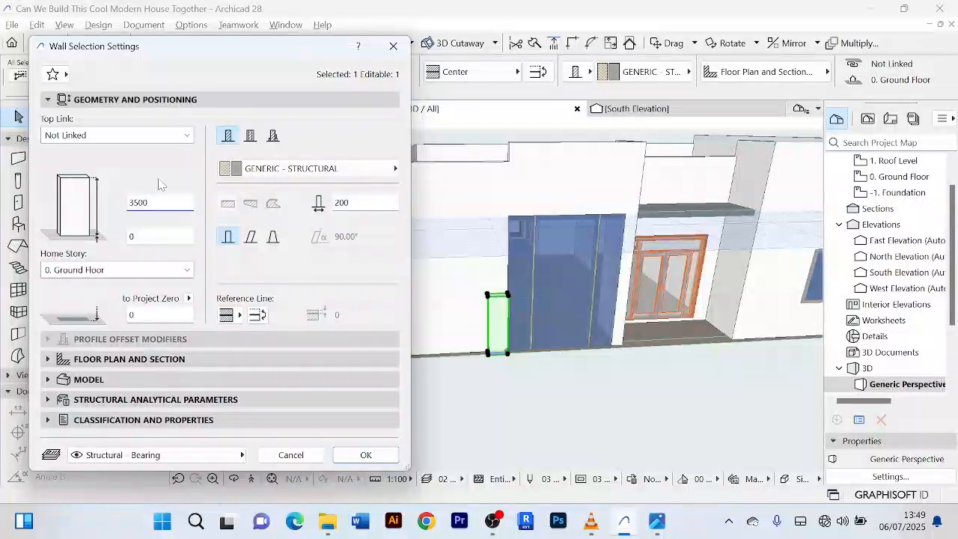
{"action": "left_click", "coordinate": [386, 455]}
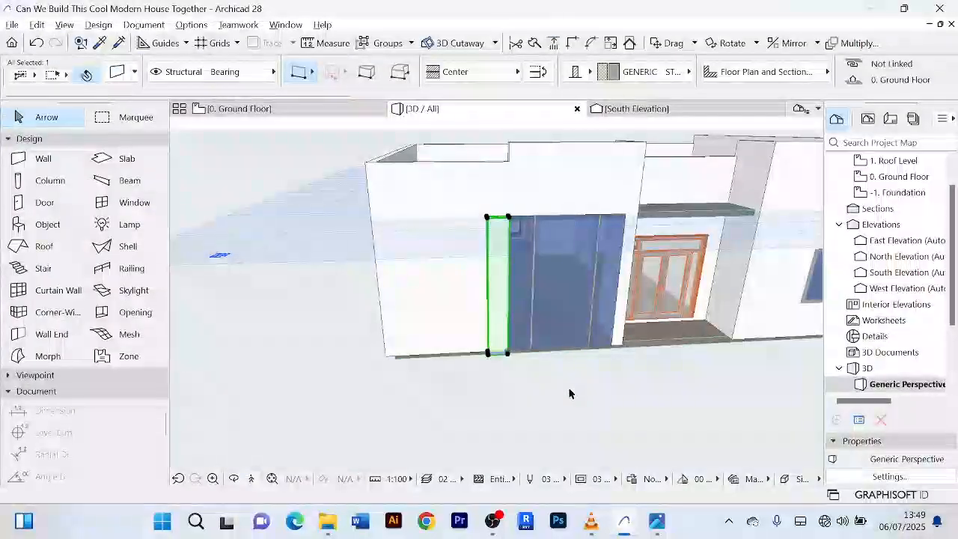
- Open the height setting of the narrow wall beside the front glazing for editing again
{"action": "middle_click_drag", "start_coordinate": [571, 390], "coordinate": [533, 391]}
{"action": "scroll", "coordinate": [442, 204], "scroll_direction": "up", "scroll_amount": 2}
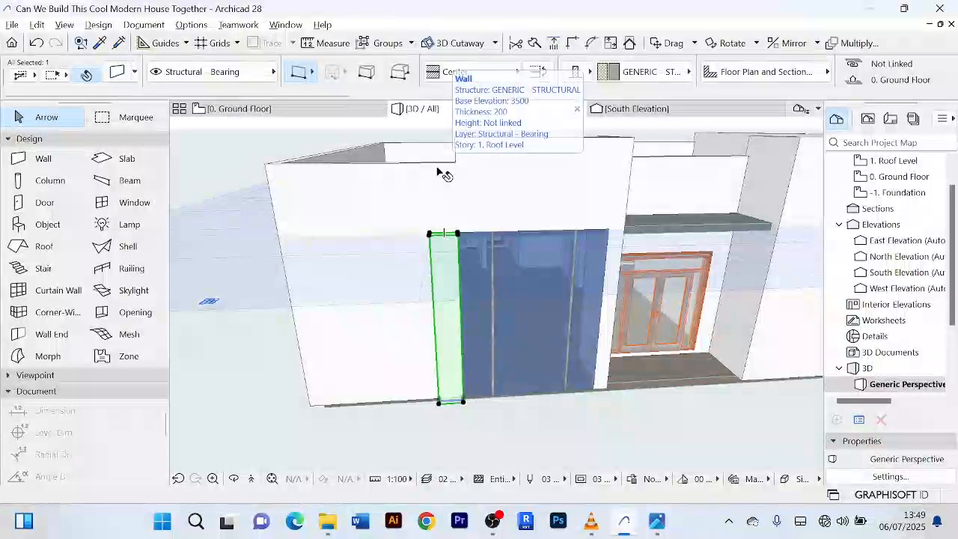
{"action": "double_click", "coordinate": [441, 258]}
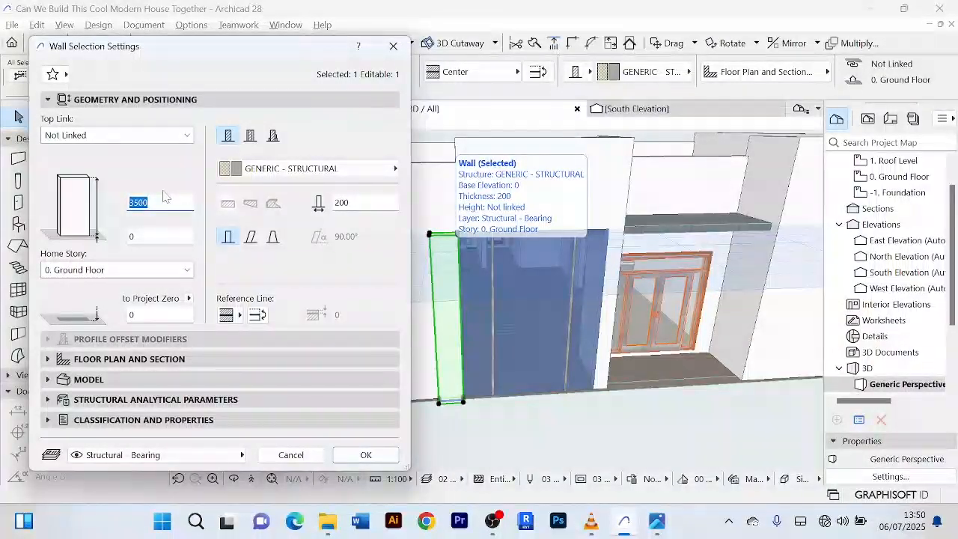
- Set the height of the selected narrow wall beside the large front window to 4700
{"action": "type", "text": "47"}
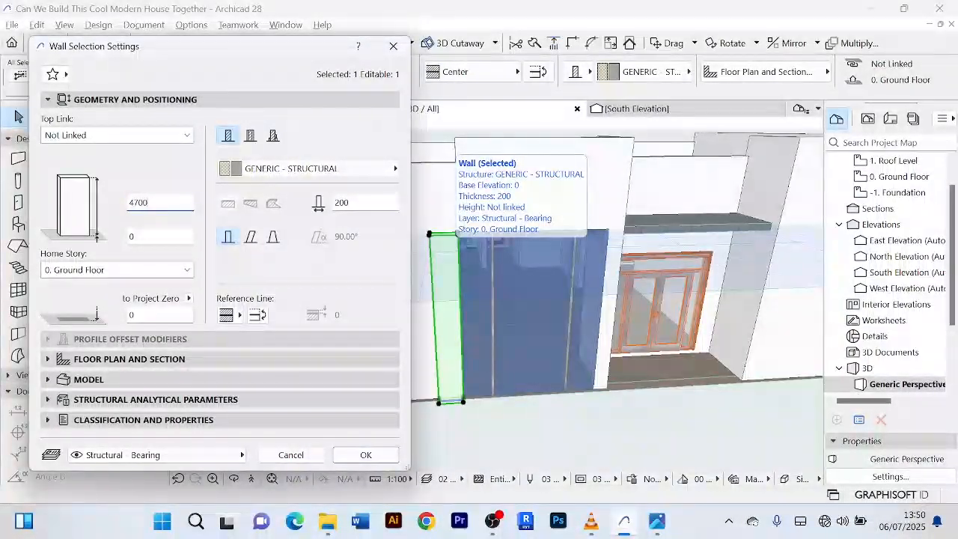
{"action": "key", "text": "Return"}
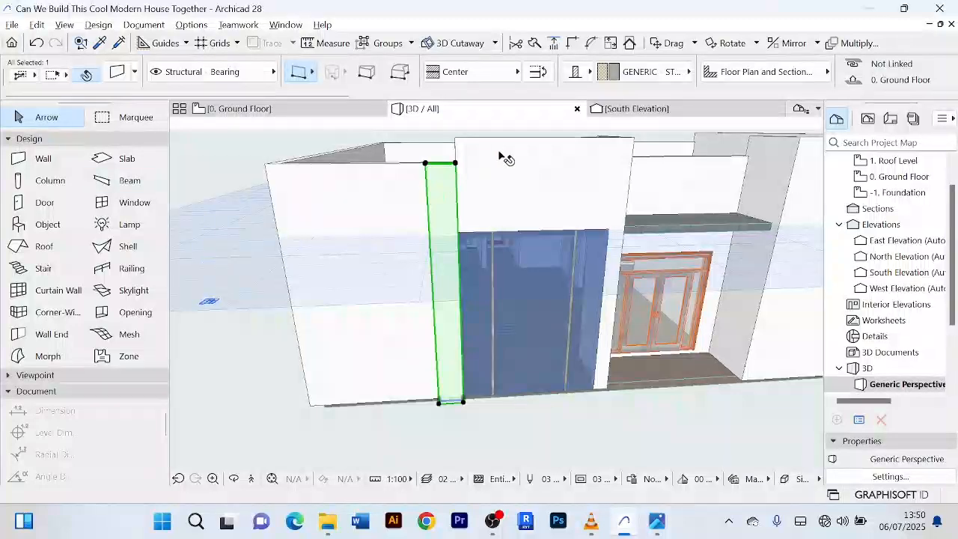
- Check the height of the roof-level wall above the large front window in its settings
{"action": "middle_click_drag", "start_coordinate": [500, 156], "coordinate": [464, 227], "text": "shift"}
{"action": "scroll", "coordinate": [439, 231], "scroll_direction": "up", "scroll_amount": 1}
{"action": "scroll", "coordinate": [438, 218], "scroll_direction": "up", "scroll_amount": 2}
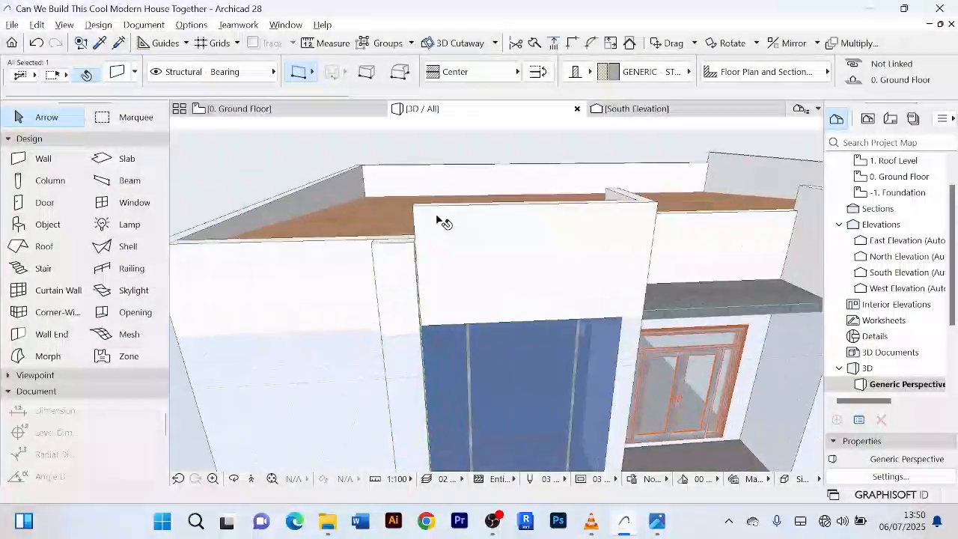
{"action": "left_click", "coordinate": [442, 222]}
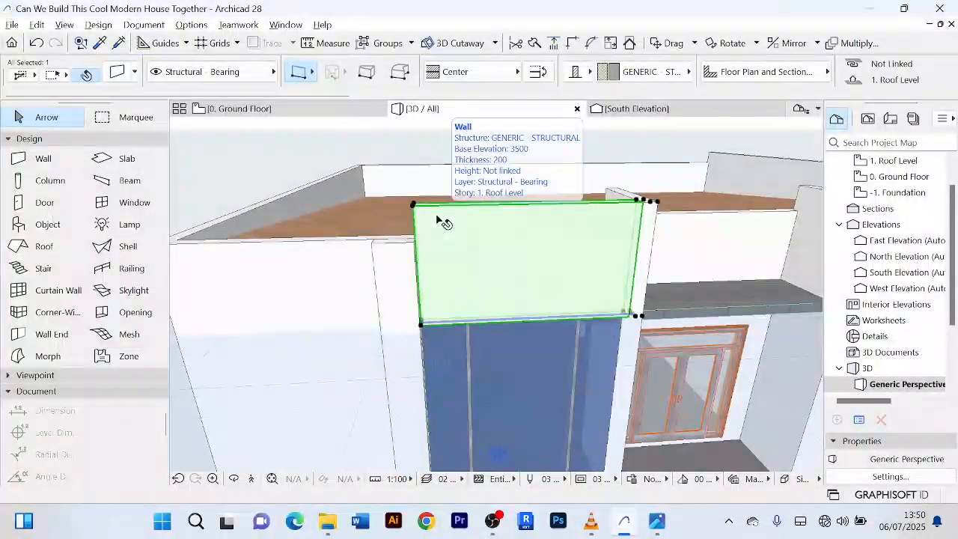
{"action": "double_click", "coordinate": [443, 220]}
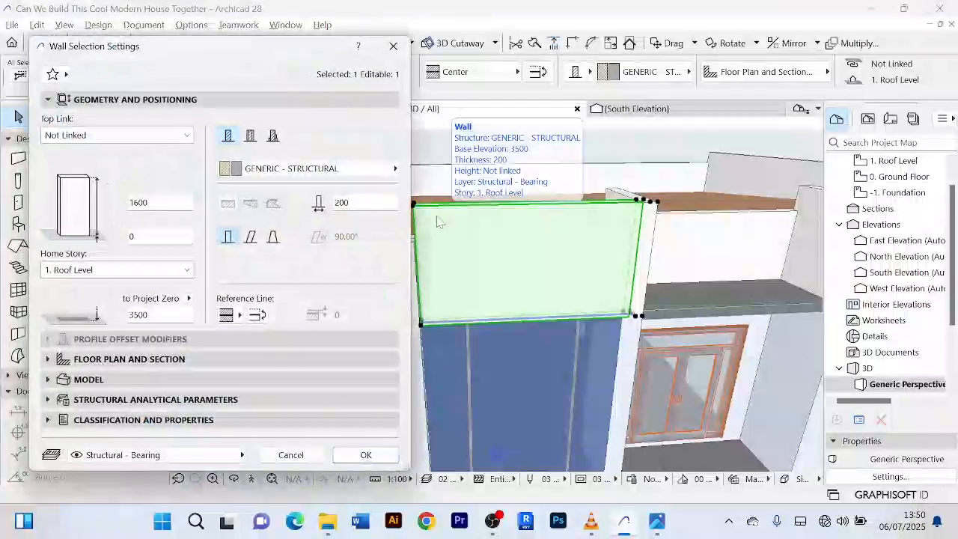
{"action": "left_click", "coordinate": [393, 46]}
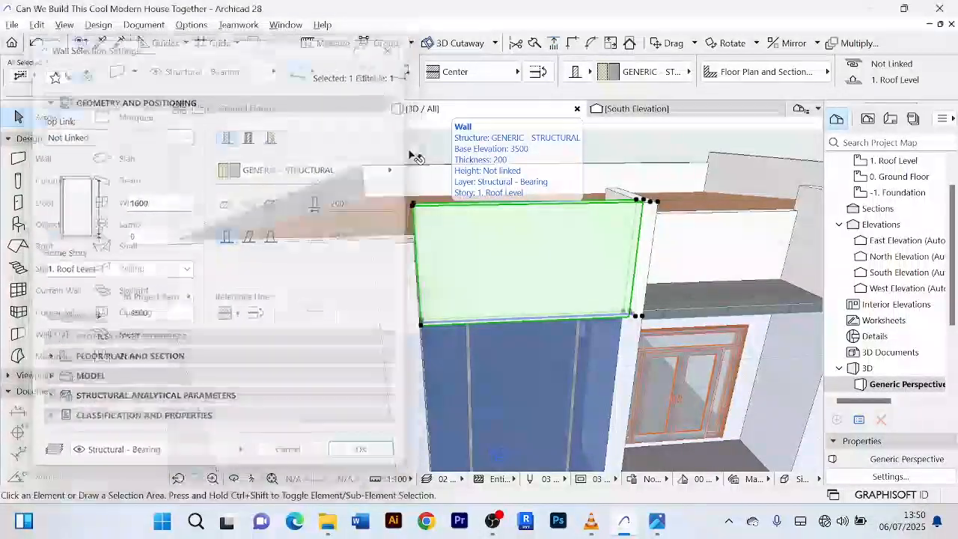
- Set the height of the narrow ground-floor wall beside the large window to 6300
{"action": "left_click", "coordinate": [405, 264]}
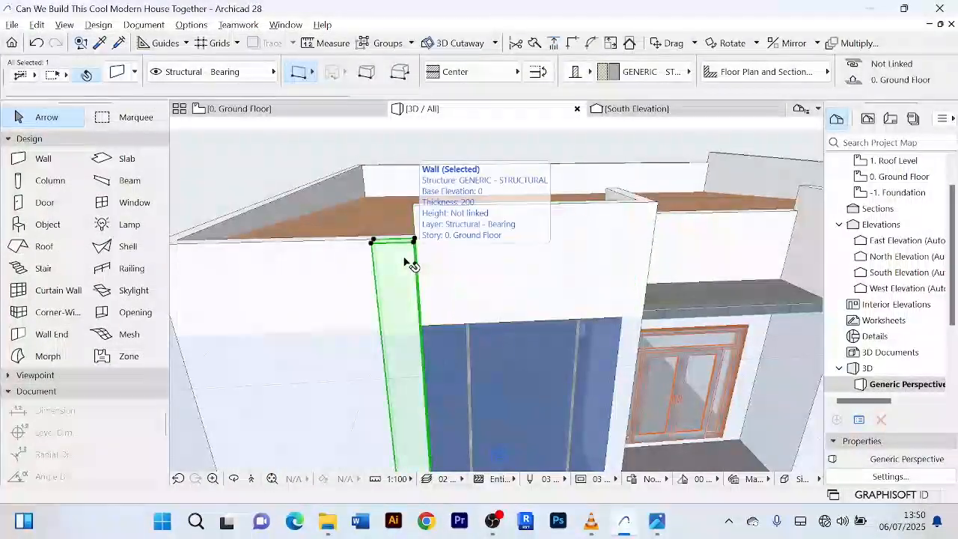
{"action": "double_click", "coordinate": [405, 264]}
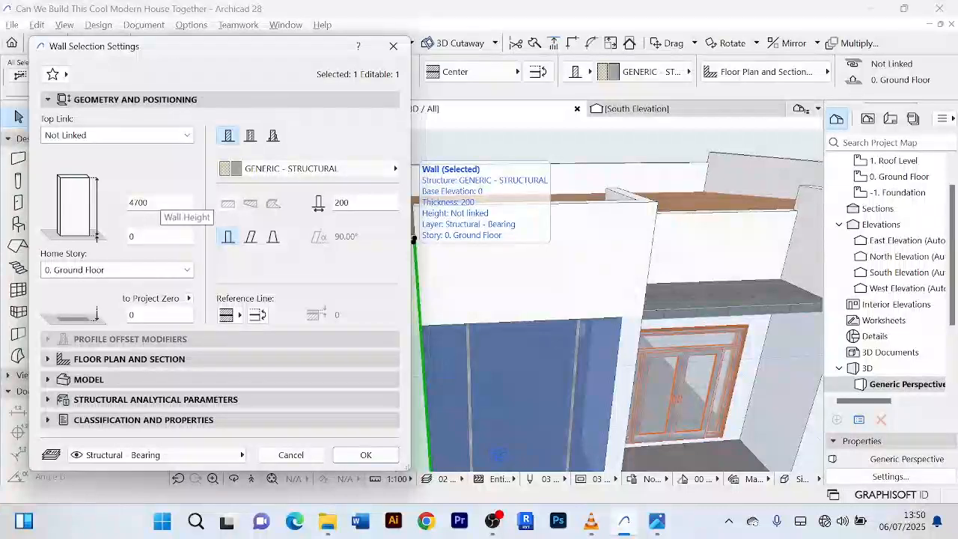
{"action": "left_click", "coordinate": [153, 203]}
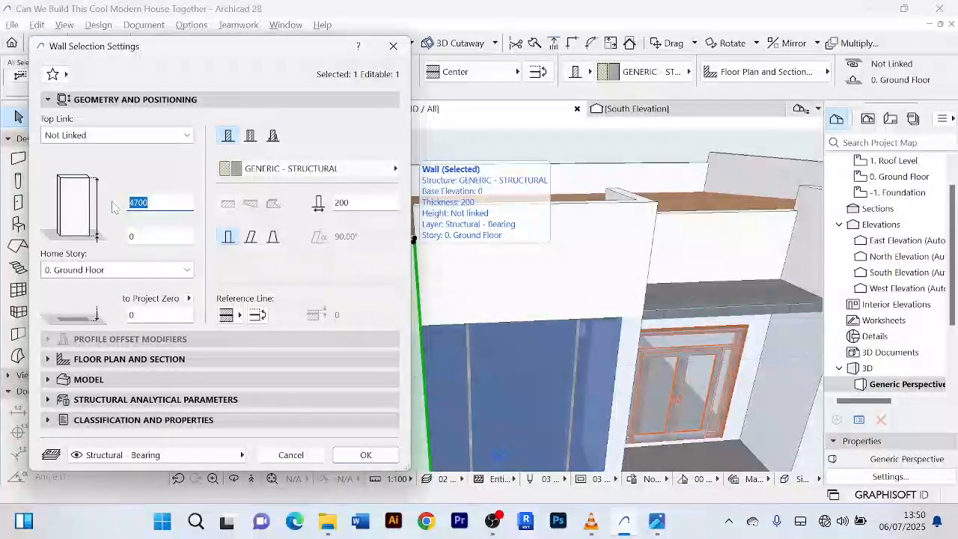
{"action": "type", "text": "6000"}
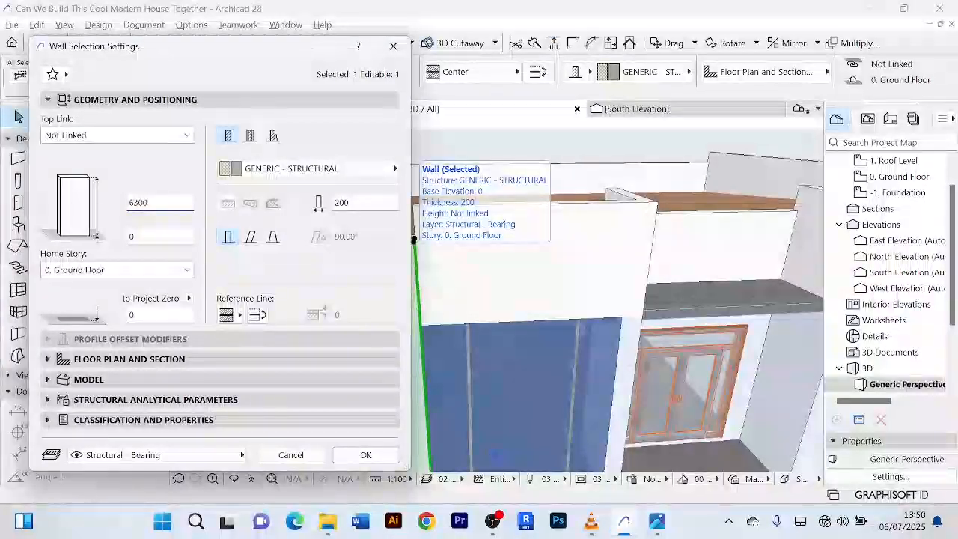
{"action": "key", "text": "Return"}
- Set the height of the narrow wall beside the large front window to 5300
{"action": "scroll", "coordinate": [471, 285], "scroll_direction": "down", "scroll_amount": 5}
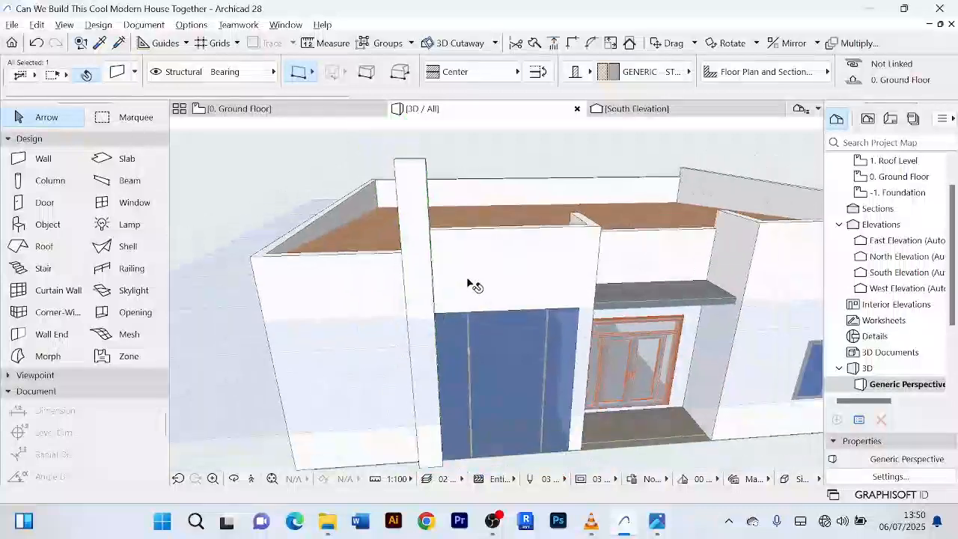
{"action": "middle_click_drag", "start_coordinate": [466, 279], "coordinate": [428, 215], "text": "shift"}
{"action": "key", "text": "ctrl+t"}
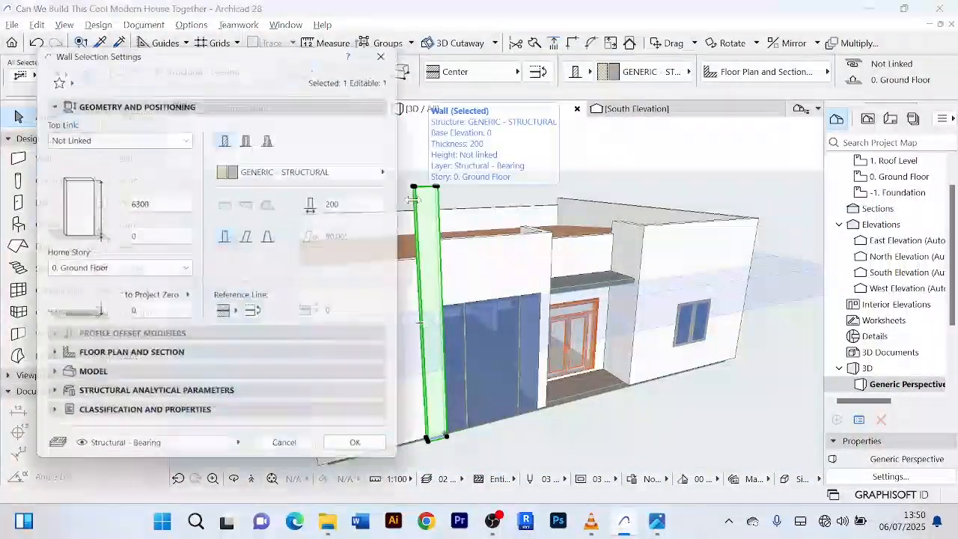
{"action": "double_click", "coordinate": [143, 204]}
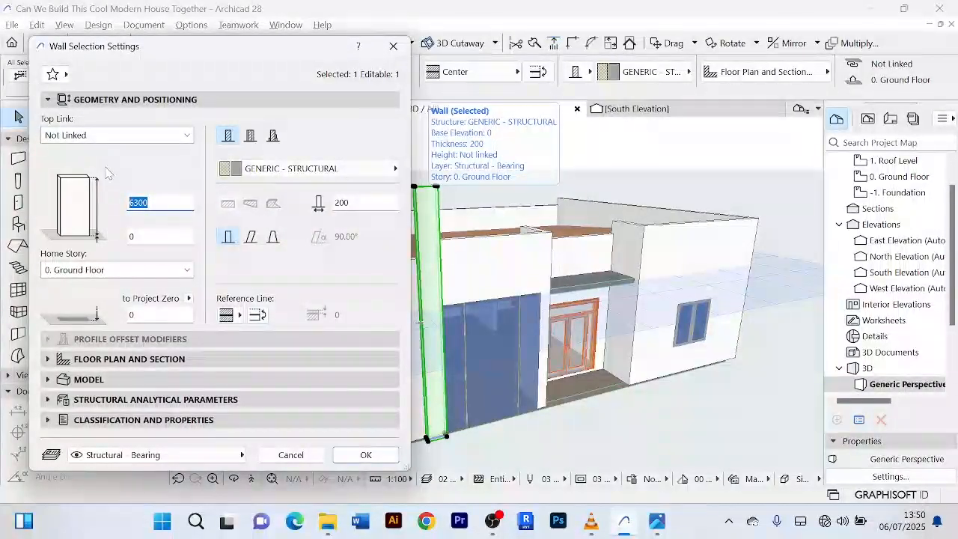
{"action": "type", "text": "5300"}
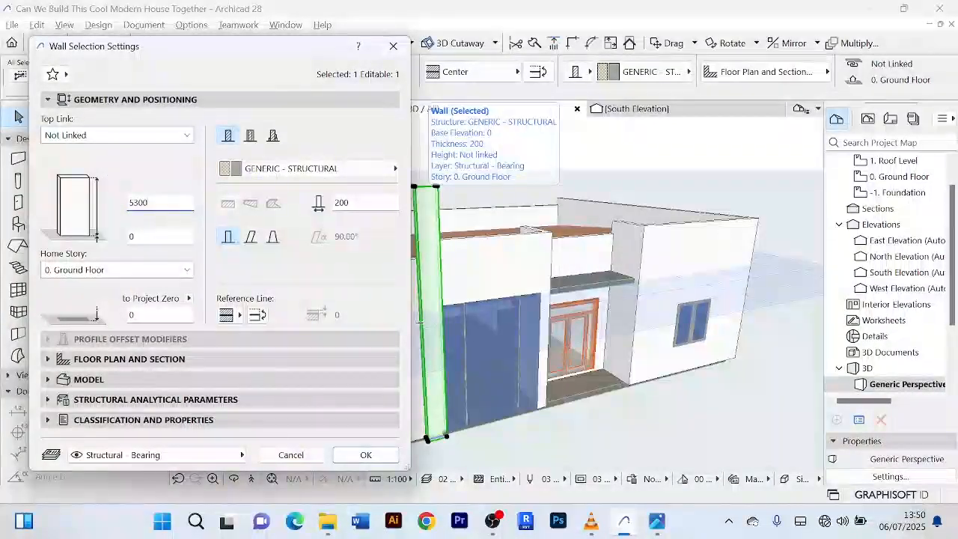
{"action": "key", "text": "Return"}
- Examine the front facade and the top of the narrow wall from several angles in the 3D view
{"action": "middle_click_drag", "start_coordinate": [495, 272], "coordinate": [410, 197], "text": "shift"}
{"action": "key", "text": "Escape"}
{"action": "left_click", "coordinate": [518, 196]}
{"action": "mouse_move", "coordinate": [518, 200]}
{"action": "middle_mouse_down", "text": "shift"}
{"action": "mouse_move", "coordinate": [556, 197]}
{"action": "mouse_move", "coordinate": [529, 192]}
{"action": "middle_mouse_up", "text": "shift"}
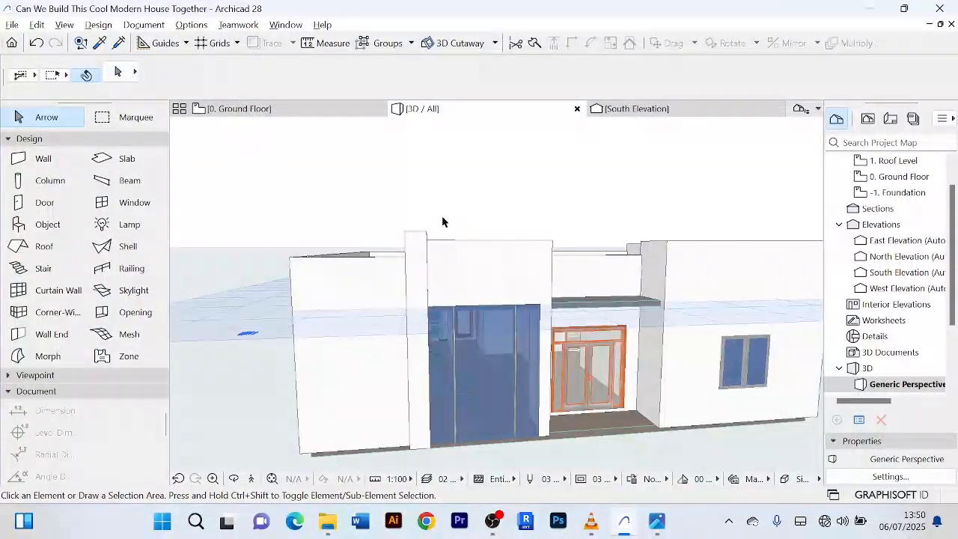
{"action": "middle_click_drag", "start_coordinate": [474, 407], "coordinate": [404, 352], "text": "shift"}
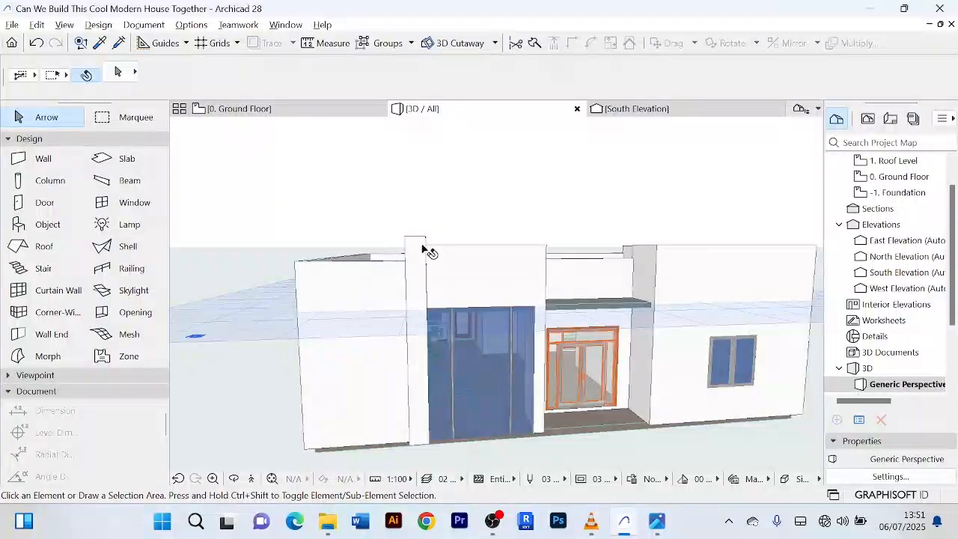
{"action": "left_click", "coordinate": [422, 250]}
{"action": "middle_click_drag", "start_coordinate": [427, 250], "coordinate": [406, 301], "text": "shift"}
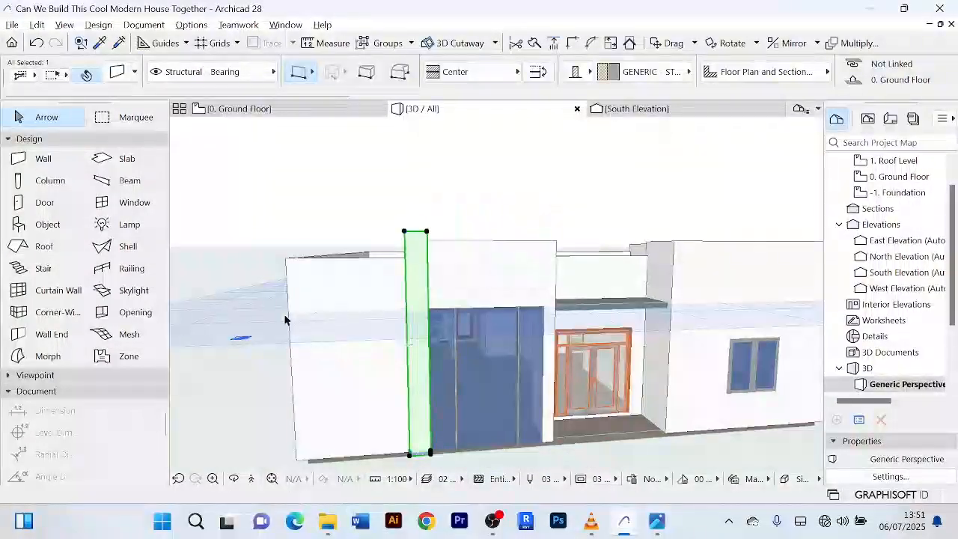
{"action": "middle_click_drag", "start_coordinate": [284, 313], "coordinate": [417, 227], "text": "shift"}
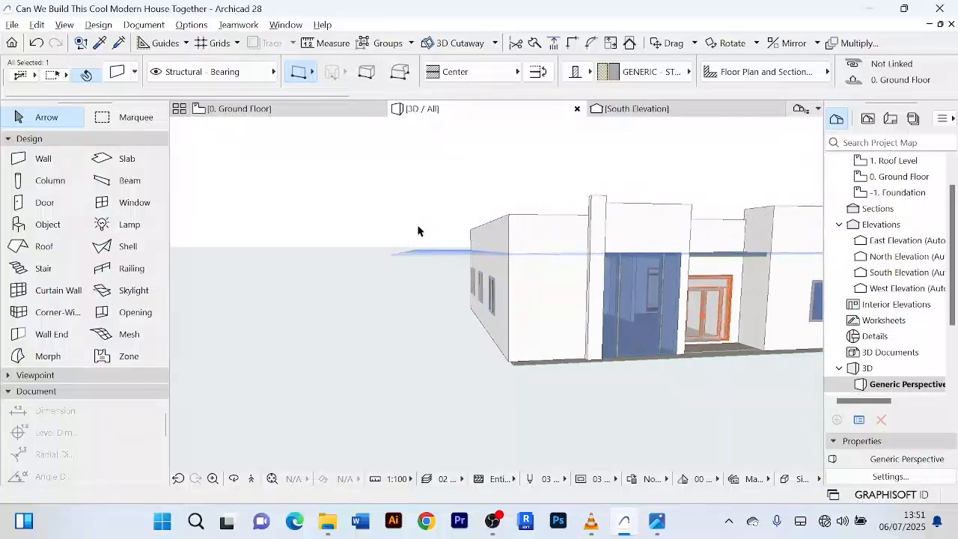
{"action": "left_click", "coordinate": [320, 120]}
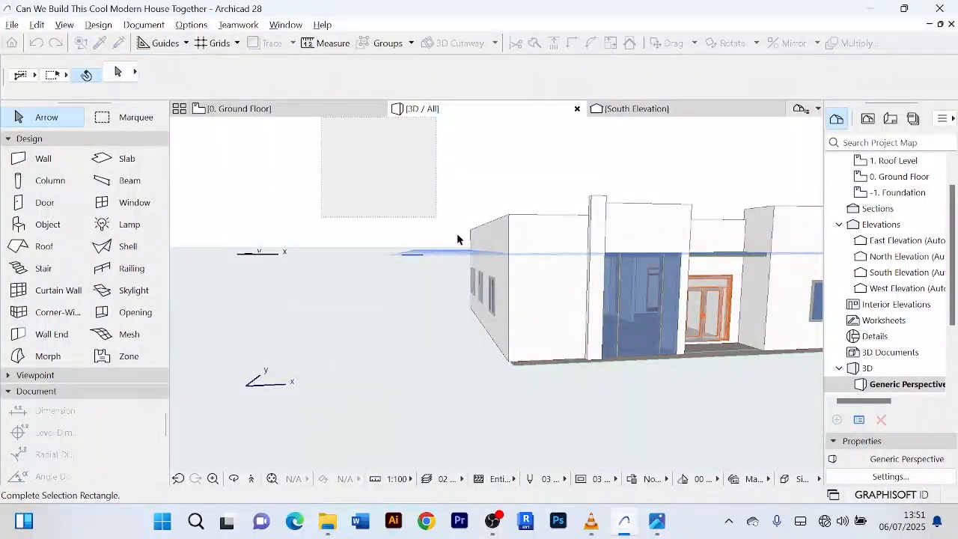
- Open the Ground Floor plan with the narrow wall in front of the facade wall selected for editing
{"action": "left_click", "coordinate": [312, 109]}
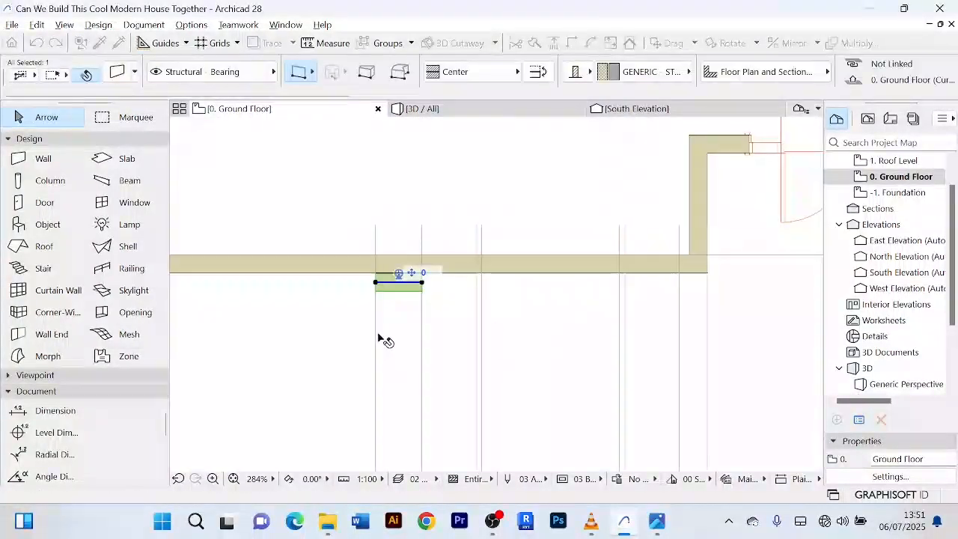
{"action": "scroll", "coordinate": [379, 337], "scroll_direction": "up", "scroll_amount": 1}
{"action": "middle_click_drag", "start_coordinate": [379, 337], "coordinate": [374, 374]}
{"action": "left_click", "coordinate": [347, 307]}
{"action": "left_click", "coordinate": [418, 264]}
{"action": "scroll", "coordinate": [371, 319], "scroll_direction": "up", "scroll_amount": 5}
{"action": "scroll", "coordinate": [427, 267], "scroll_direction": "down", "scroll_amount": 4}
{"action": "middle_click_drag", "start_coordinate": [430, 263], "coordinate": [430, 351]}
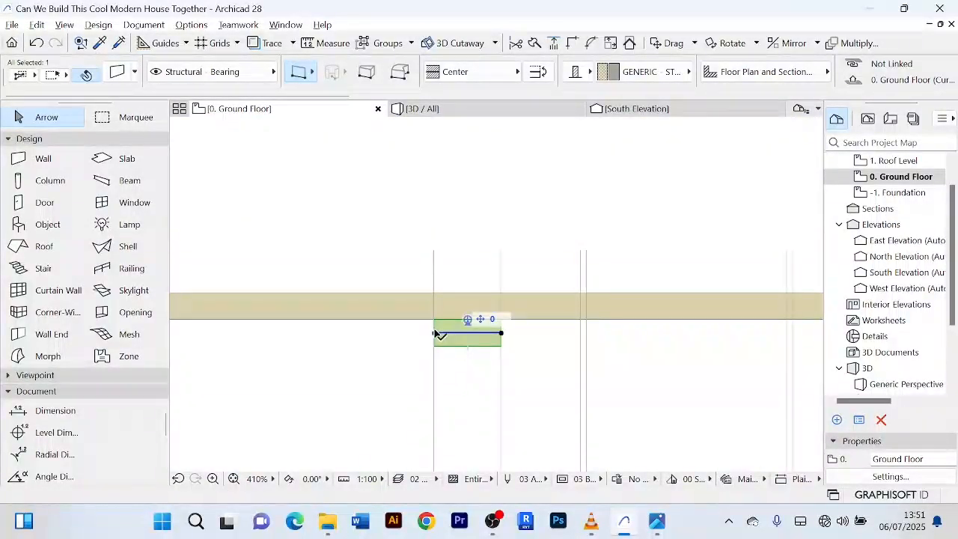
- Try stretching the narrow wall from its outer end to a length of 200, and undo the stretch
{"action": "left_click", "coordinate": [435, 332]}
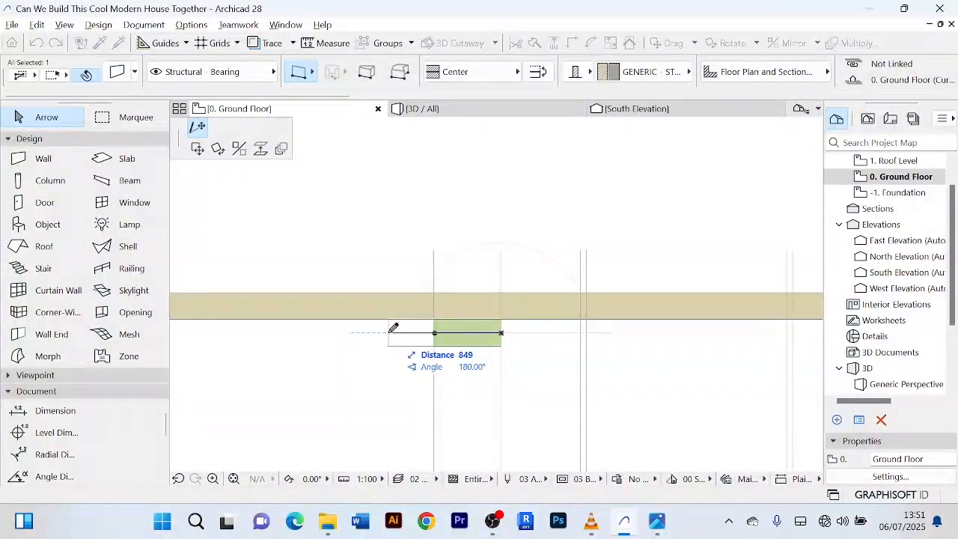
{"action": "type", "text": "200"}
{"action": "key", "text": "Return"}
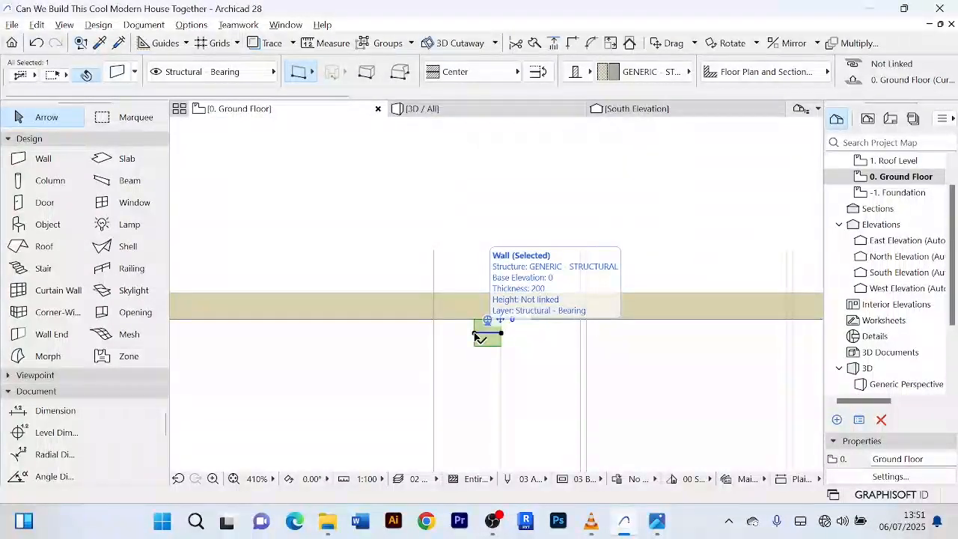
{"action": "key", "text": "ctrl+z"}
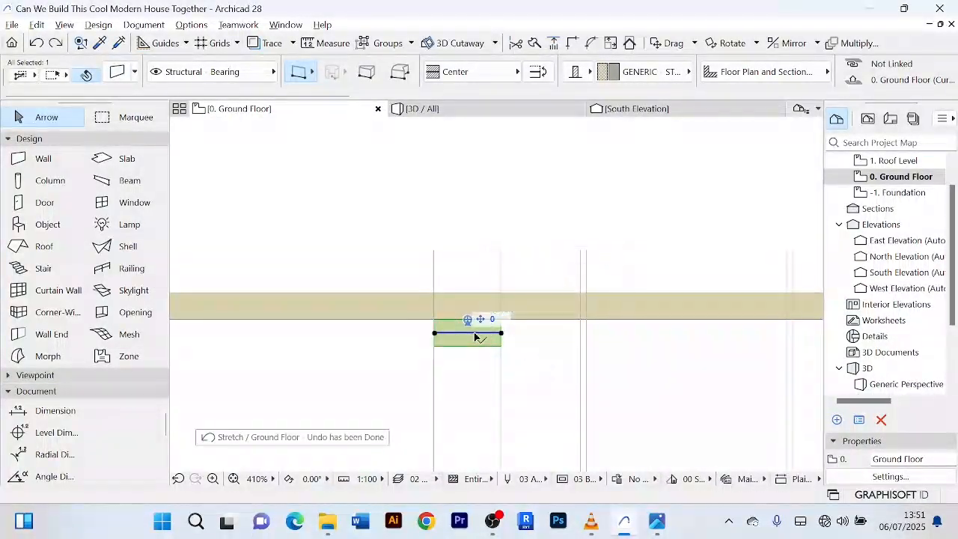
- Stretch the narrow wall outward from its end away from the entrance to a length of 700
{"action": "left_click", "coordinate": [435, 333]}
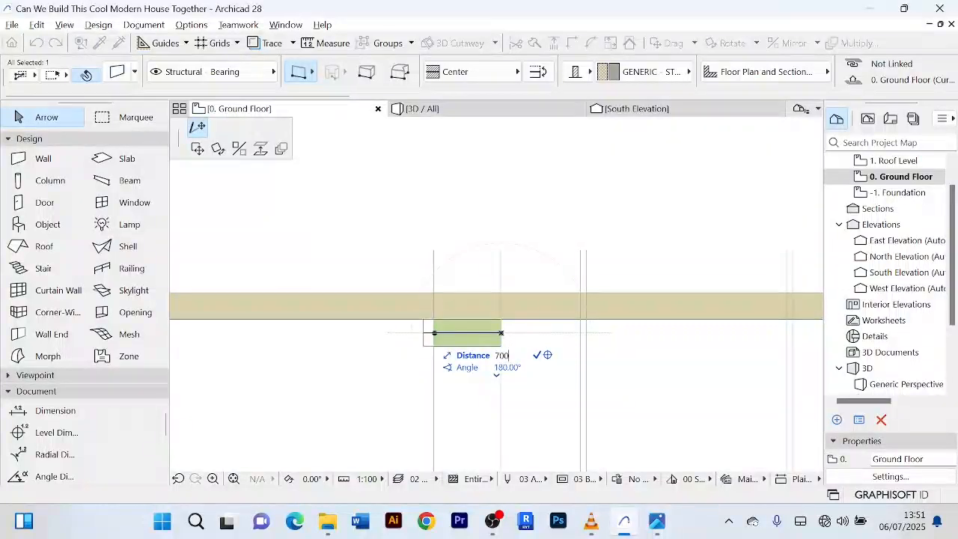
{"action": "key", "text": "Return"}
{"action": "scroll", "coordinate": [408, 369], "scroll_direction": "down", "scroll_amount": 4}
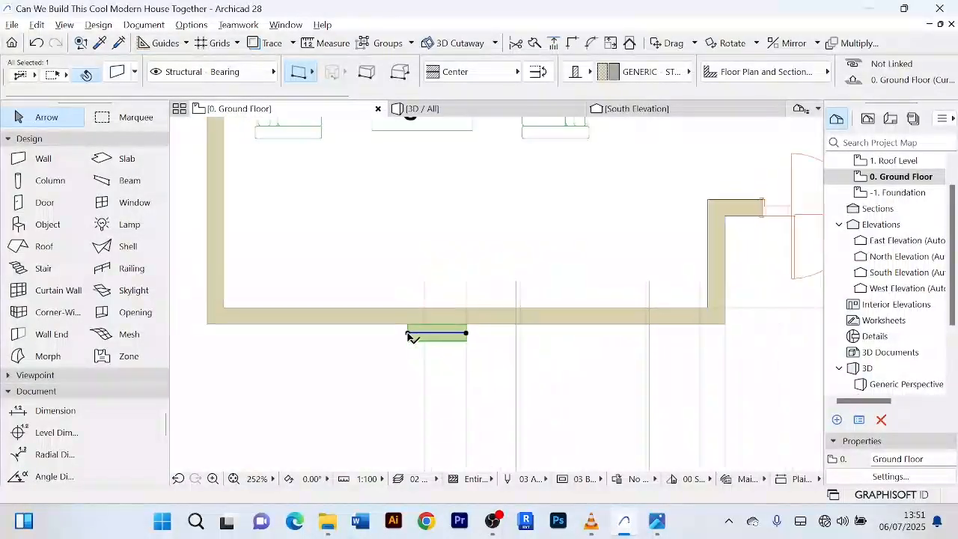
- Set the thickness of the narrow wall to 150
{"action": "scroll", "coordinate": [432, 312], "scroll_direction": "up", "scroll_amount": 4}
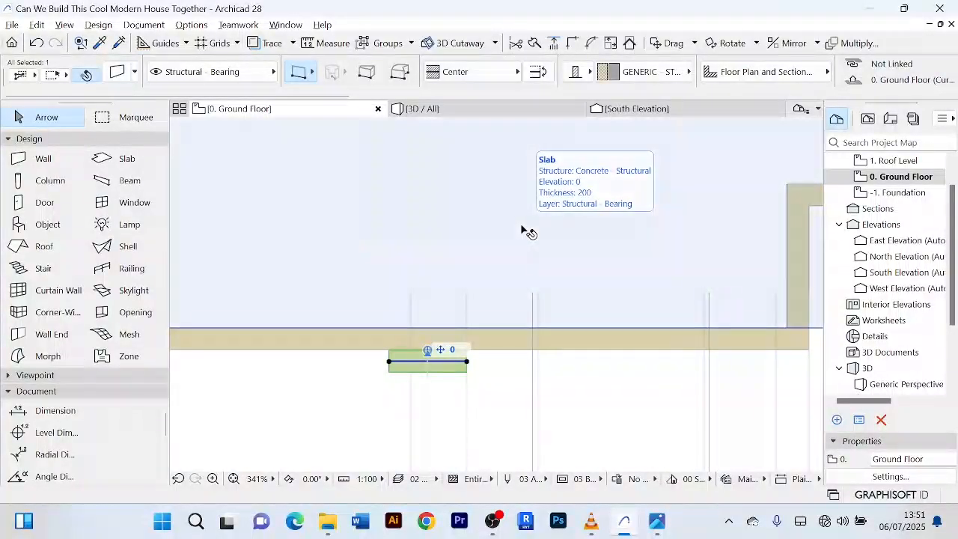
{"action": "key", "text": "ctrl+t"}
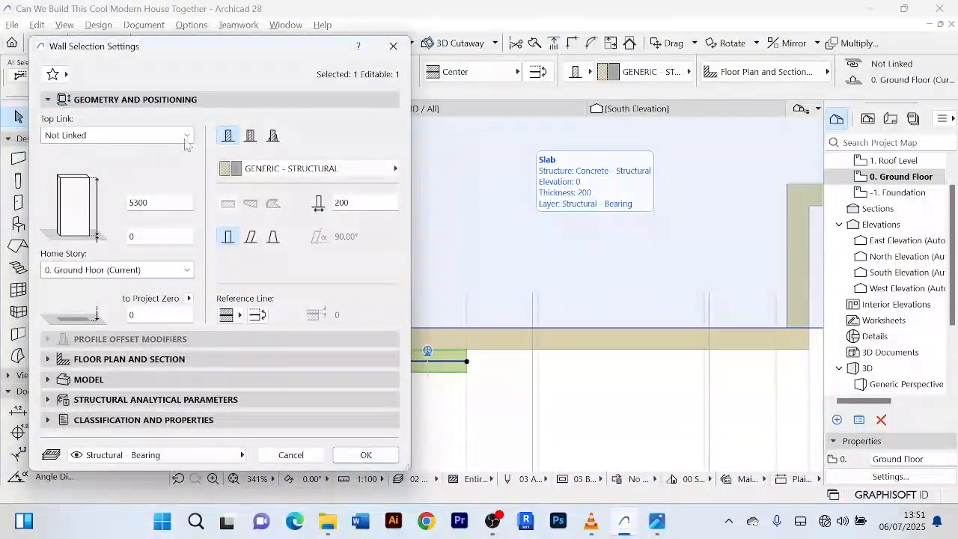
{"action": "left_click", "coordinate": [352, 203]}
{"action": "left_click", "coordinate": [376, 457]}
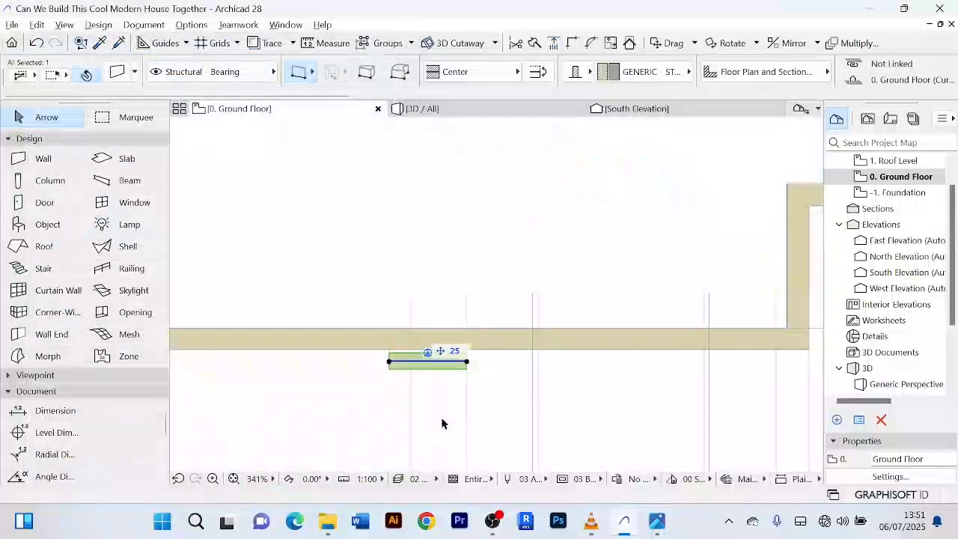
{"action": "left_click", "coordinate": [436, 414]}
- Move the narrow wall perpendicularly by about 26 toward the facade wall to close the gap between them
{"action": "scroll", "coordinate": [434, 410], "scroll_direction": "up", "scroll_amount": 3}
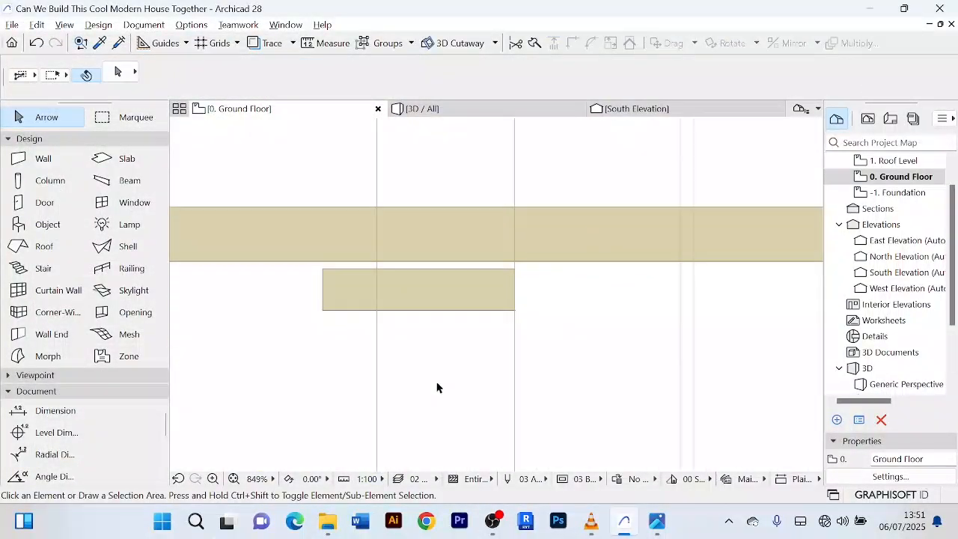
{"action": "left_click", "coordinate": [472, 302]}
{"action": "middle_click_drag", "start_coordinate": [436, 354], "coordinate": [467, 408]}
{"action": "scroll", "coordinate": [421, 344], "scroll_direction": "up", "scroll_amount": 2}
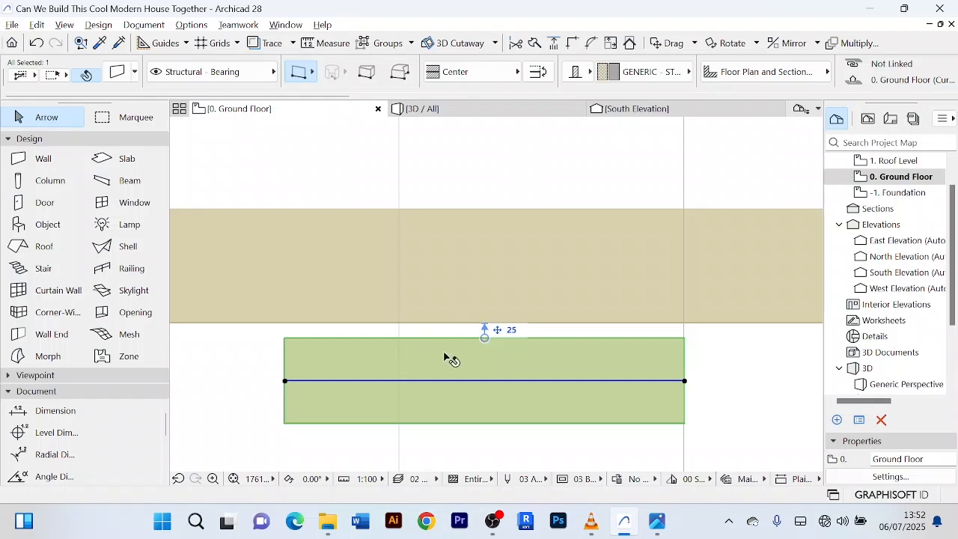
{"action": "key", "text": "ctrl+d"}
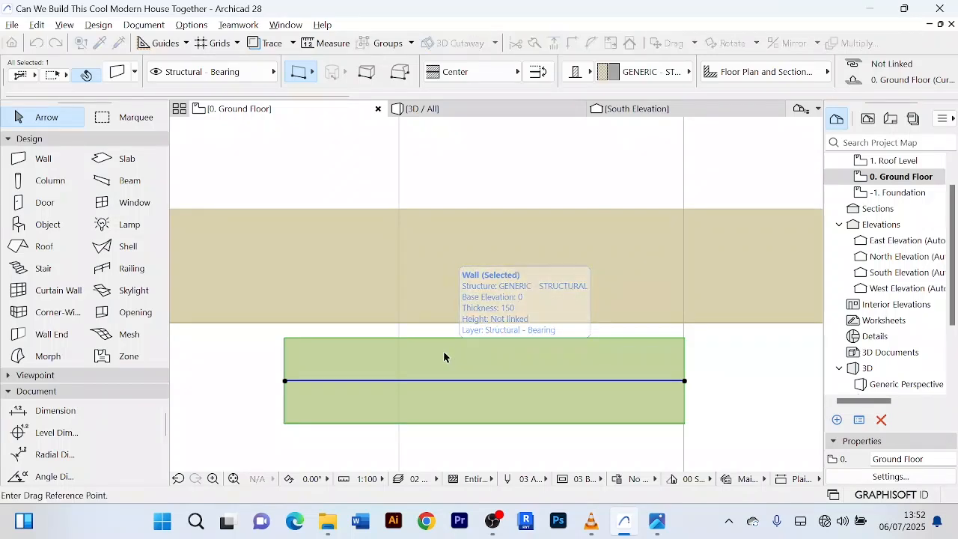
{"action": "left_click", "coordinate": [495, 382]}
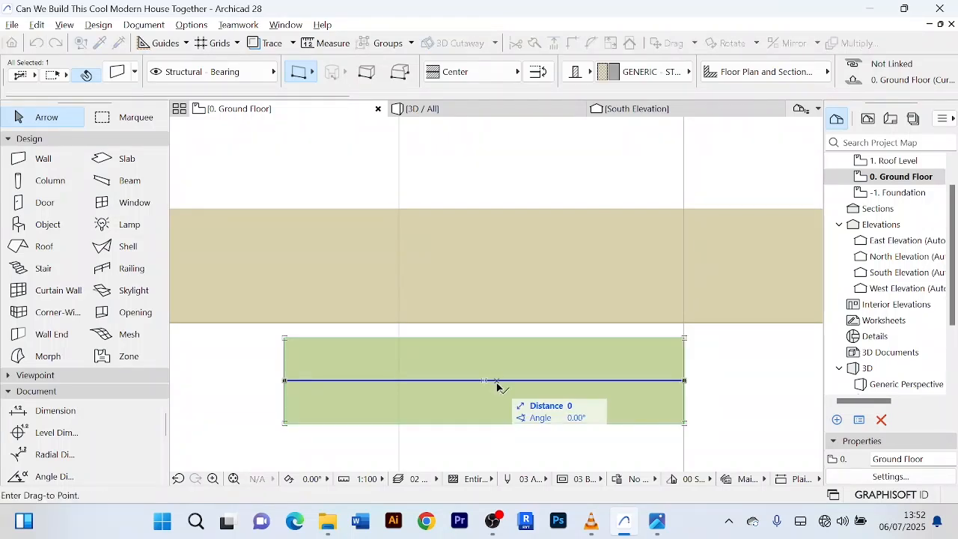
{"action": "scroll", "coordinate": [501, 372], "scroll_direction": "up", "scroll_amount": 4}
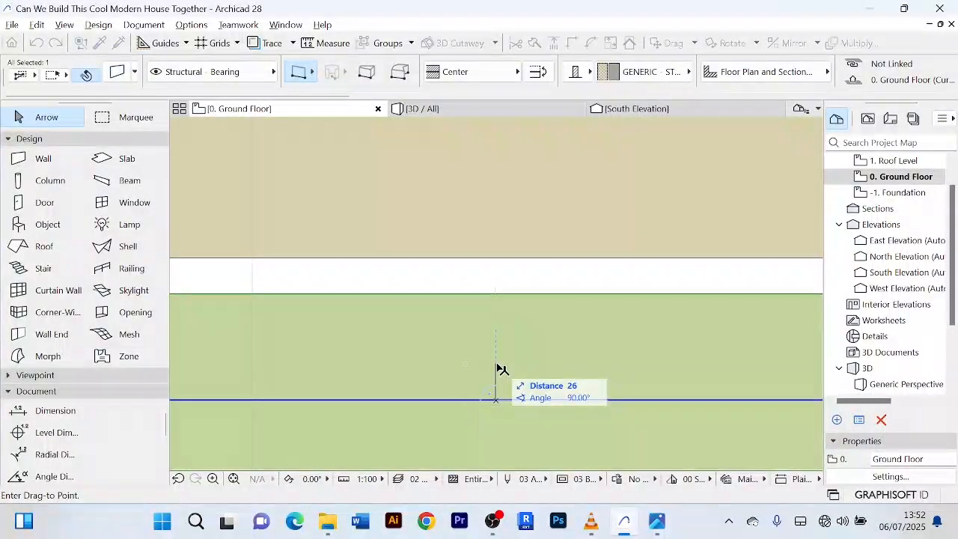
{"action": "left_click", "coordinate": [500, 369]}
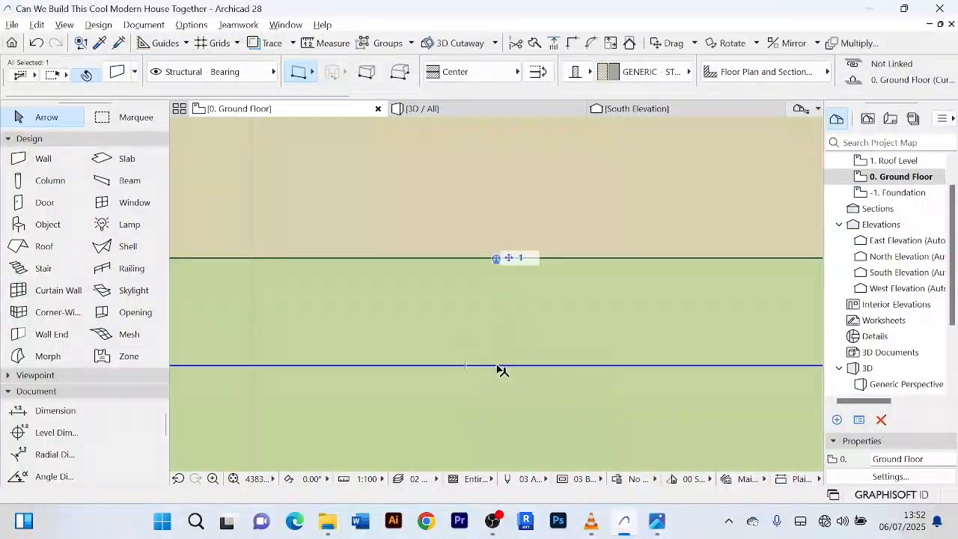
- Examine the front facade with the repositioned narrow wall in the 3D view
{"action": "scroll", "coordinate": [502, 367], "scroll_direction": "down", "scroll_amount": 4}
{"action": "scroll", "coordinate": [505, 367], "scroll_direction": "down", "scroll_amount": 4}
{"action": "left_click", "coordinate": [604, 409]}
{"action": "scroll", "coordinate": [587, 419], "scroll_direction": "down", "scroll_amount": 3}
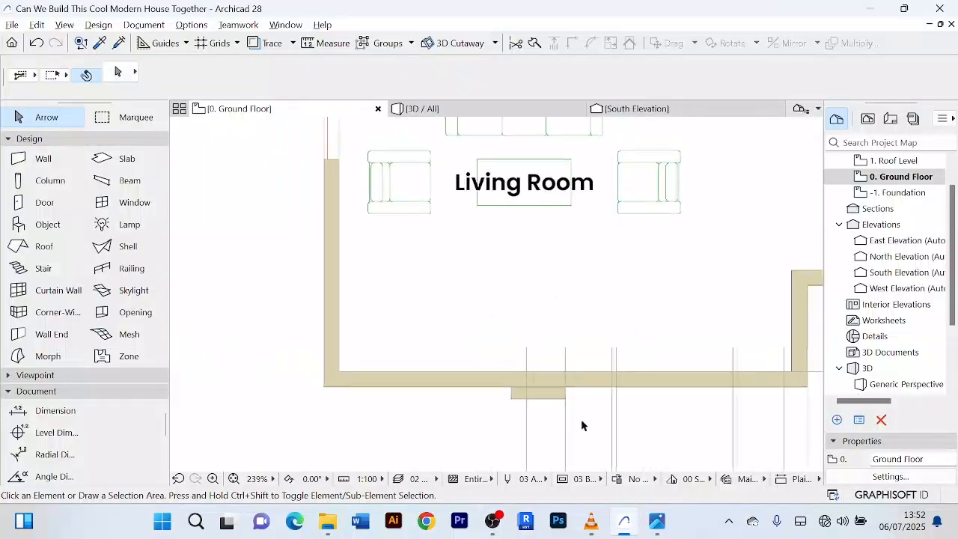
{"action": "left_click", "coordinate": [453, 109]}
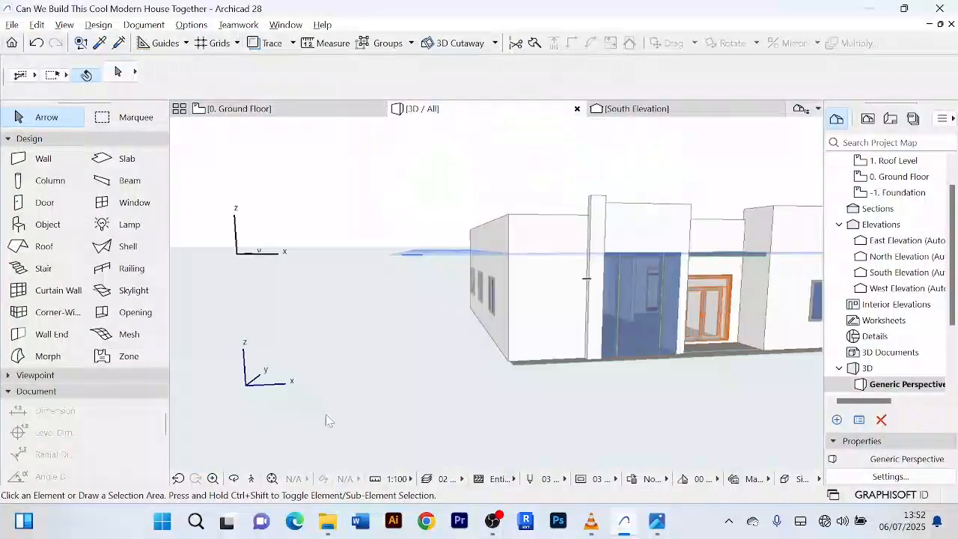
{"action": "scroll", "coordinate": [423, 366], "scroll_direction": "down", "scroll_amount": 3}
{"action": "middle_click_drag", "start_coordinate": [424, 367], "coordinate": [382, 354]}
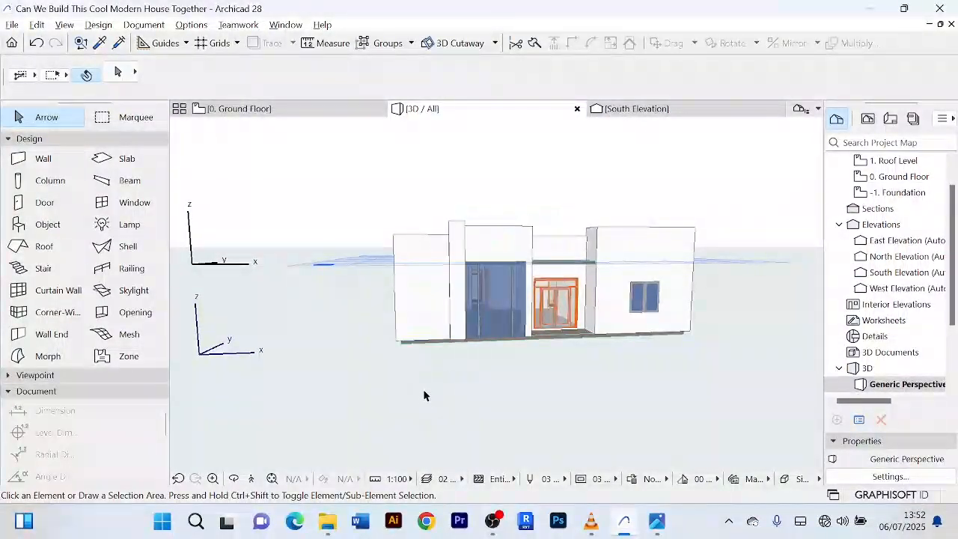
{"action": "left_click_drag", "start_coordinate": [424, 391], "coordinate": [403, 385]}
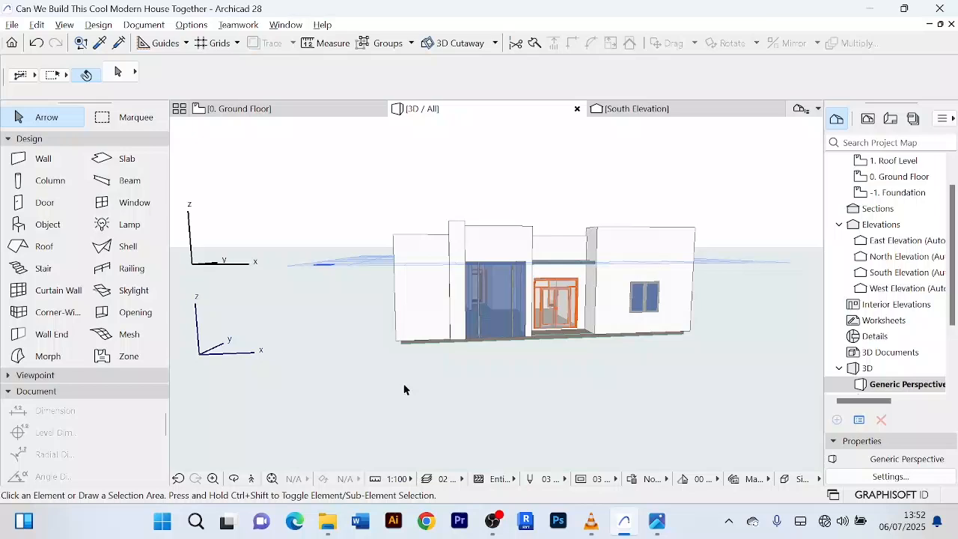
- Try the Stonework - 13 surface on all faces of the ground-floor wall section beside the narrow wall
{"action": "left_click", "coordinate": [441, 320]}
{"action": "scroll", "coordinate": [410, 304], "scroll_direction": "up", "scroll_amount": 5}
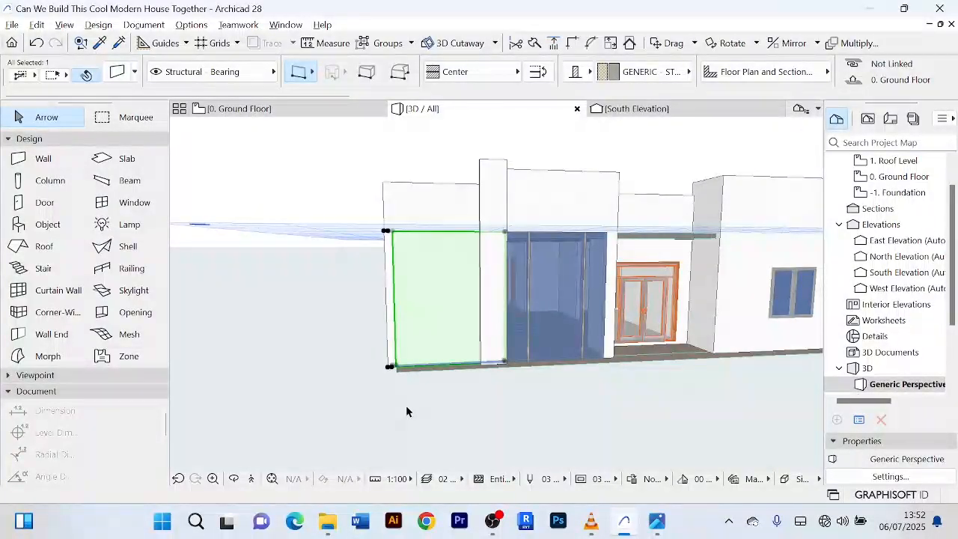
{"action": "key", "text": "ctrl+t"}
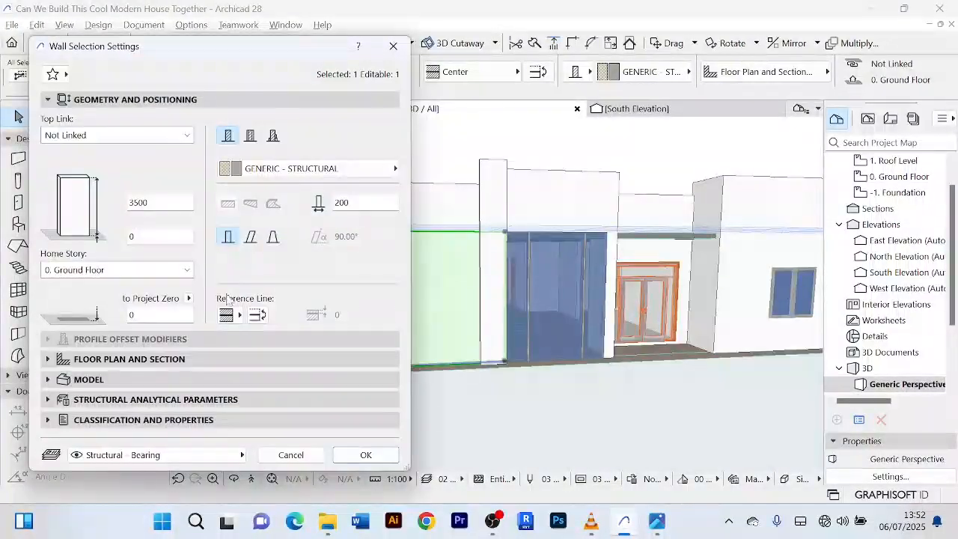
{"action": "left_click", "coordinate": [262, 379]}
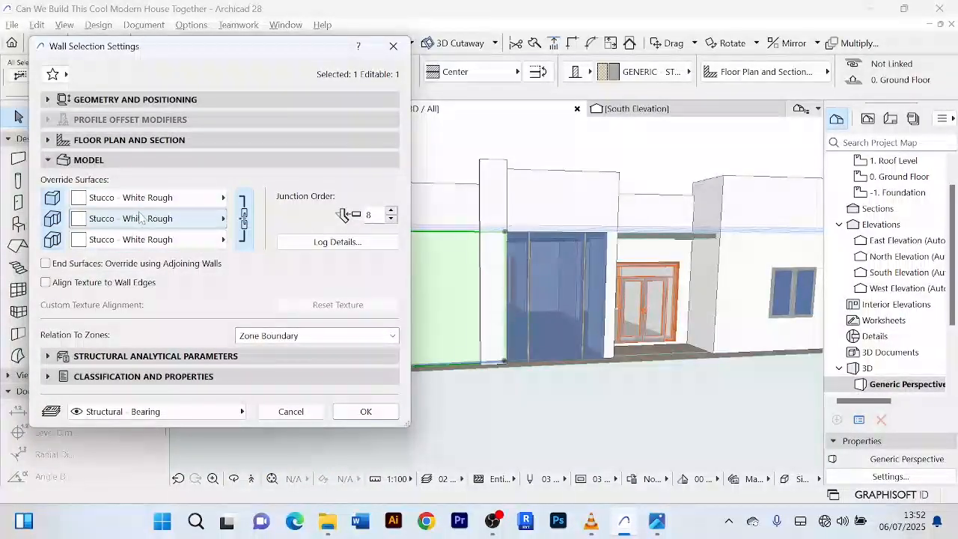
{"action": "left_click", "coordinate": [222, 198]}
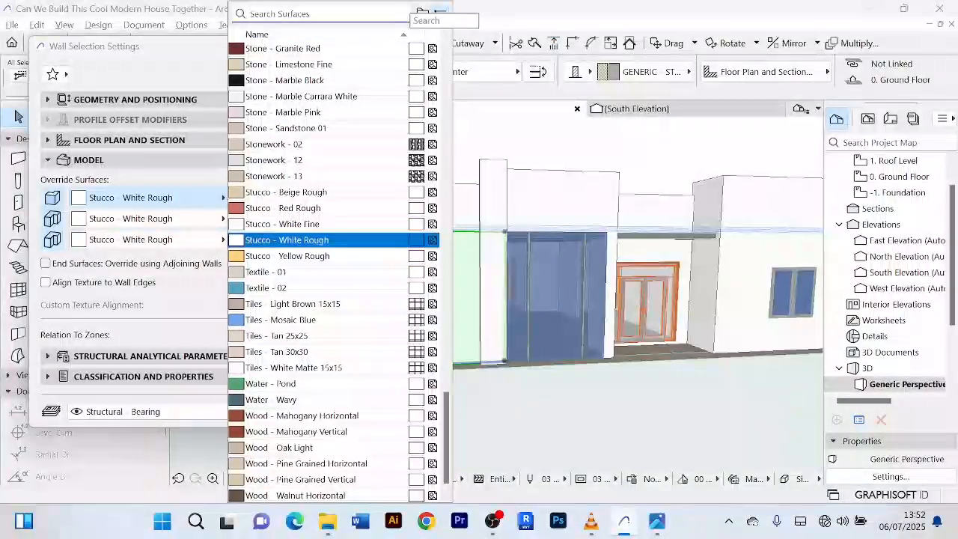
{"action": "type", "text": "ston"}
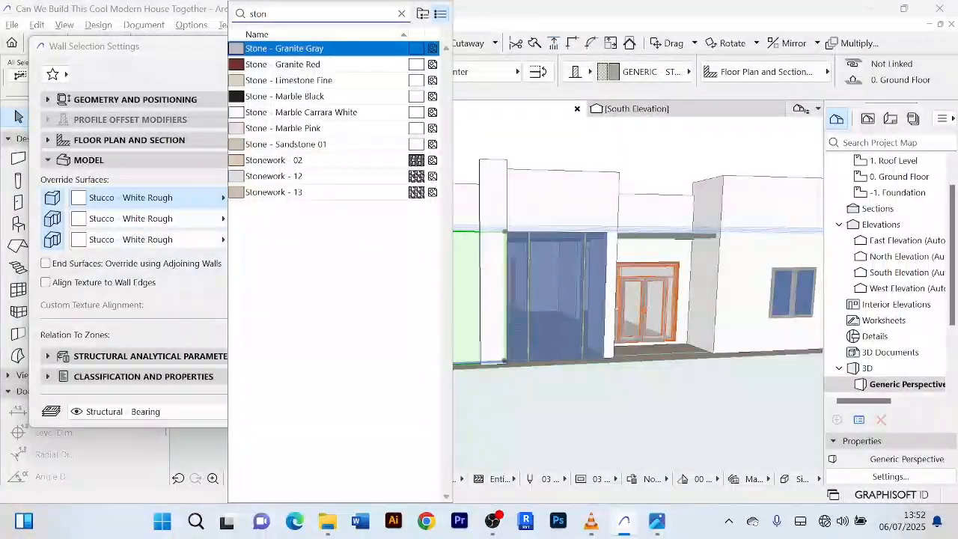
{"action": "left_click", "coordinate": [324, 192]}
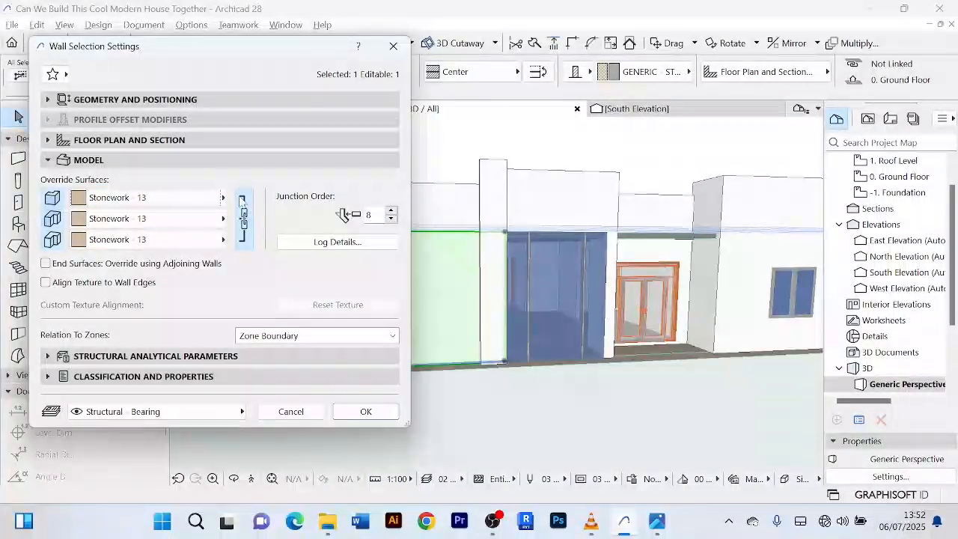
{"action": "left_click", "coordinate": [365, 411]}
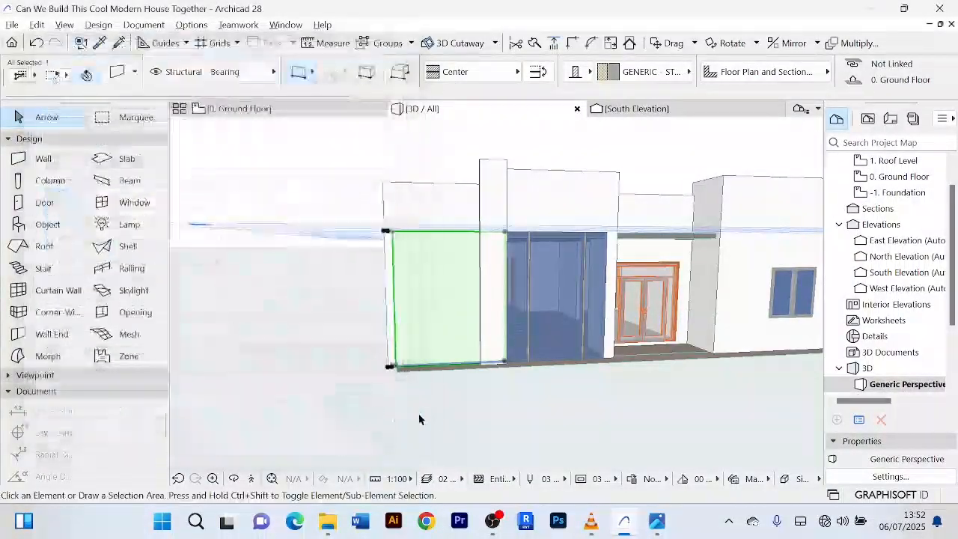
{"action": "left_click", "coordinate": [441, 415]}
{"action": "scroll", "coordinate": [438, 318], "scroll_direction": "up", "scroll_amount": 5}
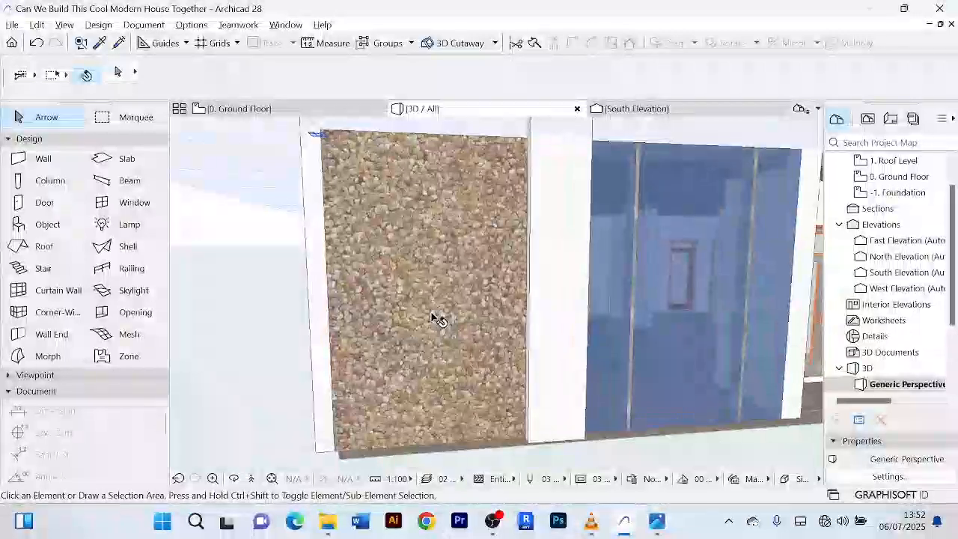
{"action": "scroll", "coordinate": [440, 322], "scroll_direction": "down", "scroll_amount": 2}
{"action": "scroll", "coordinate": [439, 323], "scroll_direction": "up", "scroll_amount": 1}
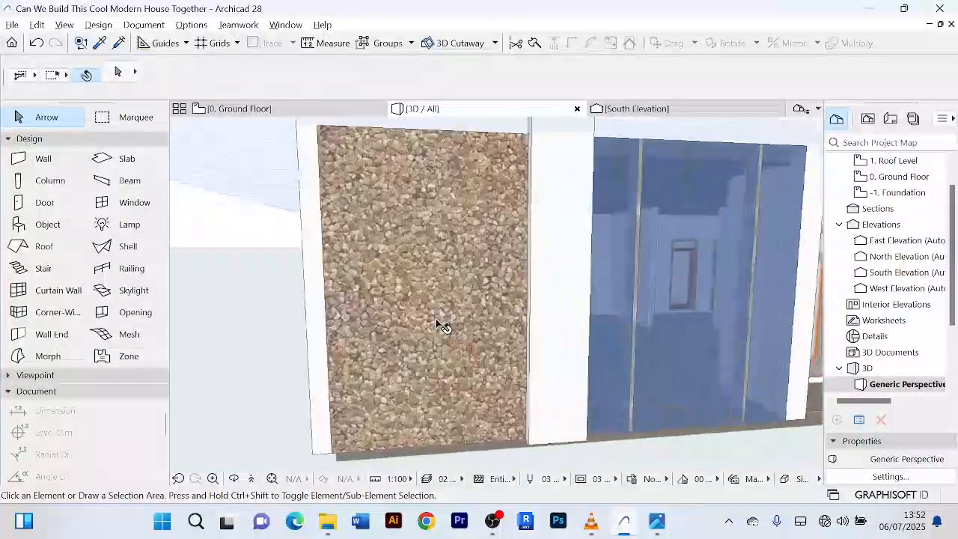
- Set all surface overrides of the ground-floor wall section beside the narrow wall to Stonework - 02
{"action": "left_click", "coordinate": [378, 418]}
{"action": "scroll", "coordinate": [382, 421], "scroll_direction": "down", "scroll_amount": 3}
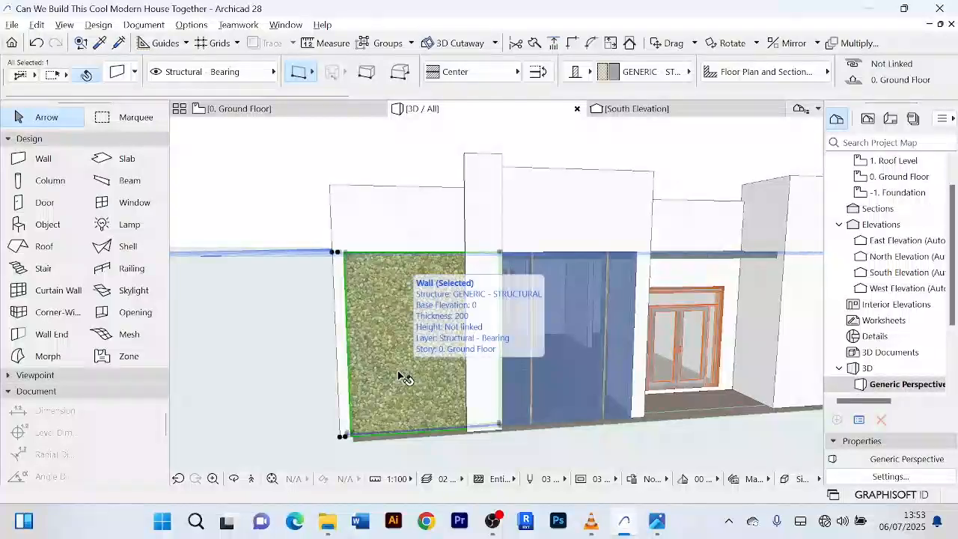
{"action": "double_click", "coordinate": [398, 376]}
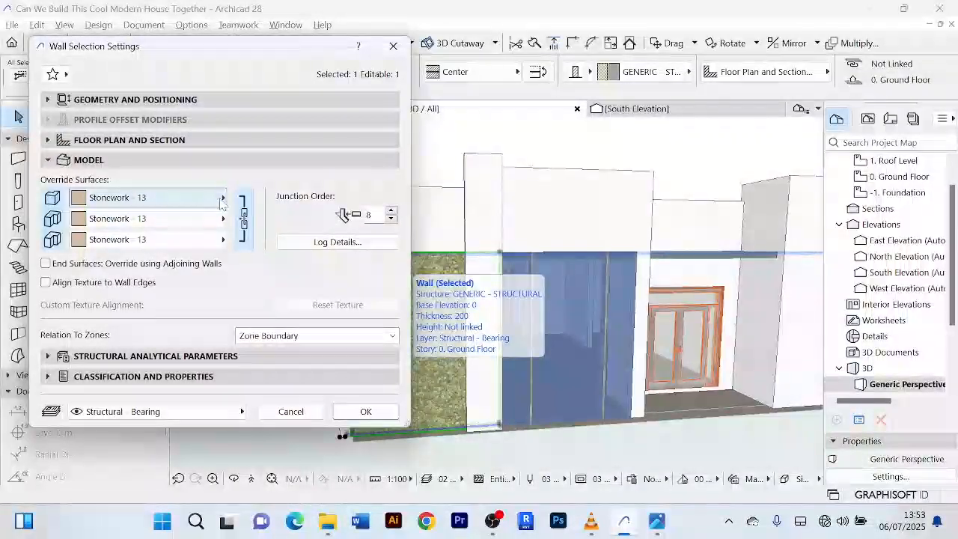
{"action": "left_click", "coordinate": [223, 198]}
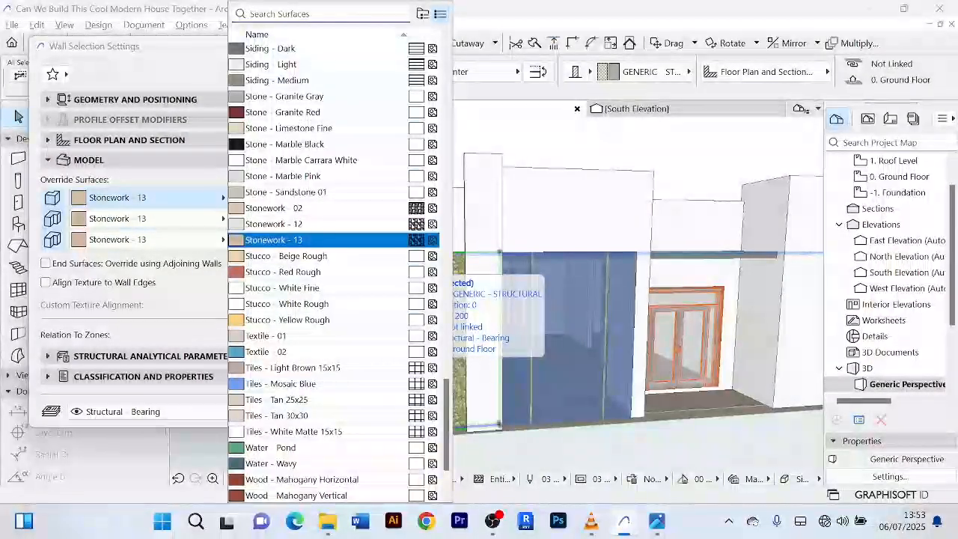
{"action": "type", "text": "ston"}
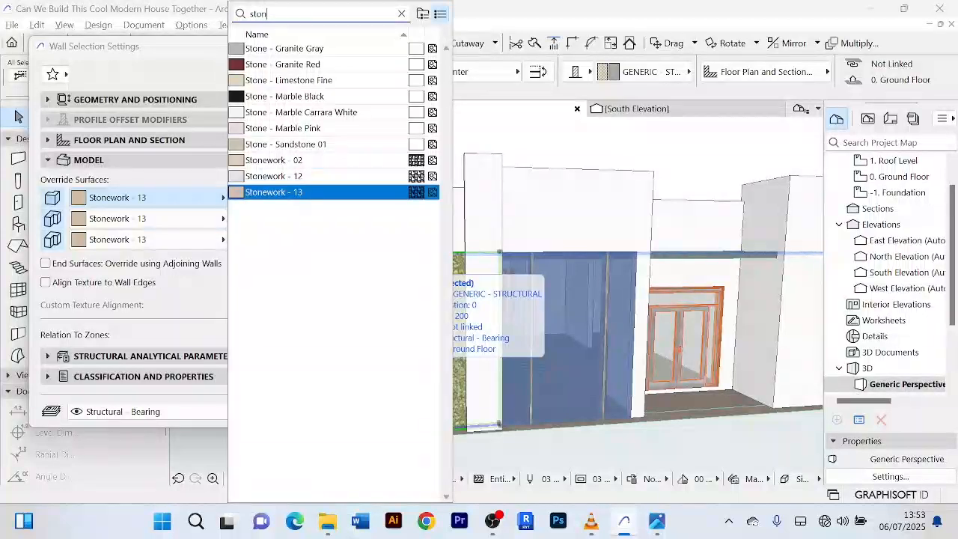
{"action": "type", "text": "e"}
{"action": "left_click", "coordinate": [324, 162]}
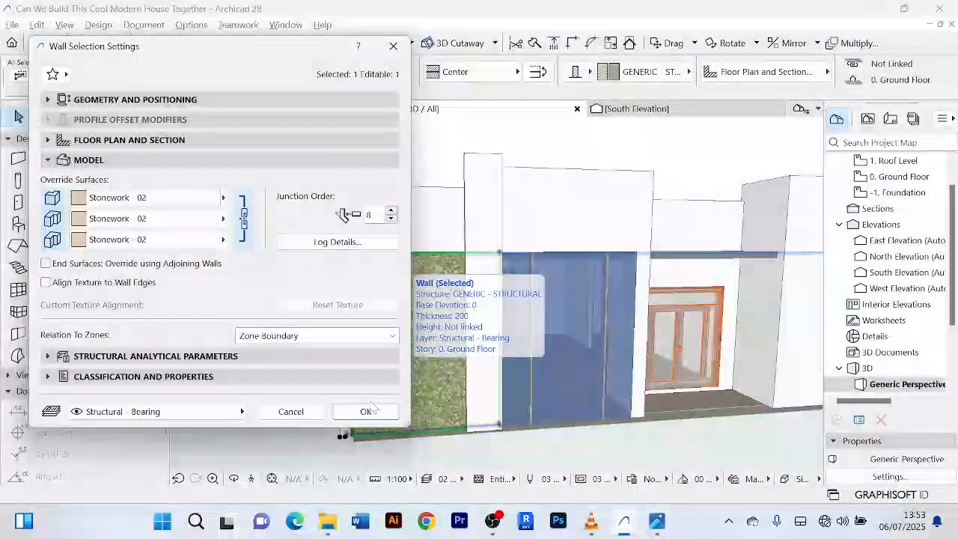
{"action": "left_click", "coordinate": [366, 411]}
{"action": "left_click", "coordinate": [250, 351]}
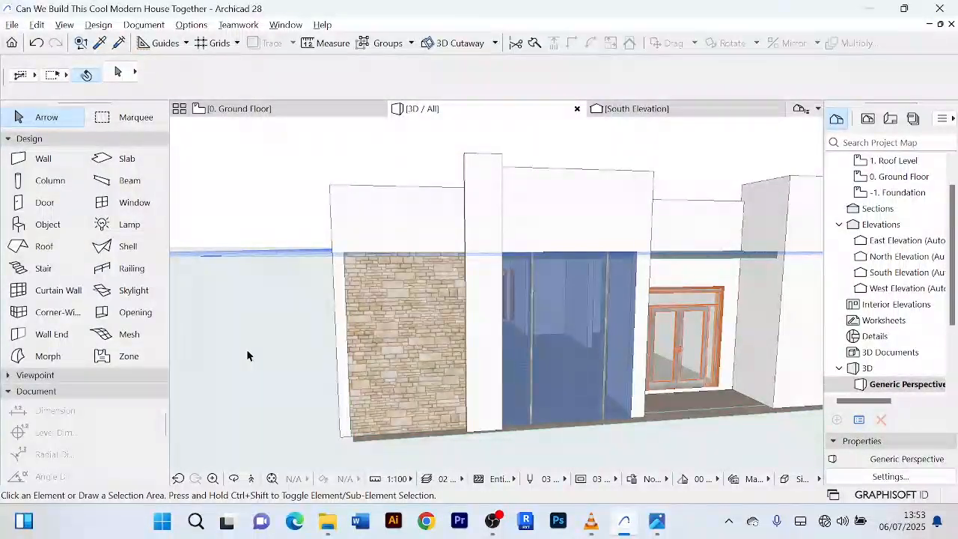
{"action": "scroll", "coordinate": [248, 354], "scroll_direction": "up", "scroll_amount": 3}
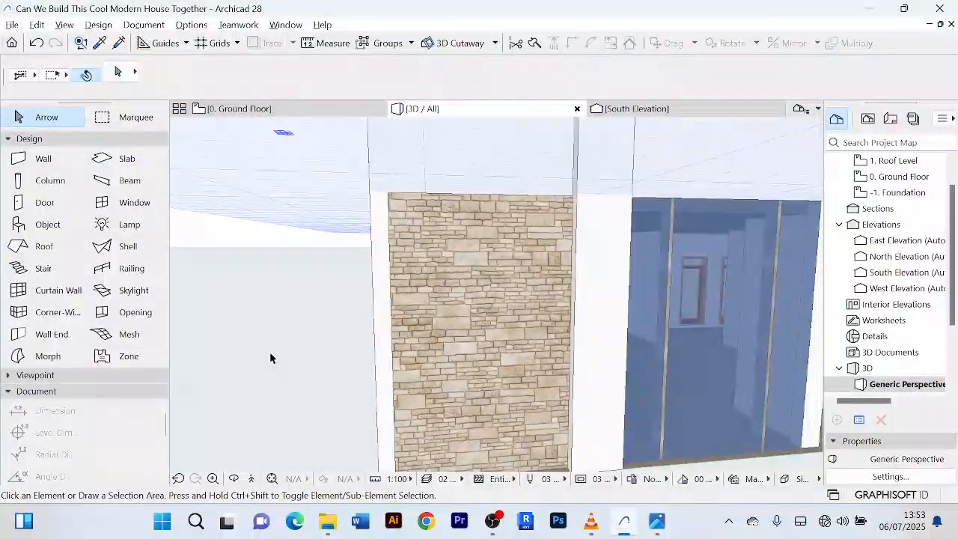
{"action": "scroll", "coordinate": [273, 354], "scroll_direction": "down", "scroll_amount": 2}
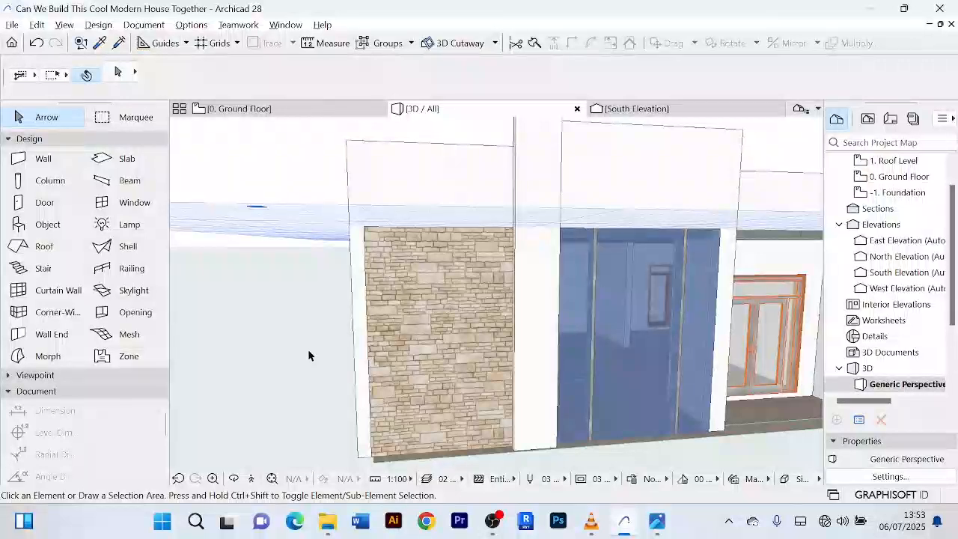
- Override all surfaces of the roof-level wall directly above the stone-clad section with Stonework - 02
{"action": "middle_click_drag", "start_coordinate": [309, 356], "coordinate": [474, 260], "text": "shift"}
{"action": "scroll", "coordinate": [503, 235], "scroll_direction": "up", "scroll_amount": 3}
{"action": "scroll", "coordinate": [491, 236], "scroll_direction": "down", "scroll_amount": 5}
{"action": "left_click", "coordinate": [543, 173]}
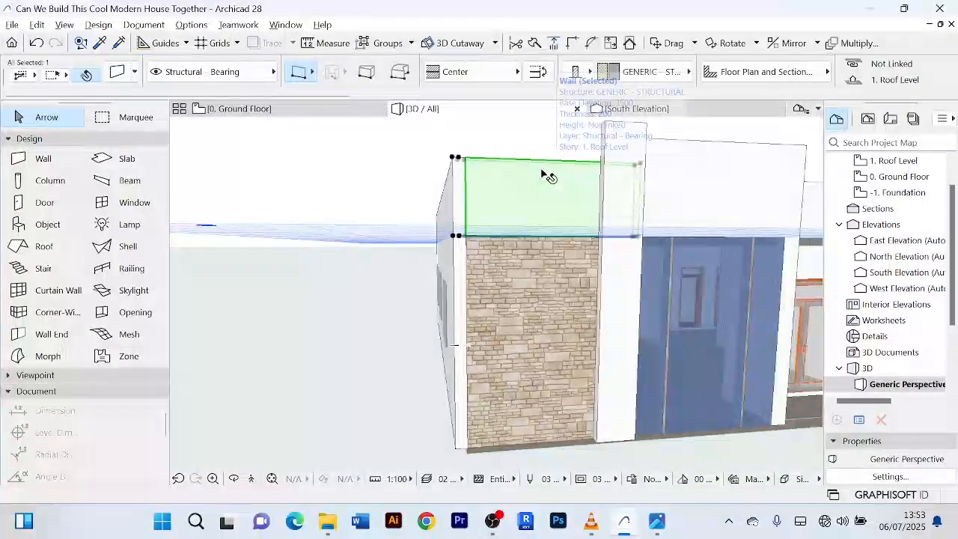
{"action": "double_click", "coordinate": [547, 175]}
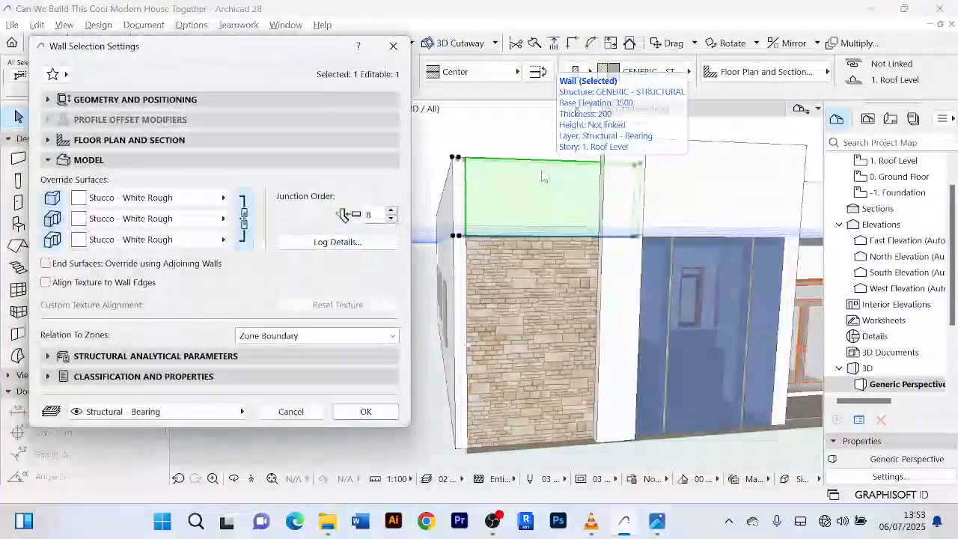
{"action": "left_click", "coordinate": [223, 197]}
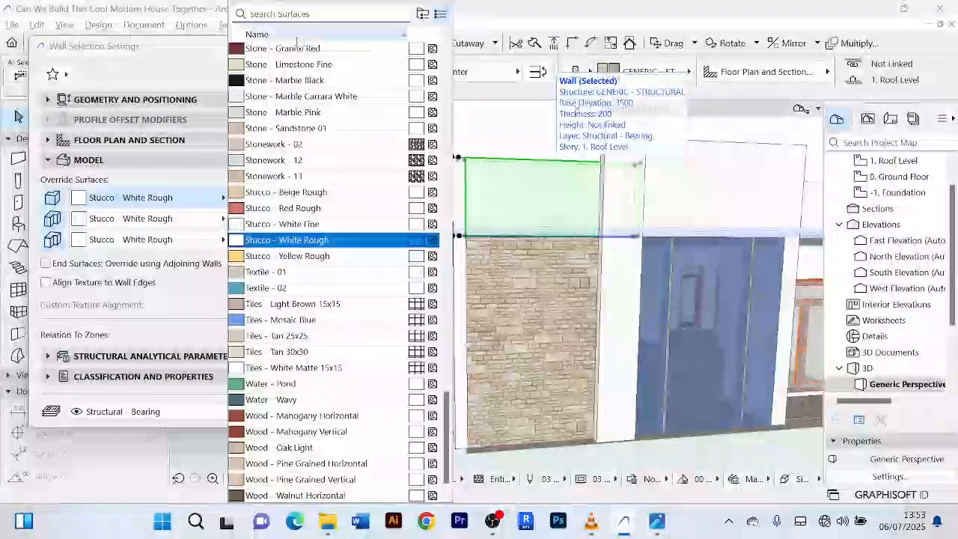
{"action": "left_click", "coordinate": [299, 143]}
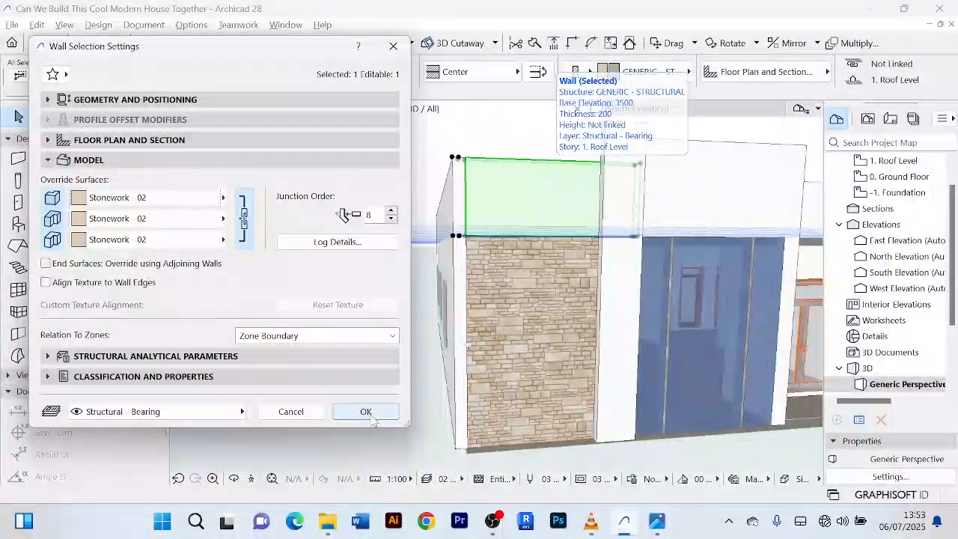
{"action": "left_click", "coordinate": [365, 411]}
{"action": "middle_click_drag", "start_coordinate": [381, 368], "coordinate": [353, 376]}
{"action": "scroll", "coordinate": [367, 367], "scroll_direction": "down", "scroll_amount": 3}
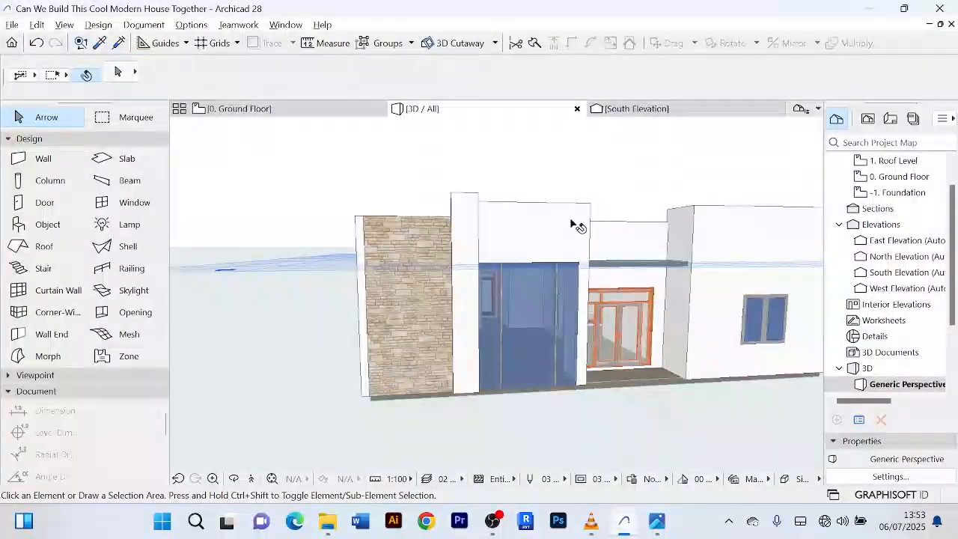
- Copy the narrow wall along the facade on the ground floor plan to the window's other side, near the corner by the entrance
{"action": "left_click_drag", "start_coordinate": [577, 224], "coordinate": [521, 215]}
{"action": "scroll", "coordinate": [575, 225], "scroll_direction": "up", "scroll_amount": 3}
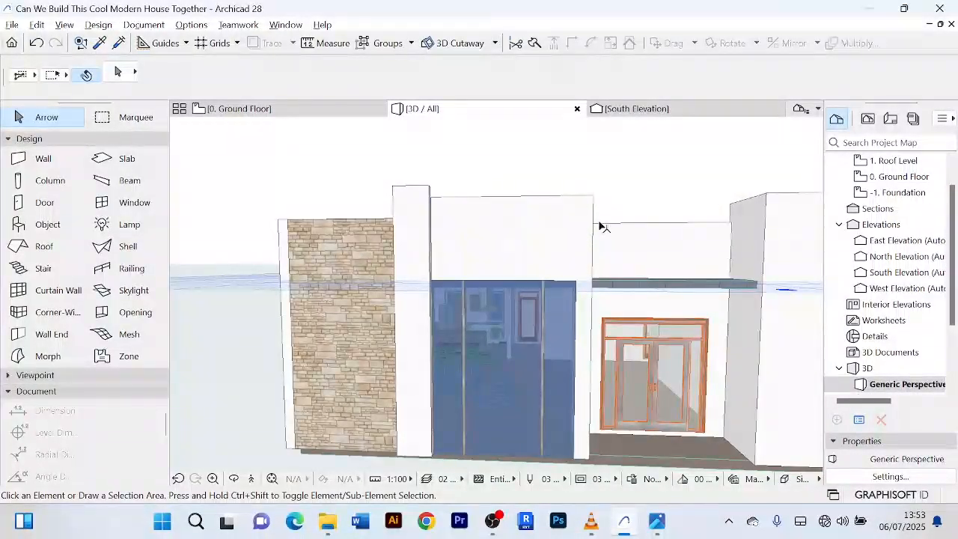
{"action": "left_click", "coordinate": [424, 214]}
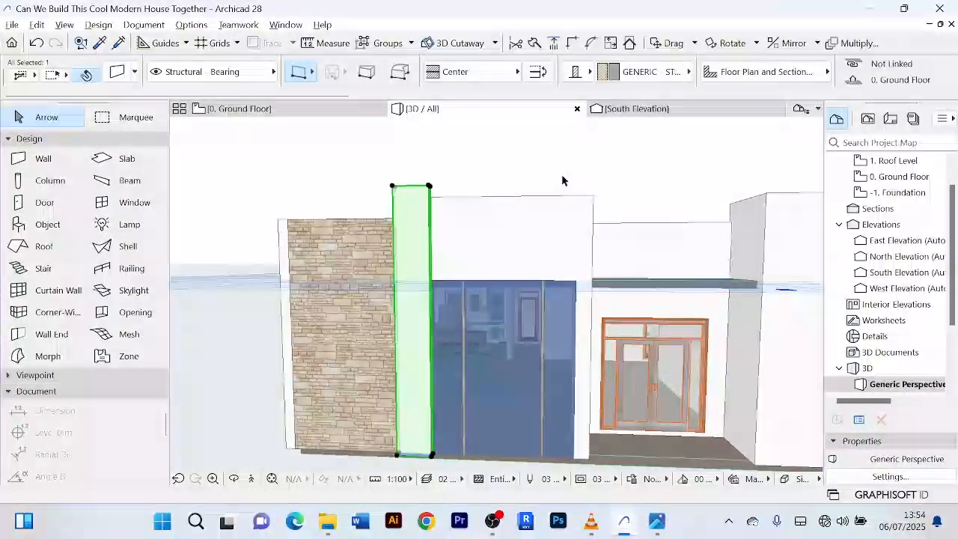
{"action": "left_click", "coordinate": [275, 113]}
{"action": "middle_click_drag", "start_coordinate": [603, 399], "coordinate": [441, 346]}
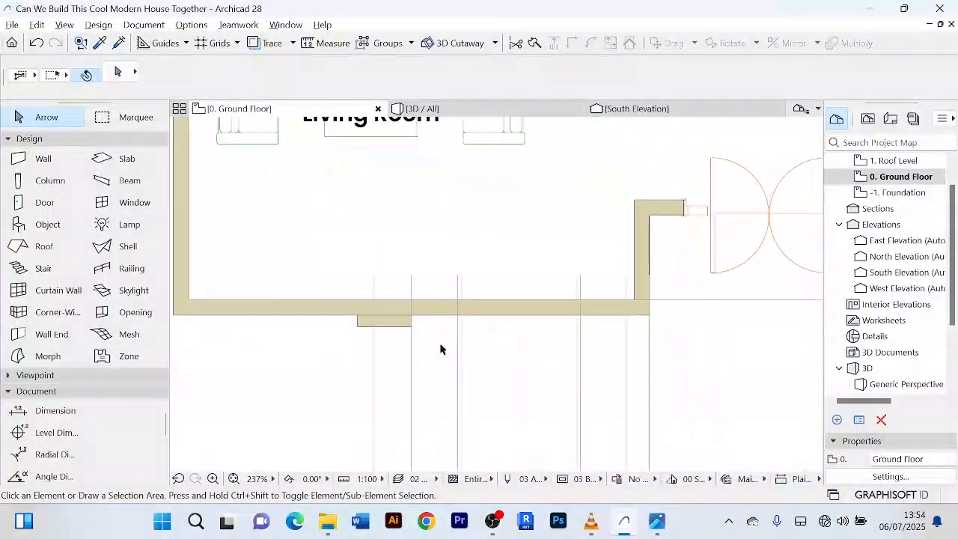
{"action": "left_click", "coordinate": [394, 322]}
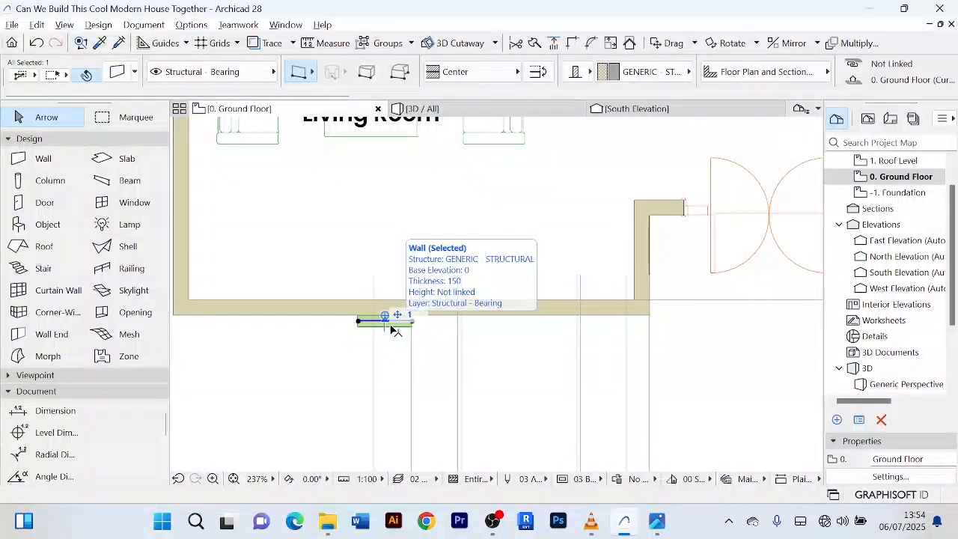
{"action": "key", "text": "ctrl+d"}
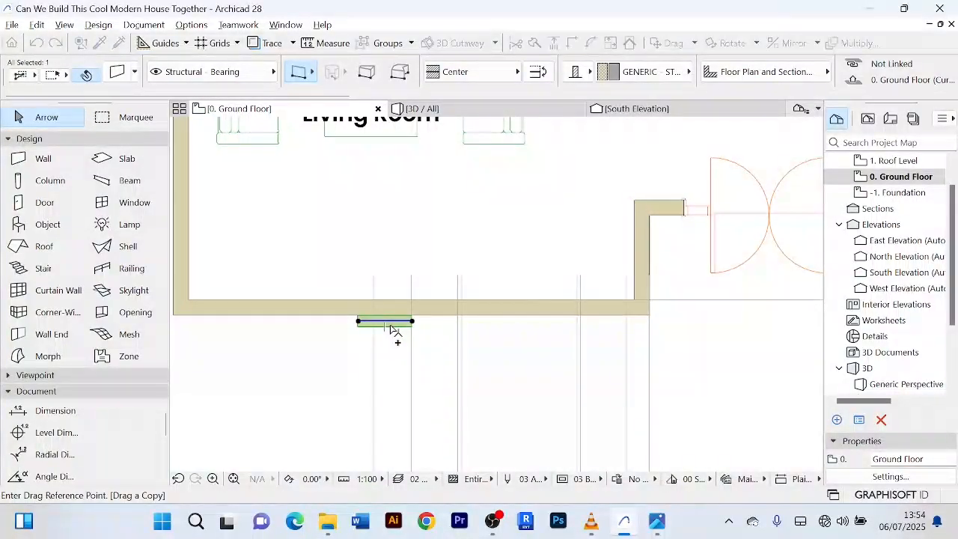
{"action": "left_click", "coordinate": [389, 327]}
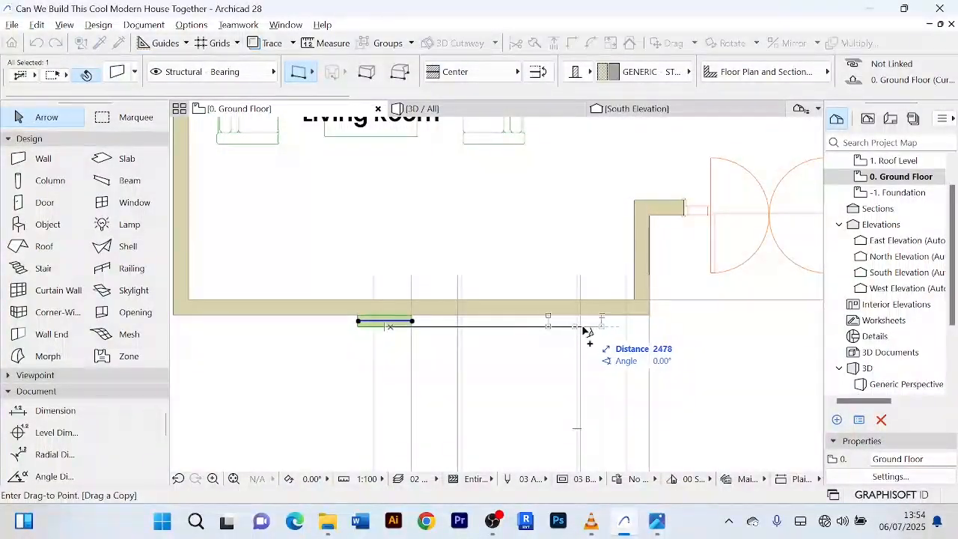
{"action": "left_click", "coordinate": [633, 327]}
- Move the copied narrow wall along the facade until its outer end aligns with the wall corner by the entrance
{"action": "scroll", "coordinate": [676, 336], "scroll_direction": "up", "scroll_amount": 4}
{"action": "scroll", "coordinate": [544, 294], "scroll_direction": "up", "scroll_amount": 2}
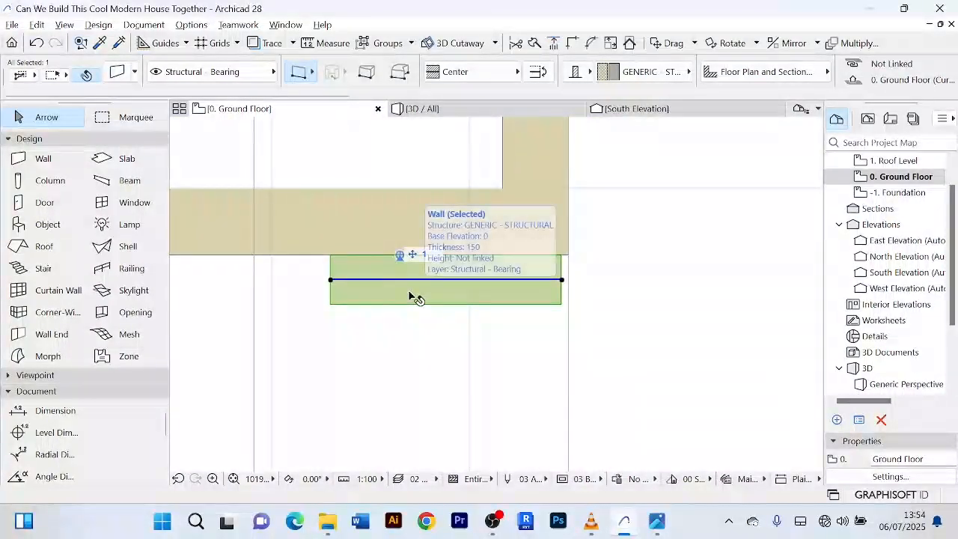
{"action": "key", "text": "ctrl+d"}
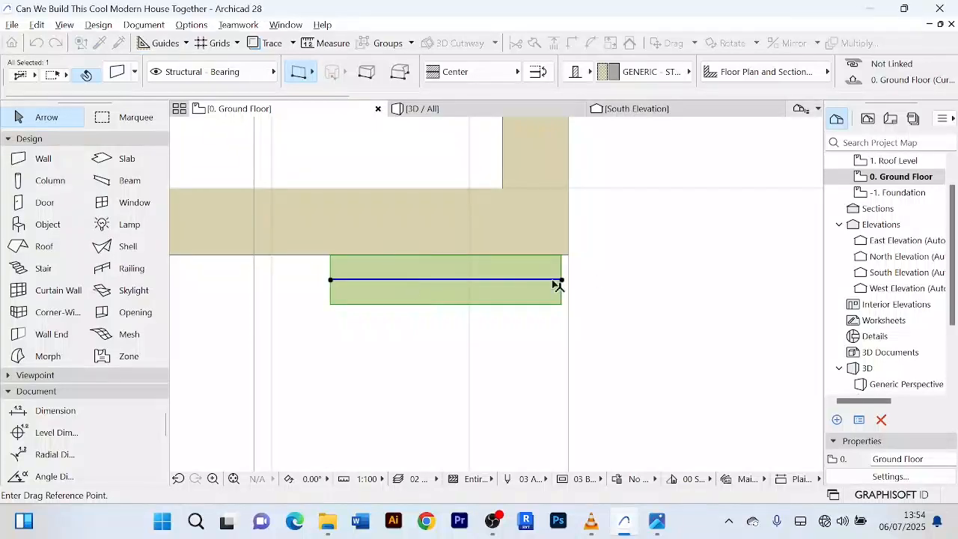
{"action": "left_click", "coordinate": [509, 292]}
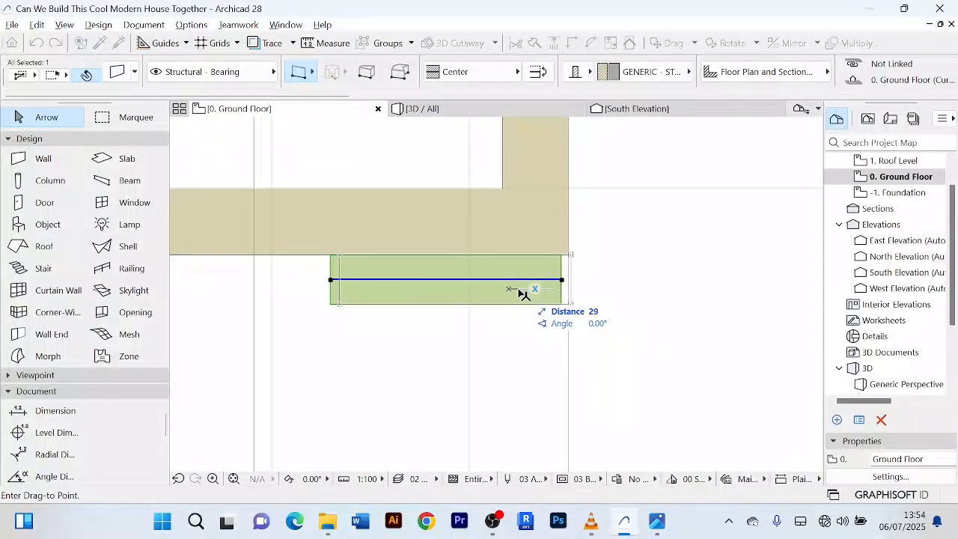
{"action": "scroll", "coordinate": [517, 294], "scroll_direction": "up", "scroll_amount": 3}
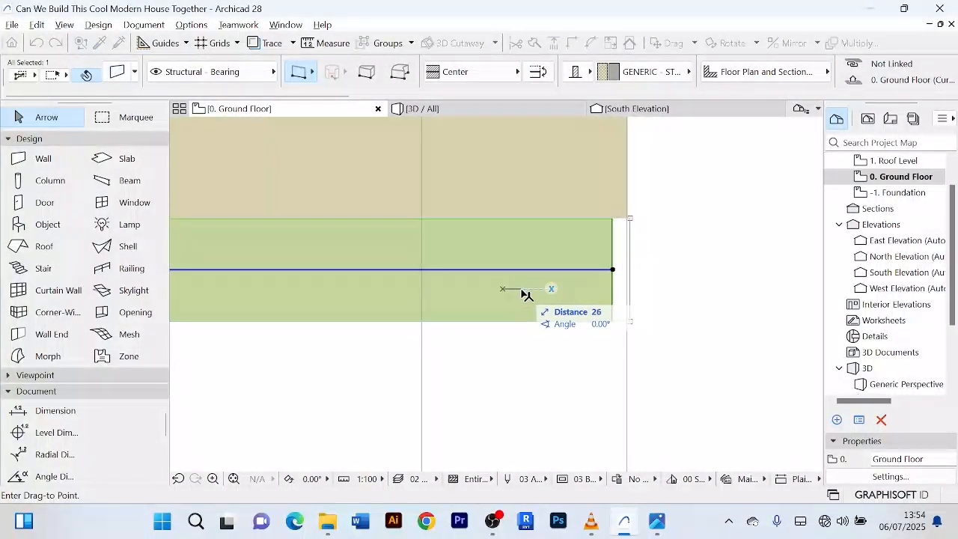
{"action": "scroll", "coordinate": [519, 294], "scroll_direction": "up", "scroll_amount": 2}
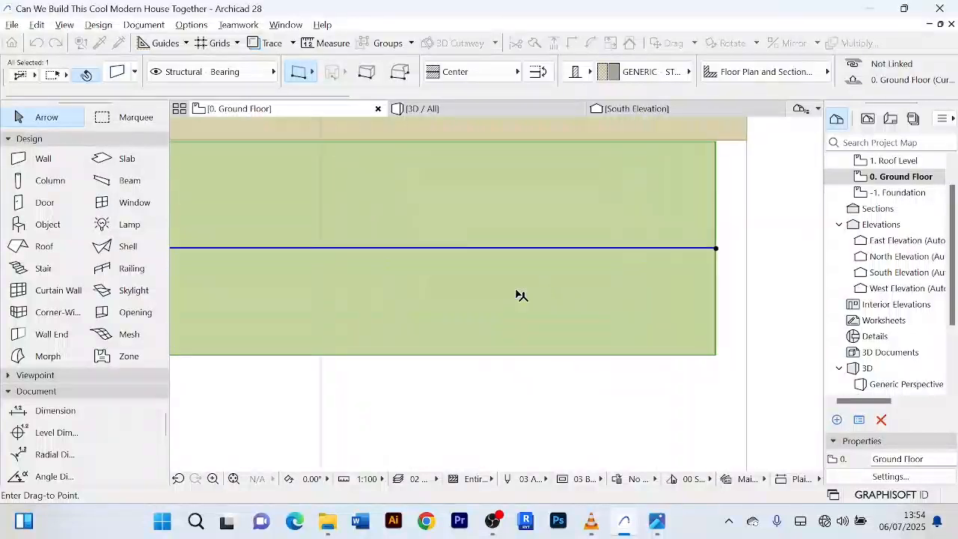
{"action": "left_click", "coordinate": [522, 294]}
{"action": "scroll", "coordinate": [520, 294], "scroll_direction": "down", "scroll_amount": 5}
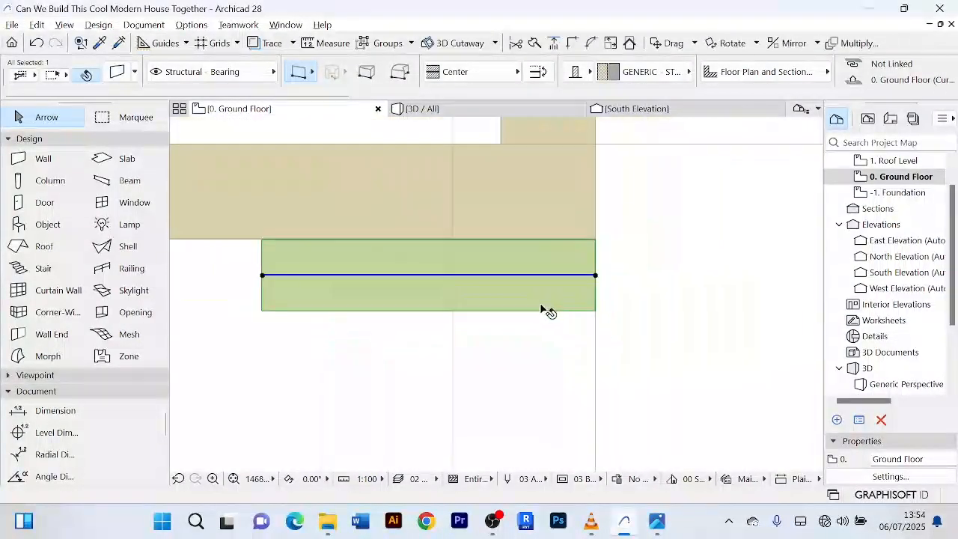
- Shorten the copied narrow wall by bringing its window-side end to the vertical reference line nearest the entrance corner
{"action": "left_click", "coordinate": [405, 292]}
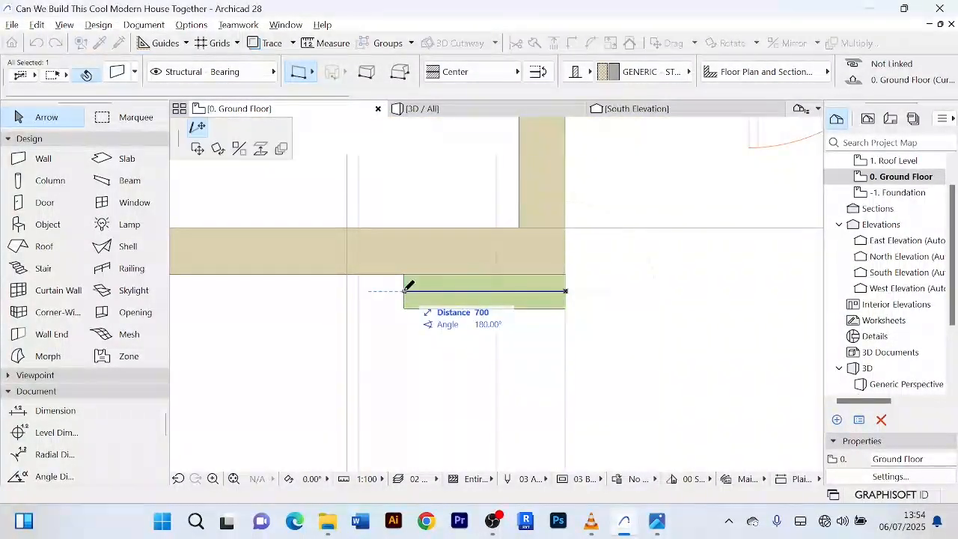
{"action": "left_click", "coordinate": [498, 291]}
{"action": "scroll", "coordinate": [487, 265], "scroll_direction": "down", "scroll_amount": 4}
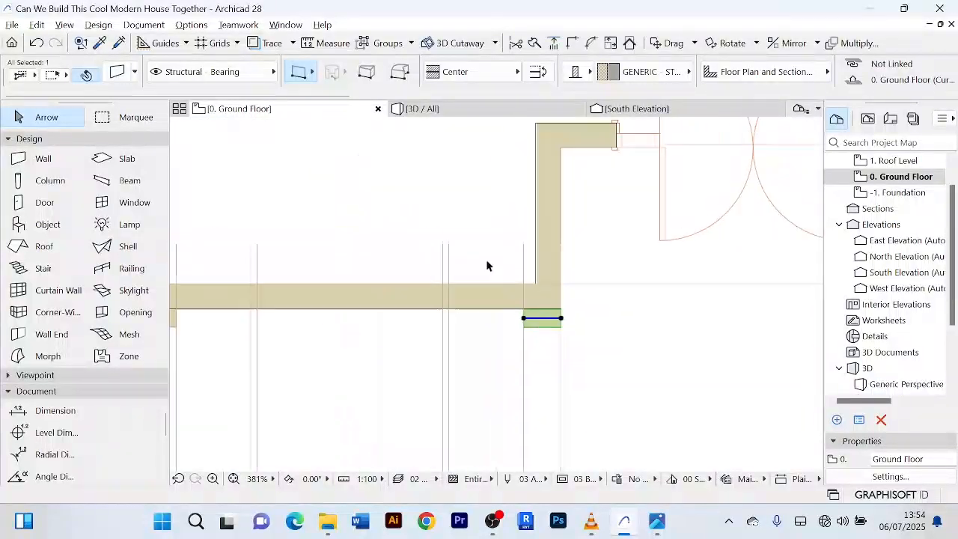
- In the 3D view, override all surfaces of the roof-level wall above the large window with Paint - Dark Gray
{"action": "left_click", "coordinate": [466, 114]}
{"action": "scroll", "coordinate": [641, 285], "scroll_direction": "up", "scroll_amount": 3}
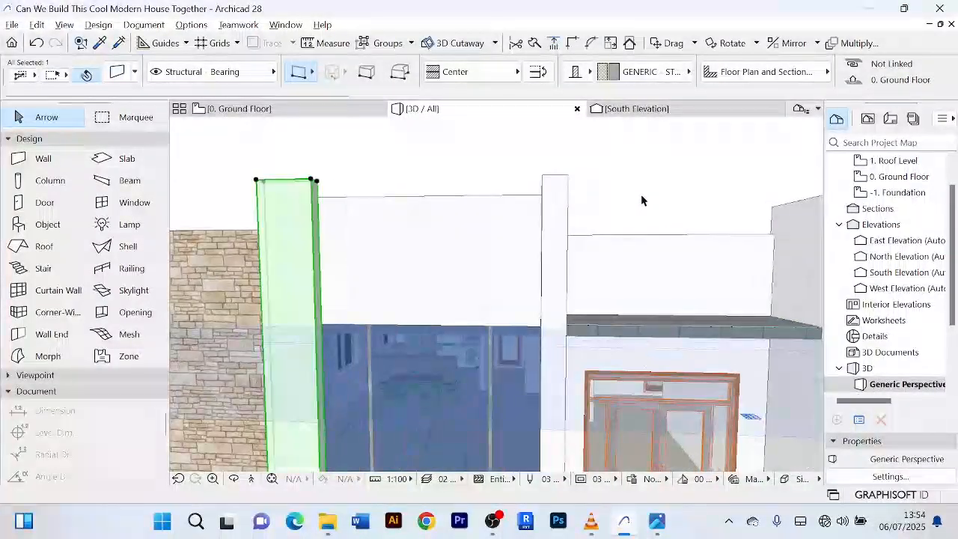
{"action": "scroll", "coordinate": [642, 196], "scroll_direction": "down", "scroll_amount": 2}
{"action": "middle_click_drag", "start_coordinate": [641, 196], "coordinate": [662, 189], "text": "shift"}
{"action": "key", "text": "Escape"}
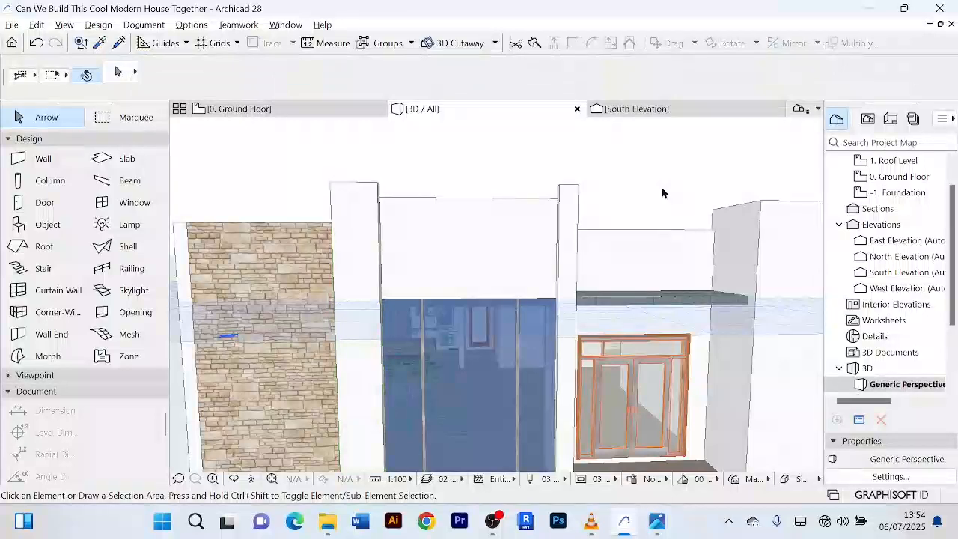
{"action": "left_click", "coordinate": [484, 217]}
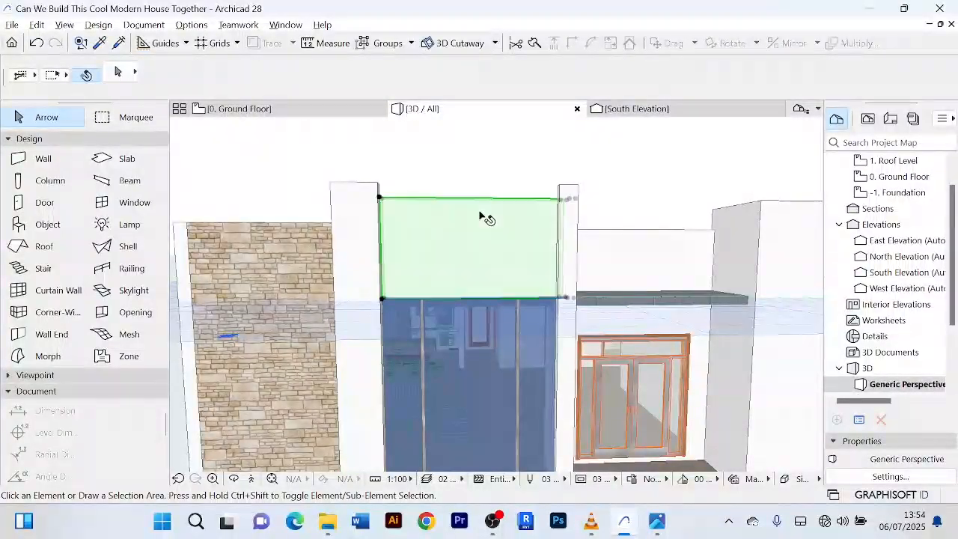
{"action": "scroll", "coordinate": [499, 167], "scroll_direction": "up", "scroll_amount": 2}
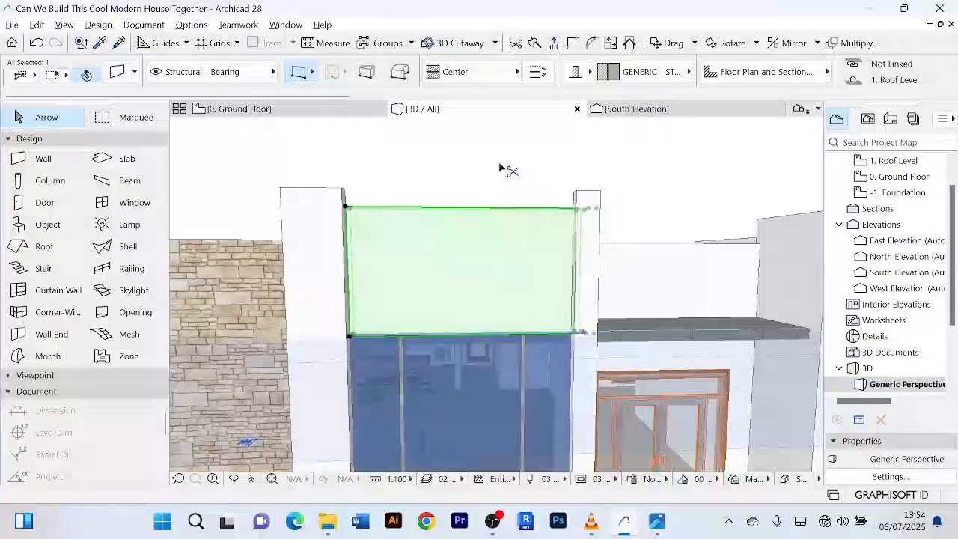
{"action": "key", "text": "ctrl+t"}
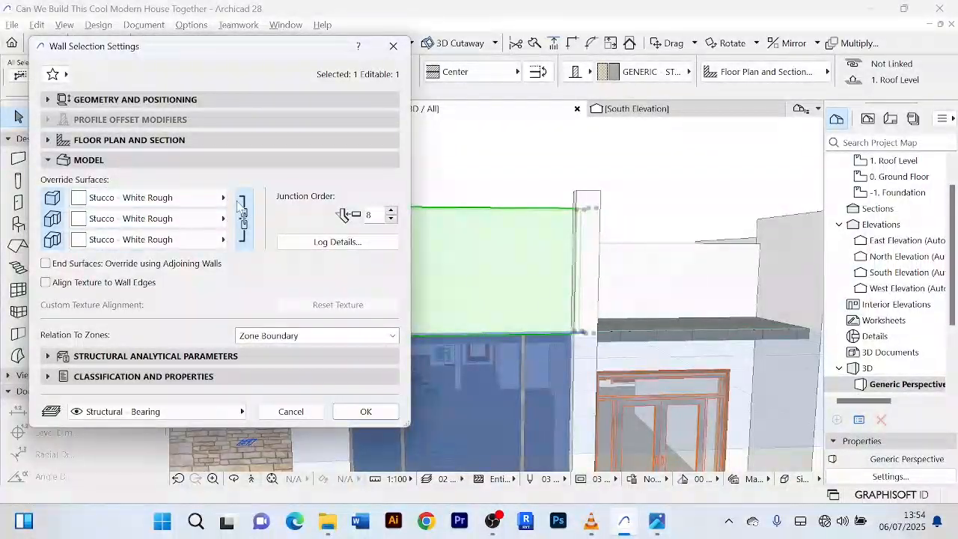
{"action": "left_click", "coordinate": [219, 197]}
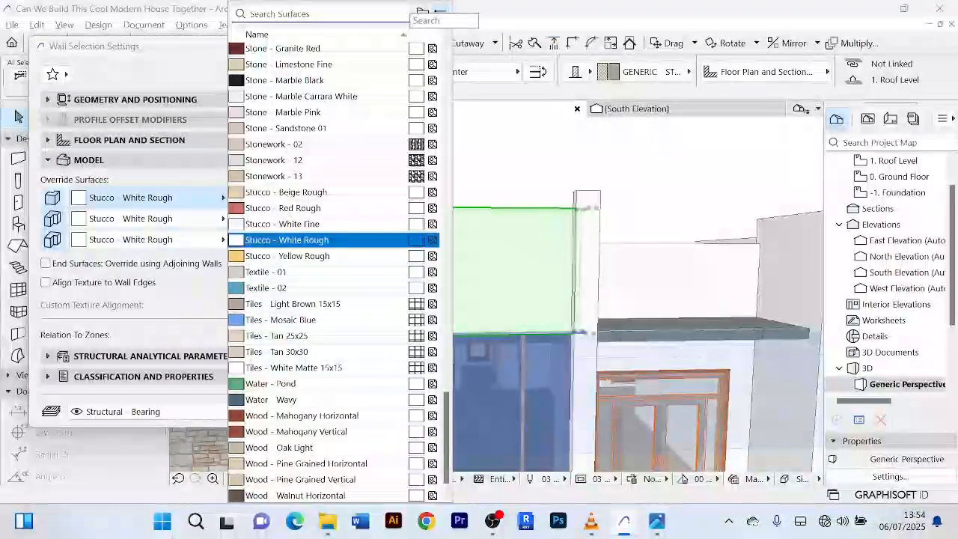
{"action": "type", "text": "tex"}
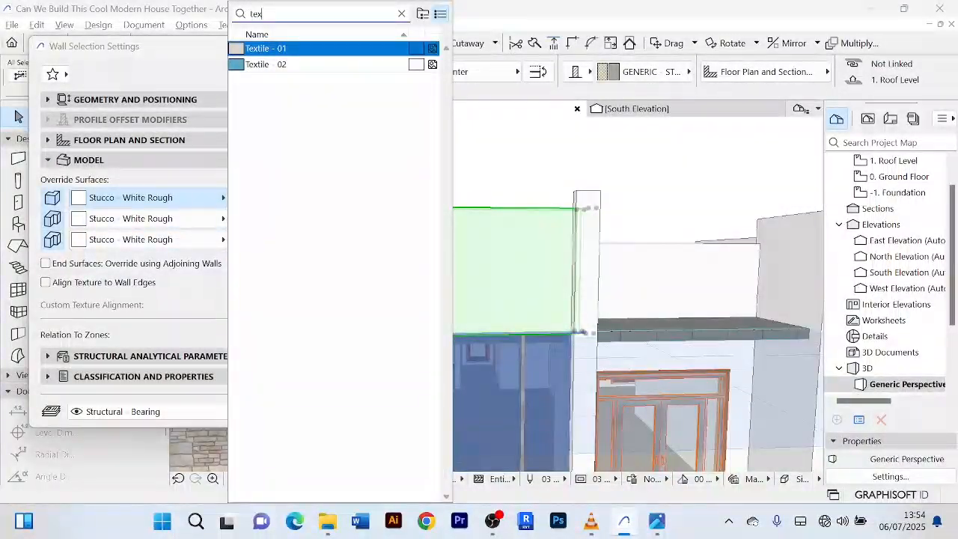
{"action": "key", "text": "BackSpace"}
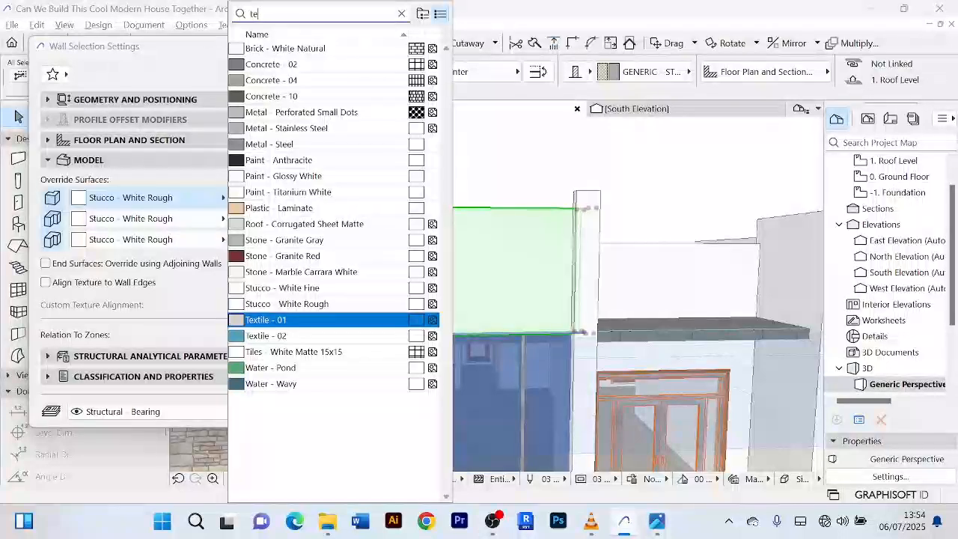
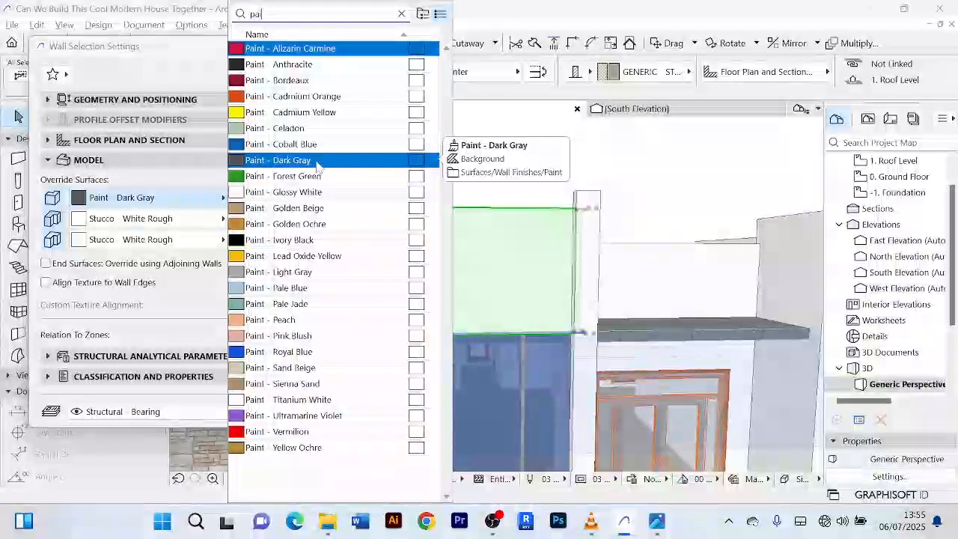
{"action": "left_click", "coordinate": [316, 161]}
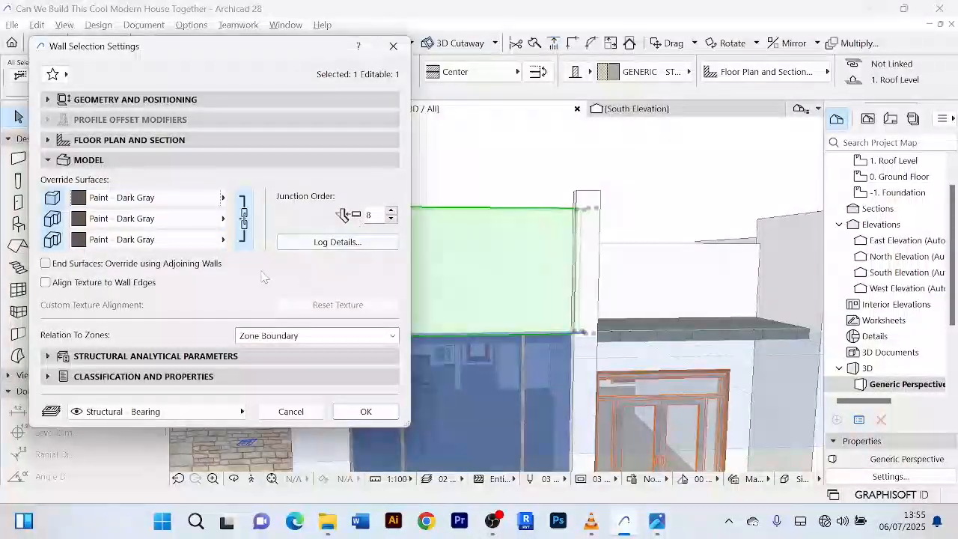
{"action": "left_click", "coordinate": [365, 412]}
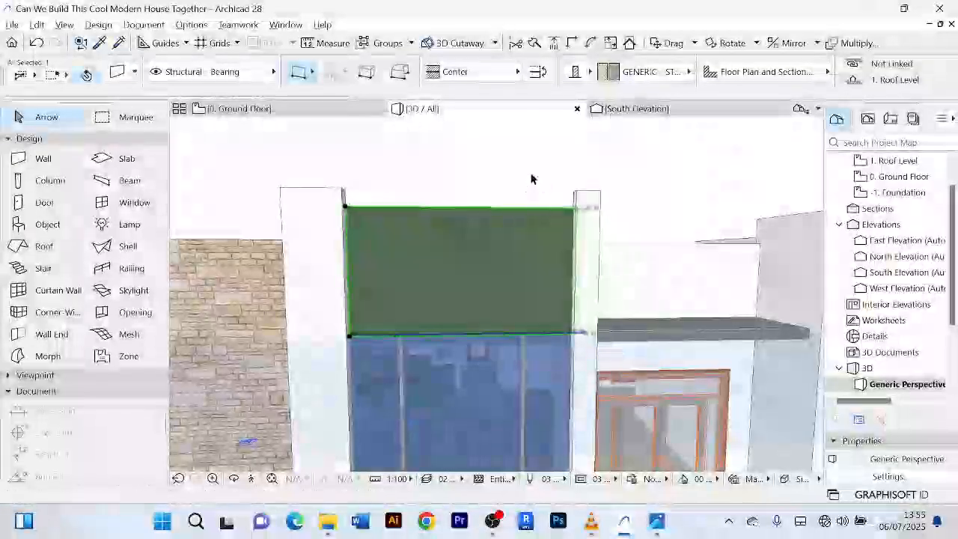
{"action": "key", "text": "Escape"}
- Examine the front facade in 3D, focusing on the stone cladding, the narrow walls and the painted wall above the window
{"action": "scroll", "coordinate": [527, 249], "scroll_direction": "down", "scroll_amount": 3}
{"action": "scroll", "coordinate": [568, 416], "scroll_direction": "up", "scroll_amount": 1}
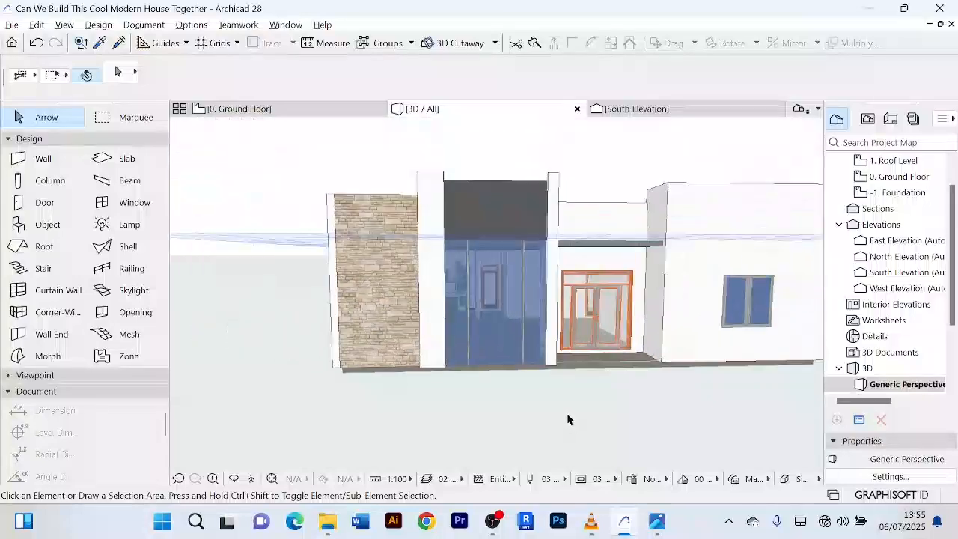
{"action": "middle_click_drag", "start_coordinate": [564, 417], "coordinate": [518, 429], "text": "shift"}
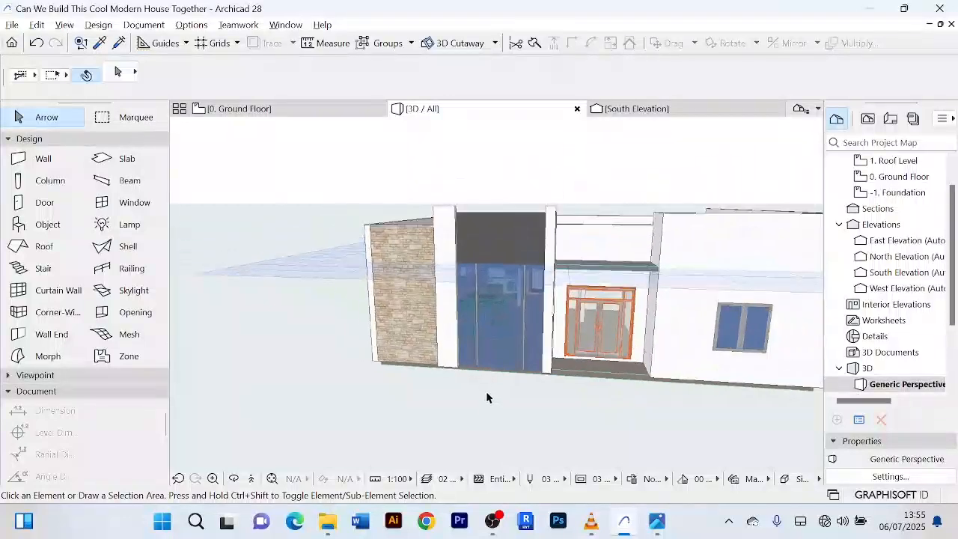
{"action": "middle_click_drag", "start_coordinate": [487, 393], "coordinate": [544, 427], "text": "shift"}
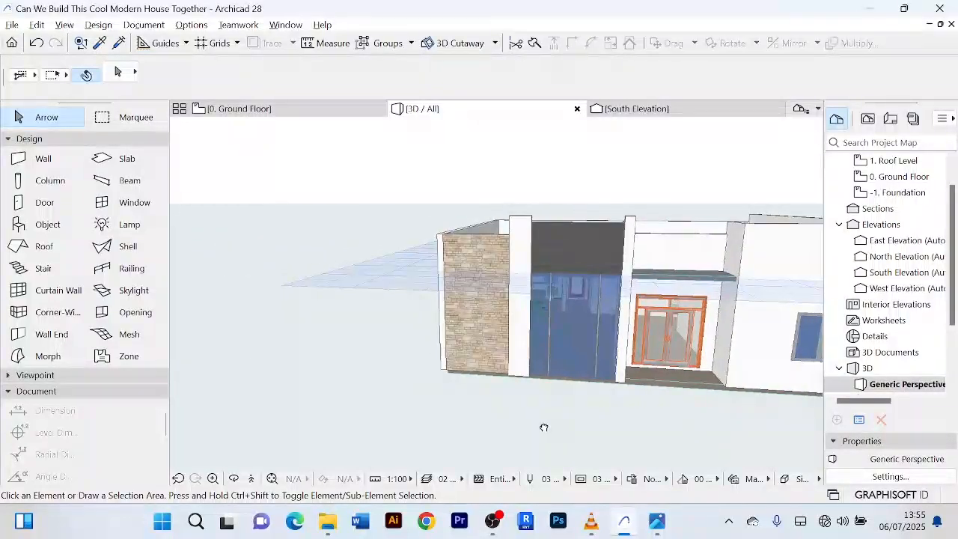
{"action": "scroll", "coordinate": [515, 231], "scroll_direction": "up", "scroll_amount": 4}
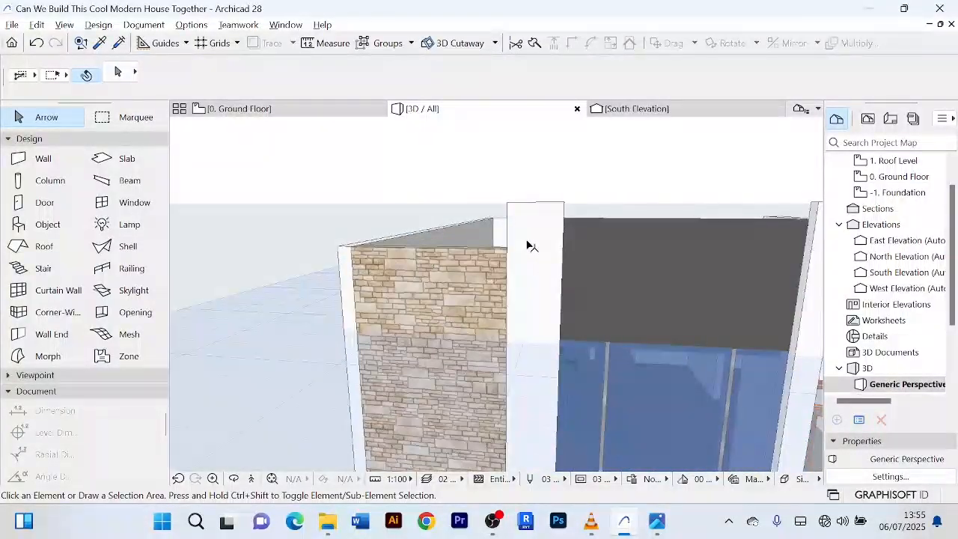
{"action": "scroll", "coordinate": [530, 244], "scroll_direction": "down", "scroll_amount": 6}
{"action": "middle_click_drag", "start_coordinate": [562, 407], "coordinate": [539, 339]}
{"action": "scroll", "coordinate": [644, 368], "scroll_direction": "down", "scroll_amount": 3}
{"action": "scroll", "coordinate": [599, 208], "scroll_direction": "up", "scroll_amount": 5}
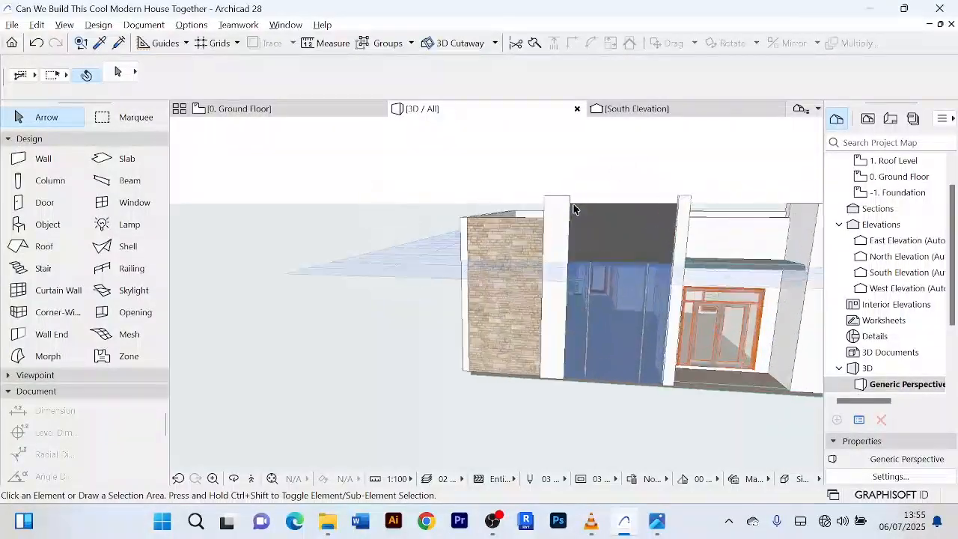
{"action": "scroll", "coordinate": [555, 221], "scroll_direction": "up", "scroll_amount": 4}
{"action": "scroll", "coordinate": [535, 230], "scroll_direction": "up", "scroll_amount": 2}
{"action": "scroll", "coordinate": [536, 228], "scroll_direction": "down", "scroll_amount": 2}
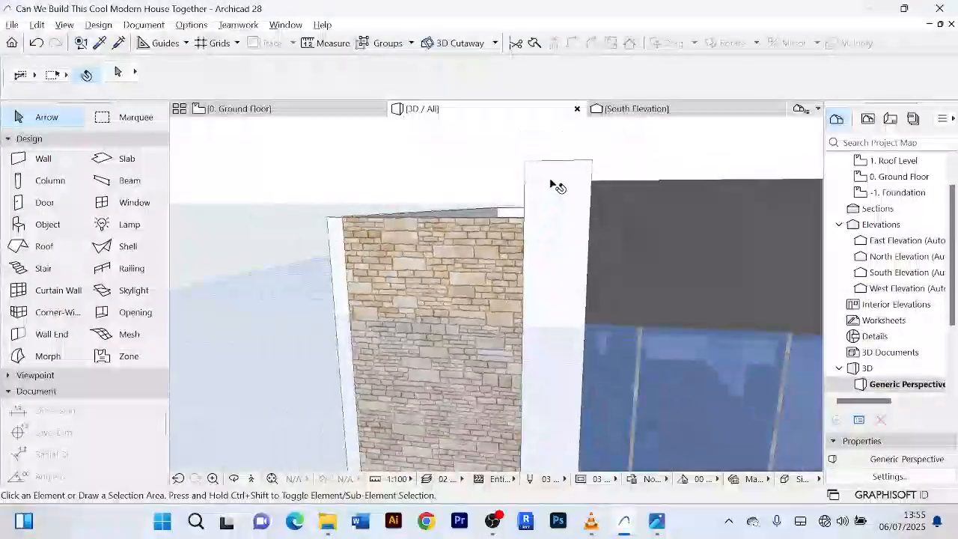
{"action": "scroll", "coordinate": [574, 206], "scroll_direction": "down", "scroll_amount": 2}
{"action": "middle_click_drag", "start_coordinate": [573, 217], "coordinate": [571, 170]}
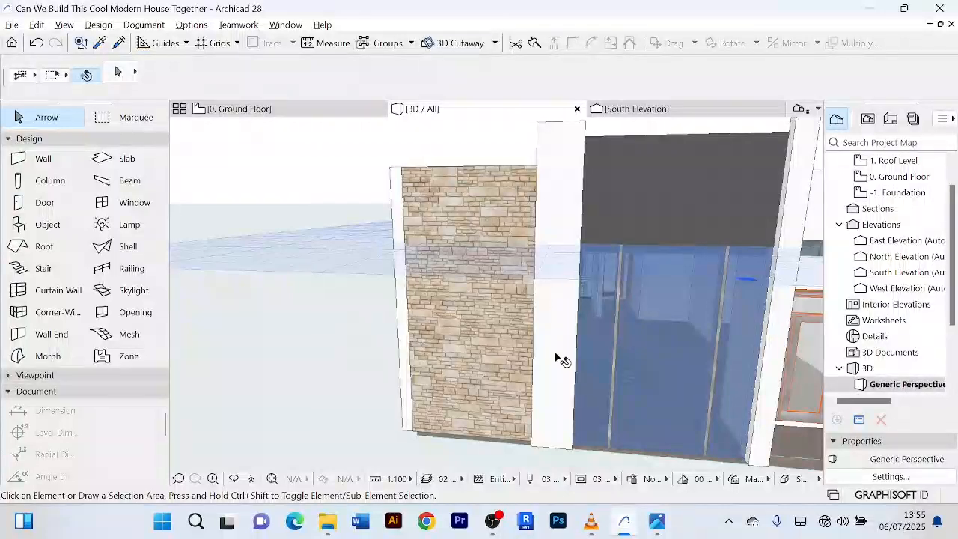
{"action": "scroll", "coordinate": [560, 363], "scroll_direction": "down", "scroll_amount": 2}
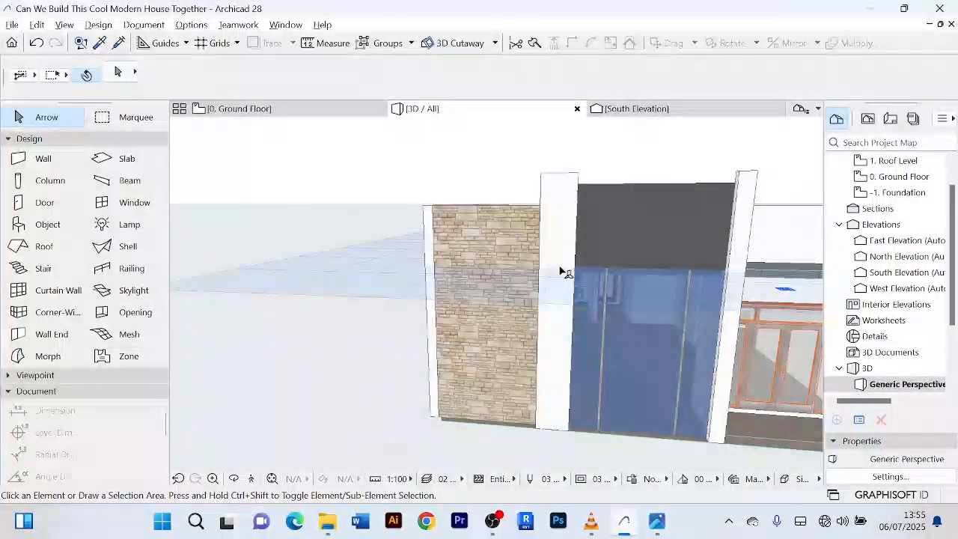
- On the ground floor plan, copy the narrow wall nearest the stone-clad section outward, flush against its front face
{"action": "left_click", "coordinate": [247, 108]}
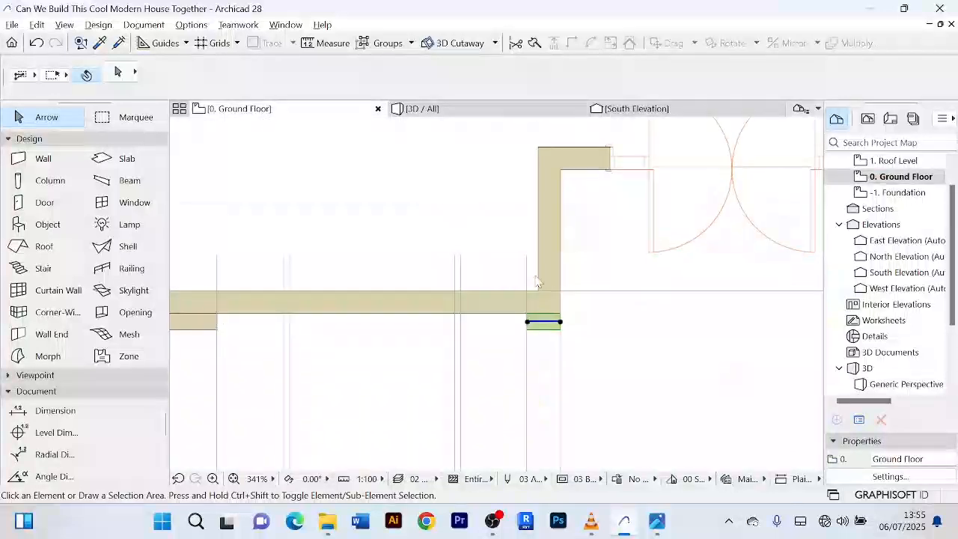
{"action": "key", "text": "Escape"}
{"action": "scroll", "coordinate": [414, 229], "scroll_direction": "up", "scroll_amount": 5}
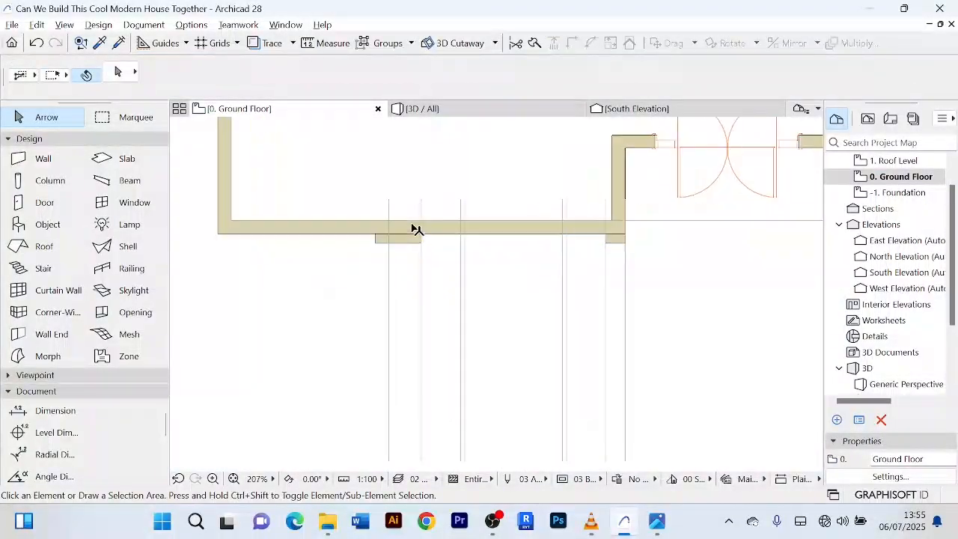
{"action": "scroll", "coordinate": [403, 280], "scroll_direction": "down", "scroll_amount": 1}
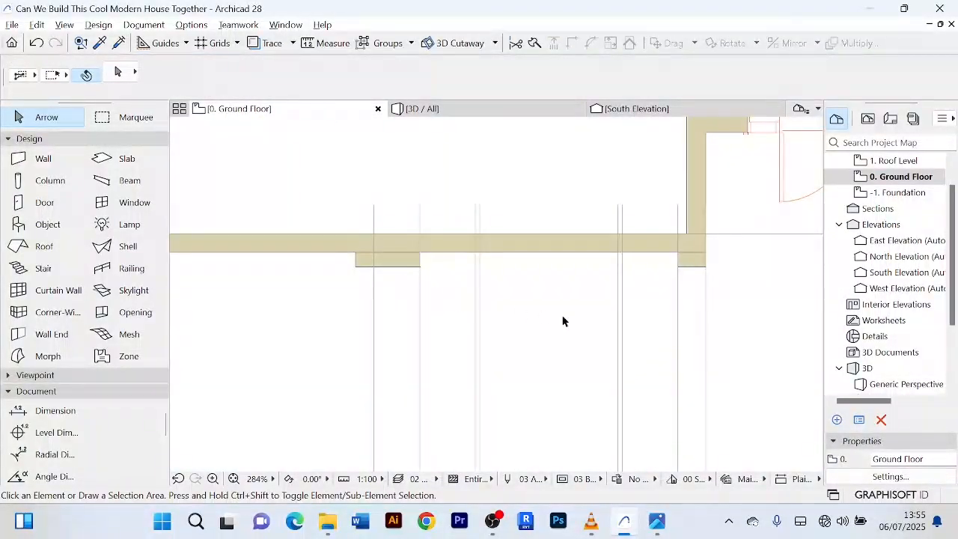
{"action": "left_click", "coordinate": [396, 262]}
{"action": "scroll", "coordinate": [395, 270], "scroll_direction": "up", "scroll_amount": 5}
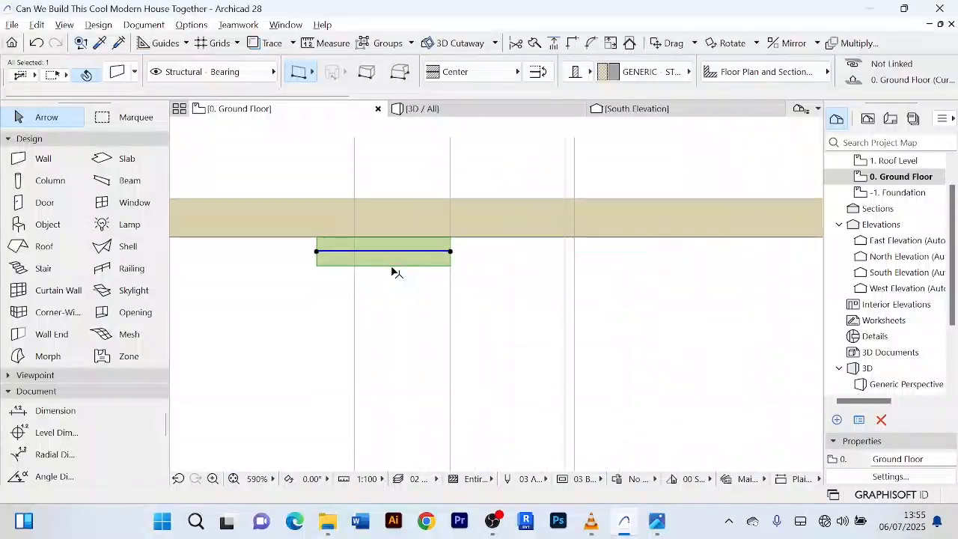
{"action": "key", "text": "ctrl+alt+d"}
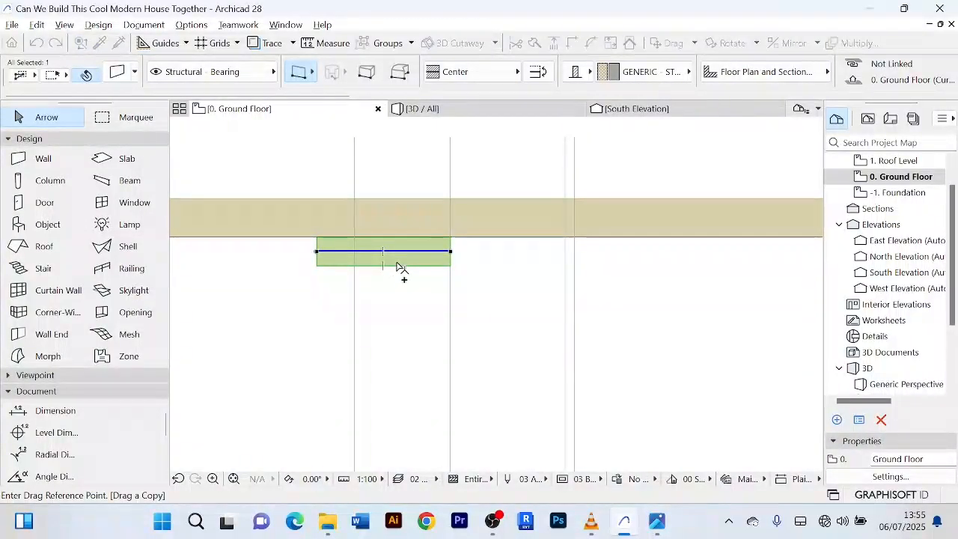
{"action": "left_click", "coordinate": [396, 265]}
{"action": "left_click", "coordinate": [395, 306]}
- Shorten the outermost copied wall from both ends, to about 285 mm and 316 mm in from the ends of the wall behind
{"action": "scroll", "coordinate": [397, 299], "scroll_direction": "up", "scroll_amount": 3}
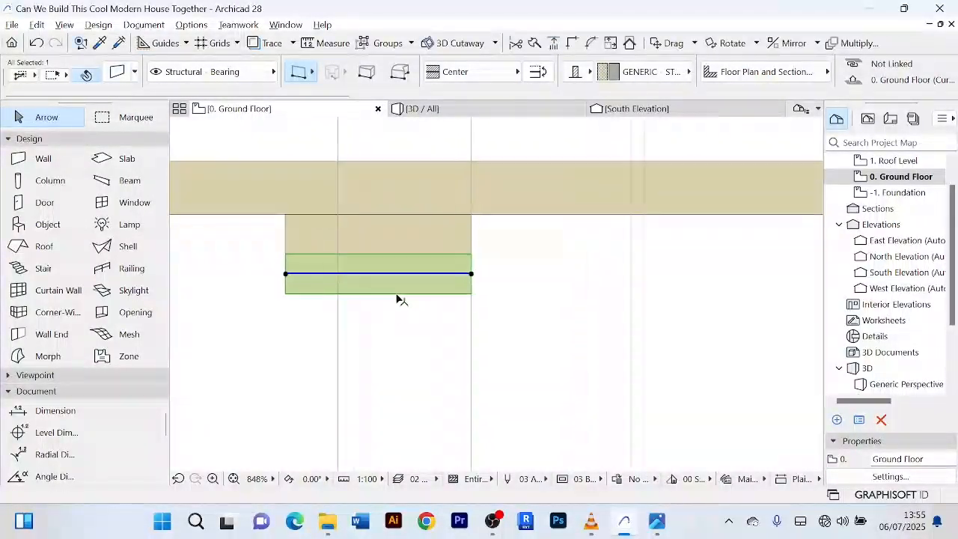
{"action": "scroll", "coordinate": [400, 299], "scroll_direction": "up", "scroll_amount": 3}
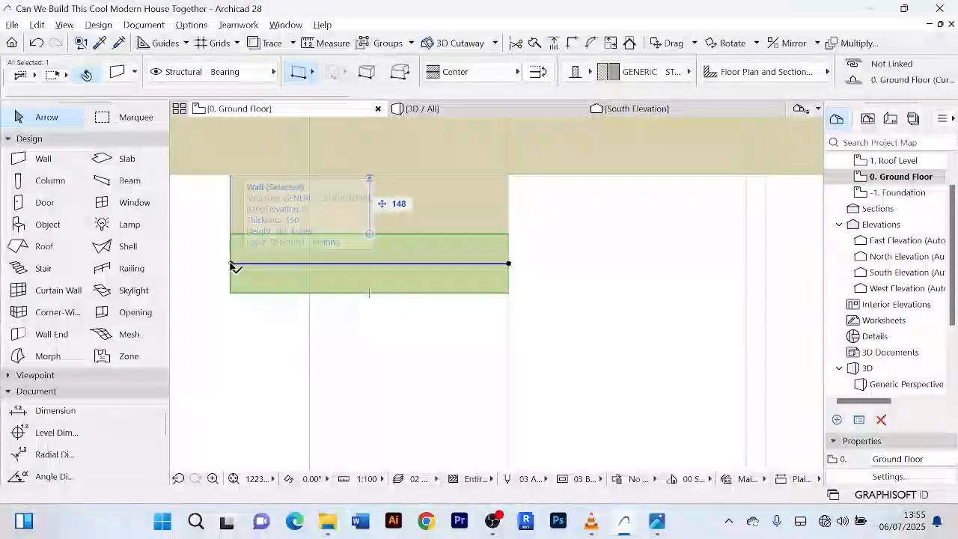
{"action": "left_click", "coordinate": [231, 264]}
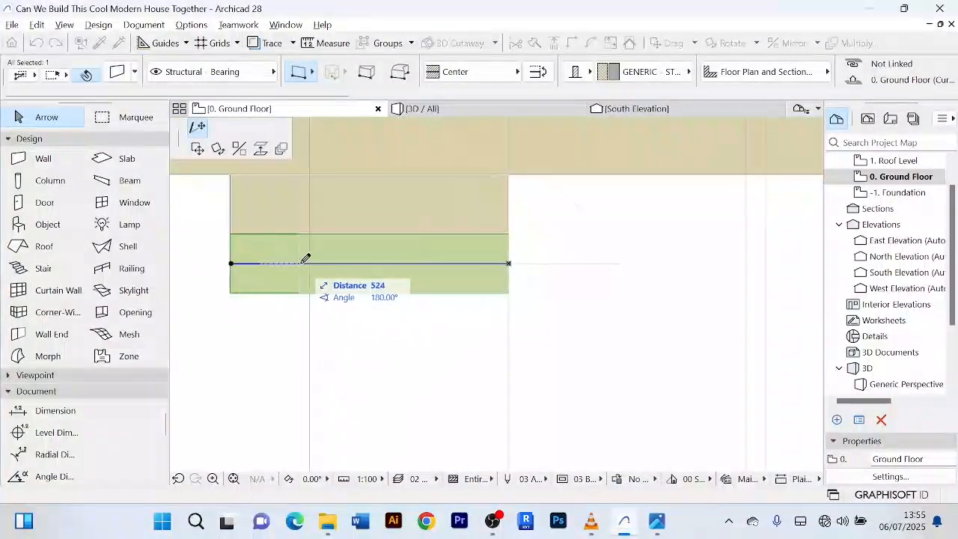
{"action": "left_click", "coordinate": [344, 263]}
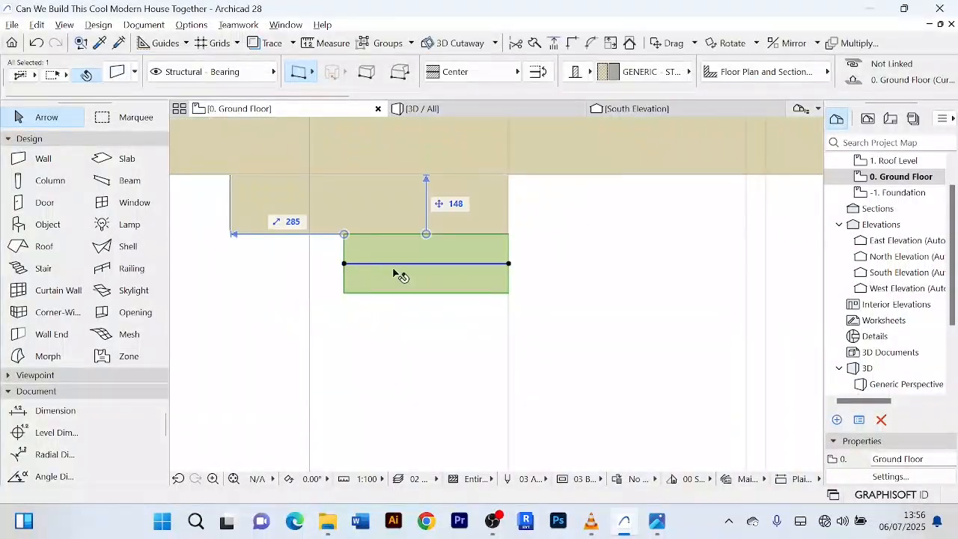
{"action": "left_click", "coordinate": [509, 263]}
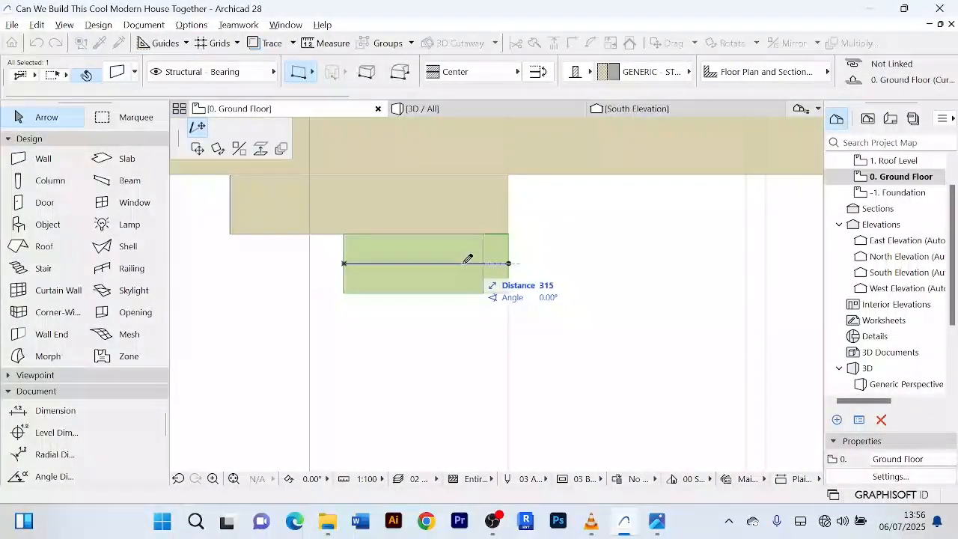
{"action": "left_click", "coordinate": [383, 264]}
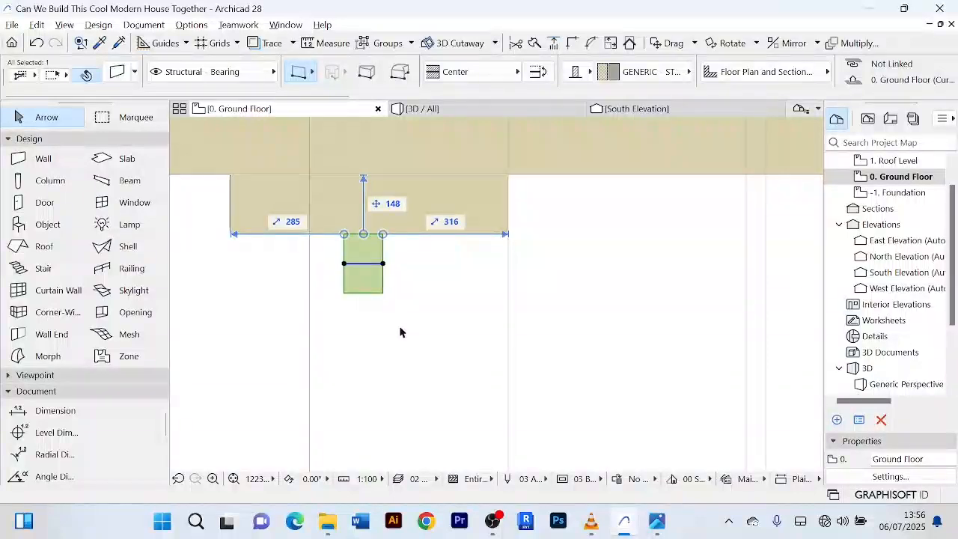
- Set the shortened strip wall's thickness to 50 mm
{"action": "scroll", "coordinate": [391, 296], "scroll_direction": "up", "scroll_amount": 3}
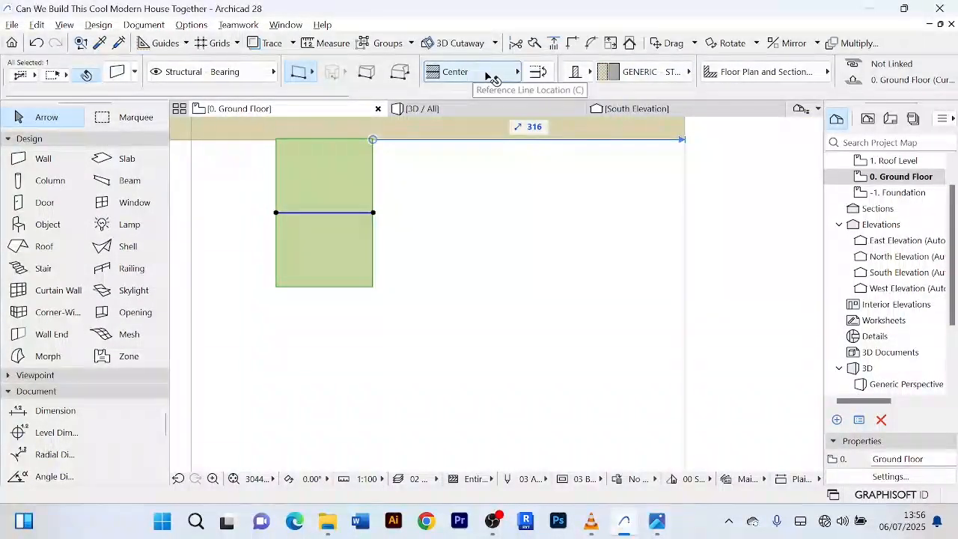
{"action": "key", "text": "ctrl+t"}
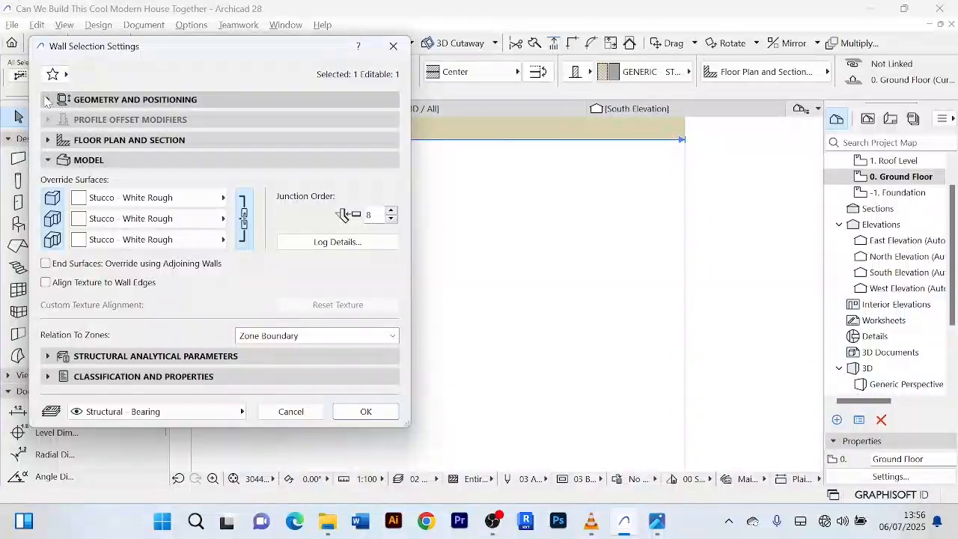
{"action": "left_click", "coordinate": [224, 99]}
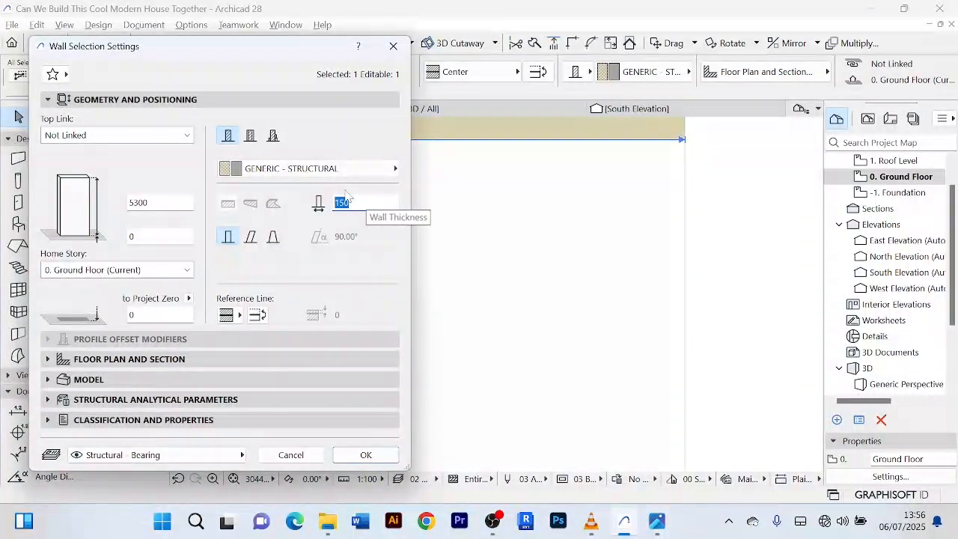
{"action": "type", "text": "50"}
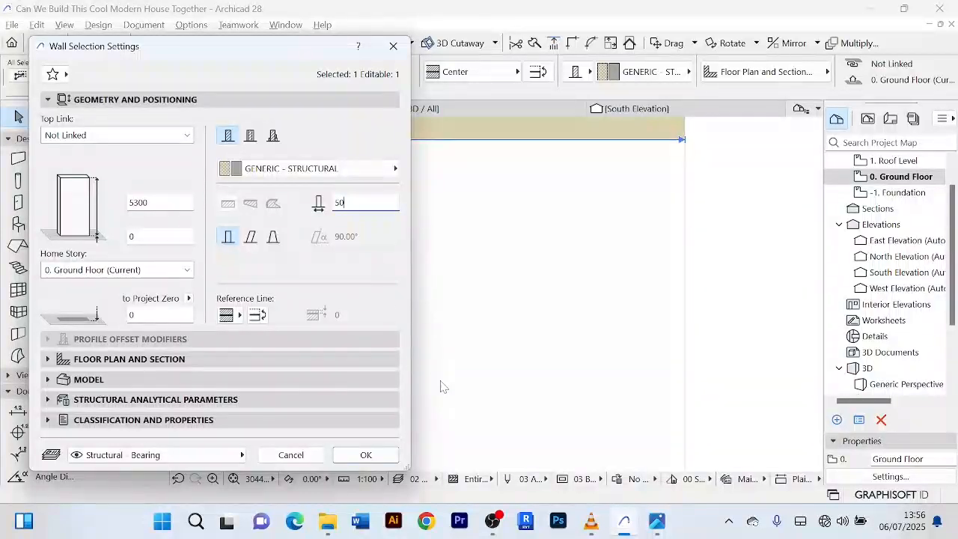
{"action": "left_click", "coordinate": [379, 457]}
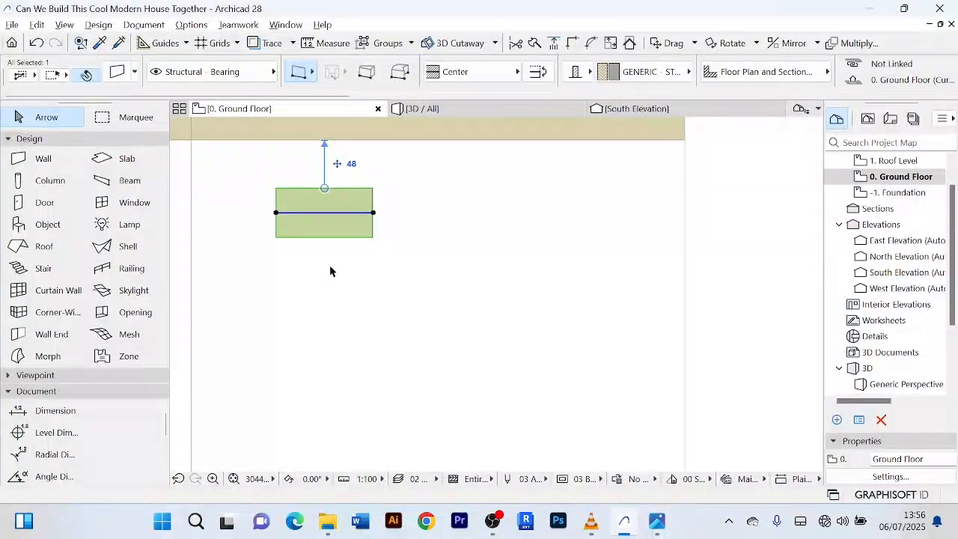
- Move the strip wall flush against the front face of the wall behind and centre it along that wall
{"action": "scroll", "coordinate": [330, 266], "scroll_direction": "down", "scroll_amount": 1}
{"action": "middle_click_drag", "start_coordinate": [332, 269], "coordinate": [387, 311]}
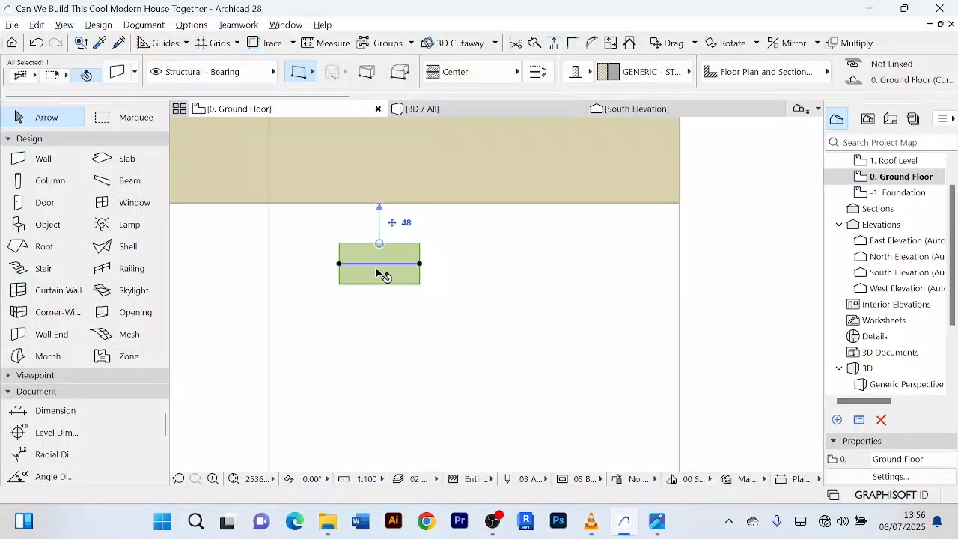
{"action": "key", "text": "ctrl+d"}
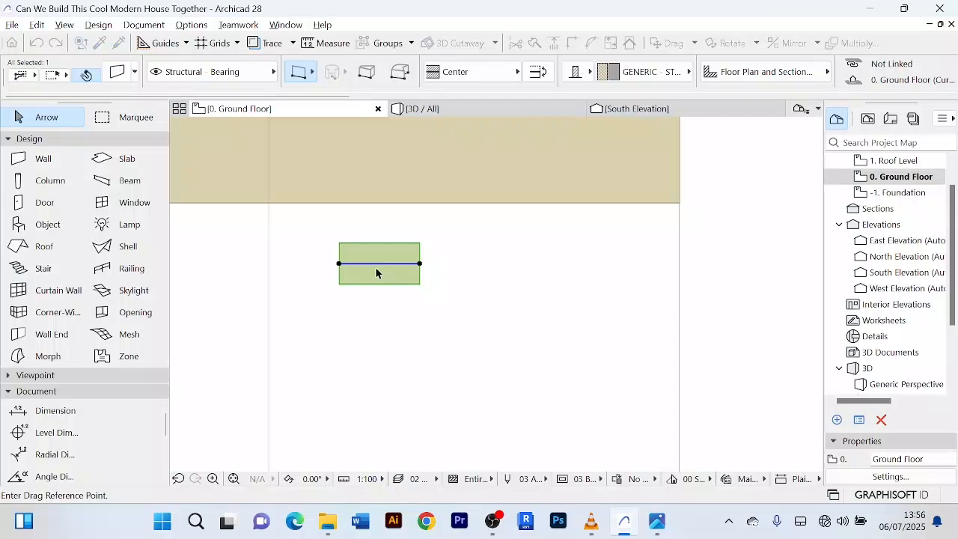
{"action": "left_click", "coordinate": [392, 229]}
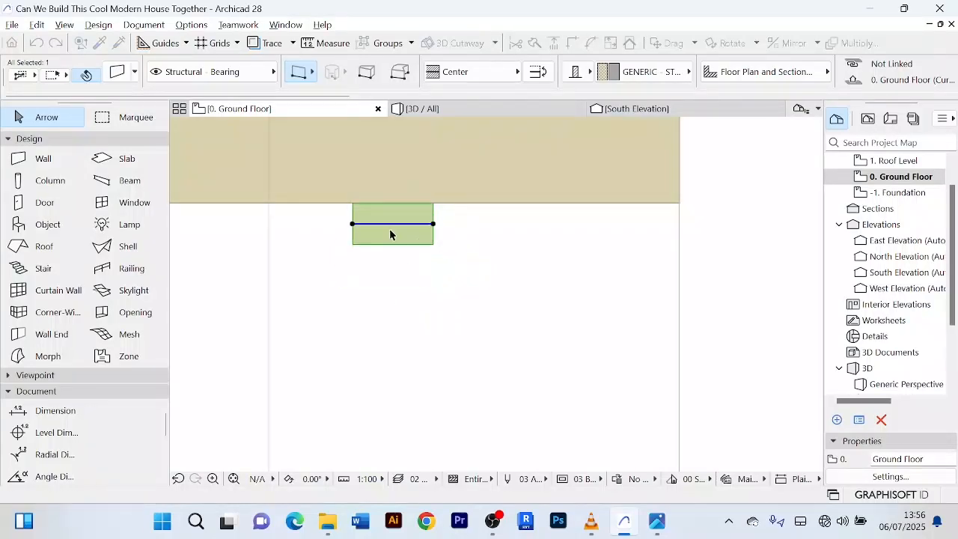
{"action": "scroll", "coordinate": [427, 300], "scroll_direction": "down", "scroll_amount": 3}
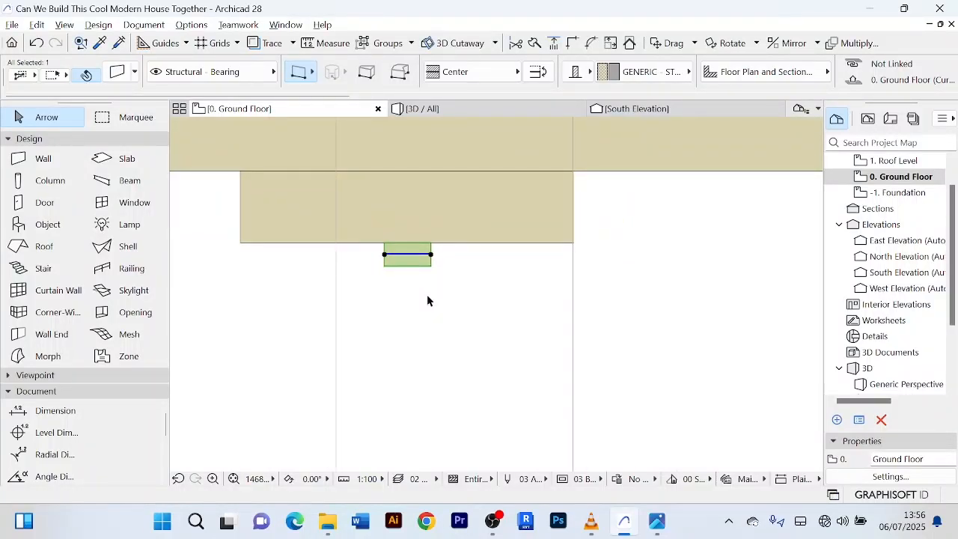
- Reduce the centred strip wall's thickness to 15 mm
{"action": "scroll", "coordinate": [423, 298], "scroll_direction": "up", "scroll_amount": 3}
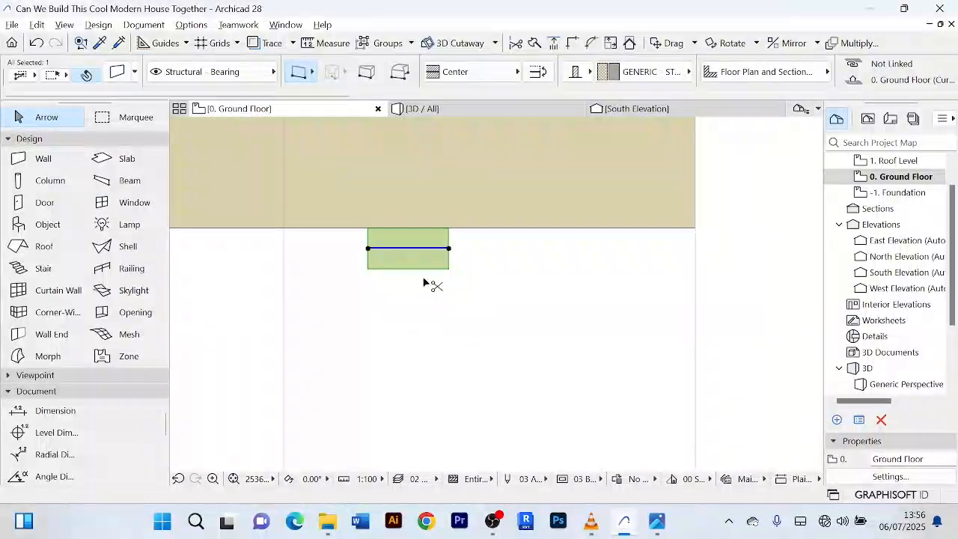
{"action": "key", "text": "ctrl+t"}
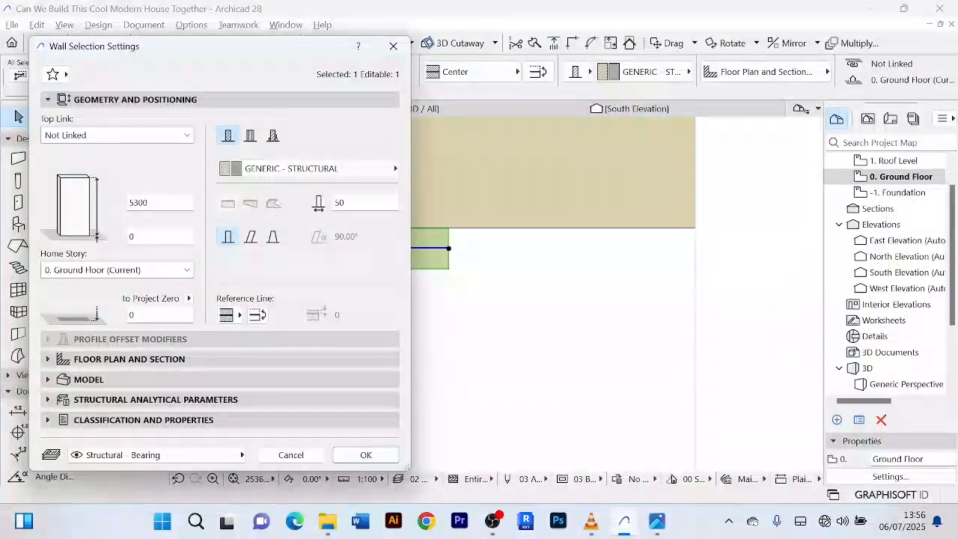
{"action": "double_click", "coordinate": [341, 203]}
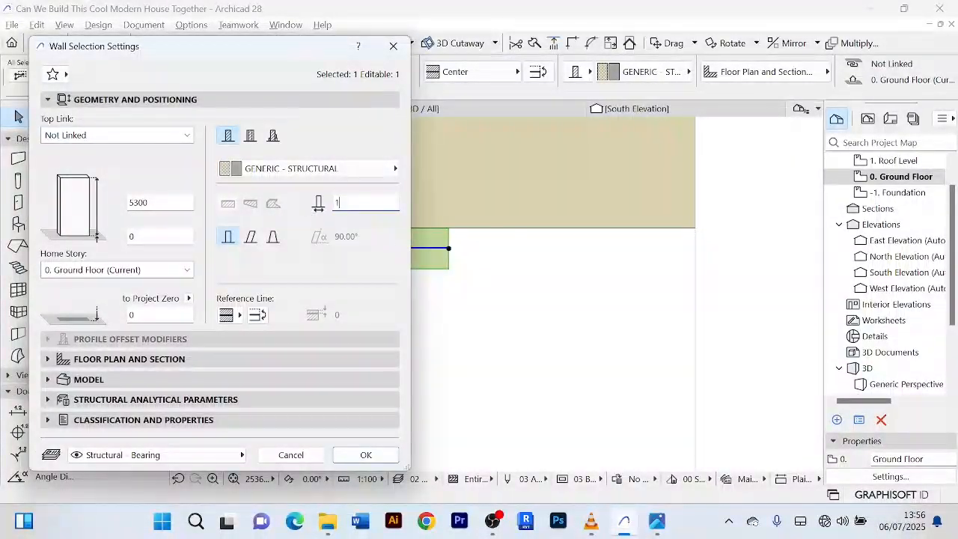
{"action": "type", "text": "15"}
{"action": "left_click", "coordinate": [366, 454]}
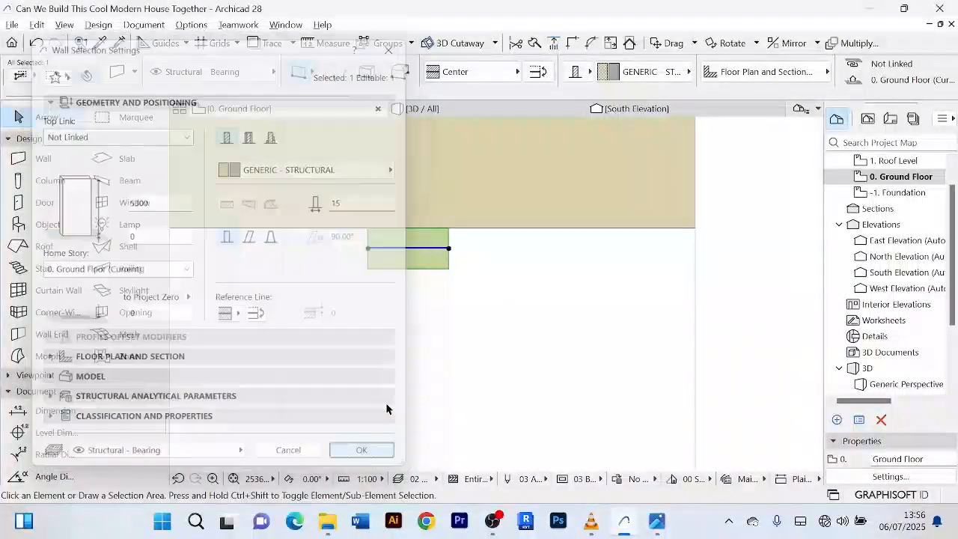
- Close the gap behind the thinned strip by moving it straight back against the wall's front face
{"action": "scroll", "coordinate": [391, 259], "scroll_direction": "up", "scroll_amount": 3}
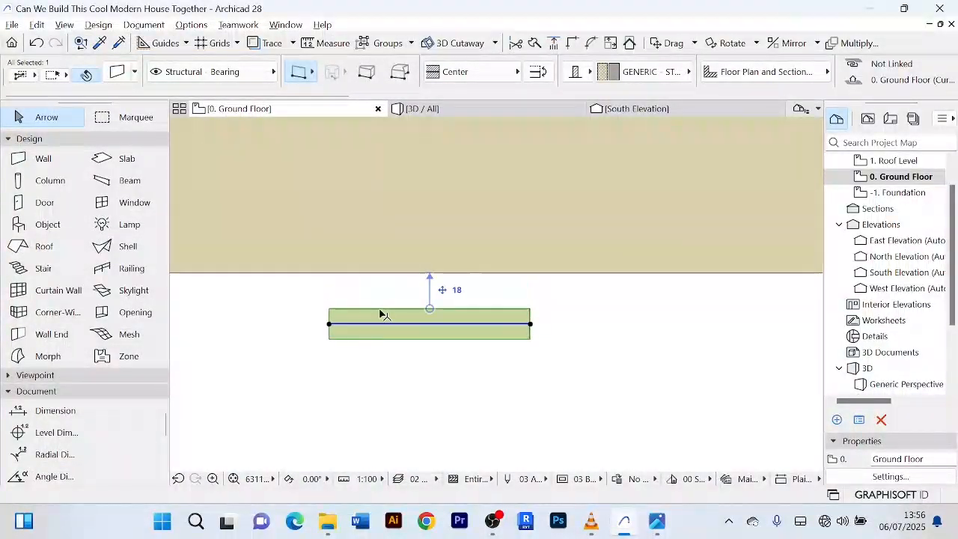
{"action": "key", "text": "ctrl+d"}
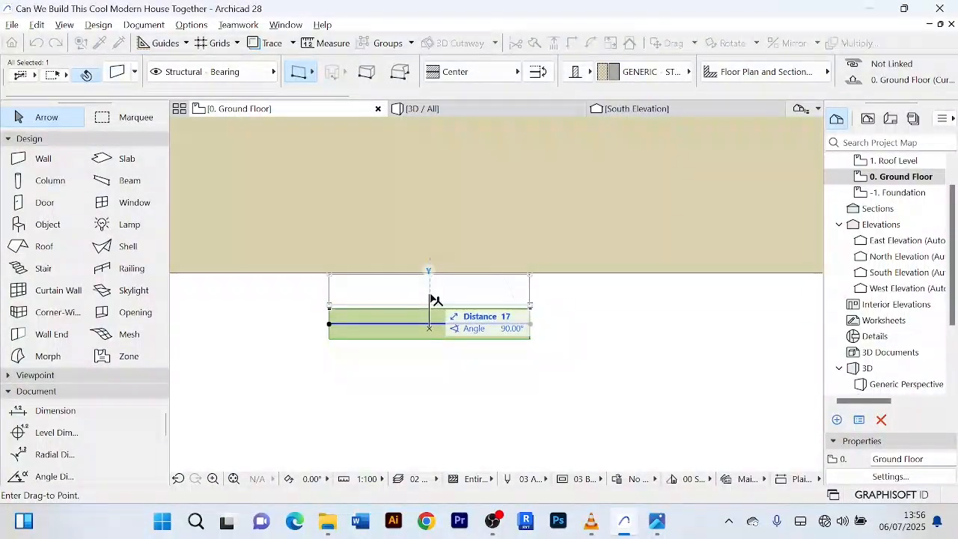
{"action": "left_click", "coordinate": [432, 297]}
{"action": "scroll", "coordinate": [456, 336], "scroll_direction": "down", "scroll_amount": 3}
{"action": "scroll", "coordinate": [456, 339], "scroll_direction": "down", "scroll_amount": 2}
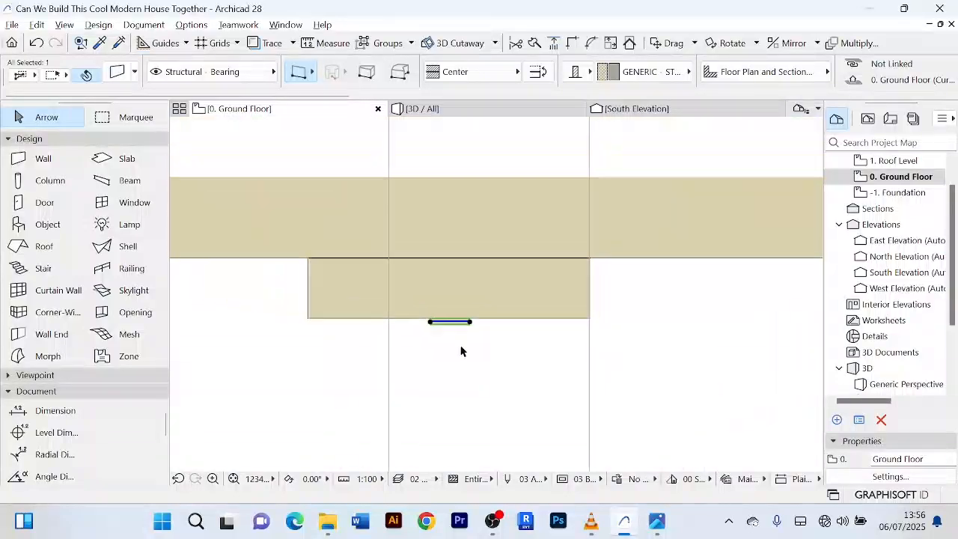
- Override all surfaces of the thin strip wall with Paint - Dark Gray
{"action": "key", "text": "ctrl+t"}
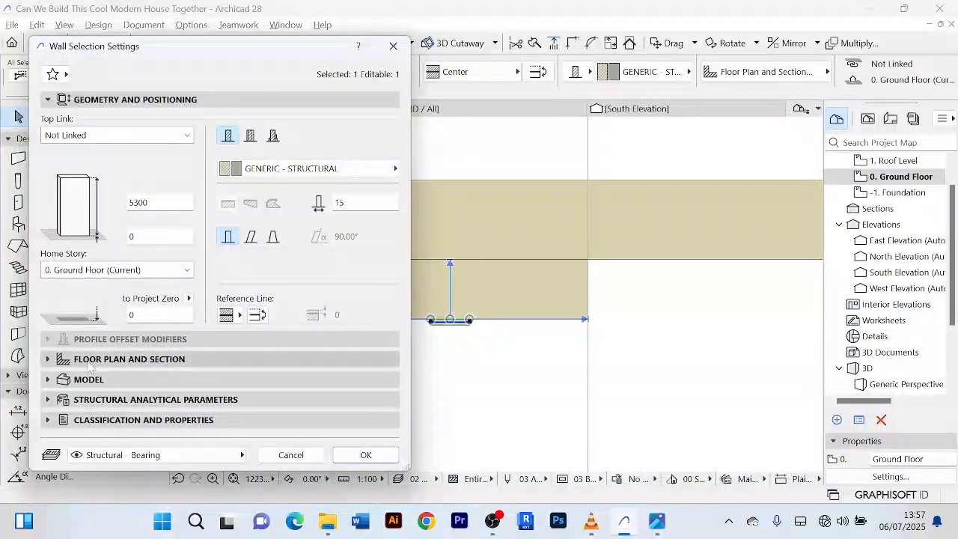
{"action": "left_click", "coordinate": [47, 379]}
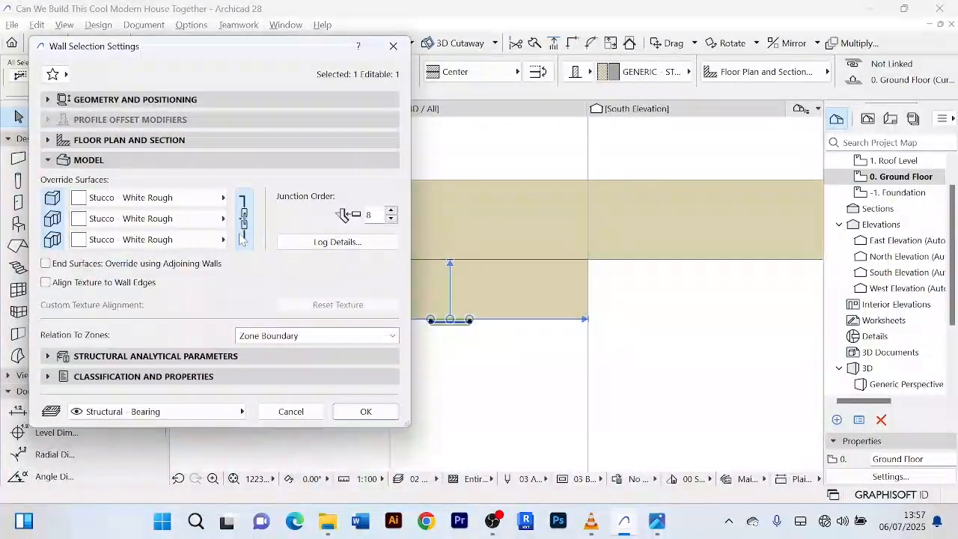
{"action": "left_click", "coordinate": [223, 198]}
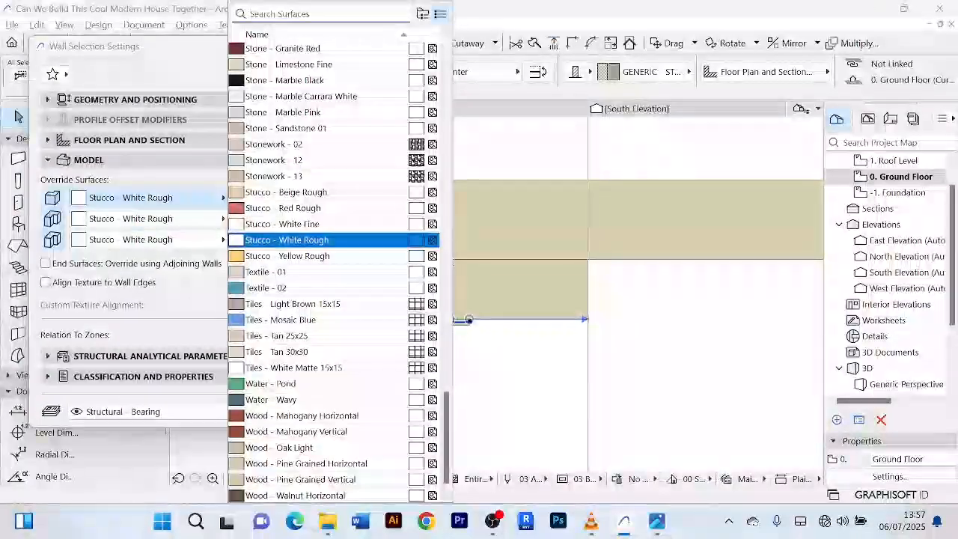
{"action": "type", "text": "gray"}
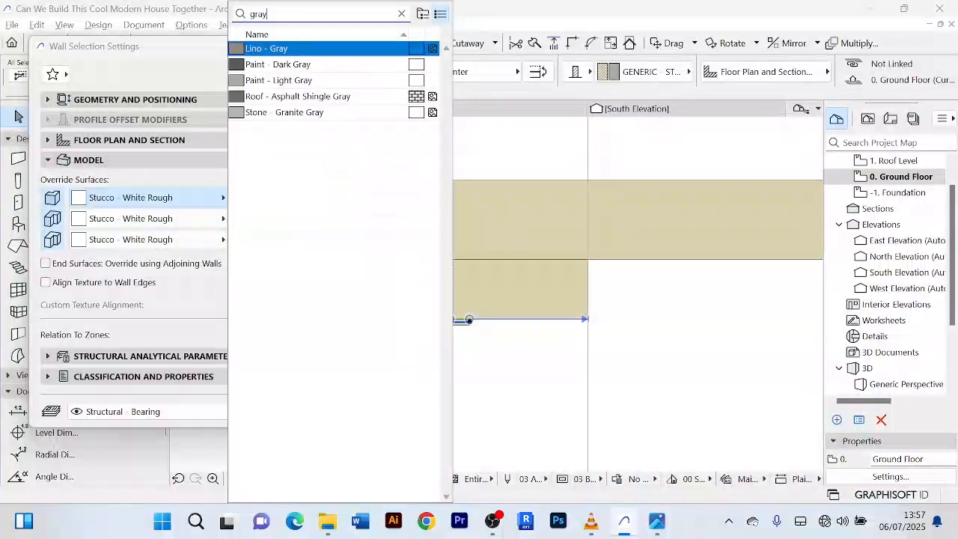
{"action": "left_click", "coordinate": [277, 64]}
{"action": "left_click", "coordinate": [365, 411]}
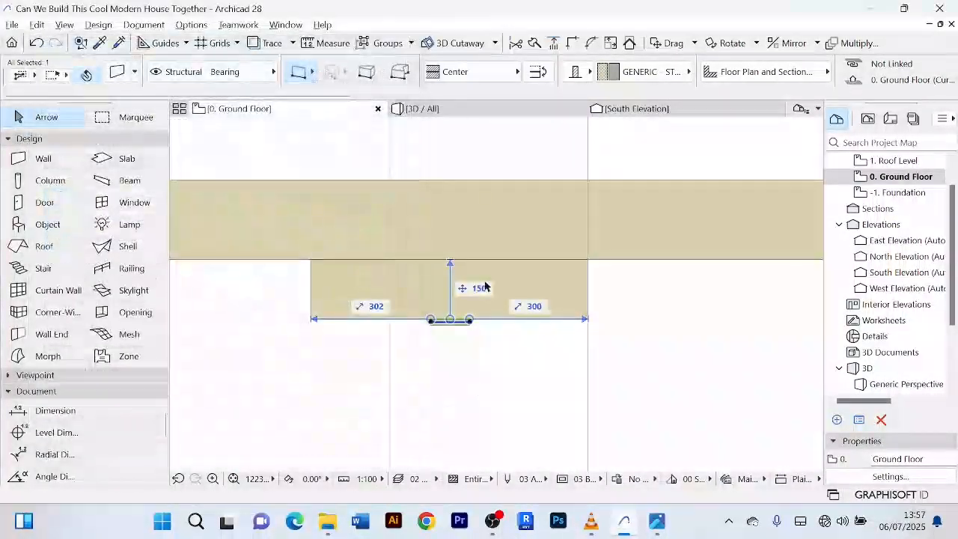
- Examine the front facade in 3D, focusing on the dark strip on the narrow wall beside the stone cladding
{"action": "key", "text": "F3"}
{"action": "left_click", "coordinate": [417, 315]}
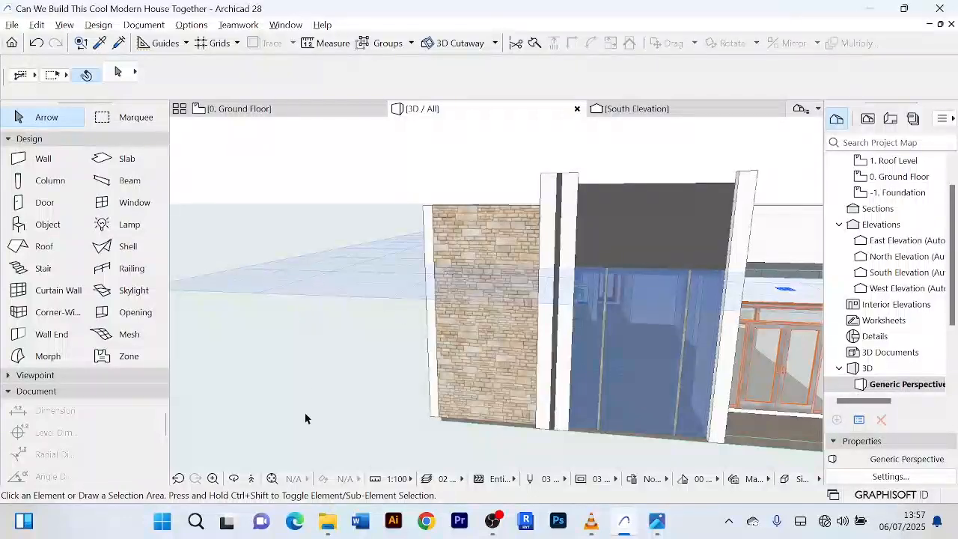
{"action": "left_click", "coordinate": [300, 387]}
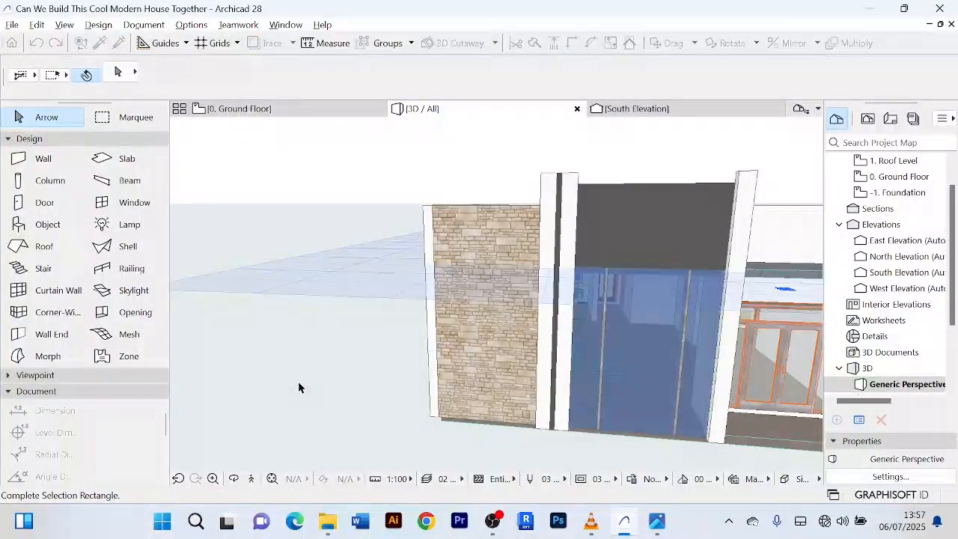
{"action": "right_click", "coordinate": [338, 366]}
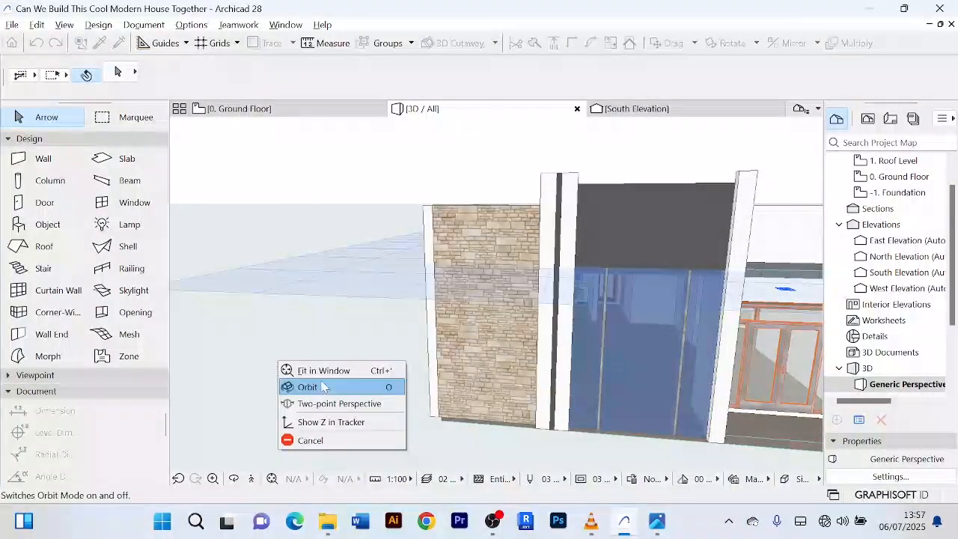
{"action": "left_click", "coordinate": [341, 443]}
{"action": "scroll", "coordinate": [327, 409], "scroll_direction": "down", "scroll_amount": 2}
{"action": "middle_click_drag", "start_coordinate": [379, 380], "coordinate": [346, 398], "text": "shift"}
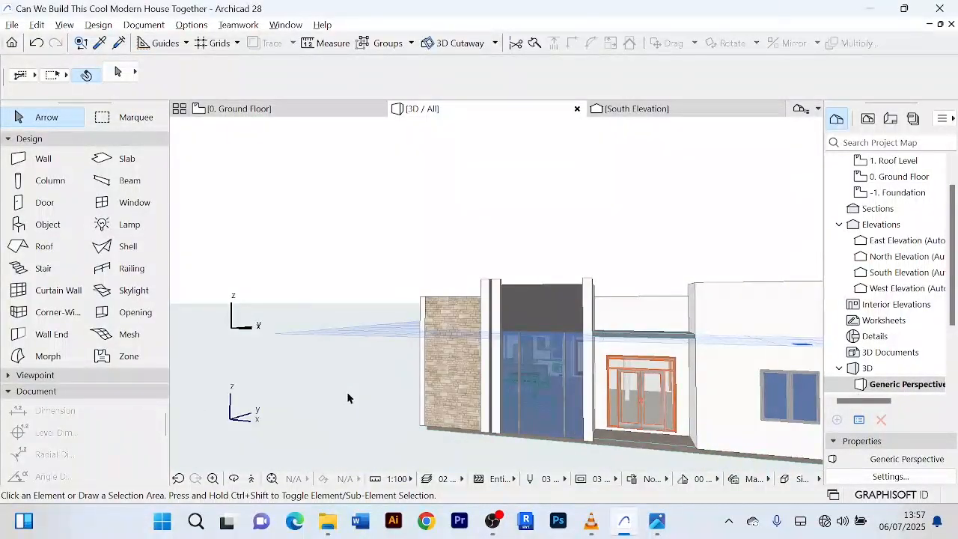
{"action": "scroll", "coordinate": [346, 397], "scroll_direction": "up", "scroll_amount": 2}
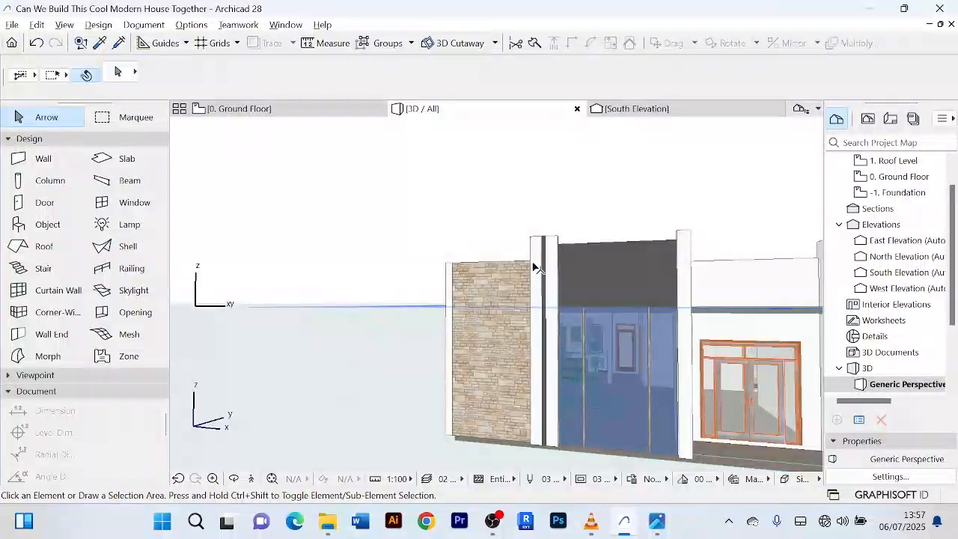
{"action": "scroll", "coordinate": [566, 213], "scroll_direction": "up", "scroll_amount": 2}
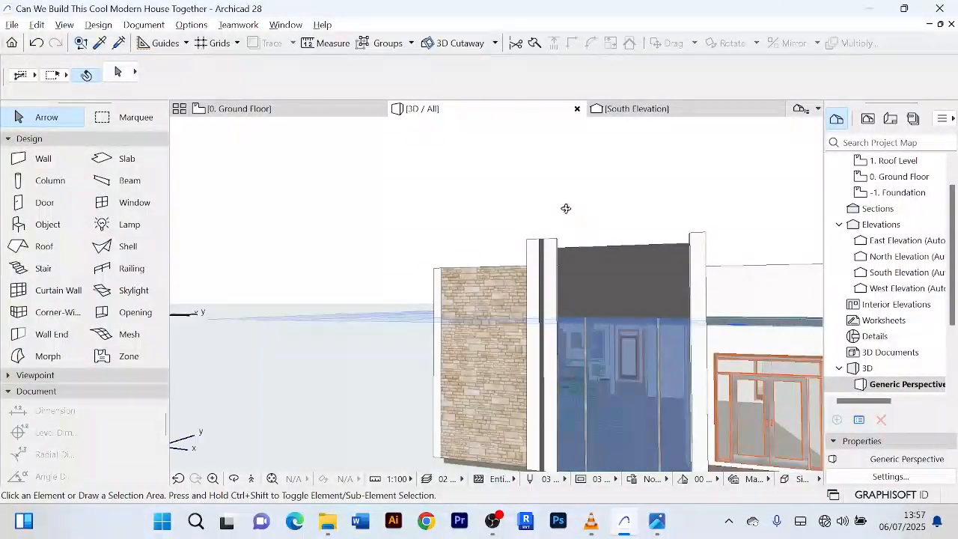
{"action": "middle_click_drag", "start_coordinate": [566, 208], "coordinate": [596, 209], "text": "shift"}
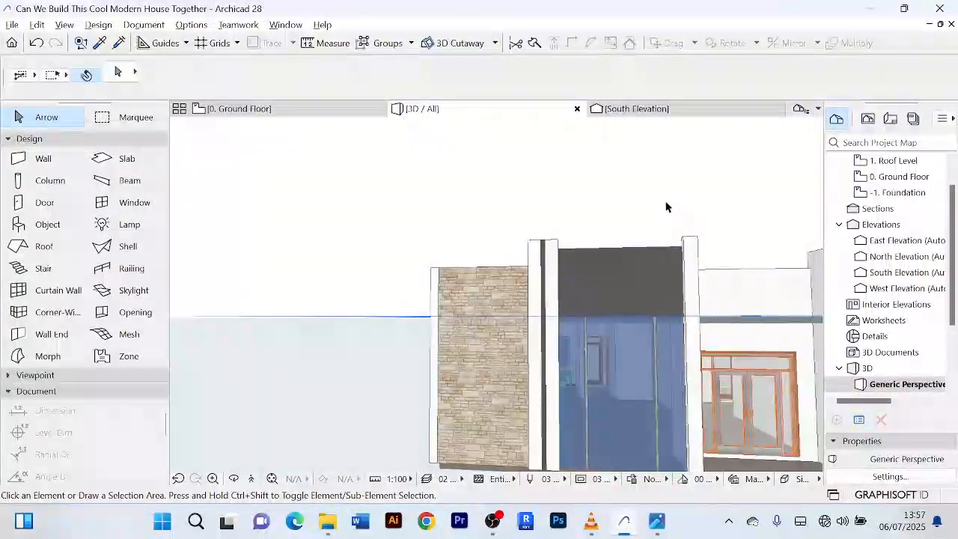
{"action": "middle_click_drag", "start_coordinate": [665, 205], "coordinate": [645, 203], "text": "shift"}
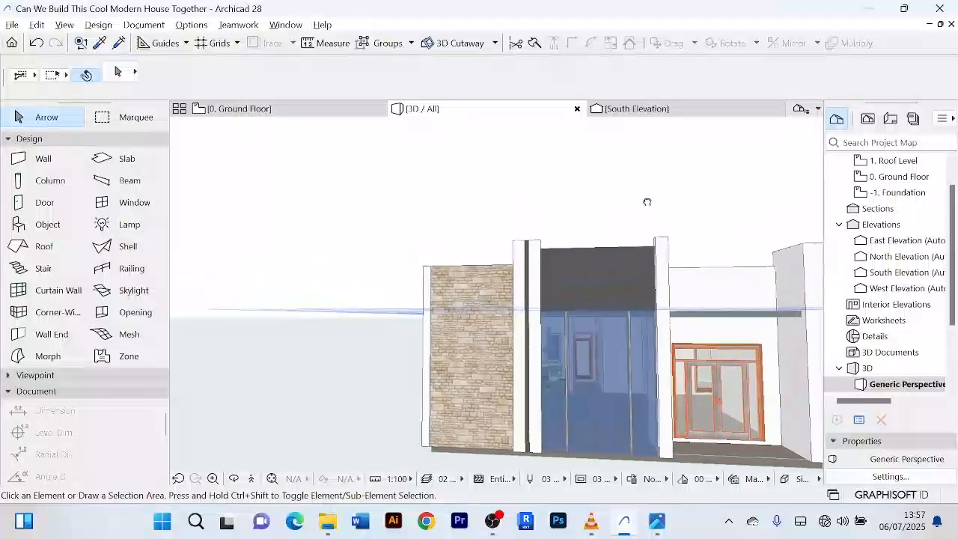
{"action": "middle_click_drag", "start_coordinate": [652, 349], "coordinate": [663, 234], "text": "shift"}
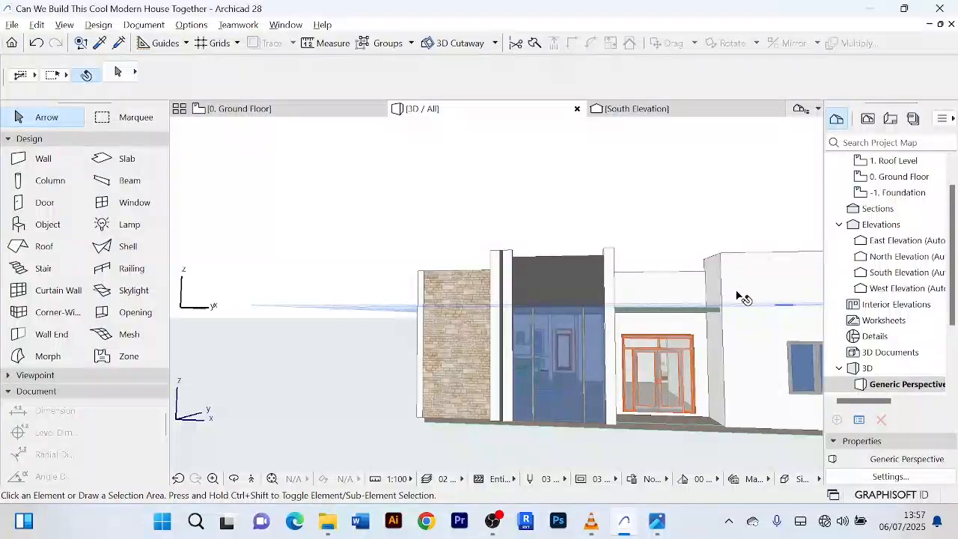
{"action": "middle_click_drag", "start_coordinate": [663, 235], "coordinate": [664, 271]}
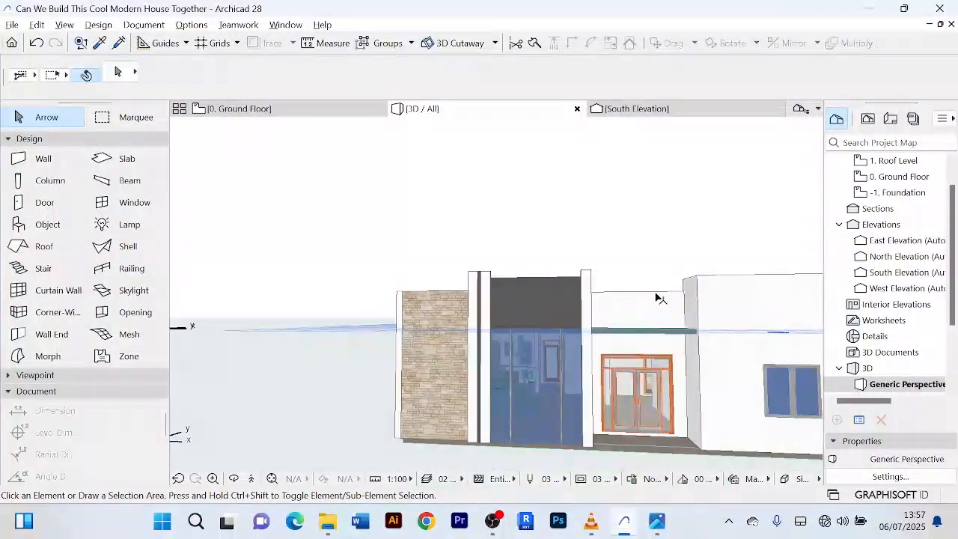
{"action": "left_click", "coordinate": [659, 298]}
{"action": "scroll", "coordinate": [657, 288], "scroll_direction": "up", "scroll_amount": 2}
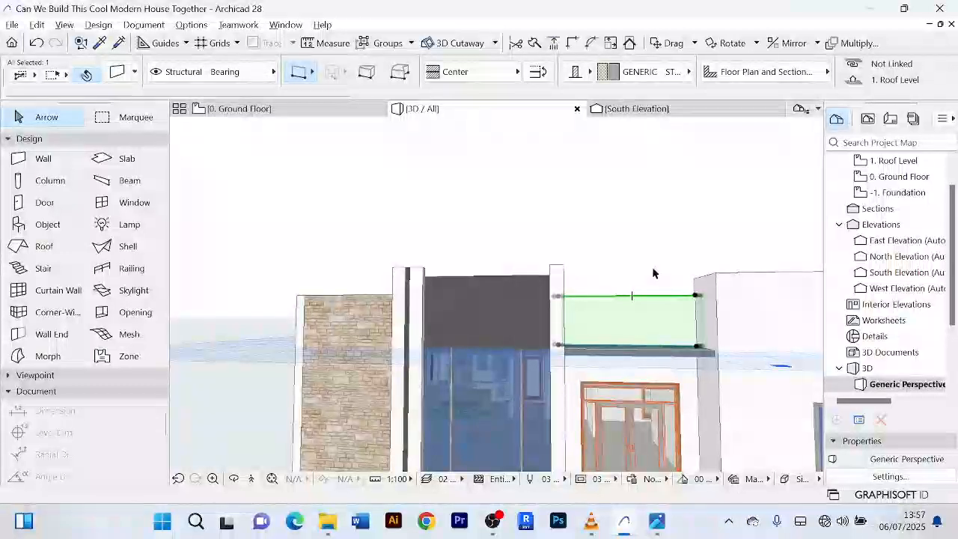
{"action": "left_click", "coordinate": [627, 263]}
- Copy the narrow wall at the entrance-side corner of the living room front to a free spot in front of the facade
{"action": "left_click", "coordinate": [259, 110]}
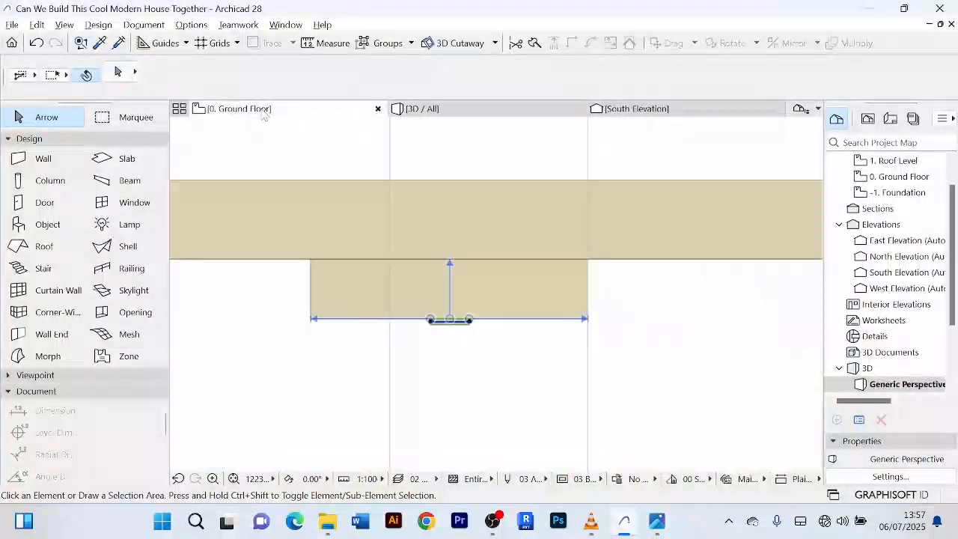
{"action": "scroll", "coordinate": [641, 366], "scroll_direction": "down", "scroll_amount": 6}
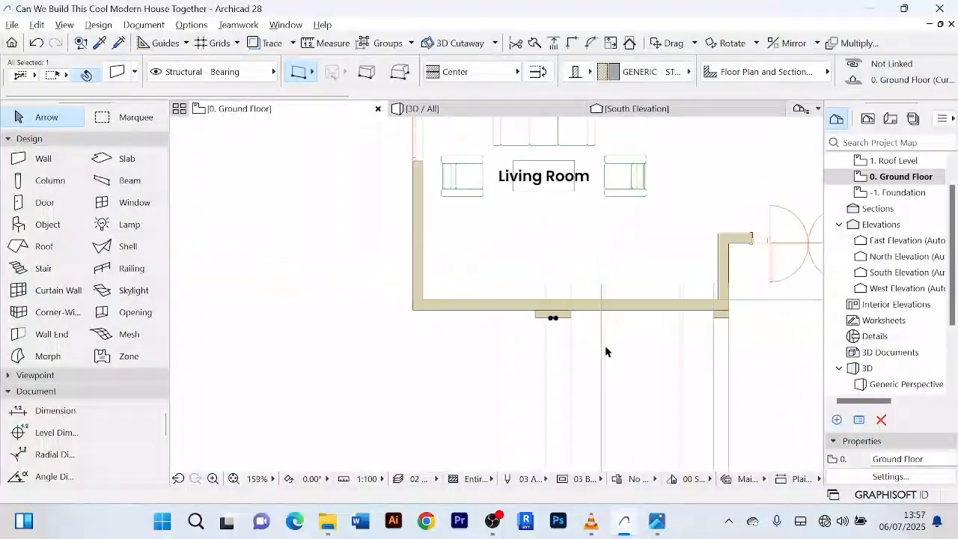
{"action": "scroll", "coordinate": [569, 340], "scroll_direction": "down", "scroll_amount": 1}
{"action": "left_click", "coordinate": [721, 349]}
{"action": "scroll", "coordinate": [637, 340], "scroll_direction": "up", "scroll_amount": 3}
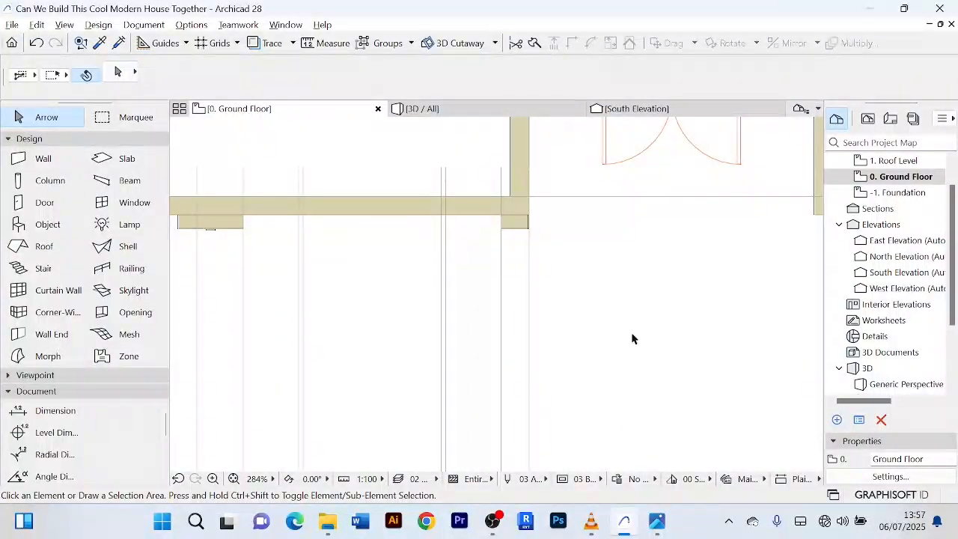
{"action": "left_click", "coordinate": [522, 229]}
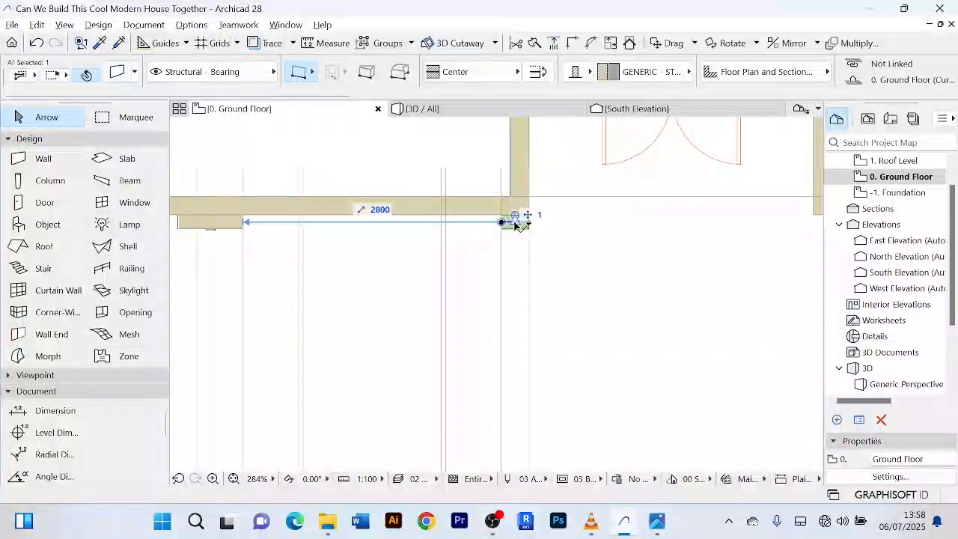
{"action": "key", "text": "ctrl+d"}
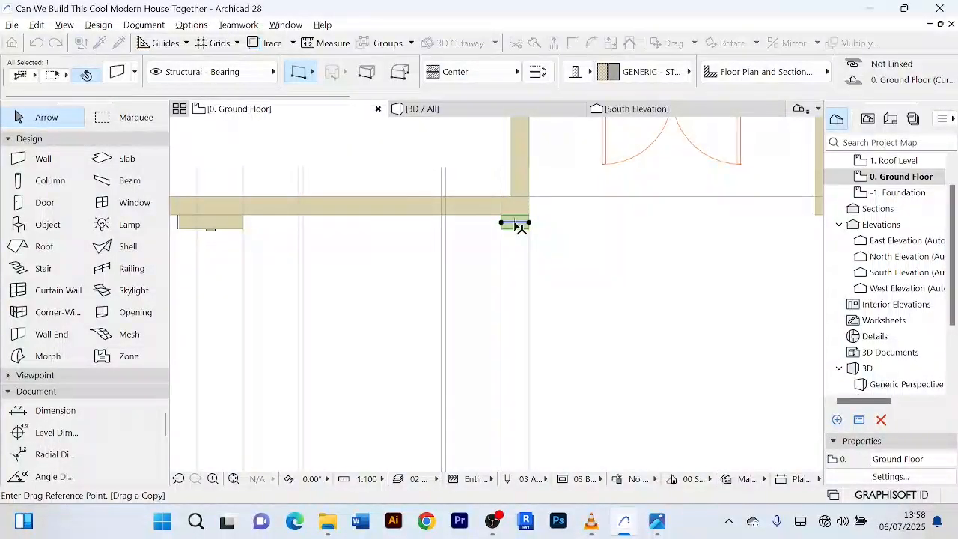
{"action": "left_click", "coordinate": [515, 223]}
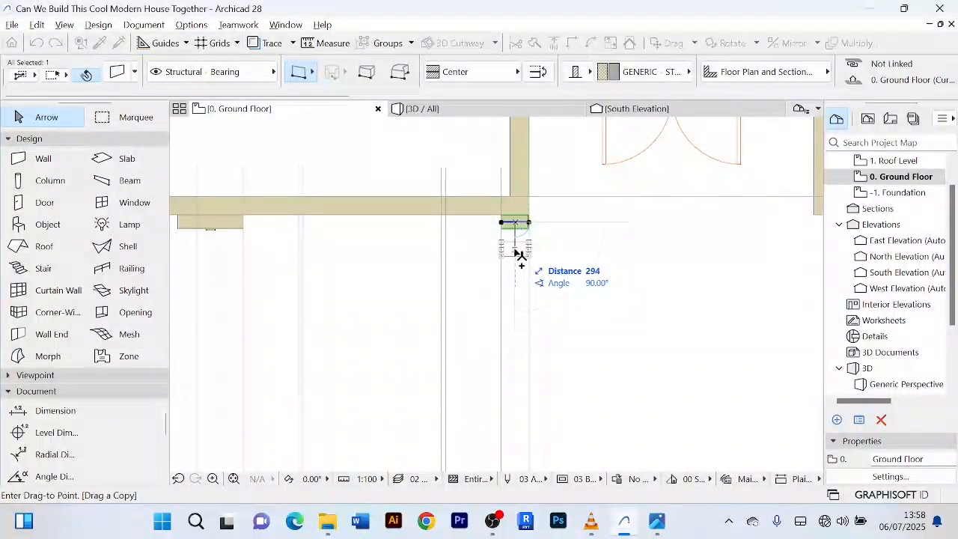
{"action": "left_click", "coordinate": [484, 253]}
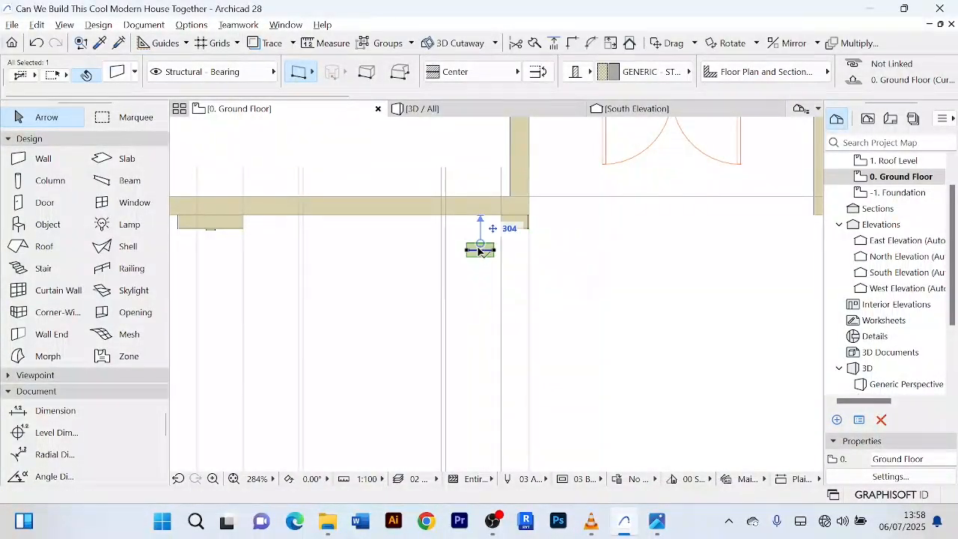
- Move the wall copy against the front wall's outer face, end to end with the original corner wall on its window side
{"action": "scroll", "coordinate": [483, 254], "scroll_direction": "up", "scroll_amount": 4}
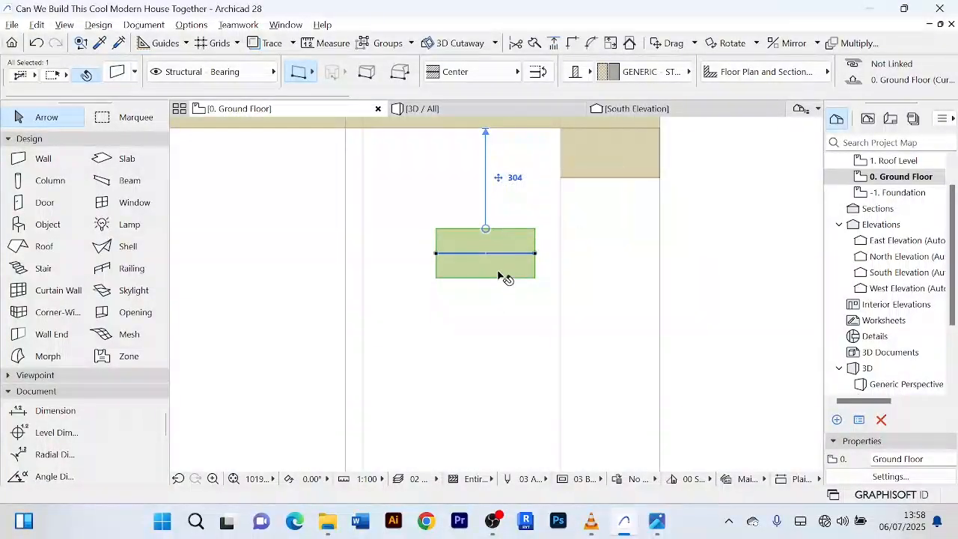
{"action": "key", "text": "ctrl+d"}
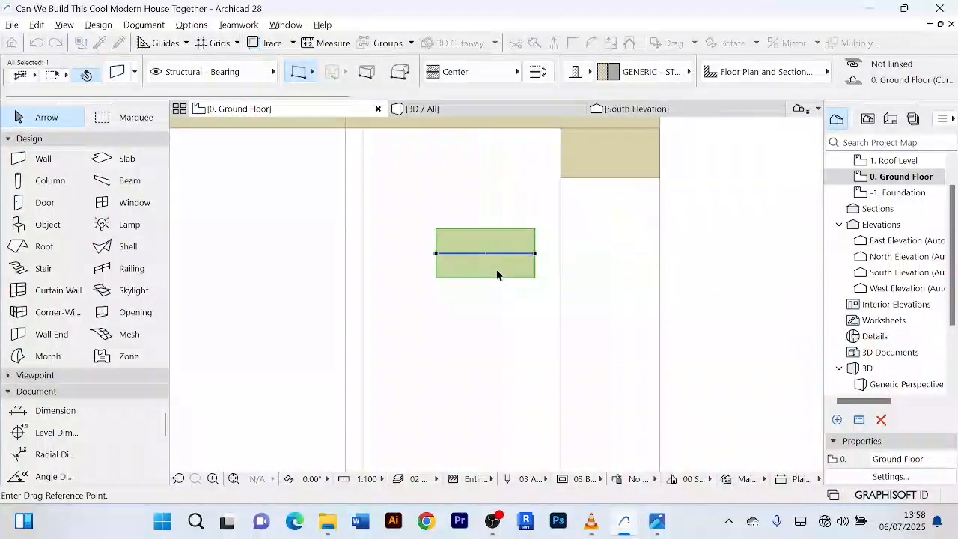
{"action": "left_click", "coordinate": [485, 254]}
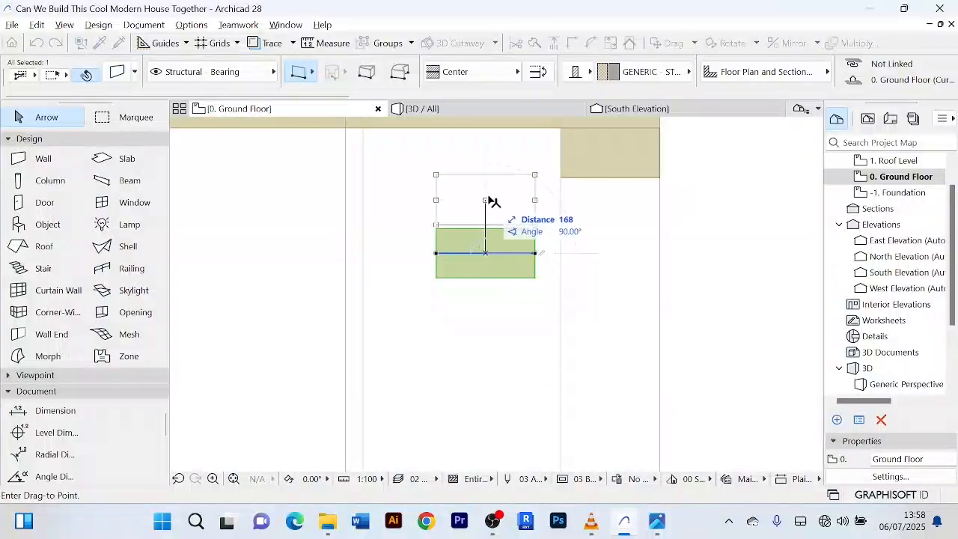
{"action": "middle_click_drag", "start_coordinate": [495, 178], "coordinate": [494, 270]}
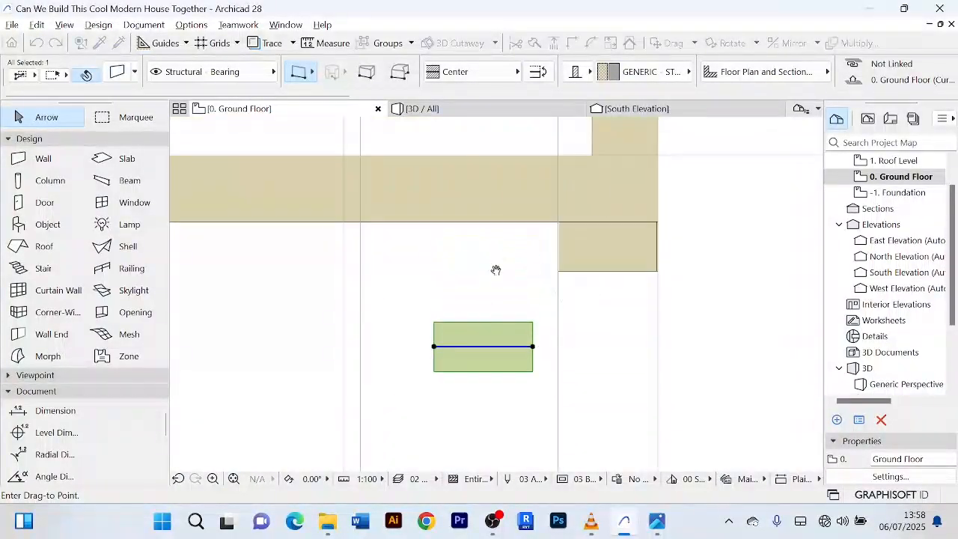
{"action": "left_click", "coordinate": [508, 247]}
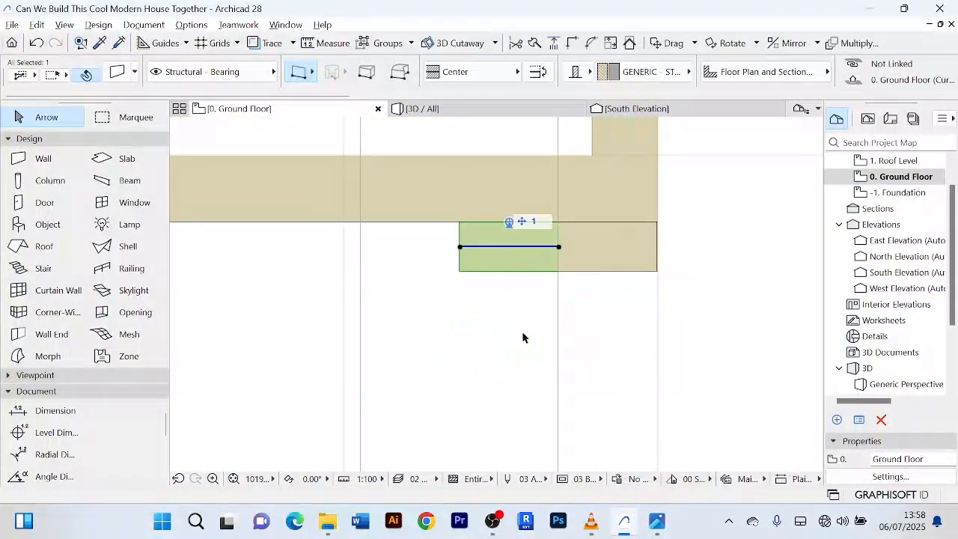
- Stretch the wall copy's free end along the facade, away from the corner wall, to lengthen it
{"action": "scroll", "coordinate": [459, 247], "scroll_direction": "up", "scroll_amount": 3}
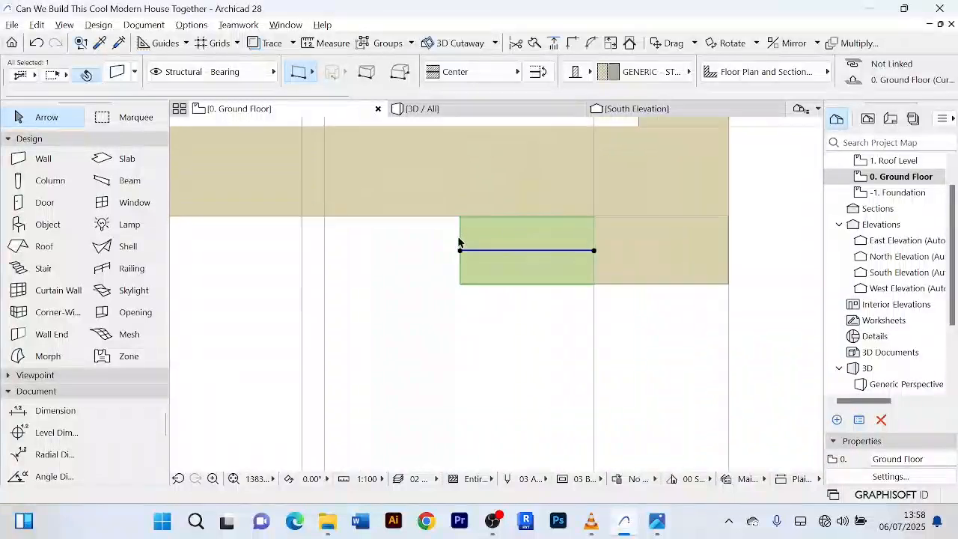
{"action": "left_click", "coordinate": [460, 254]}
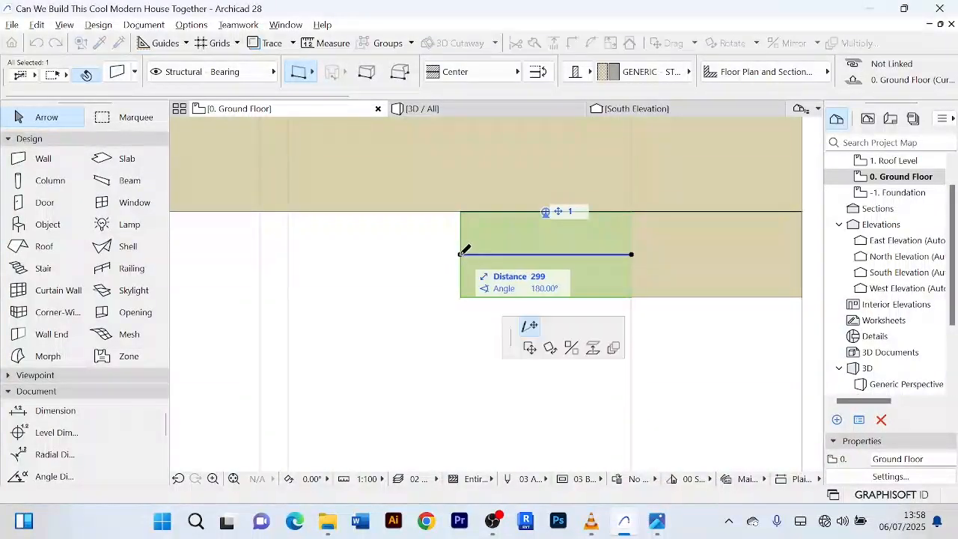
{"action": "left_click", "coordinate": [397, 251]}
{"action": "scroll", "coordinate": [580, 312], "scroll_direction": "down", "scroll_amount": 3}
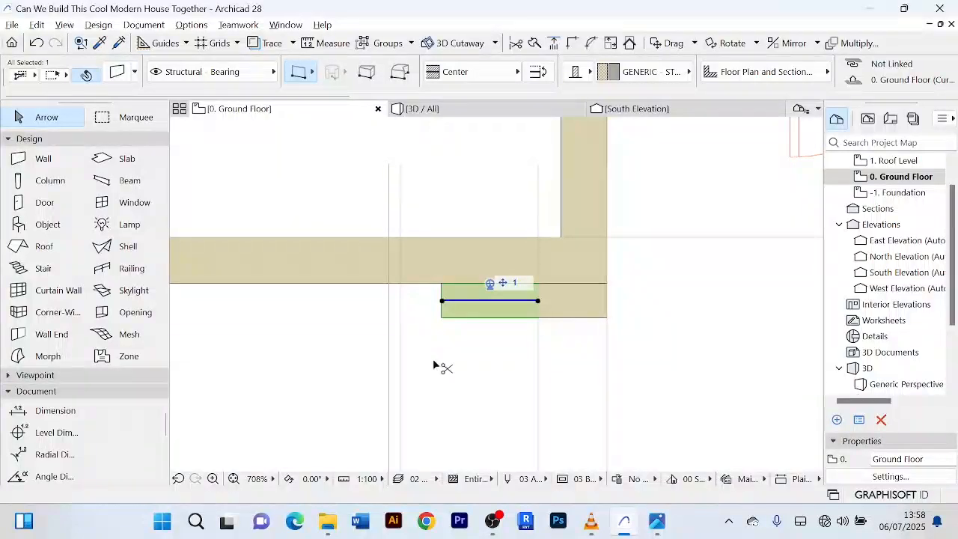
- Set the lengthened wall copy's thickness to 350 mm
{"action": "key", "text": "ctrl+t"}
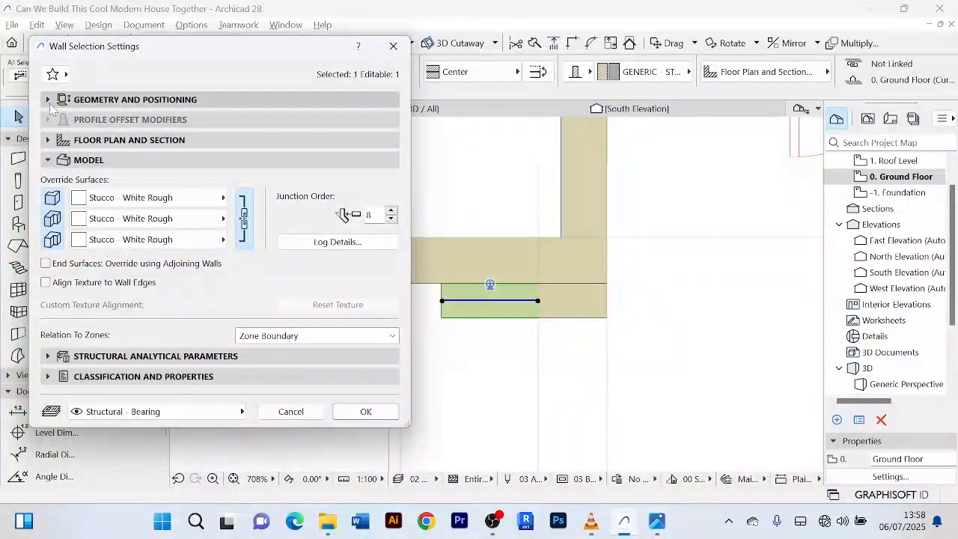
{"action": "left_click", "coordinate": [47, 100]}
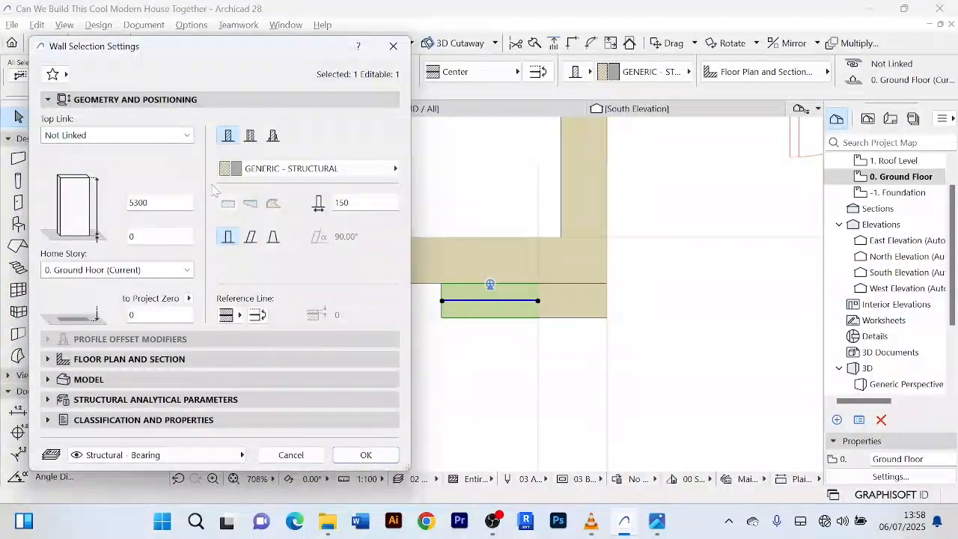
{"action": "double_click", "coordinate": [338, 203]}
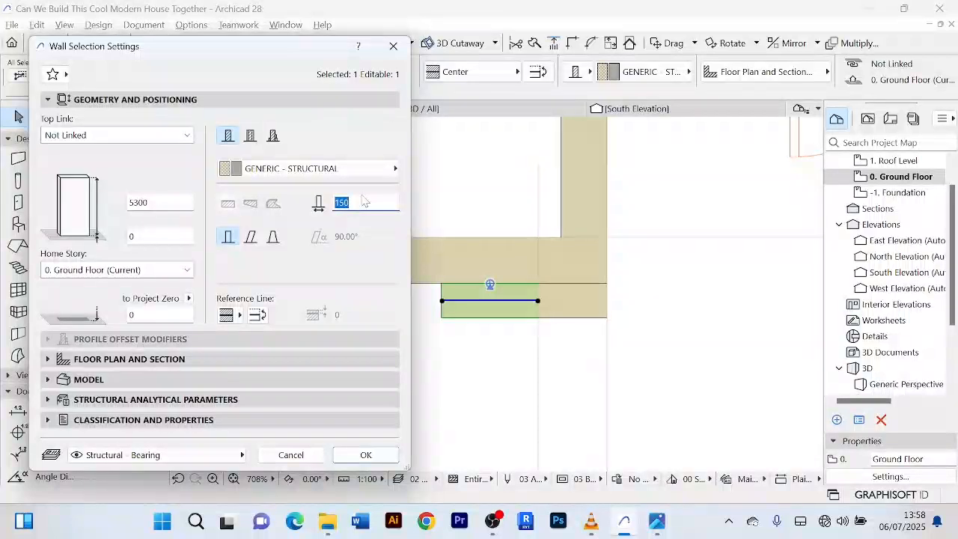
{"action": "type", "text": "350"}
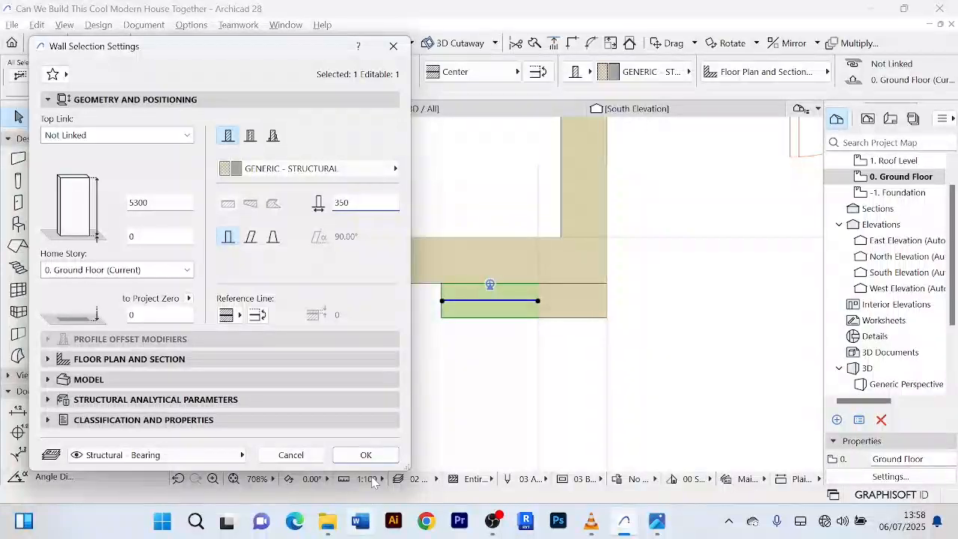
{"action": "left_click", "coordinate": [365, 454]}
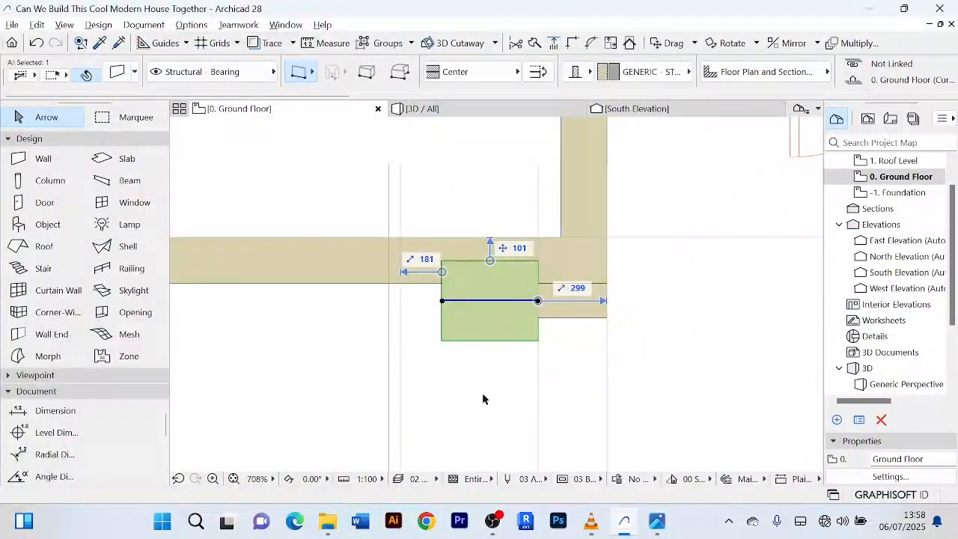
- Move the thickened wall forward out of the main wall so its back face sits flush against the front wall's outer face
{"action": "key", "text": "ctrl+d"}
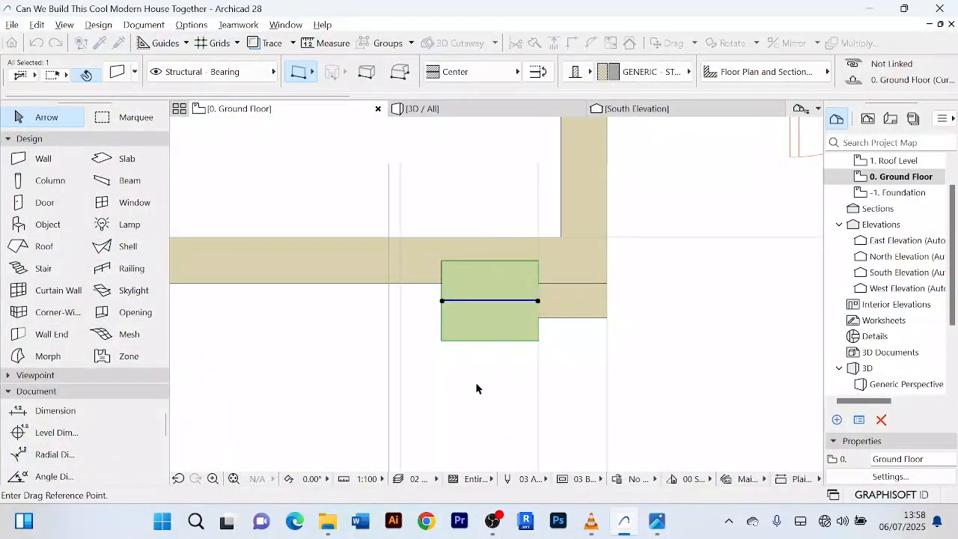
{"action": "left_click", "coordinate": [494, 300]}
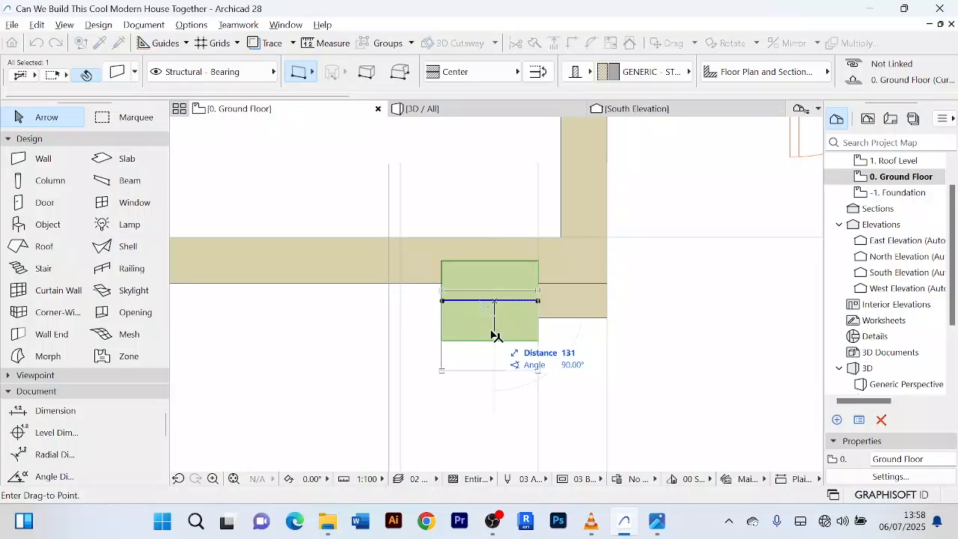
{"action": "left_click", "coordinate": [495, 334]}
{"action": "scroll", "coordinate": [495, 335], "scroll_direction": "up", "scroll_amount": 2}
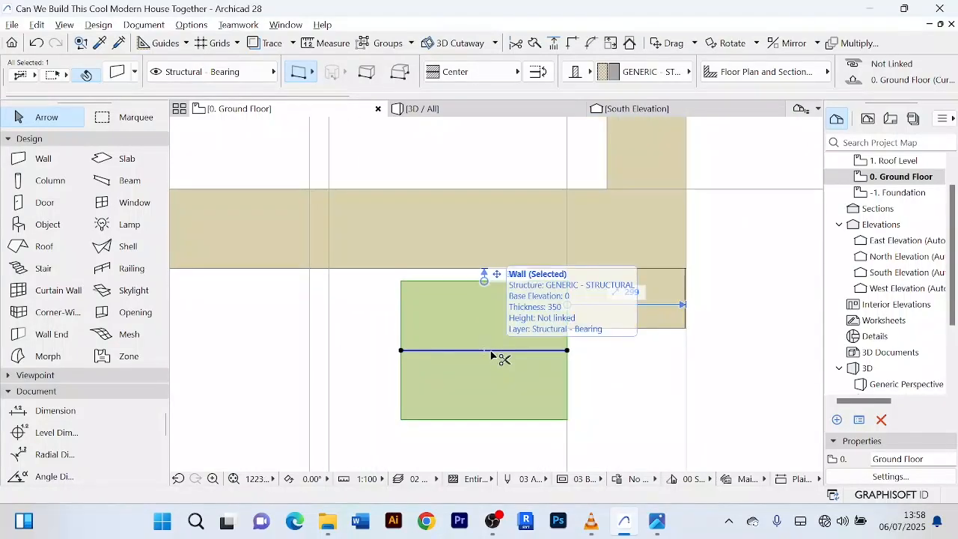
{"action": "key", "text": "ctrl+d"}
{"action": "left_click", "coordinate": [491, 351]}
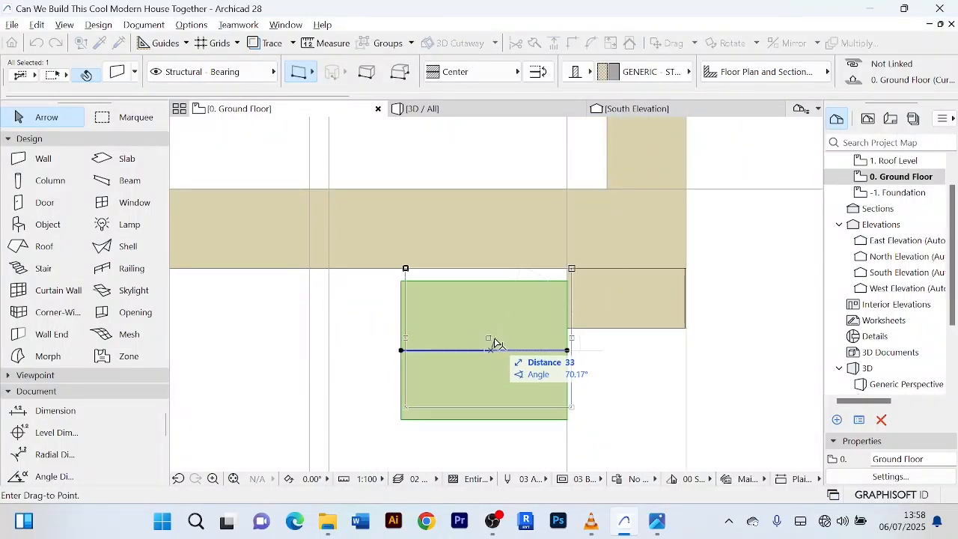
{"action": "left_click", "coordinate": [492, 337]}
{"action": "scroll", "coordinate": [493, 341], "scroll_direction": "down", "scroll_amount": 3}
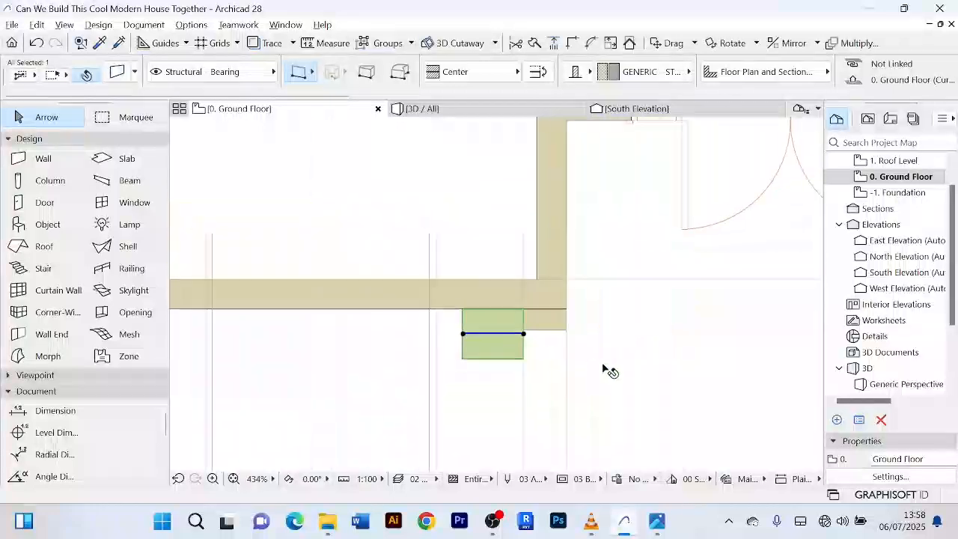
{"action": "left_click", "coordinate": [626, 389]}
- Set the height of the 350 mm thick wall beside the window to 4000 mm and check it on the facade in 3D
{"action": "left_click", "coordinate": [451, 111]}
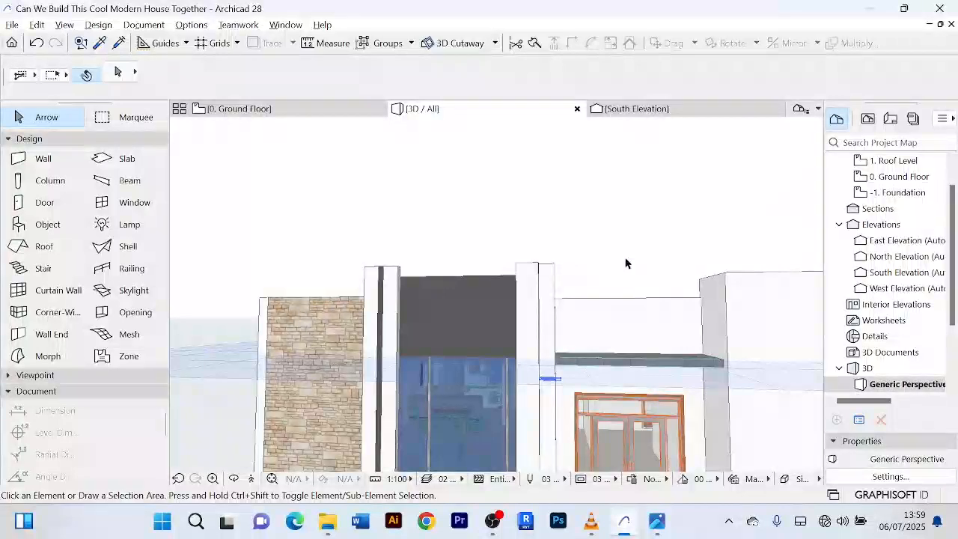
{"action": "middle_click_drag", "start_coordinate": [626, 264], "coordinate": [613, 290], "text": "shift"}
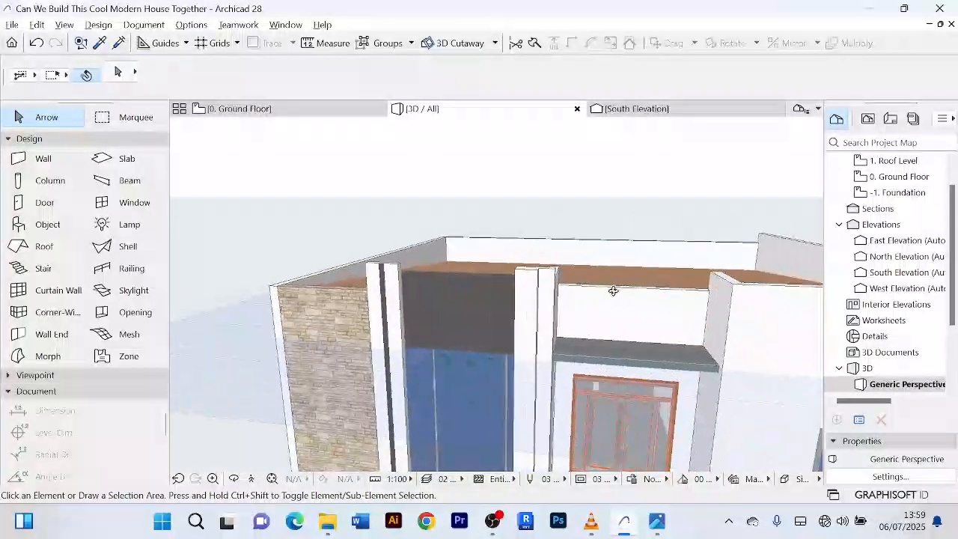
{"action": "left_click", "coordinate": [527, 322]}
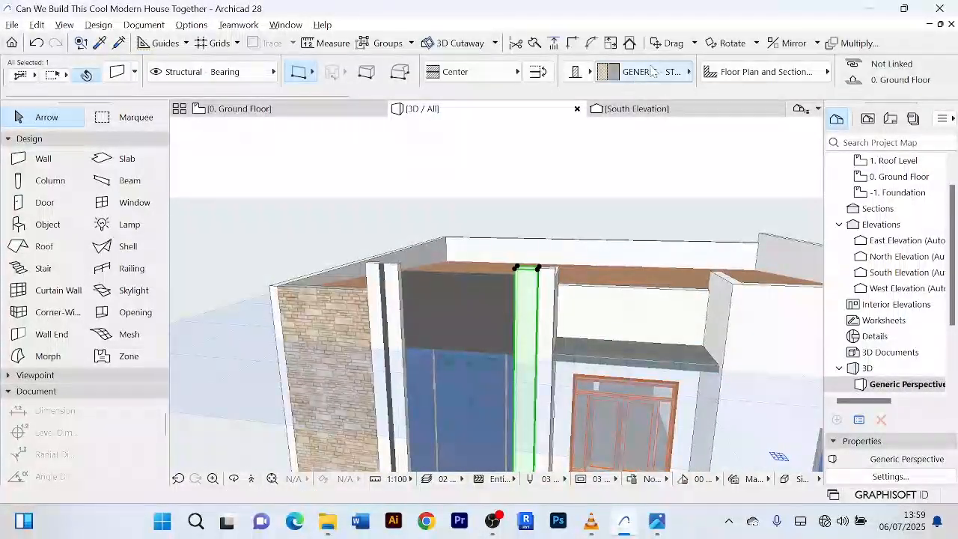
{"action": "key", "text": "ctrl+t"}
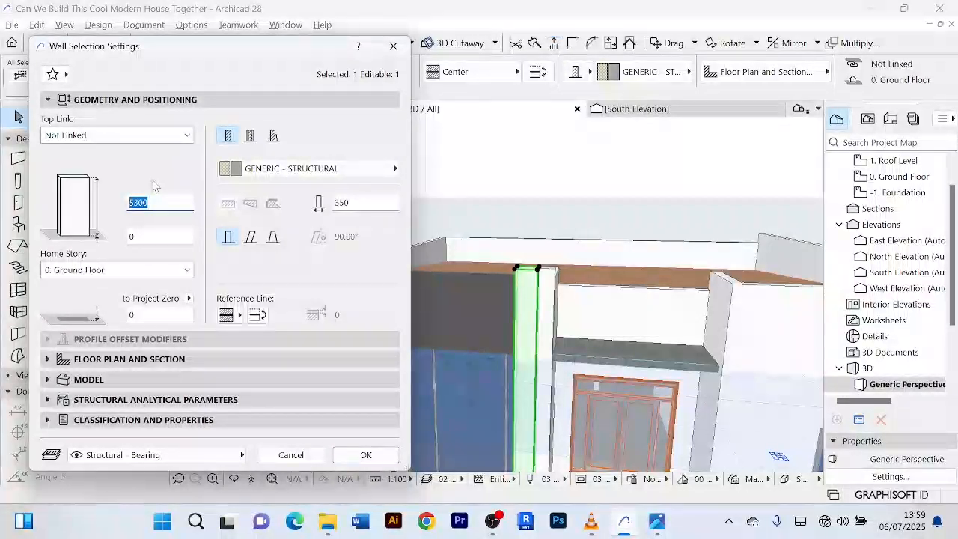
{"action": "type", "text": "40"}
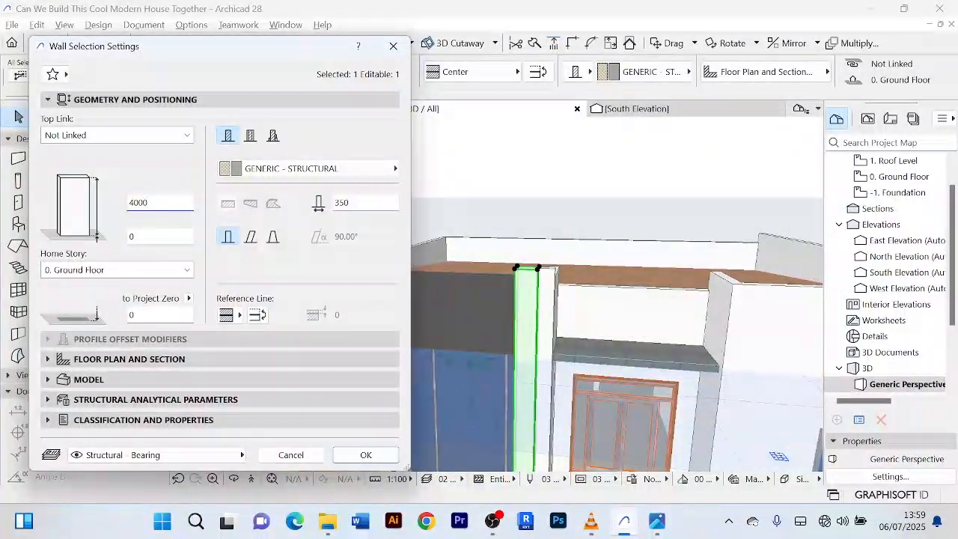
{"action": "type", "text": "00"}
{"action": "key", "text": "Return"}
{"action": "scroll", "coordinate": [509, 351], "scroll_direction": "up", "scroll_amount": 3}
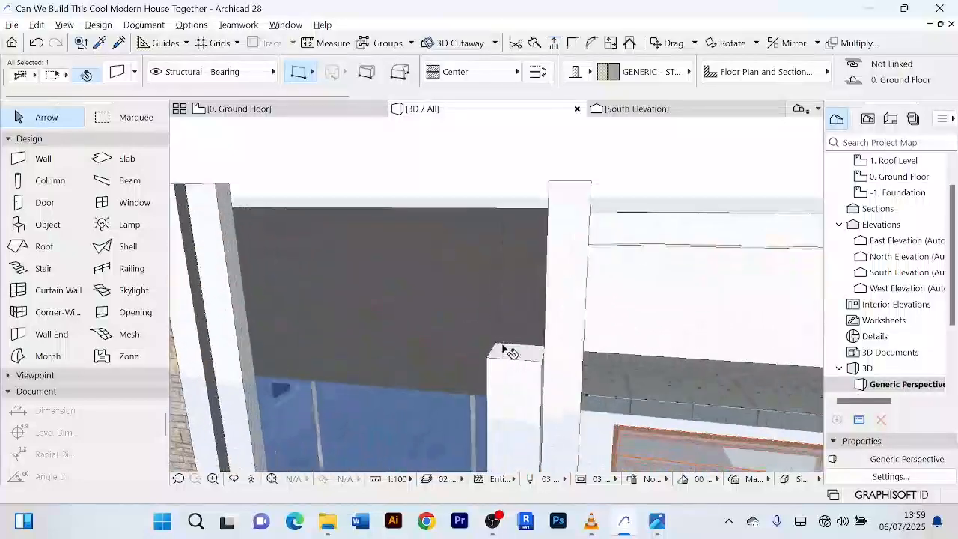
{"action": "scroll", "coordinate": [524, 333], "scroll_direction": "down", "scroll_amount": 3}
{"action": "middle_click_drag", "start_coordinate": [547, 318], "coordinate": [633, 216], "text": "shift"}
{"action": "scroll", "coordinate": [674, 239], "scroll_direction": "up", "scroll_amount": 4}
{"action": "scroll", "coordinate": [666, 233], "scroll_direction": "down", "scroll_amount": 3}
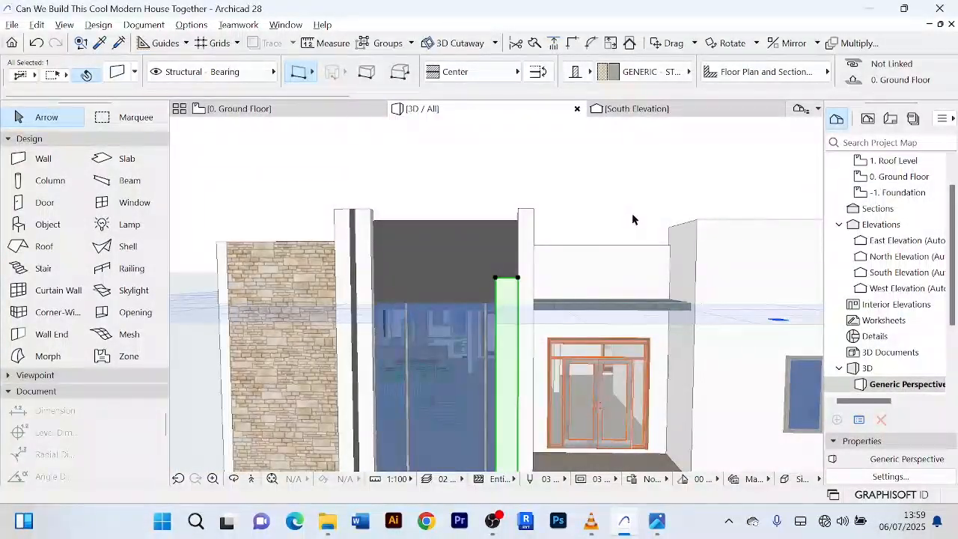
- In the ground floor plan, shorten the thin wall piece at the front corner by 150 mm from its window-side end
{"action": "scroll", "coordinate": [632, 216], "scroll_direction": "down", "scroll_amount": 2}
{"action": "middle_click_drag", "start_coordinate": [633, 216], "coordinate": [627, 190]}
{"action": "scroll", "coordinate": [516, 357], "scroll_direction": "up", "scroll_amount": 3}
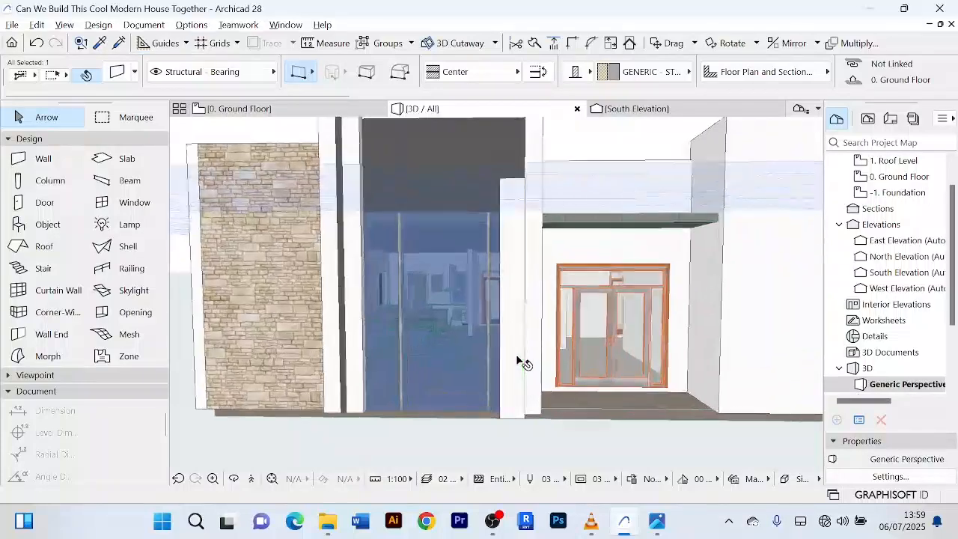
{"action": "scroll", "coordinate": [518, 356], "scroll_direction": "down", "scroll_amount": 3}
{"action": "scroll", "coordinate": [542, 174], "scroll_direction": "up", "scroll_amount": 3}
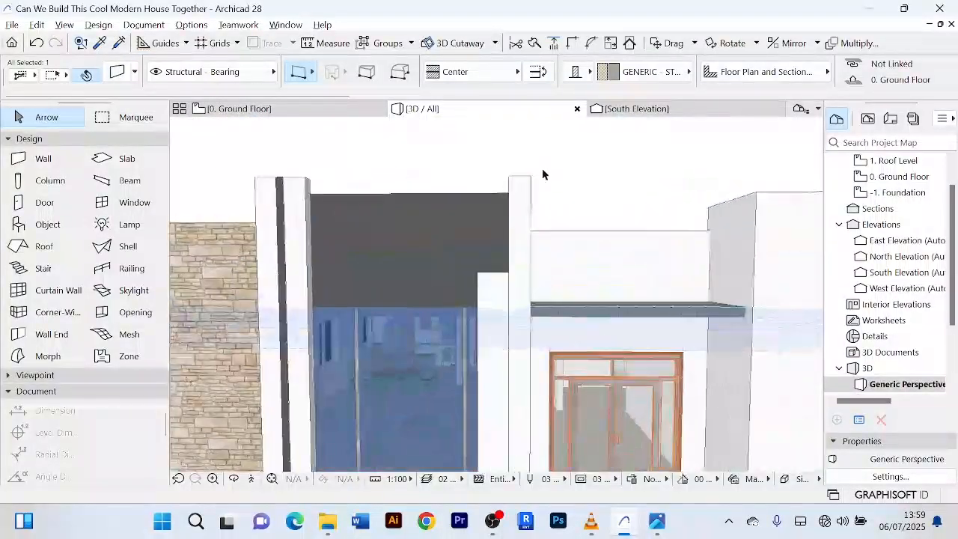
{"action": "left_click", "coordinate": [567, 178]}
{"action": "left_click", "coordinate": [320, 111]}
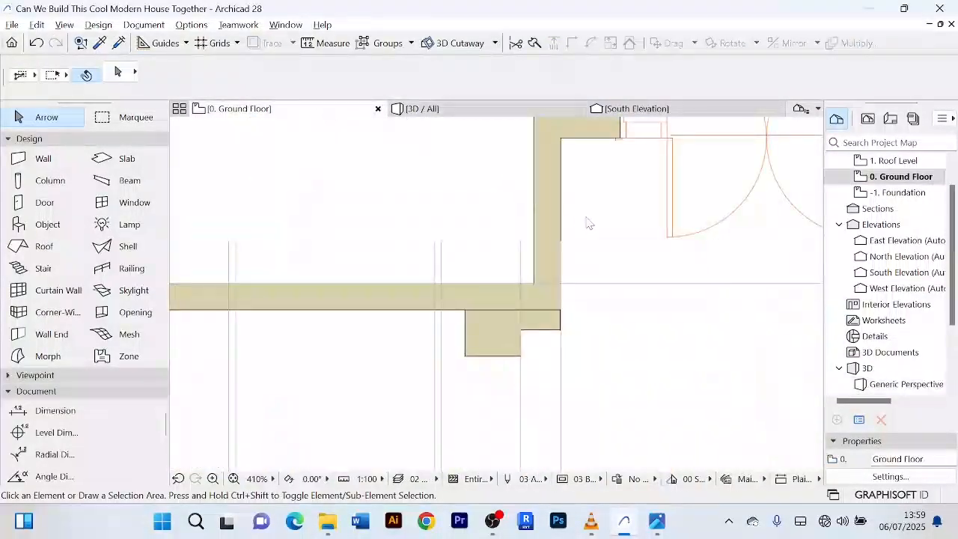
{"action": "scroll", "coordinate": [587, 223], "scroll_direction": "down", "scroll_amount": 2}
{"action": "scroll", "coordinate": [562, 357], "scroll_direction": "up", "scroll_amount": 2}
{"action": "left_click", "coordinate": [583, 255]}
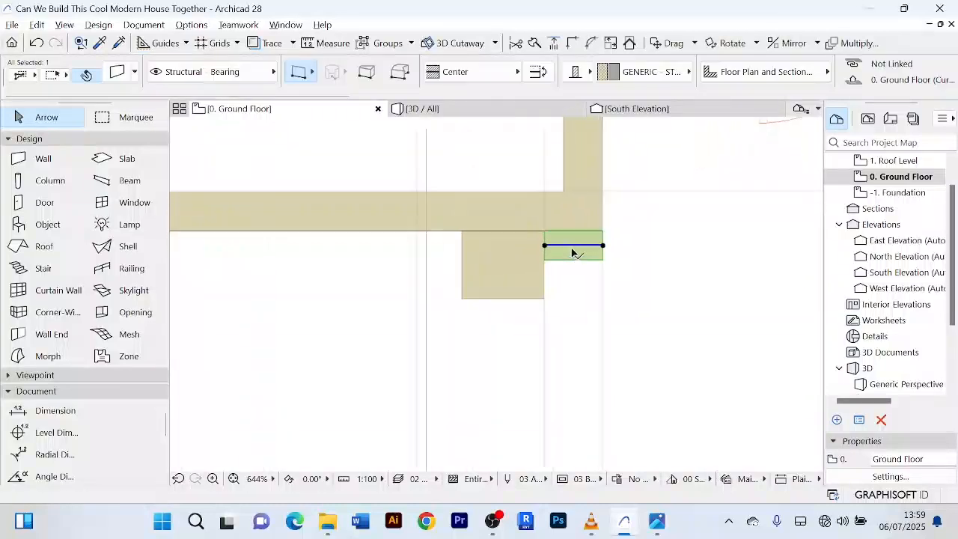
{"action": "scroll", "coordinate": [569, 253], "scroll_direction": "up", "scroll_amount": 5}
{"action": "left_click", "coordinate": [494, 239]}
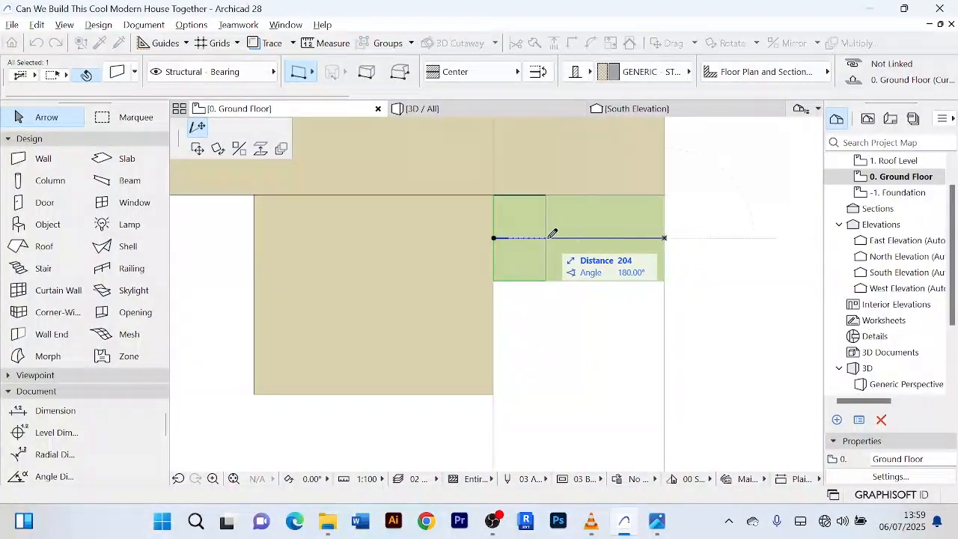
{"action": "left_click", "coordinate": [580, 238]}
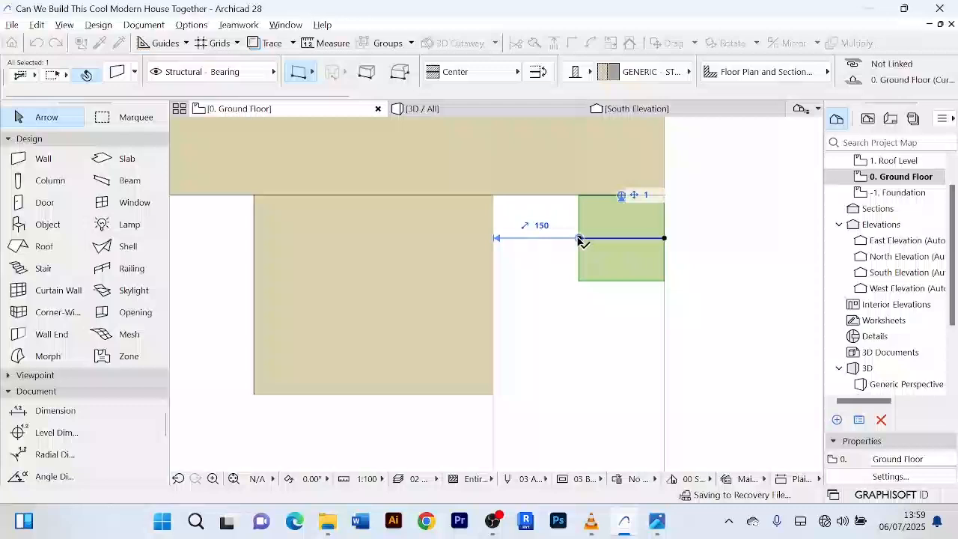
- Stretch the 350 mm thick wall's end along the facade until it meets the shortened corner wall piece
{"action": "left_click", "coordinate": [466, 310]}
{"action": "left_click", "coordinate": [493, 295]}
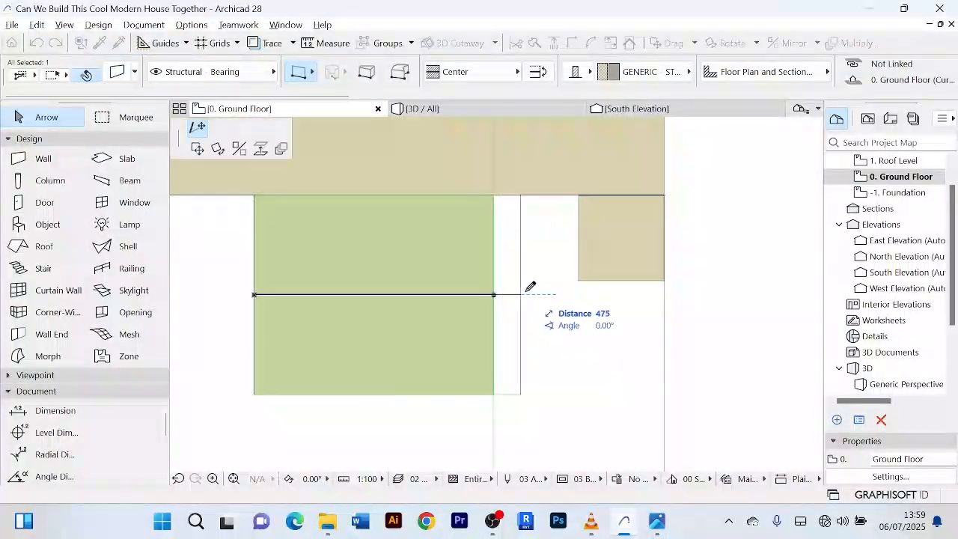
{"action": "left_click", "coordinate": [583, 290]}
{"action": "scroll", "coordinate": [581, 293], "scroll_direction": "down", "scroll_amount": 5}
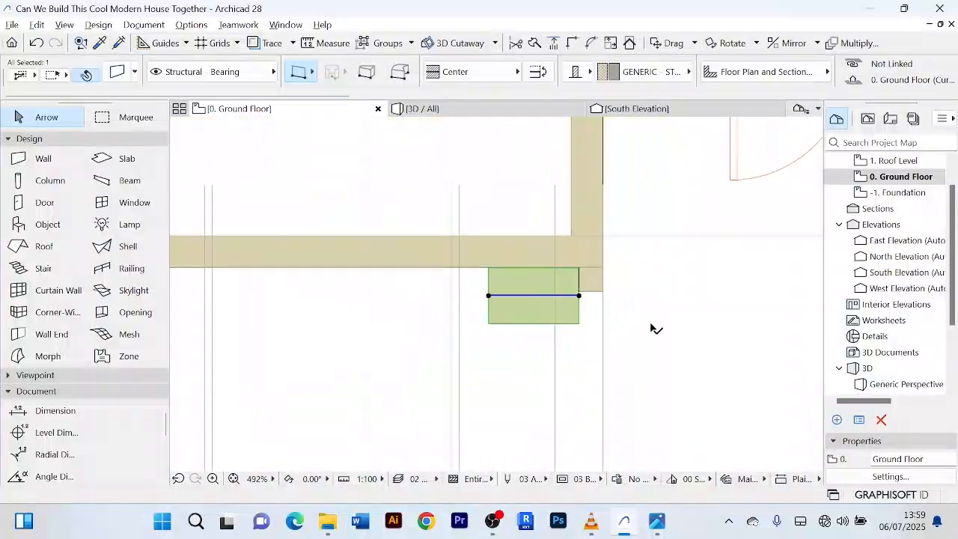
{"action": "left_click", "coordinate": [681, 337]}
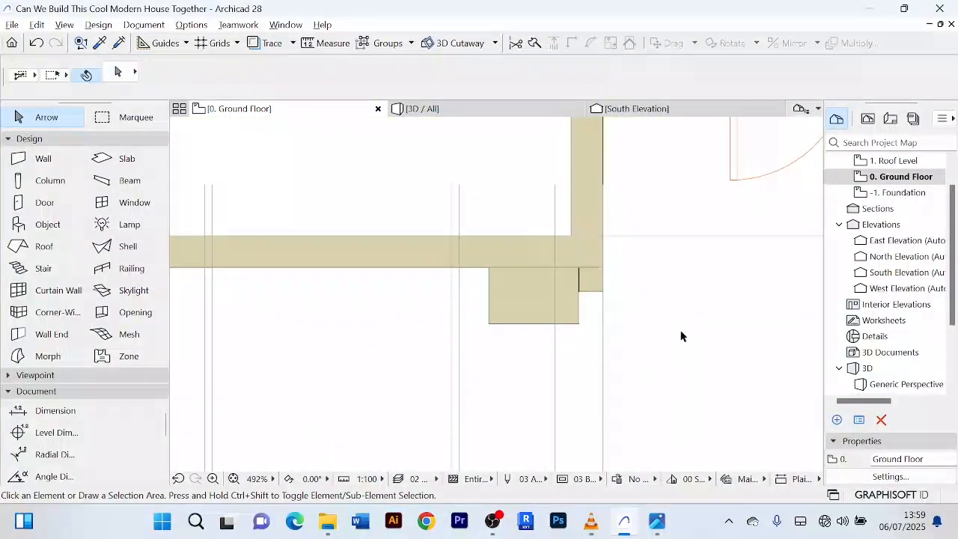
- Examine the widened thick wall in 3D against the dark strip, the narrow corner wall and the entrance
{"action": "left_click", "coordinate": [454, 111]}
{"action": "left_click_drag", "start_coordinate": [592, 267], "coordinate": [472, 258]}
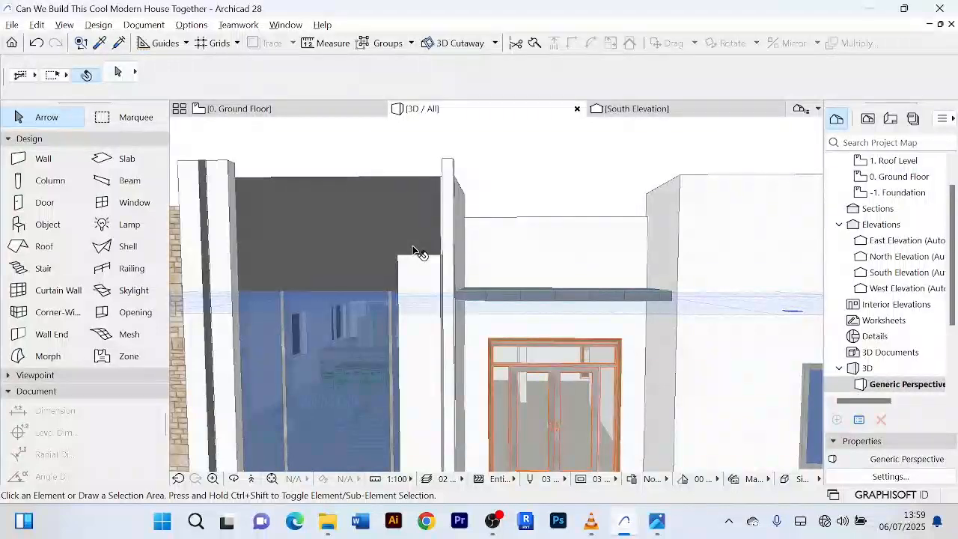
{"action": "mouse_move", "coordinate": [416, 251]}
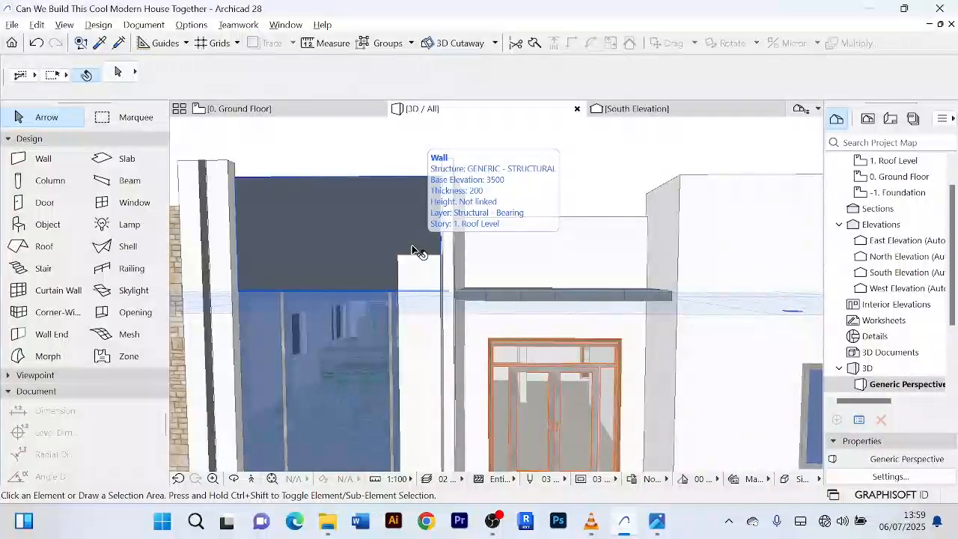
{"action": "middle_click_drag", "start_coordinate": [380, 301], "coordinate": [423, 262], "text": "shift"}
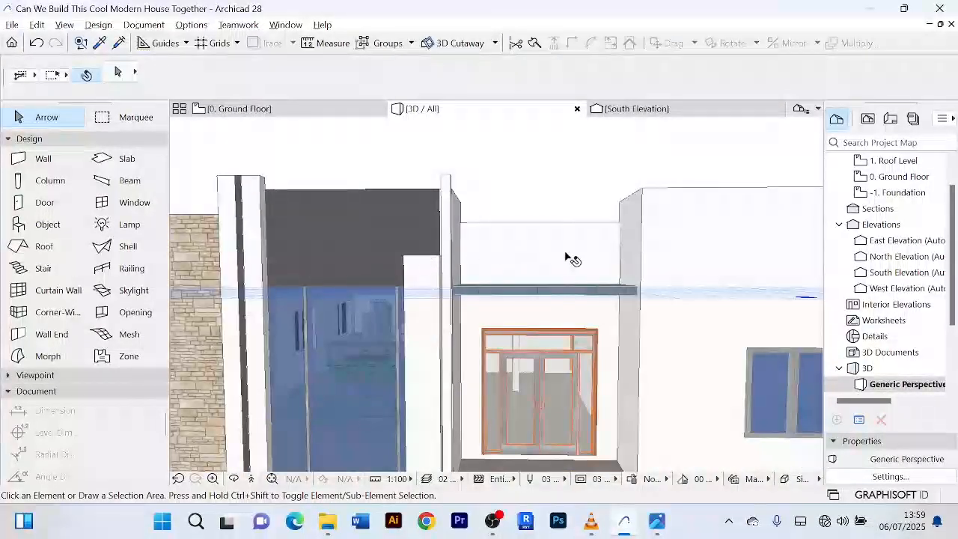
{"action": "middle_click_drag", "start_coordinate": [728, 248], "coordinate": [724, 247], "text": "shift"}
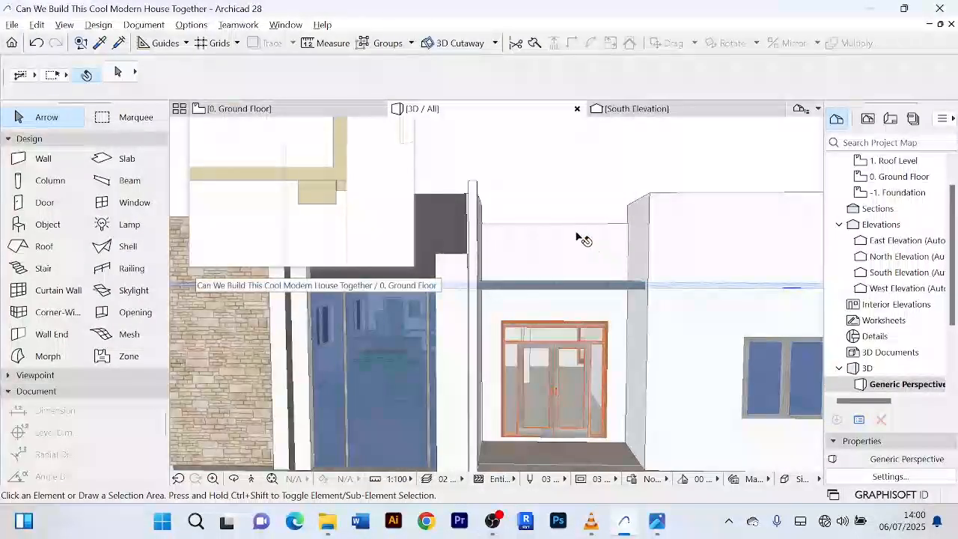
{"action": "middle_click_drag", "start_coordinate": [583, 239], "coordinate": [401, 238], "text": "shift"}
{"action": "scroll", "coordinate": [609, 301], "scroll_direction": "up", "scroll_amount": 5}
{"action": "scroll", "coordinate": [609, 301], "scroll_direction": "down", "scroll_amount": 5}
- Set the height of the 350 mm thick wall beside the window to 4500 mm
{"action": "left_click", "coordinate": [524, 303]}
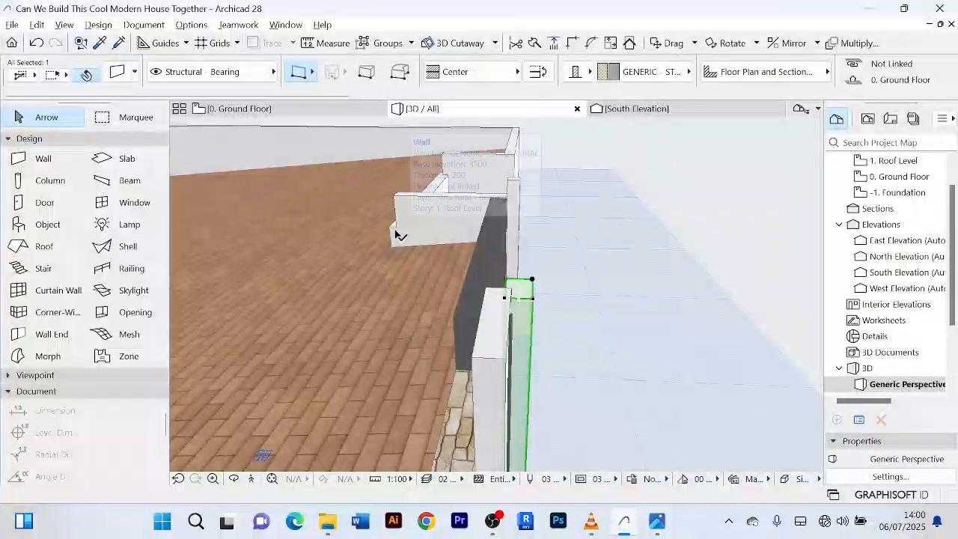
{"action": "scroll", "coordinate": [614, 257], "scroll_direction": "up", "scroll_amount": 3}
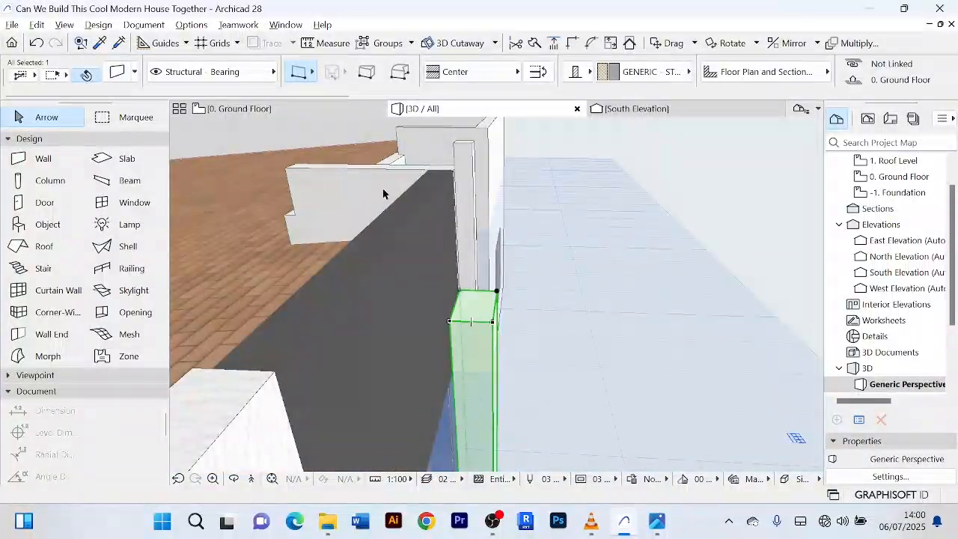
{"action": "key", "text": "ctrl+t"}
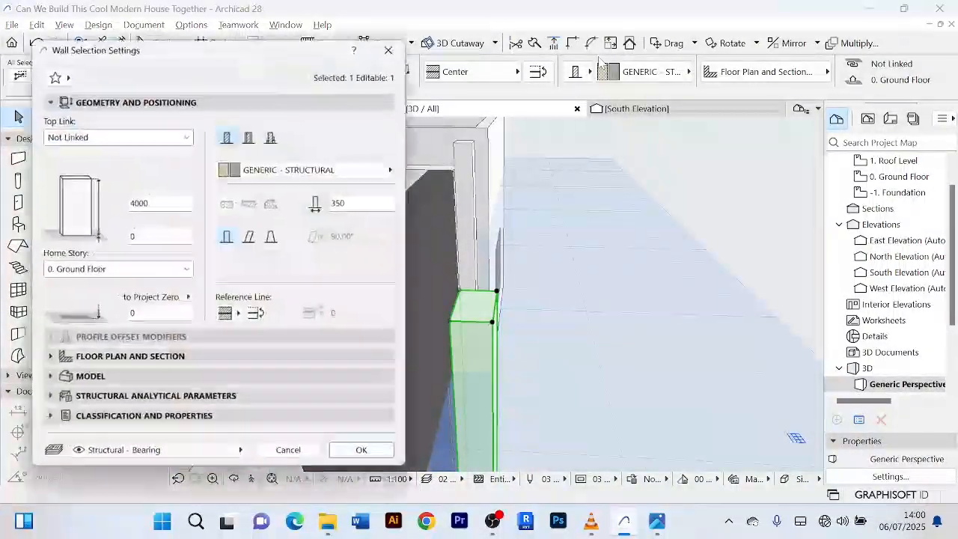
{"action": "double_click", "coordinate": [140, 203]}
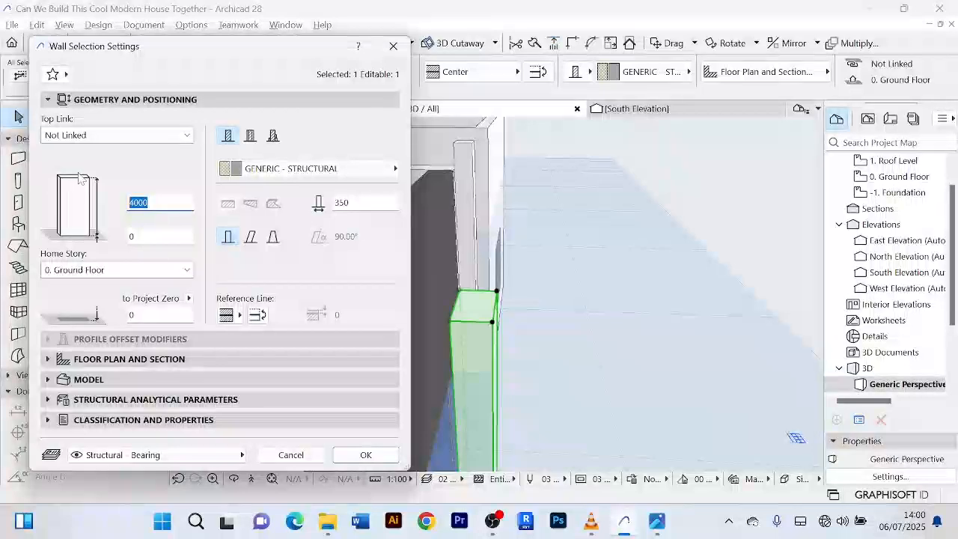
{"action": "type", "text": "45"}
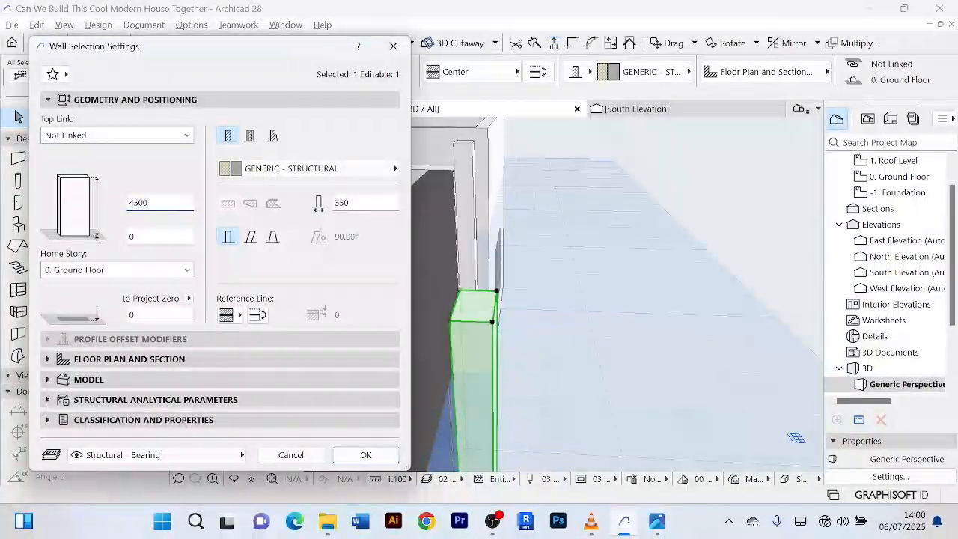
{"action": "key", "text": "Return"}
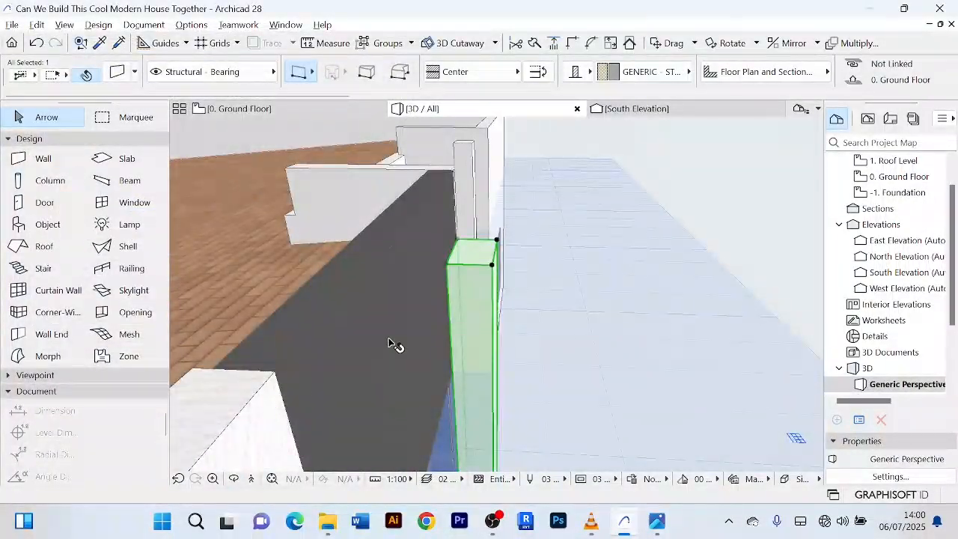
- Set the height of the 350 mm thick wall to 4800 mm and check it on the front facade in 3D
{"action": "middle_click_drag", "start_coordinate": [390, 343], "coordinate": [475, 321], "text": "shift"}
{"action": "left_click", "coordinate": [479, 315]}
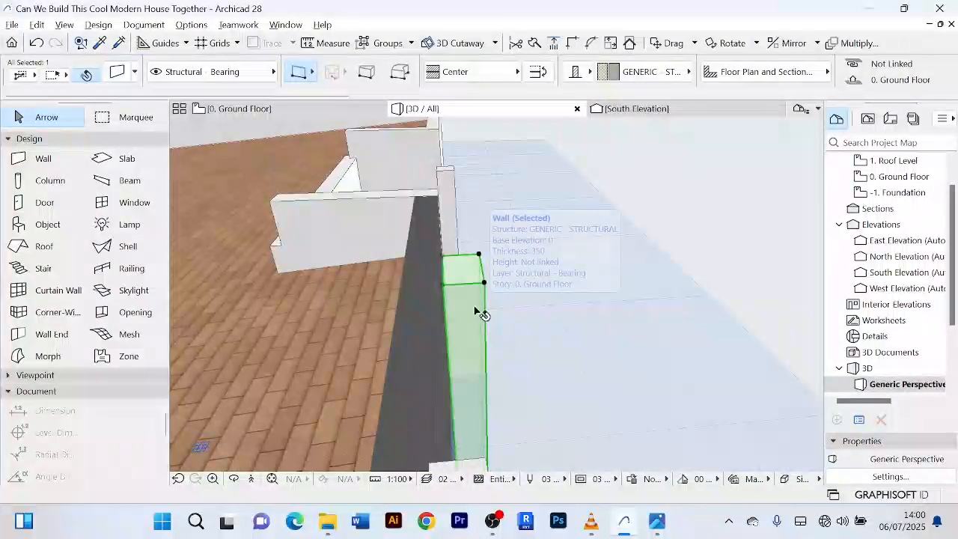
{"action": "double_click", "coordinate": [475, 308]}
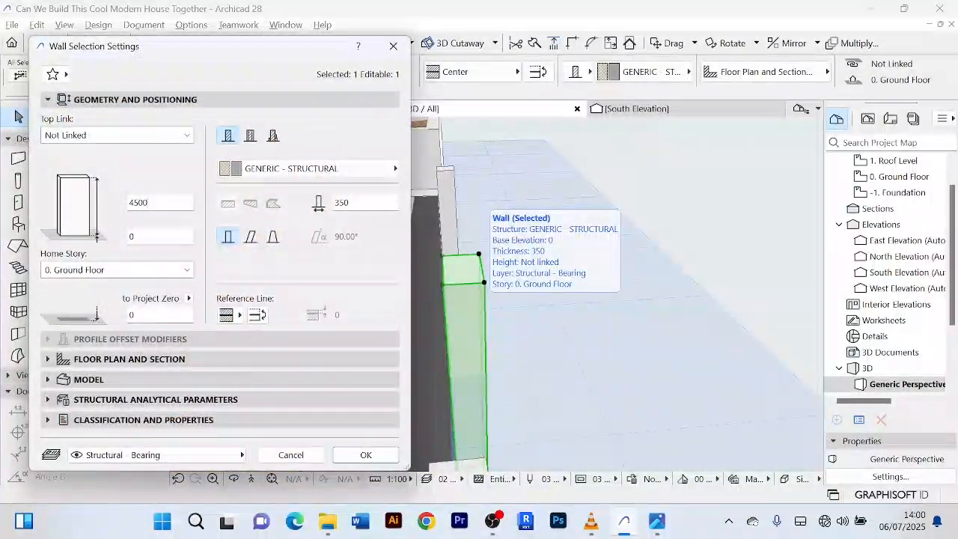
{"action": "left_click", "coordinate": [125, 203]}
{"action": "type", "text": "48"}
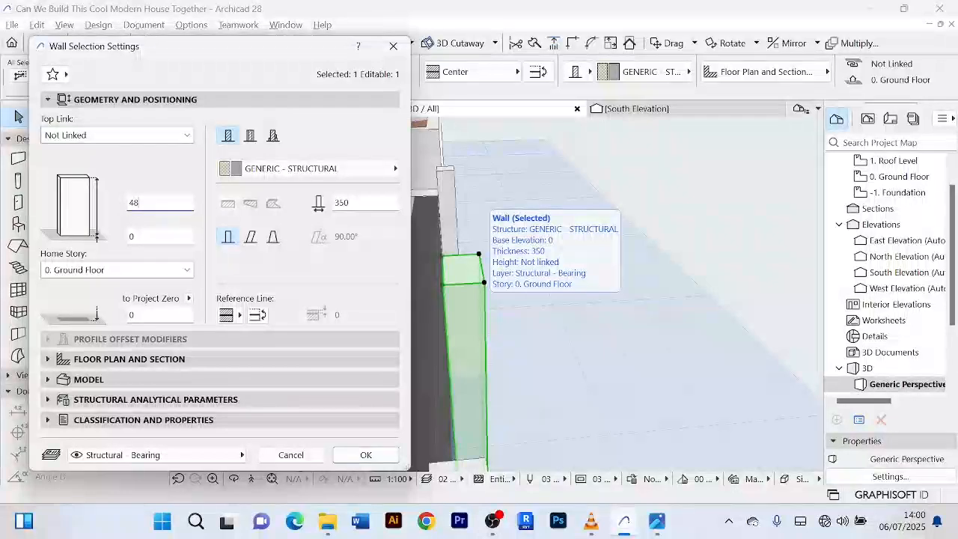
{"action": "key", "text": "Return"}
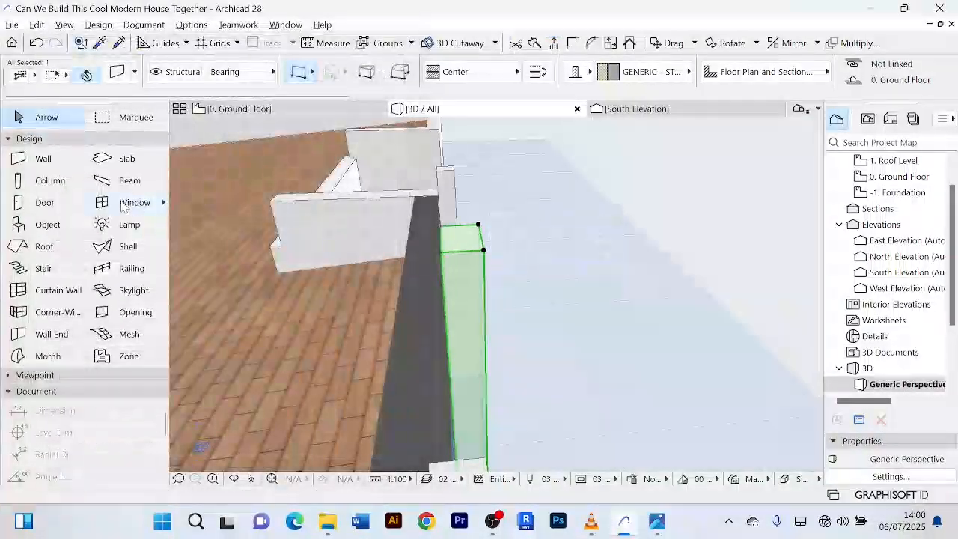
{"action": "middle_click_drag", "start_coordinate": [572, 258], "coordinate": [409, 252], "text": "shift"}
{"action": "scroll", "coordinate": [501, 407], "scroll_direction": "up", "scroll_amount": 3}
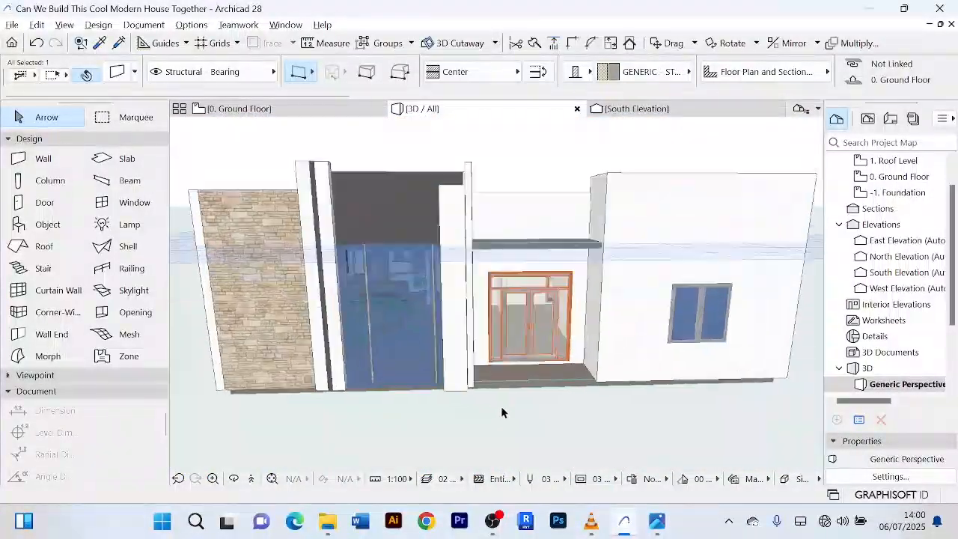
{"action": "left_click", "coordinate": [499, 416]}
{"action": "scroll", "coordinate": [499, 416], "scroll_direction": "down", "scroll_amount": 2}
{"action": "middle_click_drag", "start_coordinate": [500, 417], "coordinate": [388, 333], "text": "shift"}
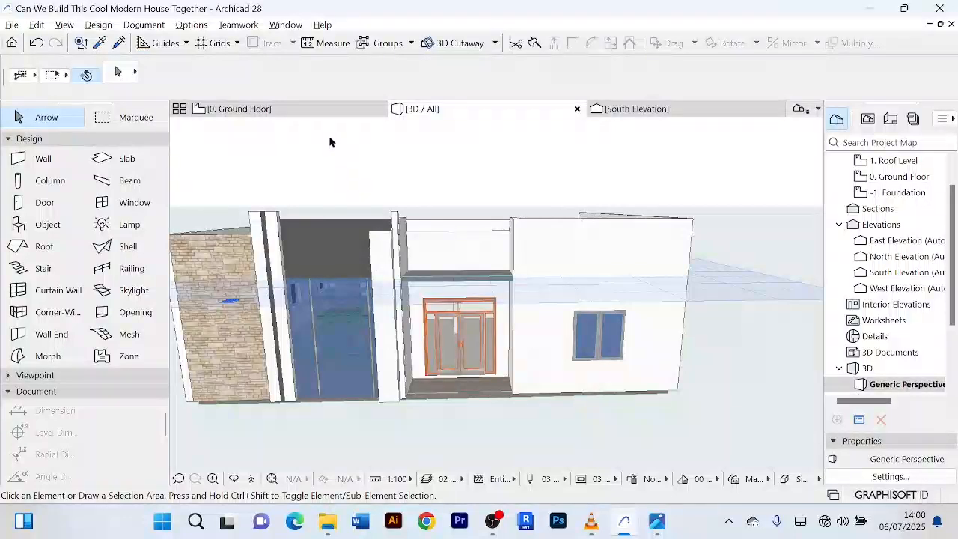
- Copy the 350 mm thick wall in the ground floor plan and place the copy in line beside it, past the front corner
{"action": "left_click", "coordinate": [317, 110]}
{"action": "left_click", "coordinate": [524, 308]}
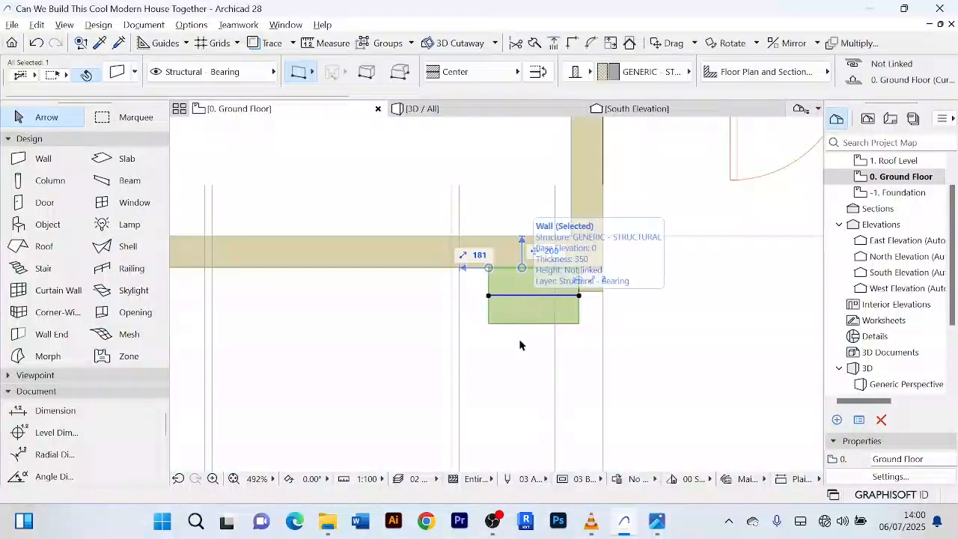
{"action": "scroll", "coordinate": [524, 367], "scroll_direction": "down", "scroll_amount": 3}
{"action": "middle_click_drag", "start_coordinate": [644, 364], "coordinate": [624, 344]}
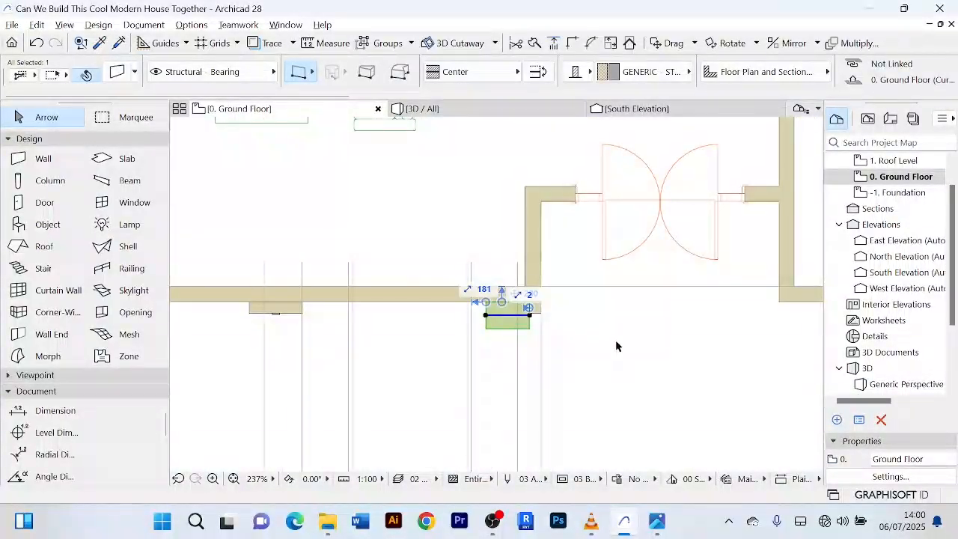
{"action": "scroll", "coordinate": [616, 345], "scroll_direction": "up", "scroll_amount": 2}
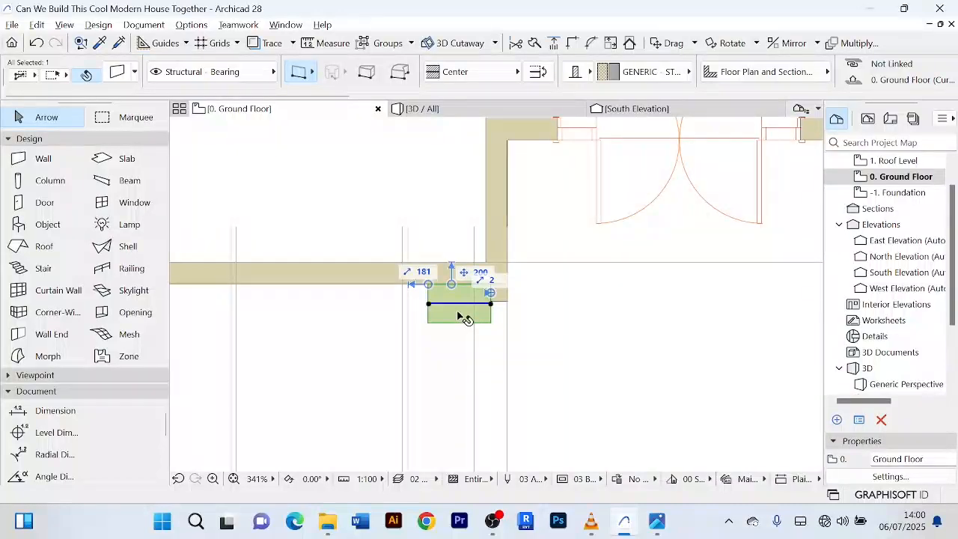
{"action": "key", "text": "ctrl+shift+d"}
{"action": "left_click", "coordinate": [460, 304]}
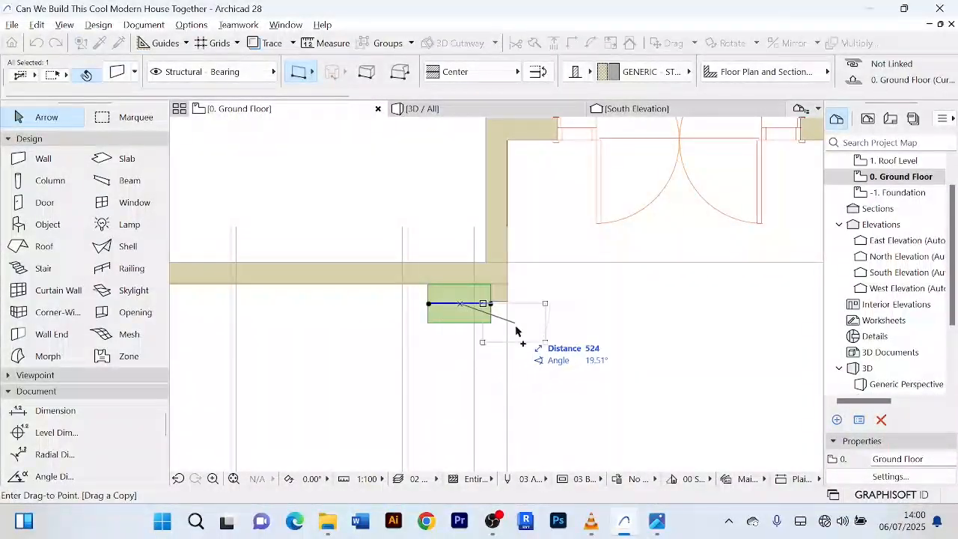
{"action": "scroll", "coordinate": [520, 326], "scroll_direction": "up", "scroll_amount": 3}
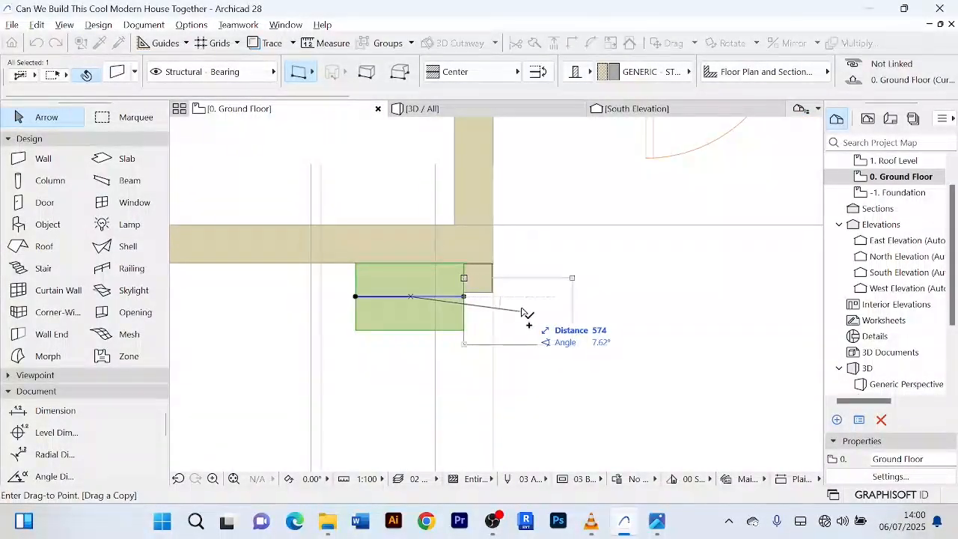
{"action": "scroll", "coordinate": [519, 306], "scroll_direction": "up", "scroll_amount": 2}
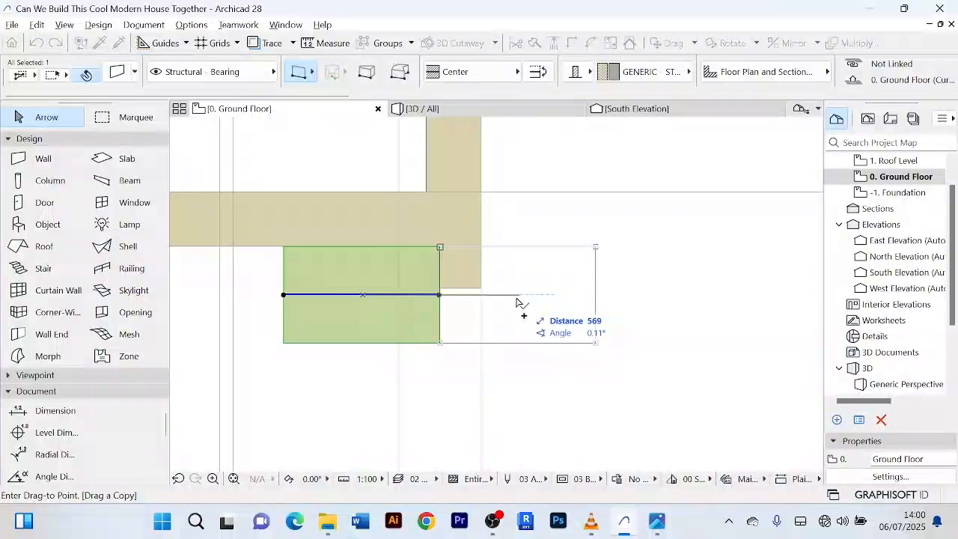
{"action": "left_click", "coordinate": [518, 297]}
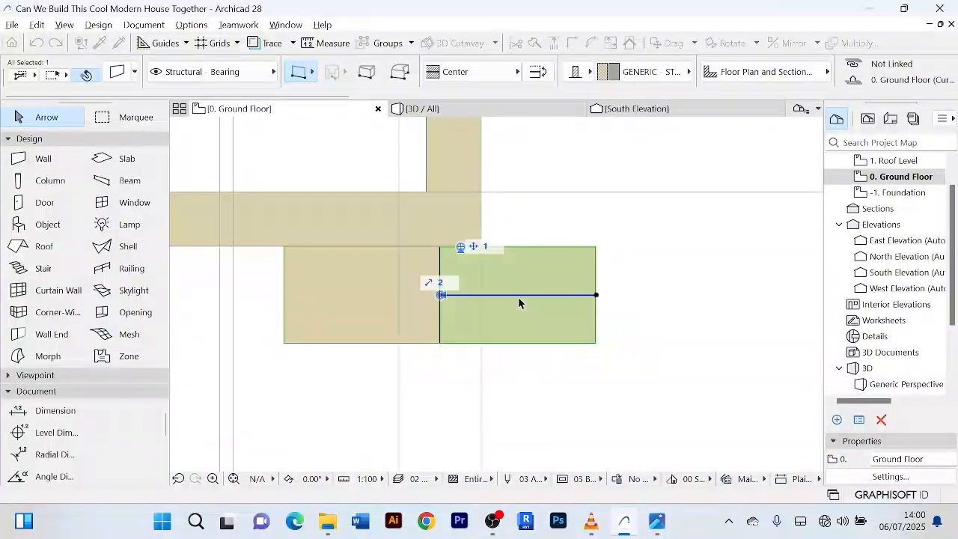
- Stretch the near end of the copied 350 mm wall back over the original wall to its end on the window side
{"action": "scroll", "coordinate": [423, 306], "scroll_direction": "up", "scroll_amount": 5}
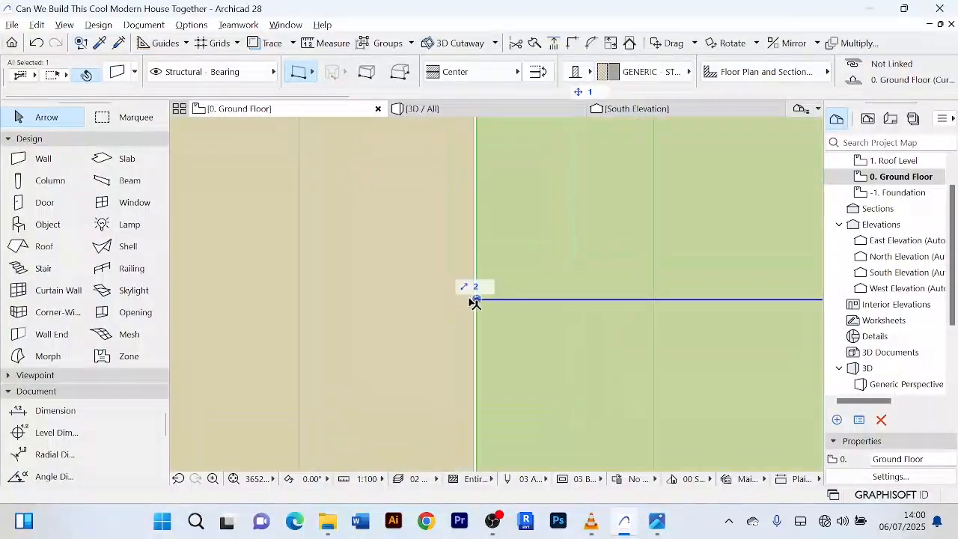
{"action": "left_click", "coordinate": [479, 303]}
{"action": "scroll", "coordinate": [299, 300], "scroll_direction": "down", "scroll_amount": 3}
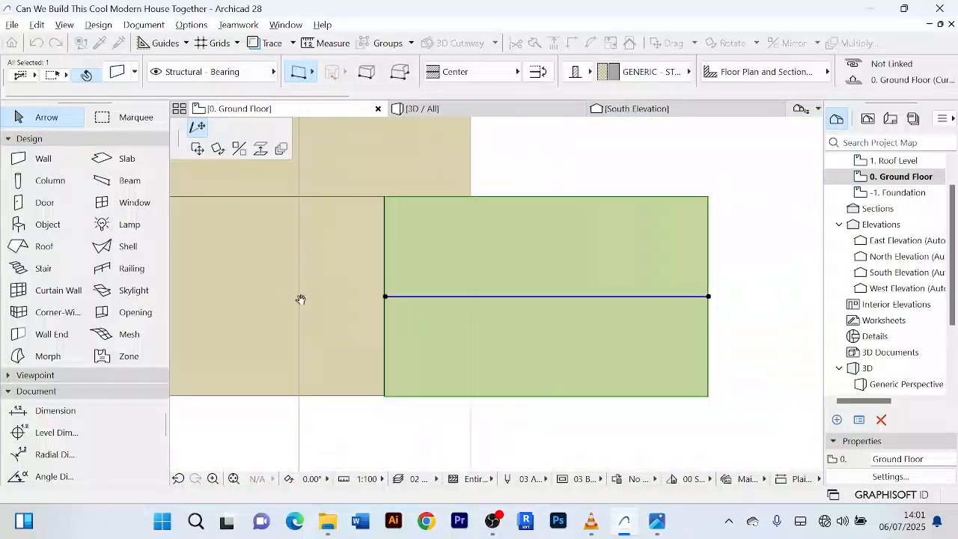
{"action": "middle_click_drag", "start_coordinate": [314, 295], "coordinate": [409, 319]}
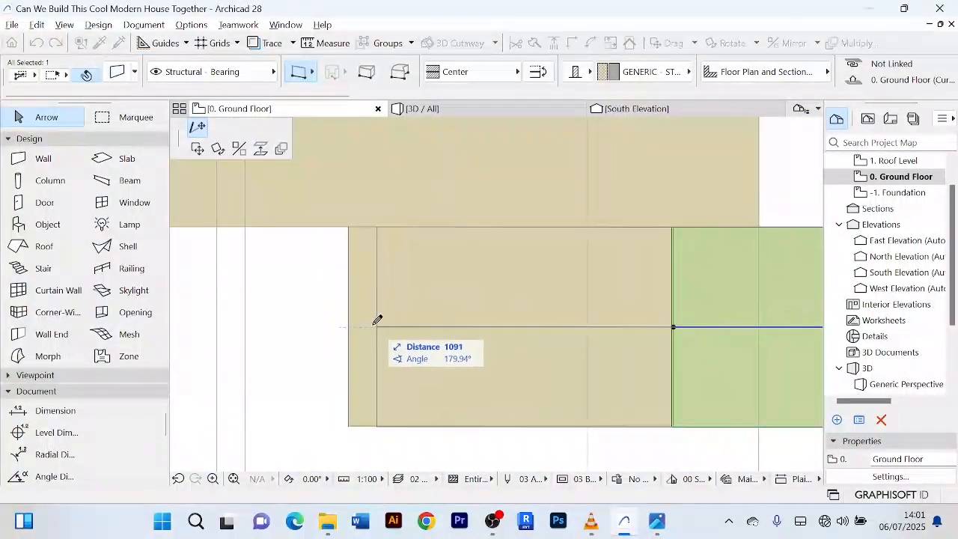
{"action": "left_click", "coordinate": [354, 320]}
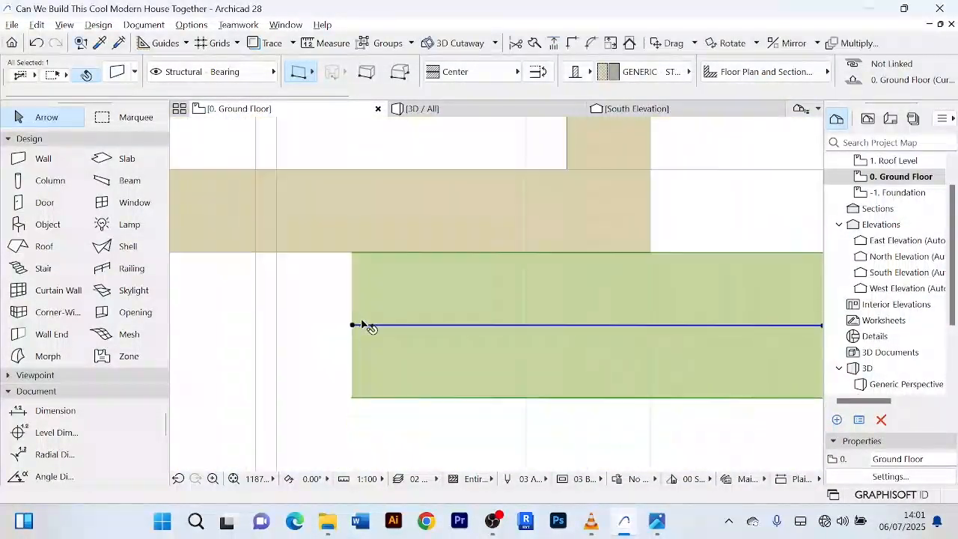
- Stretch the other end of the copied wall straight across the entrance recess, past the recess's far corner
{"action": "scroll", "coordinate": [367, 325], "scroll_direction": "down", "scroll_amount": 5}
{"action": "scroll", "coordinate": [494, 334], "scroll_direction": "down", "scroll_amount": 3}
{"action": "scroll", "coordinate": [456, 324], "scroll_direction": "up", "scroll_amount": 4}
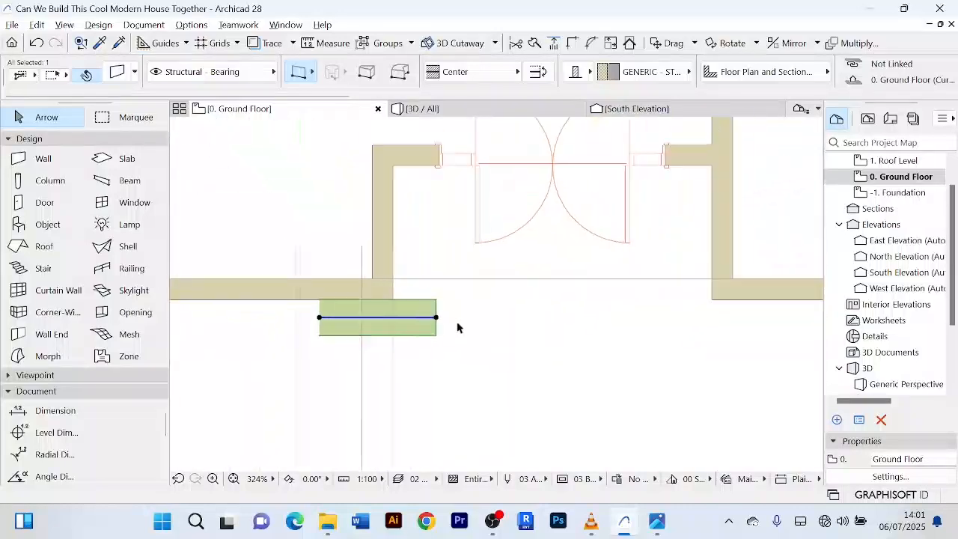
{"action": "left_click", "coordinate": [435, 317]}
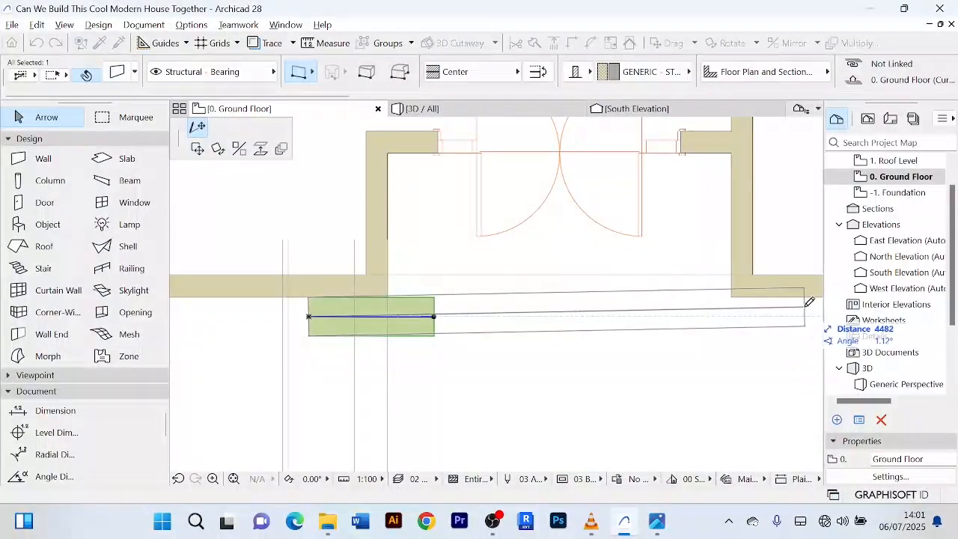
{"action": "middle_click_drag", "start_coordinate": [792, 313], "coordinate": [715, 310]}
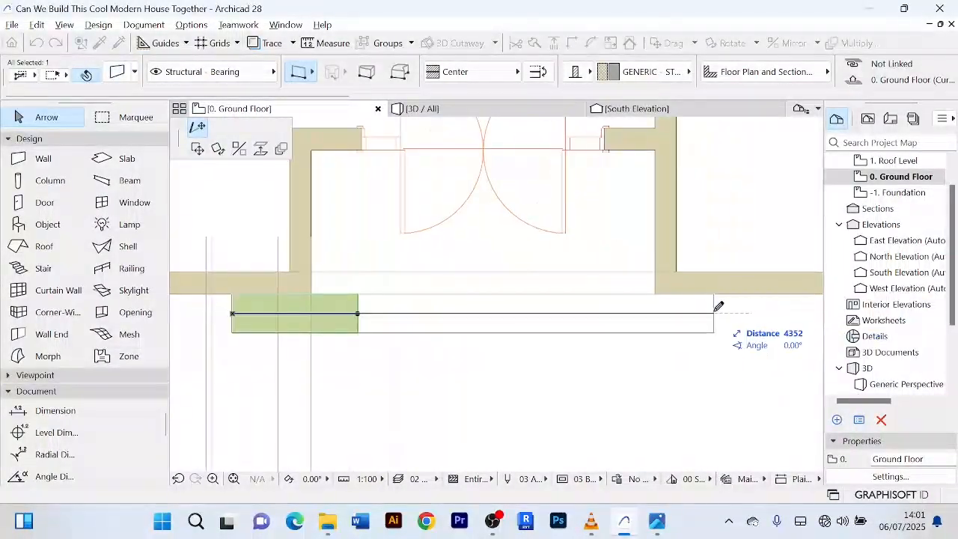
{"action": "left_click", "coordinate": [759, 314]}
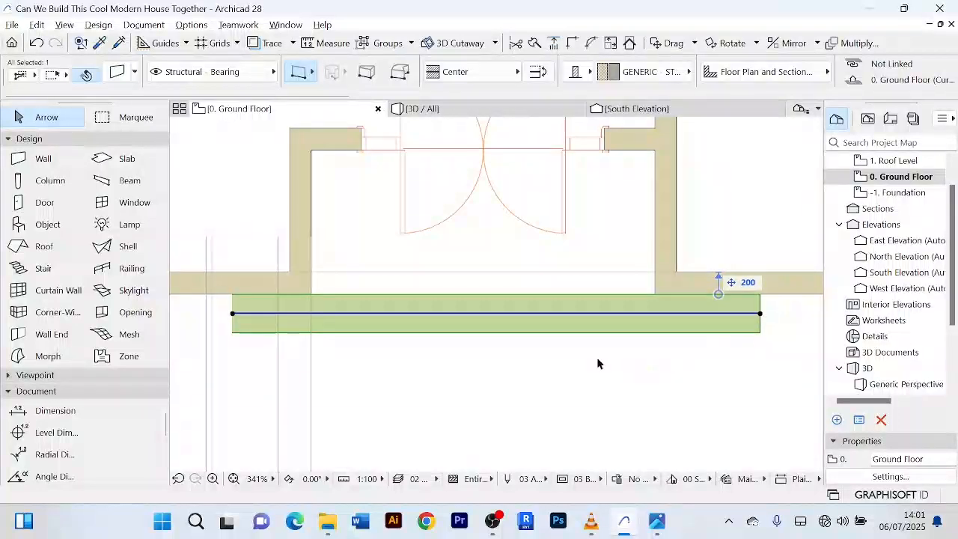
- Set the base elevation of the wall spanning the entrance to 4000 mm, working in the 3D view
{"action": "scroll", "coordinate": [597, 359], "scroll_direction": "down", "scroll_amount": 3}
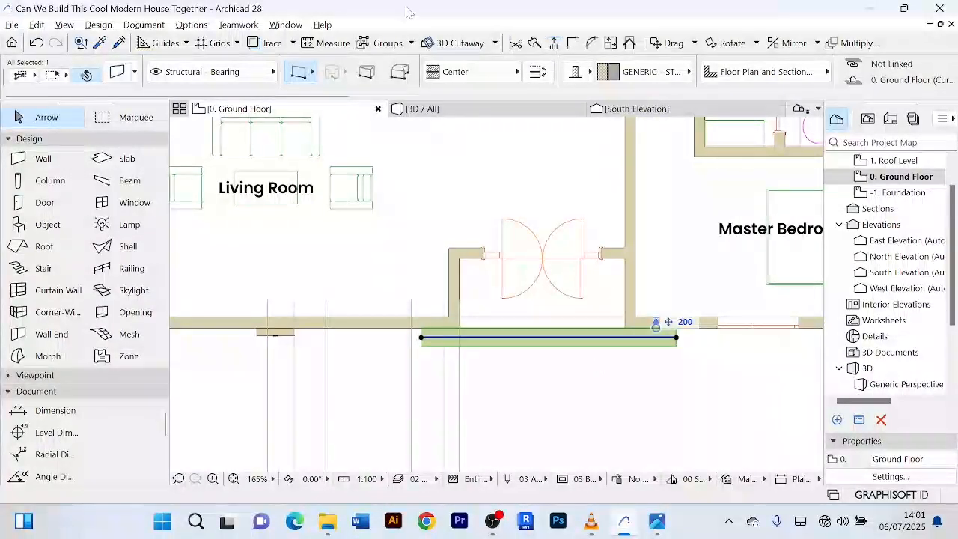
{"action": "left_click", "coordinate": [470, 111]}
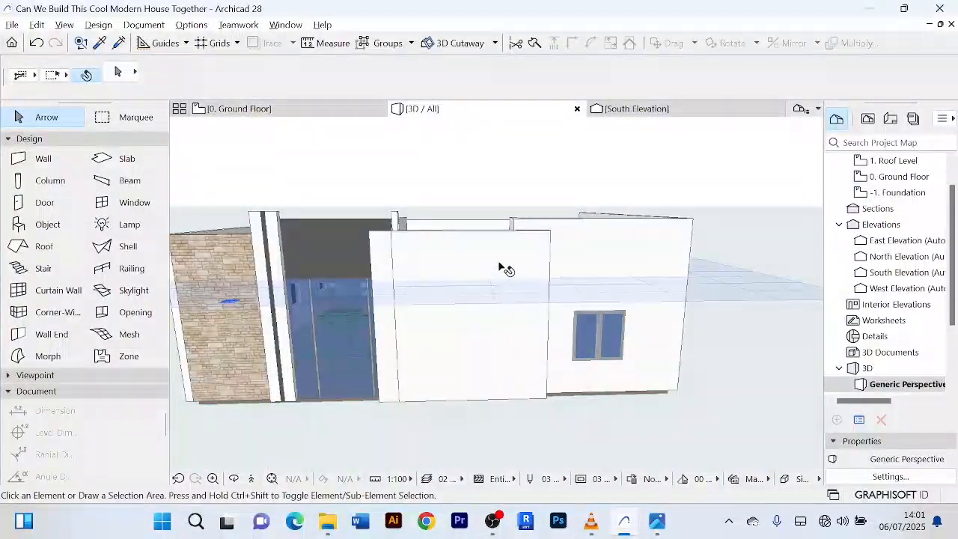
{"action": "scroll", "coordinate": [501, 267], "scroll_direction": "up", "scroll_amount": 2}
{"action": "left_click", "coordinate": [491, 241]}
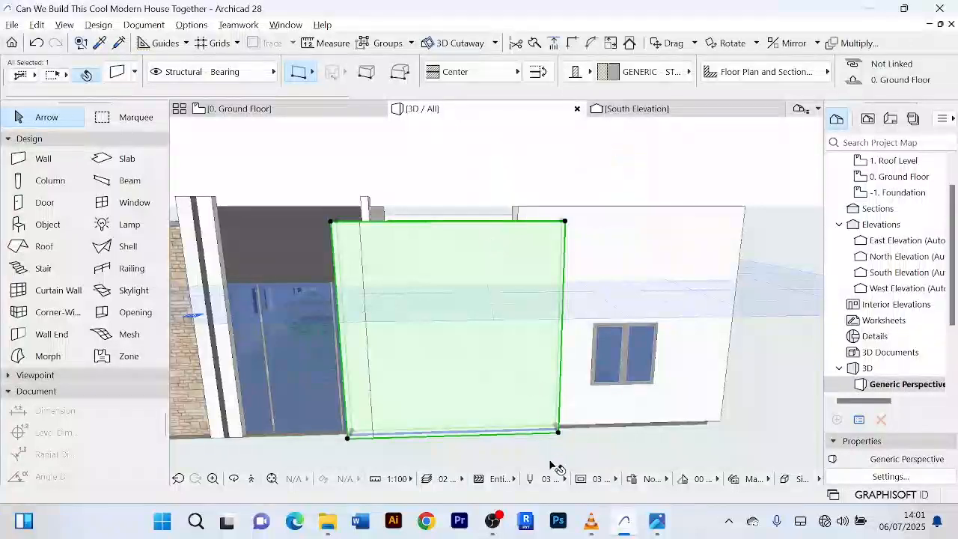
{"action": "double_click", "coordinate": [494, 253]}
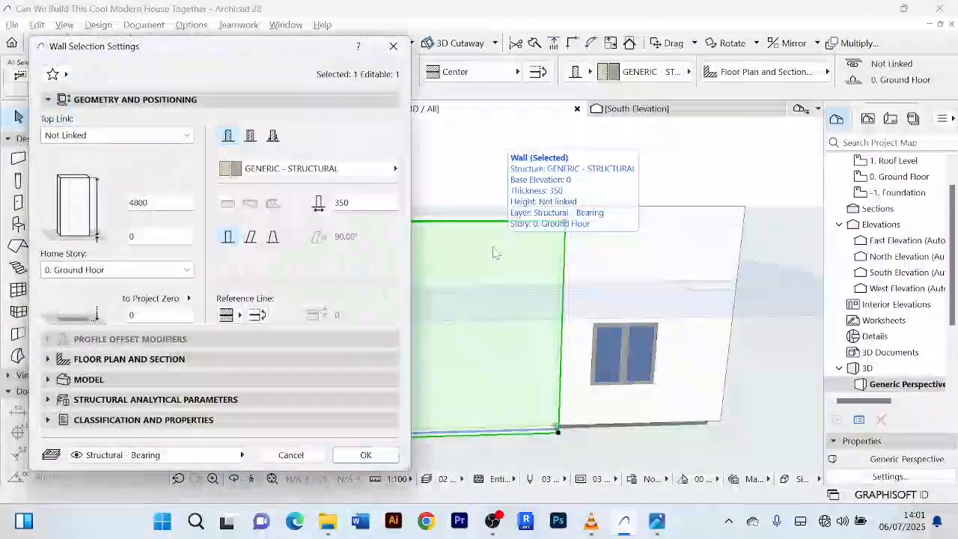
{"action": "mouse_move", "coordinate": [224, 49]}
{"action": "left_mouse_down"}
{"action": "mouse_move", "coordinate": [189, 22]}
{"action": "mouse_move", "coordinate": [223, 57]}
{"action": "left_mouse_up"}
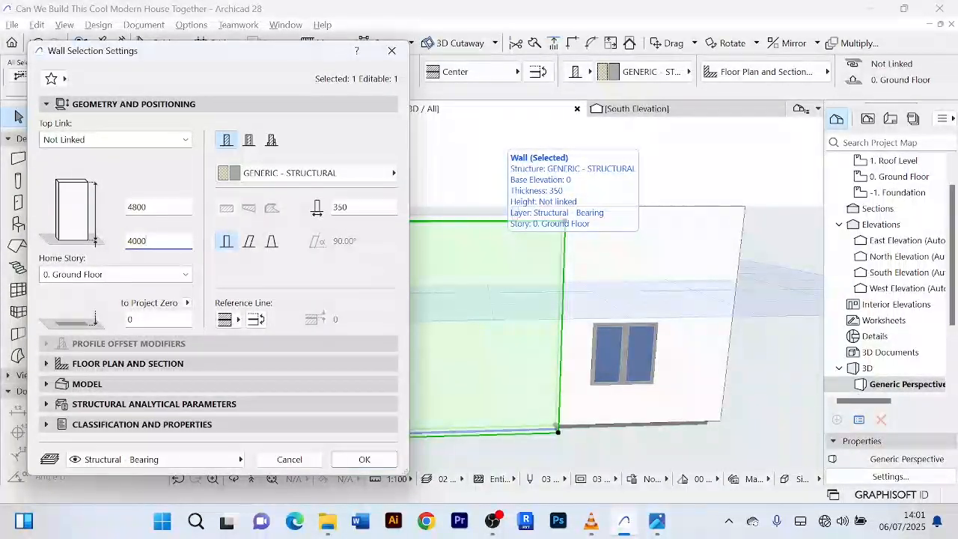
{"action": "key", "text": "Return"}
{"action": "scroll", "coordinate": [500, 257], "scroll_direction": "down", "scroll_amount": 1}
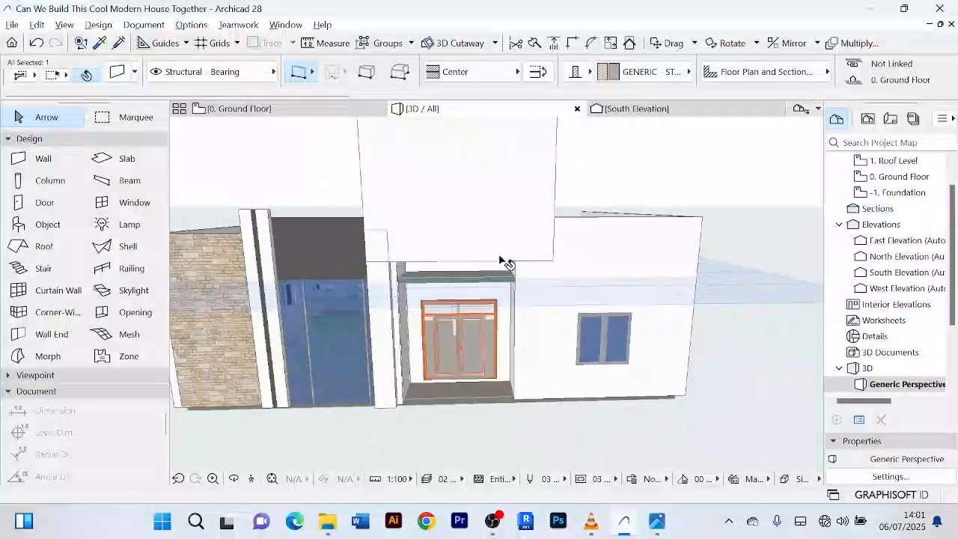
{"action": "middle_click_drag", "start_coordinate": [500, 257], "coordinate": [516, 217]}
{"action": "key", "text": "ctrl+d"}
{"action": "left_click", "coordinate": [516, 218]}
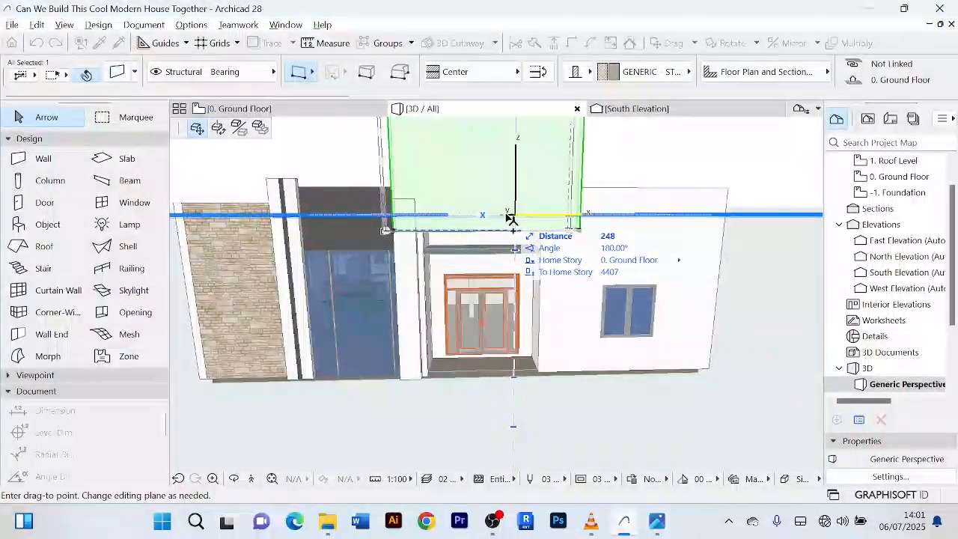
{"action": "left_click", "coordinate": [513, 220]}
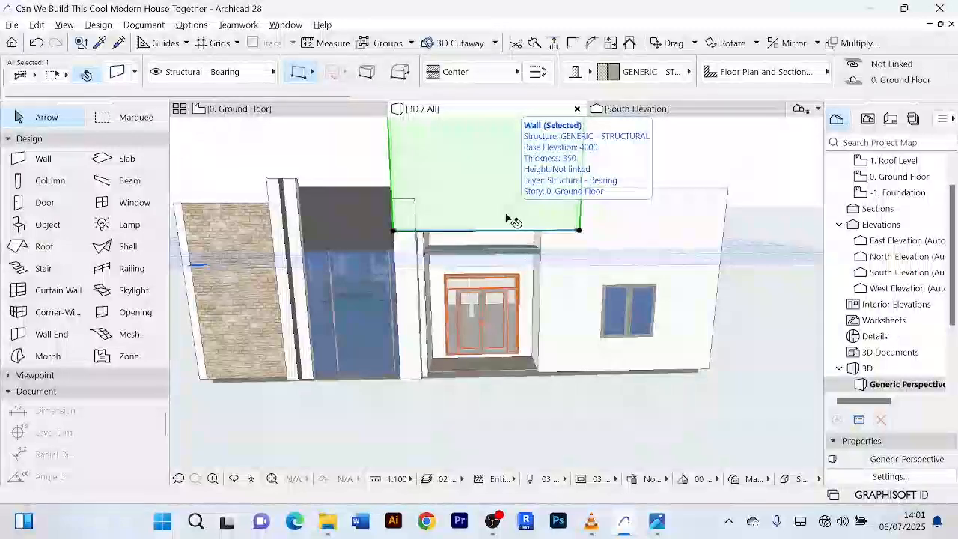
- Set the base elevation of the wall spanning the entrance to 3500 mm
{"action": "double_click", "coordinate": [513, 217]}
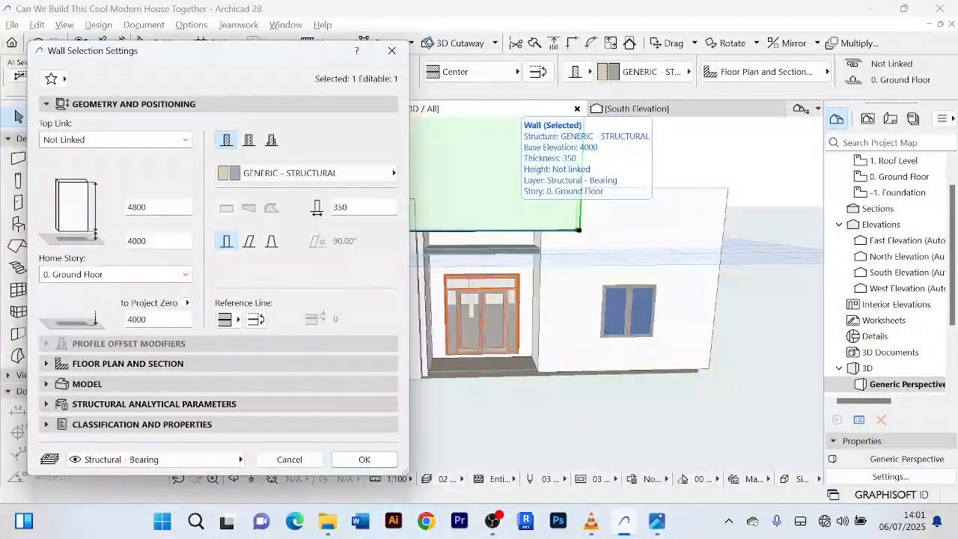
{"action": "double_click", "coordinate": [137, 241]}
{"action": "type", "text": "3500"}
{"action": "key", "text": "Return"}
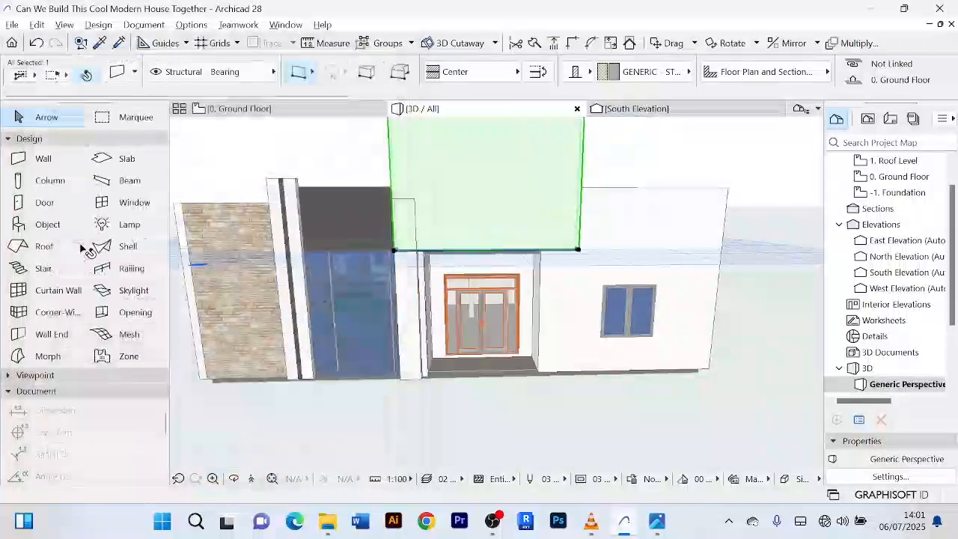
- Lower the base elevation of the wall spanning the entrance to 3200 mm
{"action": "scroll", "coordinate": [462, 254], "scroll_direction": "up", "scroll_amount": 3}
{"action": "scroll", "coordinate": [464, 217], "scroll_direction": "down", "scroll_amount": 2}
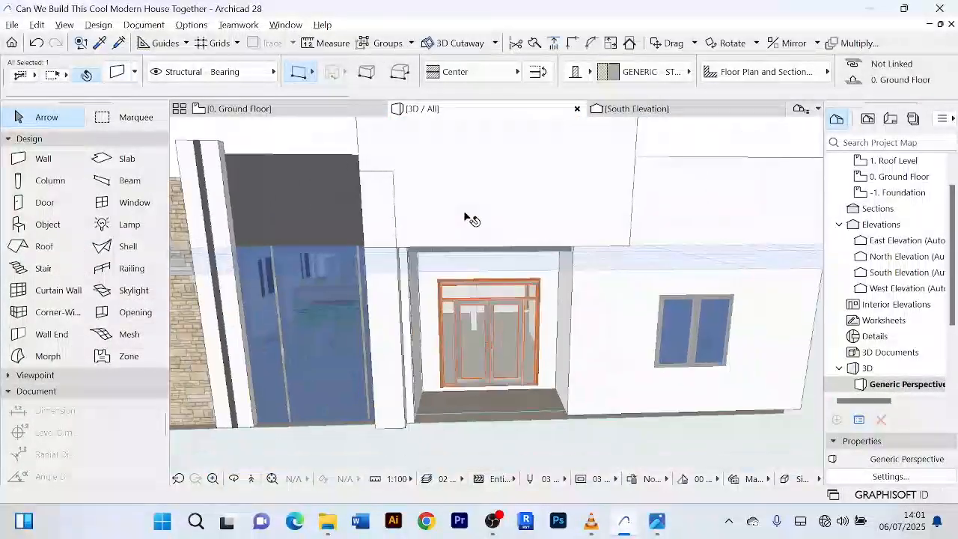
{"action": "double_click", "coordinate": [464, 216]}
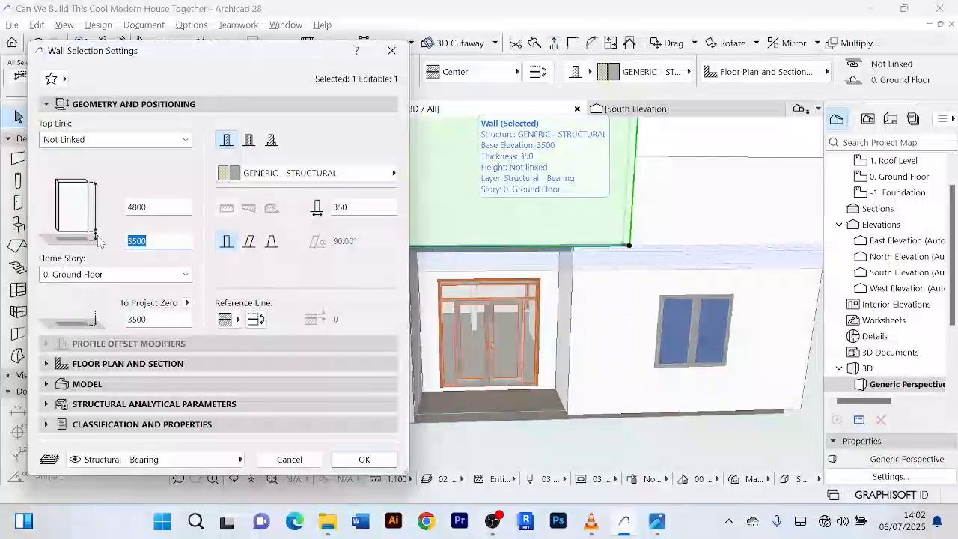
{"action": "type", "text": "3200"}
{"action": "key", "text": "Return"}
- Set the height of the wall above the entrance to 1000 mm
{"action": "middle_click_drag", "start_coordinate": [471, 333], "coordinate": [516, 292], "text": "shift"}
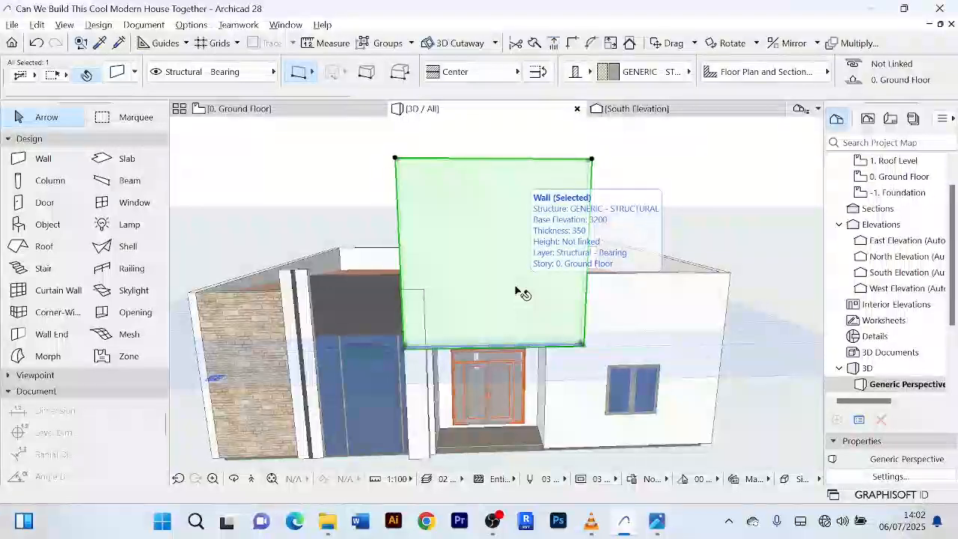
{"action": "key", "text": "ctrl+t"}
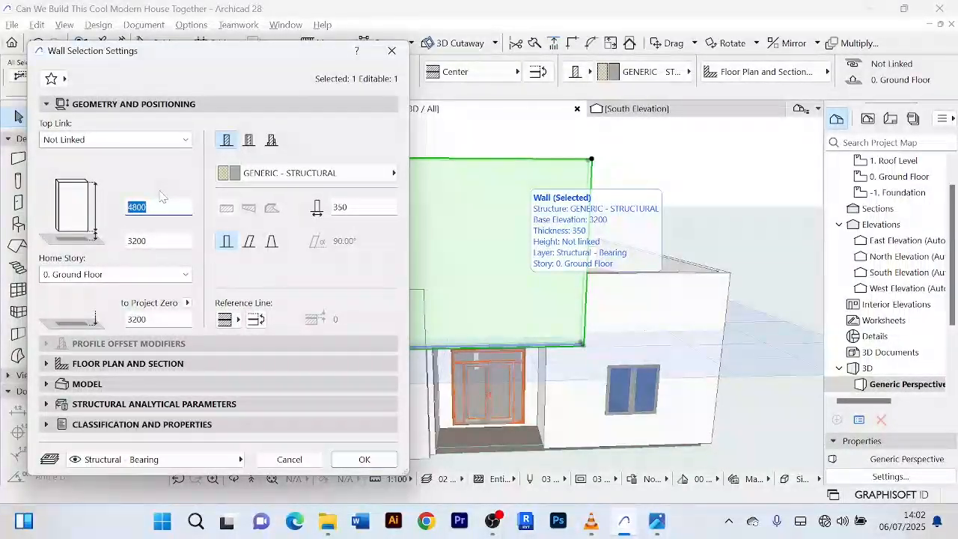
{"action": "type", "text": "0"}
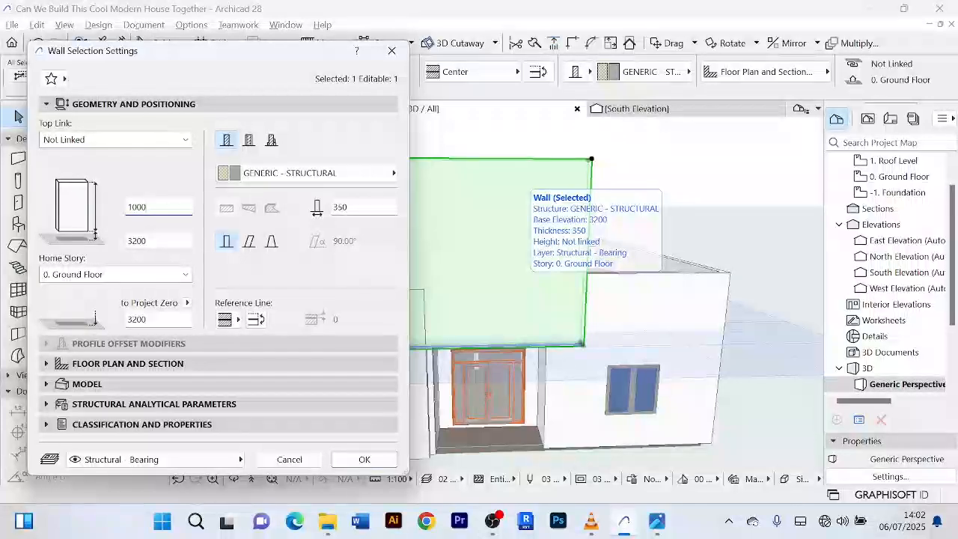
{"action": "key", "text": "Return"}
{"action": "scroll", "coordinate": [573, 328], "scroll_direction": "up", "scroll_amount": 3}
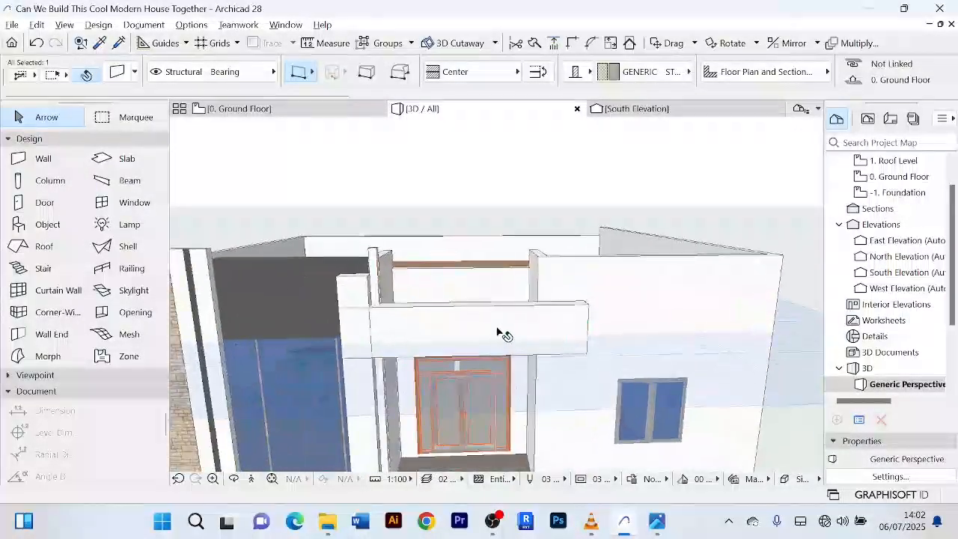
- Increase the height of the wall above the entrance so its top is level with the adjoining 4800 mm high thick wall
{"action": "scroll", "coordinate": [497, 330], "scroll_direction": "up", "scroll_amount": 1}
{"action": "middle_click_drag", "start_coordinate": [497, 330], "coordinate": [578, 234]}
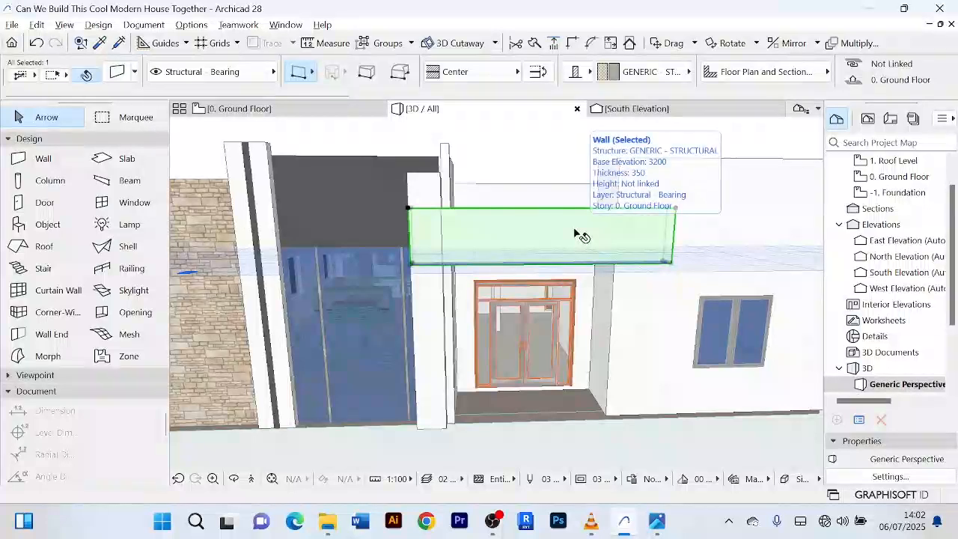
{"action": "key", "text": "ctrl+t"}
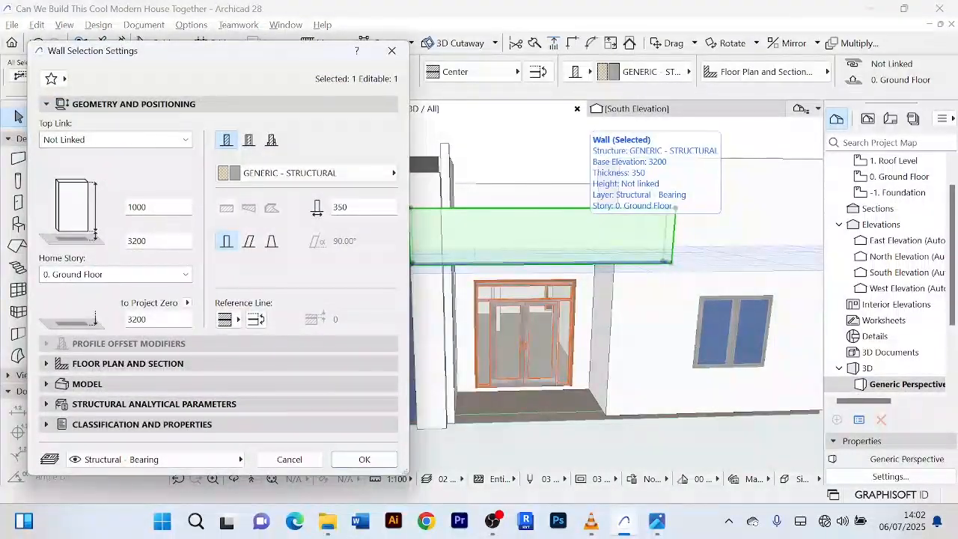
{"action": "double_click", "coordinate": [138, 207]}
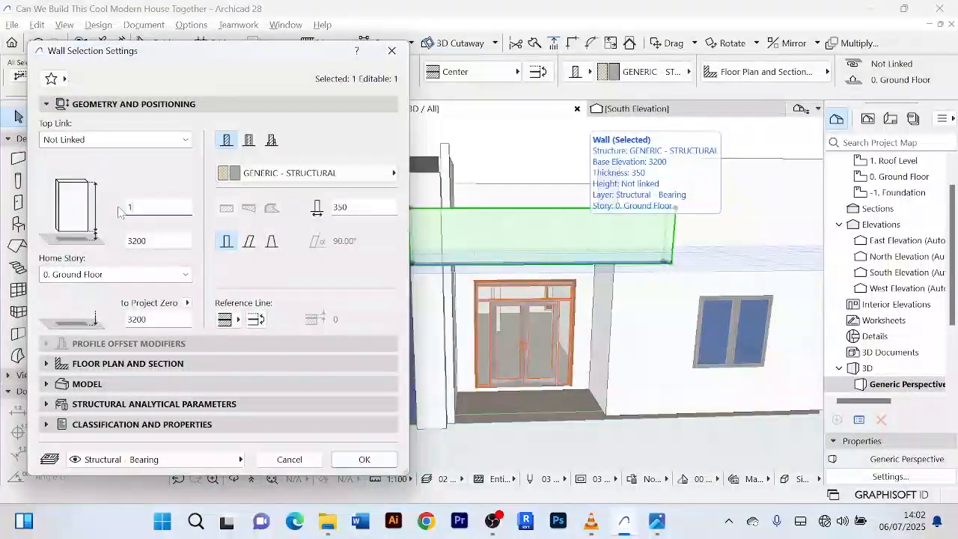
{"action": "key", "text": "Return"}
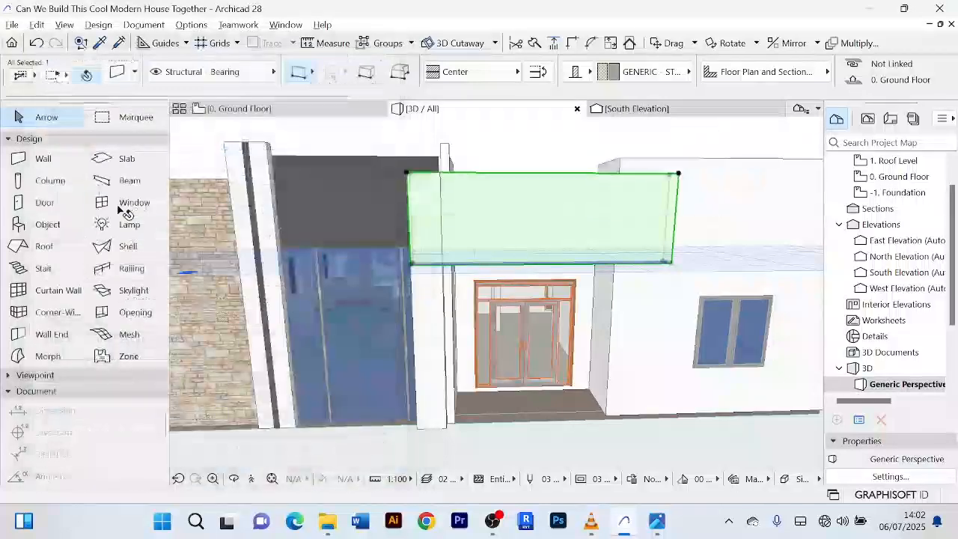
- Examine the raised wall above the entrance in 3D from the front, below and above, including its junction with the thick wall
{"action": "scroll", "coordinate": [593, 202], "scroll_direction": "down", "scroll_amount": 6}
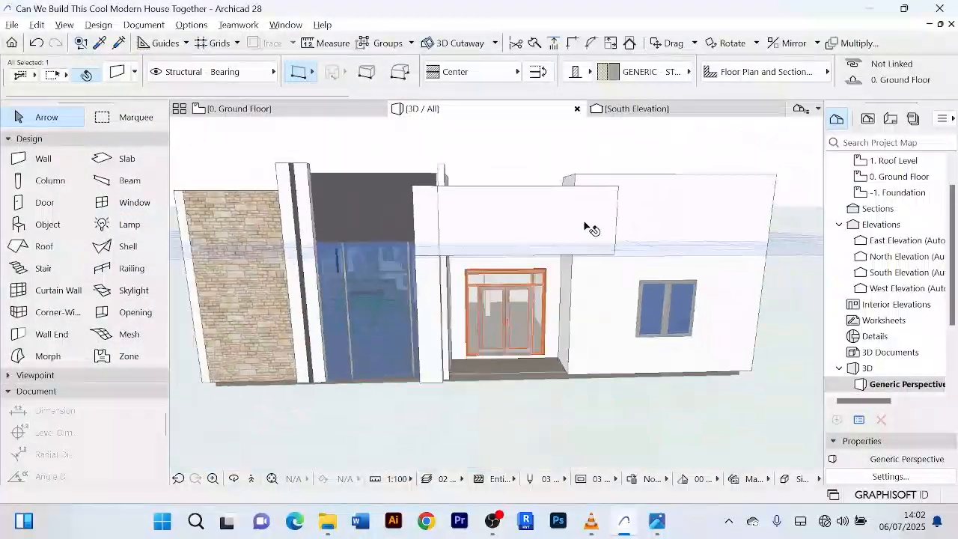
{"action": "middle_click_drag", "start_coordinate": [597, 219], "coordinate": [544, 193], "text": "shift"}
{"action": "scroll", "coordinate": [546, 194], "scroll_direction": "up", "scroll_amount": 2}
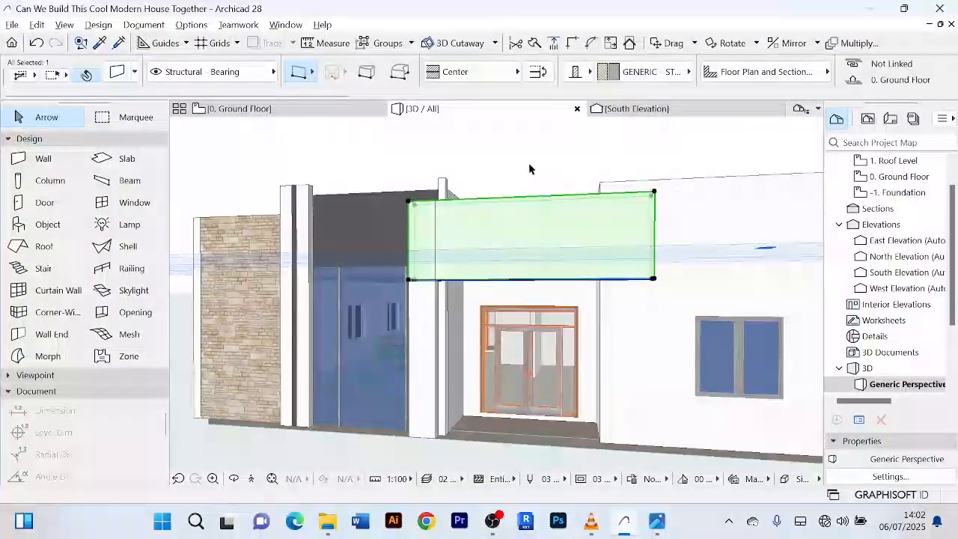
{"action": "left_click", "coordinate": [532, 166]}
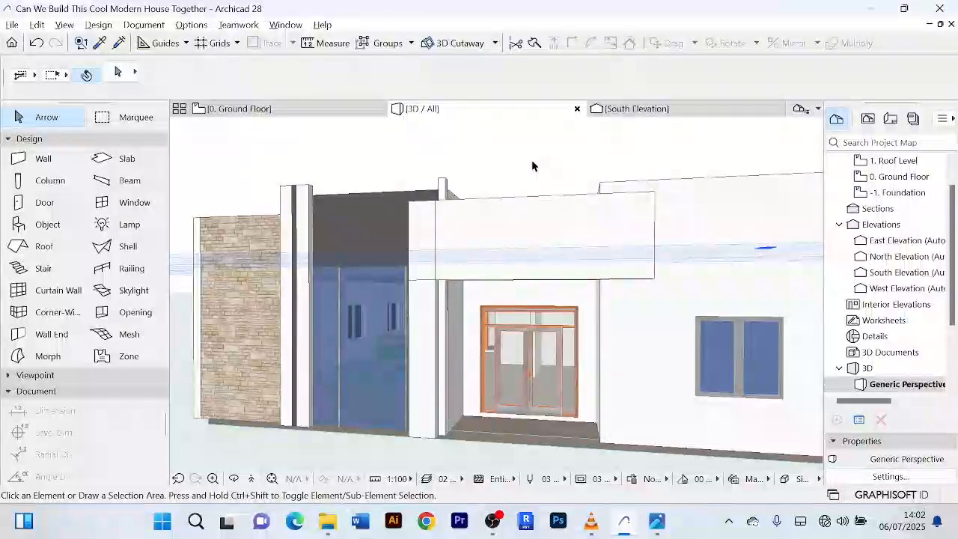
{"action": "left_click", "coordinate": [588, 218]}
{"action": "scroll", "coordinate": [545, 153], "scroll_direction": "down", "scroll_amount": 3}
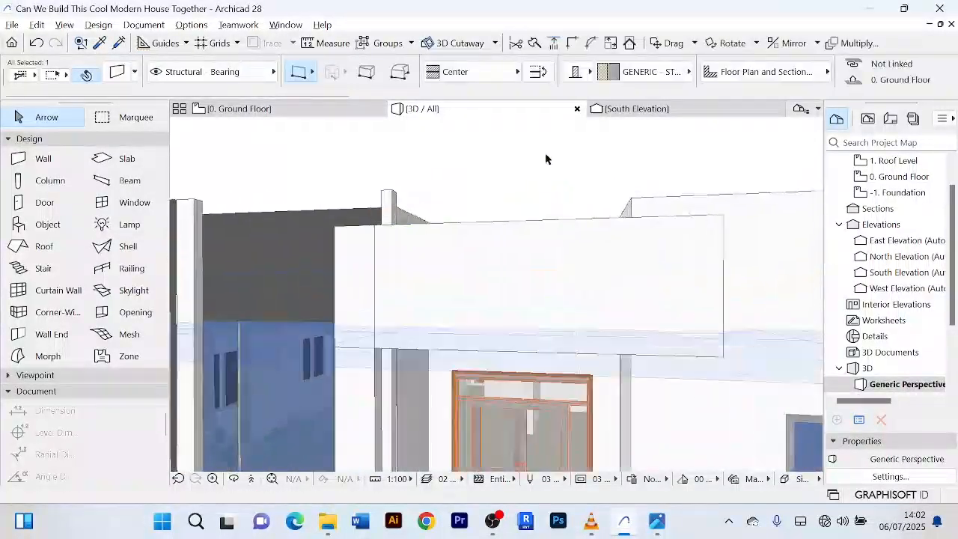
{"action": "middle_click_drag", "start_coordinate": [552, 152], "coordinate": [669, 230], "text": "shift"}
{"action": "middle_click_drag", "start_coordinate": [521, 187], "coordinate": [416, 142], "text": "shift"}
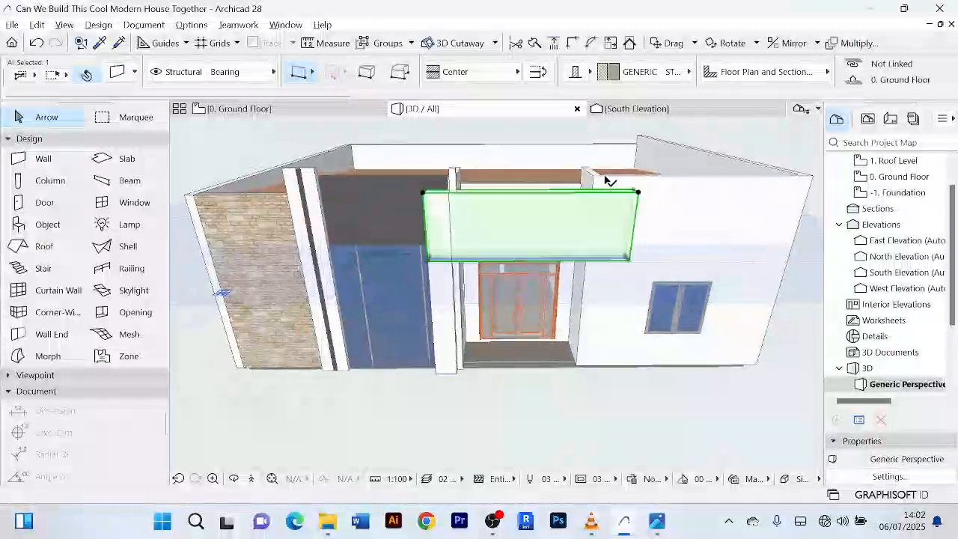
{"action": "scroll", "coordinate": [551, 172], "scroll_direction": "up", "scroll_amount": 5}
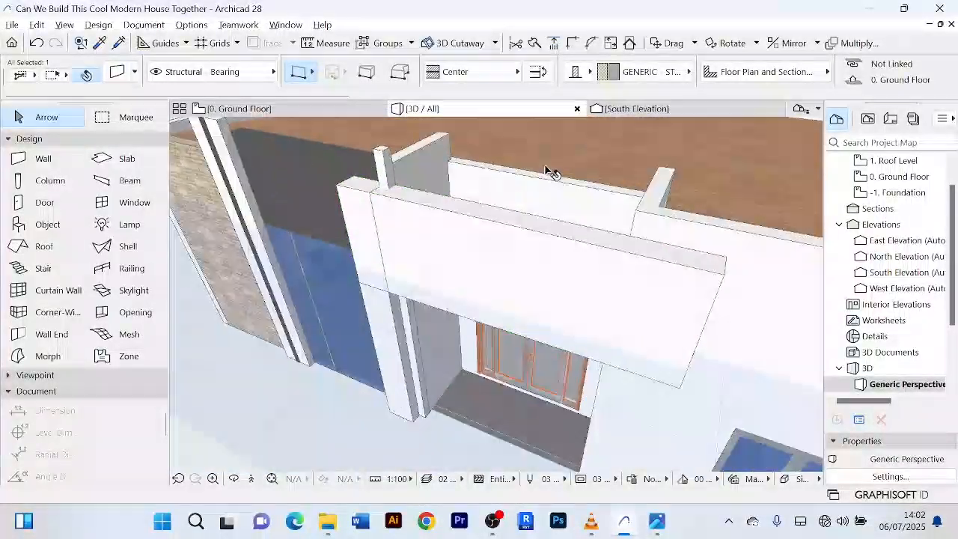
{"action": "middle_click_drag", "start_coordinate": [550, 173], "coordinate": [652, 171], "text": "shift"}
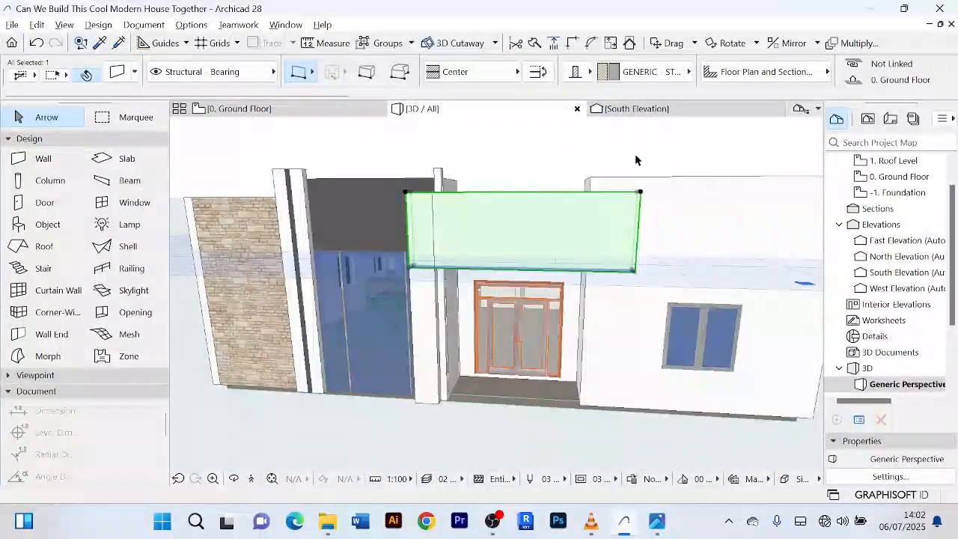
- Examine the wall above the entrance and the gap behind it in 3D from the front and from above
{"action": "left_click", "coordinate": [585, 157]}
{"action": "scroll", "coordinate": [582, 158], "scroll_direction": "up", "scroll_amount": 3}
{"action": "scroll", "coordinate": [582, 159], "scroll_direction": "down", "scroll_amount": 3}
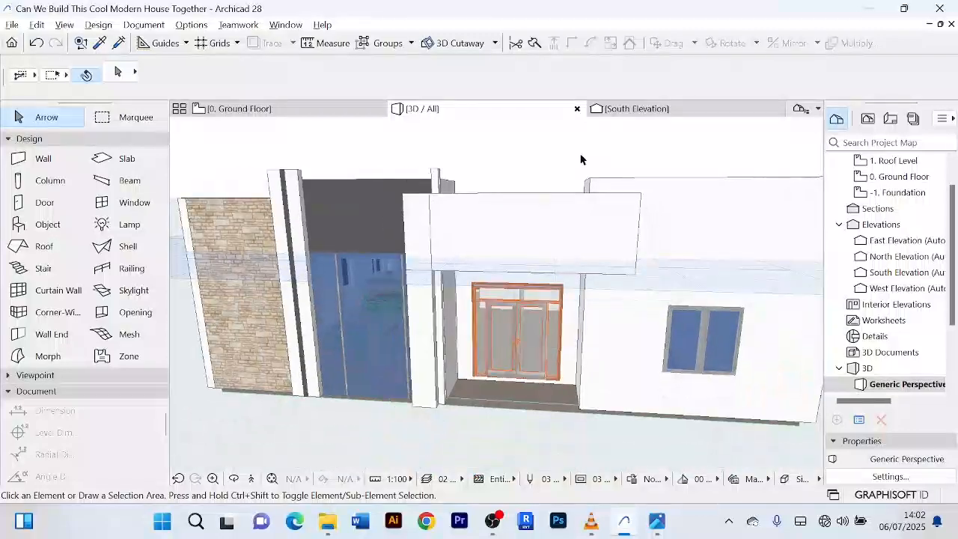
{"action": "middle_click_drag", "start_coordinate": [580, 159], "coordinate": [571, 285], "text": "shift"}
{"action": "left_click", "coordinate": [537, 263]}
{"action": "middle_click_drag", "start_coordinate": [473, 378], "coordinate": [485, 308], "text": "shift"}
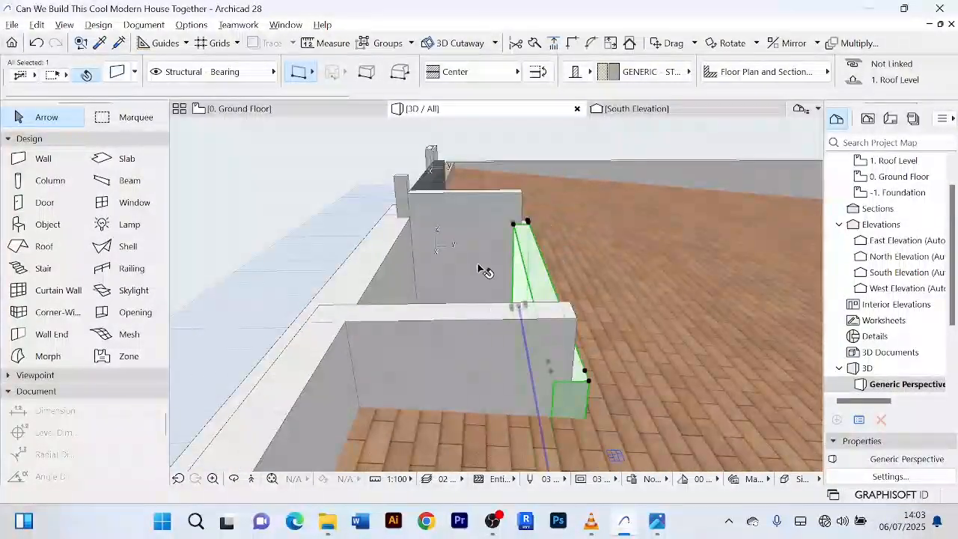
{"action": "middle_click_drag", "start_coordinate": [485, 271], "coordinate": [562, 204], "text": "shift"}
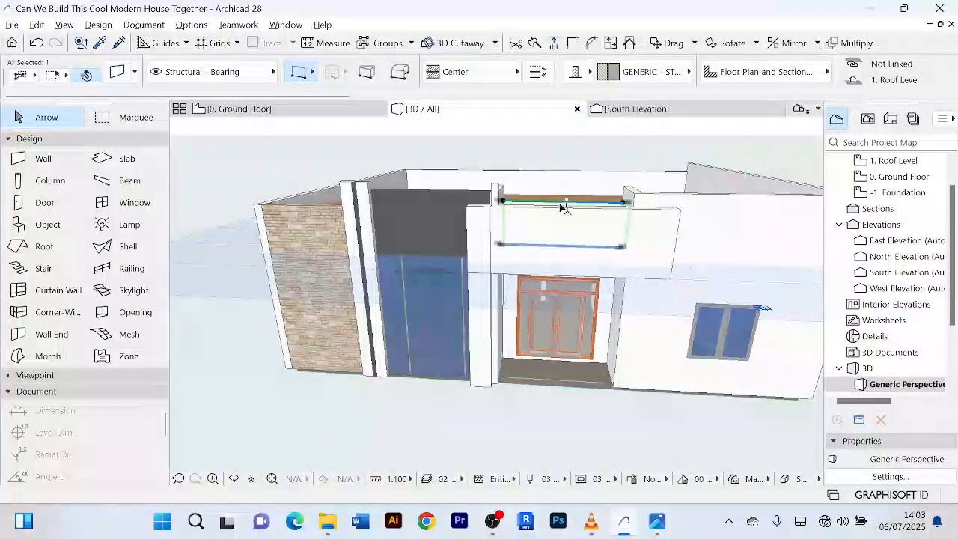
{"action": "middle_click_drag", "start_coordinate": [565, 208], "coordinate": [395, 292], "text": "shift"}
{"action": "key", "text": "Escape"}
- Select the roof slab and examine its front edge over the entrance in the ground floor plan and in 3D
{"action": "left_click", "coordinate": [494, 295]}
{"action": "left_click", "coordinate": [247, 108]}
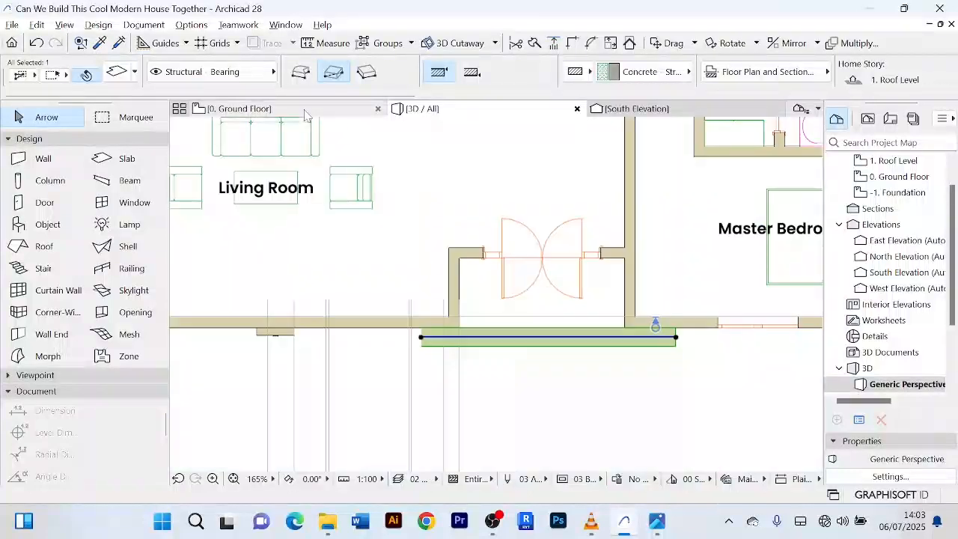
{"action": "left_click", "coordinate": [506, 112]}
{"action": "left_click", "coordinate": [627, 257]}
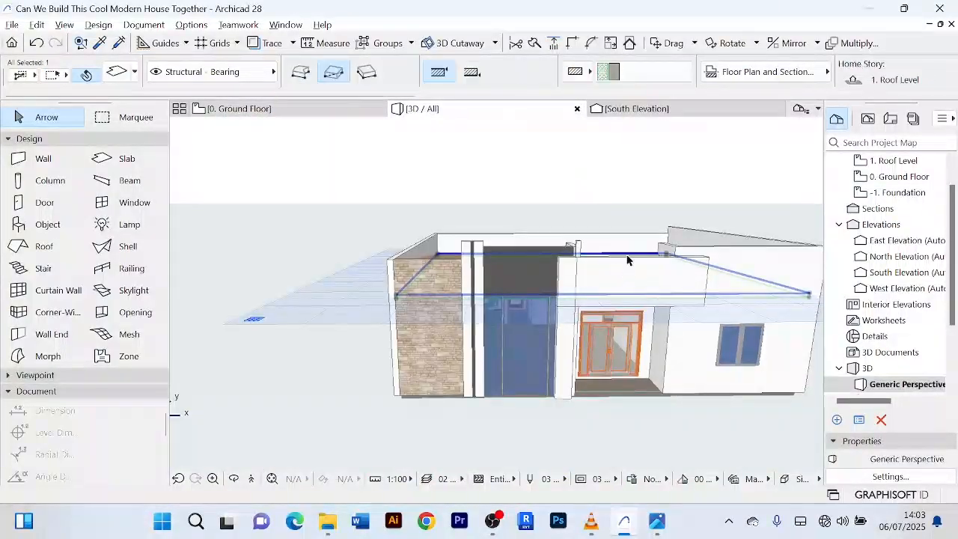
{"action": "scroll", "coordinate": [631, 253], "scroll_direction": "up", "scroll_amount": 3}
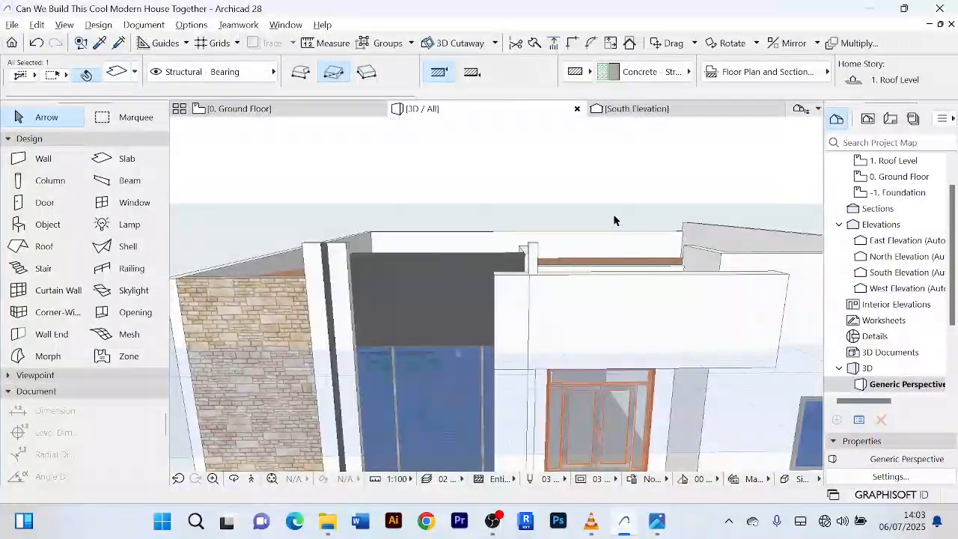
{"action": "middle_click_drag", "start_coordinate": [614, 220], "coordinate": [619, 280], "text": "shift"}
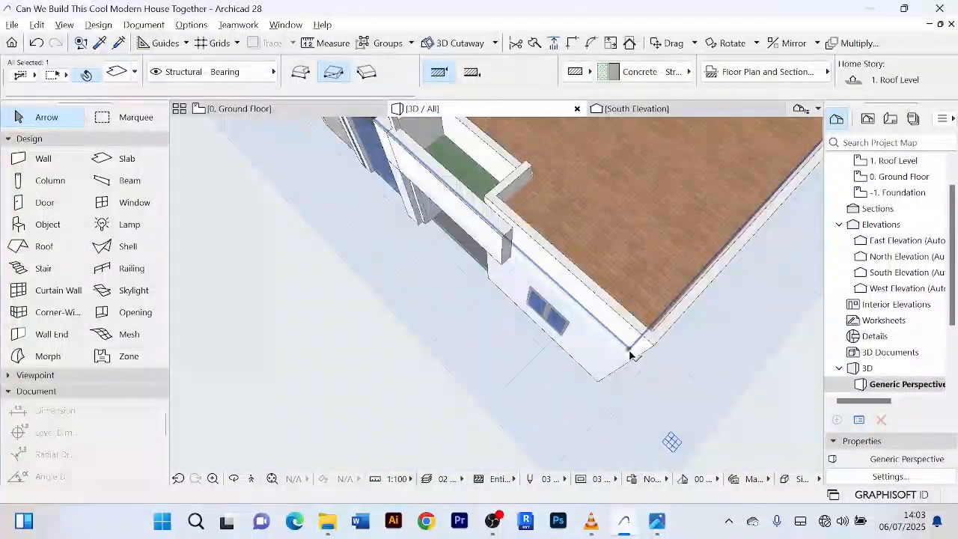
{"action": "scroll", "coordinate": [630, 354], "scroll_direction": "up", "scroll_amount": 2}
{"action": "scroll", "coordinate": [626, 272], "scroll_direction": "down", "scroll_amount": 2}
{"action": "middle_click_drag", "start_coordinate": [493, 149], "coordinate": [430, 213]}
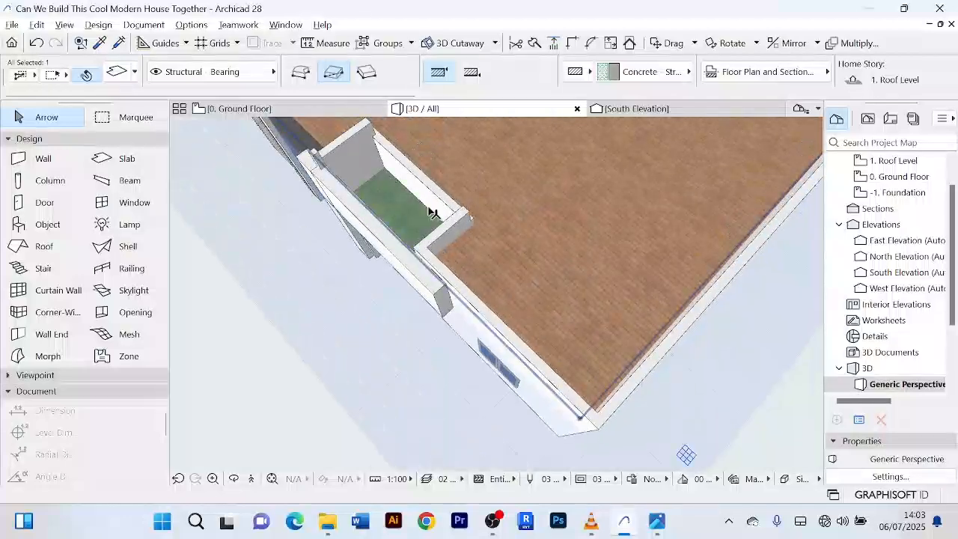
{"action": "scroll", "coordinate": [390, 196], "scroll_direction": "up", "scroll_amount": 1}
{"action": "scroll", "coordinate": [391, 196], "scroll_direction": "down", "scroll_amount": 1}
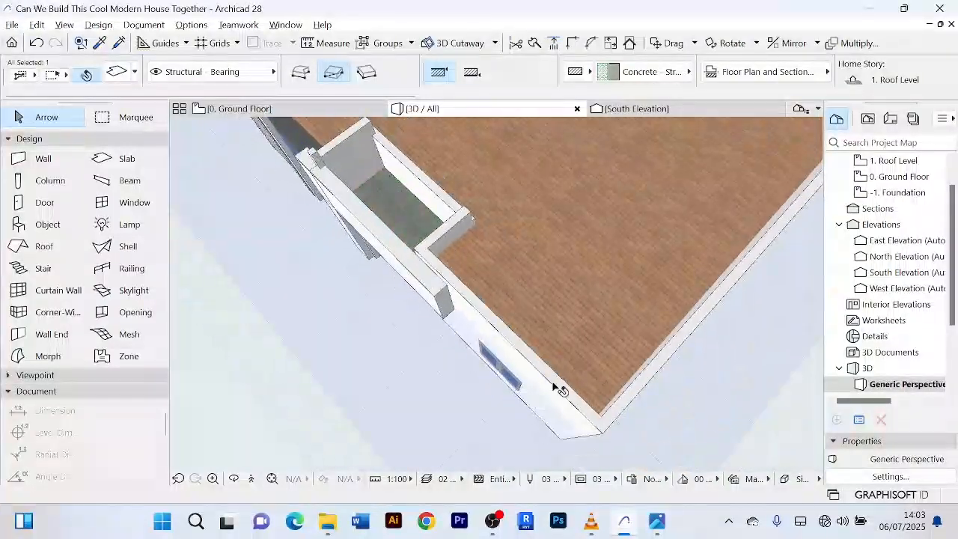
{"action": "middle_click_drag", "start_coordinate": [592, 393], "coordinate": [556, 384], "text": "shift"}
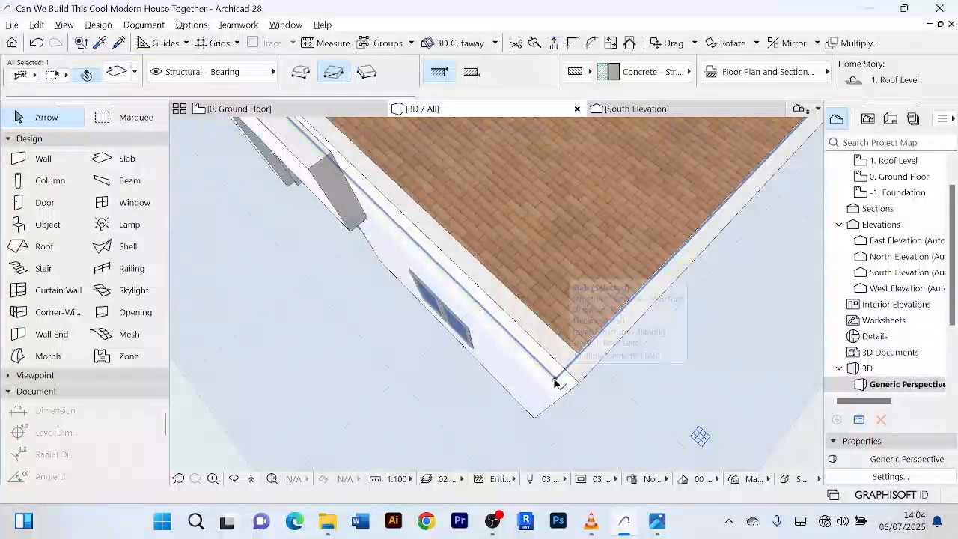
{"action": "left_click", "coordinate": [554, 383]}
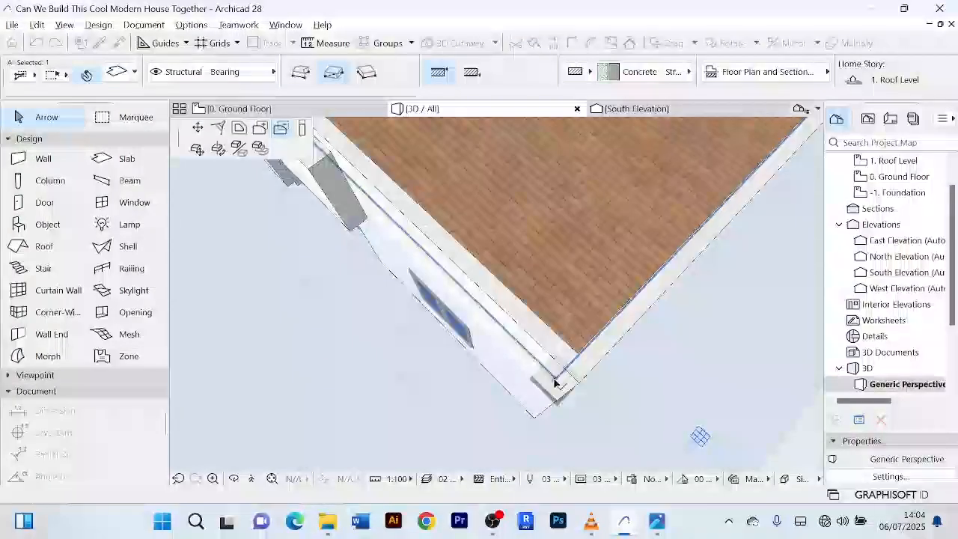
{"action": "left_click", "coordinate": [260, 128]}
{"action": "middle_click_drag", "start_coordinate": [417, 229], "coordinate": [516, 311], "text": "shift"}
{"action": "scroll", "coordinate": [406, 306], "scroll_direction": "up", "scroll_amount": 5}
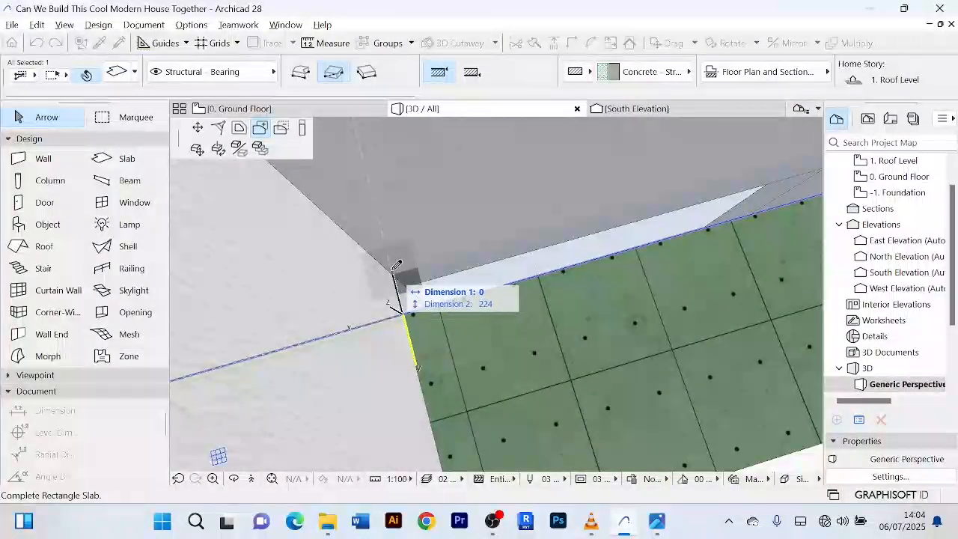
{"action": "middle_click_drag", "start_coordinate": [407, 306], "coordinate": [385, 325], "text": "shift"}
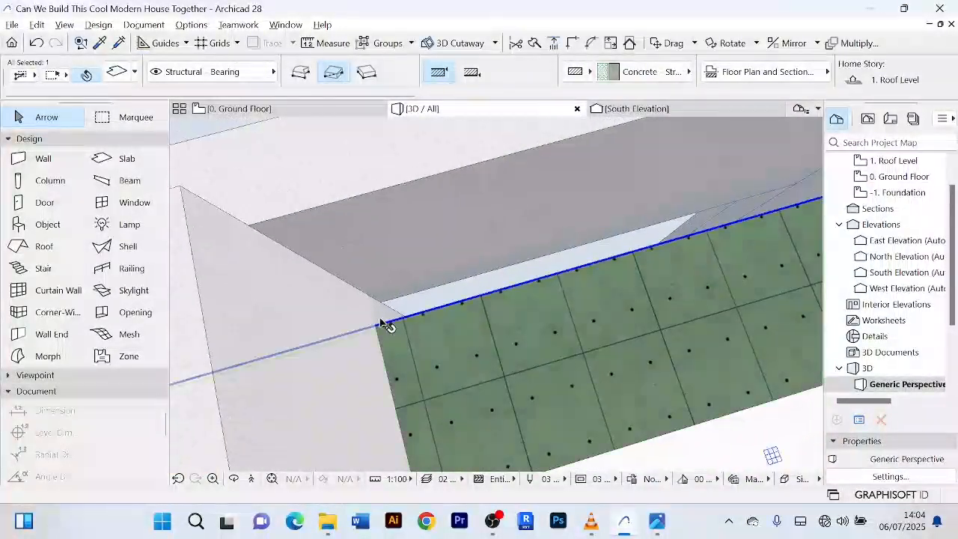
{"action": "left_click", "coordinate": [379, 327]}
{"action": "scroll", "coordinate": [381, 324], "scroll_direction": "down", "scroll_amount": 4}
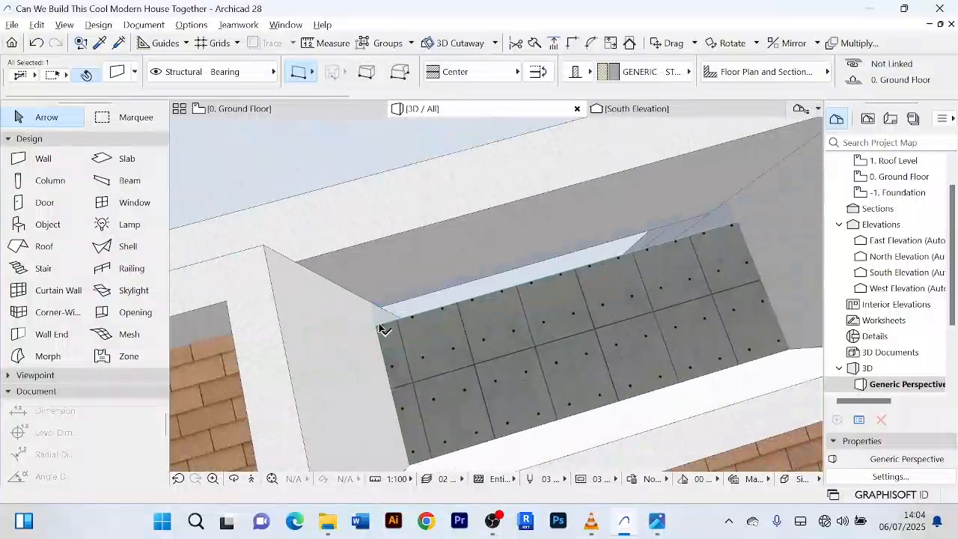
- Add a rectangular area about 3097 x 750 mm to the roof slab over the entrance recess, reaching towards the front wall
{"action": "left_click", "coordinate": [486, 332]}
{"action": "scroll", "coordinate": [488, 330], "scroll_direction": "down", "scroll_amount": 3}
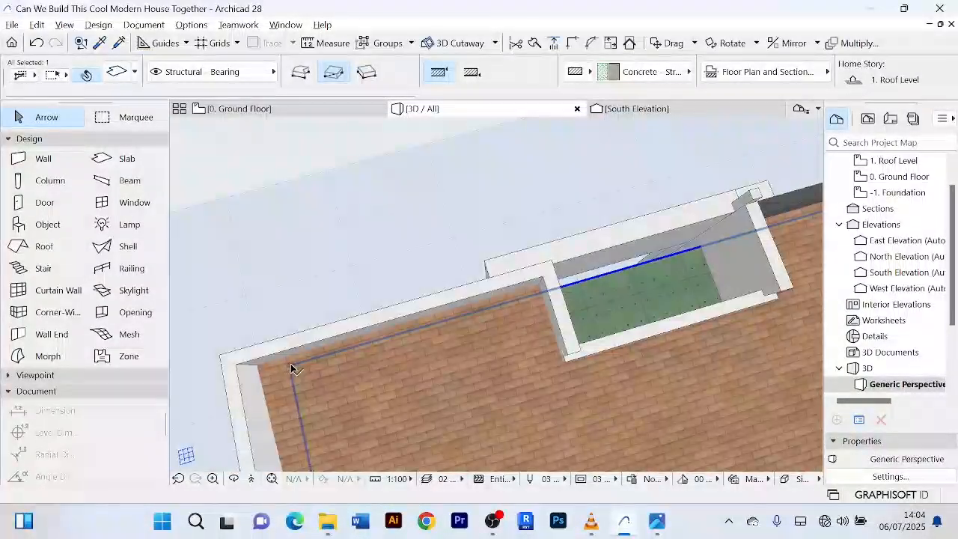
{"action": "left_click", "coordinate": [291, 368]}
{"action": "middle_click_drag", "start_coordinate": [685, 375], "coordinate": [375, 366]}
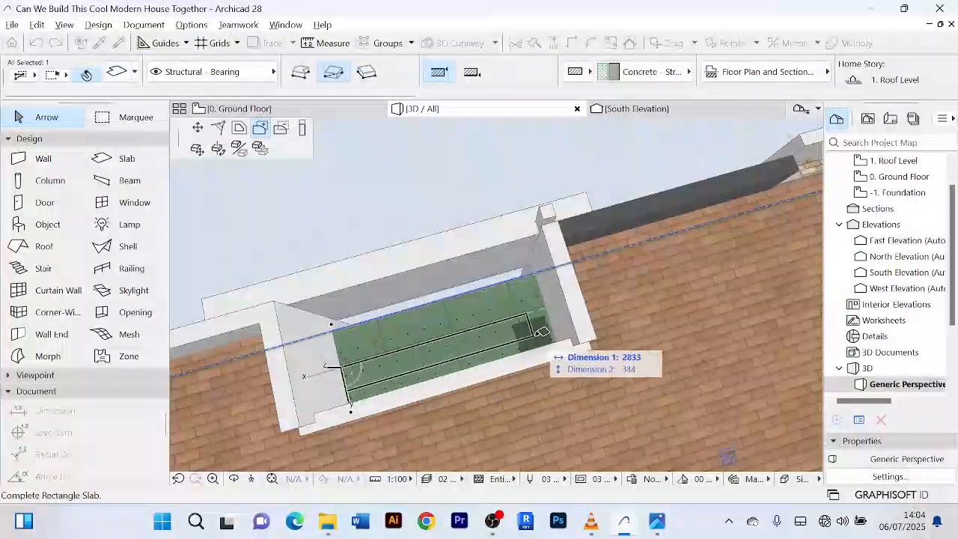
{"action": "scroll", "coordinate": [542, 251], "scroll_direction": "up", "scroll_amount": 2}
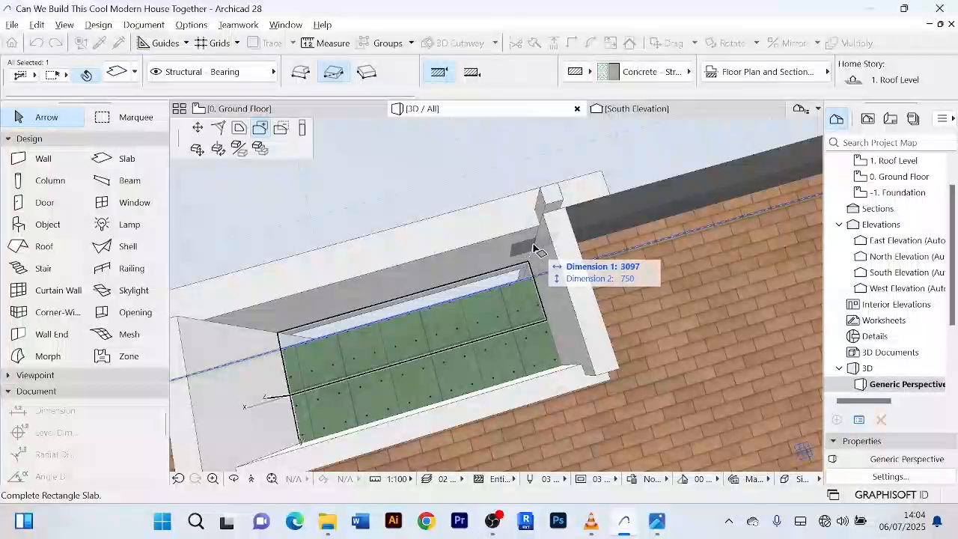
{"action": "left_click", "coordinate": [534, 250]}
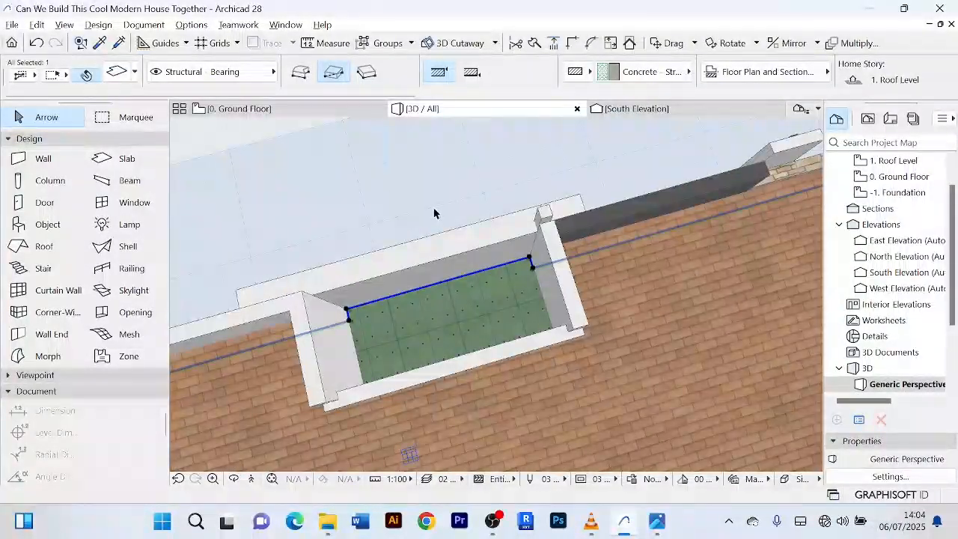
- Examine the extended roof slab over the entrance from above and the whole facade from the front
{"action": "scroll", "coordinate": [430, 214], "scroll_direction": "up", "scroll_amount": 3}
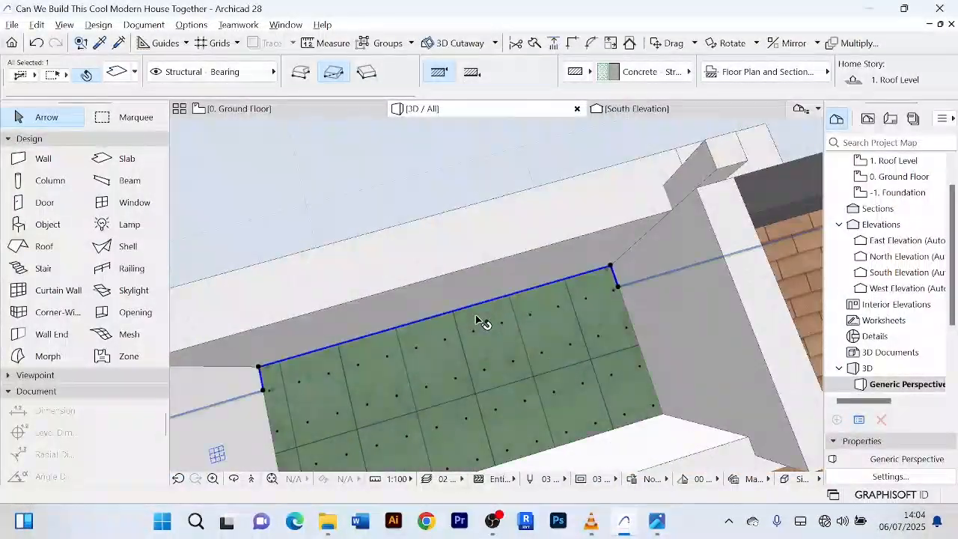
{"action": "scroll", "coordinate": [408, 271], "scroll_direction": "down", "scroll_amount": 5}
{"action": "middle_click_drag", "start_coordinate": [412, 247], "coordinate": [585, 262], "text": "shift"}
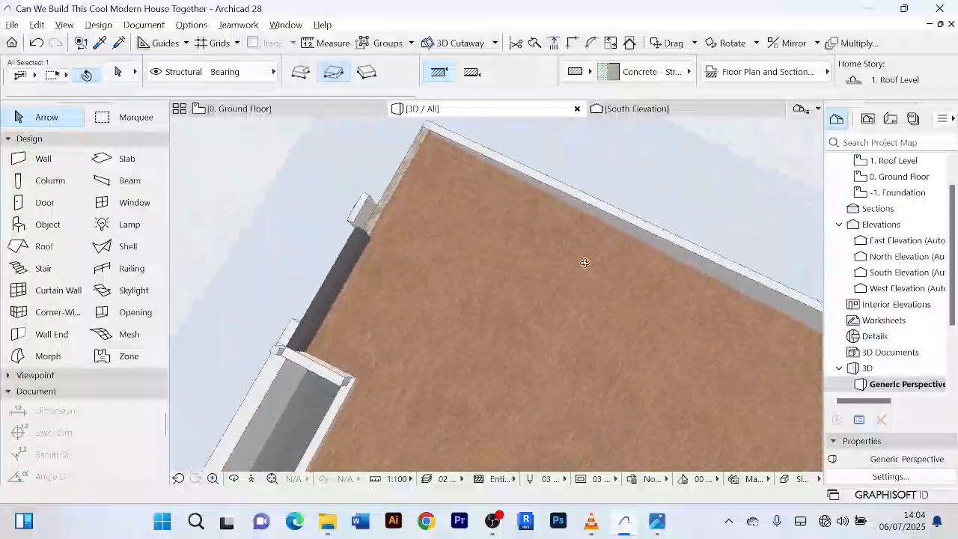
{"action": "scroll", "coordinate": [447, 321], "scroll_direction": "down", "scroll_amount": 4}
{"action": "middle_click_drag", "start_coordinate": [464, 320], "coordinate": [533, 250], "text": "shift"}
{"action": "middle_click_drag", "start_coordinate": [517, 311], "coordinate": [659, 182]}
{"action": "left_click", "coordinate": [417, 322]}
{"action": "middle_click_drag", "start_coordinate": [434, 335], "coordinate": [460, 369], "text": "shift"}
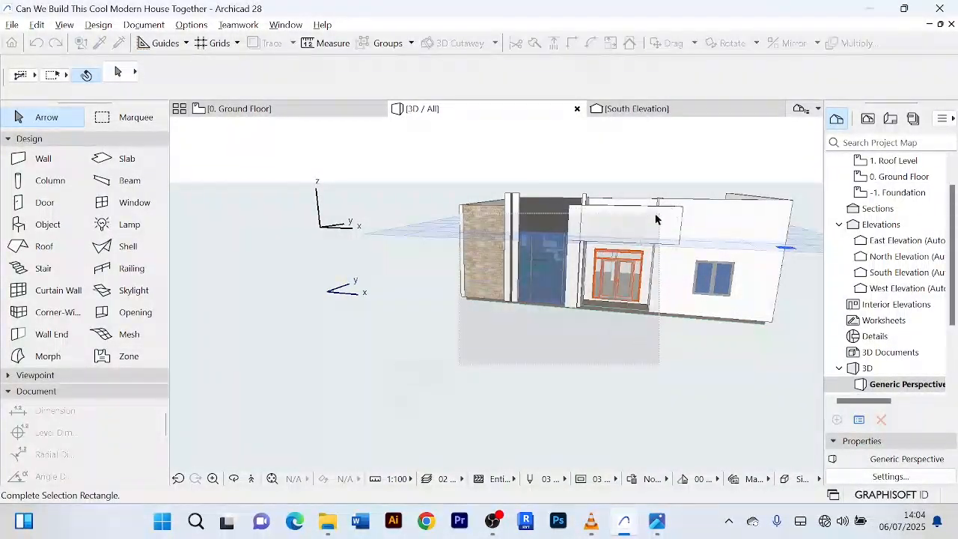
{"action": "left_click", "coordinate": [359, 426]}
{"action": "scroll", "coordinate": [610, 307], "scroll_direction": "up", "scroll_amount": 3}
{"action": "middle_click_drag", "start_coordinate": [611, 303], "coordinate": [623, 409]}
{"action": "scroll", "coordinate": [597, 286], "scroll_direction": "up", "scroll_amount": 1}
{"action": "middle_click_drag", "start_coordinate": [603, 291], "coordinate": [524, 254], "text": "shift"}
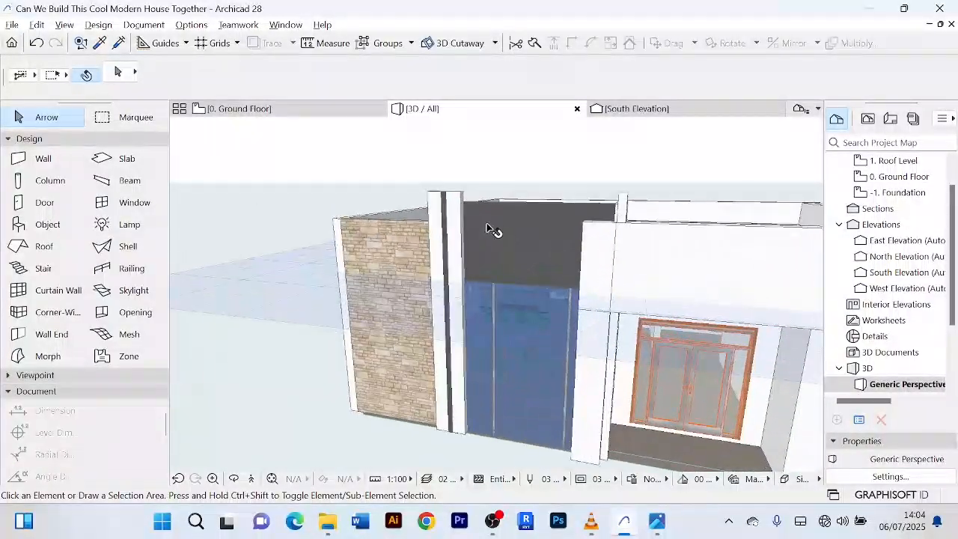
- Override all surfaces of the 5300 mm high narrow wall beside the stone cladding with Paint - Light Gray
{"action": "left_click", "coordinate": [462, 225]}
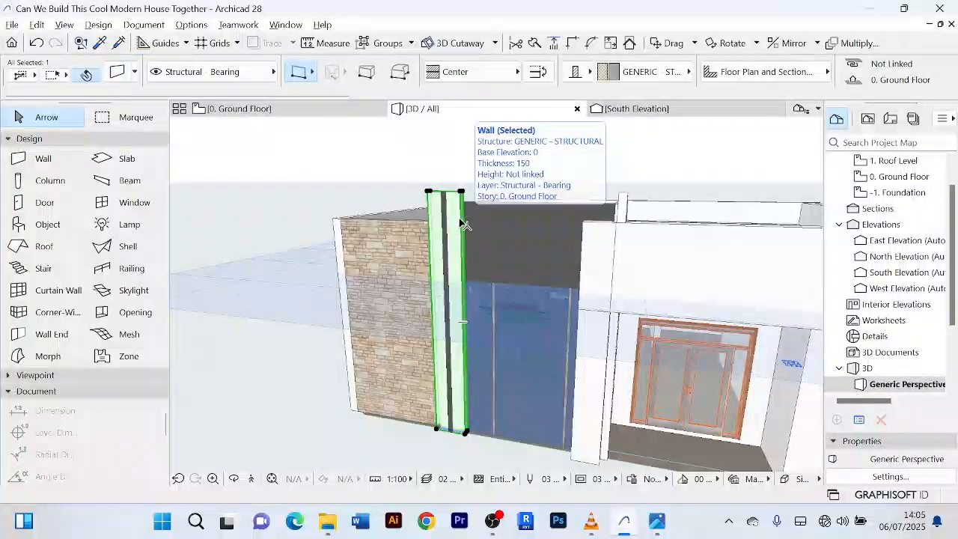
{"action": "double_click", "coordinate": [464, 225]}
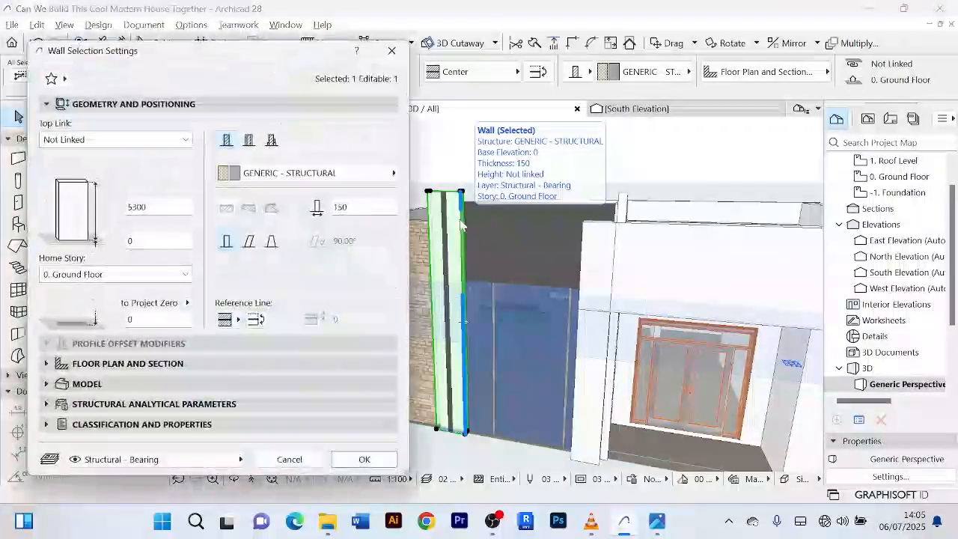
{"action": "left_click", "coordinate": [46, 384]}
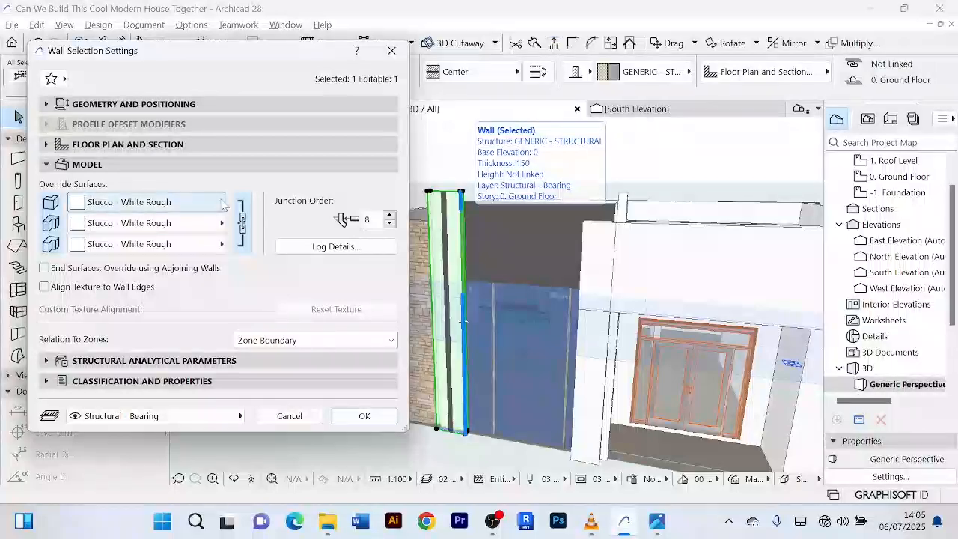
{"action": "left_click", "coordinate": [222, 205]}
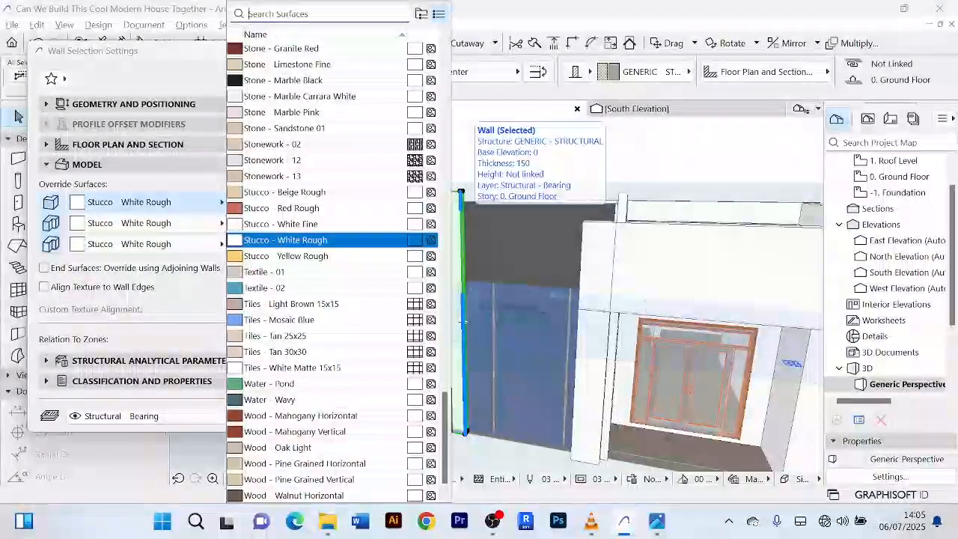
{"action": "type", "text": "gra"}
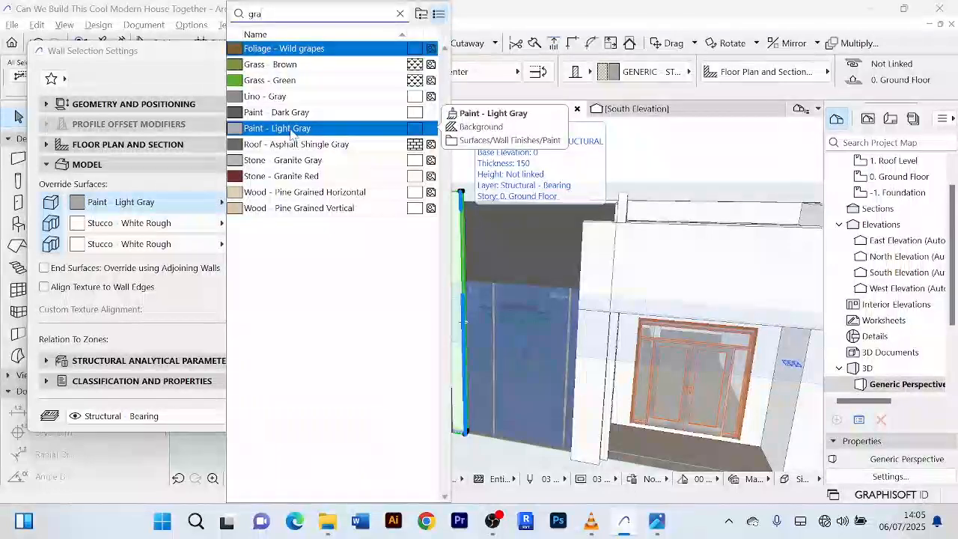
{"action": "left_click", "coordinate": [292, 129]}
{"action": "left_click", "coordinate": [374, 419]}
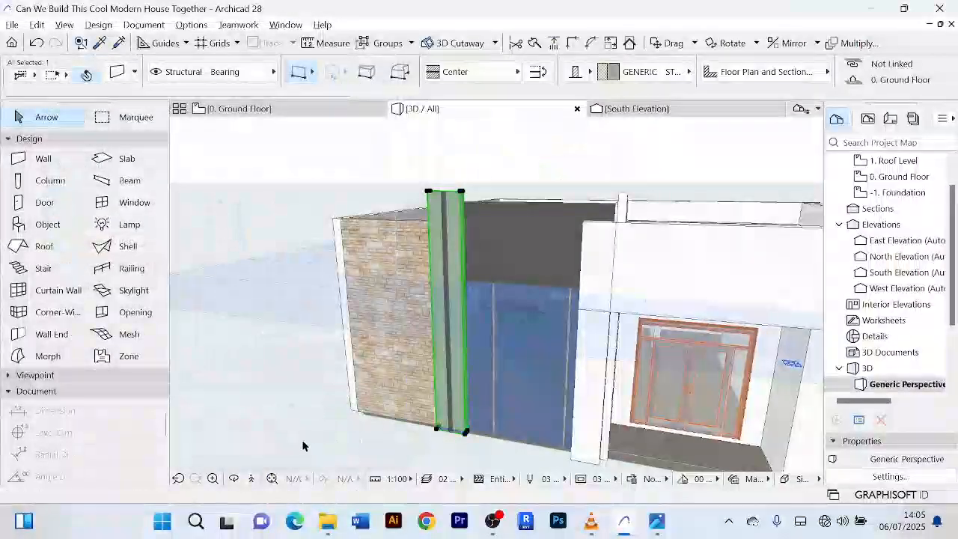
- Override all surfaces of the narrow wall between the blue glazing and the entrance door with Paint - Light Gray
{"action": "scroll", "coordinate": [627, 213], "scroll_direction": "up", "scroll_amount": 2}
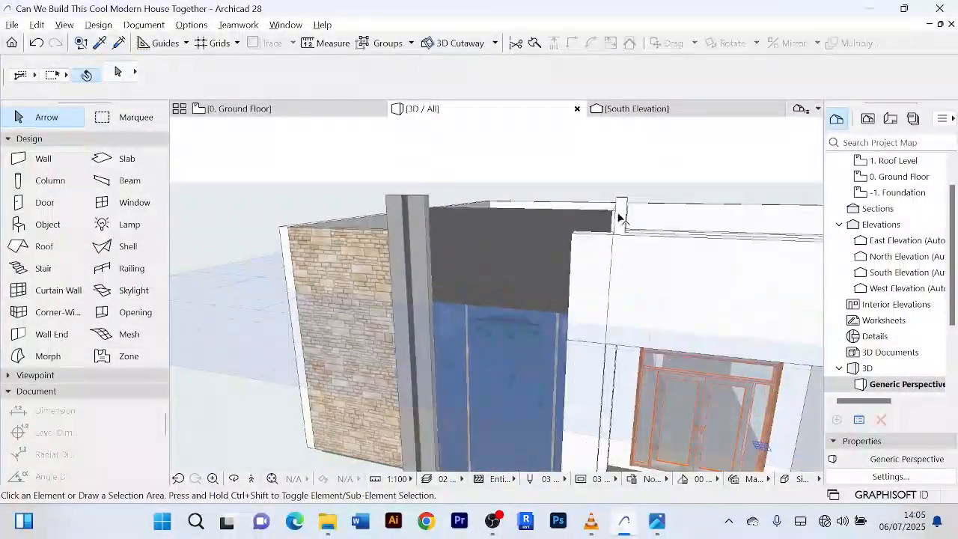
{"action": "left_click", "coordinate": [611, 405]}
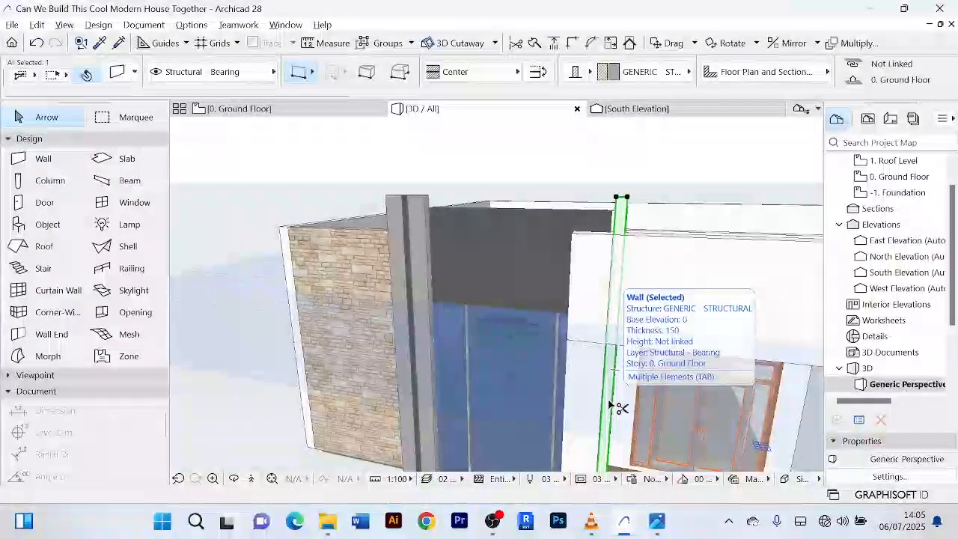
{"action": "double_click", "coordinate": [612, 405]}
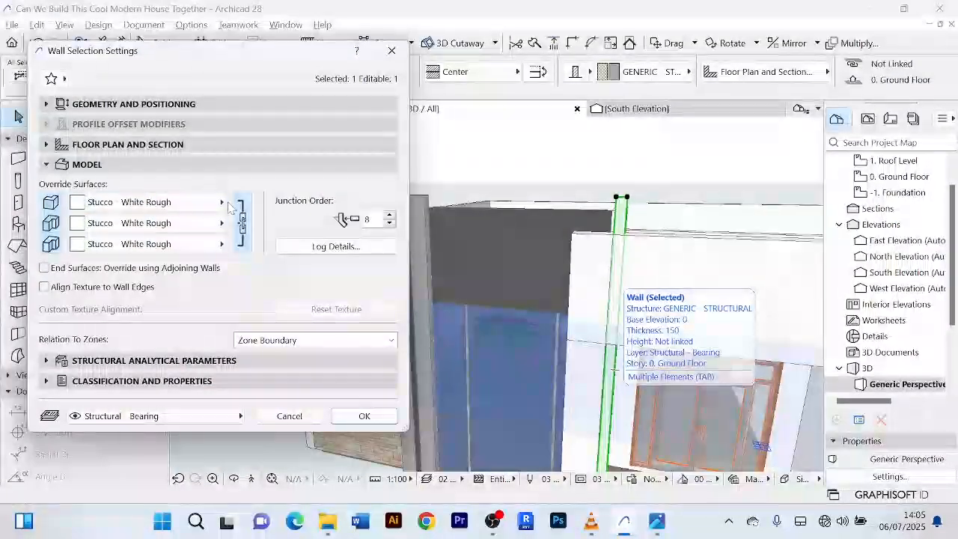
{"action": "left_click", "coordinate": [221, 202]}
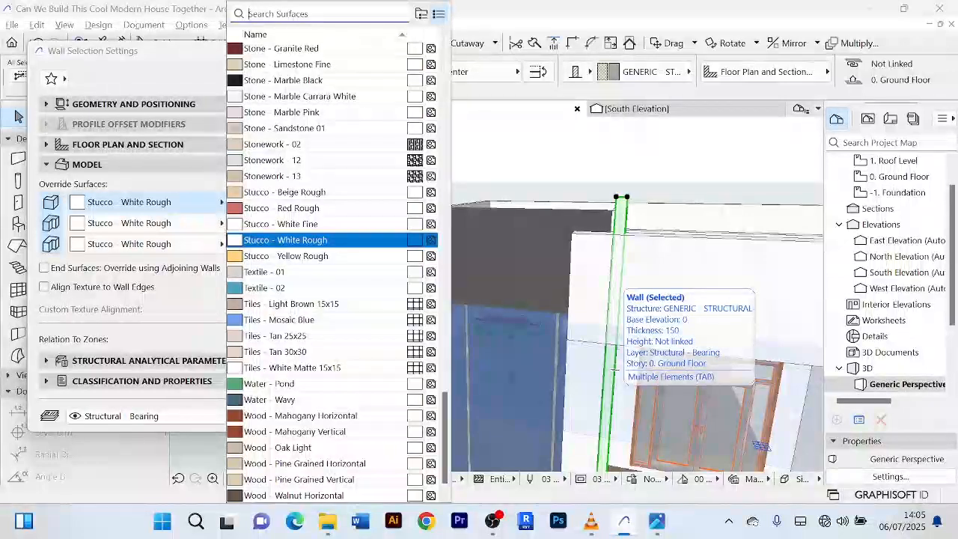
{"action": "type", "text": "gra"}
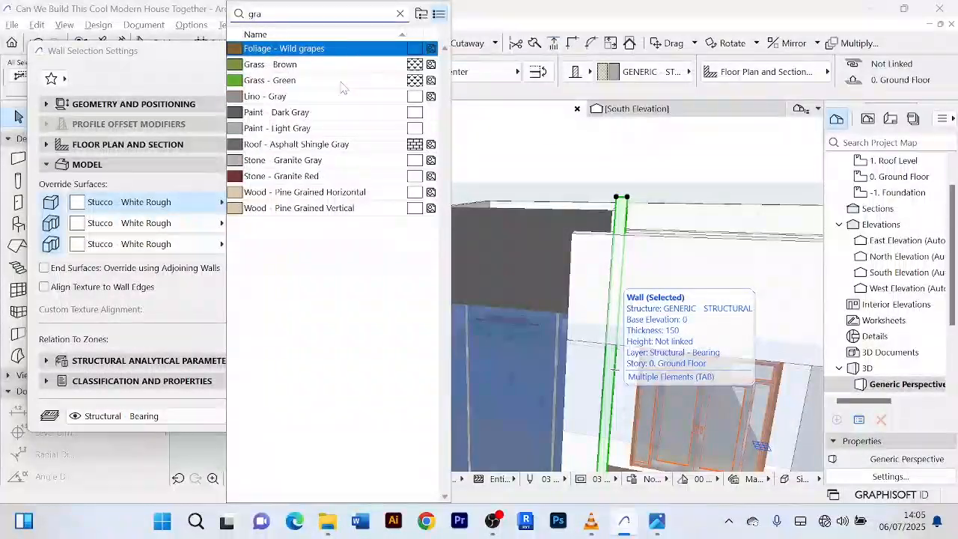
{"action": "left_click", "coordinate": [309, 129]}
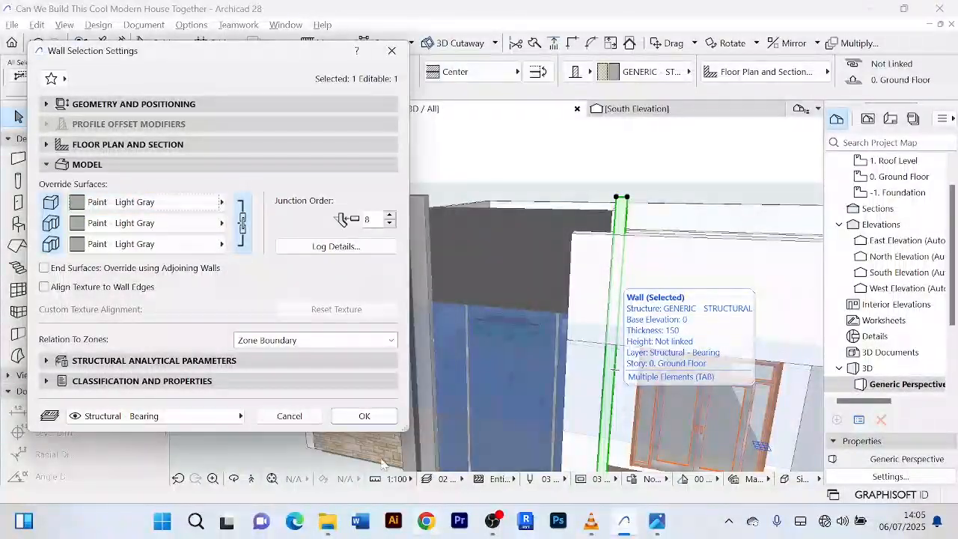
{"action": "left_click", "coordinate": [364, 415]}
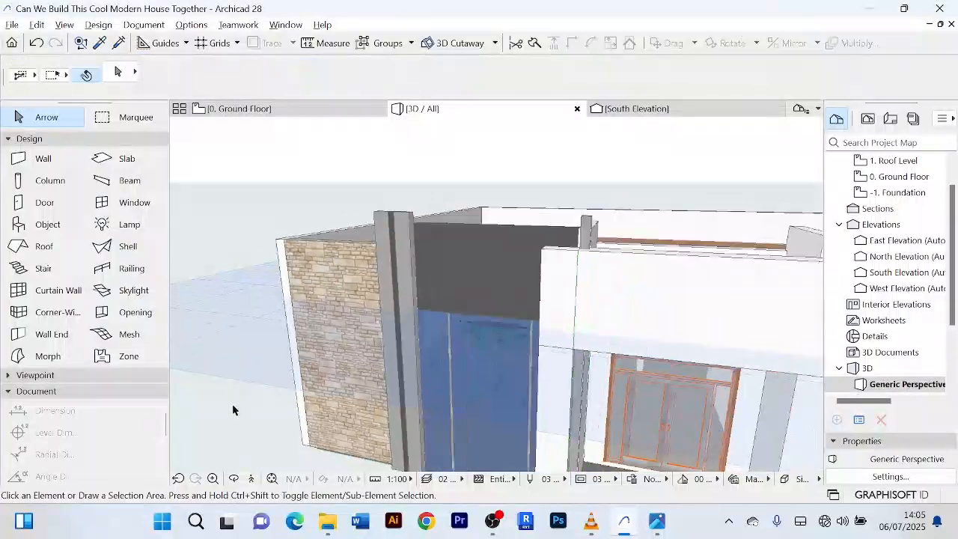
- Override all surfaces of the thin strip wall between the two light gray walls beside the stone cladding with Paint - Glossy White
{"action": "middle_click_drag", "start_coordinate": [232, 405], "coordinate": [328, 338]}
{"action": "scroll", "coordinate": [519, 361], "scroll_direction": "up", "scroll_amount": 2}
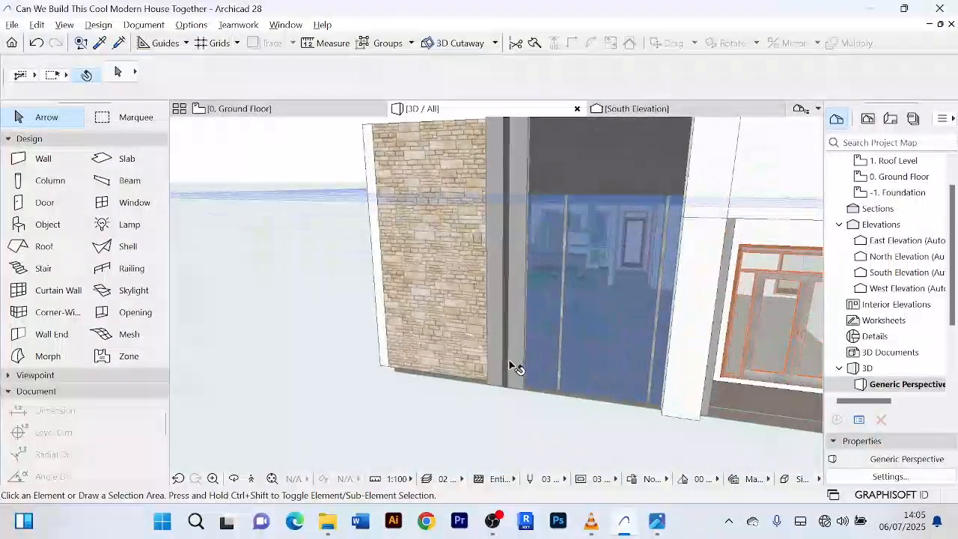
{"action": "left_click", "coordinate": [507, 362]}
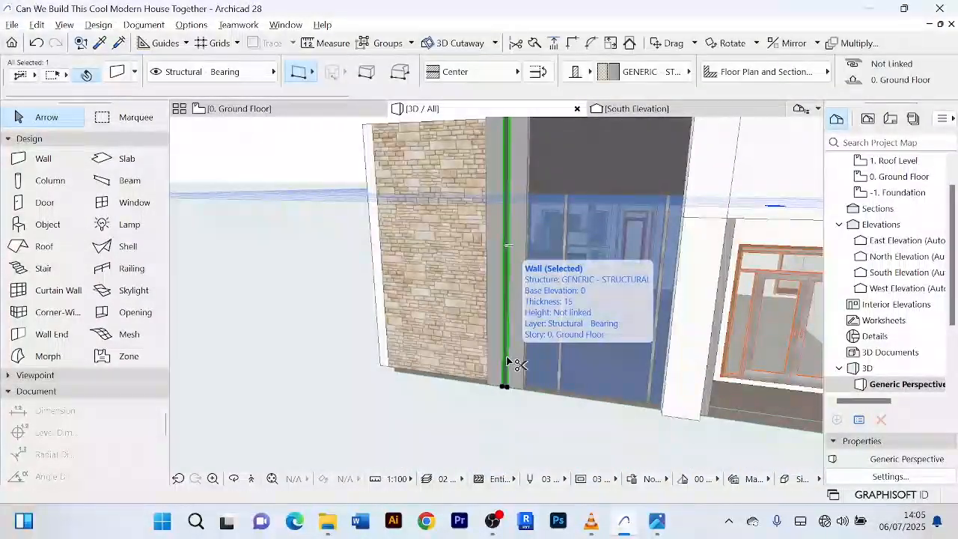
{"action": "double_click", "coordinate": [508, 363]}
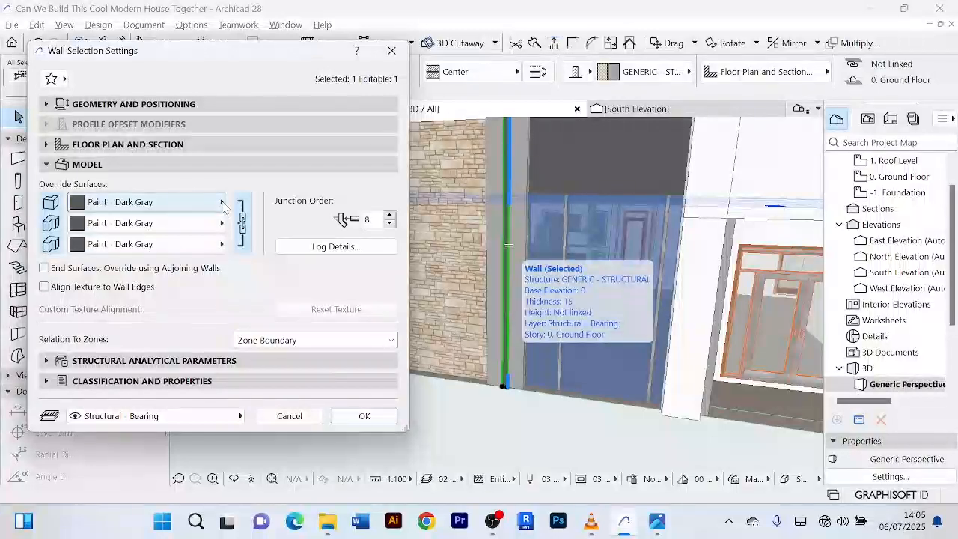
{"action": "left_click", "coordinate": [222, 204]}
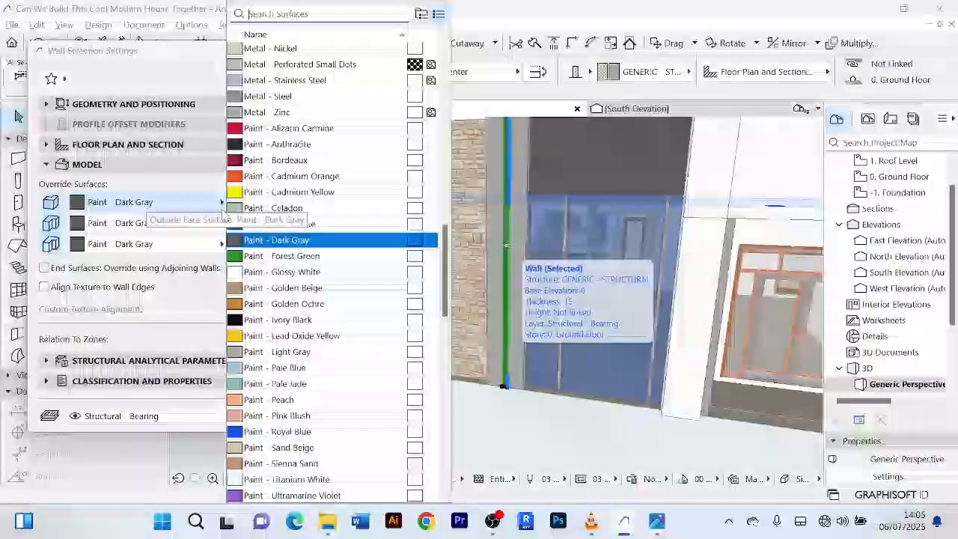
{"action": "left_click", "coordinate": [304, 279]}
{"action": "left_click", "coordinate": [364, 415]}
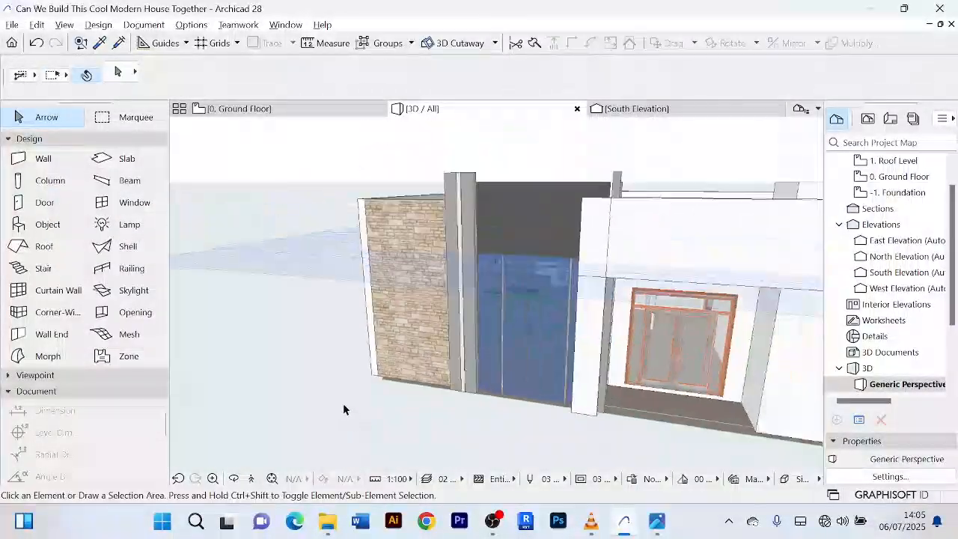
- Examine the front facade with the recoloured strip from an angle and from near eye level
{"action": "middle_click_drag", "start_coordinate": [343, 408], "coordinate": [367, 361], "text": "shift"}
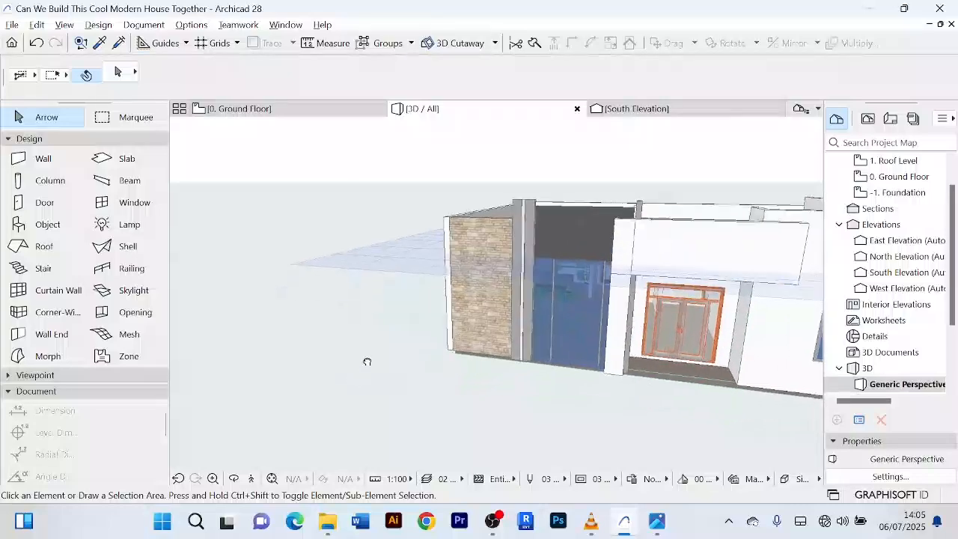
{"action": "scroll", "coordinate": [353, 354], "scroll_direction": "down", "scroll_amount": 2}
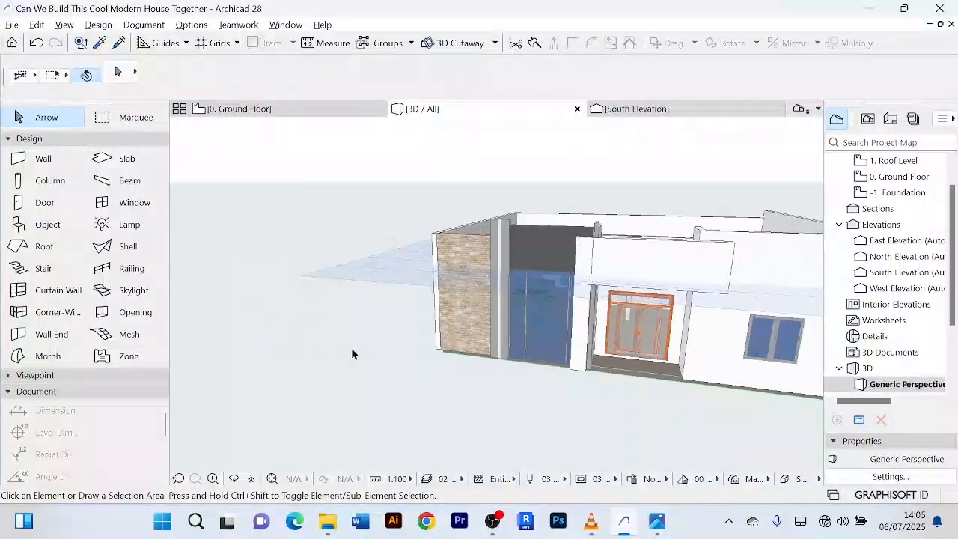
{"action": "middle_click_drag", "start_coordinate": [351, 358], "coordinate": [385, 328], "text": "shift"}
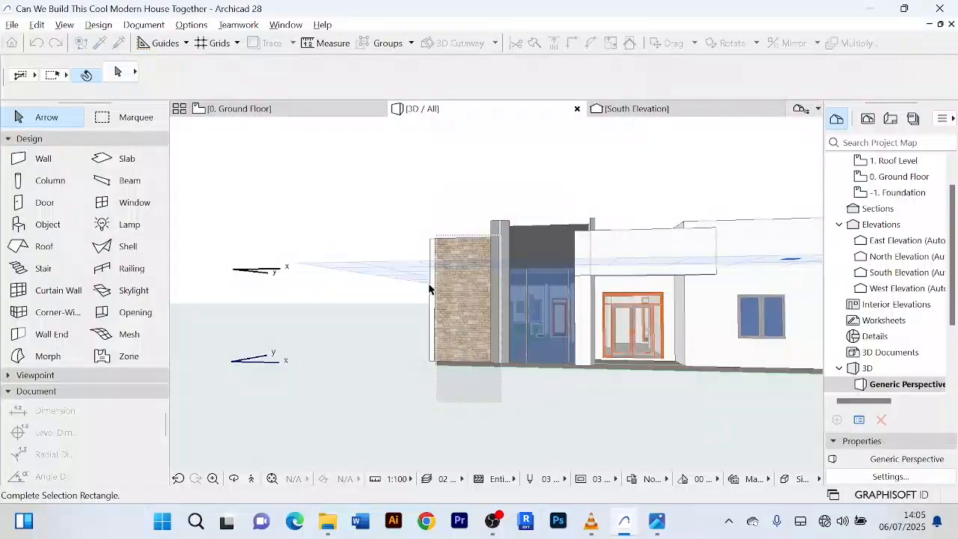
{"action": "right_click", "coordinate": [305, 370]}
{"action": "left_click", "coordinate": [354, 448]}
{"action": "scroll", "coordinate": [629, 410], "scroll_direction": "up", "scroll_amount": 2}
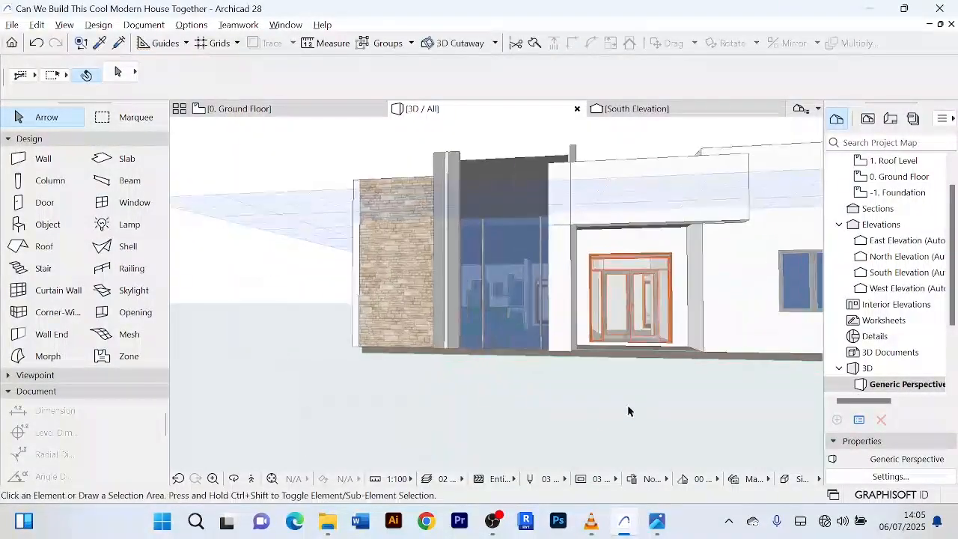
{"action": "middle_click_drag", "start_coordinate": [604, 407], "coordinate": [560, 451]}
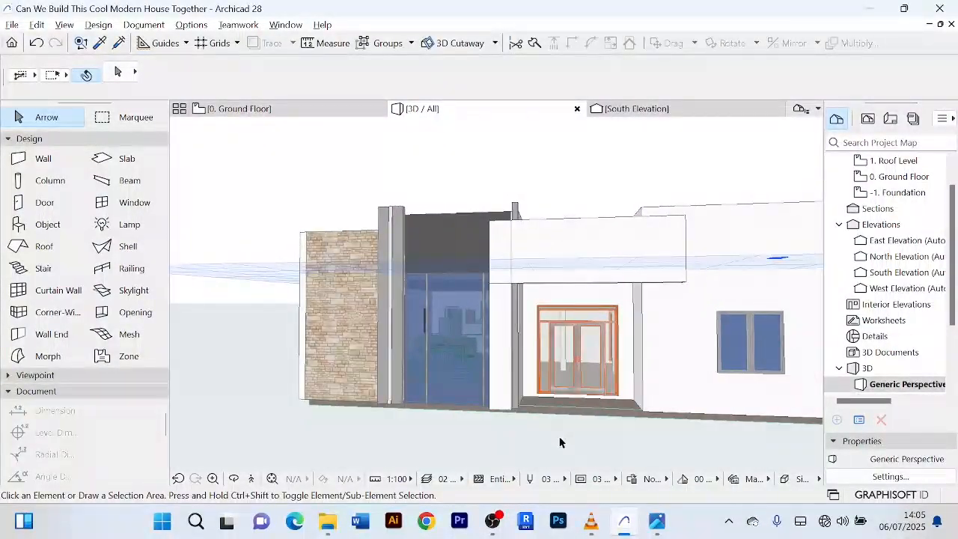
- Override all surfaces of the 350 mm thick wall spanning above the entrance door with Paint - Dark Gray
{"action": "scroll", "coordinate": [503, 247], "scroll_direction": "up", "scroll_amount": 3}
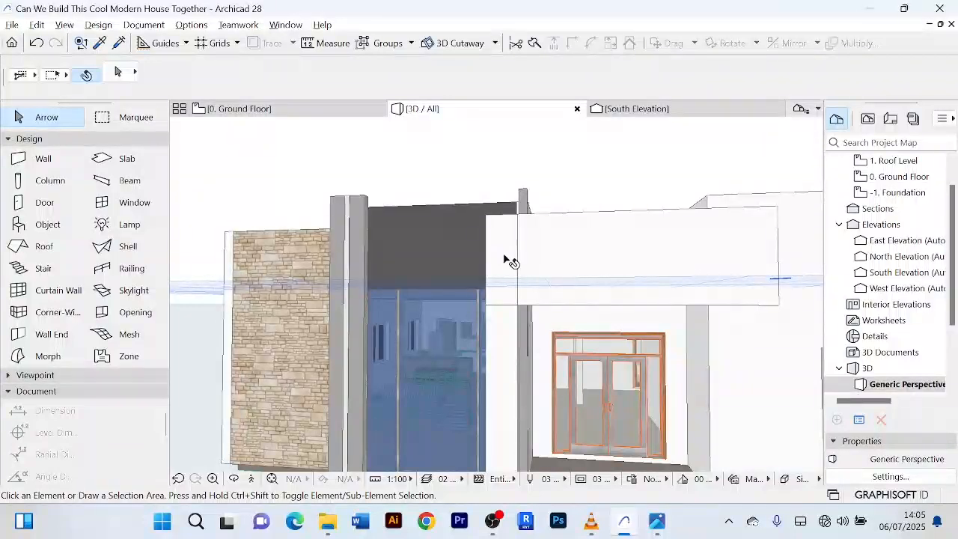
{"action": "scroll", "coordinate": [509, 262], "scroll_direction": "up", "scroll_amount": 1}
{"action": "left_click", "coordinate": [509, 261]}
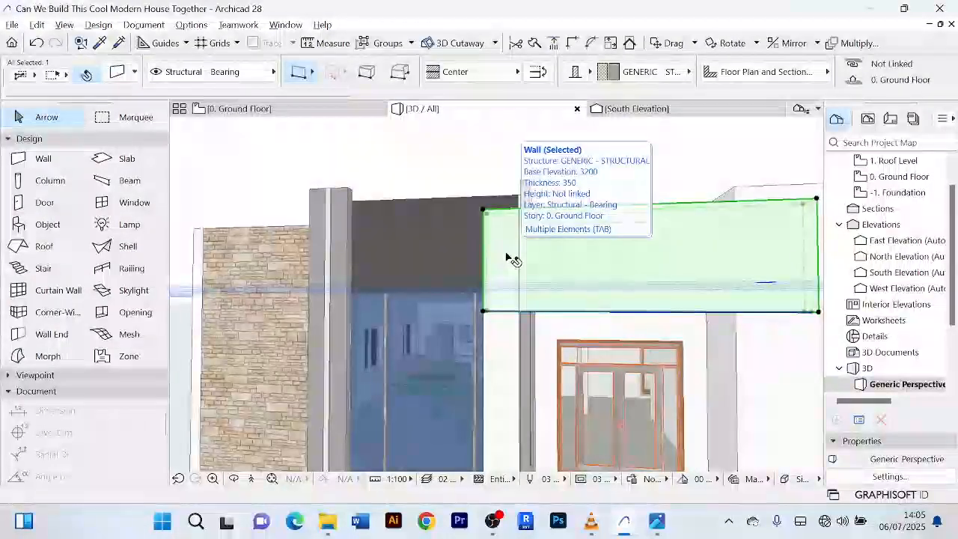
{"action": "double_click", "coordinate": [510, 261]}
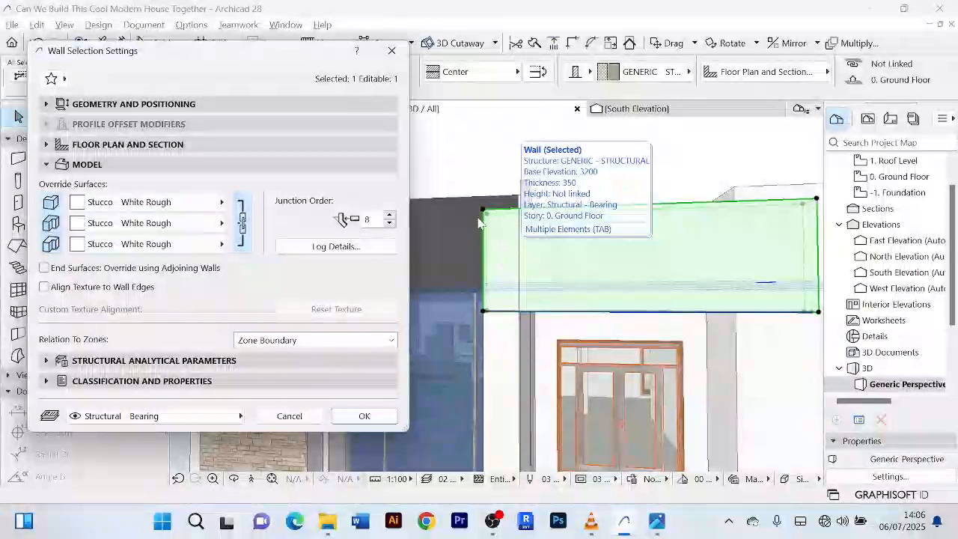
{"action": "left_click", "coordinate": [222, 202]}
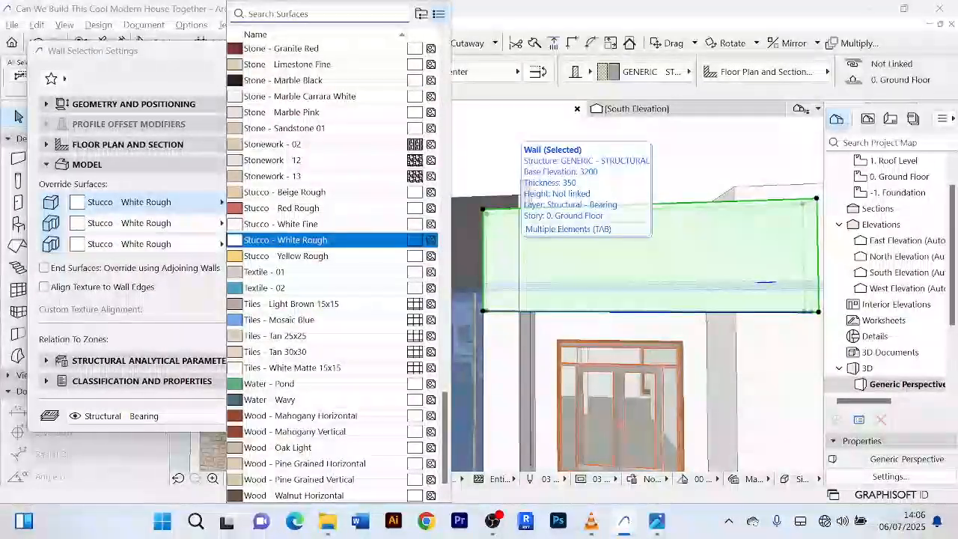
{"action": "type", "text": "gra"}
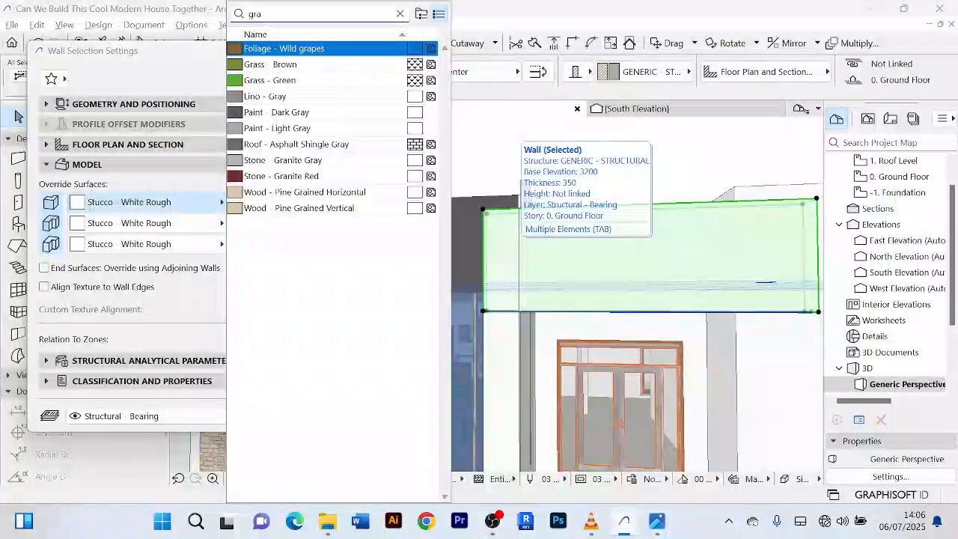
{"action": "left_click", "coordinate": [307, 112]}
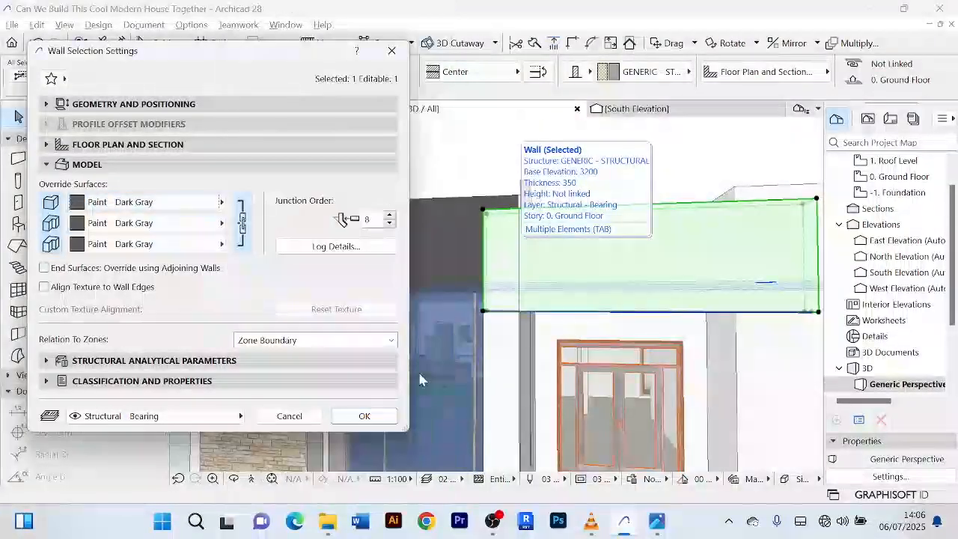
{"action": "left_click", "coordinate": [380, 420]}
{"action": "left_click", "coordinate": [626, 176]}
- Override all surfaces of the upright 350 mm thick wall of the entrance frame with Paint - Dark Gray
{"action": "scroll", "coordinate": [546, 318], "scroll_direction": "down", "scroll_amount": 3}
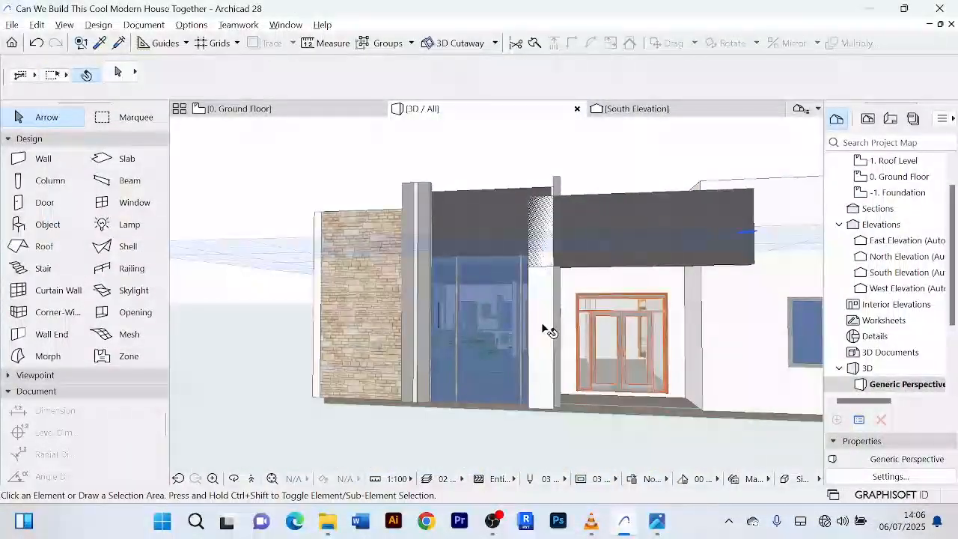
{"action": "double_click", "coordinate": [543, 327]}
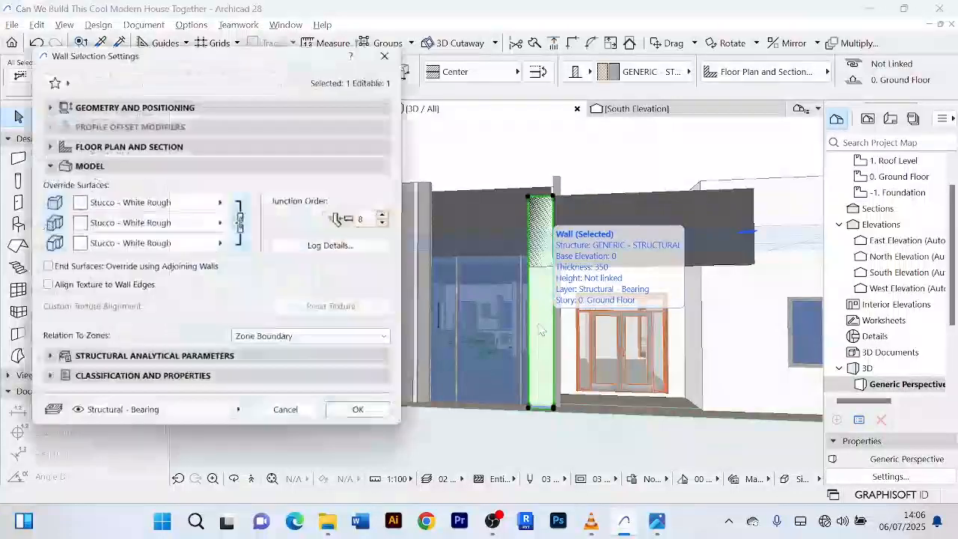
{"action": "left_click", "coordinate": [221, 204]}
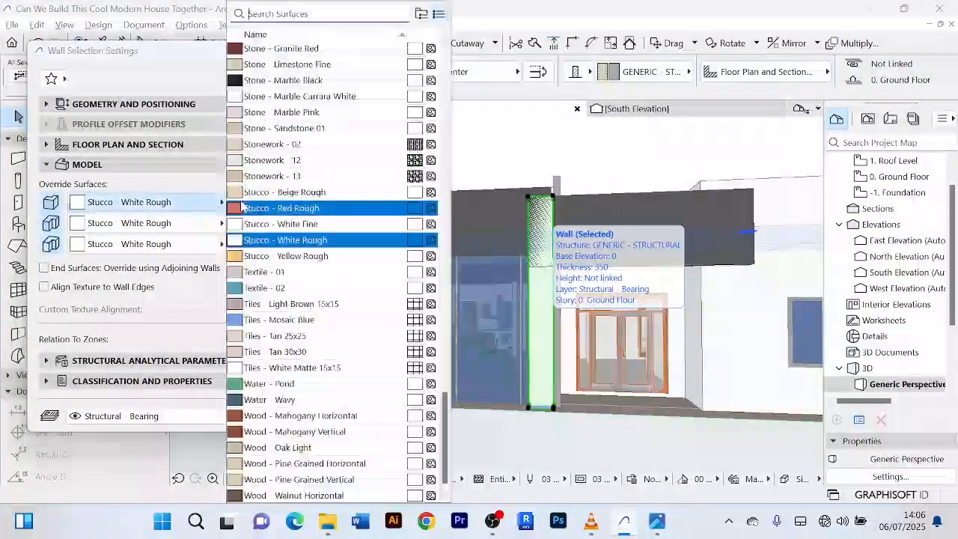
{"action": "left_click", "coordinate": [299, 81]}
{"action": "type", "text": "gra"}
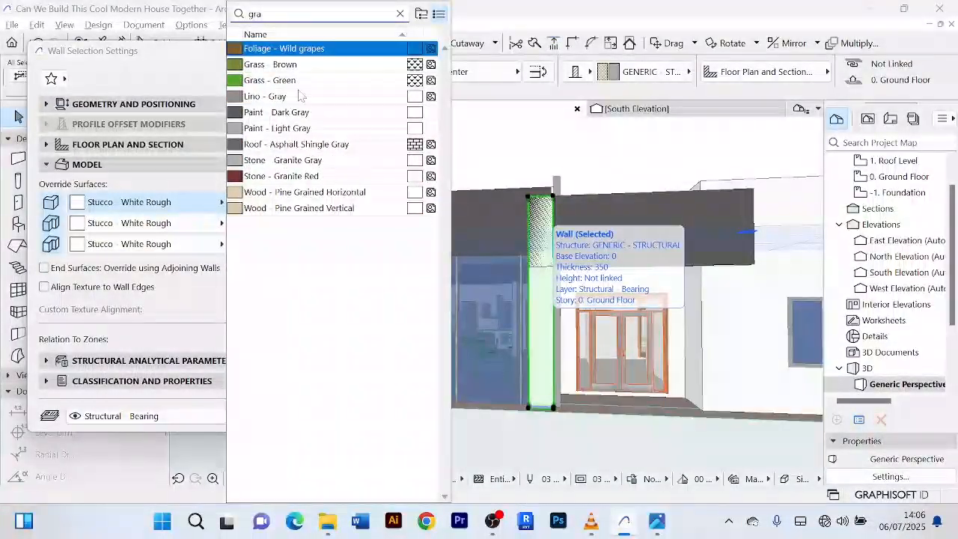
{"action": "left_click", "coordinate": [277, 112]}
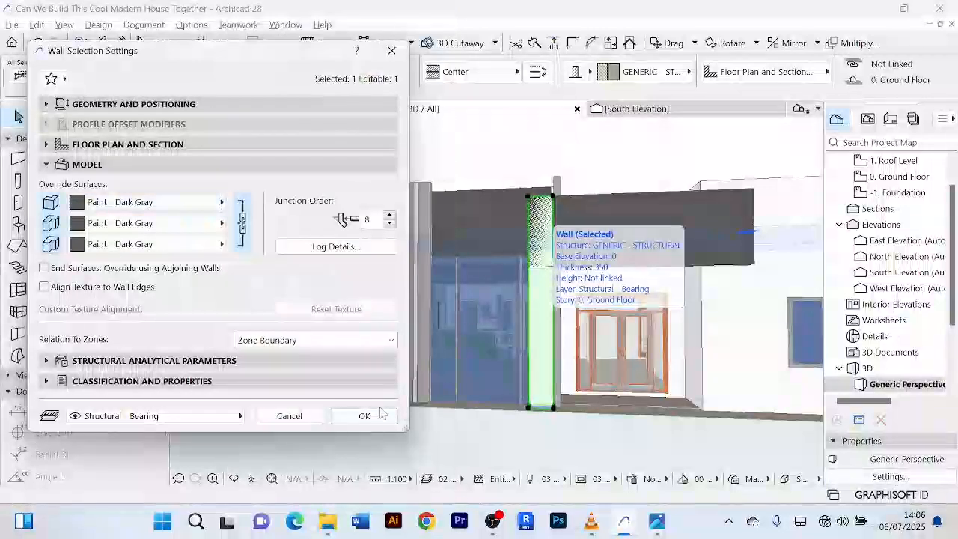
{"action": "left_click", "coordinate": [364, 415]}
{"action": "left_click", "coordinate": [366, 444]}
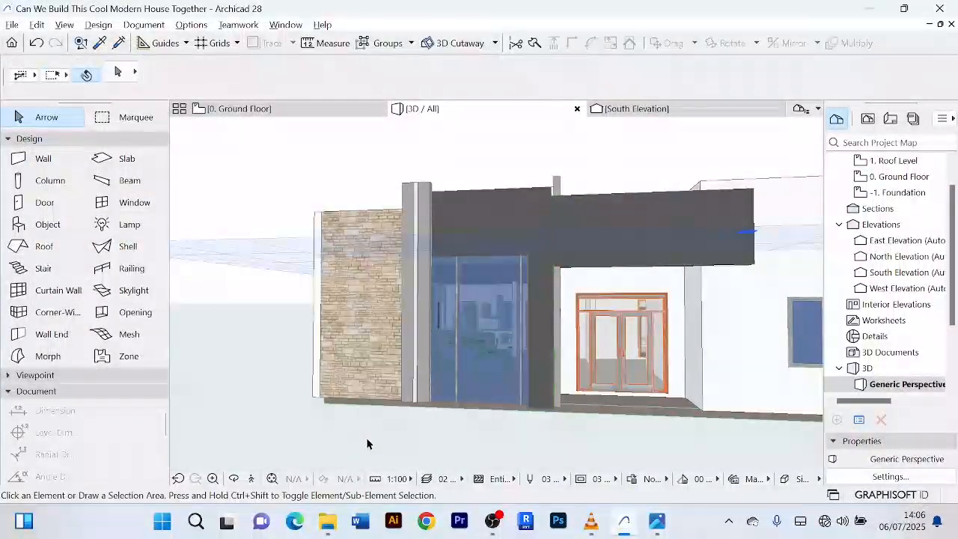
- Examine the junction at roof level between the dark wall above the glazing, the narrow light gray wall and the entrance frame
{"action": "middle_click_drag", "start_coordinate": [366, 444], "coordinate": [419, 485], "text": "shift"}
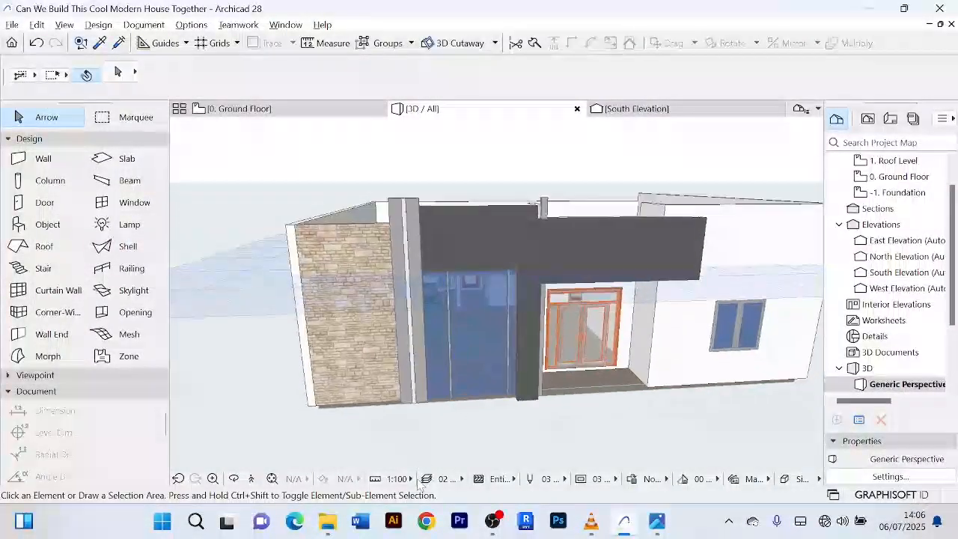
{"action": "scroll", "coordinate": [513, 245], "scroll_direction": "up", "scroll_amount": 5}
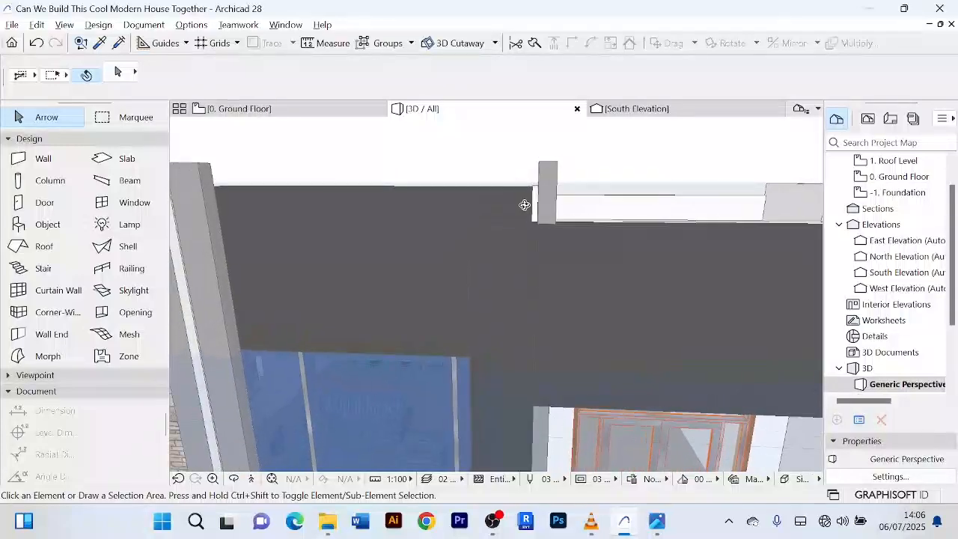
{"action": "scroll", "coordinate": [539, 209], "scroll_direction": "up", "scroll_amount": 2}
{"action": "left_click", "coordinate": [532, 206]}
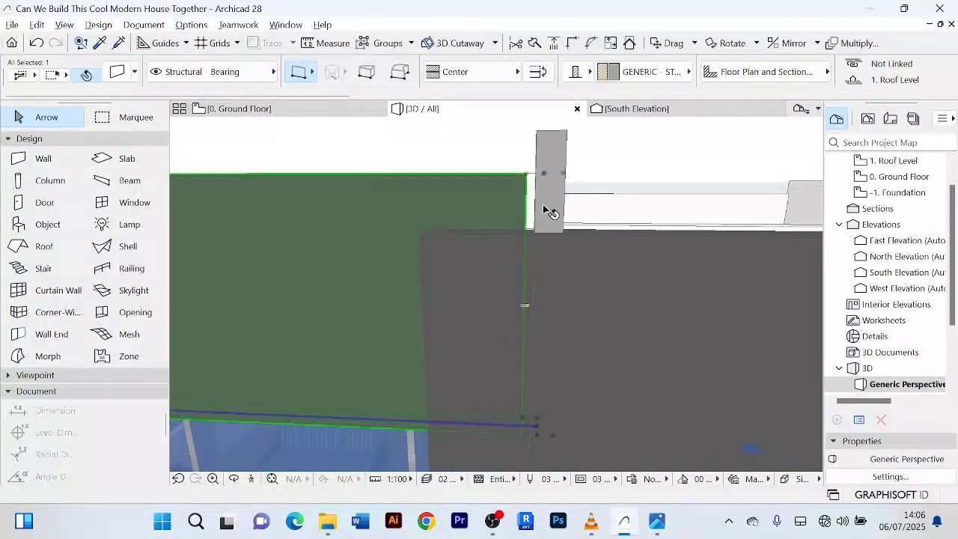
{"action": "scroll", "coordinate": [546, 207], "scroll_direction": "down", "scroll_amount": 2}
{"action": "scroll", "coordinate": [572, 193], "scroll_direction": "down", "scroll_amount": 4}
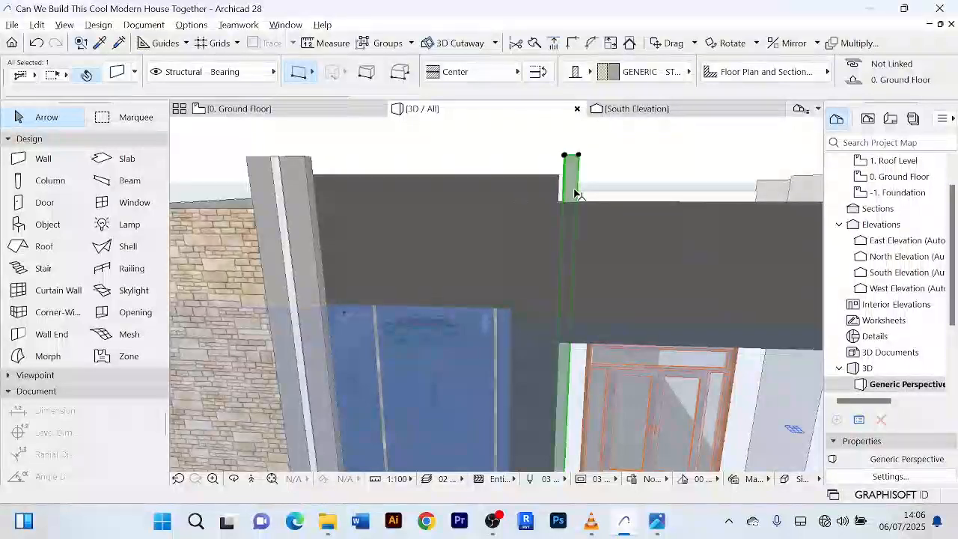
{"action": "scroll", "coordinate": [574, 194], "scroll_direction": "up", "scroll_amount": 1}
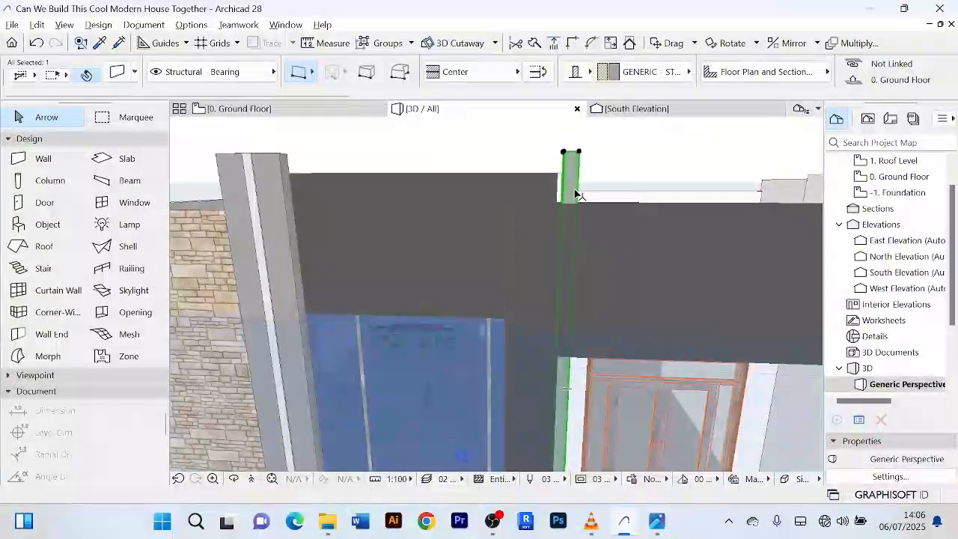
{"action": "scroll", "coordinate": [574, 195], "scroll_direction": "up", "scroll_amount": 1}
{"action": "left_click", "coordinate": [663, 154]}
{"action": "scroll", "coordinate": [509, 184], "scroll_direction": "down", "scroll_amount": 1}
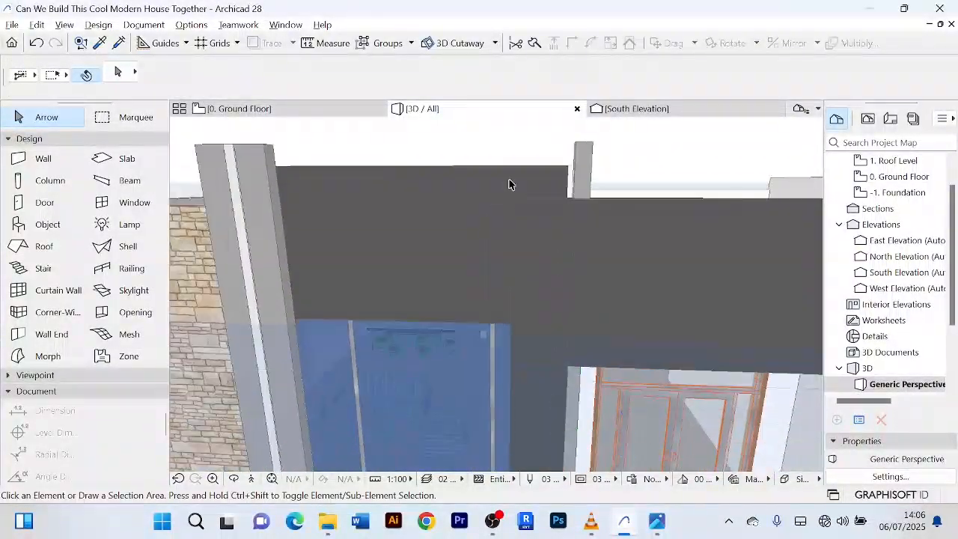
{"action": "left_click", "coordinate": [556, 182]}
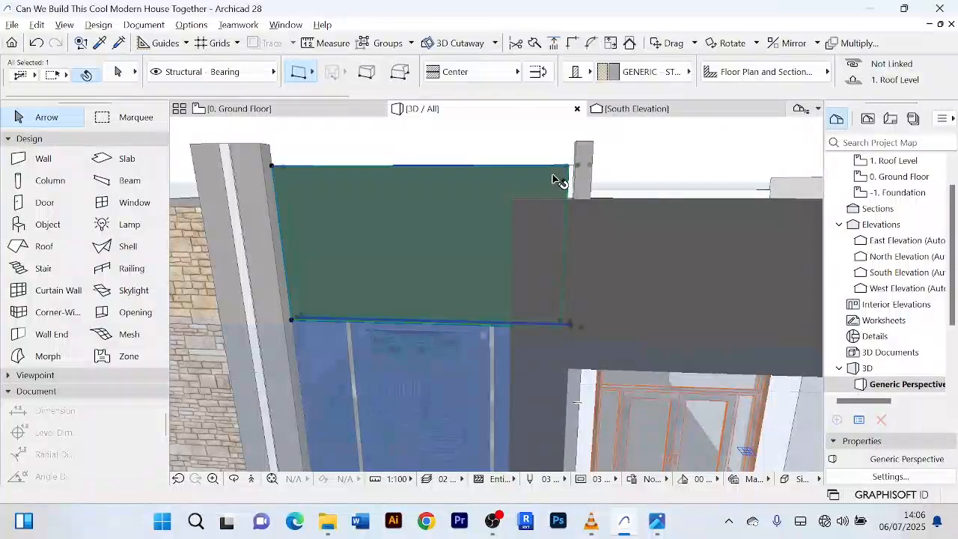
{"action": "middle_click_drag", "start_coordinate": [557, 179], "coordinate": [592, 154], "text": "shift"}
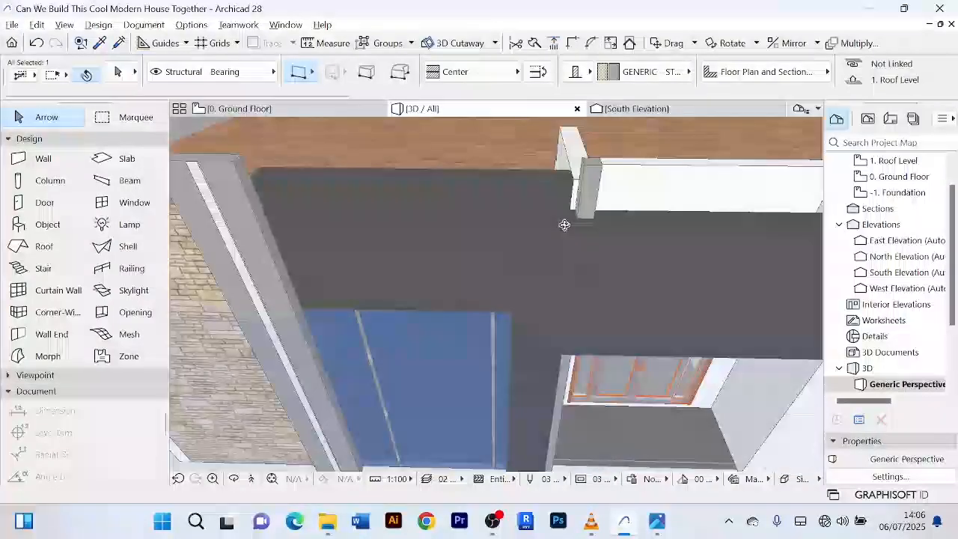
{"action": "left_click", "coordinate": [583, 154], "text": "shift"}
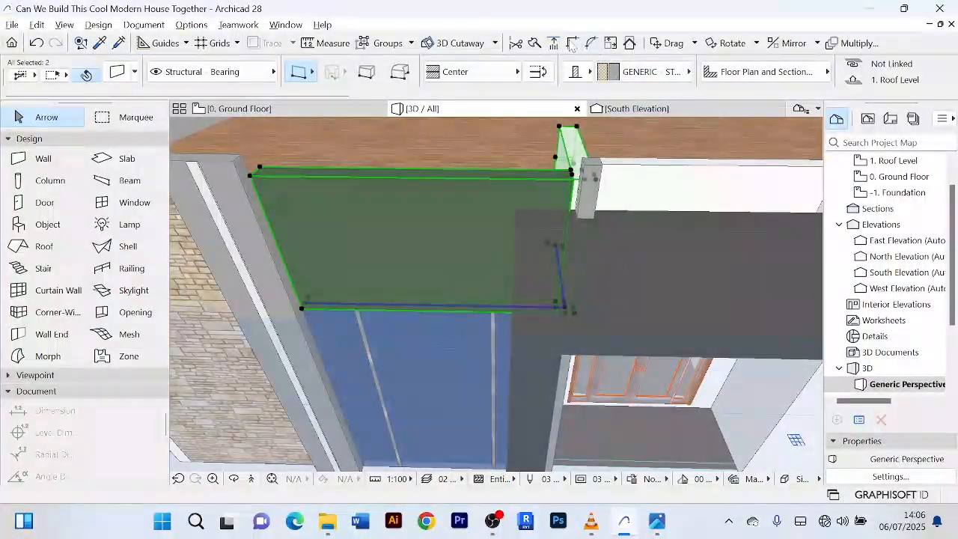
{"action": "left_click", "coordinate": [685, 152]}
- Examine the dark entrance frame and the whole front facade from above and from a lower angle
{"action": "scroll", "coordinate": [686, 153], "scroll_direction": "down", "scroll_amount": 2}
{"action": "middle_click_drag", "start_coordinate": [686, 154], "coordinate": [619, 128]}
{"action": "scroll", "coordinate": [633, 212], "scroll_direction": "up", "scroll_amount": 1}
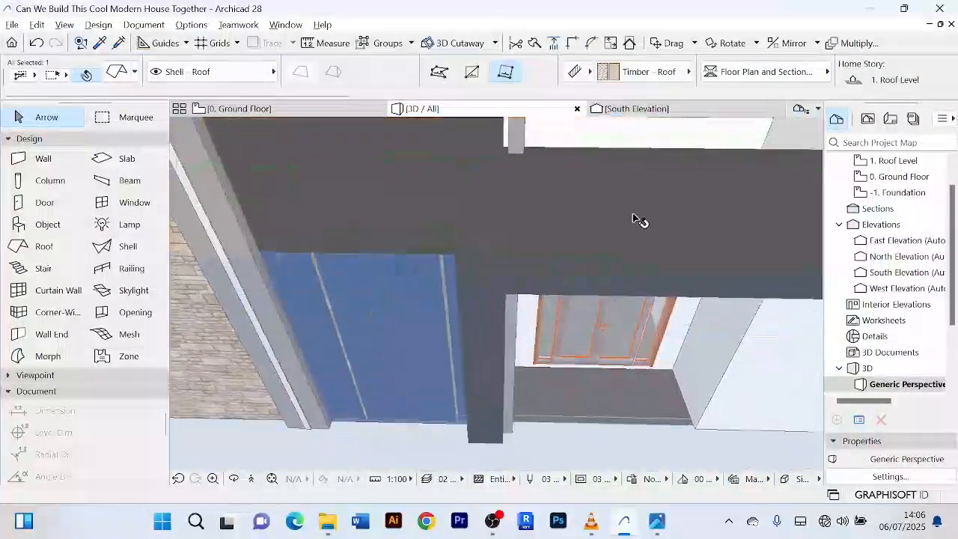
{"action": "scroll", "coordinate": [633, 212], "scroll_direction": "down", "scroll_amount": 3}
{"action": "left_click", "coordinate": [563, 426]}
{"action": "scroll", "coordinate": [562, 423], "scroll_direction": "down", "scroll_amount": 1}
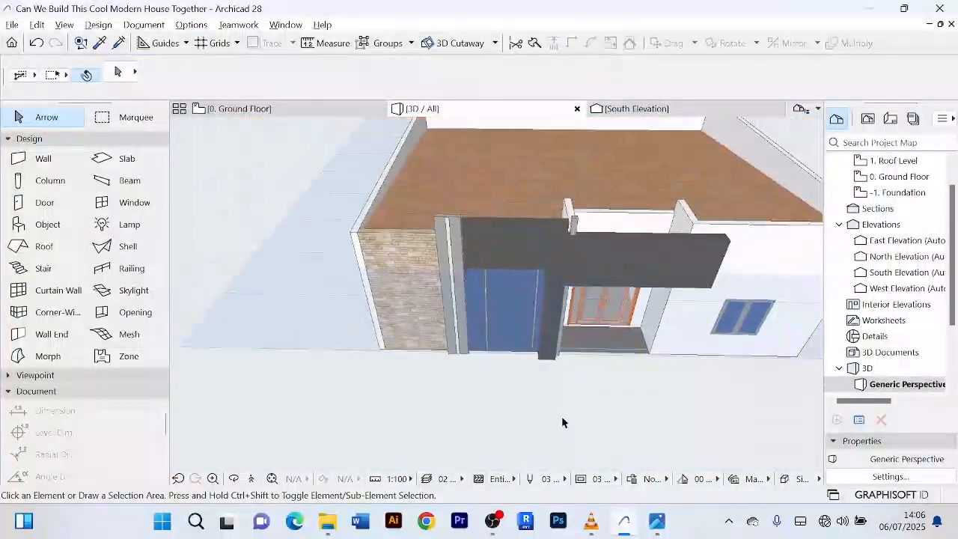
{"action": "middle_click_drag", "start_coordinate": [562, 423], "coordinate": [499, 375], "text": "shift"}
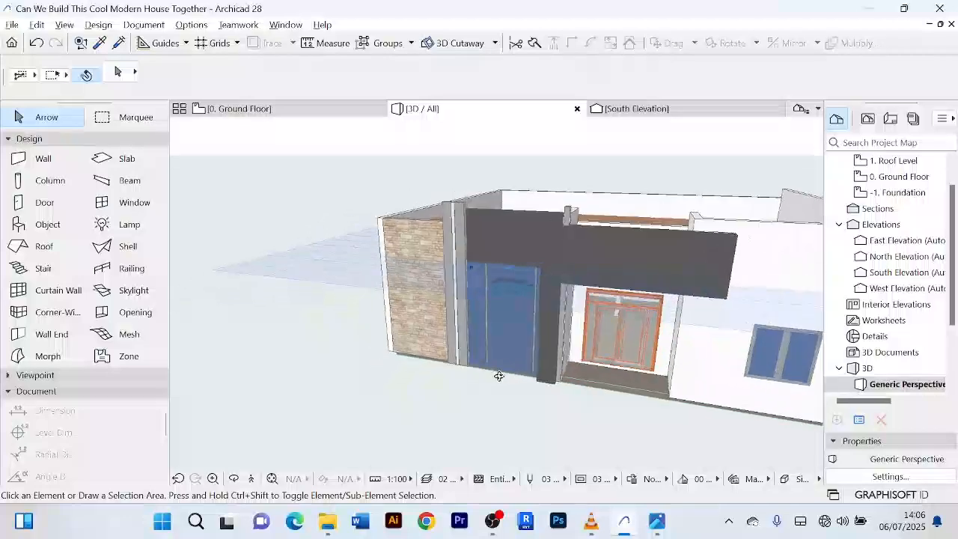
{"action": "scroll", "coordinate": [457, 413], "scroll_direction": "up", "scroll_amount": 3}
{"action": "scroll", "coordinate": [457, 408], "scroll_direction": "down", "scroll_amount": 2}
{"action": "middle_click_drag", "start_coordinate": [456, 403], "coordinate": [433, 352]}
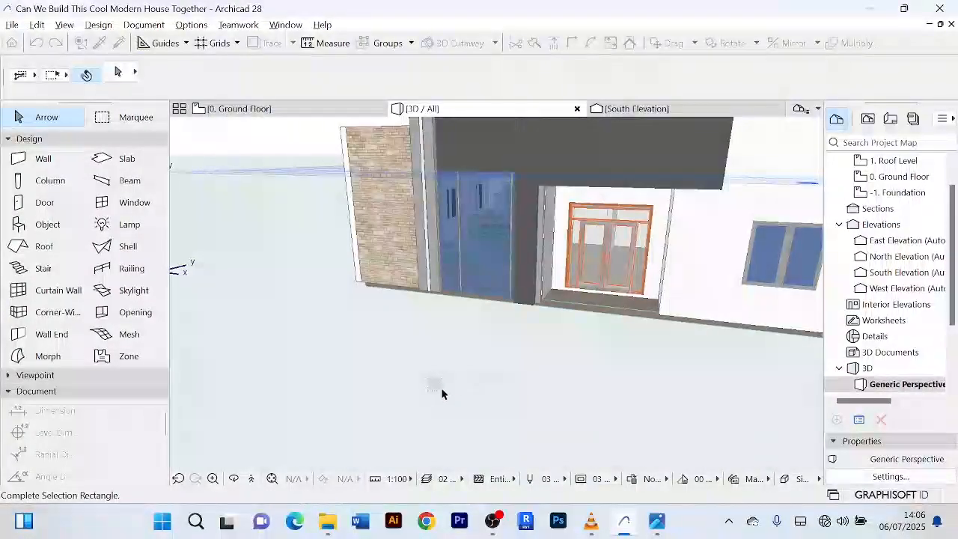
- Examine the front facade around the white strip and the dark entrance frame
{"action": "right_click", "coordinate": [307, 270]}
{"action": "left_click", "coordinate": [351, 349]}
{"action": "scroll", "coordinate": [372, 403], "scroll_direction": "down", "scroll_amount": 2}
{"action": "mouse_move", "coordinate": [369, 399]}
{"action": "middle_mouse_down", "text": "shift"}
{"action": "mouse_move", "coordinate": [494, 359]}
{"action": "mouse_move", "coordinate": [469, 378]}
{"action": "mouse_move", "coordinate": [519, 392]}
{"action": "mouse_move", "coordinate": [441, 382]}
{"action": "mouse_move", "coordinate": [421, 390]}
{"action": "mouse_move", "coordinate": [414, 380]}
{"action": "mouse_move", "coordinate": [369, 404]}
{"action": "middle_mouse_up", "text": "shift"}
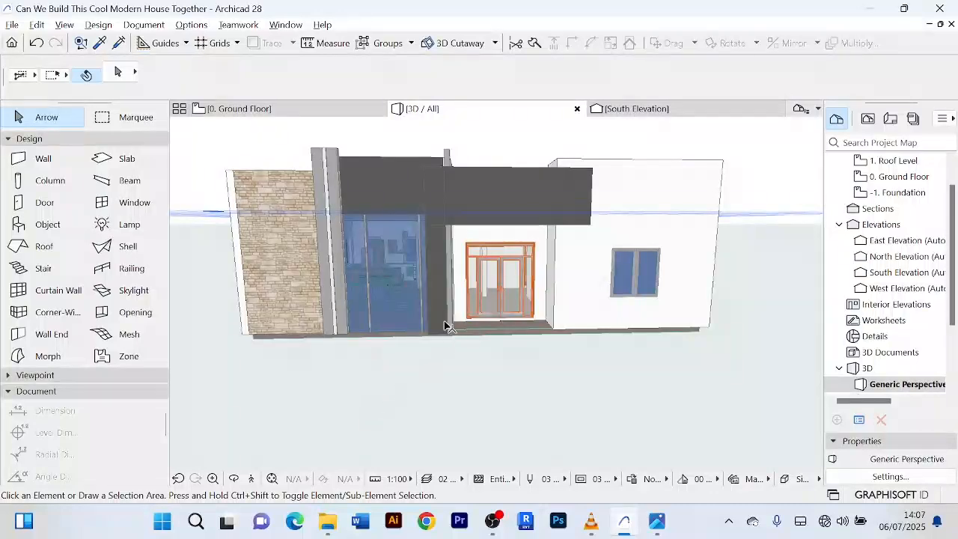
{"action": "scroll", "coordinate": [441, 322], "scroll_direction": "up", "scroll_amount": 3}
{"action": "scroll", "coordinate": [434, 305], "scroll_direction": "down", "scroll_amount": 2}
{"action": "scroll", "coordinate": [296, 305], "scroll_direction": "down", "scroll_amount": 1}
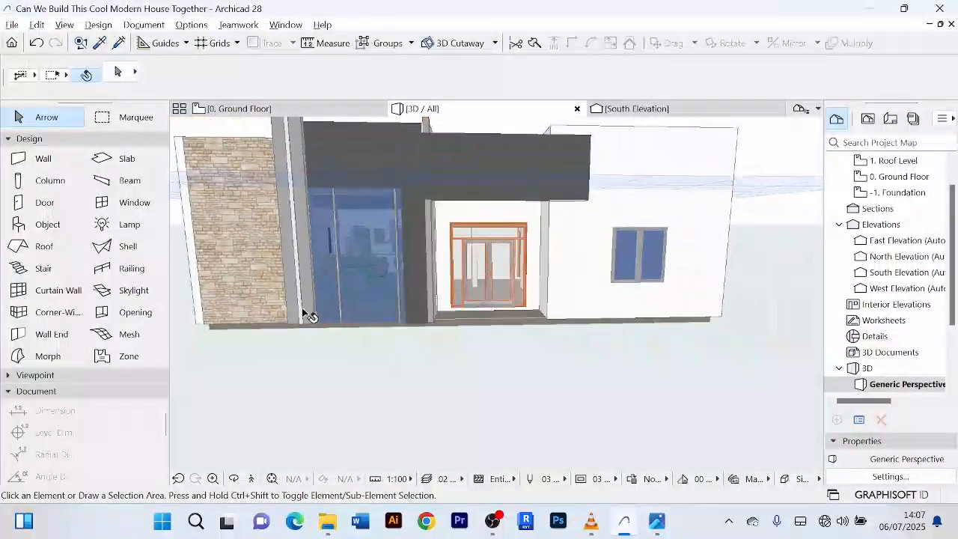
- Copy the white strip on the narrow light gray wall to the front face of the entrance frame's upright wall on the ground floor plan
{"action": "left_click", "coordinate": [302, 307]}
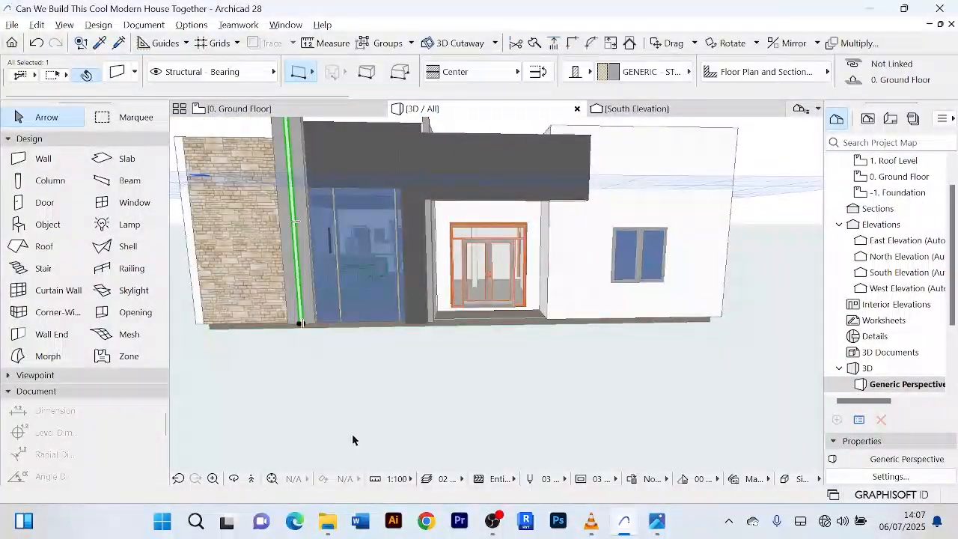
{"action": "left_click", "coordinate": [271, 111]}
{"action": "scroll", "coordinate": [364, 272], "scroll_direction": "down", "scroll_amount": 5}
{"action": "scroll", "coordinate": [351, 291], "scroll_direction": "up", "scroll_amount": 3}
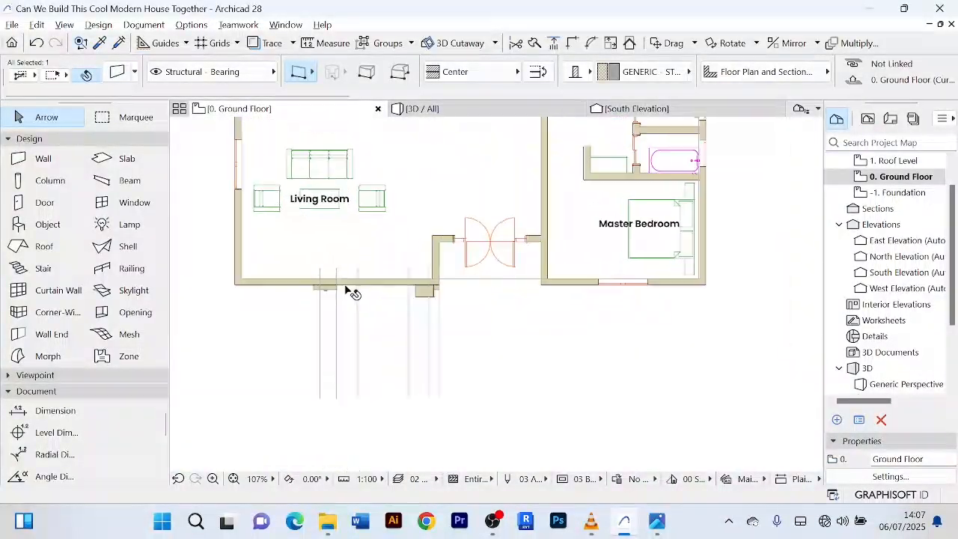
{"action": "scroll", "coordinate": [352, 292], "scroll_direction": "up", "scroll_amount": 10}
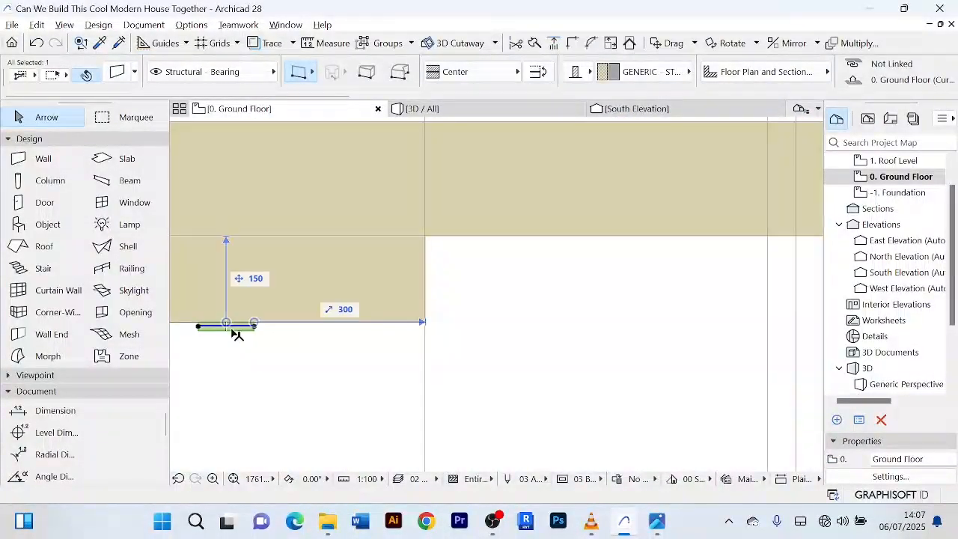
{"action": "scroll", "coordinate": [317, 378], "scroll_direction": "down", "scroll_amount": 3}
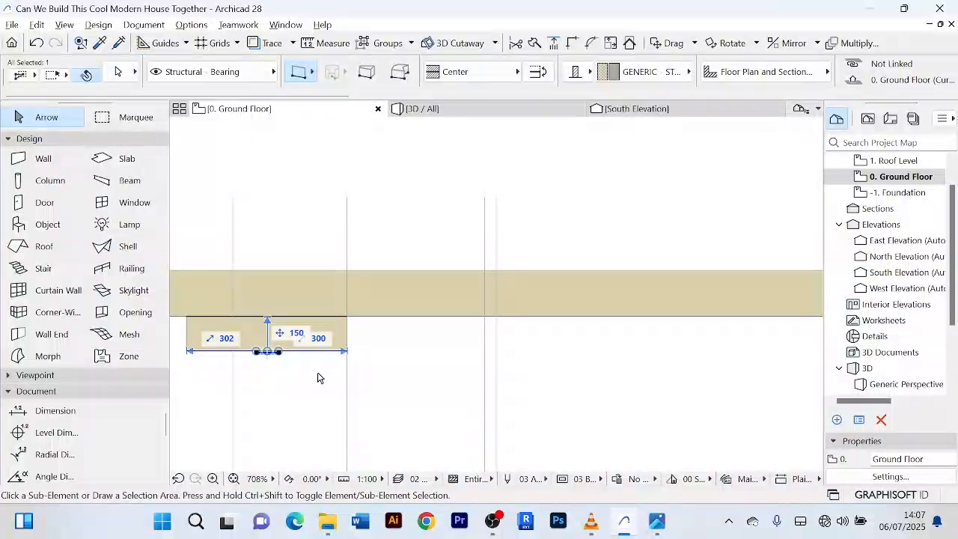
{"action": "key", "text": "ctrl+shift+d"}
{"action": "scroll", "coordinate": [317, 378], "scroll_direction": "up", "scroll_amount": 2}
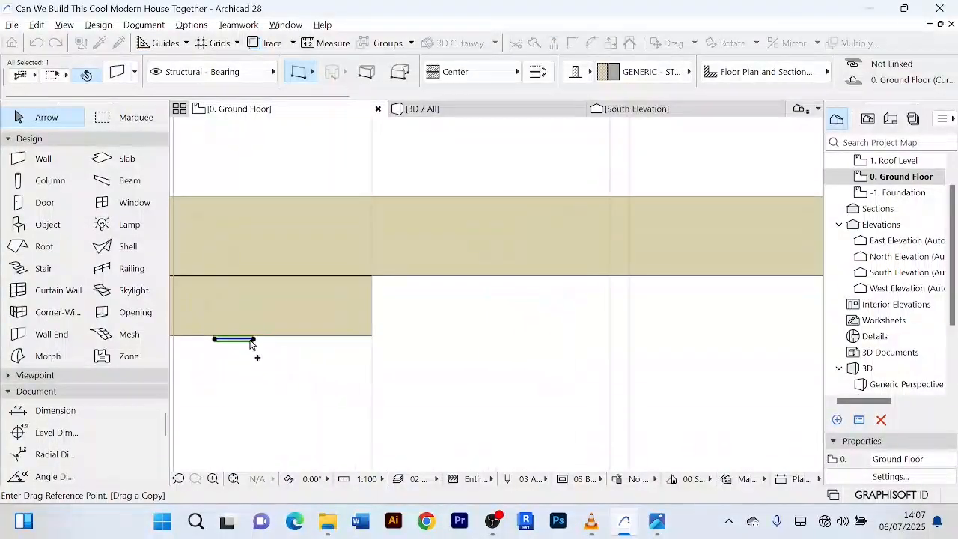
{"action": "left_click", "coordinate": [246, 342]}
{"action": "scroll", "coordinate": [509, 355], "scroll_direction": "down", "scroll_amount": 3}
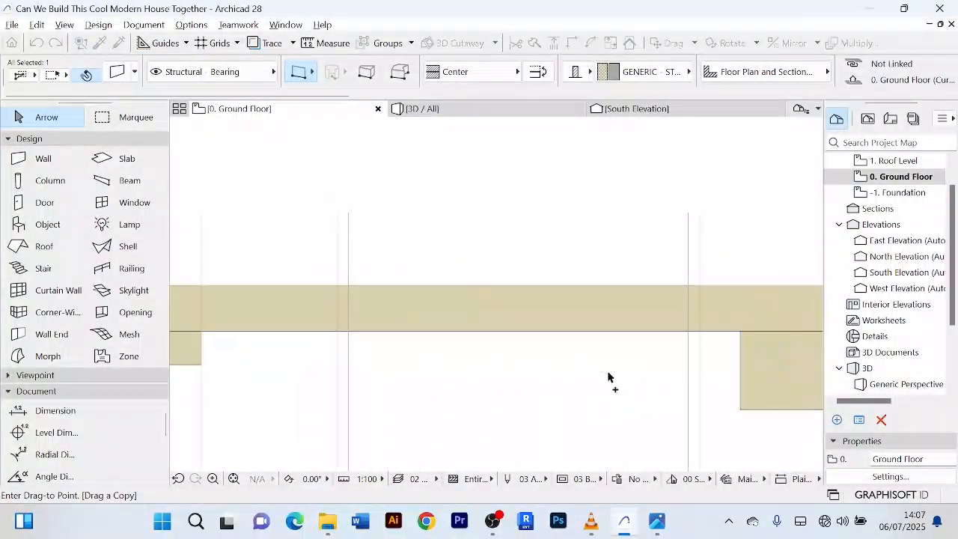
{"action": "scroll", "coordinate": [673, 400], "scroll_direction": "up", "scroll_amount": 2}
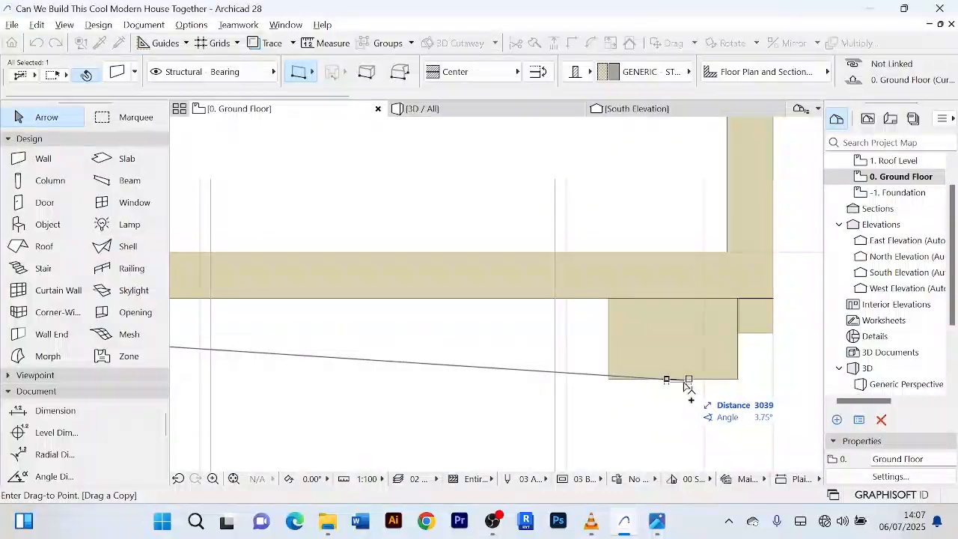
{"action": "left_click", "coordinate": [685, 382]}
{"action": "scroll", "coordinate": [683, 421], "scroll_direction": "up", "scroll_amount": 2}
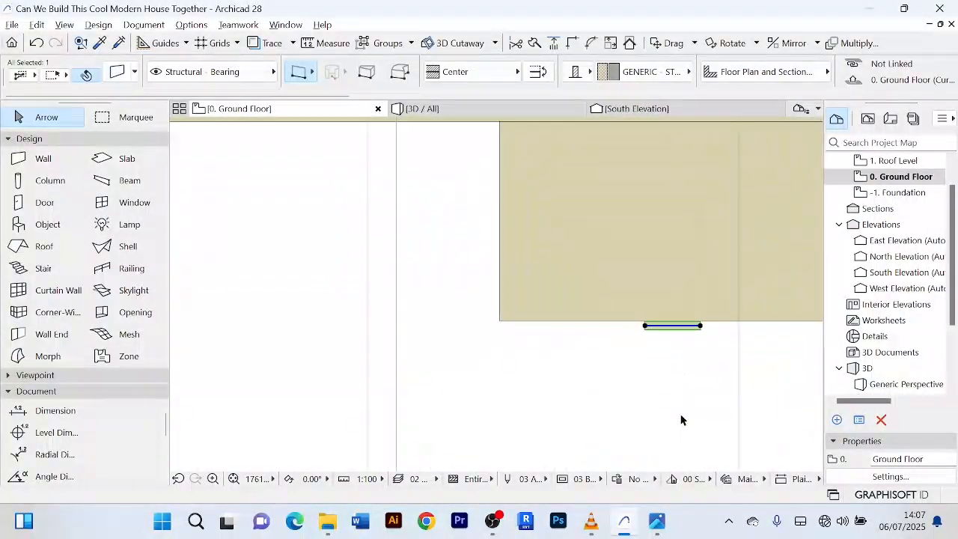
- Stretch the copied white strip's height down in 3D so it ends level with the top of the dark wall above the entrance
{"action": "left_click", "coordinate": [427, 110]}
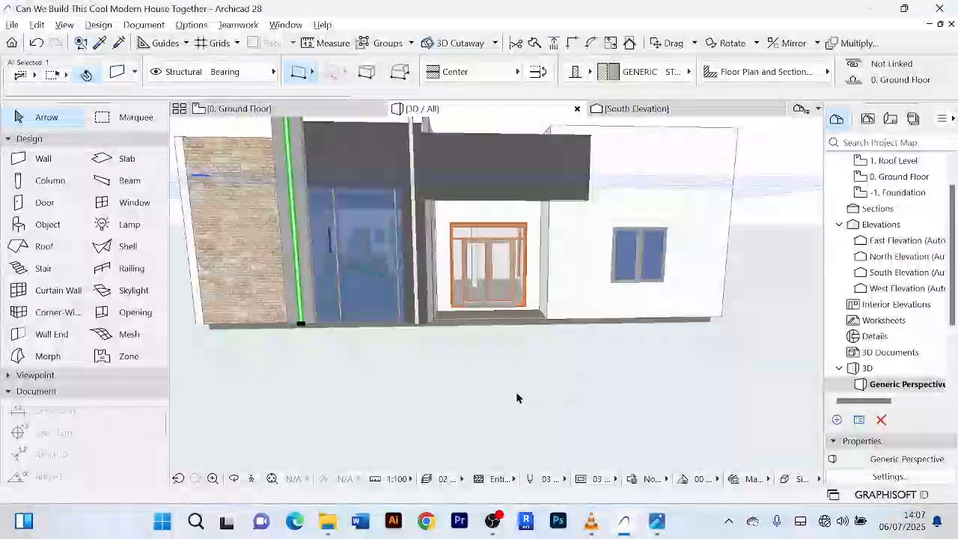
{"action": "scroll", "coordinate": [498, 397], "scroll_direction": "down", "scroll_amount": 3}
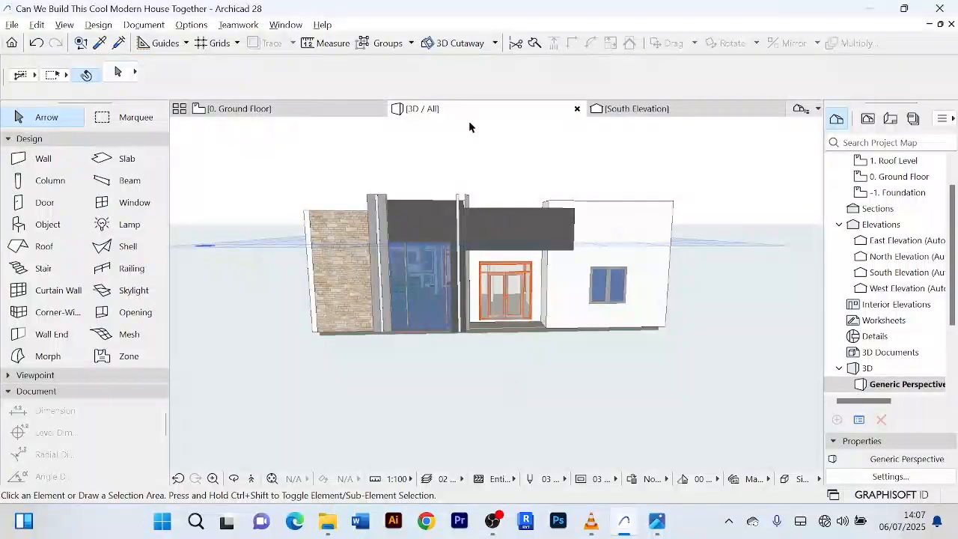
{"action": "scroll", "coordinate": [461, 196], "scroll_direction": "up", "scroll_amount": 5}
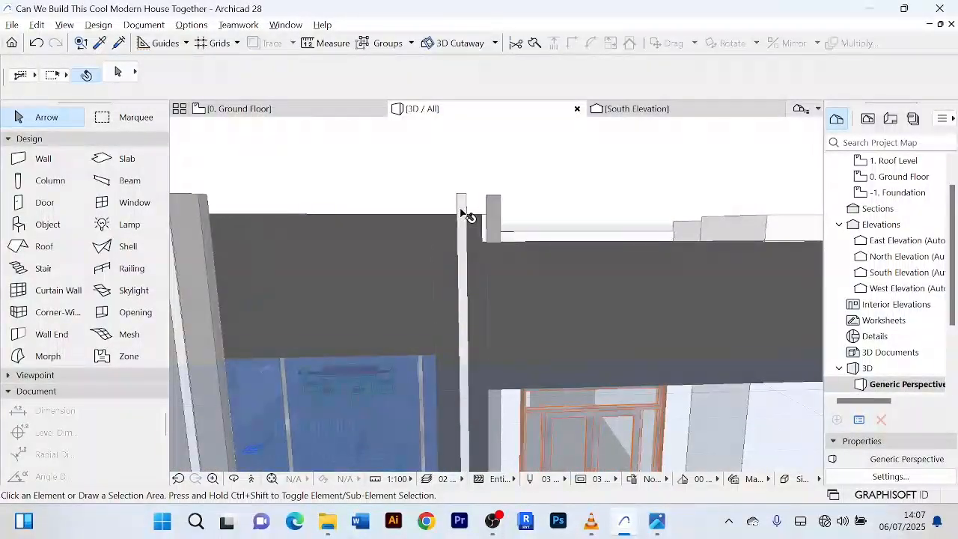
{"action": "left_click", "coordinate": [463, 215]}
{"action": "scroll", "coordinate": [460, 199], "scroll_direction": "up", "scroll_amount": 2}
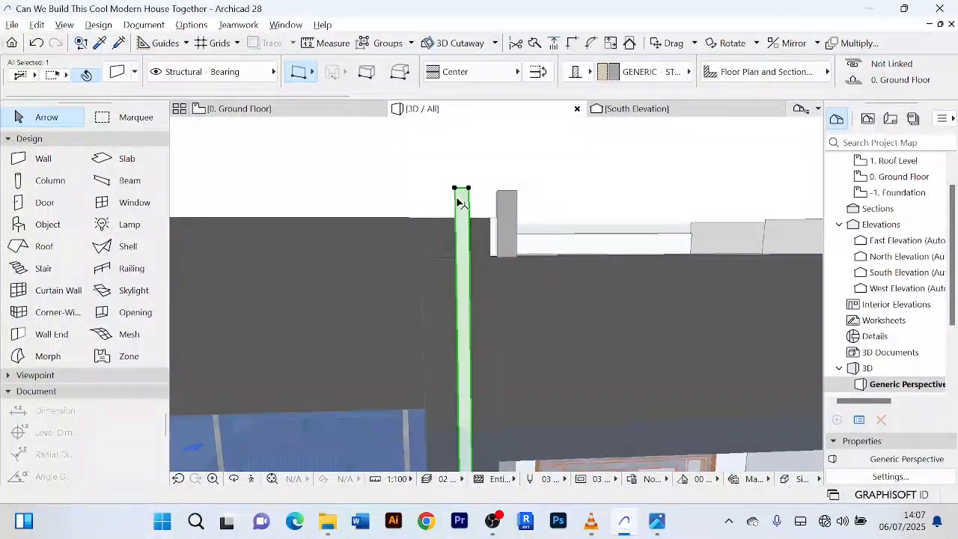
{"action": "left_click", "coordinate": [454, 186]}
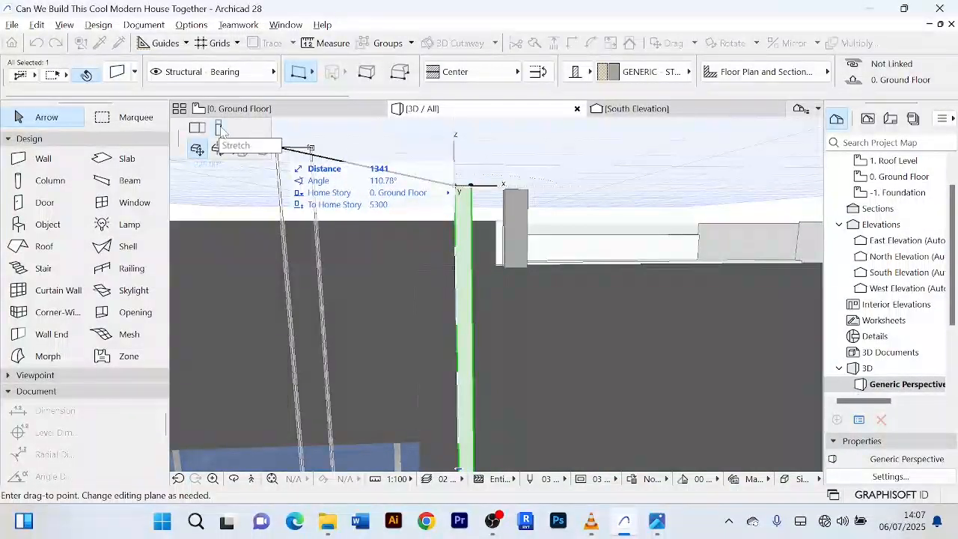
{"action": "left_click", "coordinate": [219, 129]}
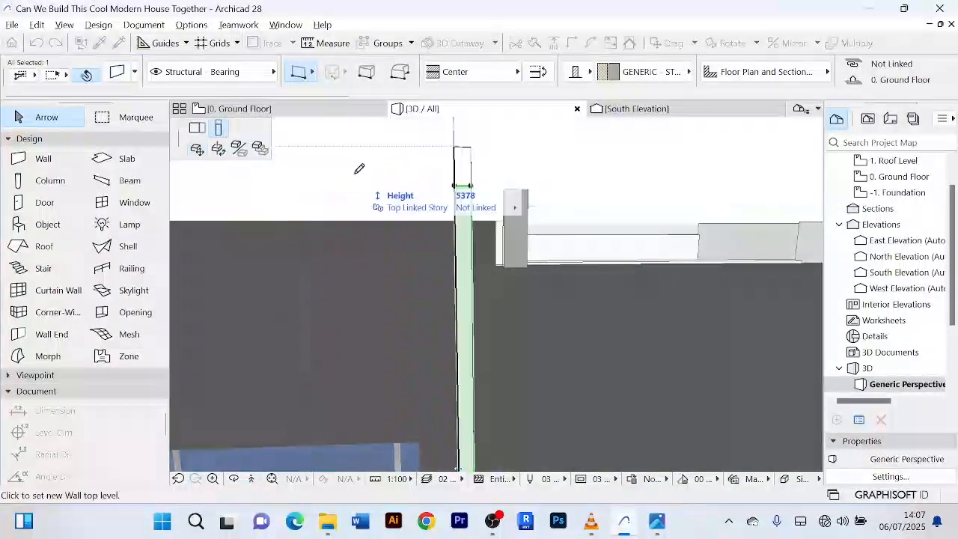
{"action": "left_click", "coordinate": [440, 266]}
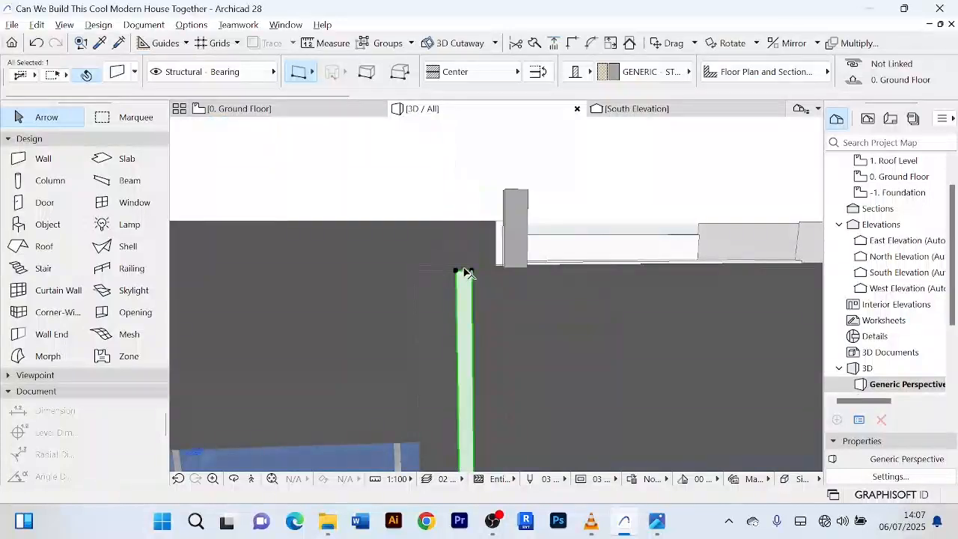
{"action": "scroll", "coordinate": [573, 194], "scroll_direction": "down", "scroll_amount": 5}
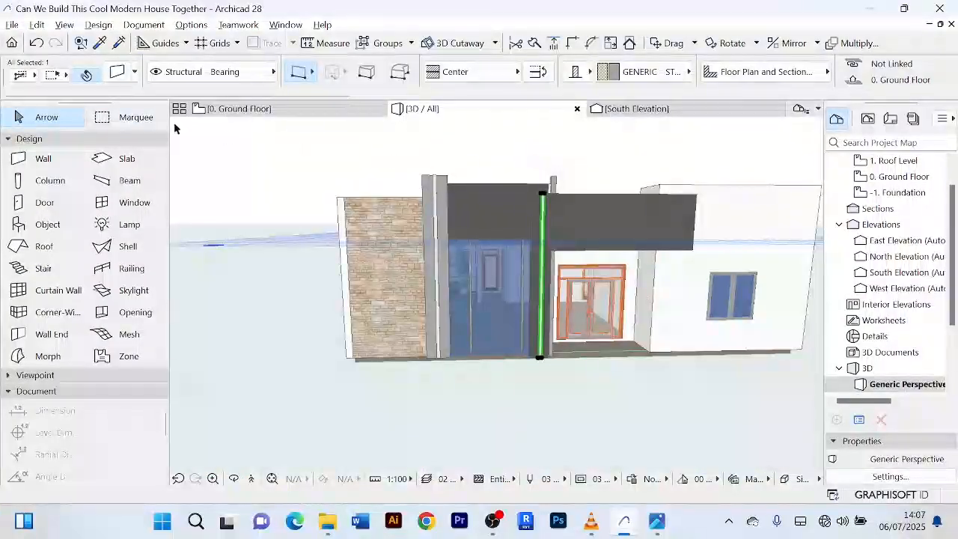
{"action": "right_click", "coordinate": [274, 373]}
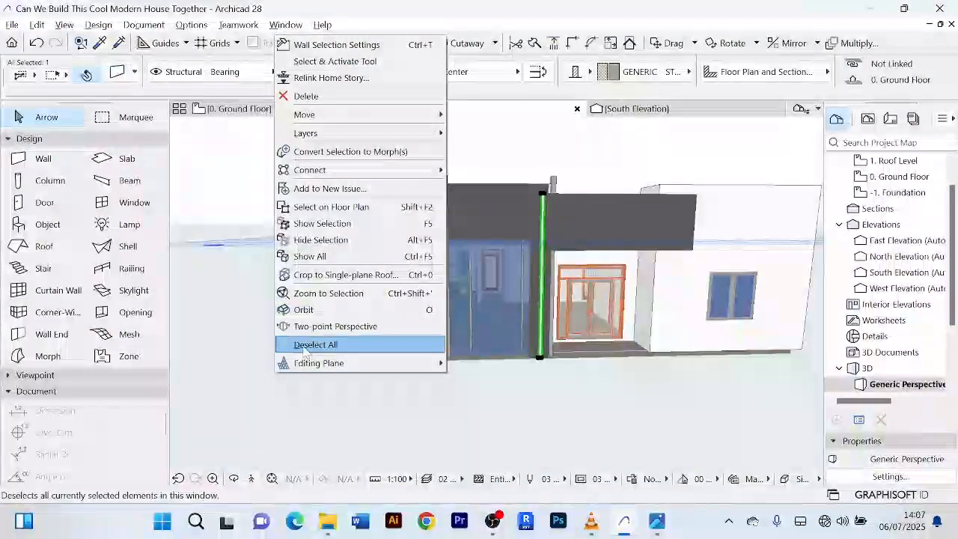
{"action": "left_click", "coordinate": [313, 402]}
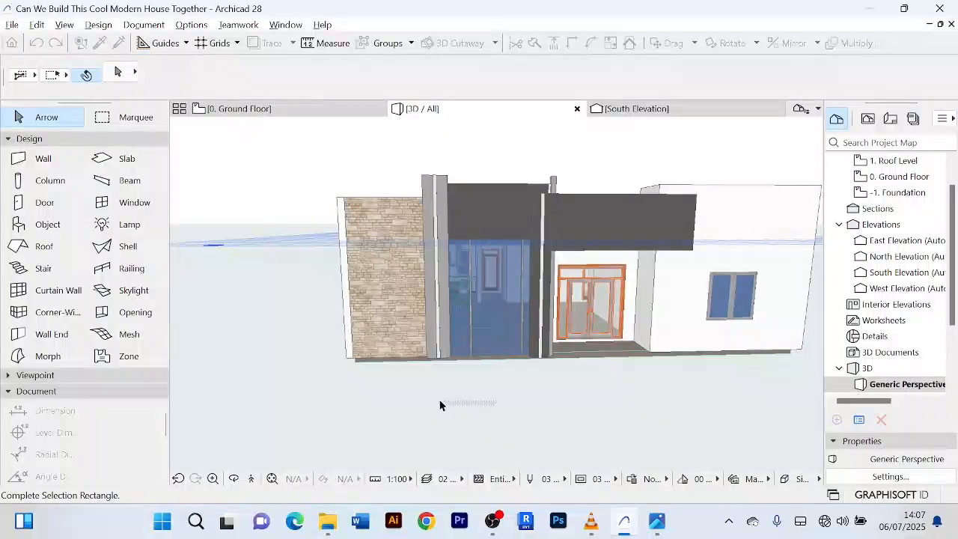
{"action": "right_click", "coordinate": [428, 424]}
{"action": "left_click", "coordinate": [458, 413]}
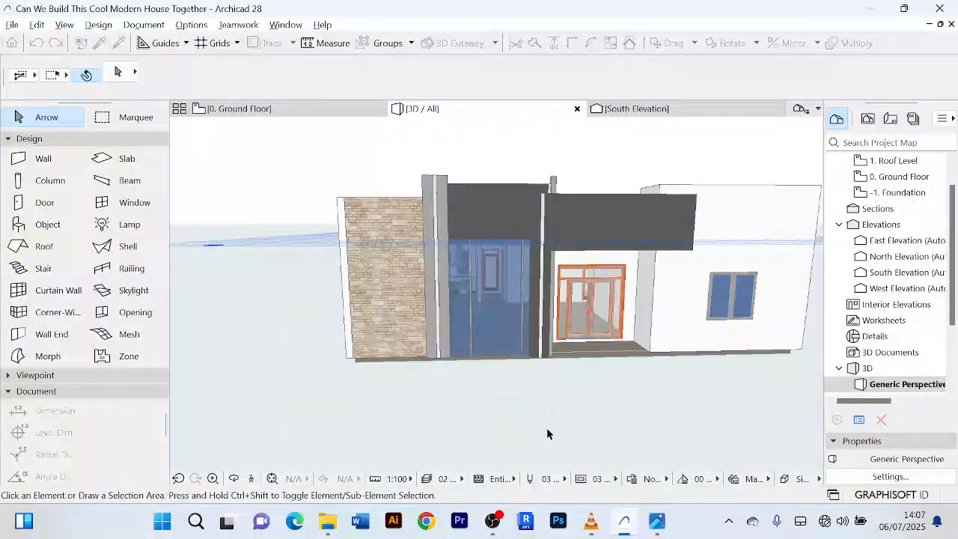
- Set the base elevation of the 350 mm thick dark wall above the entrance door to 3300 mm
{"action": "scroll", "coordinate": [546, 429], "scroll_direction": "down", "scroll_amount": 2}
{"action": "middle_click_drag", "start_coordinate": [546, 428], "coordinate": [472, 383]}
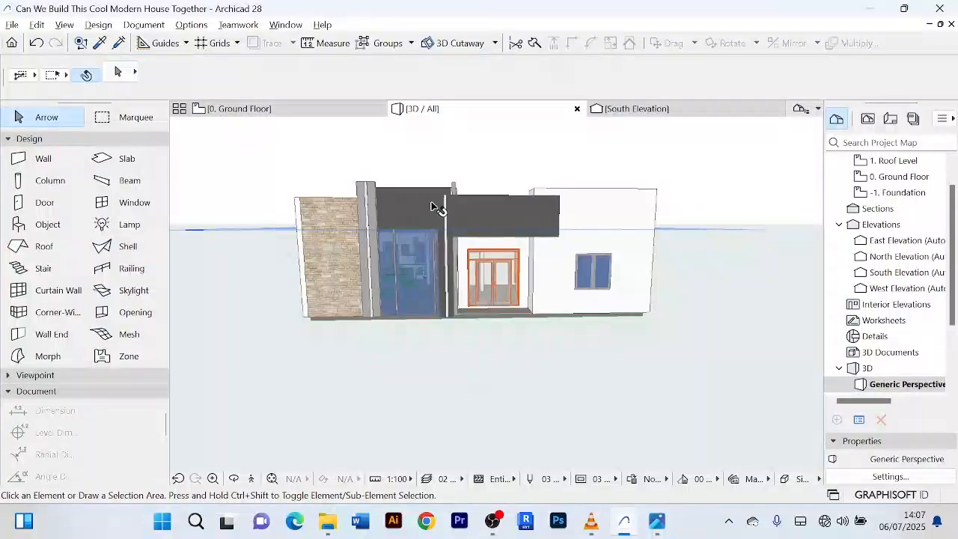
{"action": "scroll", "coordinate": [435, 207], "scroll_direction": "up", "scroll_amount": 3}
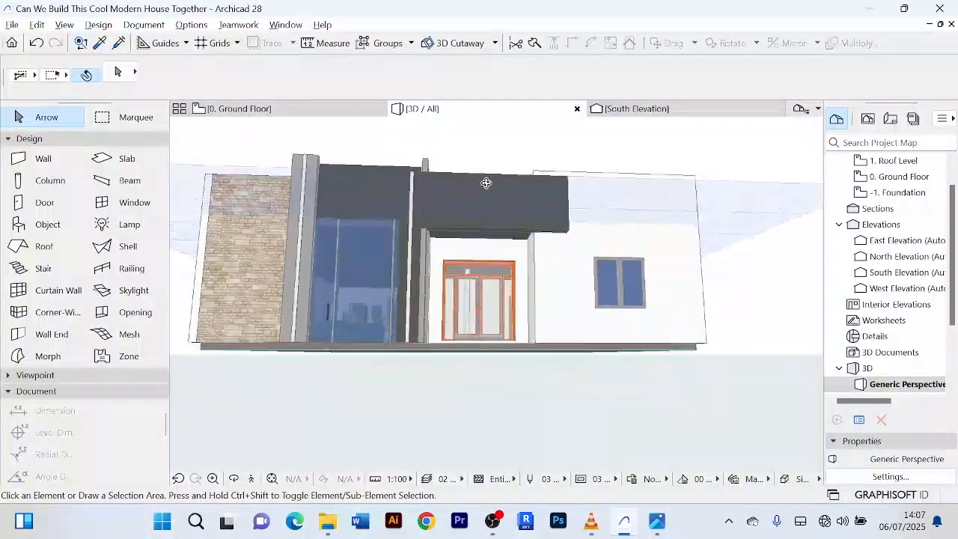
{"action": "middle_click_drag", "start_coordinate": [486, 182], "coordinate": [535, 130], "text": "shift"}
{"action": "scroll", "coordinate": [477, 232], "scroll_direction": "up", "scroll_amount": 5}
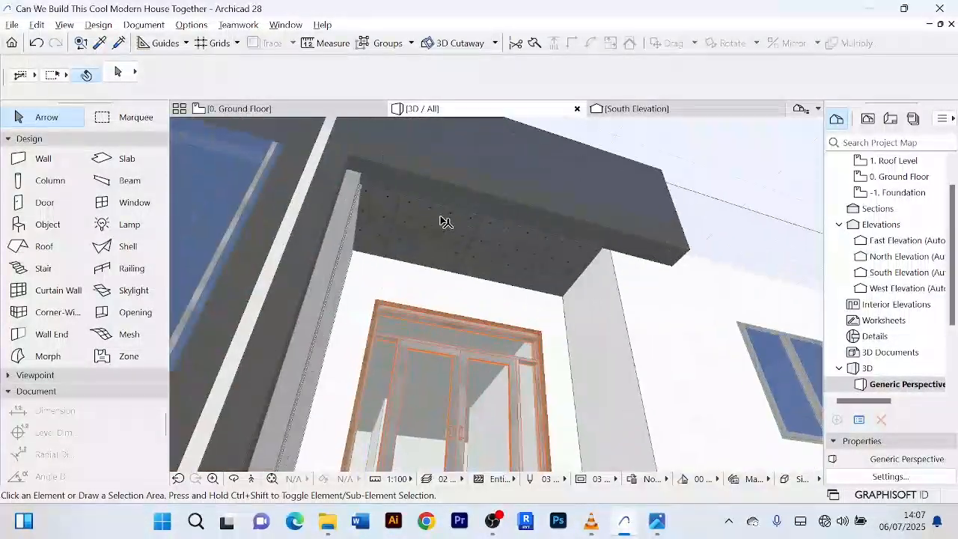
{"action": "middle_click_drag", "start_coordinate": [434, 227], "coordinate": [496, 311], "text": "shift"}
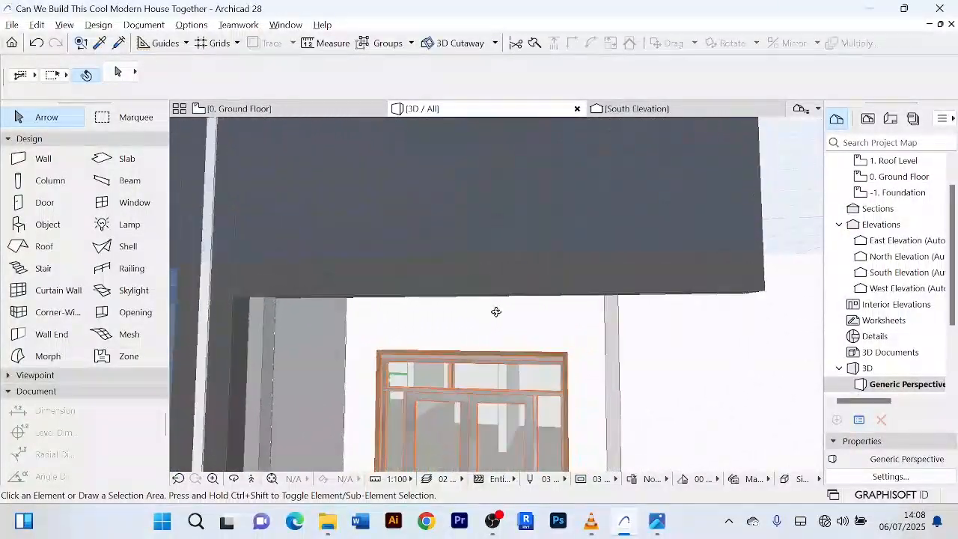
{"action": "left_click", "coordinate": [507, 294]}
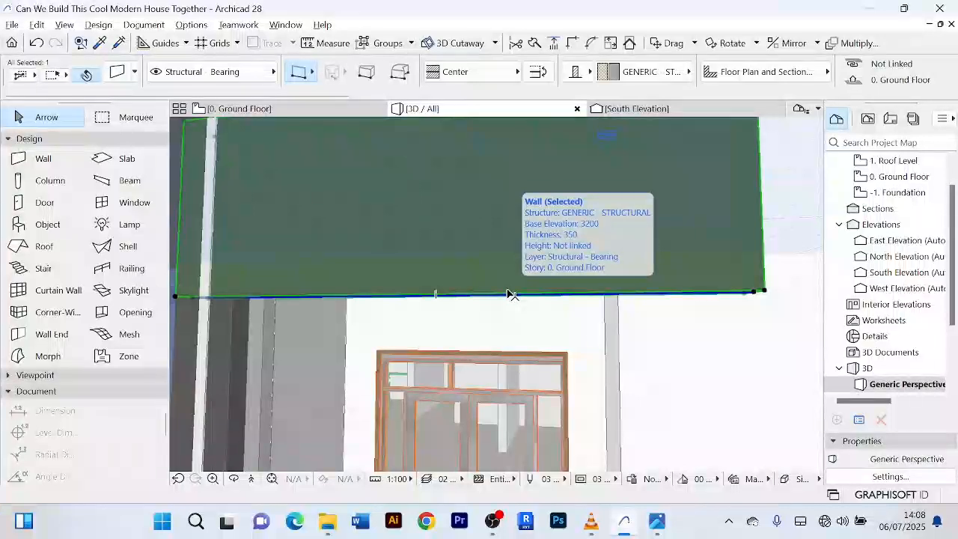
{"action": "double_click", "coordinate": [509, 294]}
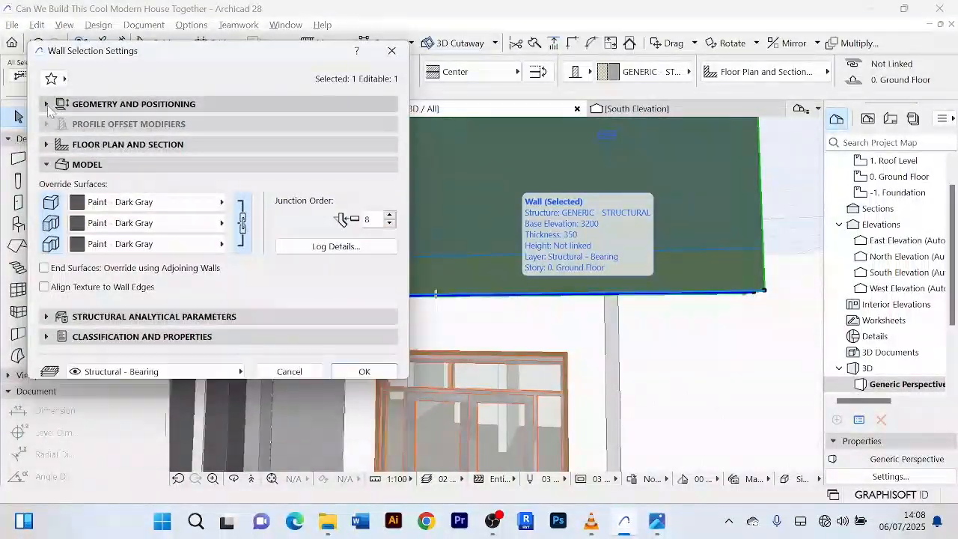
{"action": "left_click", "coordinate": [133, 103]}
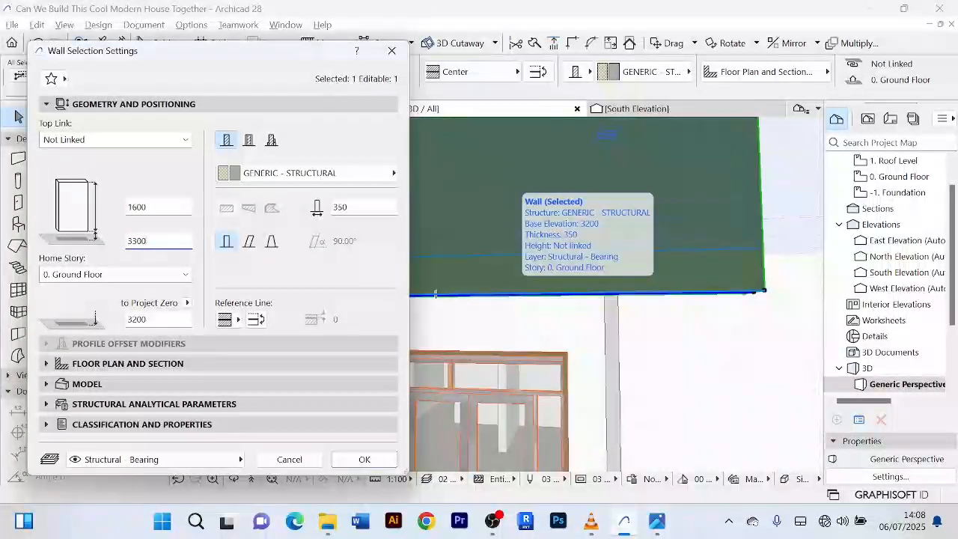
{"action": "key", "text": "Return"}
- Examine the underside of the dark wall above the entrance and the whole facade from below, the side and the front
{"action": "scroll", "coordinate": [397, 300], "scroll_direction": "up", "scroll_amount": 3}
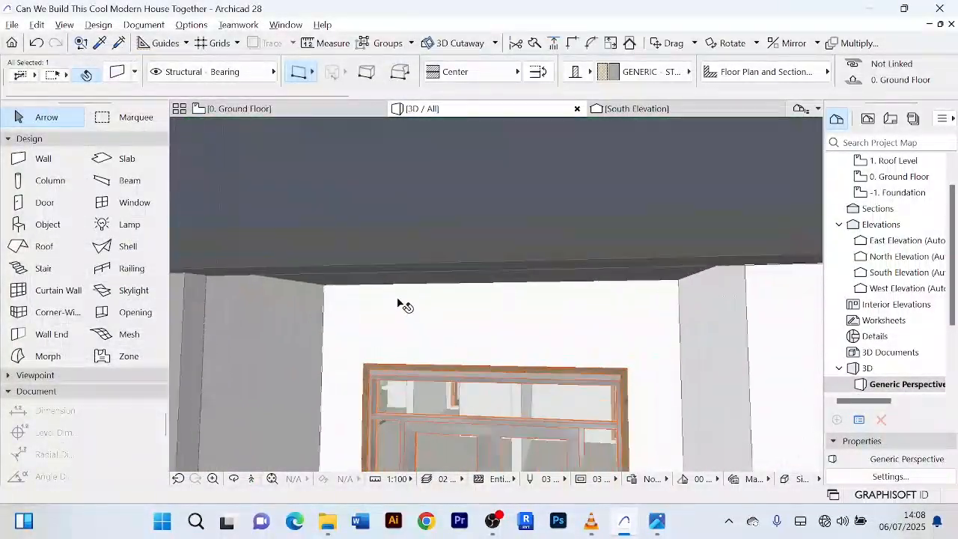
{"action": "scroll", "coordinate": [398, 300], "scroll_direction": "down", "scroll_amount": 2}
{"action": "middle_click_drag", "start_coordinate": [398, 301], "coordinate": [491, 213], "text": "shift"}
{"action": "scroll", "coordinate": [500, 221], "scroll_direction": "down", "scroll_amount": 10}
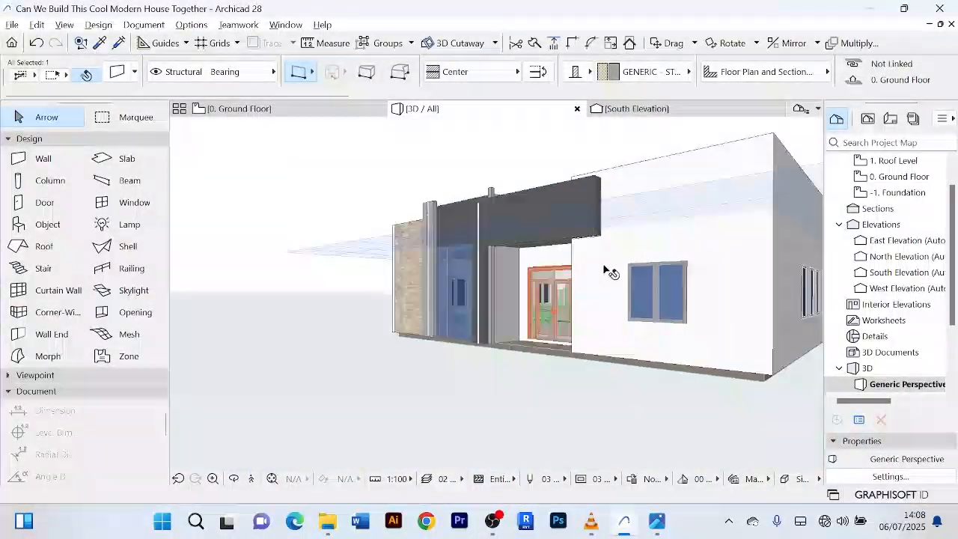
{"action": "middle_click_drag", "start_coordinate": [605, 270], "coordinate": [693, 337], "text": "shift"}
{"action": "left_click", "coordinate": [410, 409]}
{"action": "middle_click_drag", "start_coordinate": [502, 404], "coordinate": [536, 317], "text": "shift"}
{"action": "scroll", "coordinate": [537, 316], "scroll_direction": "up", "scroll_amount": 10}
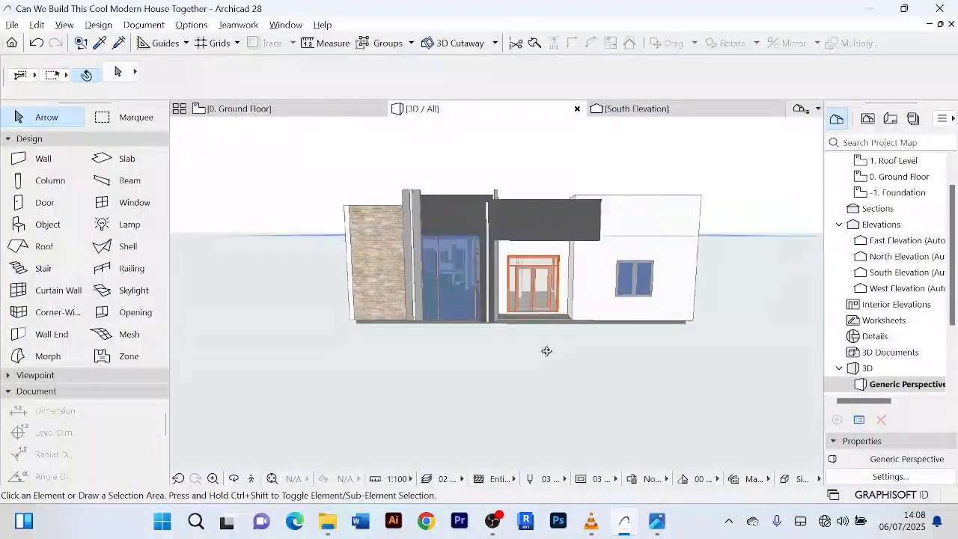
- Reduce the height of the dark wall above the entrance so its top lines up with the white strip's top
{"action": "left_click", "coordinate": [585, 204]}
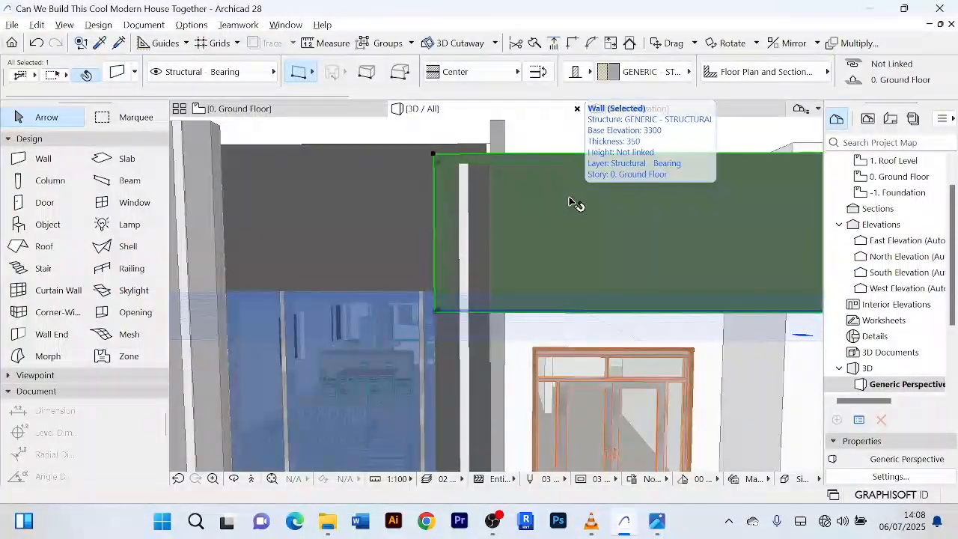
{"action": "double_click", "coordinate": [569, 202]}
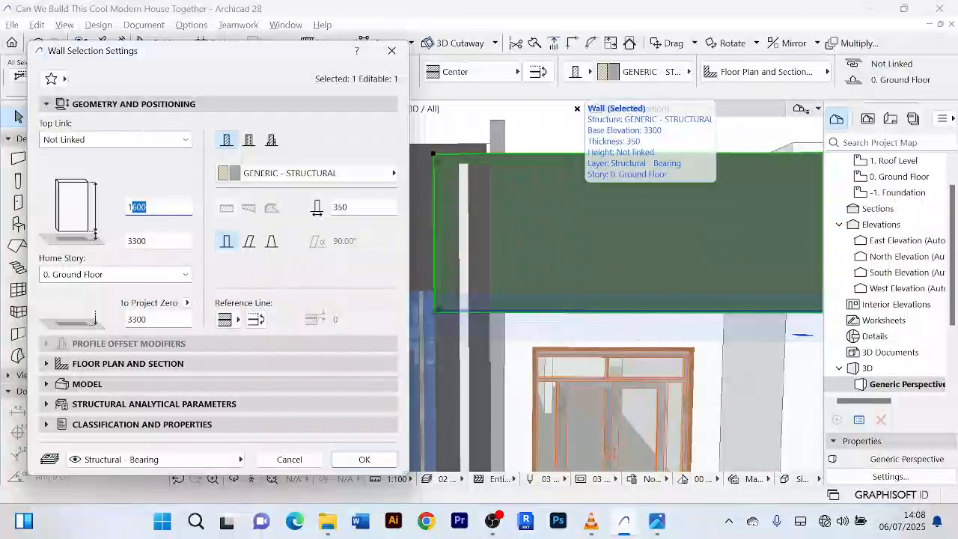
{"action": "key", "text": "Return"}
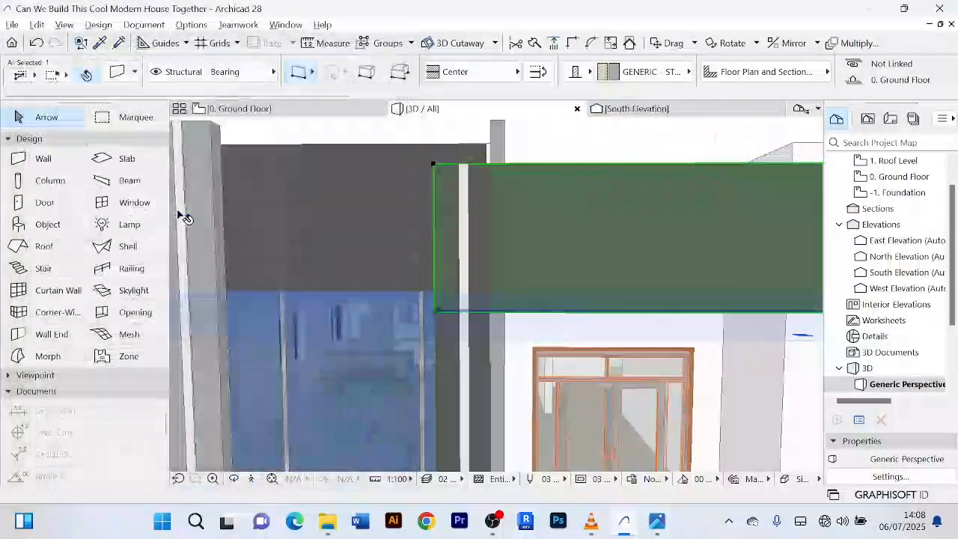
{"action": "scroll", "coordinate": [719, 167], "scroll_direction": "down", "scroll_amount": 2}
{"action": "scroll", "coordinate": [575, 217], "scroll_direction": "down", "scroll_amount": 2}
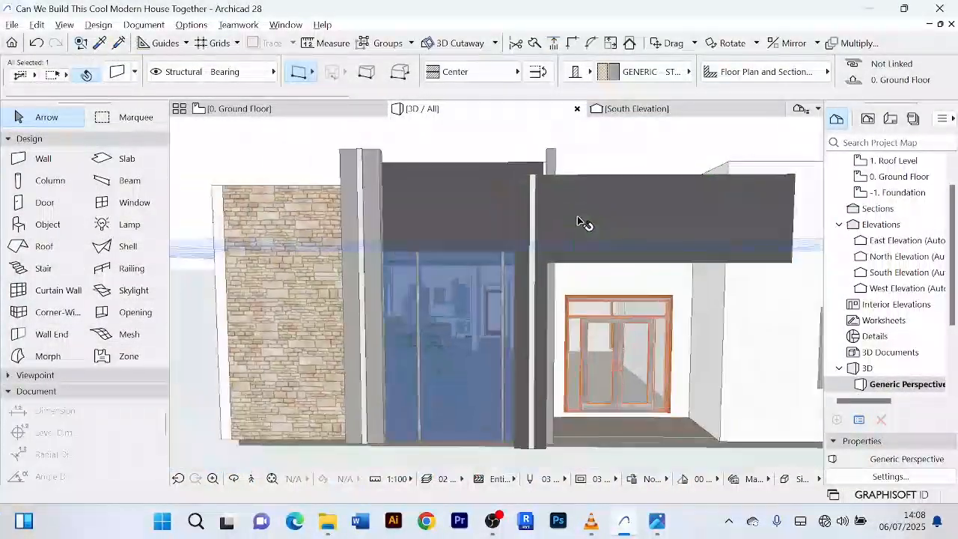
- Deselect the wall and examine the whole front facade in 3D from near and far, from both sides, above and below
{"action": "middle_click_drag", "start_coordinate": [578, 216], "coordinate": [541, 193]}
{"action": "left_click", "coordinate": [587, 444]}
{"action": "scroll", "coordinate": [585, 434], "scroll_direction": "down", "scroll_amount": 4}
{"action": "middle_click_drag", "start_coordinate": [586, 431], "coordinate": [560, 404]}
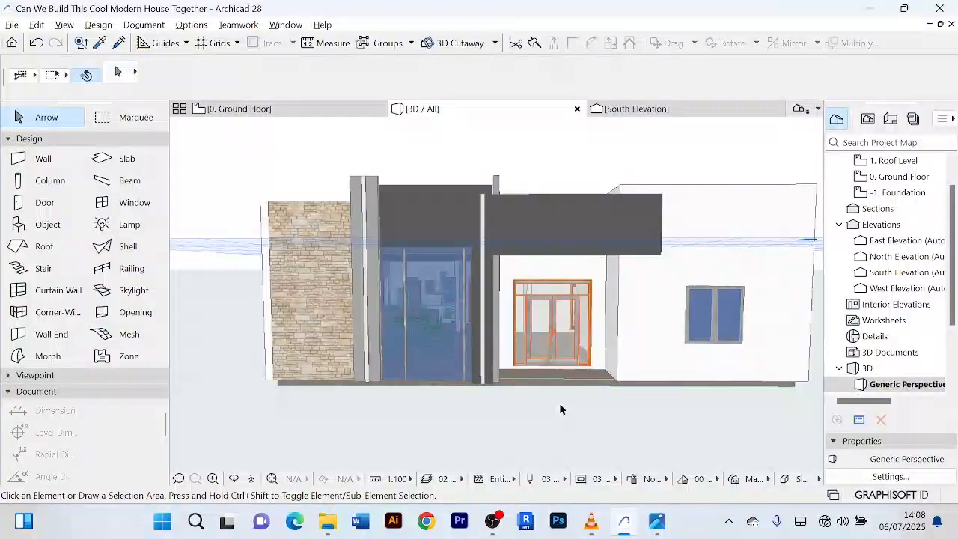
{"action": "scroll", "coordinate": [559, 404], "scroll_direction": "down", "scroll_amount": 4}
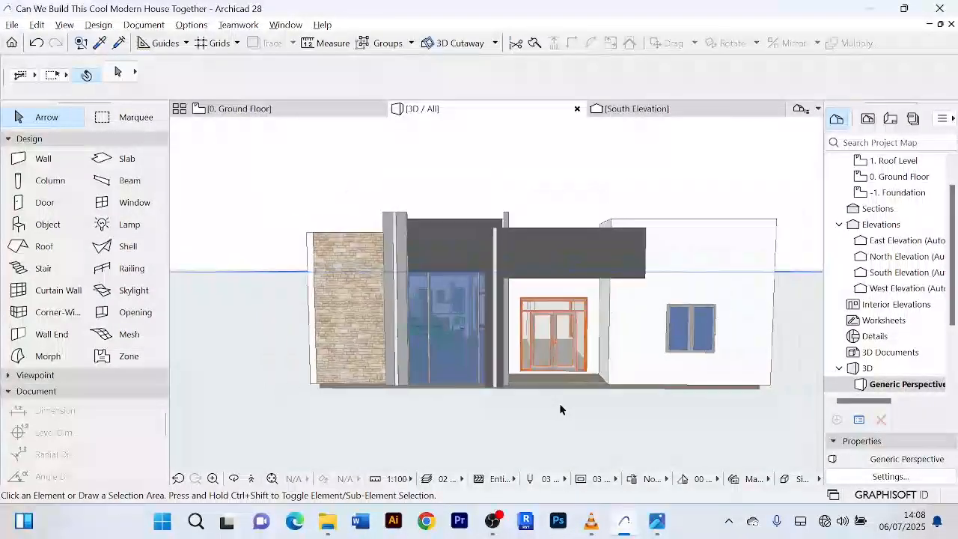
{"action": "middle_click_drag", "start_coordinate": [559, 415], "coordinate": [505, 418], "text": "shift"}
{"action": "scroll", "coordinate": [401, 424], "scroll_direction": "up", "scroll_amount": 5}
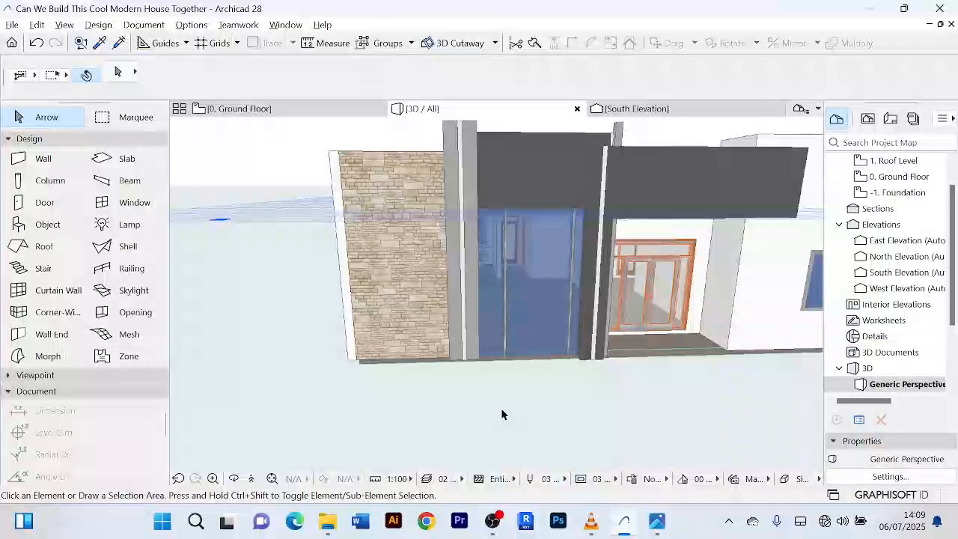
{"action": "scroll", "coordinate": [514, 411], "scroll_direction": "down", "scroll_amount": 6}
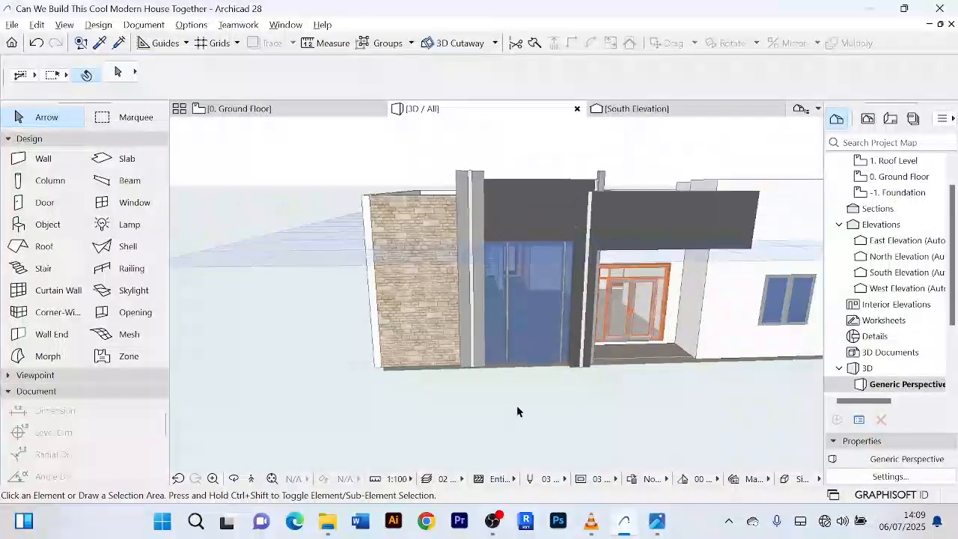
{"action": "scroll", "coordinate": [470, 406], "scroll_direction": "up", "scroll_amount": 5}
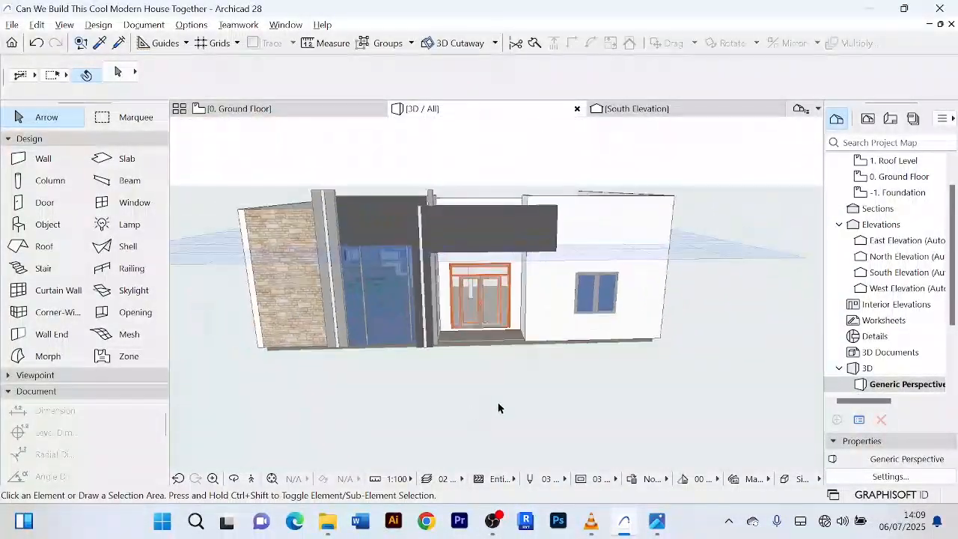
{"action": "scroll", "coordinate": [485, 405], "scroll_direction": "down", "scroll_amount": 4}
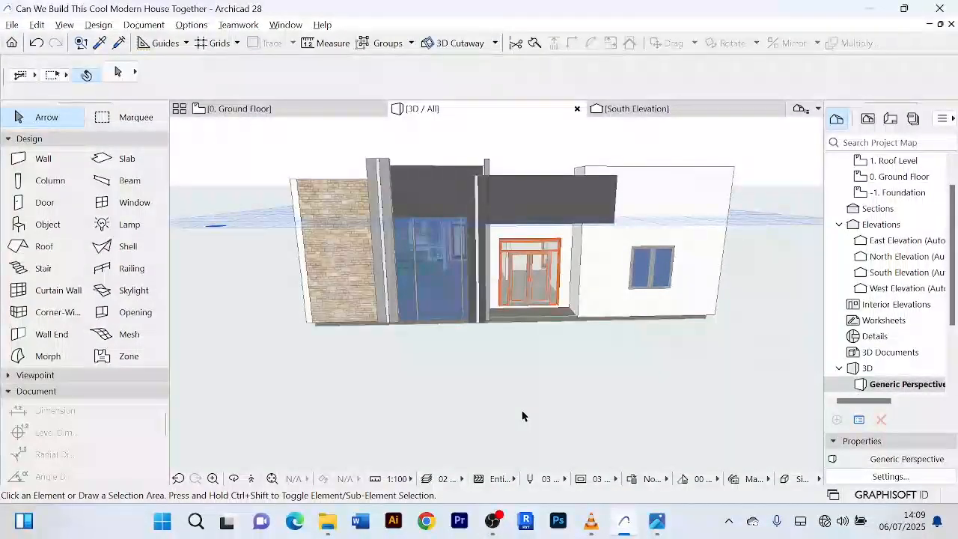
{"action": "scroll", "coordinate": [523, 413], "scroll_direction": "down", "scroll_amount": 3}
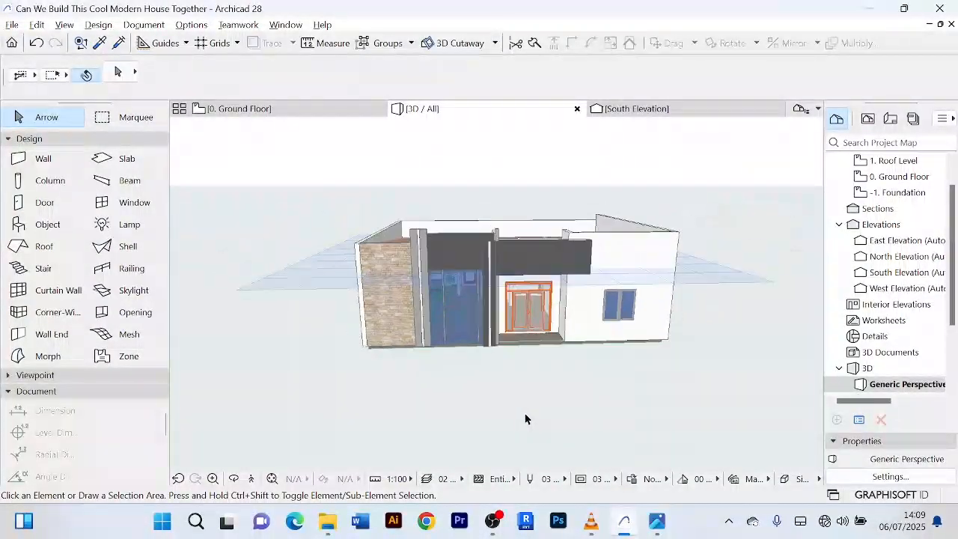
{"action": "scroll", "coordinate": [496, 397], "scroll_direction": "up", "scroll_amount": 3}
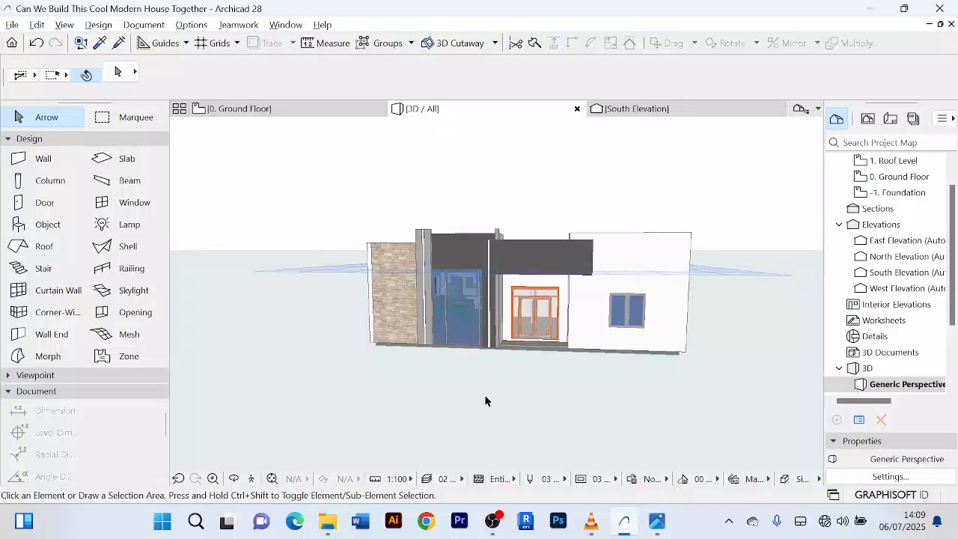
{"action": "middle_click_drag", "start_coordinate": [509, 397], "coordinate": [602, 383], "text": "shift"}
{"action": "scroll", "coordinate": [521, 397], "scroll_direction": "up", "scroll_amount": 10}
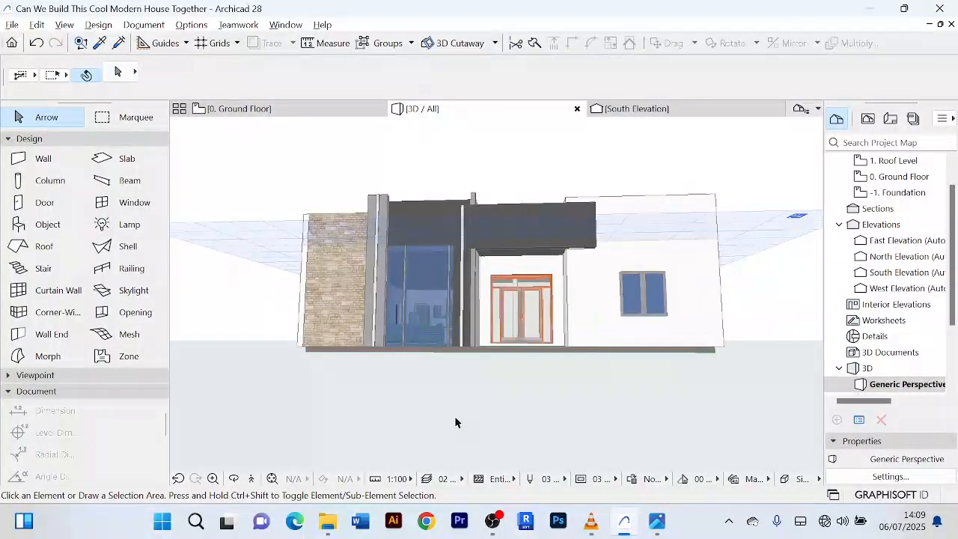
{"action": "scroll", "coordinate": [450, 420], "scroll_direction": "down", "scroll_amount": 3}
{"action": "middle_click_drag", "start_coordinate": [450, 420], "coordinate": [464, 402]}
{"action": "scroll", "coordinate": [427, 395], "scroll_direction": "down", "scroll_amount": 3}
{"action": "scroll", "coordinate": [453, 386], "scroll_direction": "down", "scroll_amount": 3}
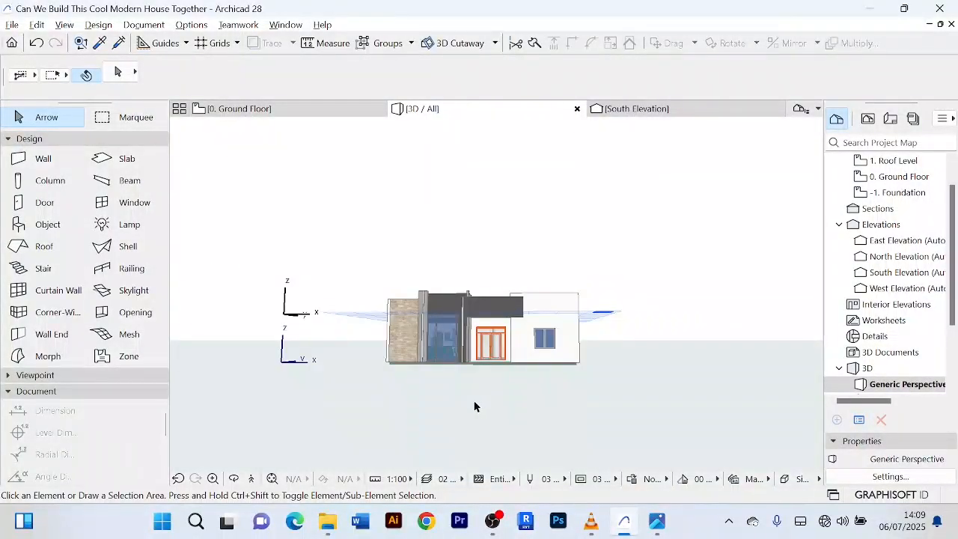